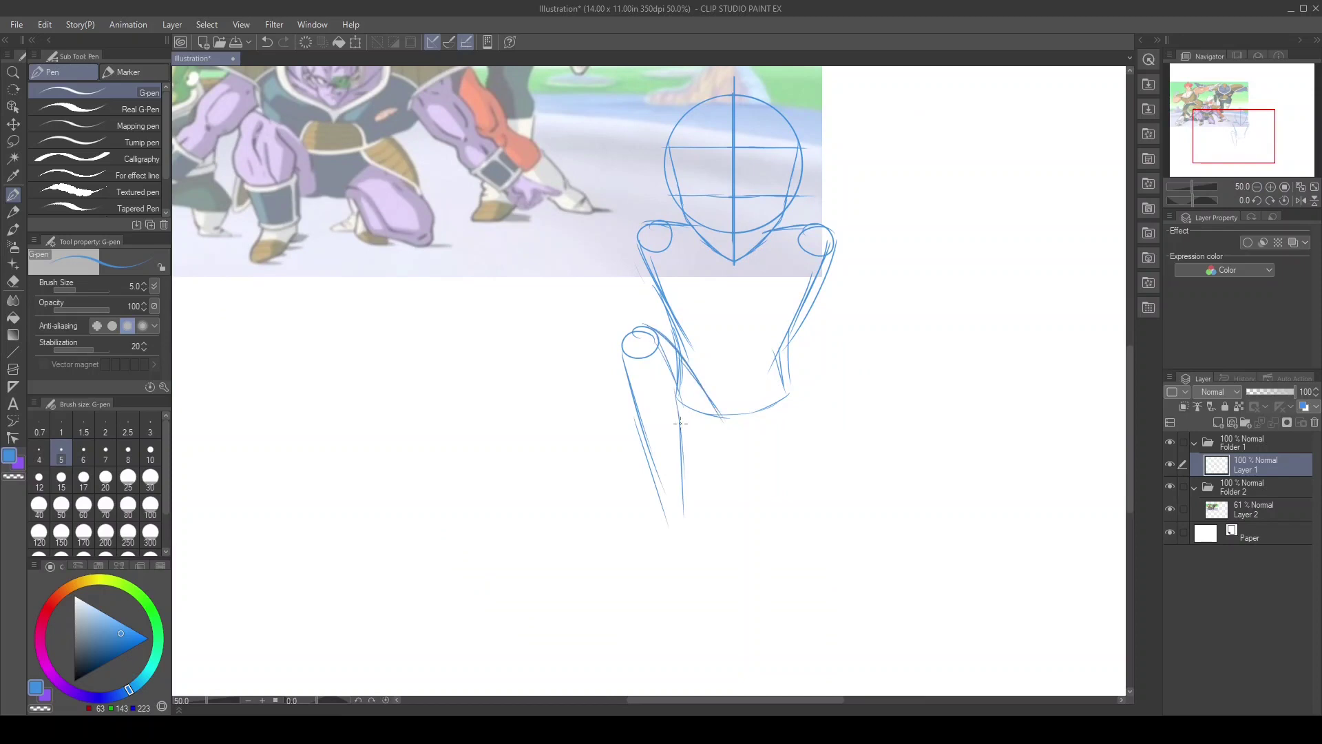
drag(768, 444, 765, 446)
drag(632, 365, 695, 473)
drag(798, 430, 864, 536)
drag(739, 471, 842, 538)
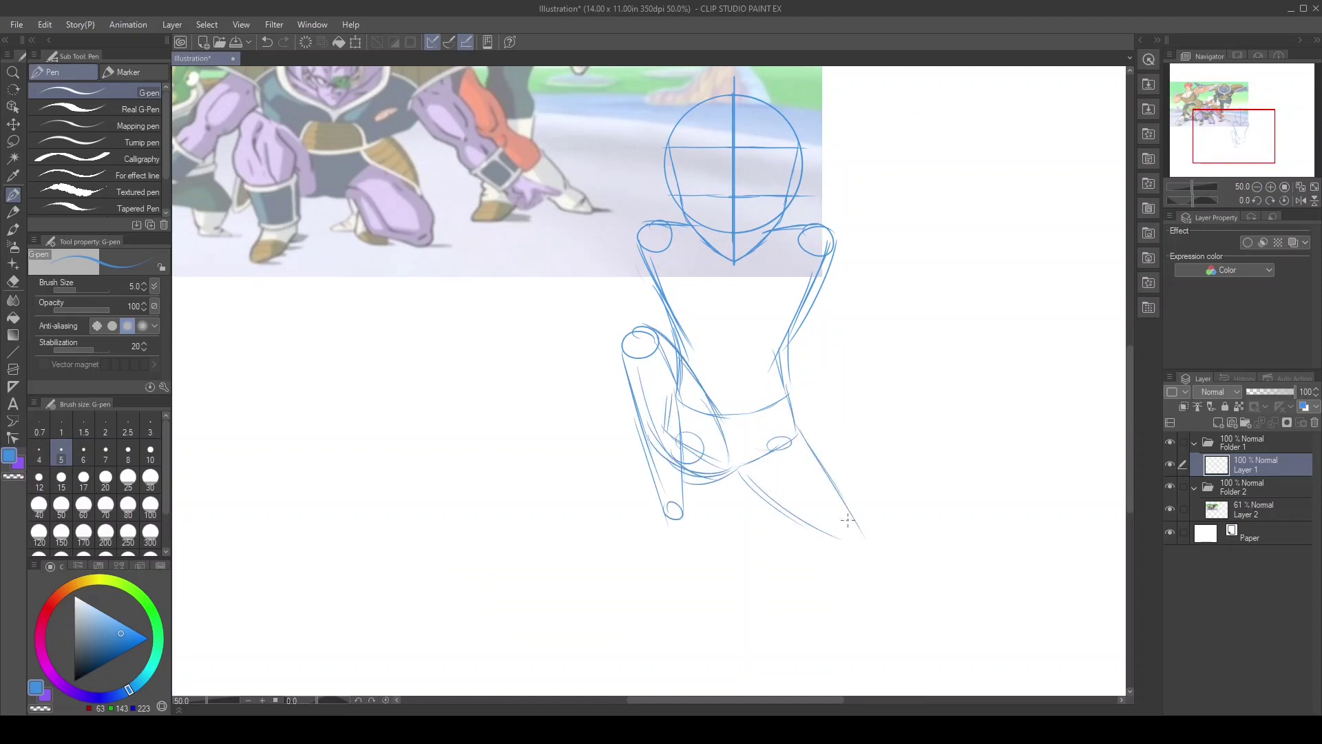
Undo the leg and pelvis strokes, back to the blue figure's head, shoulders and torso outline
drag(1196, 131, 1201, 135)
key(ctrl+z)
key(ctrl+z)
key(ctrl+z)
key(ctrl+z)
key(ctrl+z)
key(ctrl+z)
key(ctrl+z)
key(ctrl+z)
key(ctrl+z)
key(ctrl+z)
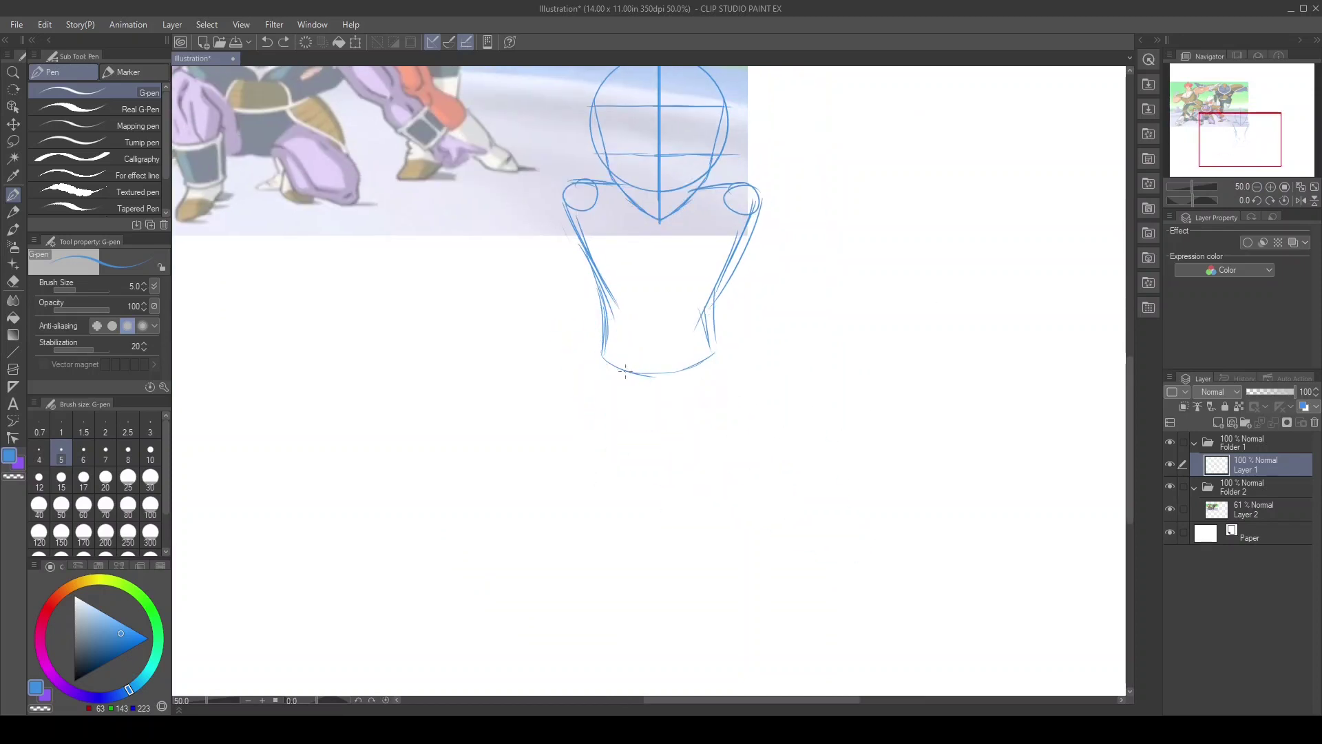
Sketch the blue figure's pelvis with hip joints and the kneeling leg with its thigh, knee, ankle and foot
drag(592, 387, 669, 423)
drag(637, 398, 634, 401)
mouse_move(658, 425)
mouse_down()
mouse_move(721, 397)
mouse_move(810, 541)
mouse_up()
drag(664, 426, 785, 568)
drag(650, 510, 682, 559)
drag(687, 521, 682, 557)
drag(671, 495, 777, 569)
Sketch the blue figure's other leg with the knee raised, including thigh, shin, ankle and foot
drag(544, 491, 542, 474)
drag(522, 303, 539, 486)
mouse_move(559, 296)
mouse_down()
mouse_move(584, 378)
mouse_move(569, 482)
mouse_up()
drag(545, 271, 615, 361)
drag(548, 368, 643, 440)
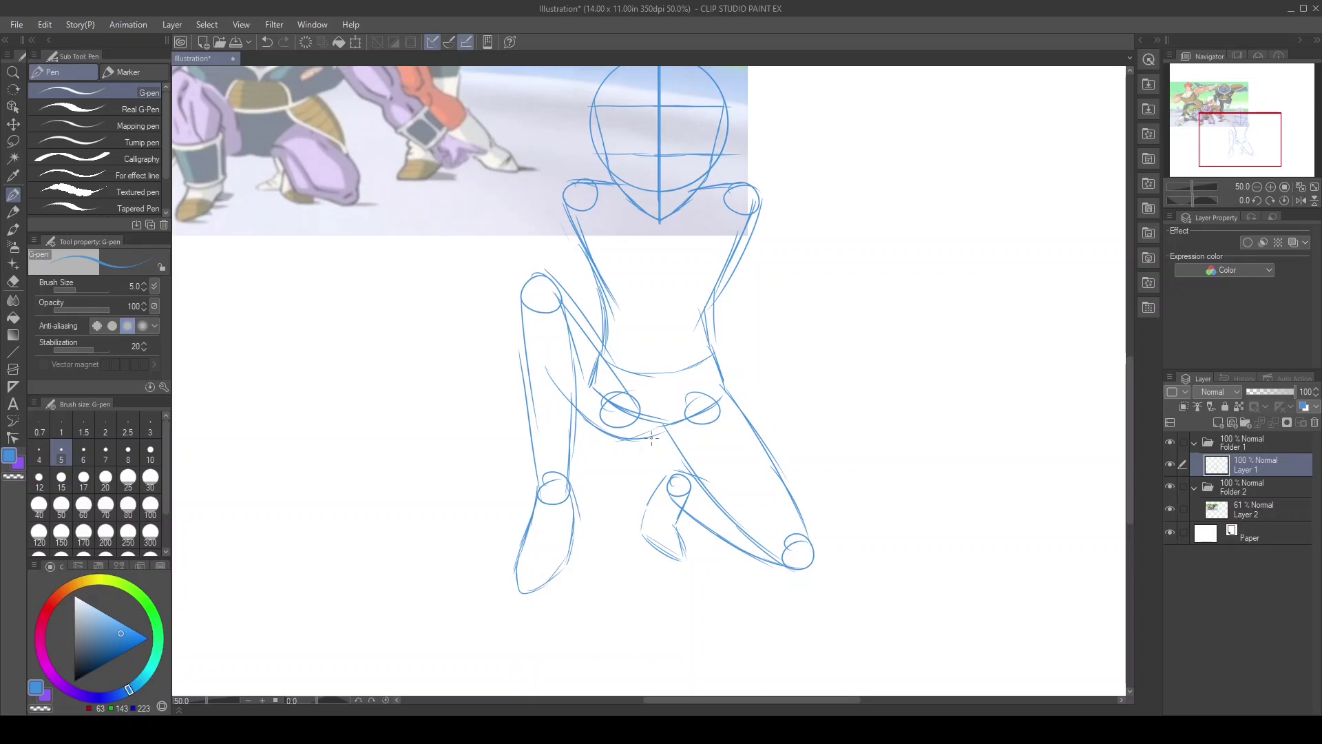
Select the blue figure's raised leg, shift it slightly closer to the torso and deselect it
key(m)
drag(513, 259, 523, 599)
key(ctrl+t)
drag(585, 428, 599, 425)
key(Return)
key(ctrl+d)
Redraw the raised leg's thigh lines to reconnect the knee with the hip
key(e)
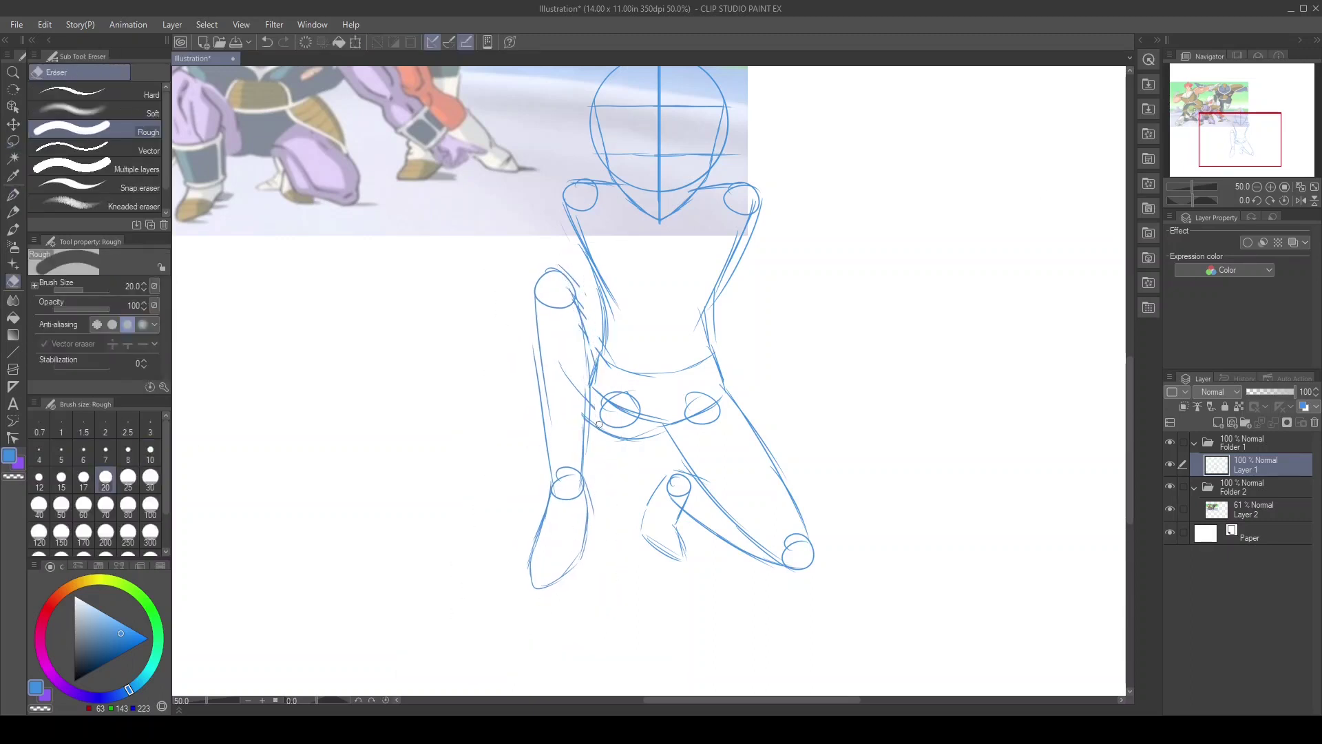
key(p)
drag(428, 403, 576, 458)
drag(572, 456, 577, 458)
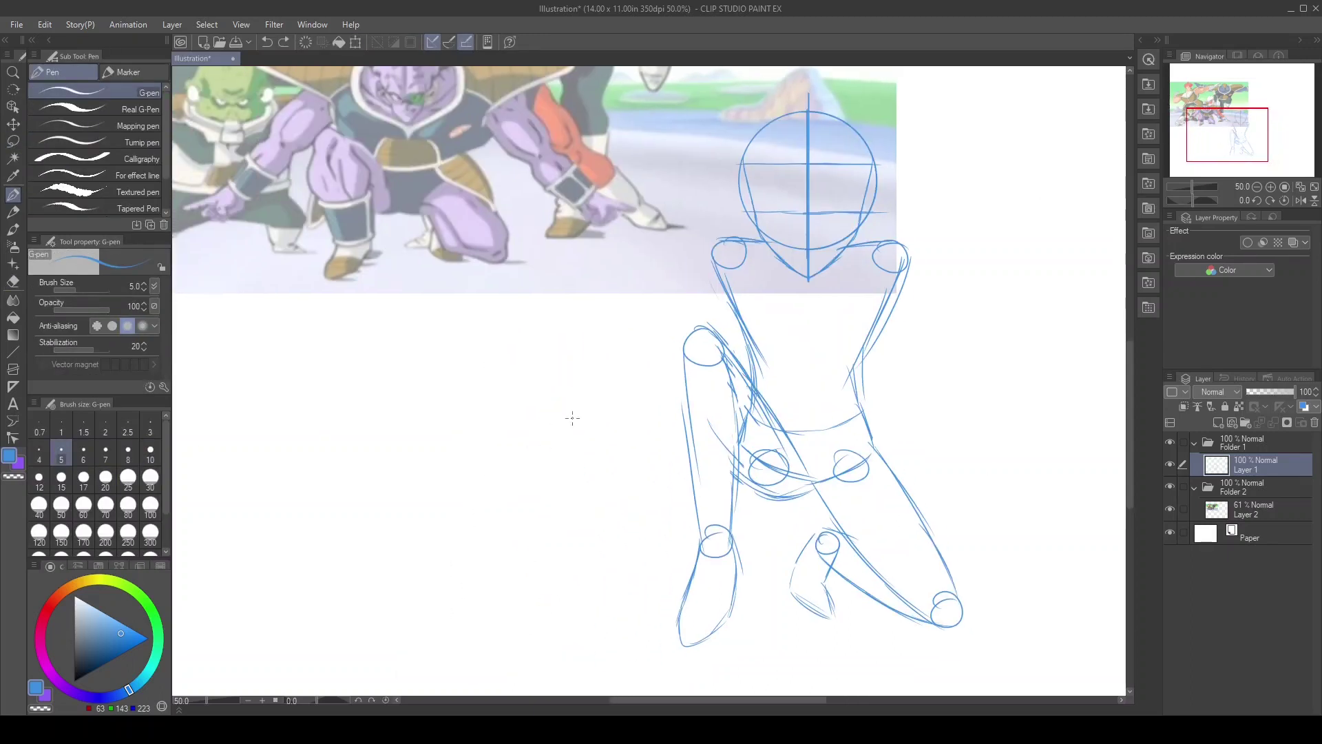
Sketch both of the blue figure's arms stretched outward and down, with elbow and wrist joints and pointing hands
drag(650, 365, 647, 359)
drag(899, 247, 959, 365)
drag(879, 272, 940, 376)
drag(709, 255, 640, 354)
drag(709, 310, 558, 462)
drag(964, 361, 1033, 468)
drag(941, 384, 1019, 477)
drag(558, 460, 534, 476)
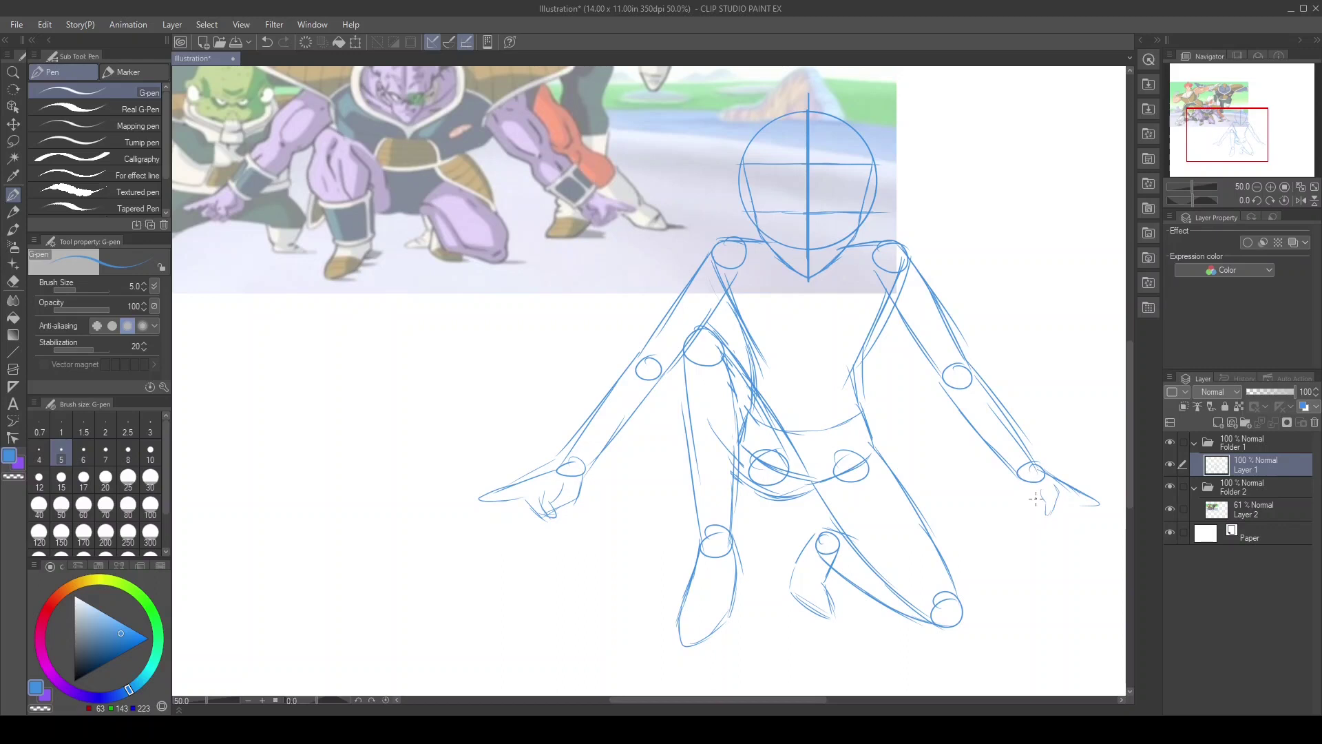
Add a new layer beneath the blue figure's layer and set the drawing colour to pink
key(ctrl+0)
key(k)
key(ctrl+shift+n)
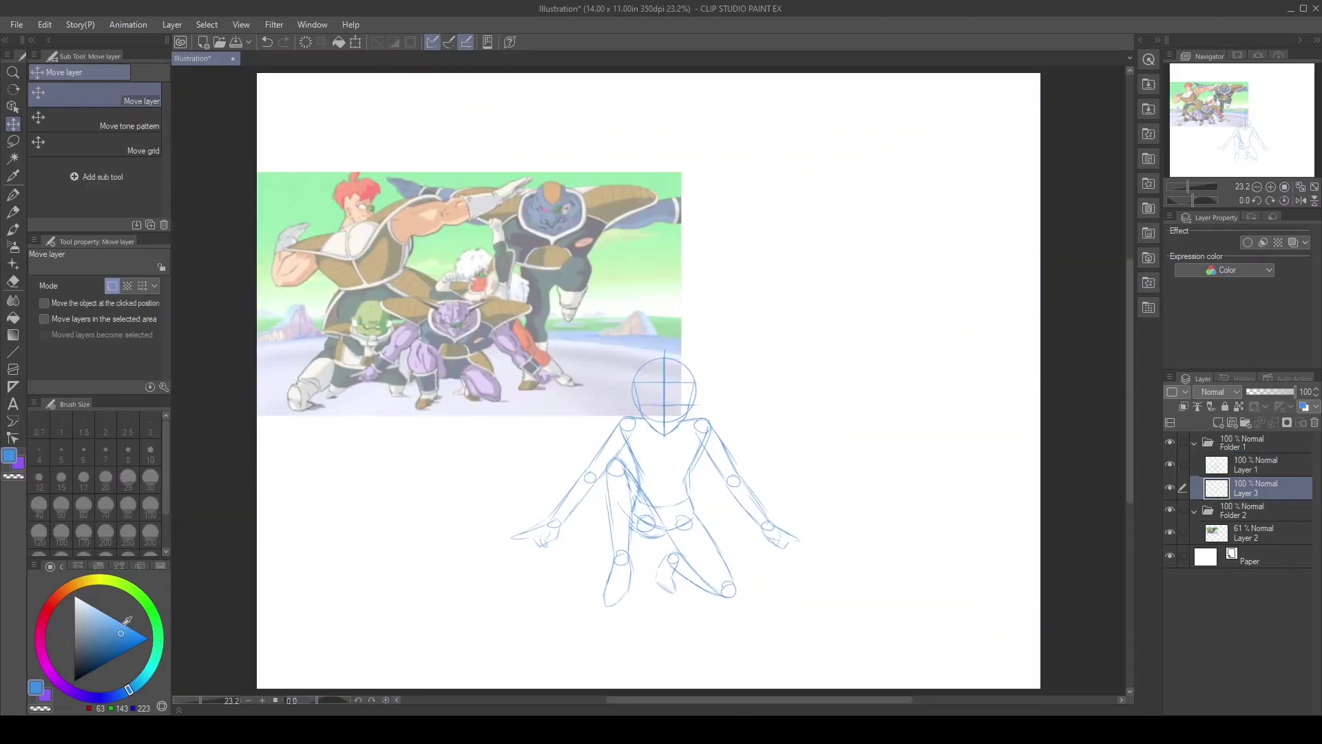
click(43, 651)
click(102, 614)
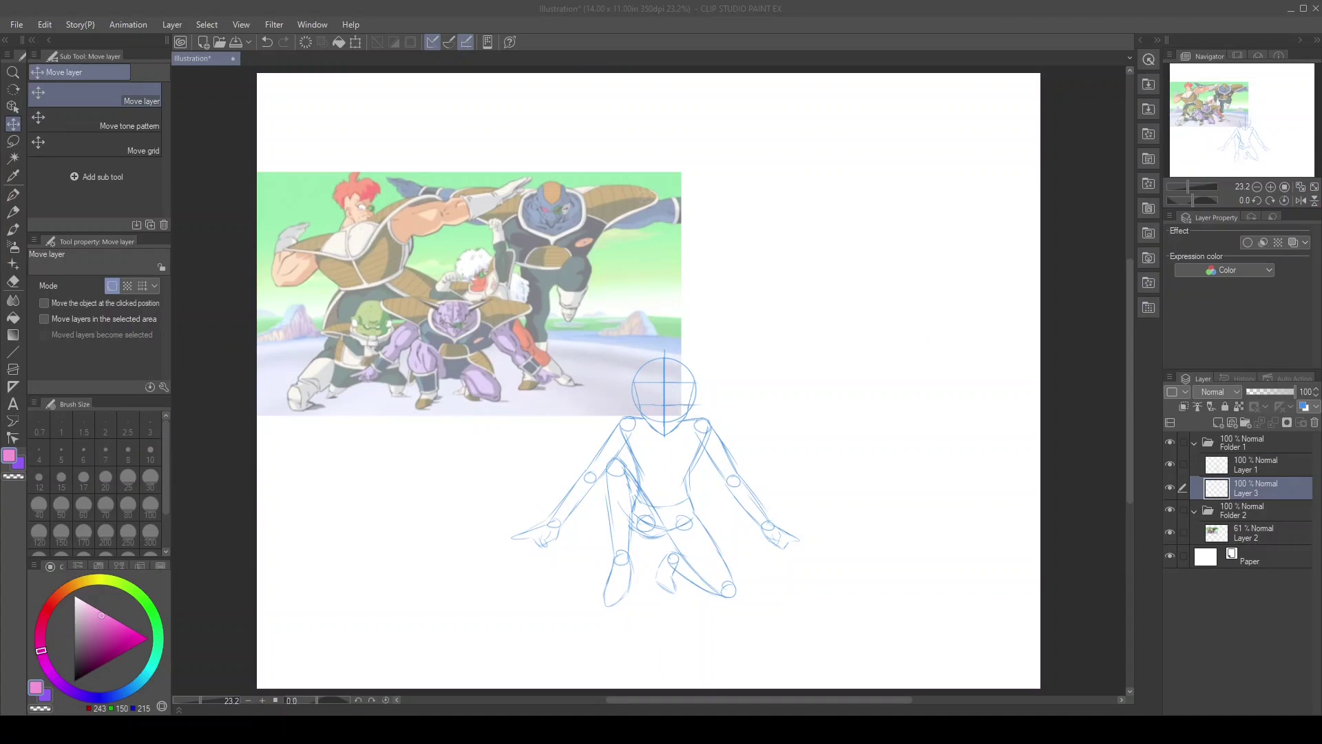
Draw a pink head circle beside the blue figure's head and move the reference image to the canvas's upper right
click(12, 353)
key(ctrl+z)
click(12, 124)
drag(218, 377, 537, 325)
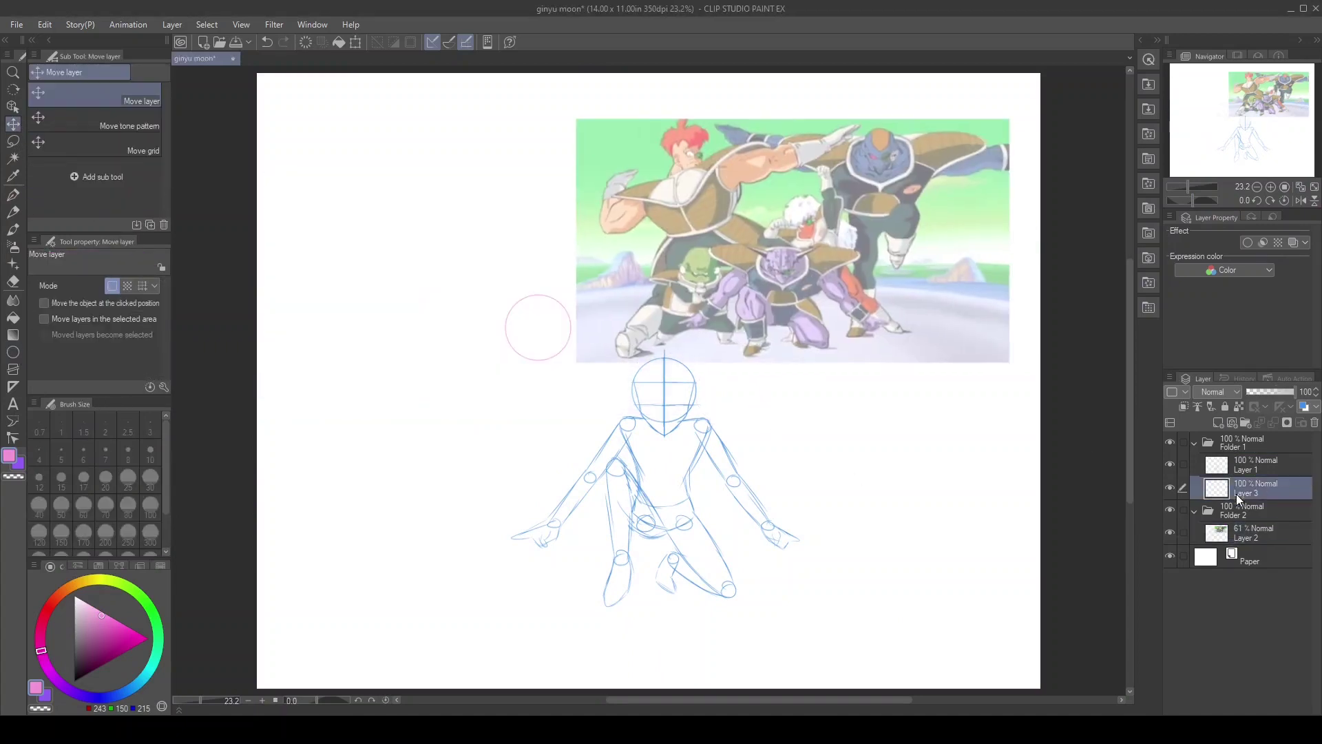
Draw a straight vertical centre line through the pink head circle
scroll(551, 314, up, 4)
key(p)
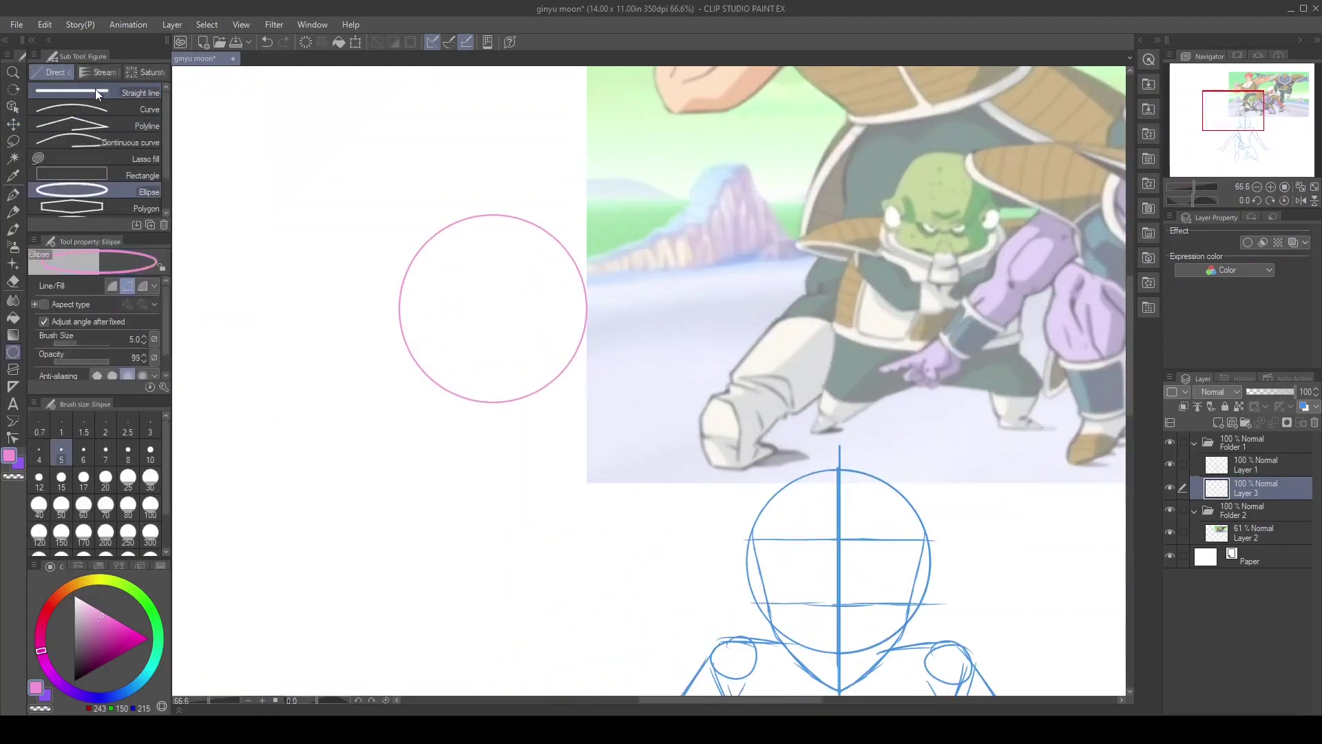
drag(494, 188, 494, 456)
key(k)
key(ctrl+e)
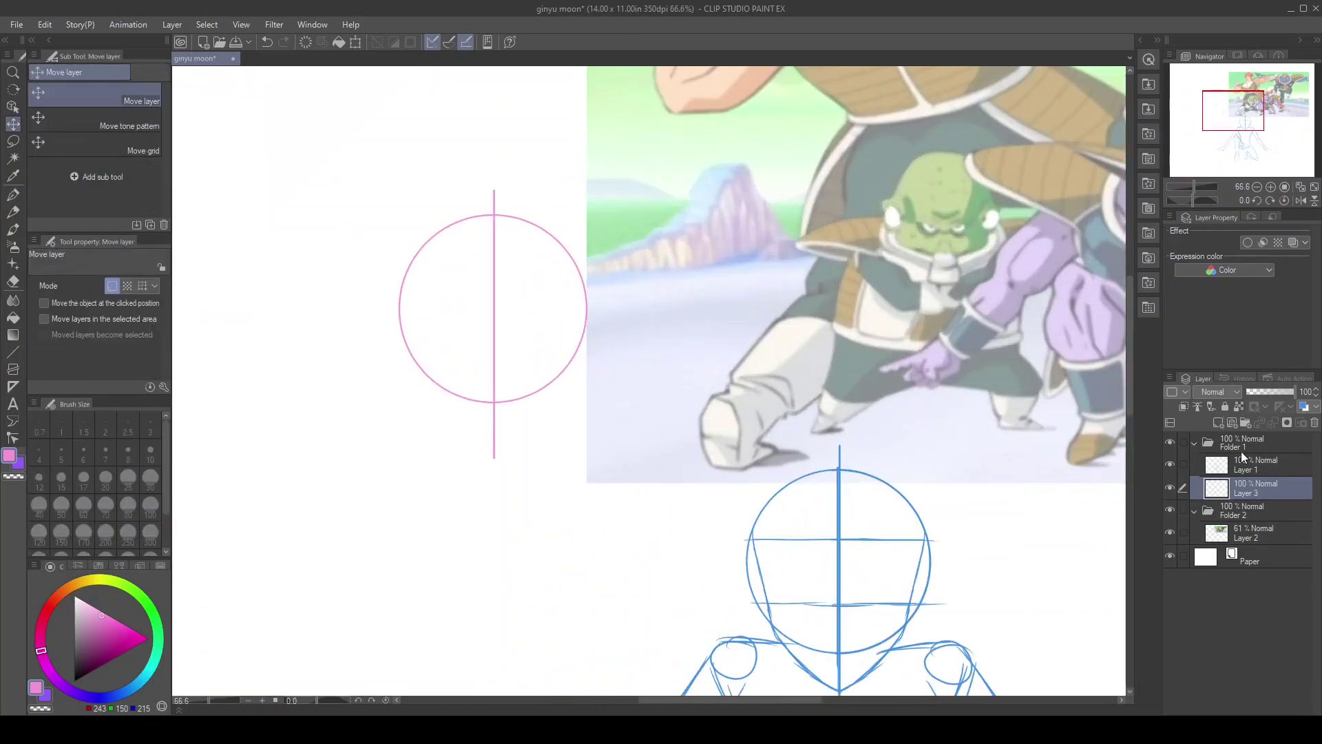
Draw two horizontal facial guidelines across the pink head circle and sketch the left cheek and jaw down to the chin
key(p)
scroll(397, 308, up, 3)
drag(380, 261, 916, 276)
drag(380, 407, 899, 396)
key(ctrl+z)
key(ctrl+z)
drag(374, 261, 976, 271)
mouse_move(378, 378)
mouse_down()
mouse_move(999, 384)
mouse_move(1006, 401)
mouse_up()
key(ctrl+z)
mouse_move(412, 241)
mouse_down()
mouse_move(452, 458)
mouse_move(573, 593)
mouse_up()
Copy the left half of the pink head, mirror it onto the right side and merge the copy into Layer 3
key(l)
drag(606, 513, 581, 81)
key(ctrl+c)
key(ctrl+v)
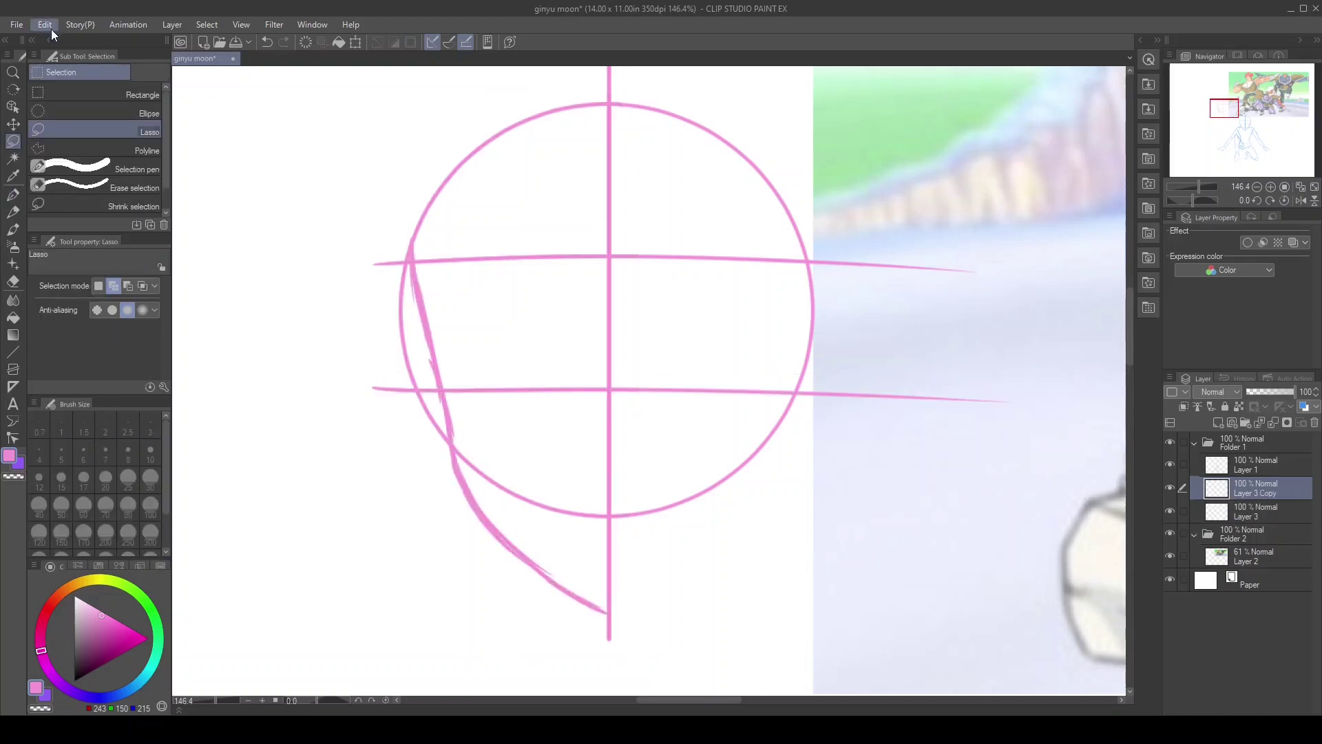
key(ctrl+t)
drag(544, 507, 753, 508)
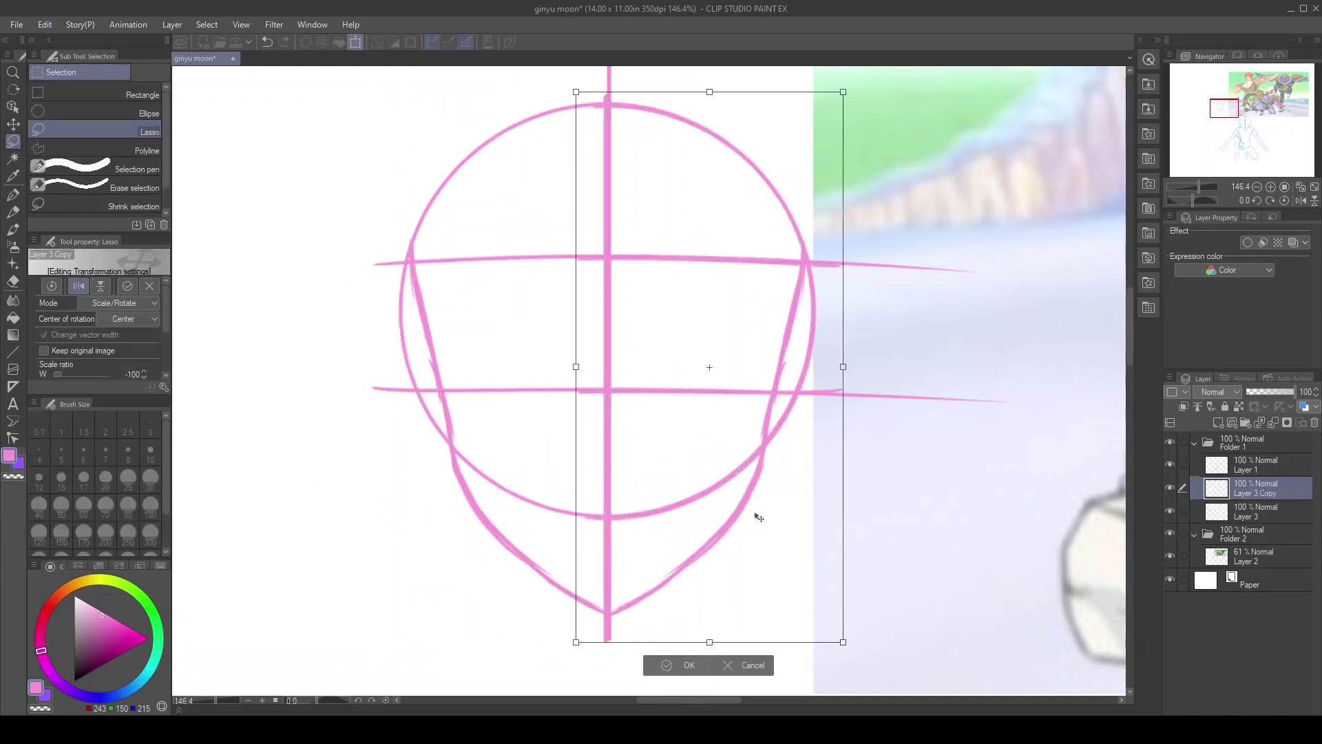
click(685, 664)
key(ctrl+e)
key(p)
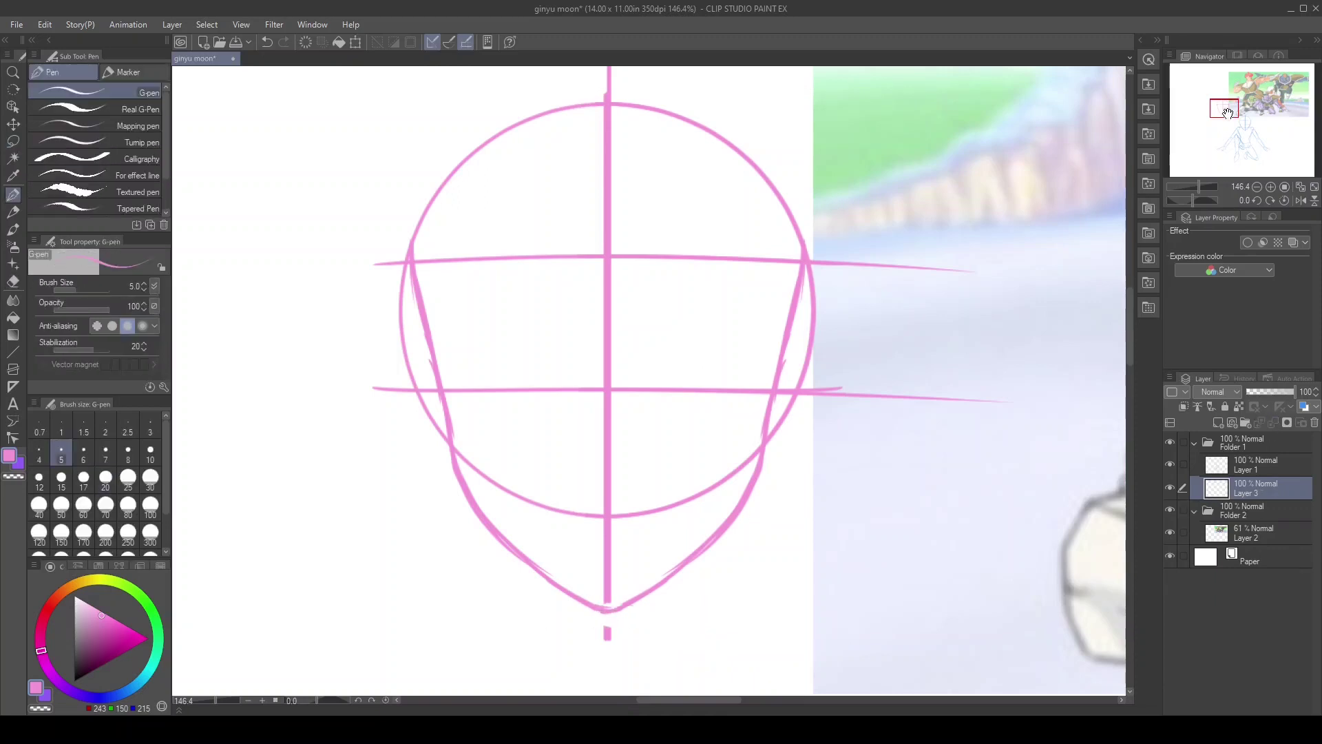
Sketch the pink figure's torso, waist and pelvis below the head, with the shoulder joints
scroll(514, 343, down, 4)
drag(436, 421, 426, 527)
drag(630, 421, 583, 595)
drag(442, 421, 420, 630)
drag(626, 458, 589, 581)
scroll(421, 620, down, 1)
mouse_move(507, 345)
mouse_down()
mouse_move(444, 459)
mouse_move(564, 471)
mouse_up()
mouse_move(453, 426)
mouse_down()
mouse_move(418, 490)
mouse_move(489, 510)
mouse_up()
mouse_move(461, 468)
mouse_down()
mouse_move(569, 506)
mouse_move(468, 496)
mouse_up()
drag(475, 244, 482, 269)
drag(613, 244, 620, 269)
Sketch the pink figure's legs in a wide lunge, one bent and one stretched out to the left
drag(489, 510, 616, 585)
drag(589, 506, 668, 576)
drag(1246, 122, 1240, 138)
drag(742, 415, 676, 544)
mouse_move(666, 469)
mouse_down()
mouse_move(649, 542)
mouse_move(742, 570)
mouse_up()
drag(613, 328, 518, 411)
drag(533, 303, 474, 401)
drag(471, 393, 398, 468)
drag(459, 404, 371, 486)
mouse_move(496, 421)
mouse_down()
mouse_move(374, 515)
mouse_move(539, 424)
mouse_up()
Sketch the pink figure's right-hand arm lowered to the elbow, with the forearm bent back up towards the chin
mouse_move(551, 469)
mouse_down()
mouse_move(640, 261)
mouse_move(647, 313)
mouse_up()
drag(689, 387, 687, 390)
drag(661, 296, 696, 393)
drag(633, 314, 674, 389)
drag(718, 286, 702, 393)
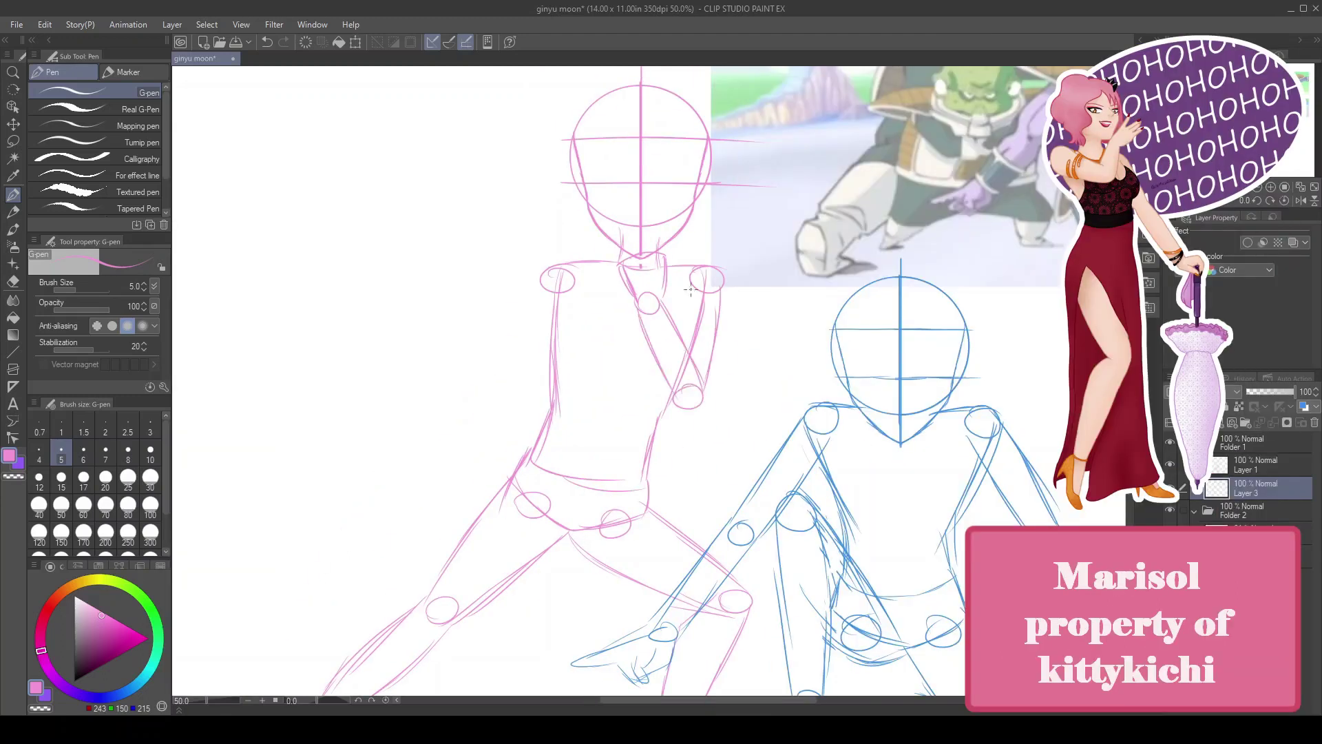
Move the reference image back towards the left side of the canvas
scroll(462, 454, down, 5)
click(1260, 532)
key(k)
drag(744, 234, 486, 220)
Set the drawing colour to red and draw a head circle on Layer 4, right of the reference image
click(1260, 511)
click(45, 613)
click(116, 634)
key(u)
mouse_move(653, 353)
mouse_down()
mouse_move(720, 418)
mouse_move(761, 295)
mouse_move(749, 271)
mouse_move(769, 289)
mouse_up()
Sketch tilted centre, eye and nose guidelines on the red head circle and outline the face and jaw
key(k)
scroll(750, 272, up, 3)
key(p)
drag(735, 212, 809, 382)
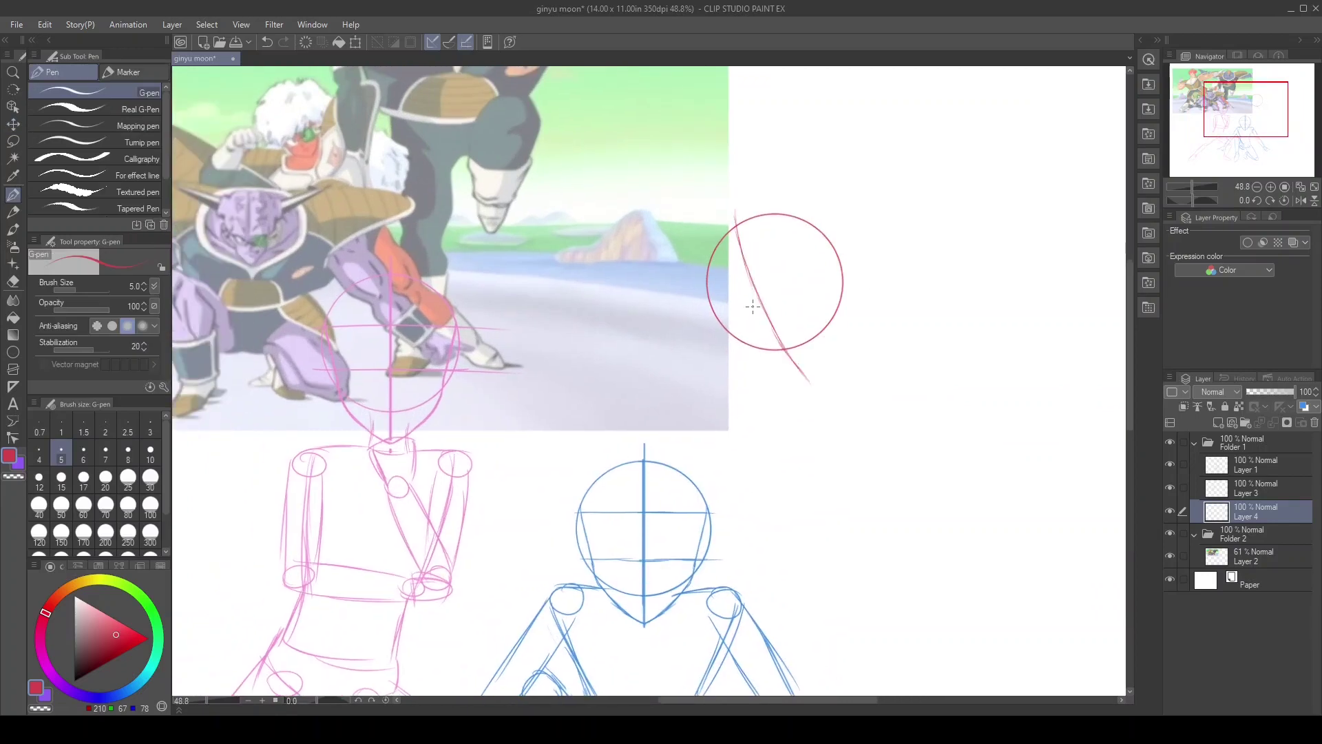
drag(728, 348, 833, 292)
scroll(829, 254, up, 2)
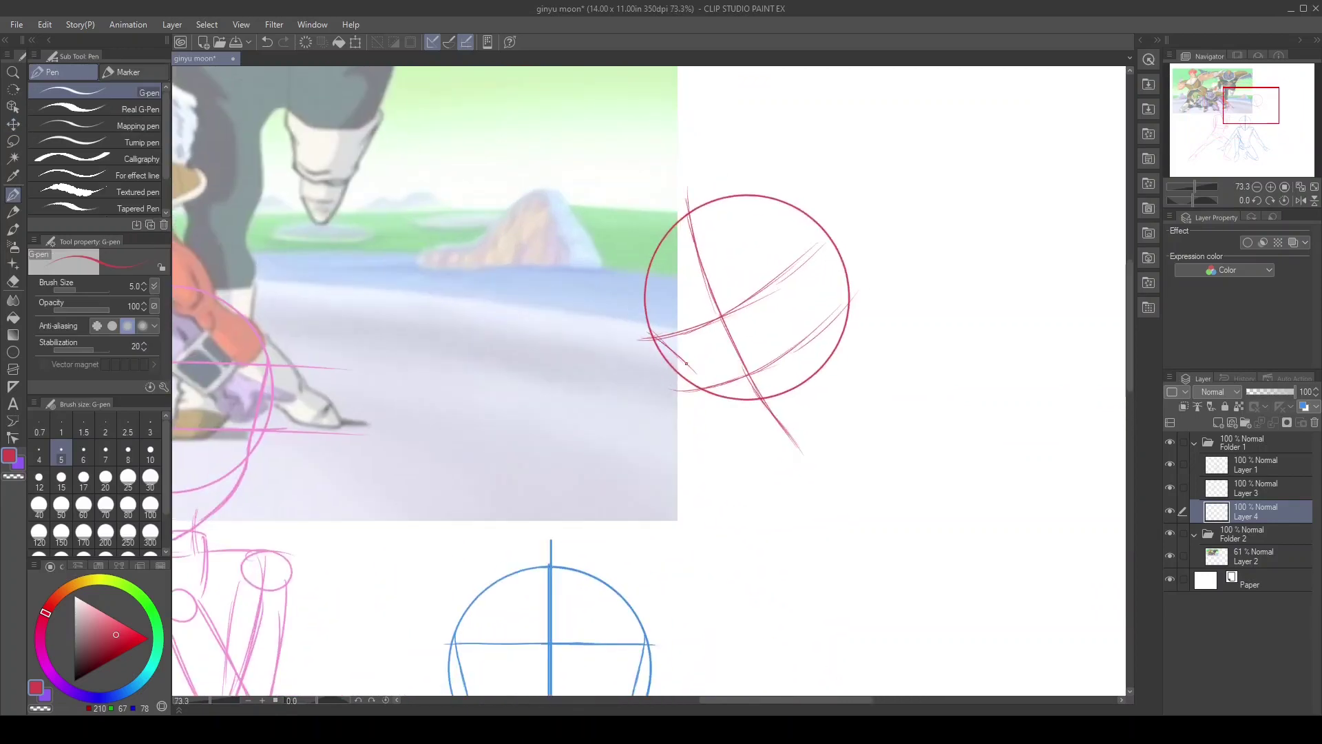
mouse_move(694, 374)
mouse_down()
mouse_move(792, 445)
mouse_move(846, 330)
mouse_move(837, 396)
mouse_up()
Sketch the red figure's leaning torso with the neck, both shoulder joints, sides and waist curve
scroll(874, 337, down, 3)
drag(864, 315, 850, 401)
drag(758, 400, 861, 534)
mouse_move(916, 341)
mouse_down()
mouse_move(978, 458)
mouse_move(1002, 572)
mouse_up()
drag(771, 385, 885, 596)
drag(992, 482, 1013, 586)
drag(905, 593, 1012, 575)
drag(909, 329, 915, 327)
drag(758, 396, 807, 411)
Sketch the red figure's hips and both legs in a wide stance, with knees, shins and feet
scroll(1216, 143, down, 1)
drag(751, 403, 741, 422)
drag(792, 377, 889, 480)
drag(768, 428, 866, 502)
drag(716, 403, 646, 486)
drag(766, 435, 710, 476)
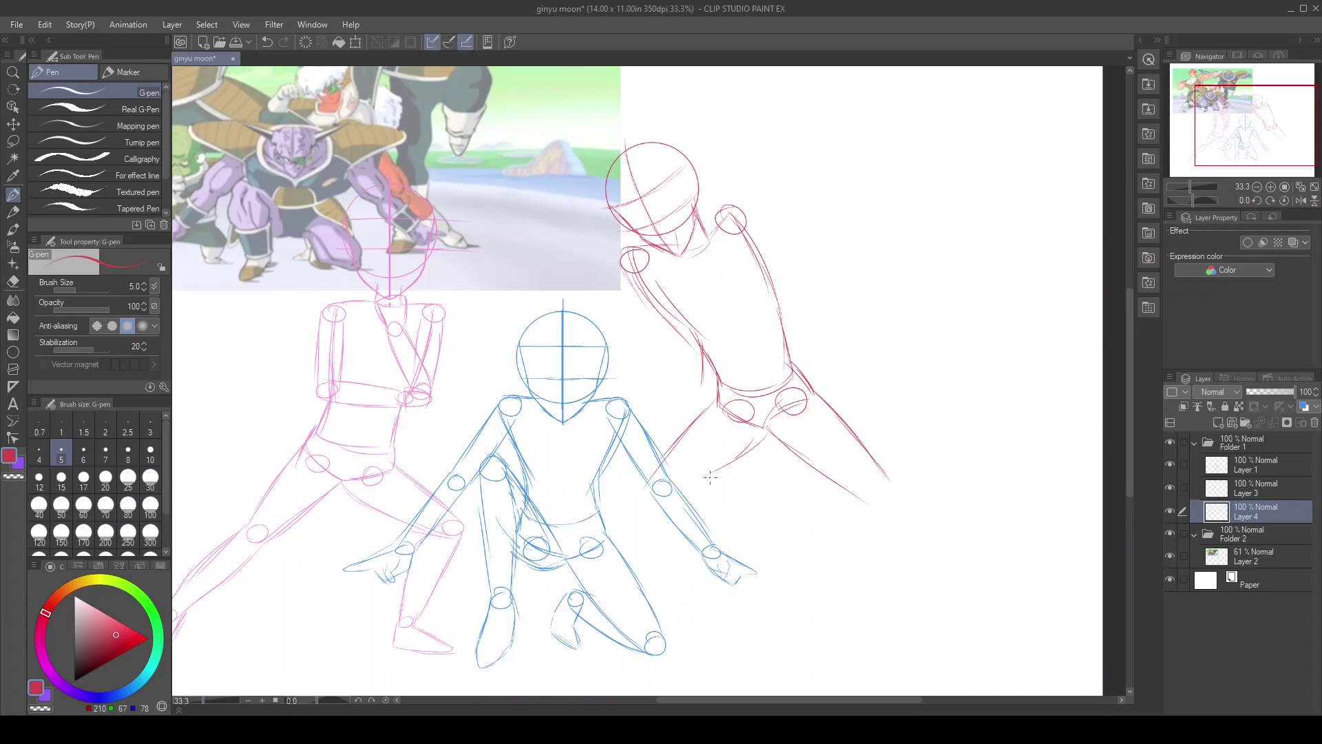
drag(896, 482, 978, 591)
drag(981, 584, 993, 593)
drag(740, 622, 717, 610)
Sketch the red figure's bent arm with the elbow pointing outward and the hand raised towards the face
drag(386, 386, 407, 348)
scroll(317, 296, up, 2)
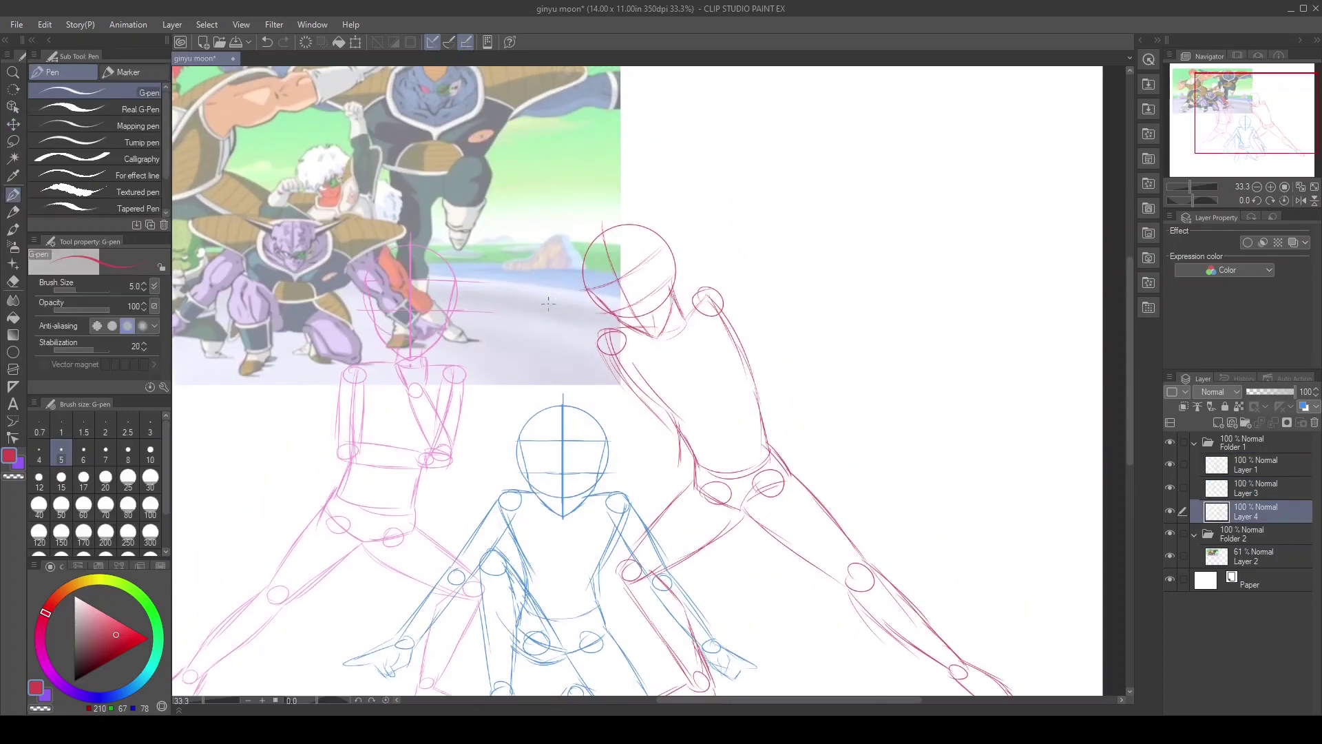
drag(544, 323, 558, 317)
mouse_move(551, 313)
mouse_down()
mouse_move(503, 375)
mouse_move(609, 347)
mouse_up()
drag(517, 372, 607, 334)
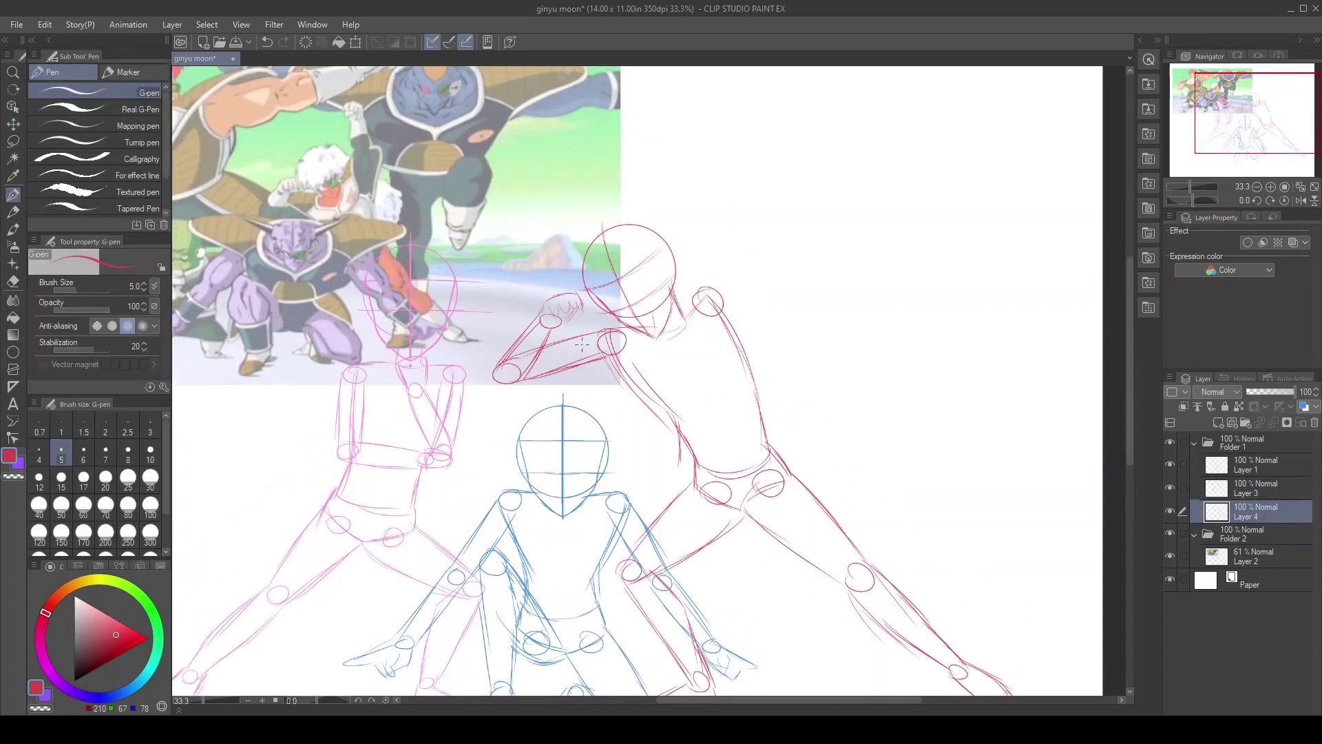
Sketch the red figure's other arm raised straight overhead, with elbow and wrist joints
drag(689, 114, 703, 116)
drag(699, 197, 713, 199)
drag(709, 204, 727, 310)
drag(695, 207, 713, 303)
drag(703, 120, 701, 200)
drag(716, 119, 720, 200)
drag(692, 230, 689, 313)
scroll(881, 147, up, 2)
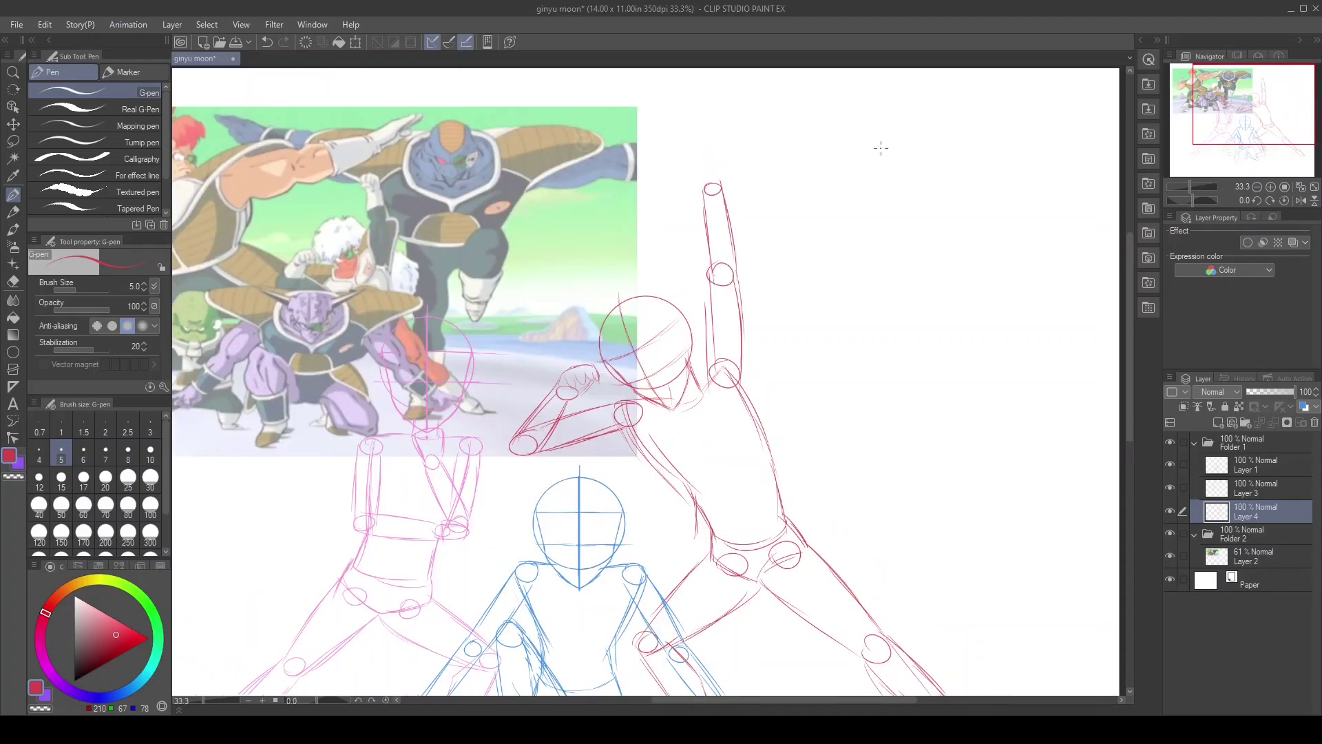
Enlarge the blue figure on Layer 1 slightly and shift it lower on the canvas
key(ctrl+0)
click(1254, 465)
key(ctrl+t)
drag(799, 362, 819, 349)
key(Return)
Scale the pink figure on Layer 3 to 102%
click(1247, 492)
key(ctrl+t)
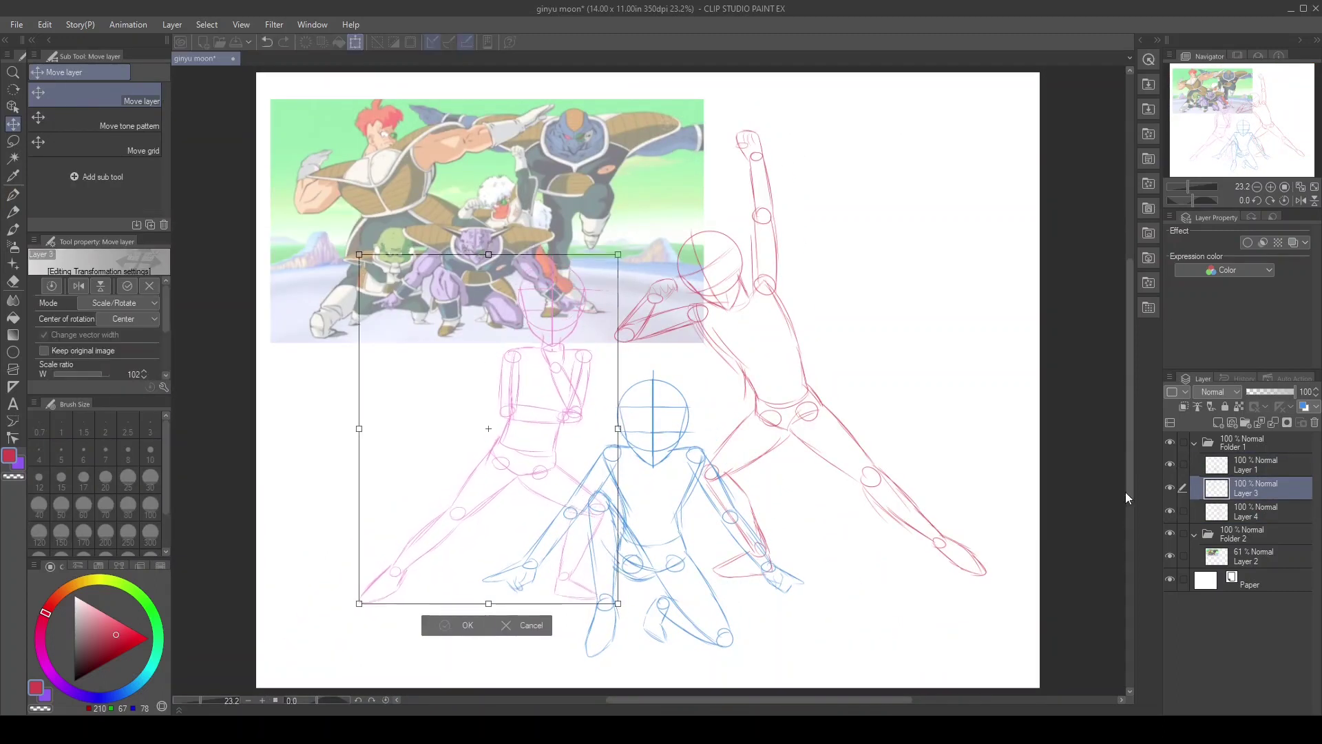
key(Return)
On a new layer, draw an orange (RGB 232, 150, 62) head circle beside the red figure's raised fist and save the drawing
key(ctrl+shift+n)
key(u)
drag(141, 601, 70, 586)
drag(821, 114, 885, 176)
key(k)
drag(859, 252, 841, 267)
key(ctrl+s)
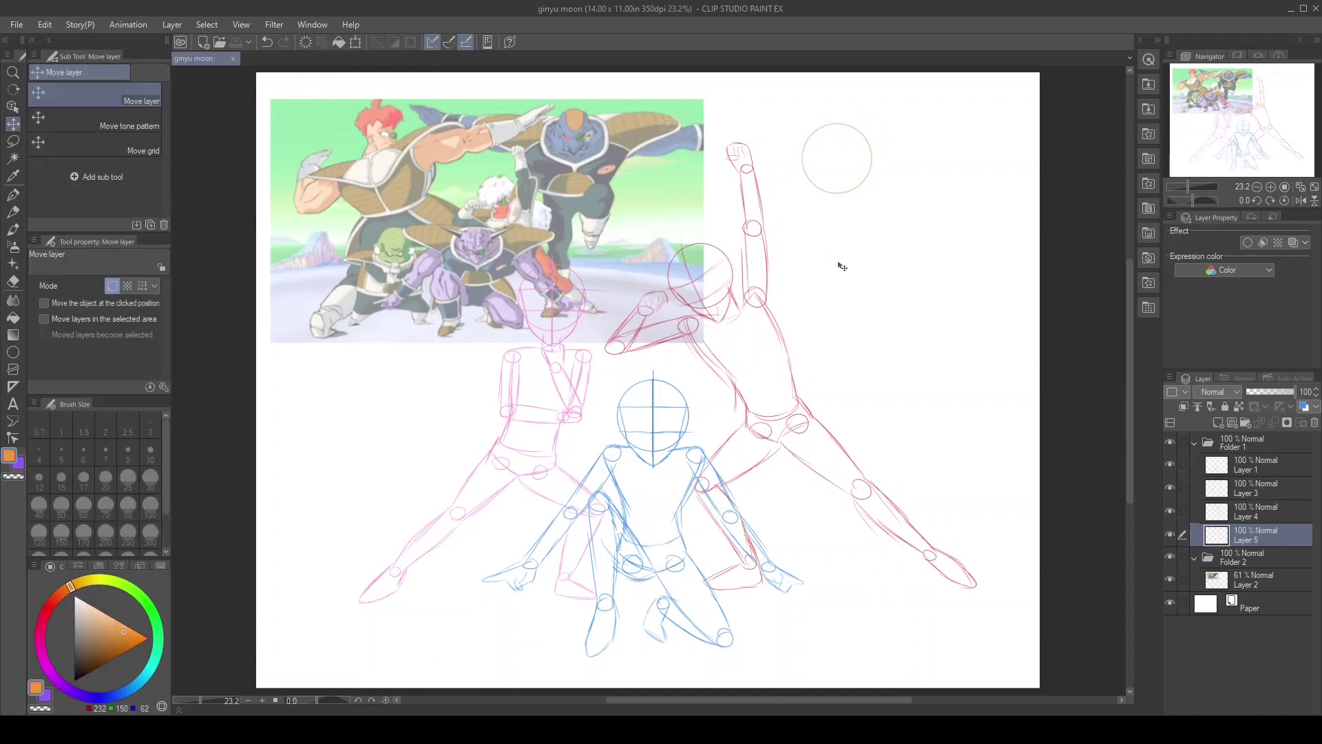
Add a vertical centre line and two horizontal face guidelines to the orange head circle, keeping everything on Layer 5
key(p)
key(ctrl+shift+n)
key(ctrl+alt+0)
drag(725, 161, 724, 580)
key(k)
drag(728, 361, 731, 362)
key(ctrl+e)
key(p)
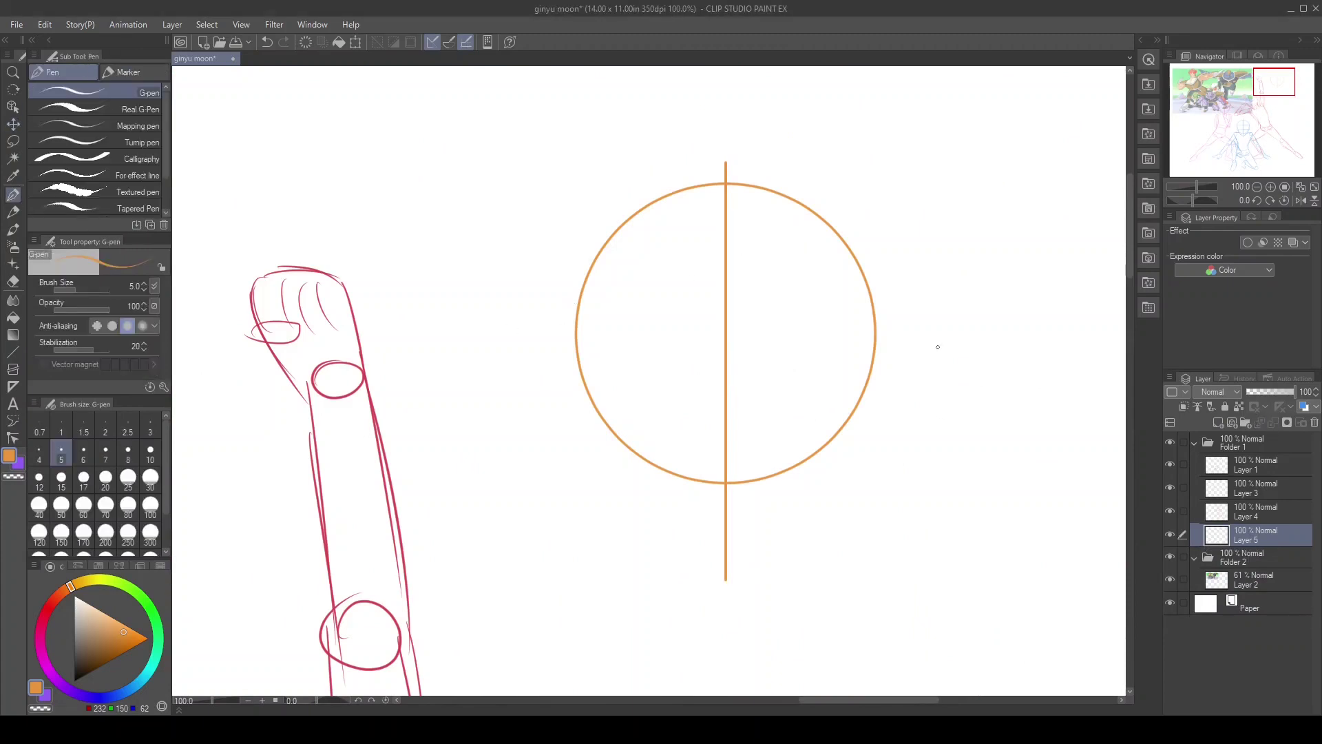
drag(540, 291, 1004, 288)
drag(540, 392, 955, 387)
Sketch one side of the orange head's cheek and jaw, running down to the chin on the centre line
scroll(691, 283, up, 1)
mouse_move(537, 277)
mouse_down()
mouse_move(561, 420)
mouse_move(709, 648)
mouse_up()
scroll(709, 648, down, 2)
drag(678, 562, 740, 613)
scroll(516, 257, down, 1)
Duplicate the half with the sketched jaw, flip it horizontally and align it to complete the orange head's other side
key(m)
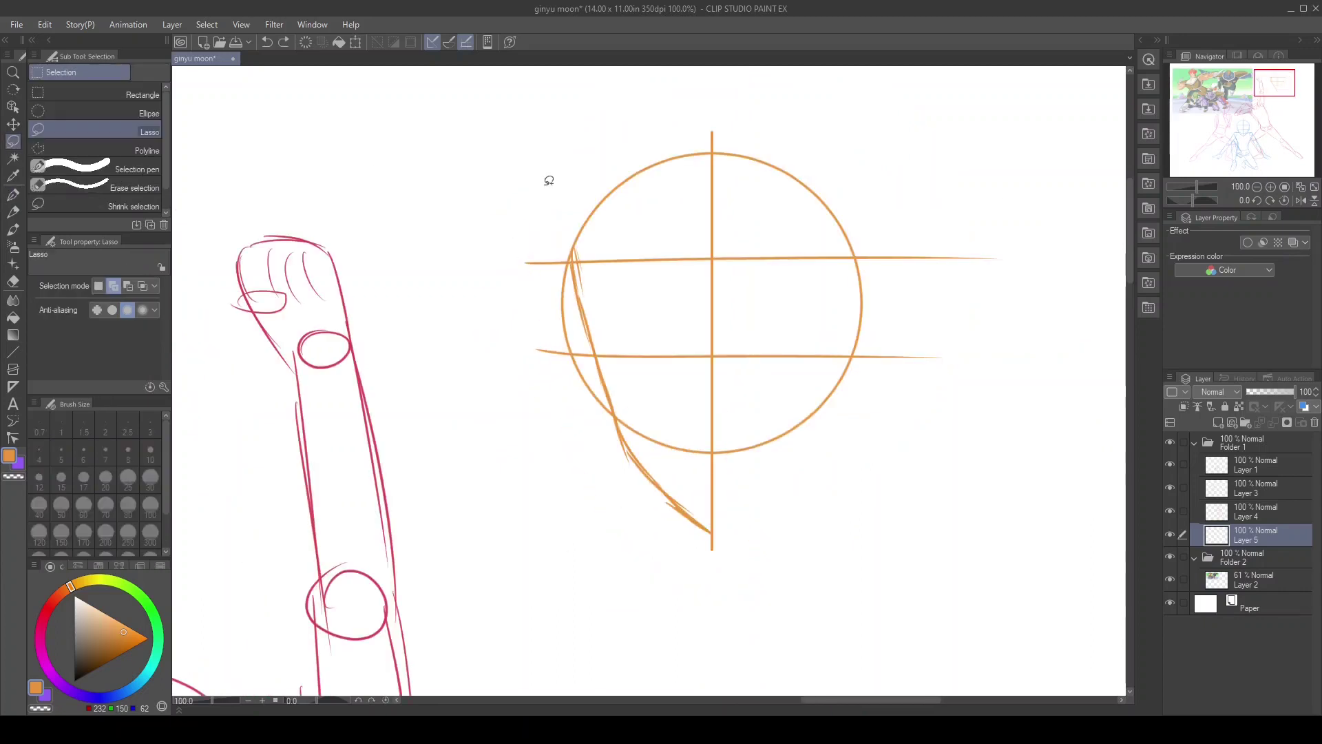
key(ctrl+j)
key(ctrl+t)
drag(635, 460, 797, 464)
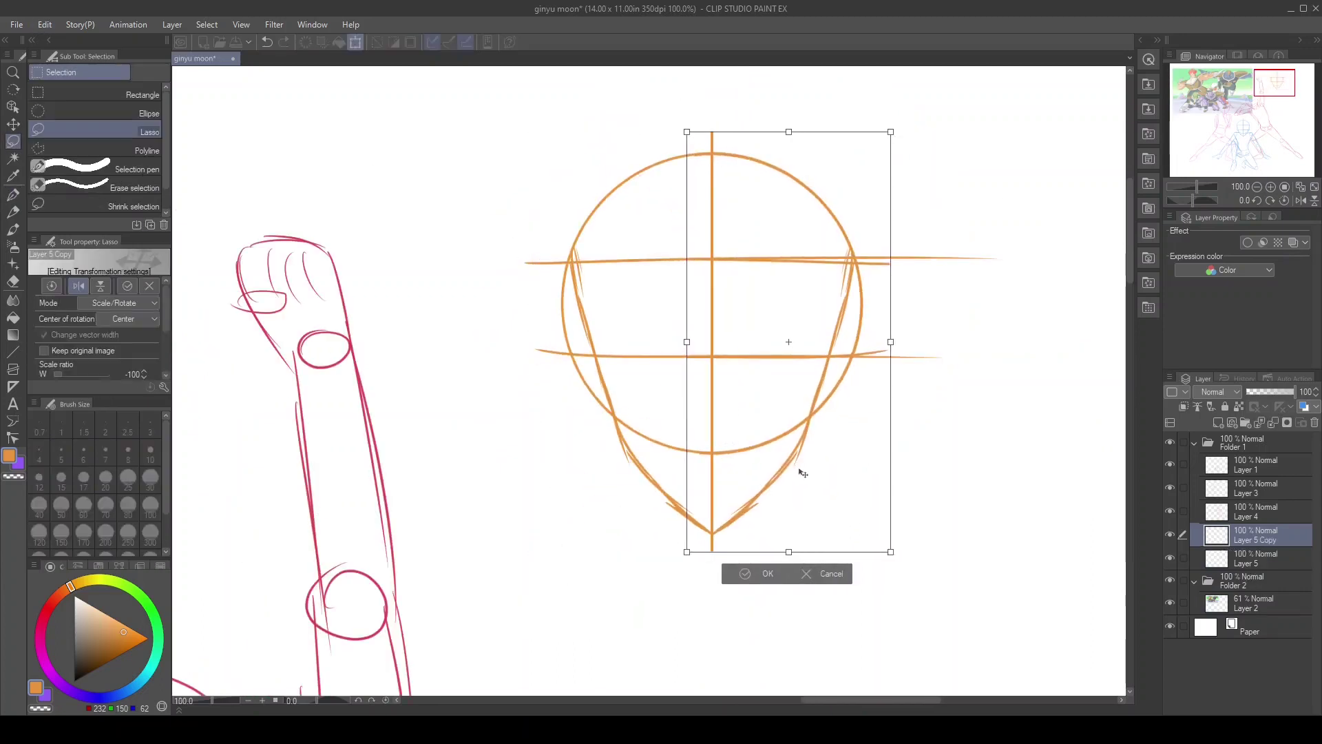
click(759, 566)
Redraw the orange head's cheek and jaw lines on both sides with firmer strokes towards the chin
scroll(854, 431, up, 1)
key(p)
drag(423, 201, 570, 529)
mouse_move(858, 189)
mouse_down()
mouse_move(802, 420)
mouse_move(695, 554)
mouse_up()
drag(756, 486, 644, 603)
drag(475, 417, 592, 556)
Erase the stray construction lines along the orange head's sides and merge the mirrored copy into Layer 5
key(e)
mouse_move(530, 507)
mouse_down()
mouse_move(689, 582)
mouse_move(812, 298)
mouse_move(843, 182)
mouse_up()
key(alt+bracketleft)
drag(434, 193, 592, 544)
key(ctrl+e)
key(ctrl+minus)
key(p)
key(ctrl+minus)
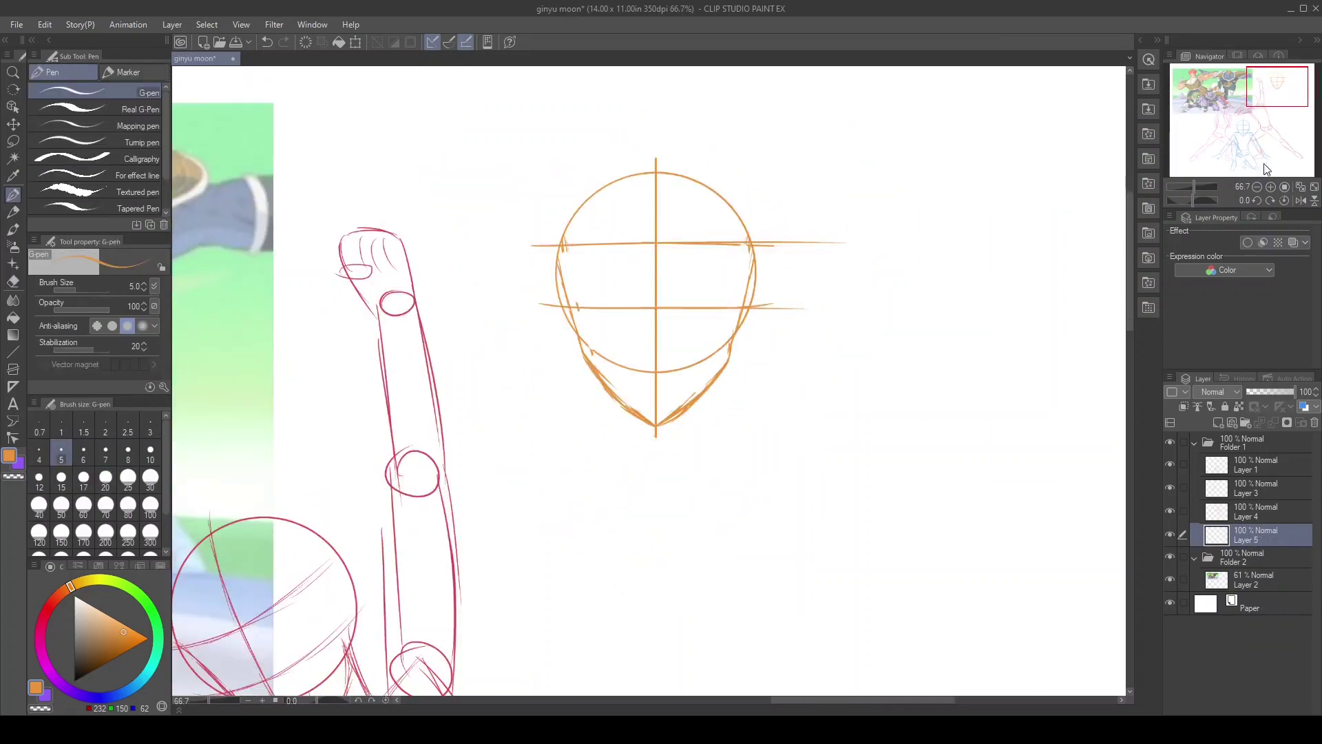
Sketch the orange figure's torso, with both sides tapering from the shoulders to the waist and hips
key(ctrl+minus)
drag(1258, 111, 1230, 111)
drag(889, 272, 894, 413)
drag(1068, 267, 1054, 406)
drag(895, 379, 923, 523)
drag(1043, 414, 1029, 517)
drag(923, 534, 1026, 524)
Sketch the orange figure's straight standing leg from the hip through the knee down to the ankle
click(1257, 187)
drag(1250, 103, 1259, 124)
drag(721, 150, 696, 172)
drag(1250, 113, 1256, 124)
drag(689, 264, 697, 386)
drag(731, 287, 737, 420)
drag(699, 358, 712, 522)
drag(734, 436, 734, 560)
drag(709, 489, 713, 566)
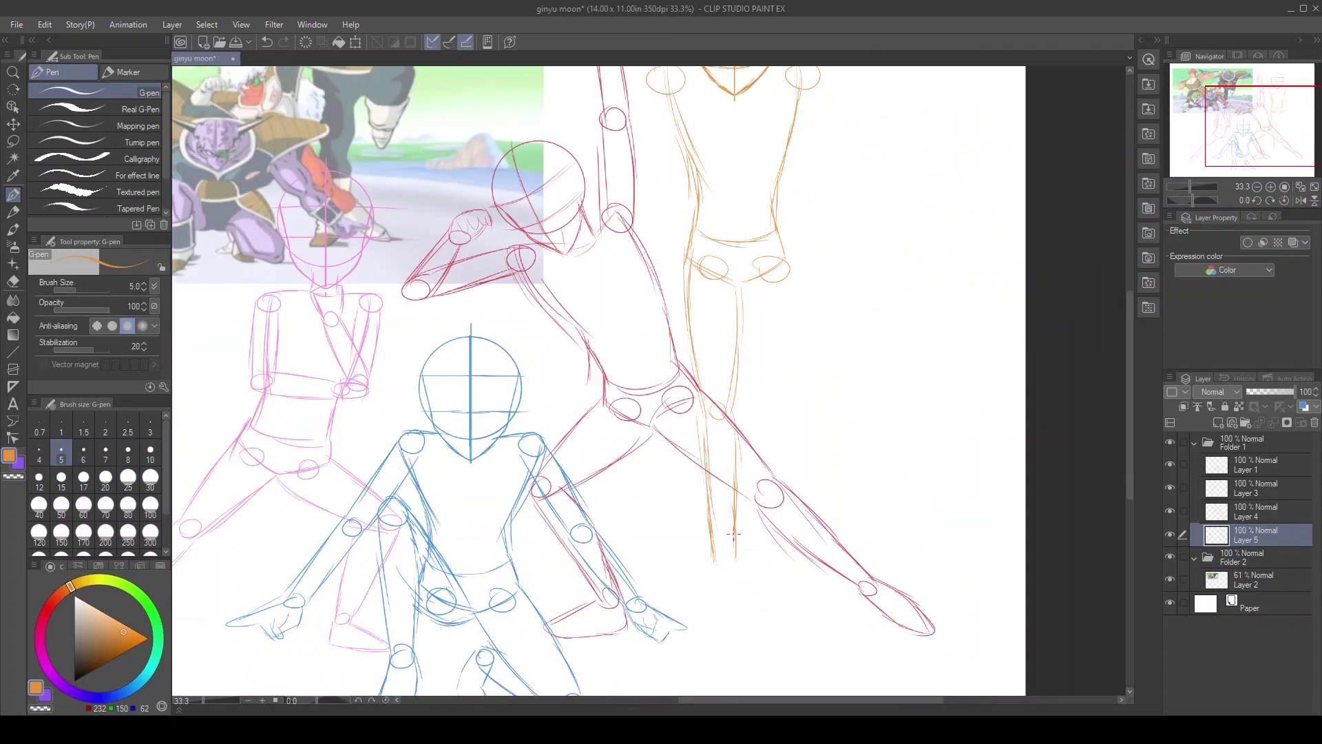
Sketch the orange figure's other leg raised and bent, with the knee lifted and the shin and foot hanging down
scroll(793, 256, up, 3)
drag(809, 298, 778, 436)
drag(758, 366, 756, 449)
drag(799, 380, 781, 434)
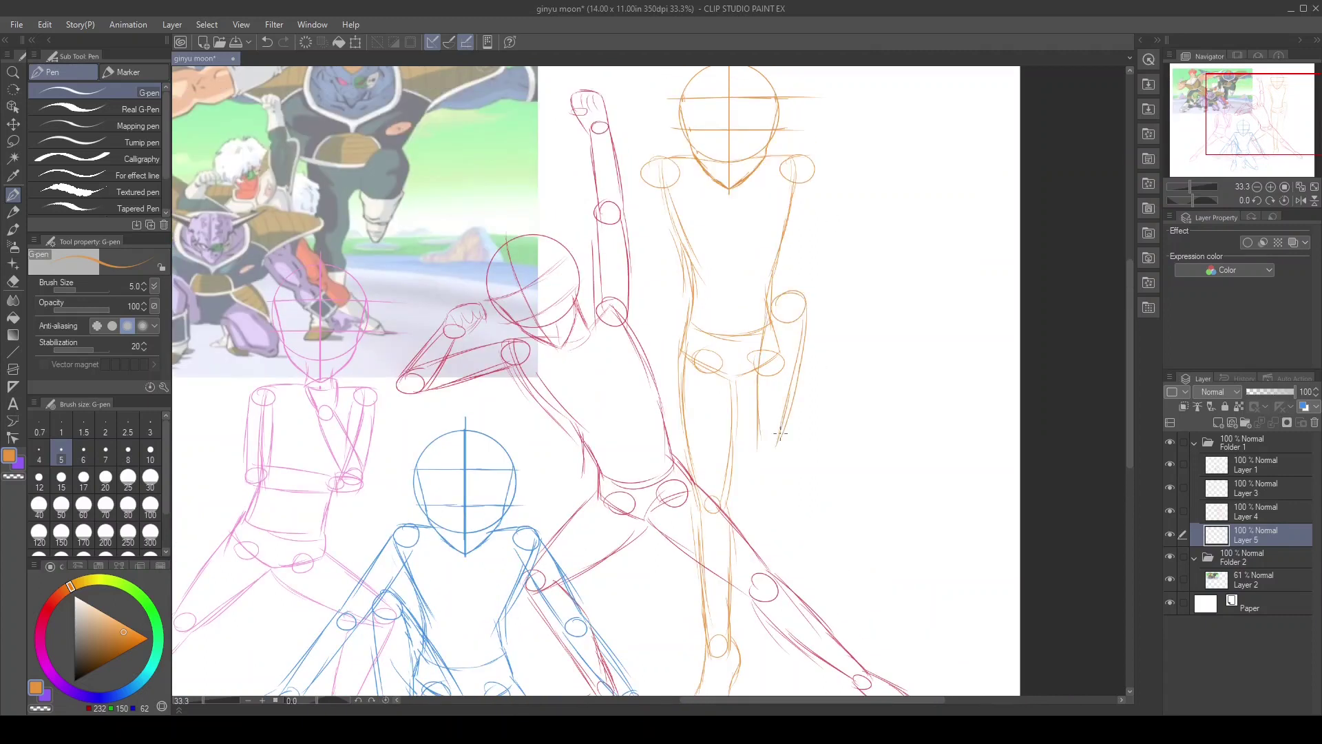
drag(756, 507, 782, 451)
Sketch the orange figure's arm stretched out sideways over the reference image, with elbow and wrist joints
scroll(745, 257, up, 3)
drag(615, 267, 617, 285)
drag(521, 242, 719, 283)
drag(506, 263, 717, 308)
drag(740, 324, 505, 246)
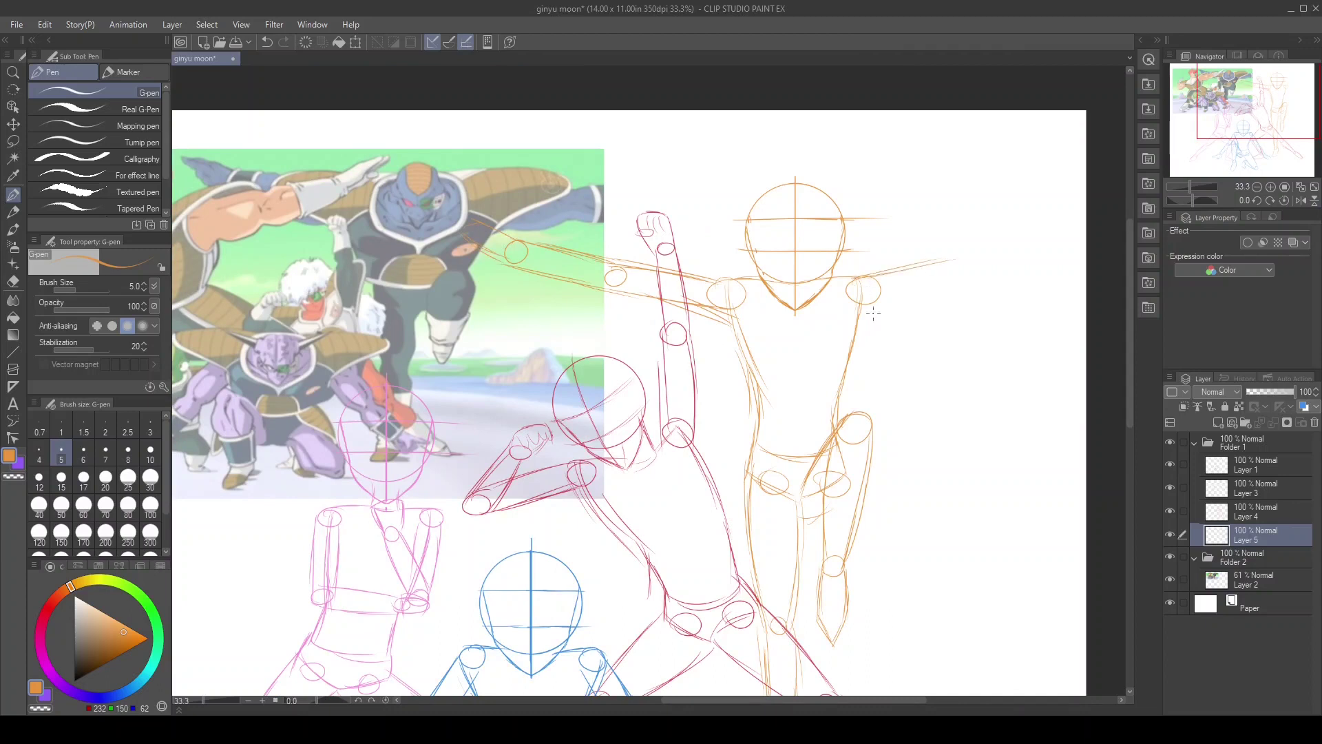
Sketch the orange figure's opposite arm stretched outward and slightly upward, and shift the whole figure closer to the red one
drag(986, 252, 1046, 233)
key(k)
drag(801, 335, 758, 346)
key(p)
drag(924, 281, 1036, 246)
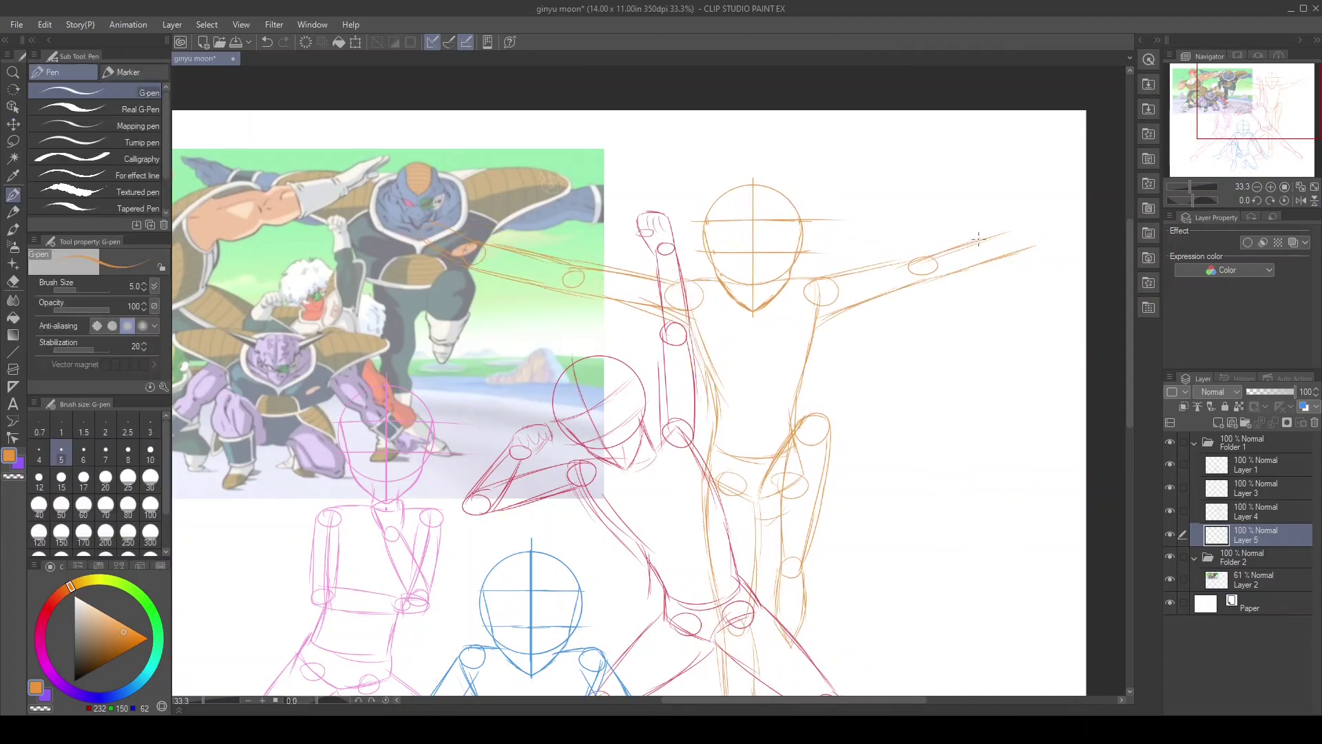
key(ctrl+0)
key(k)
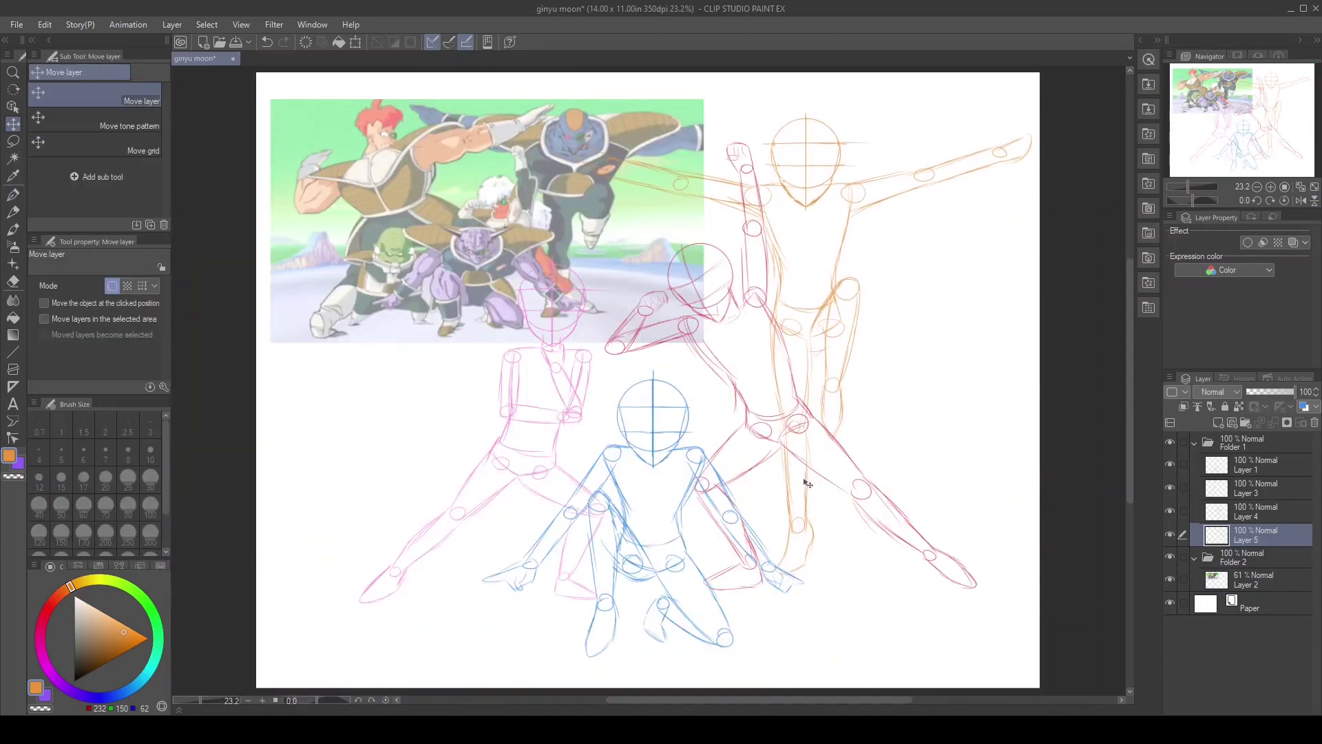
Bring the reference image to the front at full opacity, move it aside, and draw a light-green head circle on a new layer
key(ctrl+shift+n)
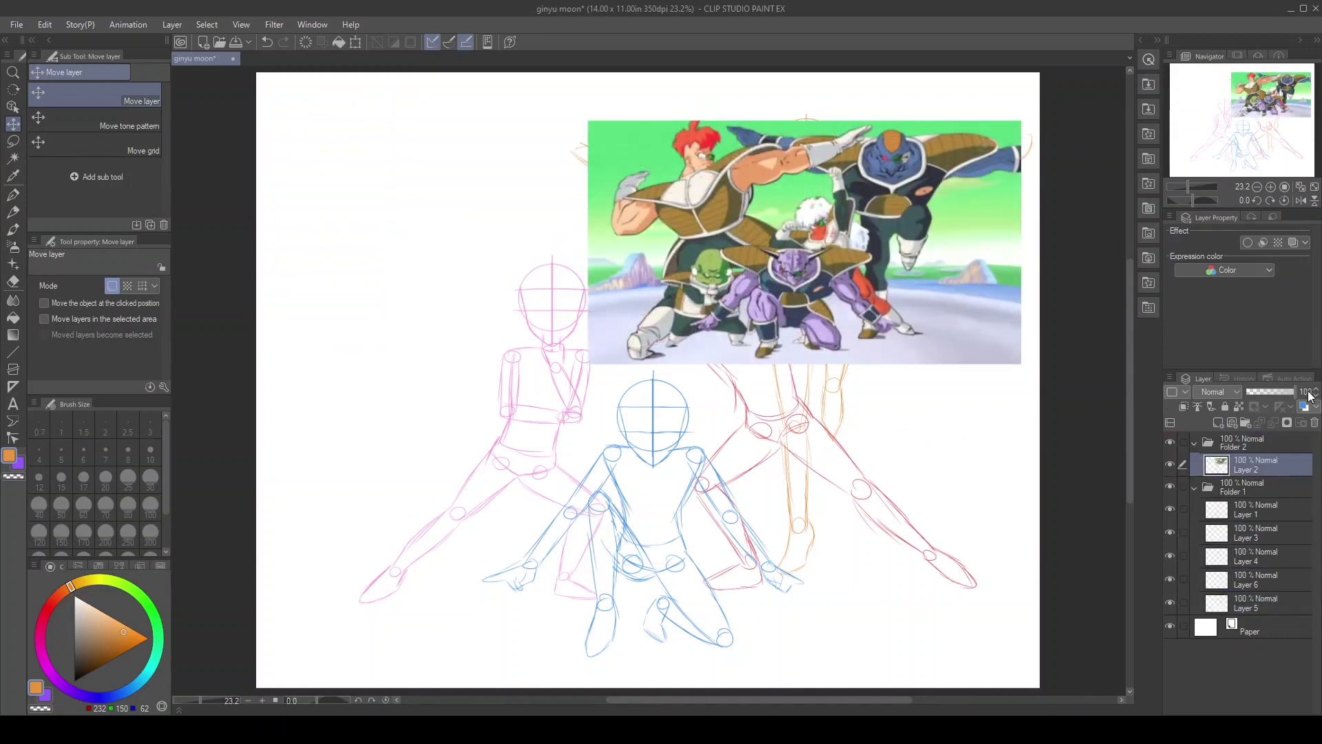
click(14, 386)
key(u)
drag(387, 116, 462, 191)
scroll(434, 195, up, 3)
key(k)
click(1253, 465)
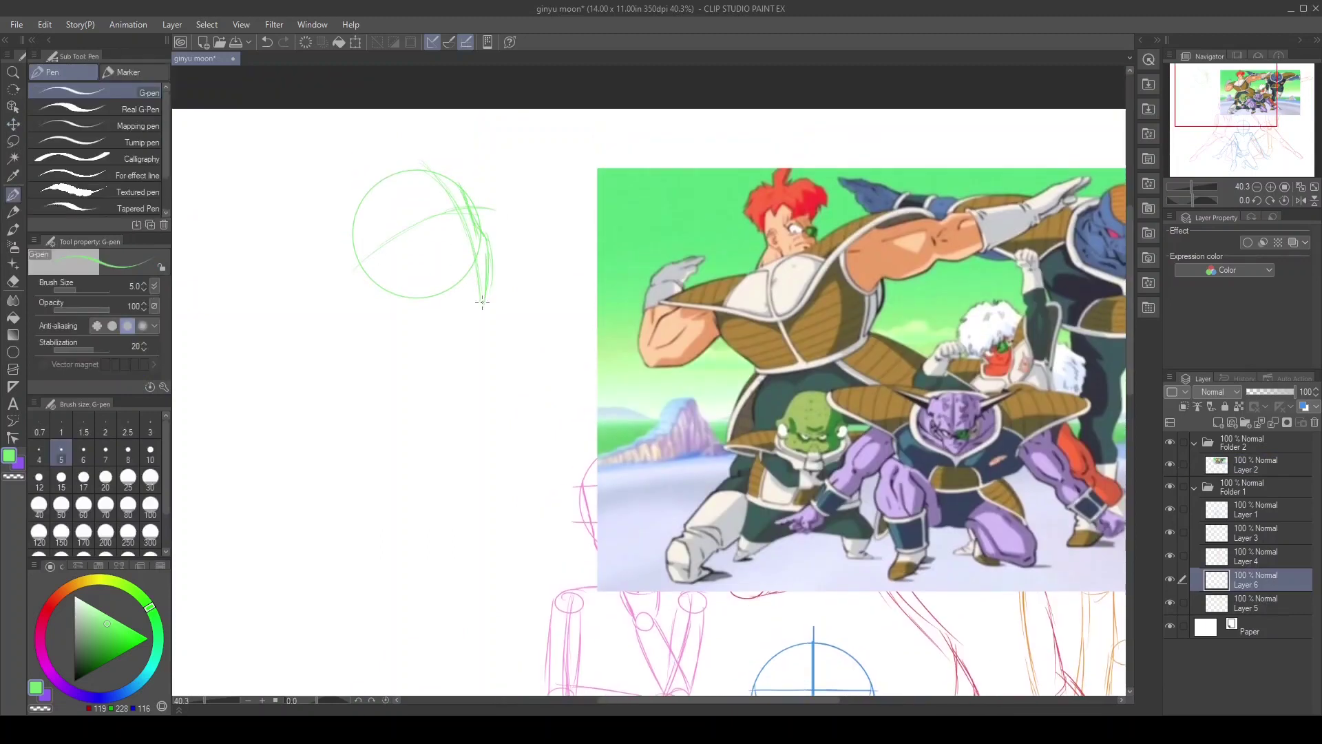
Sketch the green figure's turned head with curved face guidelines, plus the neck, shoulder joints and torso sides
drag(503, 359, 538, 551)
drag(469, 297, 509, 330)
scroll(385, 323, up, 2)
drag(475, 177, 454, 219)
drag(301, 264, 449, 187)
drag(464, 193, 506, 185)
drag(415, 127, 468, 181)
drag(350, 303, 508, 228)
drag(316, 269, 493, 187)
drag(245, 427, 243, 428)
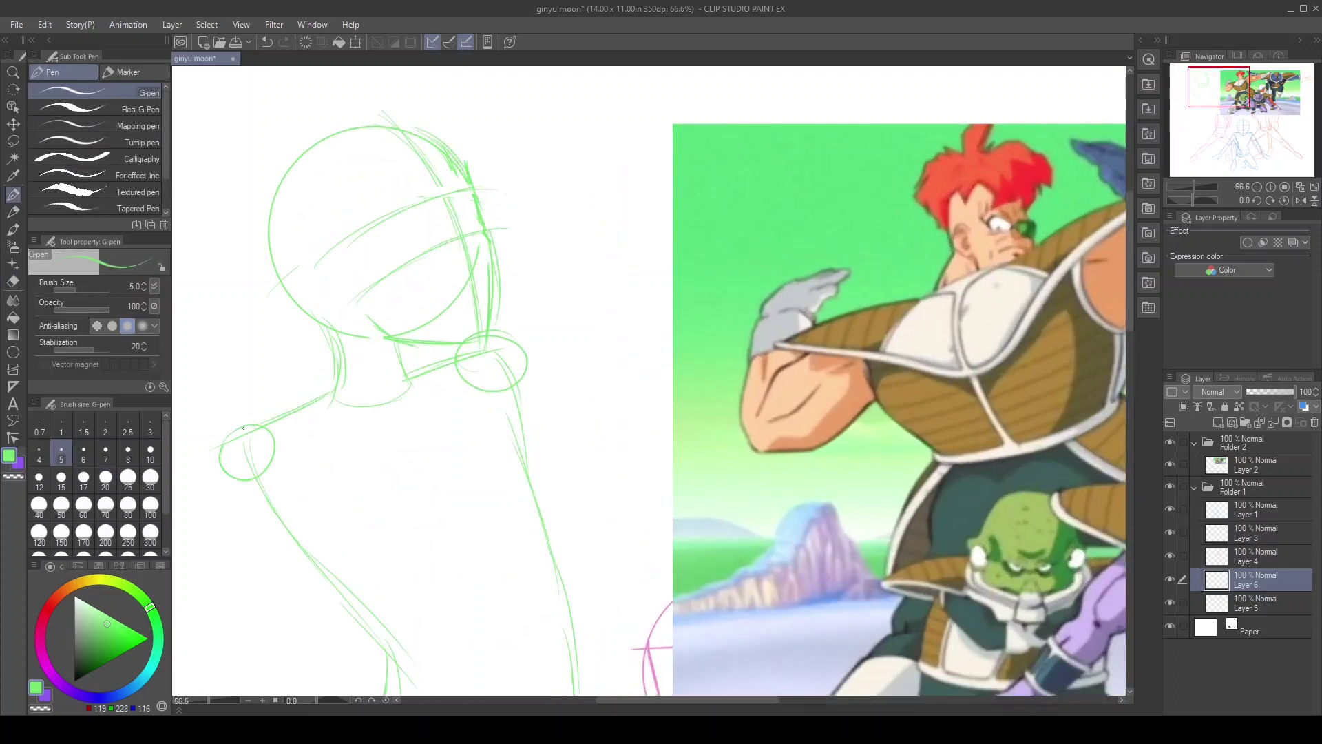
Sketch the green figure's hips and first leg, with hip and knee joints, shin, ankle and foot
scroll(243, 428, down, 3)
drag(486, 405, 468, 486)
drag(440, 415, 435, 485)
drag(454, 468, 451, 471)
drag(468, 500, 403, 599)
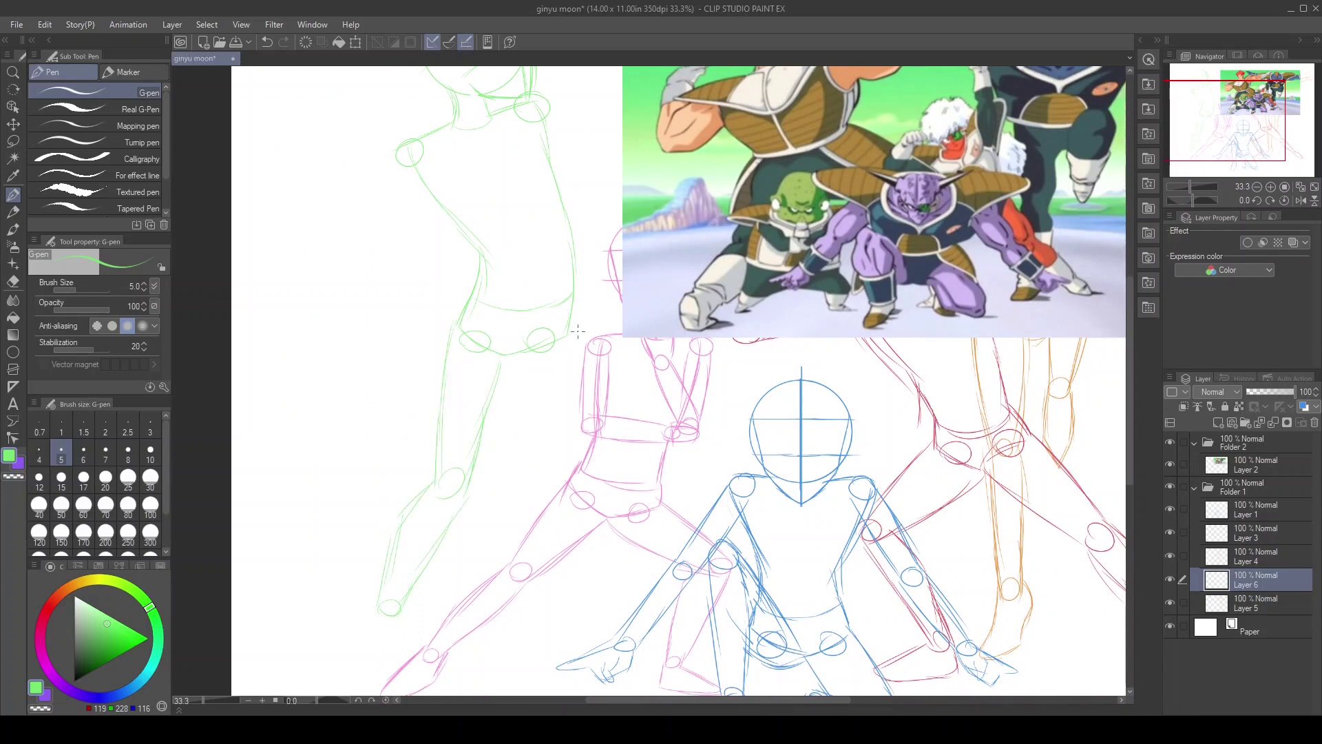
drag(577, 332, 605, 201)
mouse_move(402, 476)
mouse_down()
mouse_move(389, 490)
mouse_move(413, 525)
mouse_up()
drag(547, 236, 422, 319)
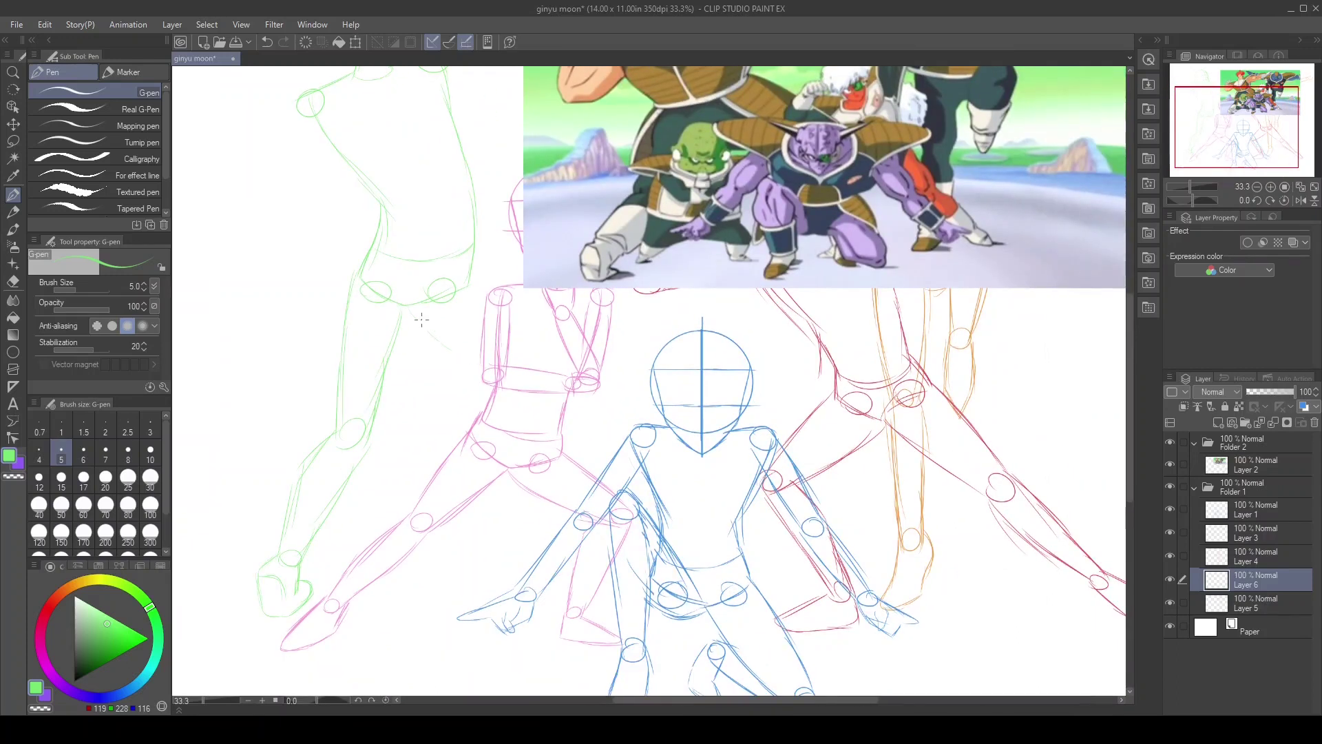
Sketch the green figure's second leg bent at the knee, with the shin dropping to the ankle and foot
drag(515, 391, 500, 534)
drag(551, 382, 529, 522)
key(ctrl+z)
mouse_move(515, 375)
mouse_down()
mouse_move(504, 496)
mouse_move(523, 513)
mouse_up()
drag(500, 463, 493, 532)
drag(215, 208, 286, 242)
Select the green figure's outer lower leg and rotate it outward to widen the stance
key(m)
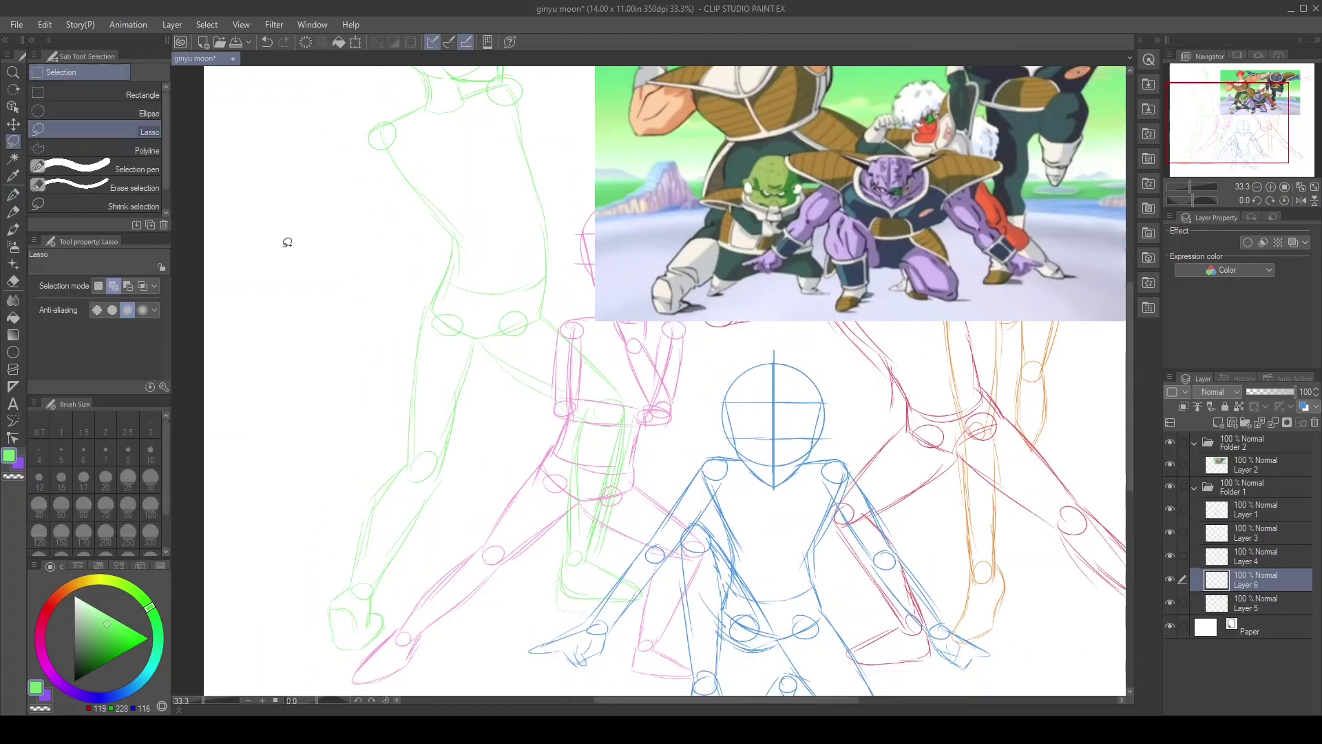
drag(399, 265, 413, 262)
key(ctrl+t)
mouse_move(490, 323)
mouse_down()
mouse_move(476, 413)
mouse_move(386, 523)
mouse_up()
click(329, 675)
key(ctrl+t)
key(Return)
Sketch the green figure's bent arm with elbow and wrist joints and the hand raised beside the head
scroll(384, 281, up, 2)
key(p)
drag(338, 222, 336, 222)
drag(318, 314, 316, 314)
drag(330, 238, 303, 320)
drag(334, 337, 400, 298)
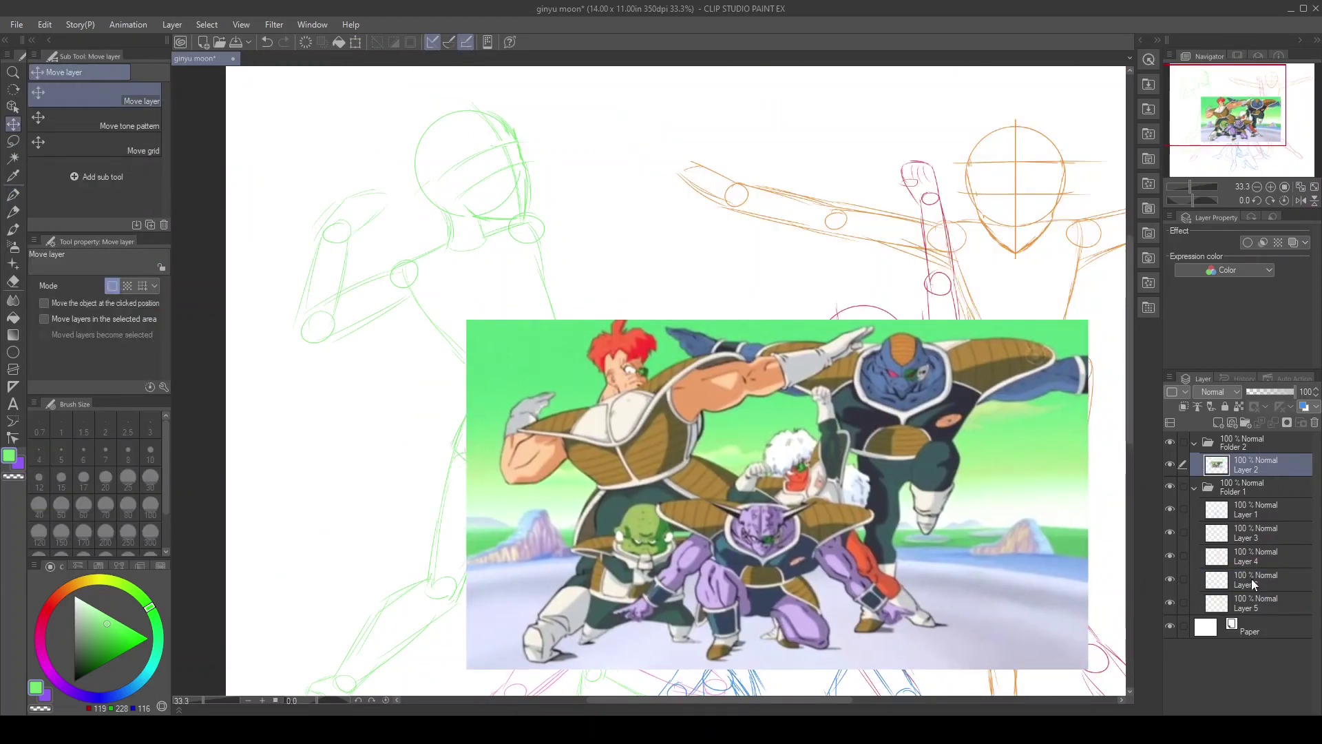
Sketch the green figure's other arm reaching diagonally upward towards the orange figure, and hide the reference image on Layer 2
drag(623, 195, 627, 180)
drag(551, 234, 733, 138)
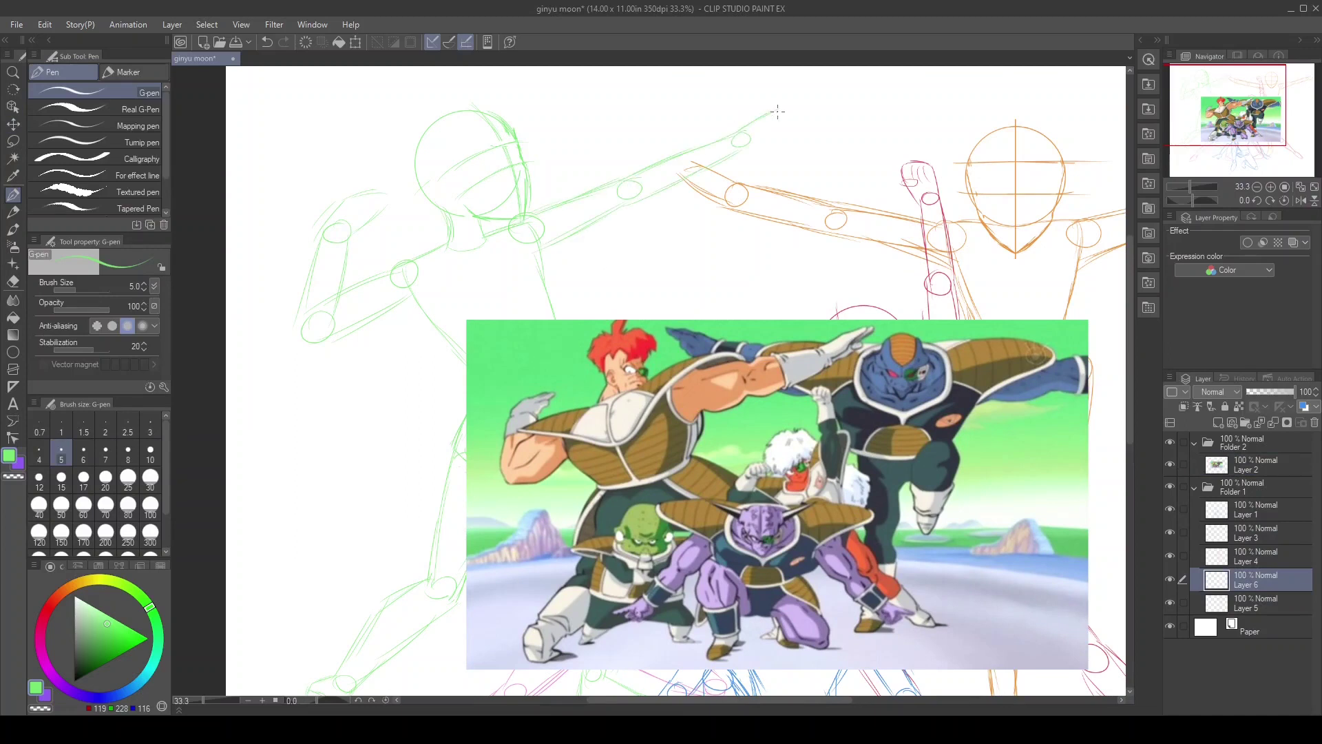
click(1170, 464)
key(ctrl+0)
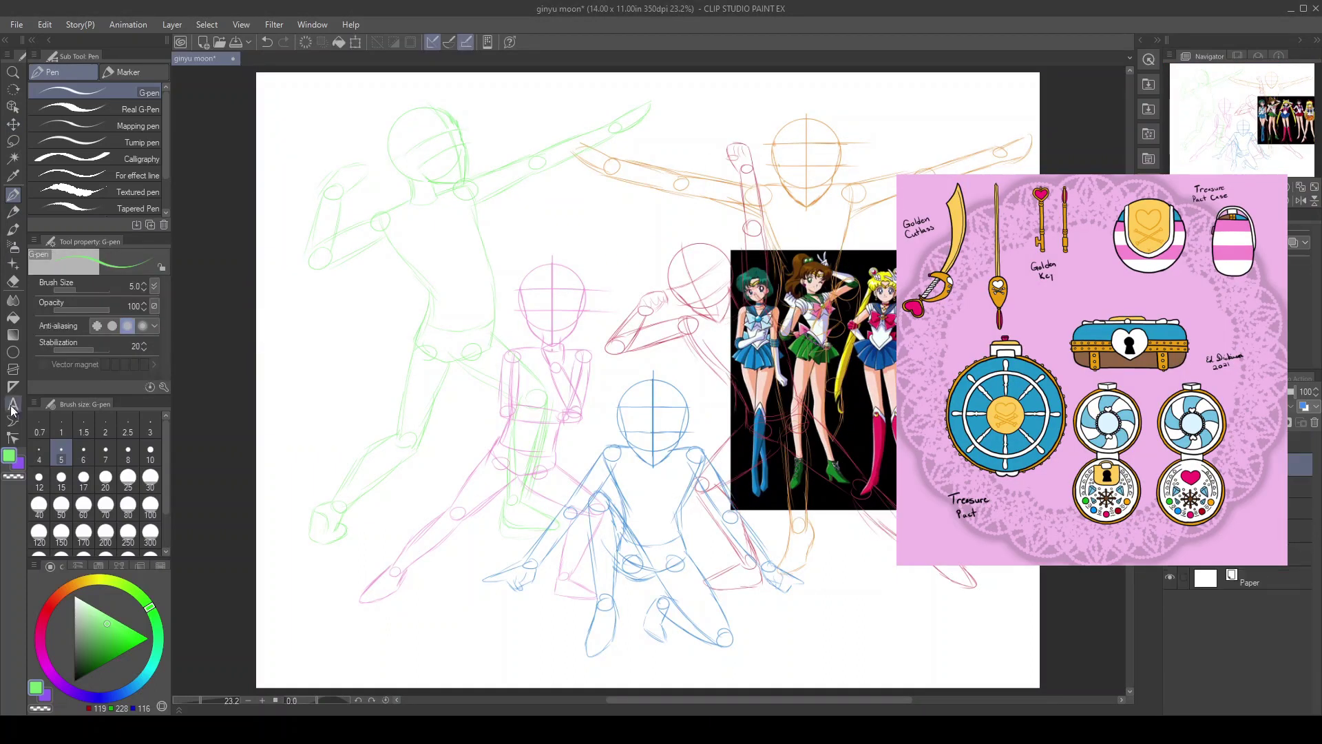
Move the sailor-uniform reference image on Layer 7 behind the blue figure's head and lower its opacity to 38%
scroll(436, 348, up, 8)
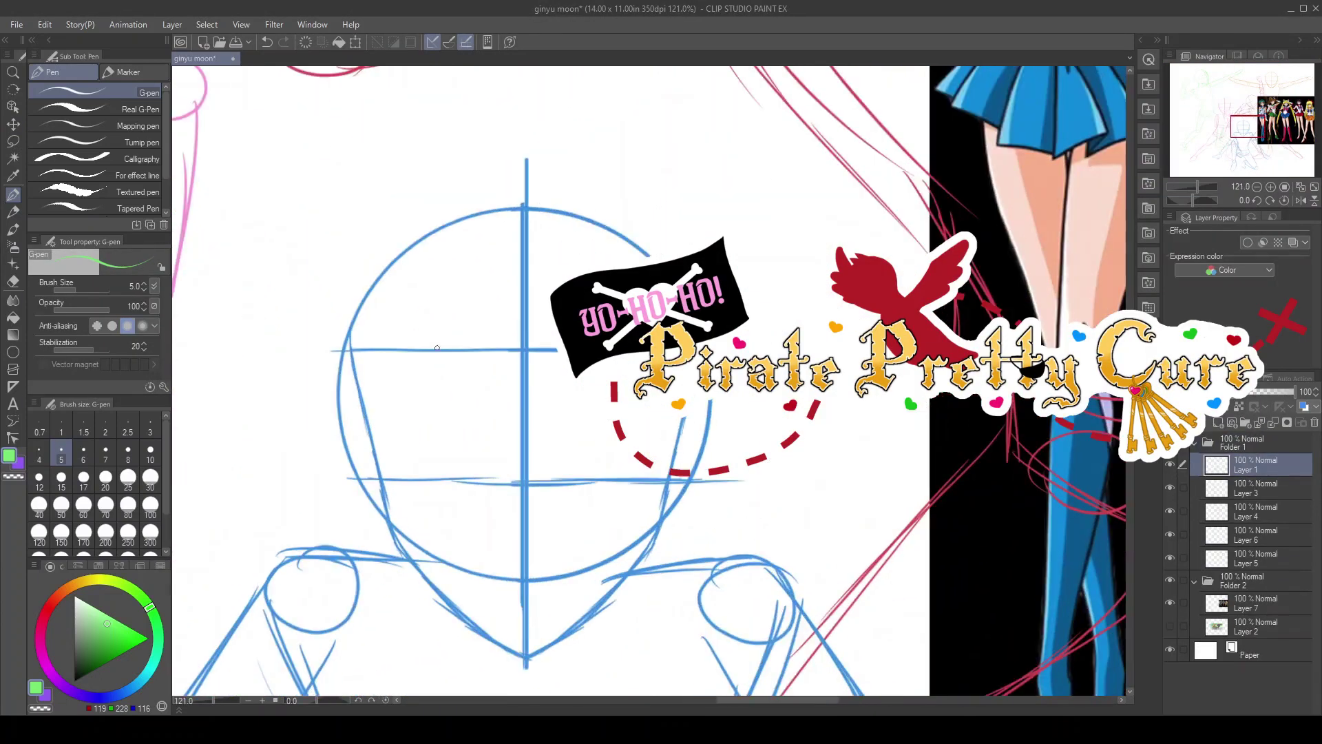
click(1254, 603)
key(v)
drag(1033, 207, 482, 482)
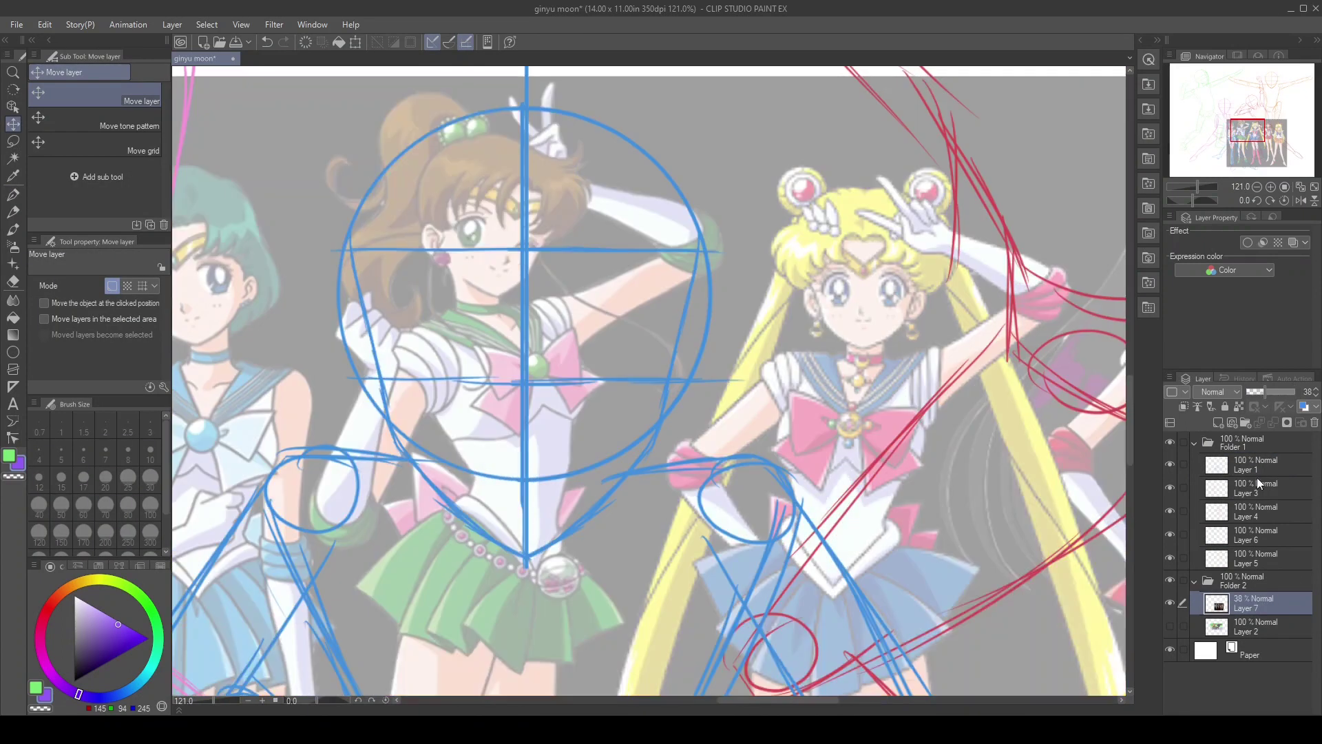
On Layer 1, draw the upper and lower lash lines of one eye on the blue head in purple (RGB 145, 94, 245)
click(1258, 471)
key(p)
drag(573, 306, 587, 295)
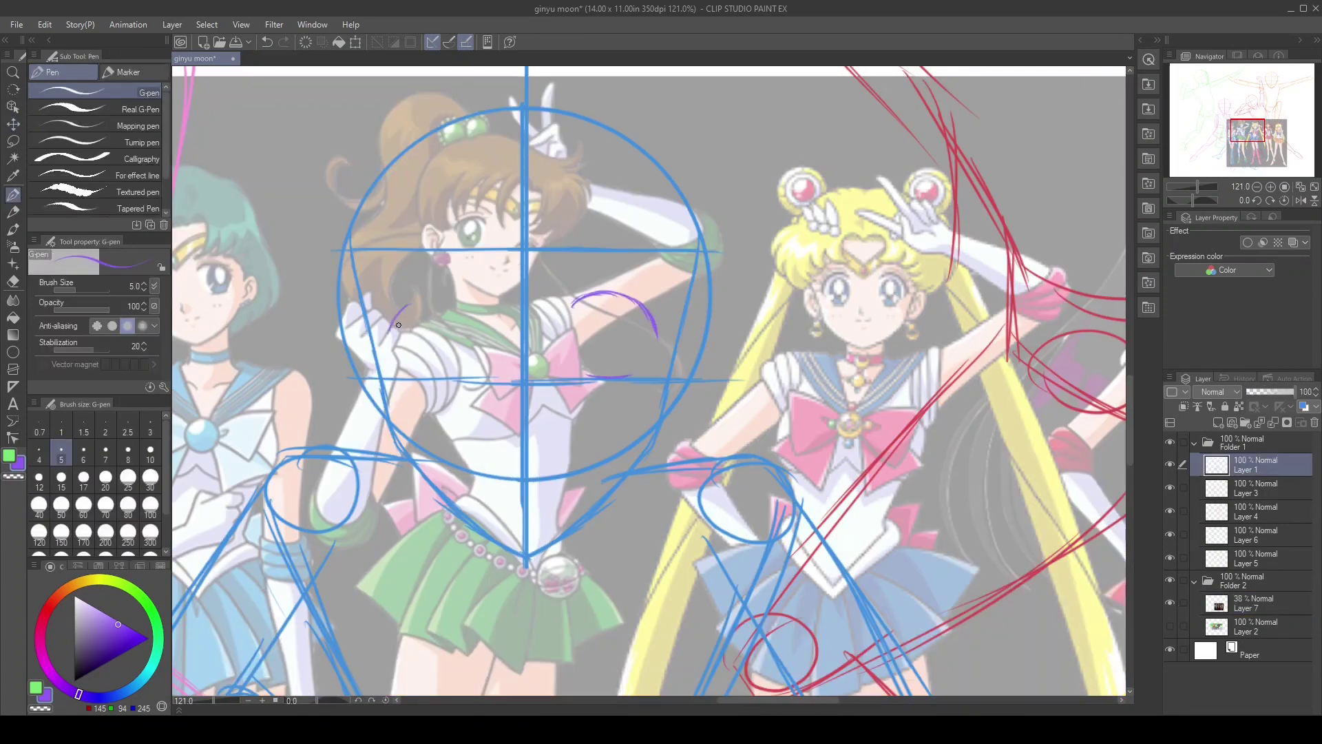
Undo the last freehand stroke, copy the finished eye's lash lines, and paste them mirrored as the other eye
key(m)
key(ctrl+z)
key(ctrl+c)
key(ctrl+v)
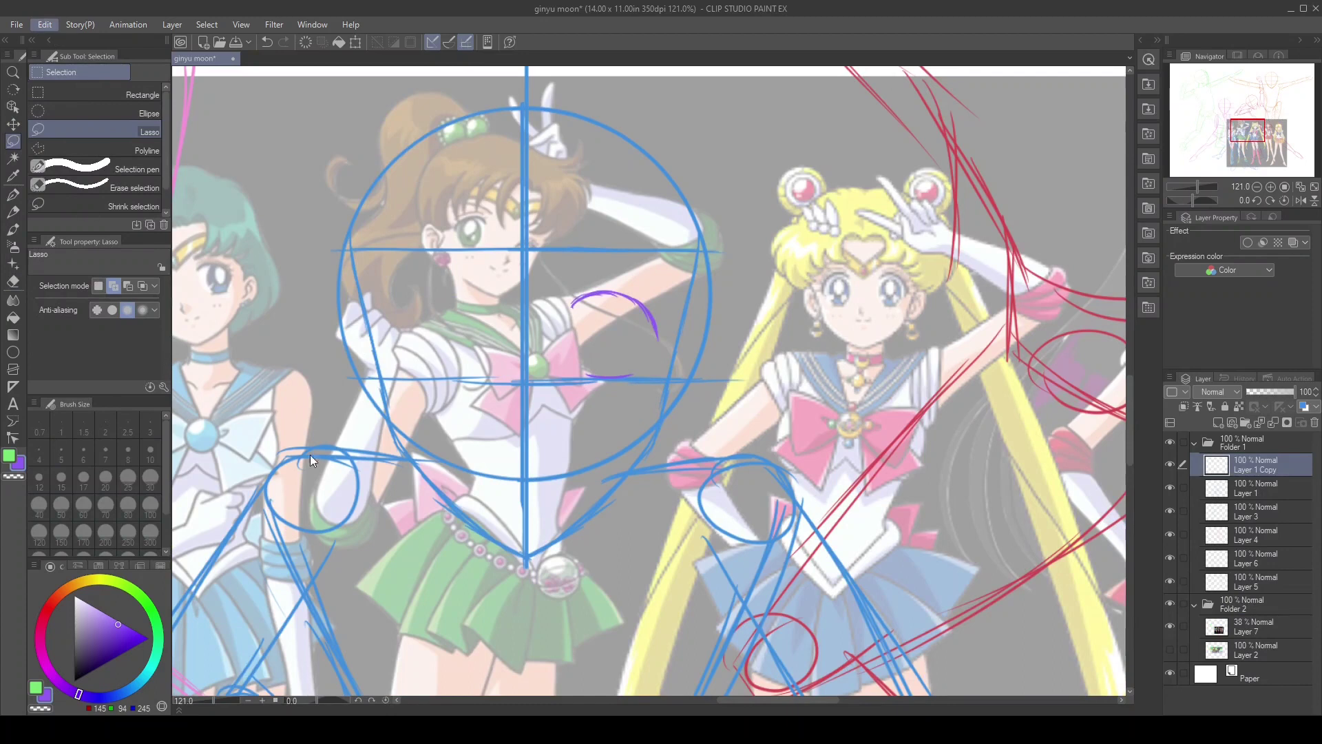
key(ctrl+t)
drag(310, 454, 383, 382)
key(Return)
Sketch the blue figure's irises, brows, nose, mouth, ears with earrings, fringe and outer hair shape in purple
key(p)
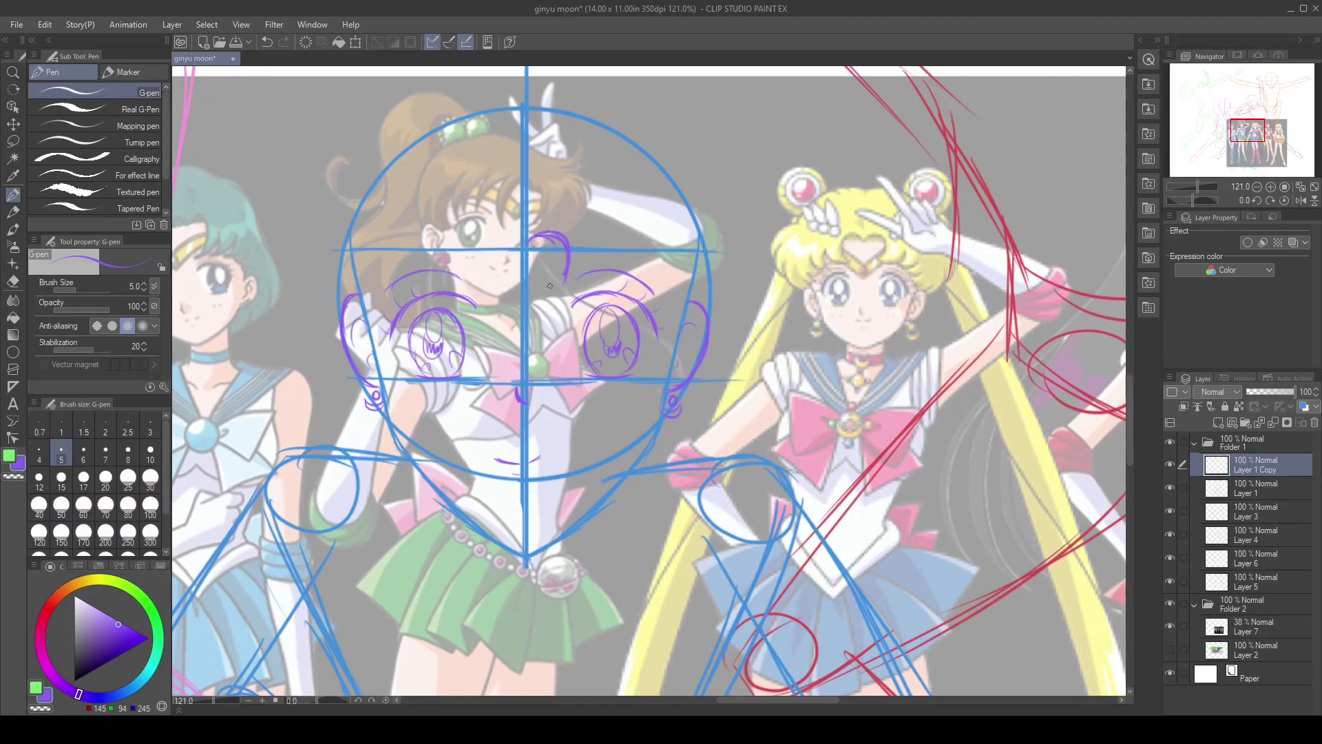
drag(479, 279, 396, 300)
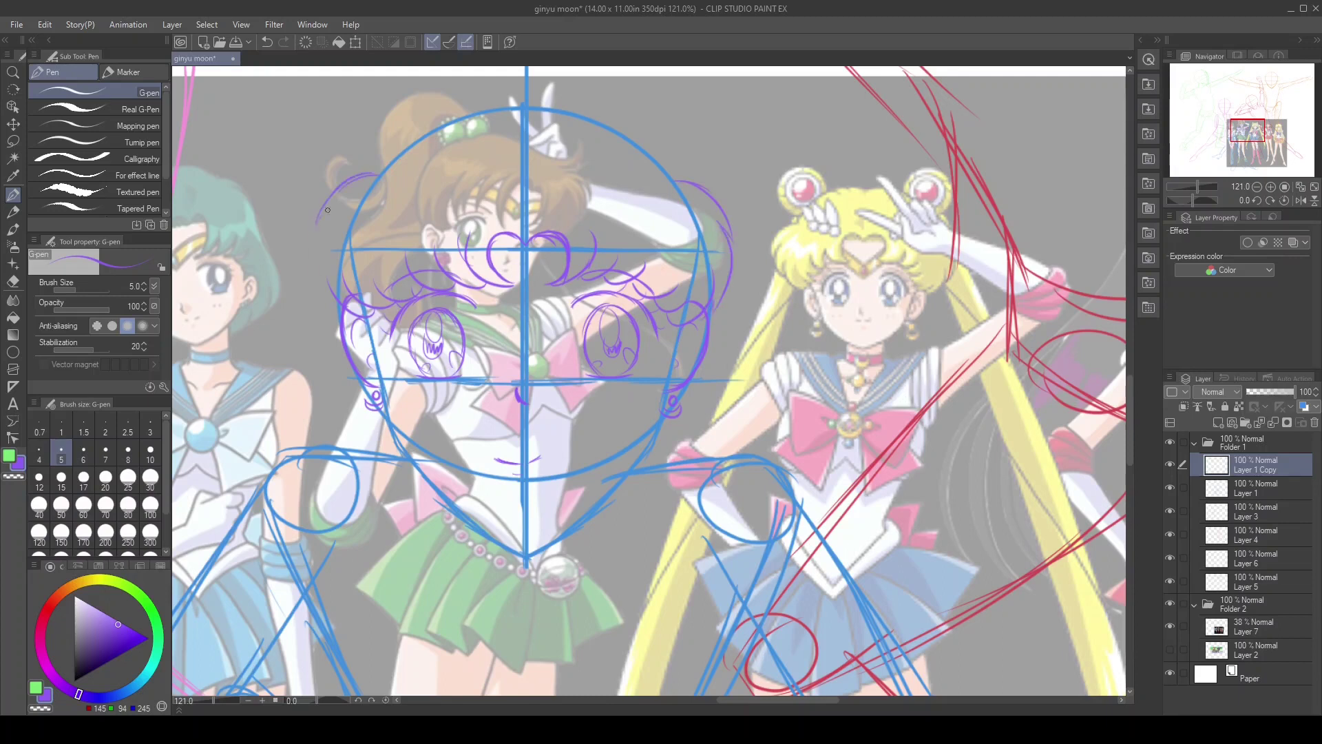
key(ctrl+0)
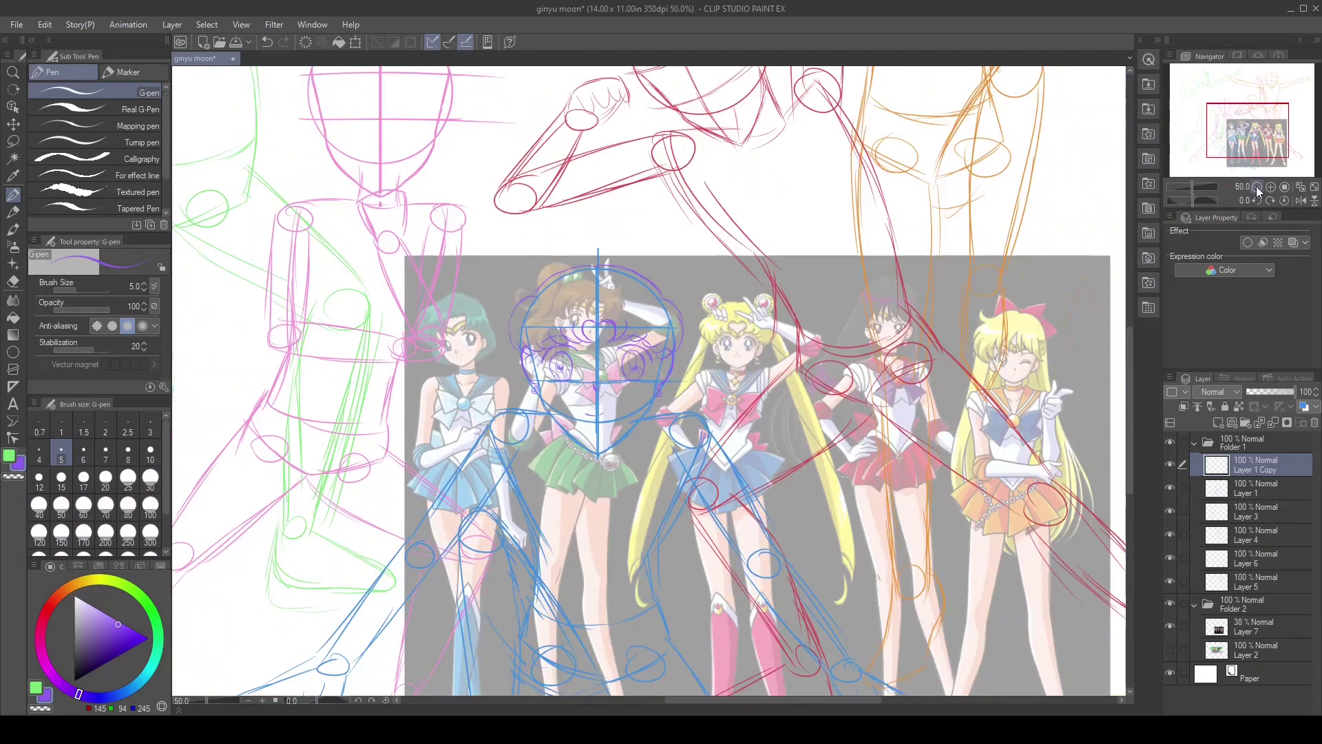
Delete the sailor-uniform reference on Layer 7 and merge the purple face sketch on Layer 1 Copy into Layer 1
click(1248, 627)
key(k)
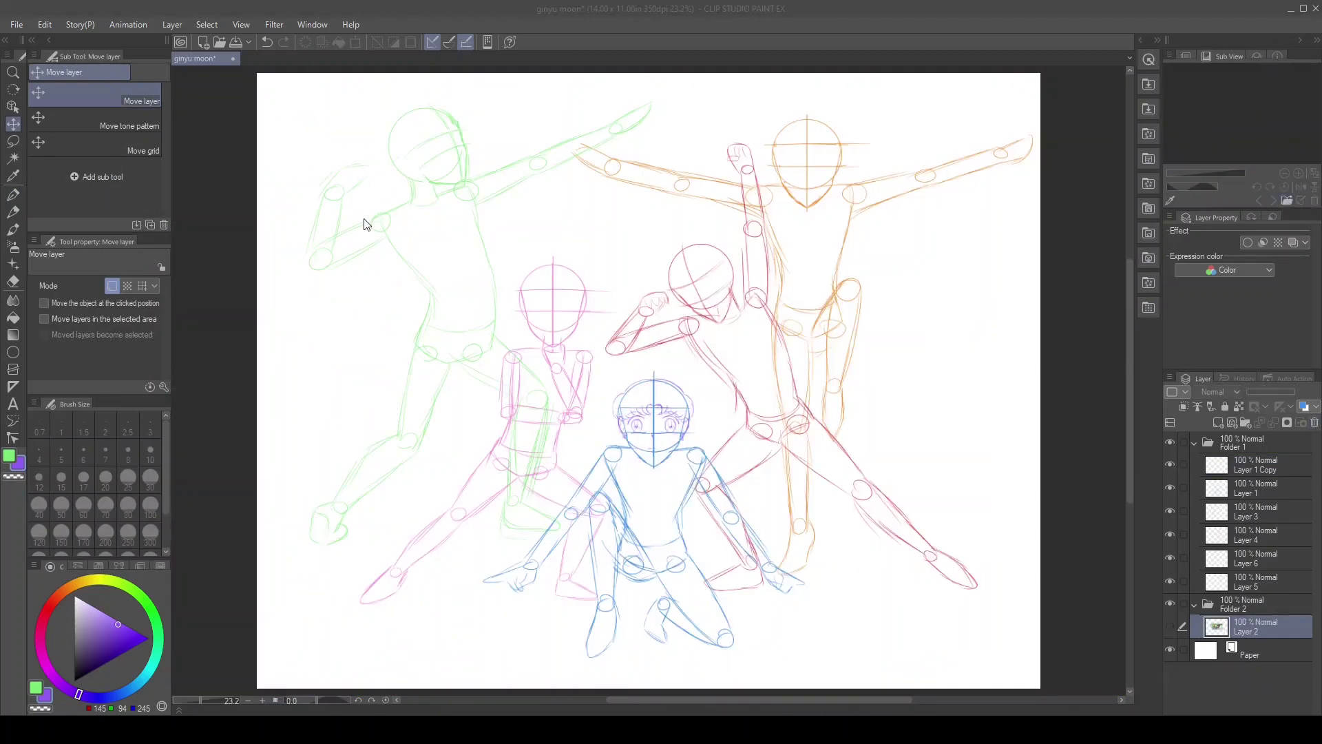
click(1253, 465)
click(1314, 422)
scroll(630, 435, up, 8)
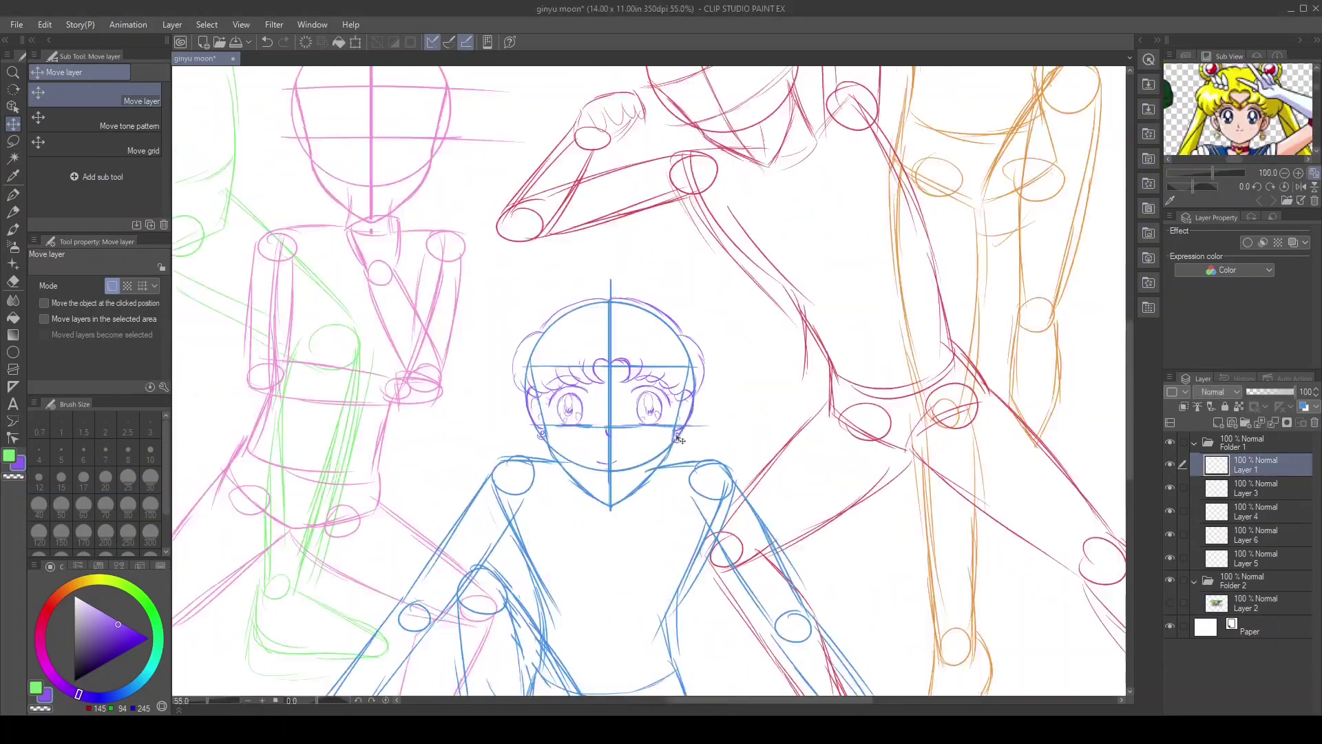
Sketch the sailor collar's V-shaped lines from both shoulders and the round brooch on the blue figure's chest in purple
key(p)
scroll(630, 436, down, 5)
drag(651, 254, 582, 362)
drag(517, 276, 575, 355)
drag(372, 214, 585, 368)
drag(589, 369, 781, 217)
drag(679, 261, 781, 201)
drag(566, 376, 612, 380)
scroll(1240, 110, down, 2)
drag(1281, 110, 1232, 141)
key(ctrl+z)
key(ctrl+z)
Sketch the large chest bow with two loops and hanging tails around the blue figure's brooch
drag(422, 327, 571, 361)
mouse_move(410, 324)
mouse_down()
mouse_move(441, 496)
mouse_move(585, 408)
mouse_up()
drag(599, 358, 742, 309)
drag(592, 410, 705, 495)
mouse_move(744, 390)
mouse_down()
mouse_move(723, 482)
mouse_move(699, 497)
mouse_up()
drag(585, 408, 547, 557)
drag(434, 448, 403, 490)
drag(407, 496, 523, 577)
drag(587, 413, 665, 572)
drag(544, 532, 529, 582)
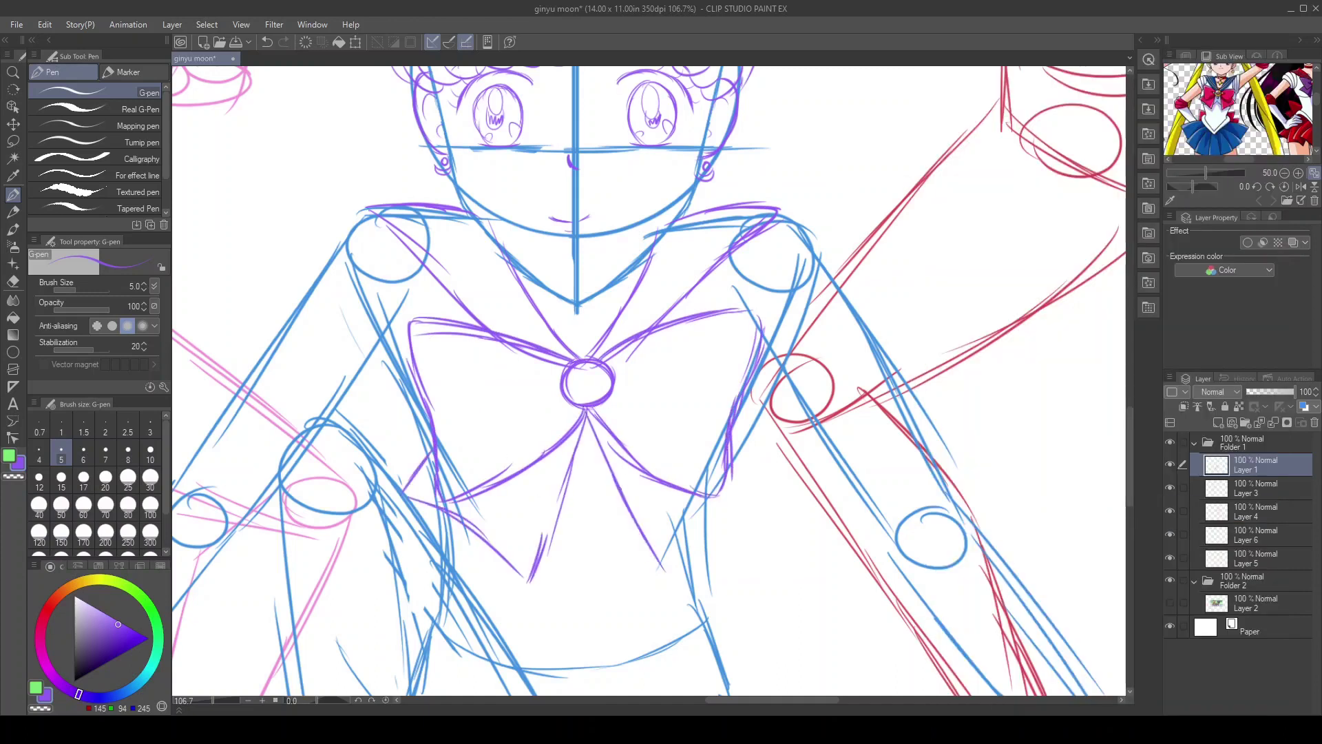
drag(661, 575, 777, 502)
Sketch two round hair buns with inner curl lines on top of the blue figure's head
scroll(1139, 387, up, 5)
drag(644, 148, 741, 186)
drag(640, 110, 744, 189)
drag(515, 124, 519, 148)
drag(446, 195, 406, 135)
drag(410, 124, 518, 141)
drag(651, 141, 730, 172)
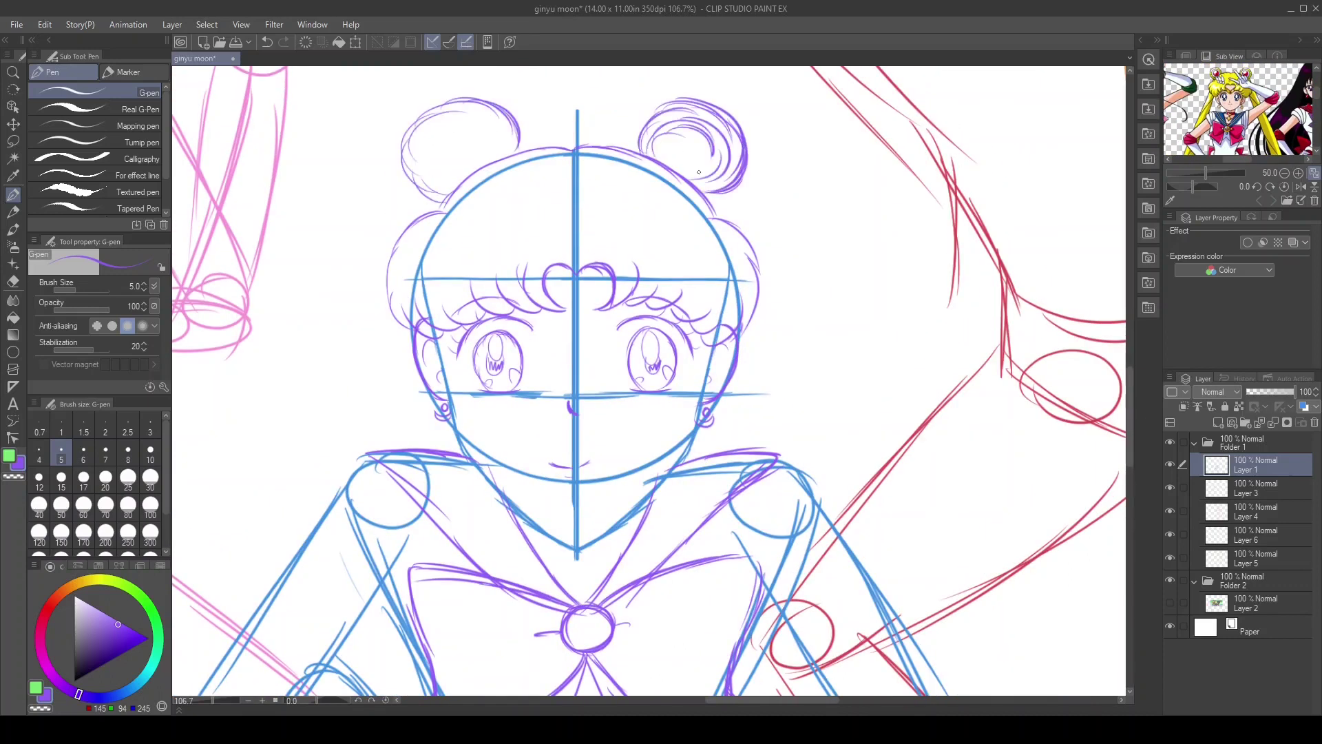
drag(441, 173, 503, 138)
drag(688, 158, 713, 176)
Add feather hair clips to both sides of the blue figure's hair and sketch long twin tails sweeping down past the hands
drag(656, 224, 654, 227)
drag(637, 193, 623, 234)
key(ctrl+z)
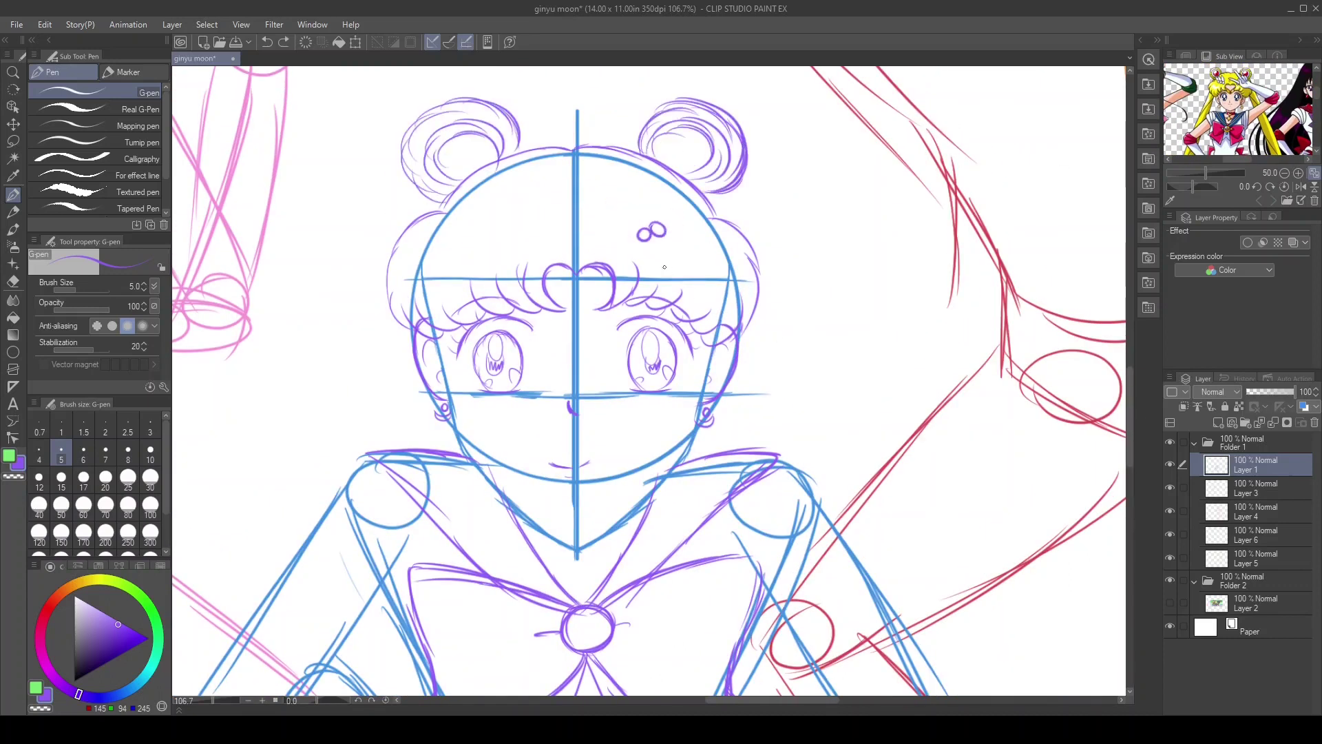
scroll(497, 365, down, 4)
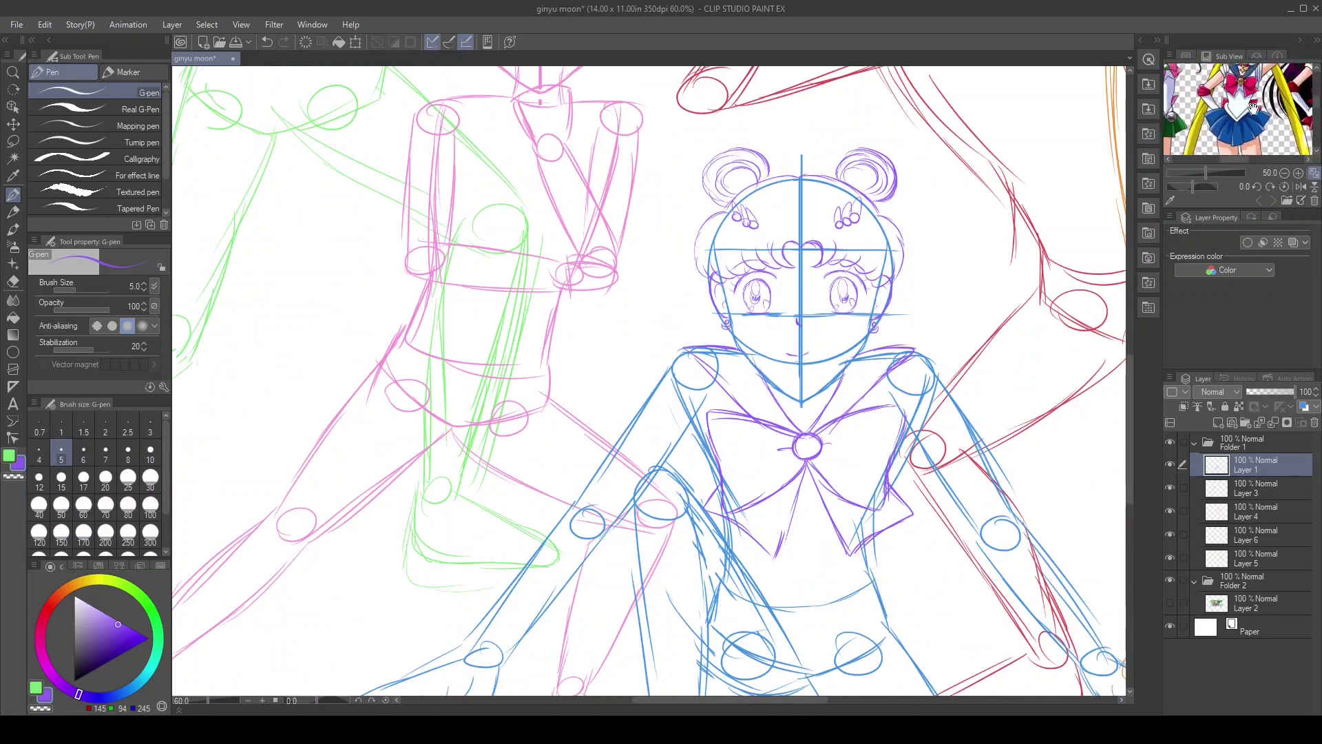
scroll(497, 365, down, 5)
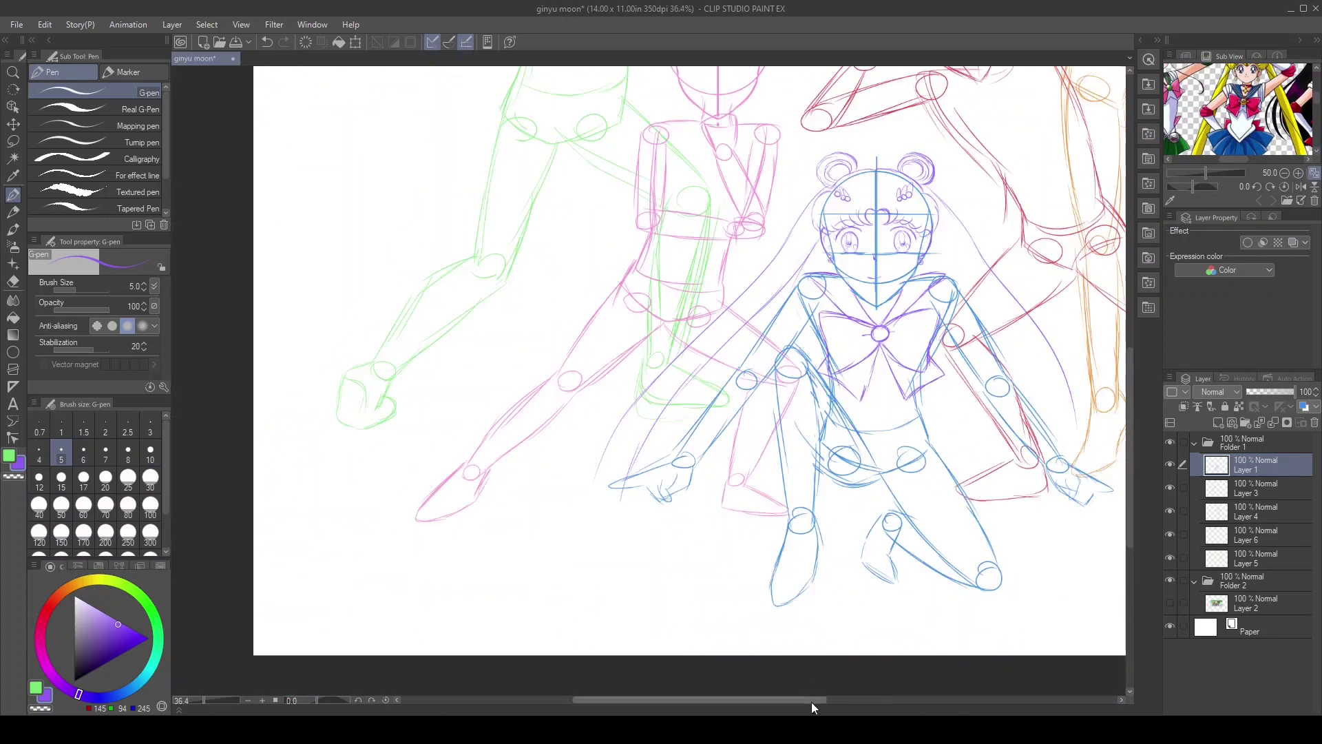
scroll(790, 295, up, 2)
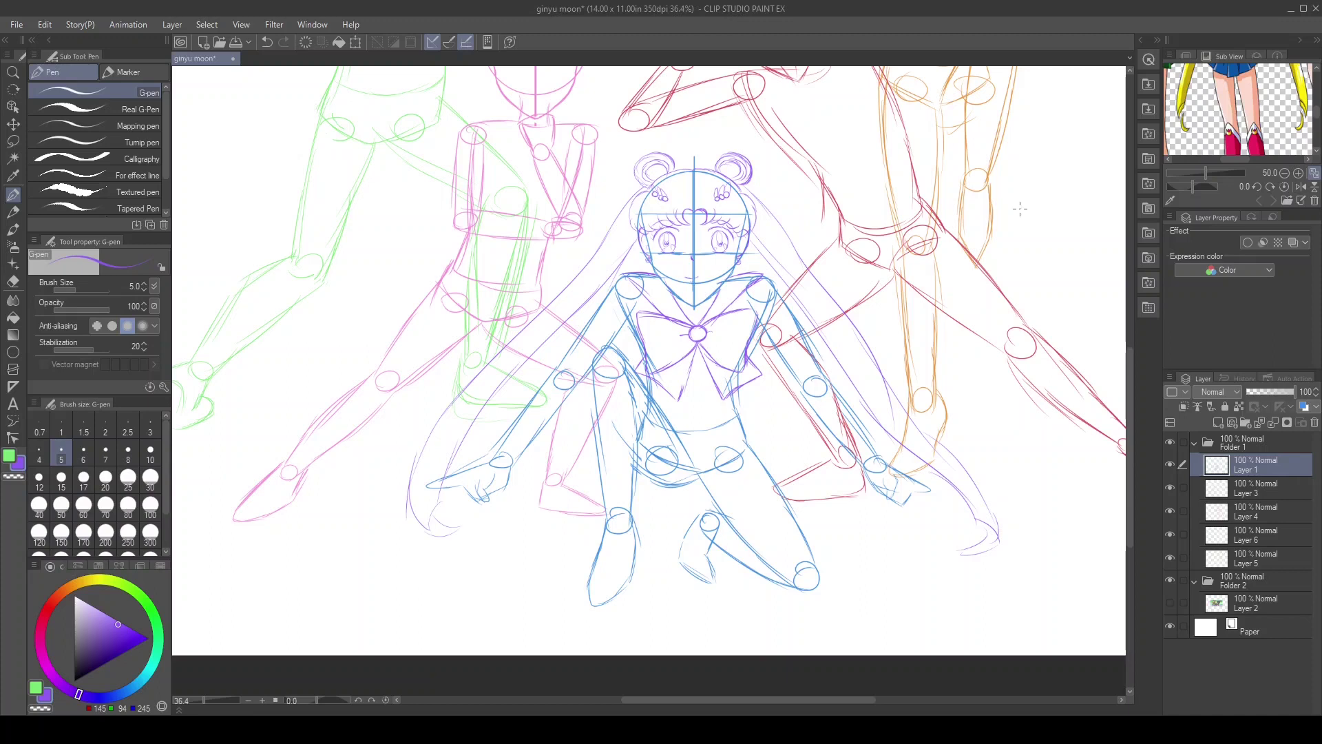
Sketch the blue figure's bodice, V-shaped waistband, pleated skirt and back bow in purple
drag(702, 409, 651, 446)
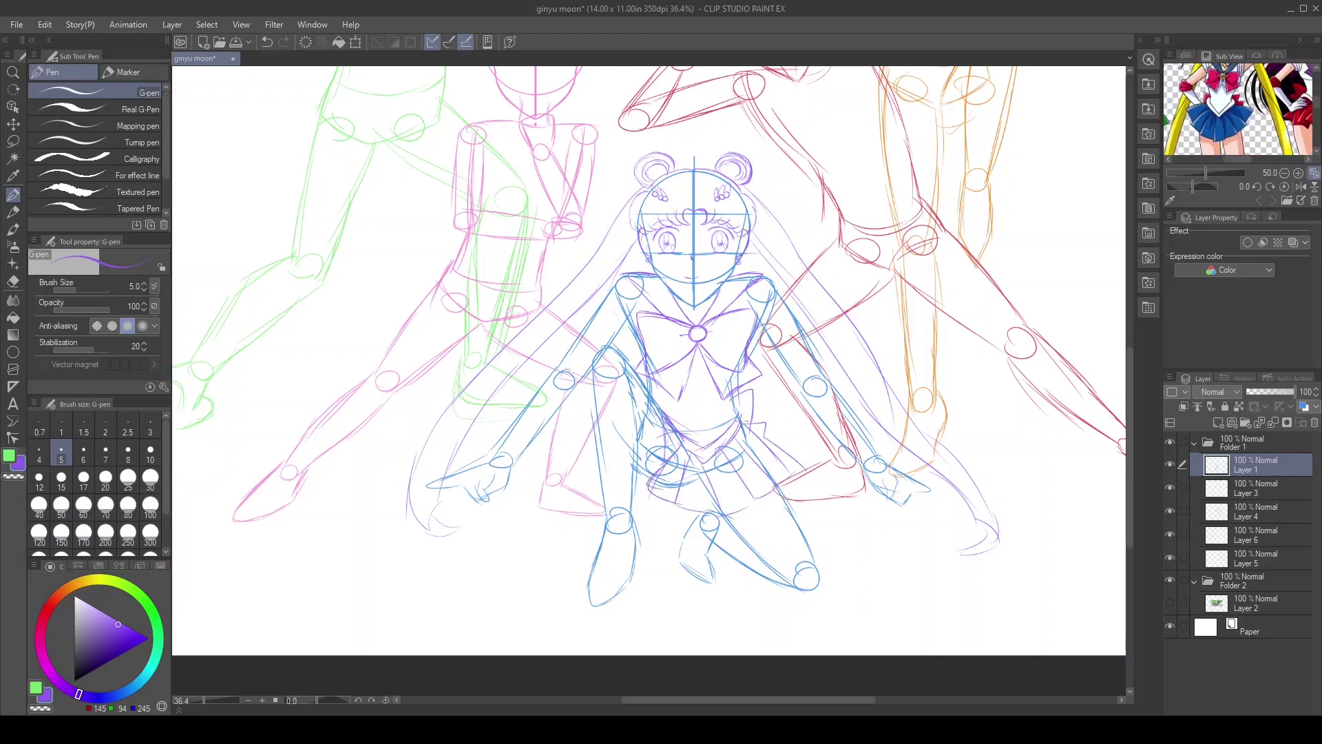
mouse_move(625, 376)
mouse_down()
mouse_move(592, 400)
mouse_move(535, 591)
mouse_move(672, 369)
mouse_up()
scroll(615, 380, up, 5)
scroll(585, 406, down, 5)
drag(665, 303, 677, 463)
Sketch the boots over the blue figure's lower legs, covering the upright leg and the kneeling leg
drag(731, 701, 778, 700)
drag(833, 564, 772, 523)
drag(578, 414, 785, 554)
mouse_move(563, 350)
mouse_down()
mouse_move(506, 475)
mouse_move(609, 551)
mouse_up()
drag(591, 469, 630, 551)
scroll(549, 349, down, 8)
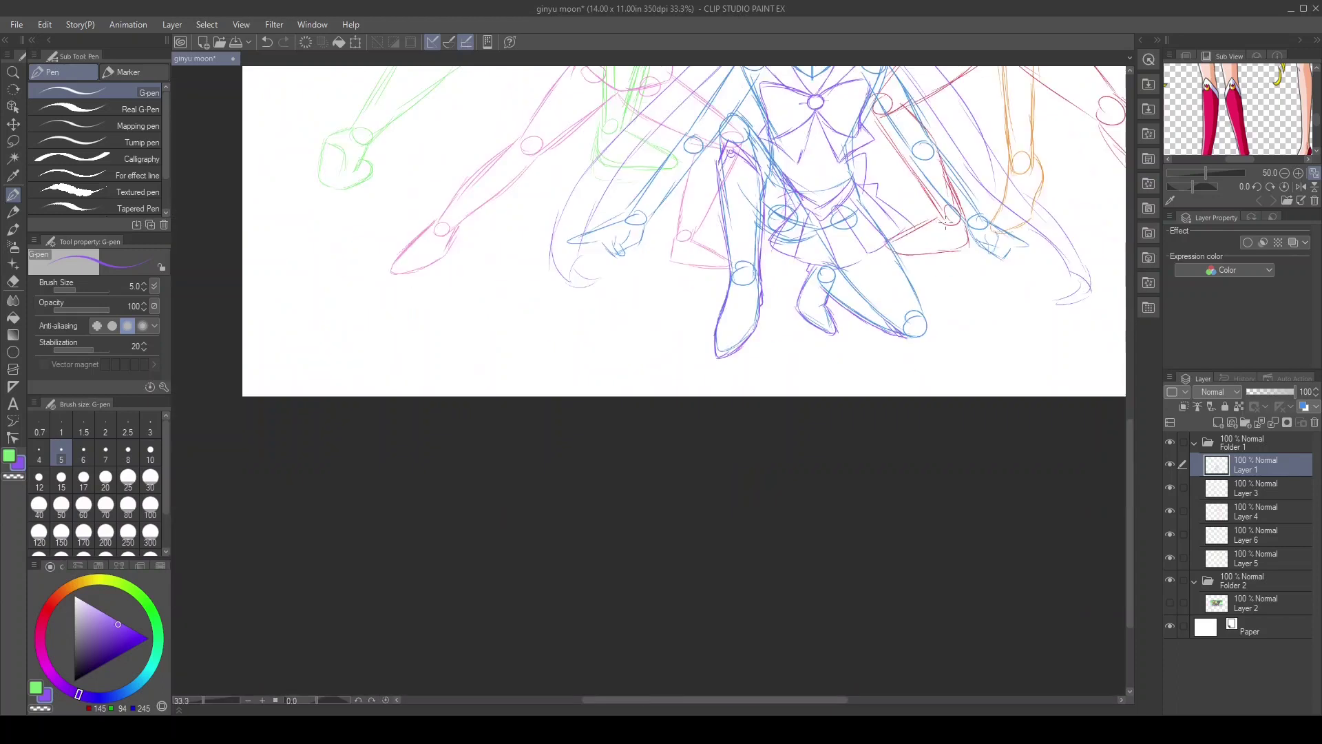
Make Layer 3 active, show the green-haired character as reference, and pick teal (RGB 87, 208, 211) as a drawing colour
scroll(549, 349, up, 3)
key(alt+[)
click(1273, 201)
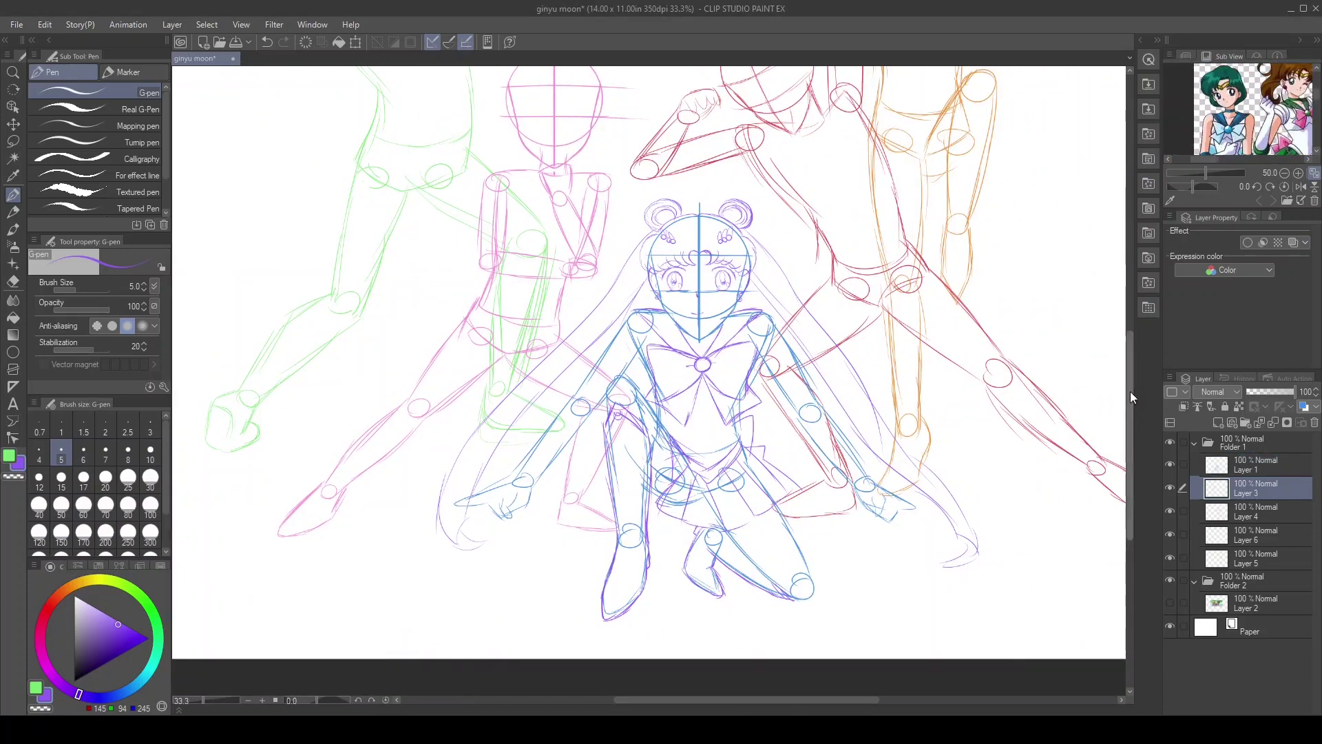
click(1212, 77)
scroll(551, 91, up, 6)
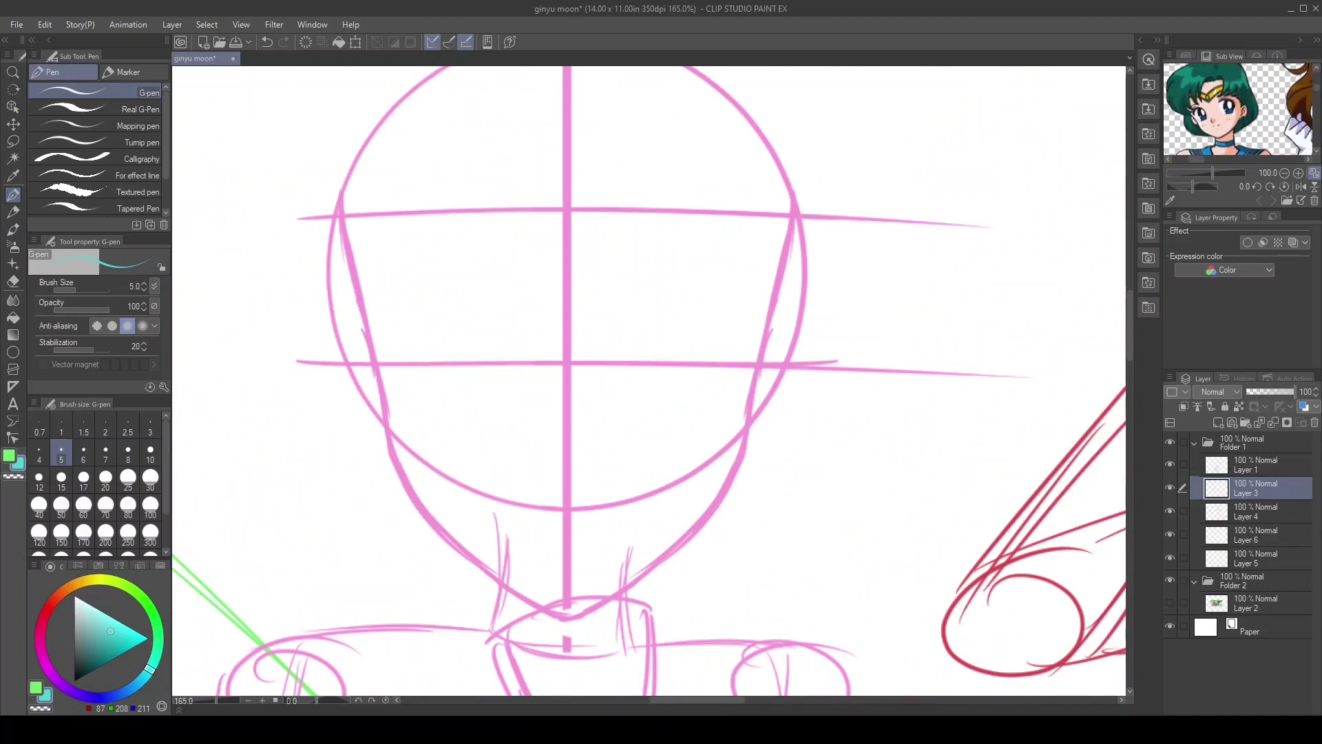
click(9, 455)
click(1273, 200)
scroll(1138, 229, down, 5)
scroll(1033, 620, down, 4)
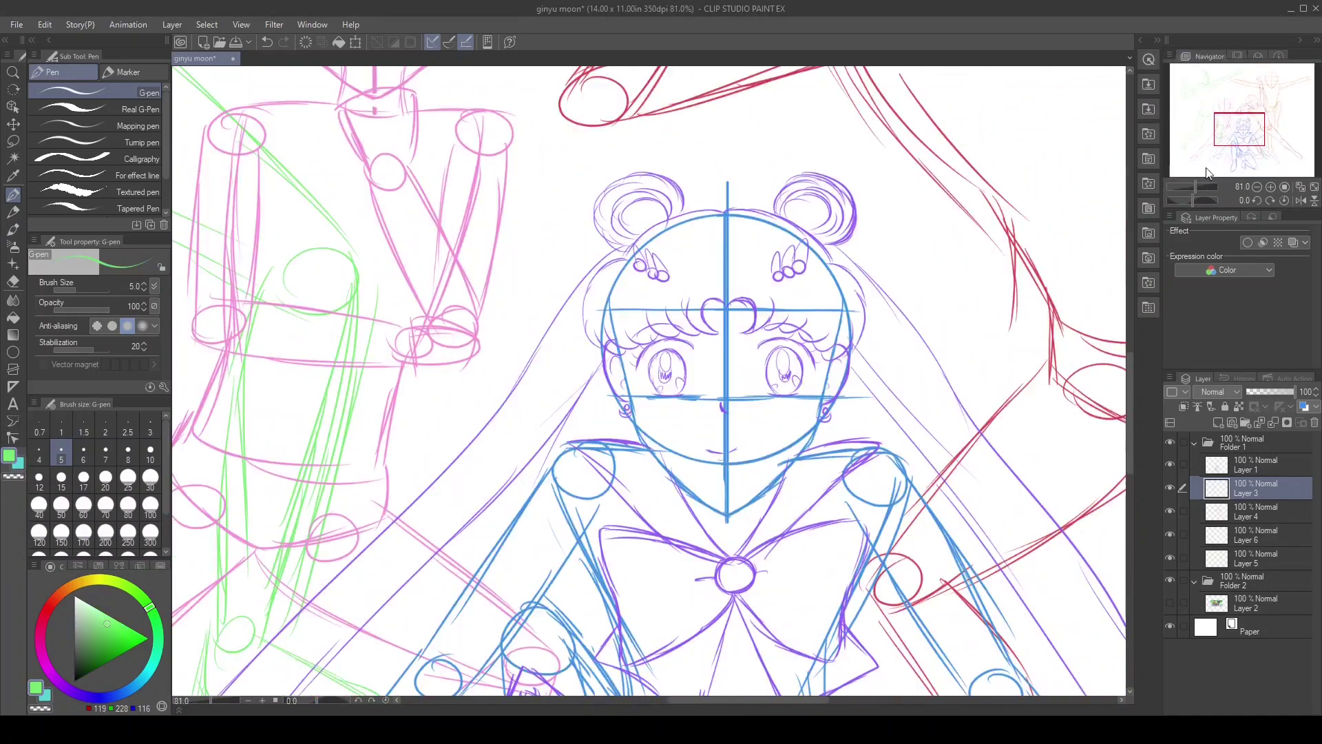
On Layer 1, sample the purple and sketch the tiara with its central gem across the blue figure's forehead
scroll(1033, 620, up, 8)
key(alt+])
alt+click(555, 237)
drag(524, 279, 678, 349)
drag(682, 354, 740, 327)
drag(533, 334, 682, 383)
drag(685, 382, 837, 324)
drag(688, 355, 689, 386)
Sketch the blue figure's short sleeves at the shoulders and the banded glove cuffs at both elbows in purple
scroll(1033, 273, down, 4)
scroll(1239, 118, down, 2)
drag(587, 303, 568, 425)
drag(599, 329, 544, 442)
mouse_move(937, 302)
mouse_down()
mouse_move(922, 416)
mouse_move(995, 463)
mouse_up()
drag(923, 441, 920, 461)
drag(1130, 396, 1130, 444)
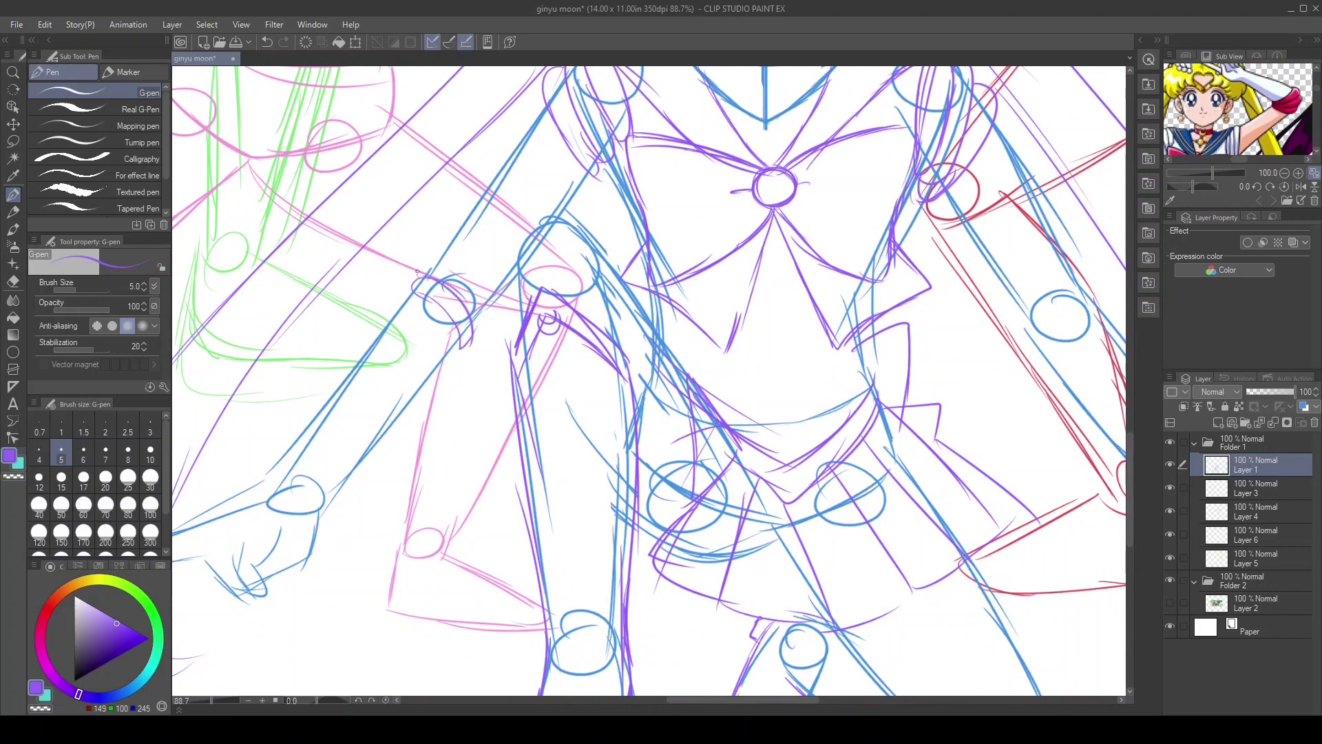
scroll(647, 296, right, 5)
scroll(928, 265, down, 10)
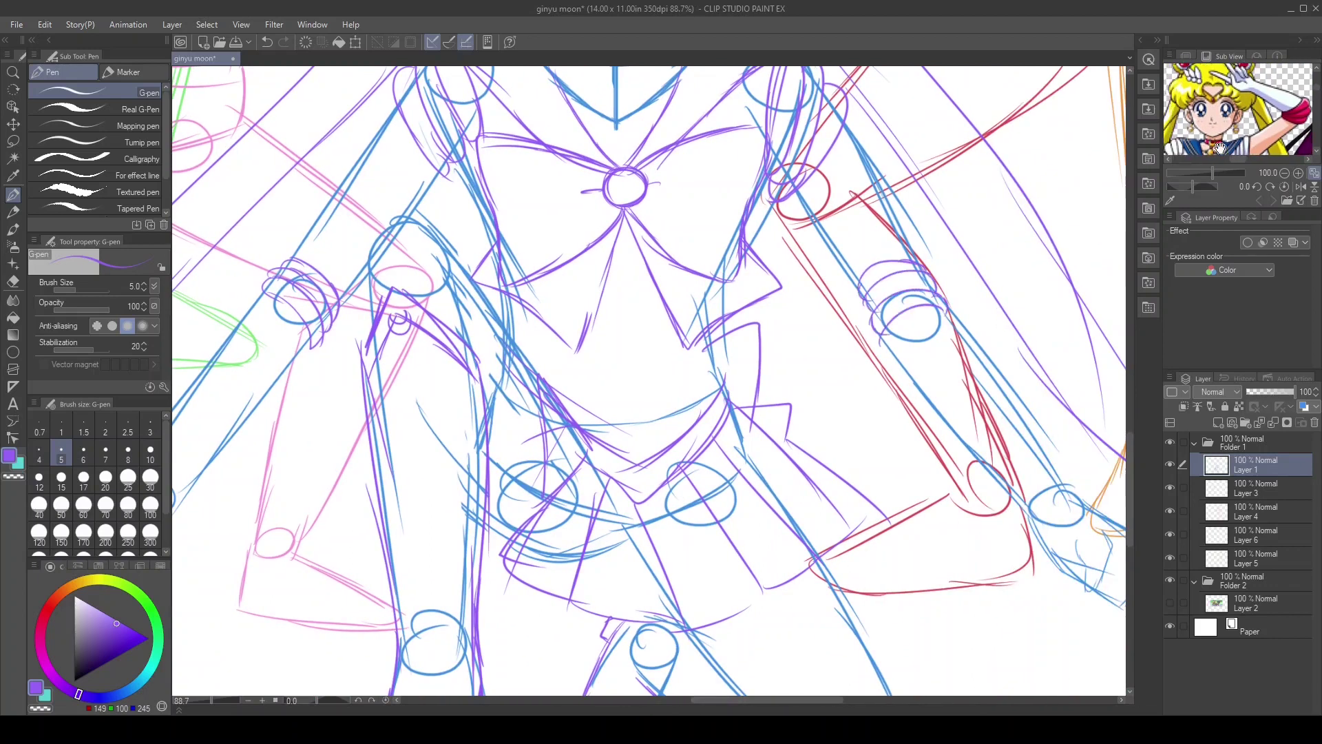
Show the anime reference on Layer 2, move it down, and sketch the blue figure's pointing hand on Layer 1 in purple
click(1170, 602)
key(k)
drag(593, 468, 623, 635)
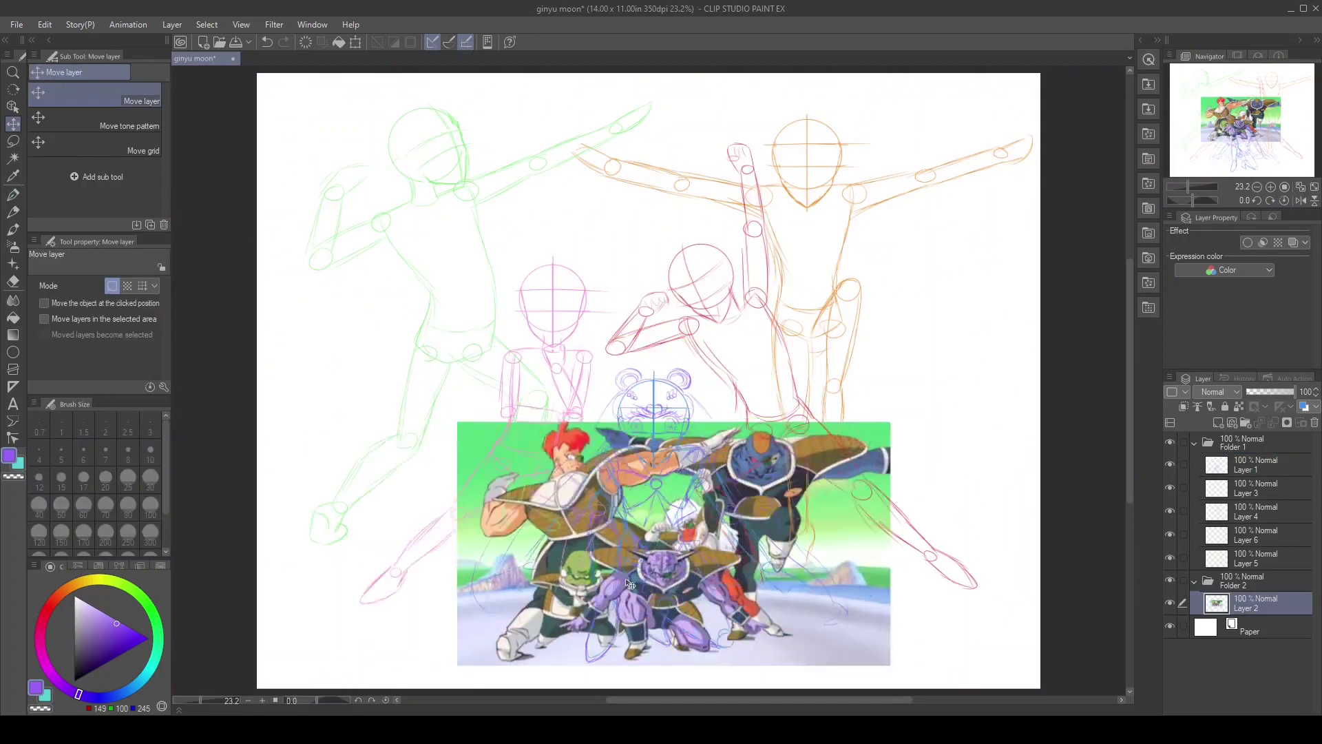
scroll(624, 635, up, 10)
key(p)
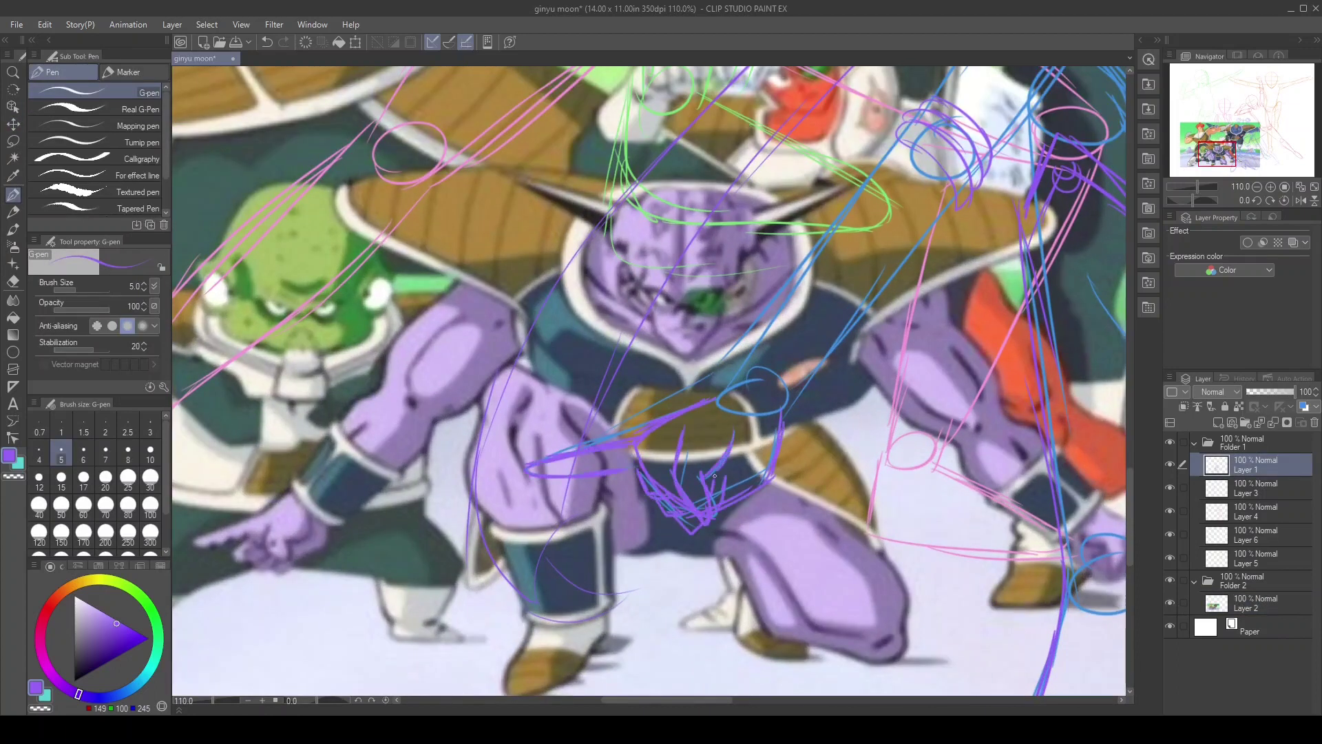
Copy the finished purple hand, paste it mirrored, and place it on the blue figure's other wrist
key(m)
drag(771, 396, 523, 441)
key(ctrl+c)
key(ctrl+v)
key(ctrl+t)
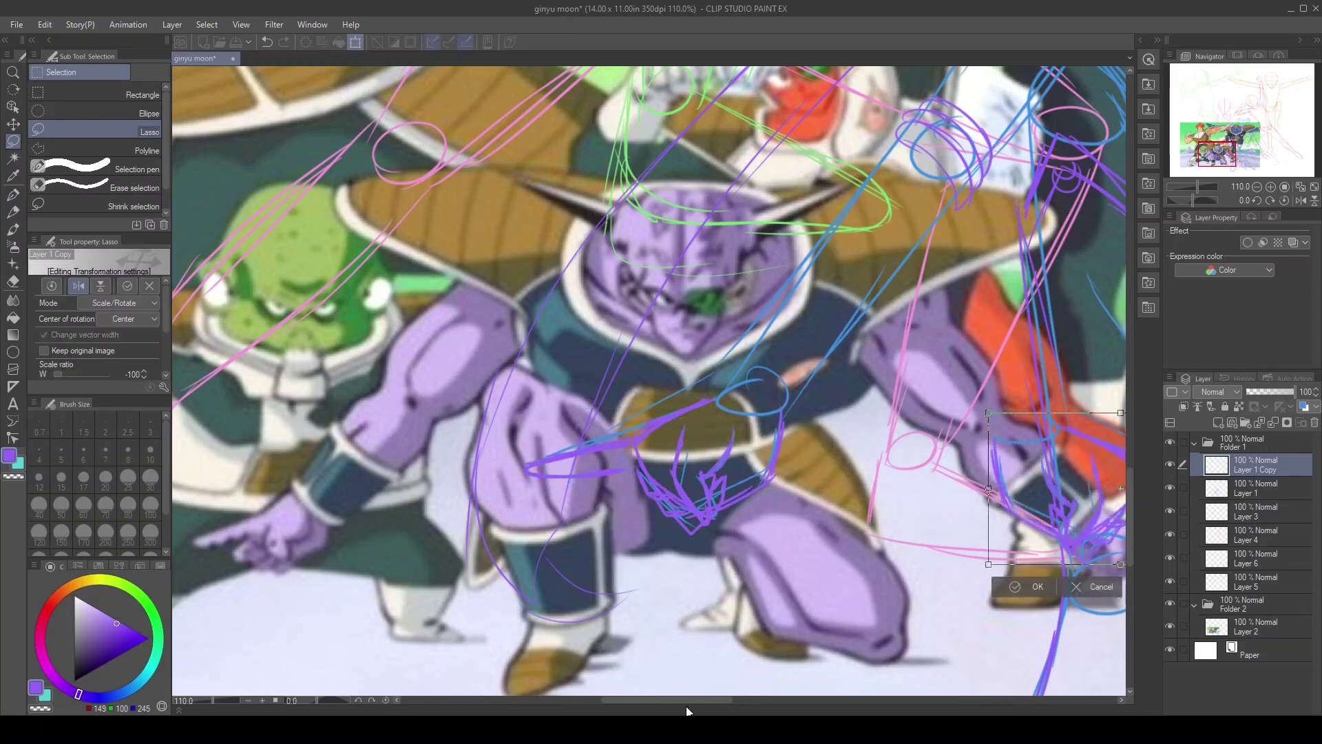
drag(687, 701, 765, 701)
drag(537, 496, 868, 479)
key(Return)
Hide the anime reference on Layer 2 and merge the mirrored hand on Layer 1 Copy into Layer 1
scroll(1009, 525, down, 10)
click(1170, 626)
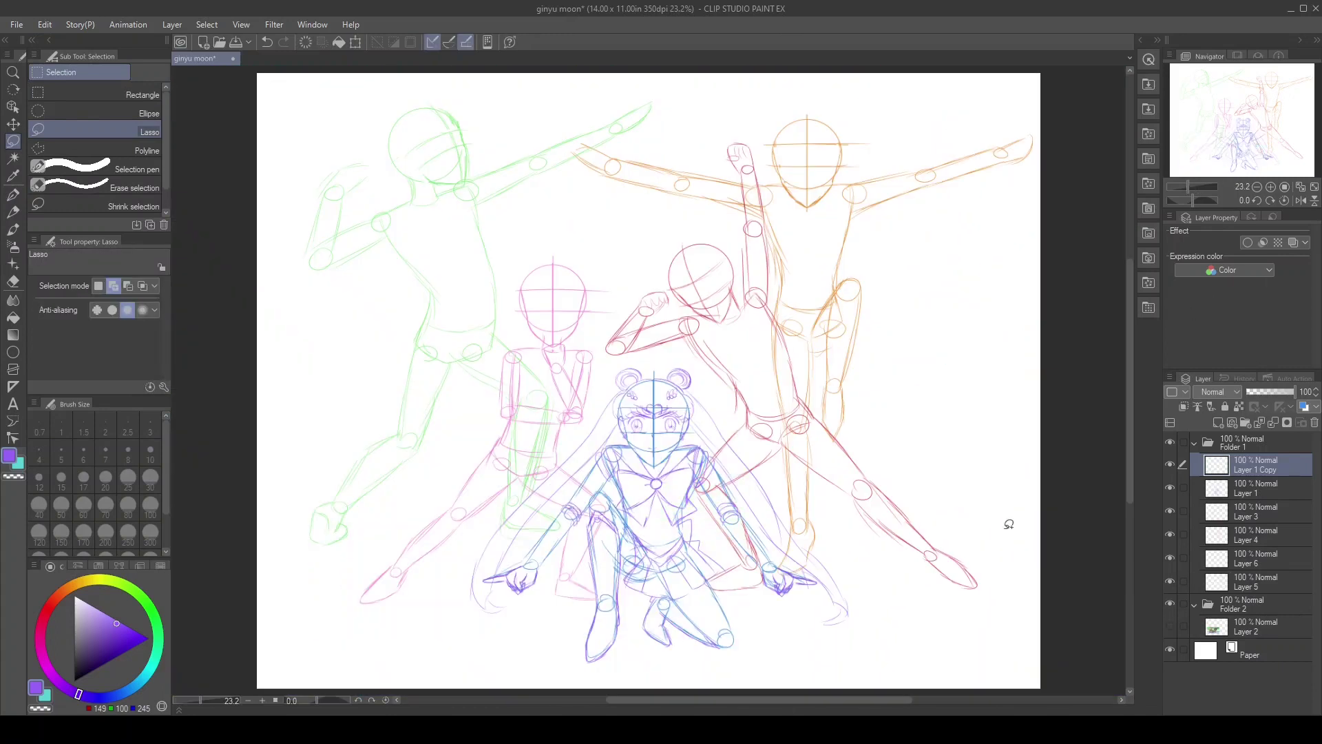
key(ctrl+e)
On Layer 3, draw one eye's upper and lower lash lines in teal on the pink head and adjust the upper line's position
click(1254, 488)
click(1238, 55)
key(p)
scroll(592, 296, up, 12)
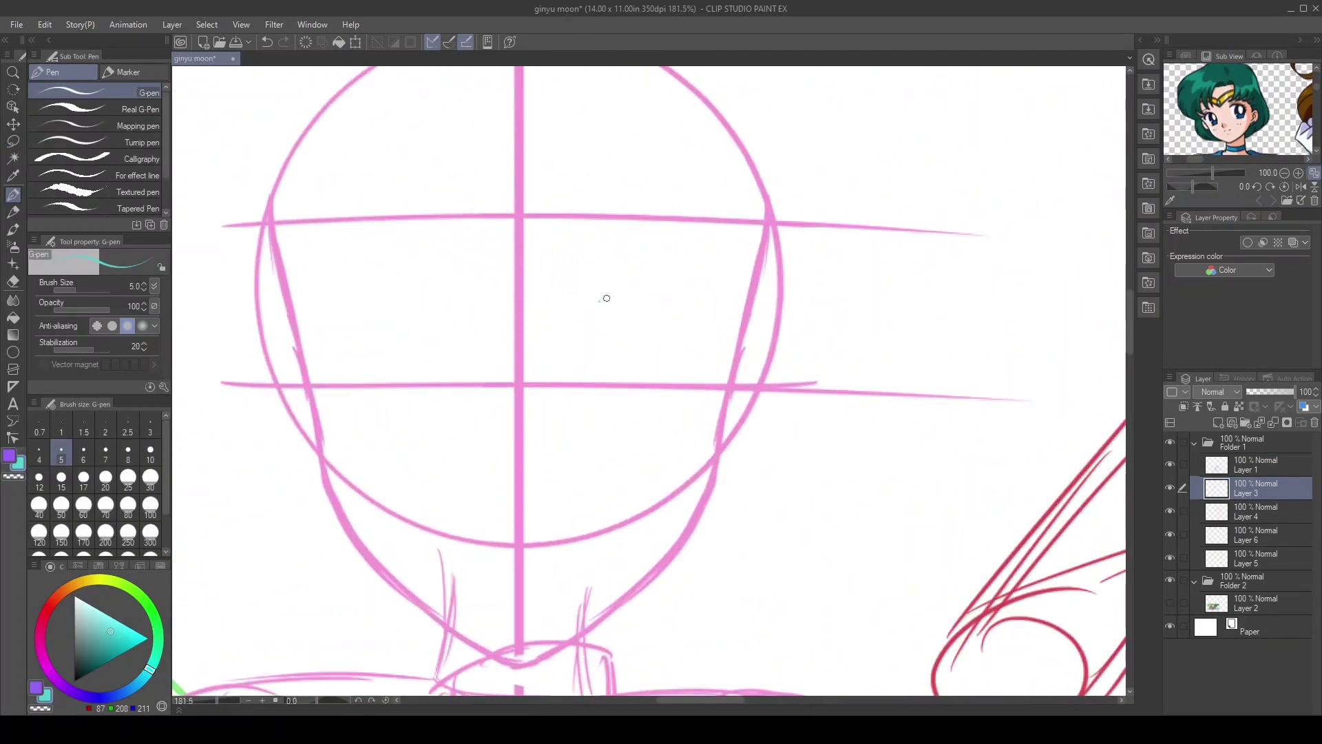
key(m)
drag(600, 268, 592, 275)
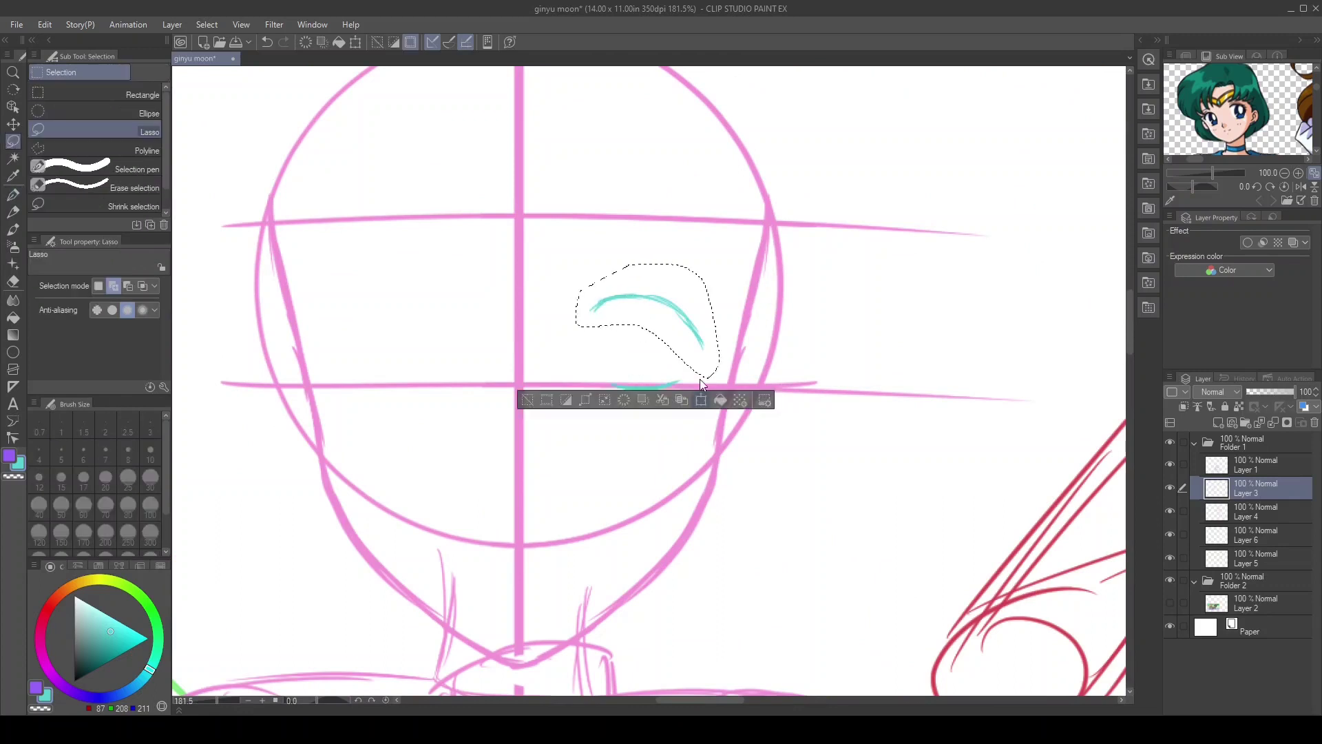
drag(644, 317, 644, 297)
Copy the teal lash lines, paste them mirrored as the pink head's other eye, and merge the copy into Layer 3
drag(585, 262, 582, 268)
key(ctrl+c)
key(ctrl+v)
key(ctrl+t)
drag(617, 376, 357, 376)
key(ctrl+shift+h)
key(Return)
key(ctrl+e)
Sketch the pink figure's irises with pupils and highlights, plus the lashes, nose and mouth in teal
key(p)
drag(678, 297, 683, 380)
drag(362, 286, 365, 382)
drag(418, 276, 428, 382)
drag(658, 281, 650, 282)
drag(374, 348, 369, 364)
drag(384, 303, 390, 351)
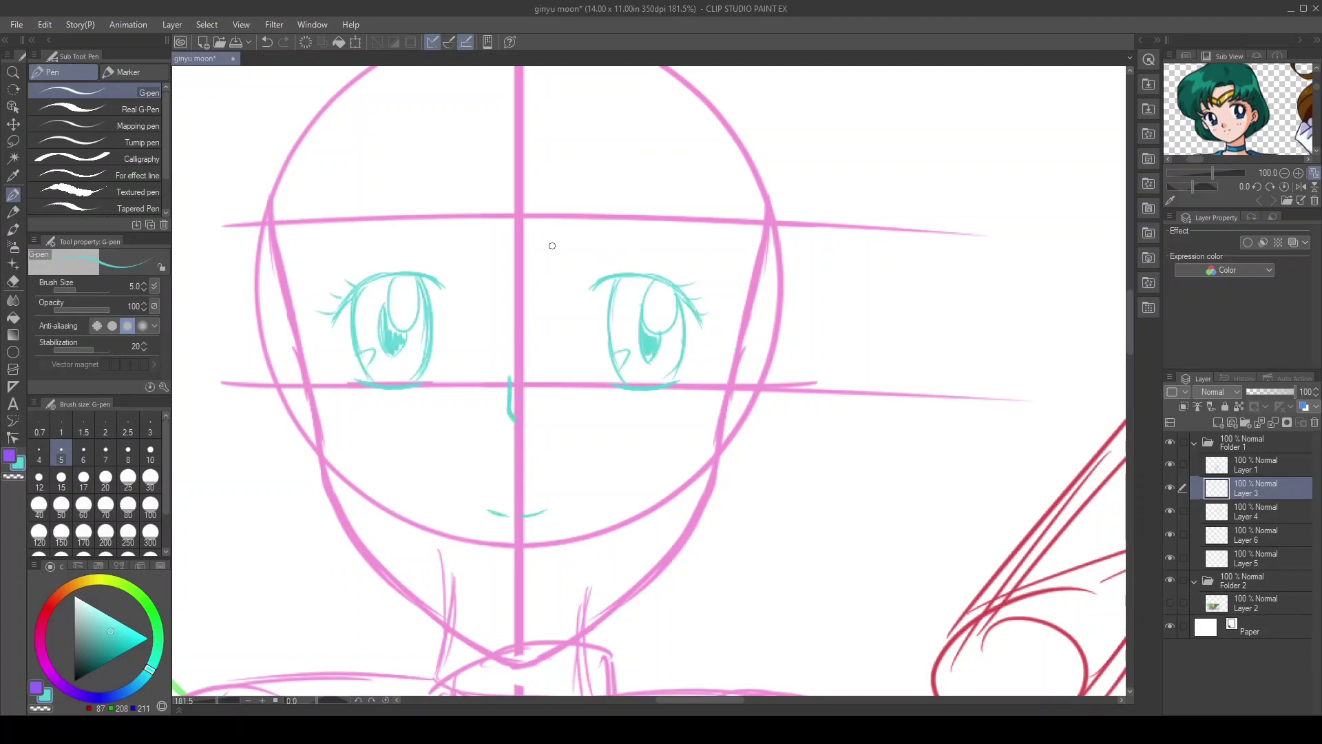
Sketch the ears on both sides of the pink head and an arched brow above each eye
drag(776, 371, 727, 420)
drag(286, 299, 282, 383)
drag(653, 253, 702, 272)
drag(320, 277, 408, 246)
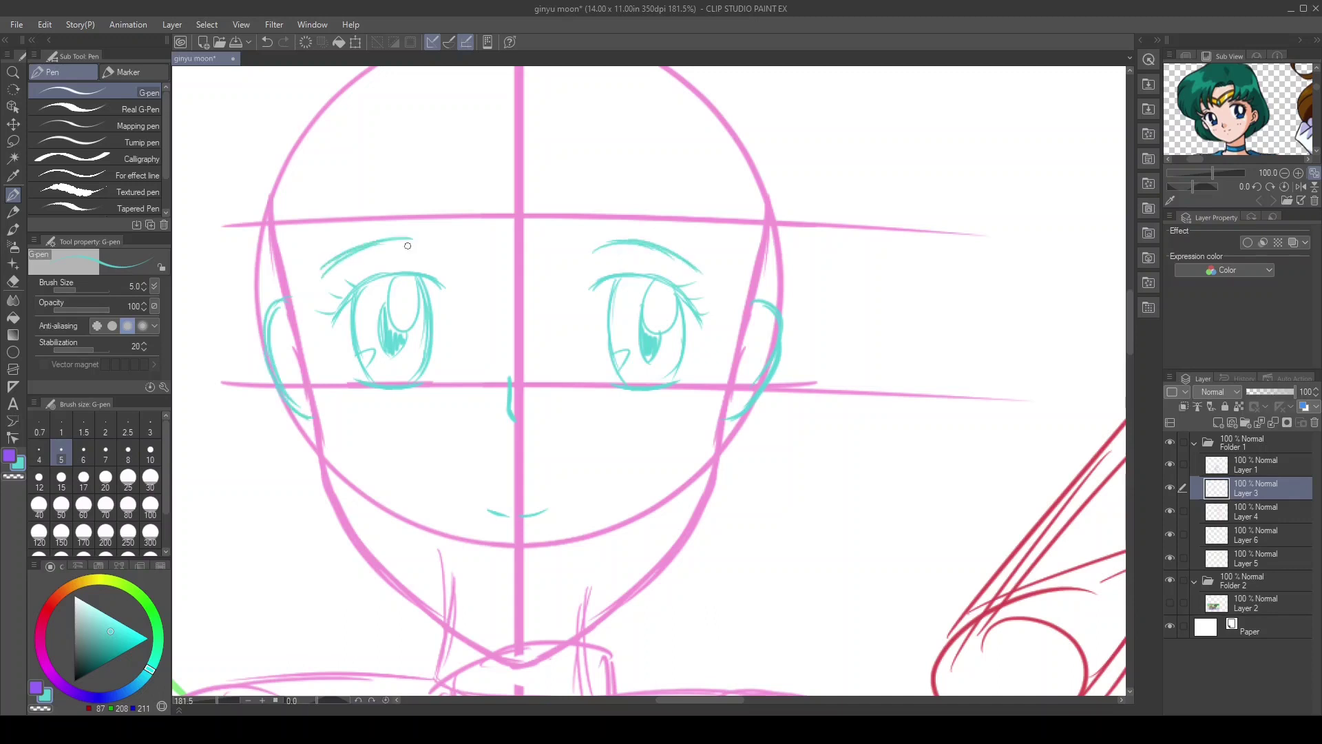
Lower the pen's stabilization to 10 and sketch the fringe and side strands around the pink figure's face
drag(282, 242, 725, 248)
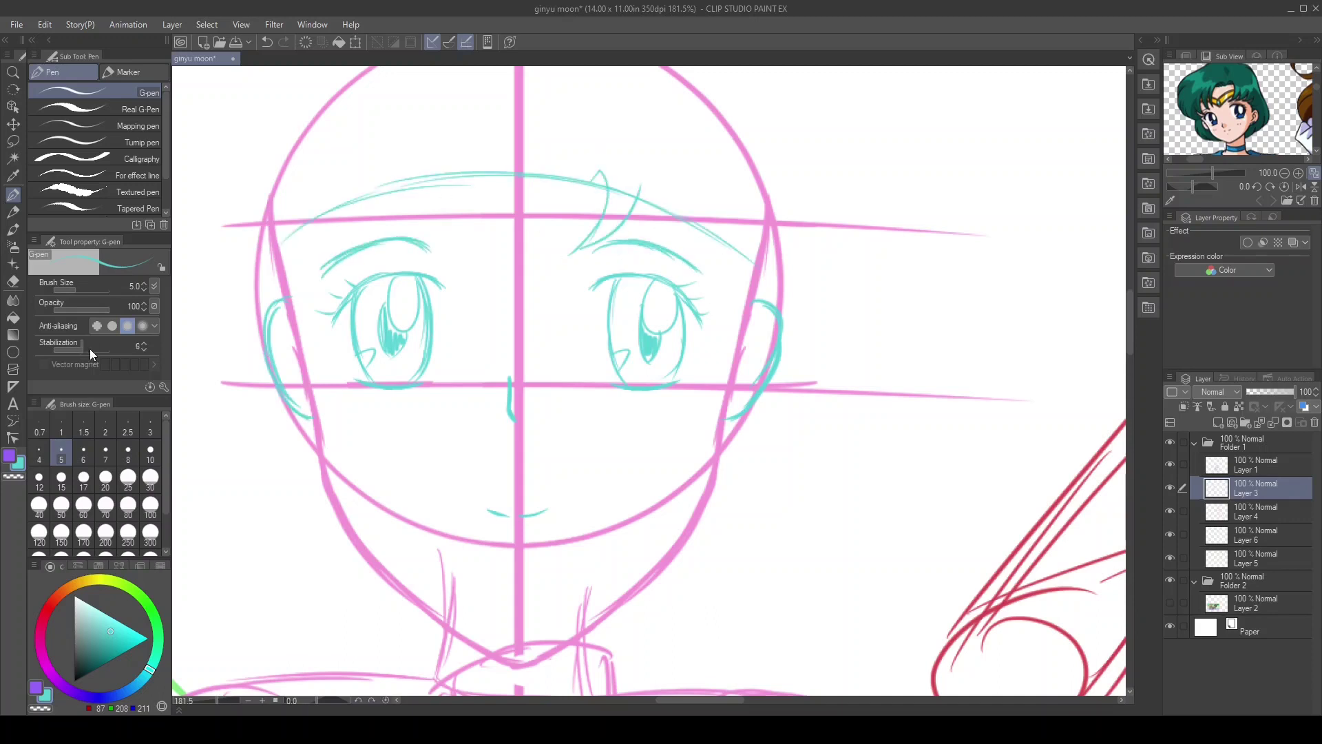
drag(654, 222, 712, 282)
drag(744, 235, 711, 383)
drag(765, 305, 716, 378)
drag(586, 157, 534, 282)
mouse_move(479, 158)
mouse_down()
mouse_move(481, 307)
mouse_move(386, 214)
mouse_up()
mouse_move(307, 86)
mouse_down()
mouse_move(234, 130)
mouse_move(244, 313)
mouse_up()
drag(252, 227, 292, 351)
drag(341, 262, 330, 382)
scroll(413, 310, up, 2)
mouse_move(376, 242)
mouse_down()
mouse_move(362, 315)
mouse_move(512, 342)
mouse_up()
key(ctrl+z)
Sketch the tiara with its central point across the pink figure's forehead in teal
mouse_move(327, 282)
mouse_down()
mouse_move(524, 329)
mouse_move(741, 295)
mouse_up()
mouse_move(320, 251)
mouse_down()
mouse_move(514, 292)
mouse_move(675, 265)
mouse_up()
drag(516, 291, 506, 325)
Sketch the outer hair outline over the pink figure's crown and down both sides of the head
scroll(655, 133, up, 1)
drag(653, 134, 718, 150)
drag(443, 98, 653, 132)
drag(508, 78, 210, 341)
drag(276, 190, 227, 458)
drag(207, 286, 206, 410)
drag(203, 378, 286, 507)
drag(306, 455, 355, 521)
mouse_move(716, 149)
mouse_down()
mouse_move(804, 315)
mouse_move(835, 523)
mouse_up()
drag(824, 508, 837, 590)
Sketch the lower ends of the pink figure's bobbed hair curving in towards the neck on both sides
scroll(482, 344, down, 5)
drag(262, 330, 248, 544)
drag(282, 537, 372, 582)
drag(368, 530, 438, 592)
drag(806, 441, 730, 551)
mouse_move(737, 513)
mouse_down()
mouse_move(661, 586)
mouse_move(591, 580)
mouse_up()
Sketch the pink figure's raised hand with curled fingers and thumb below the chin in teal
scroll(590, 374, down, 2)
scroll(590, 374, down, 5)
scroll(537, 317, up, 2)
drag(506, 295, 519, 301)
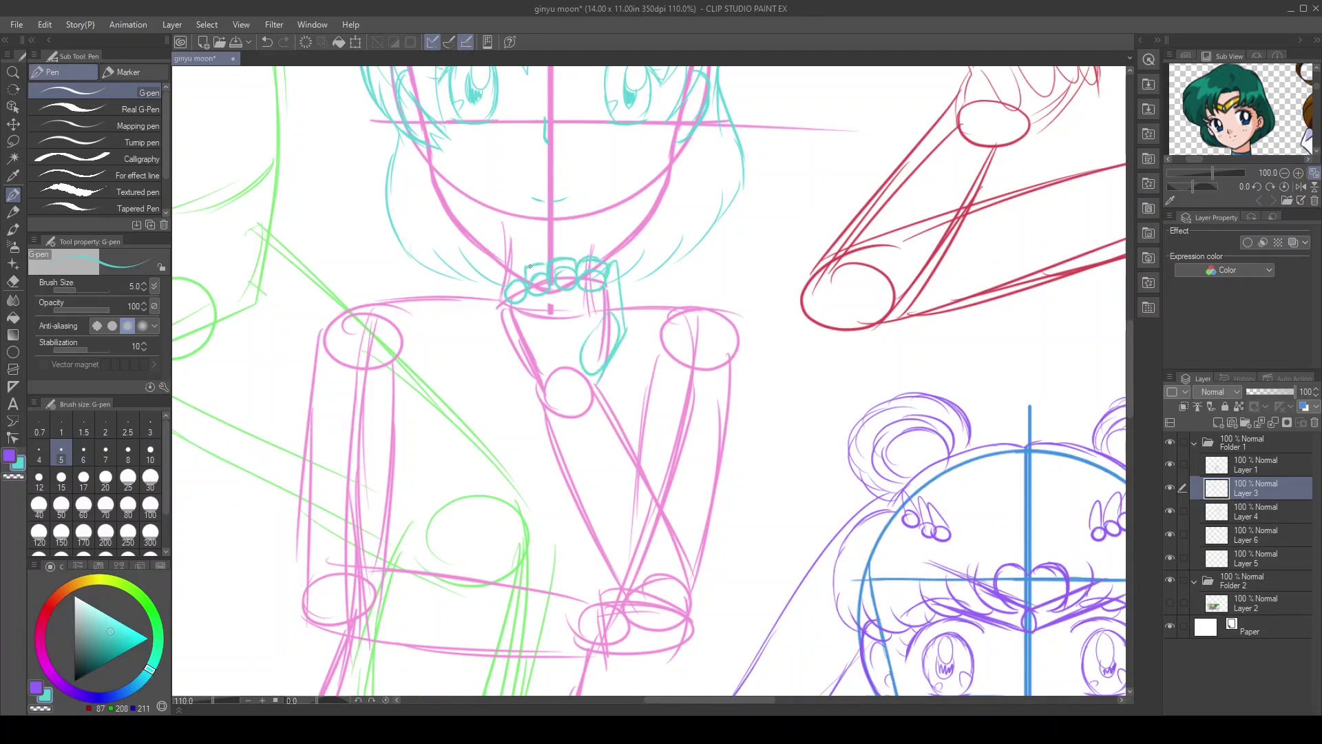
scroll(1240, 110, down, 1)
Sketch the V-shaped sailor collar from the pink figure's shoulders down to mid-chest in teal, with the reference showing the uniform top
drag(1240, 110, 1278, 103)
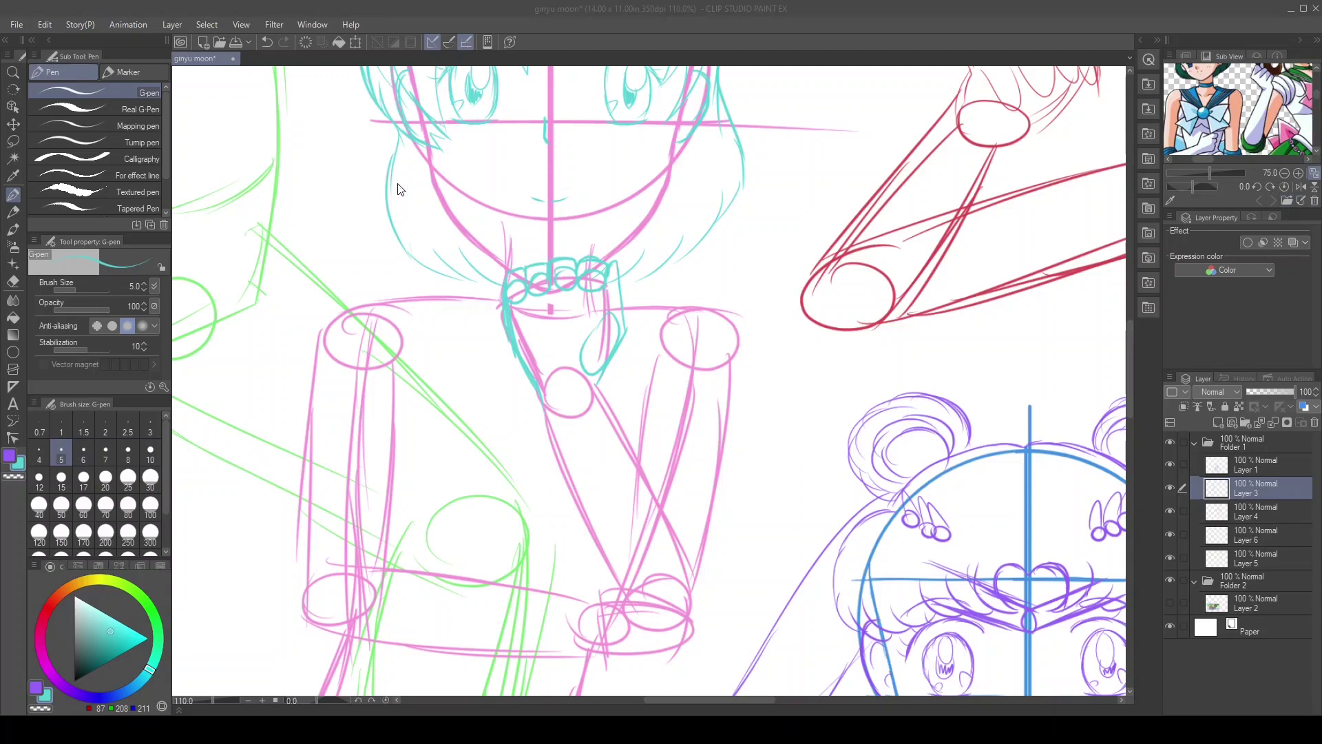
drag(617, 352, 545, 446)
drag(478, 360, 591, 406)
drag(470, 293, 535, 430)
drag(506, 276, 504, 417)
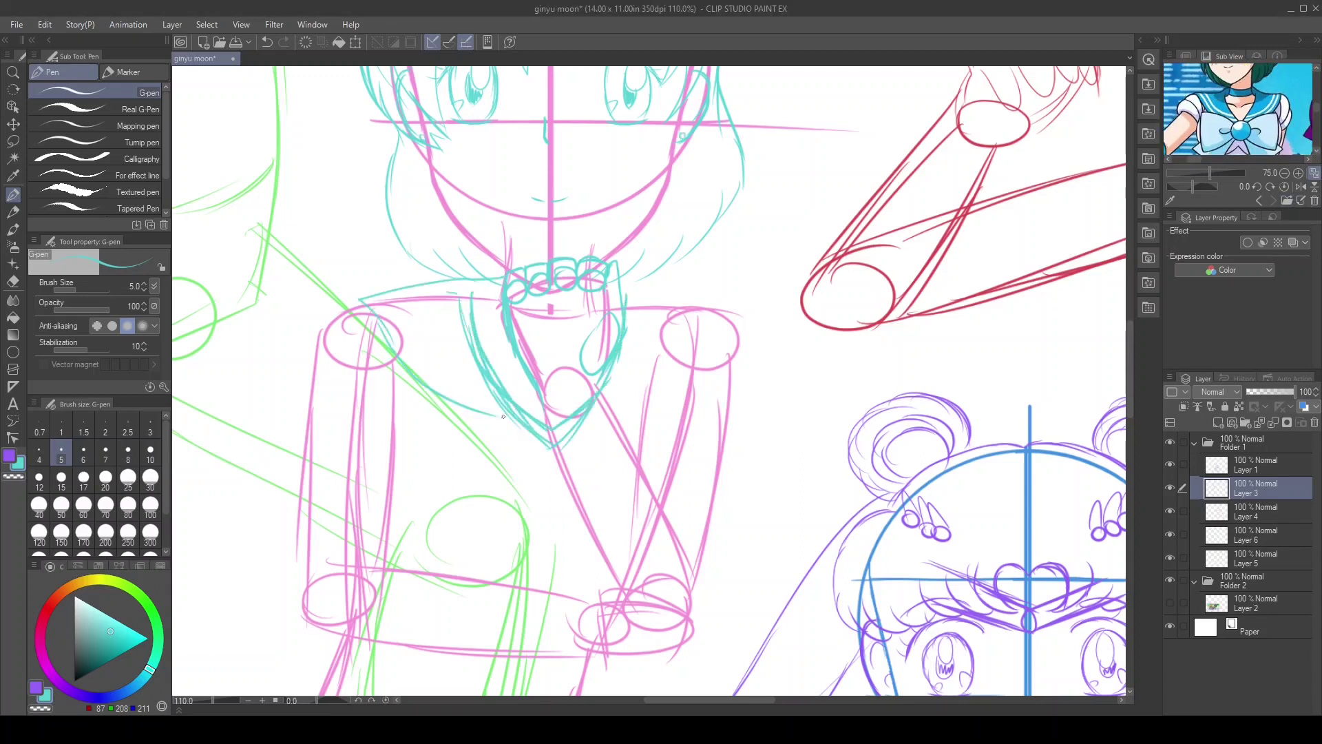
drag(714, 304, 554, 430)
Sketch the layered puffed sleeve rolls around both of the pink figure's shoulders
drag(398, 415, 332, 330)
drag(351, 315, 308, 370)
drag(641, 388, 727, 403)
drag(751, 330, 731, 415)
drag(766, 369, 754, 406)
Sketch a large chest bow on the pink figure with a round central brooch, two loops and hanging pointed tails
drag(551, 433, 549, 436)
drag(508, 390, 396, 386)
drag(518, 489, 389, 530)
drag(684, 399, 580, 425)
drag(555, 492, 660, 551)
drag(714, 431, 676, 531)
drag(551, 521, 591, 606)
drag(677, 535, 709, 570)
drag(535, 497, 432, 616)
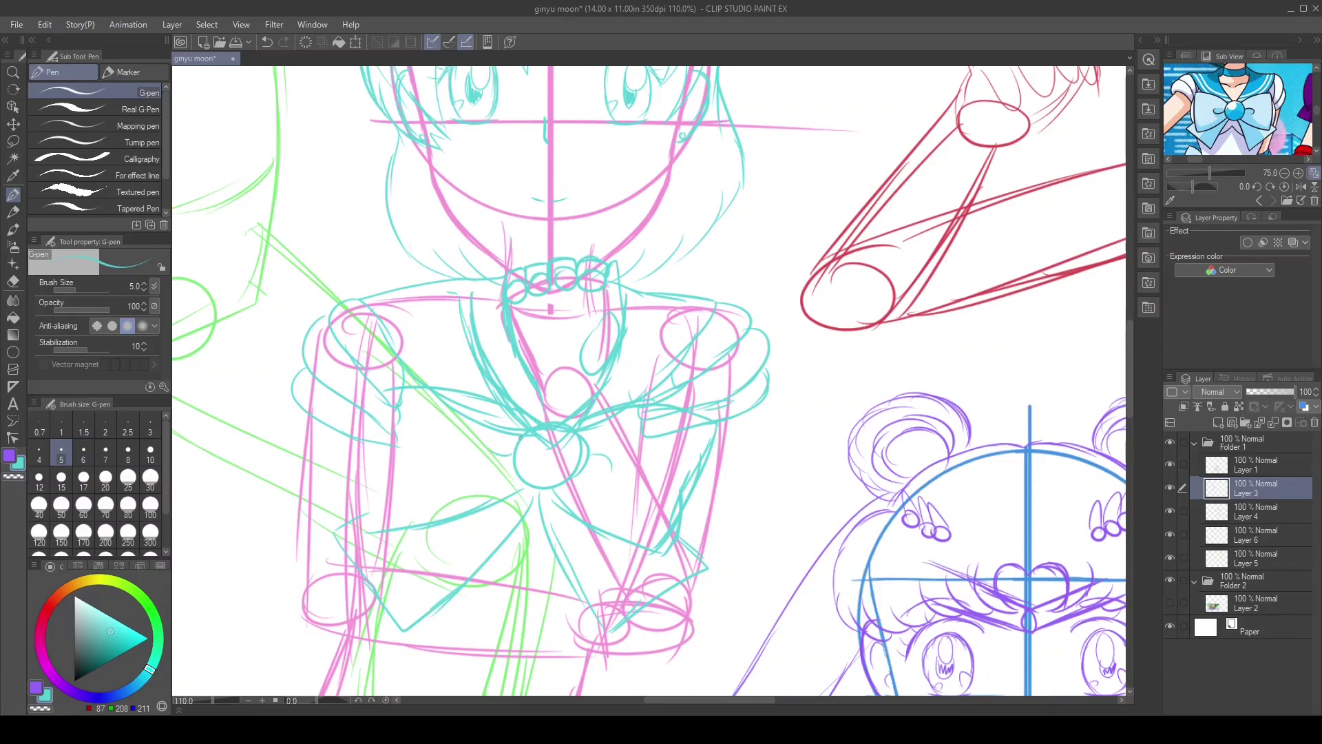
Sketch the glove cuffs around the pink figure's elbows and the V-shaped skirt waistband across the hips
scroll(520, 438, down, 5)
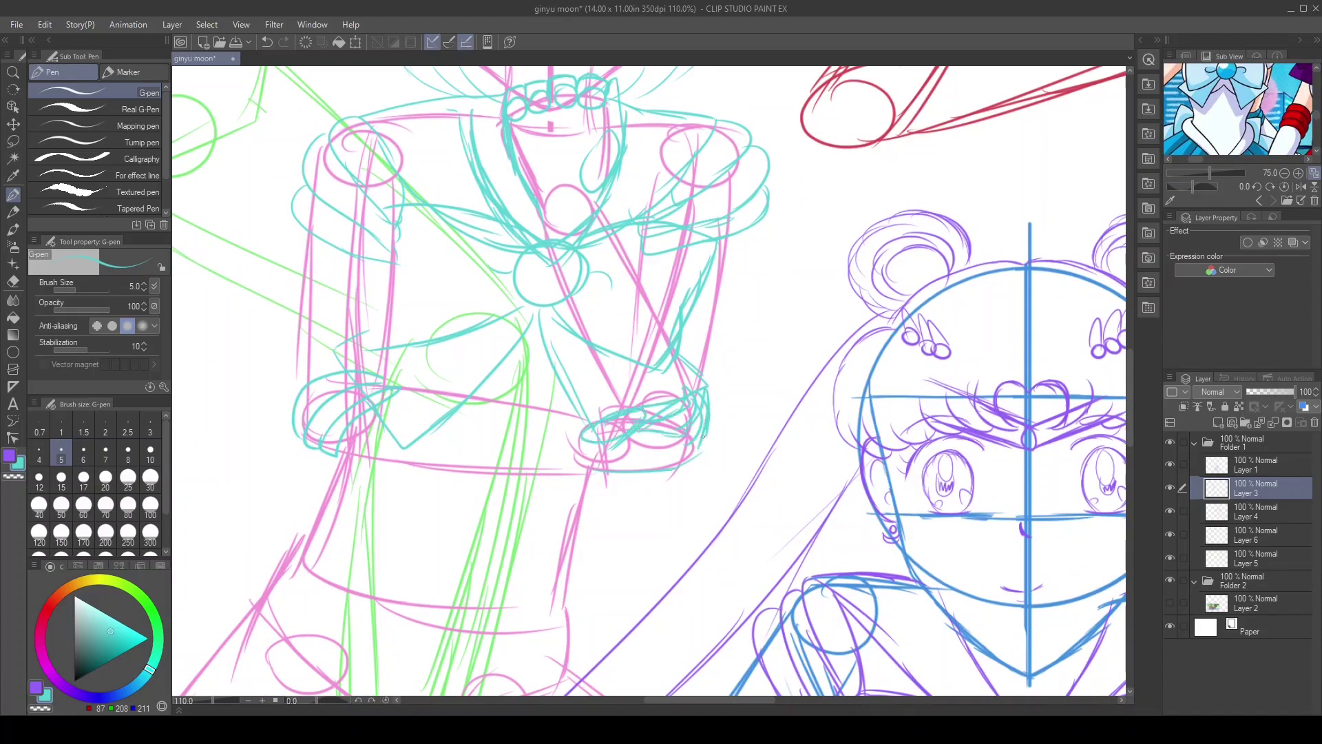
scroll(320, 359, down, 4)
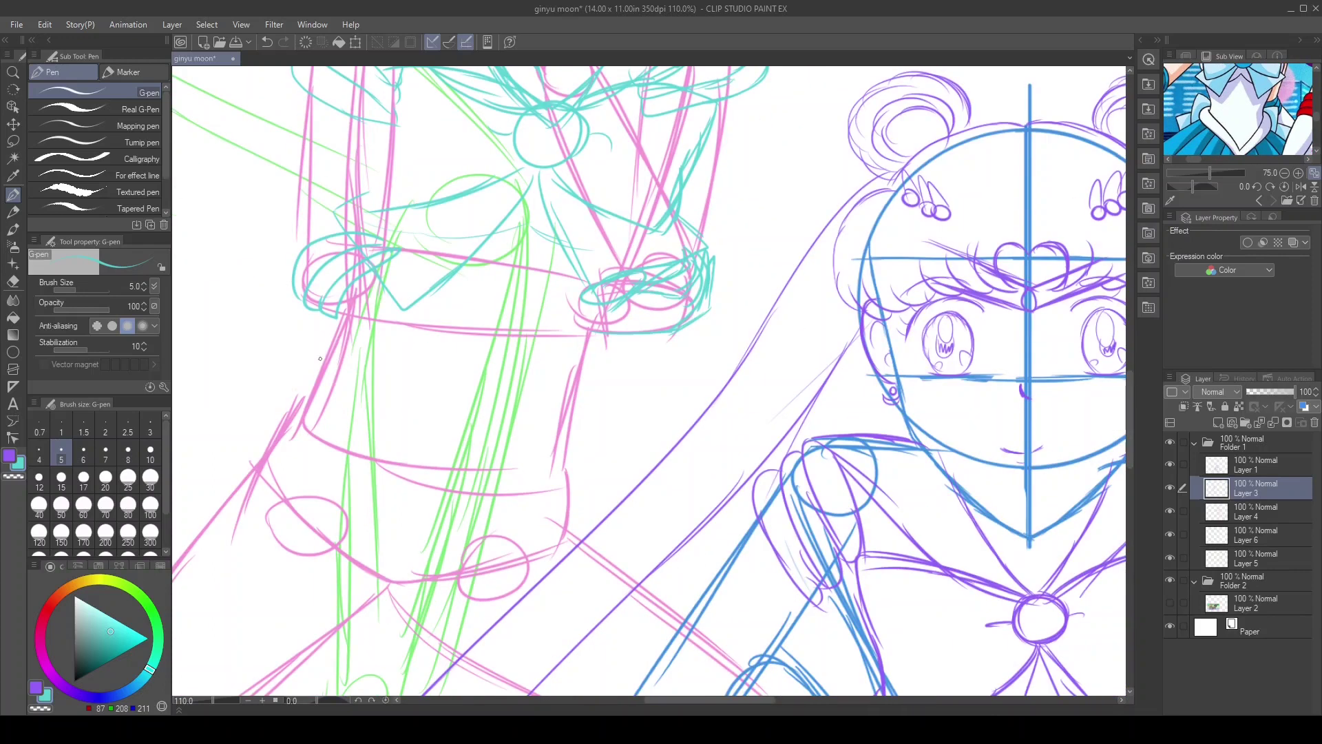
drag(558, 431, 430, 476)
mouse_move(329, 344)
mouse_down()
mouse_move(300, 396)
mouse_move(430, 482)
mouse_up()
mouse_move(469, 485)
mouse_down()
mouse_move(585, 399)
mouse_move(579, 334)
mouse_up()
drag(338, 334, 330, 355)
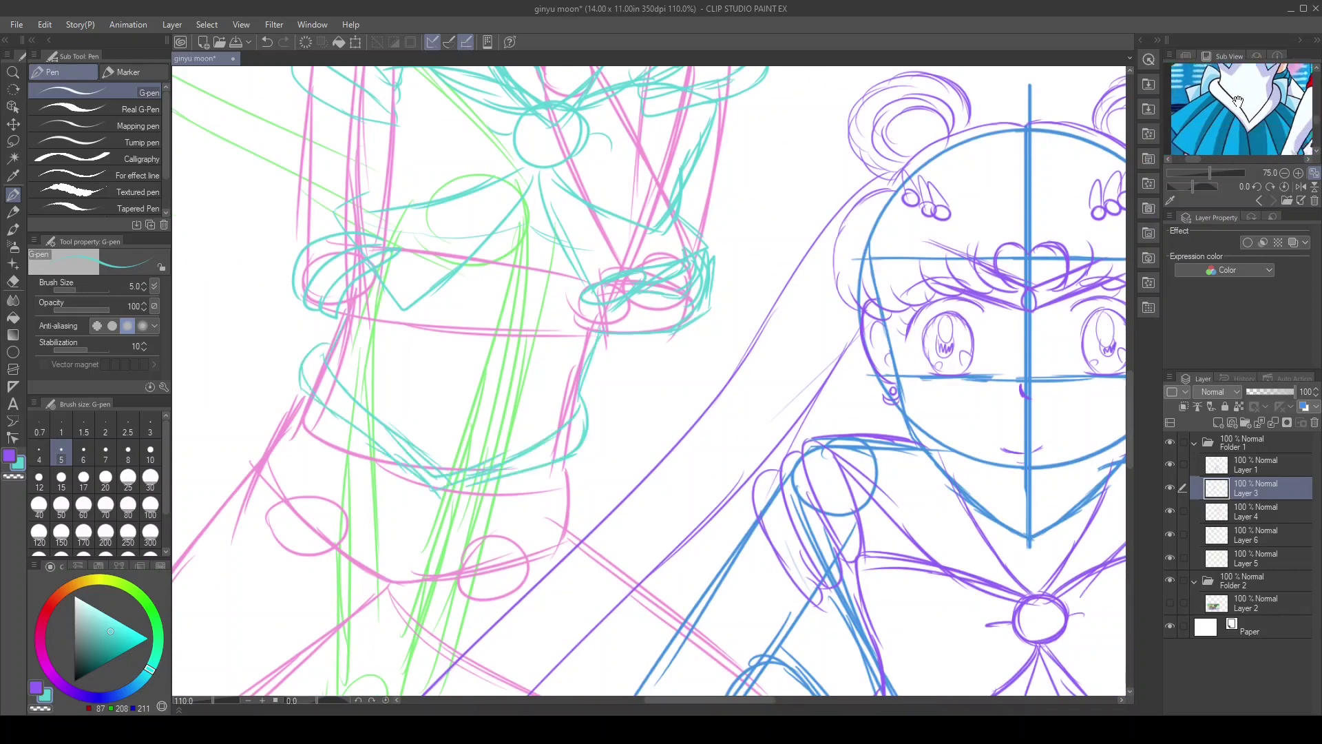
Sketch the pink figure's flared pleated skirt with side edges, fold lines and a curved hem
scroll(1132, 408, down, 5)
scroll(1131, 409, left, 7)
drag(540, 213, 374, 306)
drag(591, 279, 482, 427)
drag(651, 300, 606, 389)
drag(812, 265, 940, 413)
drag(374, 303, 406, 390)
drag(475, 423, 527, 479)
drag(741, 496, 947, 406)
Sketch a knee-high heeled boot with a pointed top over the pink figure's outstretched lower leg in teal
scroll(1175, 160, up, 2)
scroll(647, 385, down, 10)
mouse_move(651, 262)
mouse_down()
mouse_move(747, 205)
mouse_move(745, 318)
mouse_up()
drag(694, 227, 263, 677)
mouse_move(365, 561)
mouse_down()
mouse_move(262, 678)
mouse_move(482, 594)
mouse_up()
drag(547, 479, 470, 609)
drag(526, 497, 764, 322)
drag(761, 283, 703, 371)
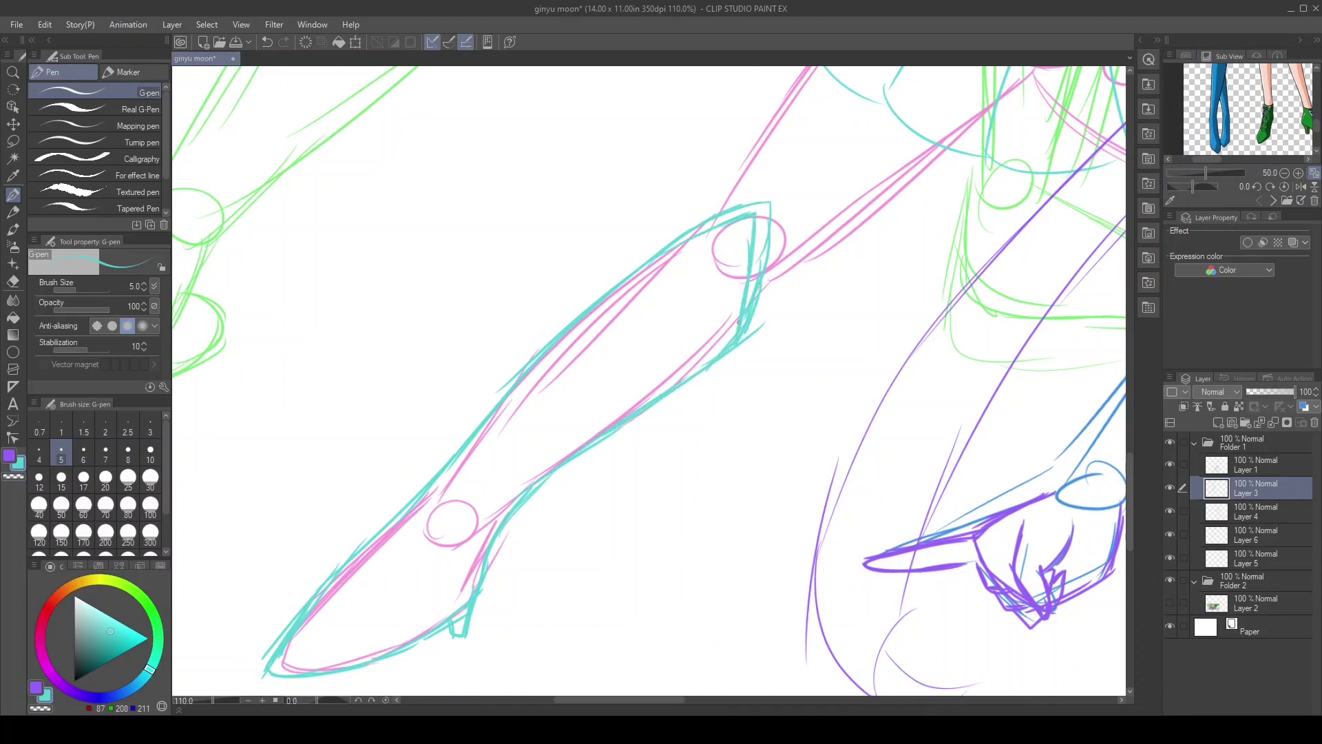
Sketch the matching knee-high boot over the pink figure's bent leg, from the knee down to the toe
scroll(738, 320, right, 10)
mouse_move(816, 203)
mouse_down()
mouse_move(689, 276)
mouse_move(575, 654)
mouse_move(602, 654)
mouse_up()
drag(778, 297, 630, 618)
drag(685, 588, 807, 671)
drag(623, 641, 777, 670)
drag(596, 637, 650, 650)
drag(737, 269, 688, 277)
drag(825, 214, 795, 237)
Lasso the pink figure's teal drawing below the head and enlarge it slightly with Transform
click(1210, 56)
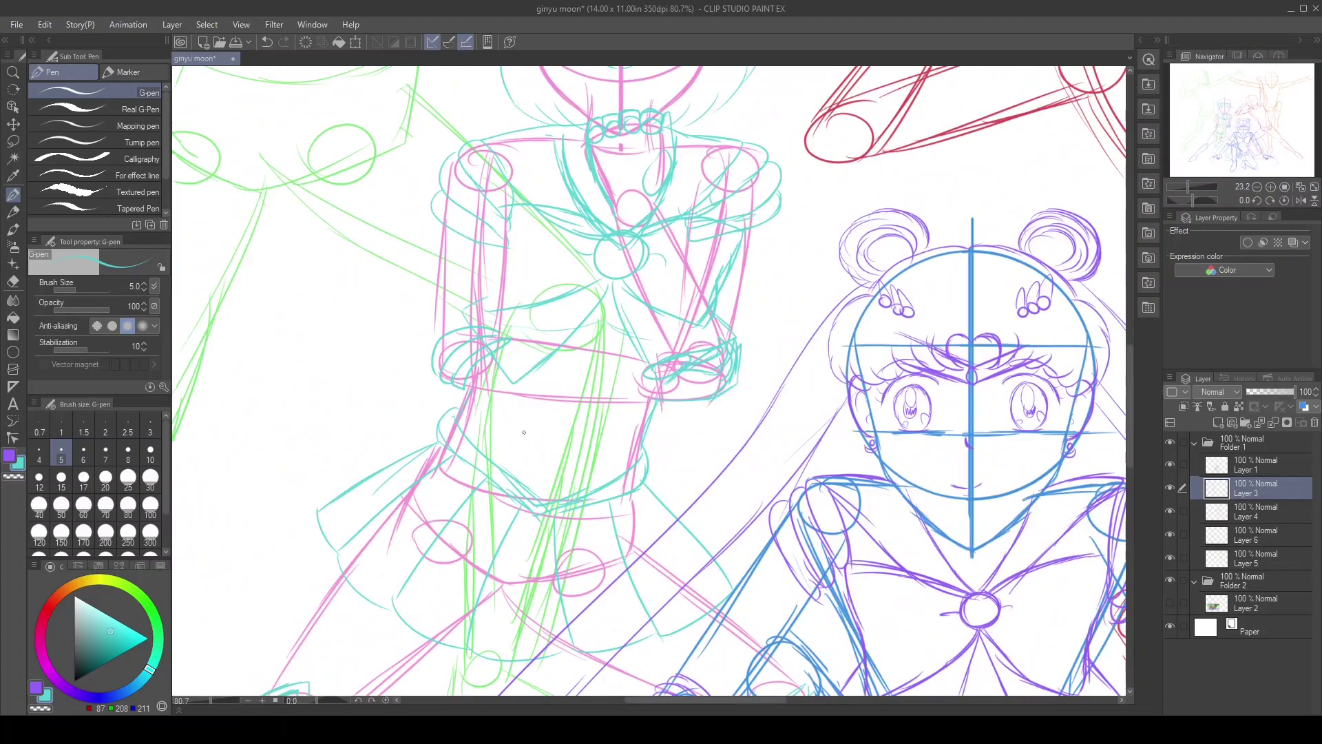
click(1296, 188)
click(13, 141)
mouse_move(454, 337)
mouse_down()
mouse_move(289, 551)
mouse_move(455, 337)
mouse_up()
key(ctrl+t)
drag(358, 606, 344, 617)
key(Return)
scroll(551, 338, up, 5)
key(p)
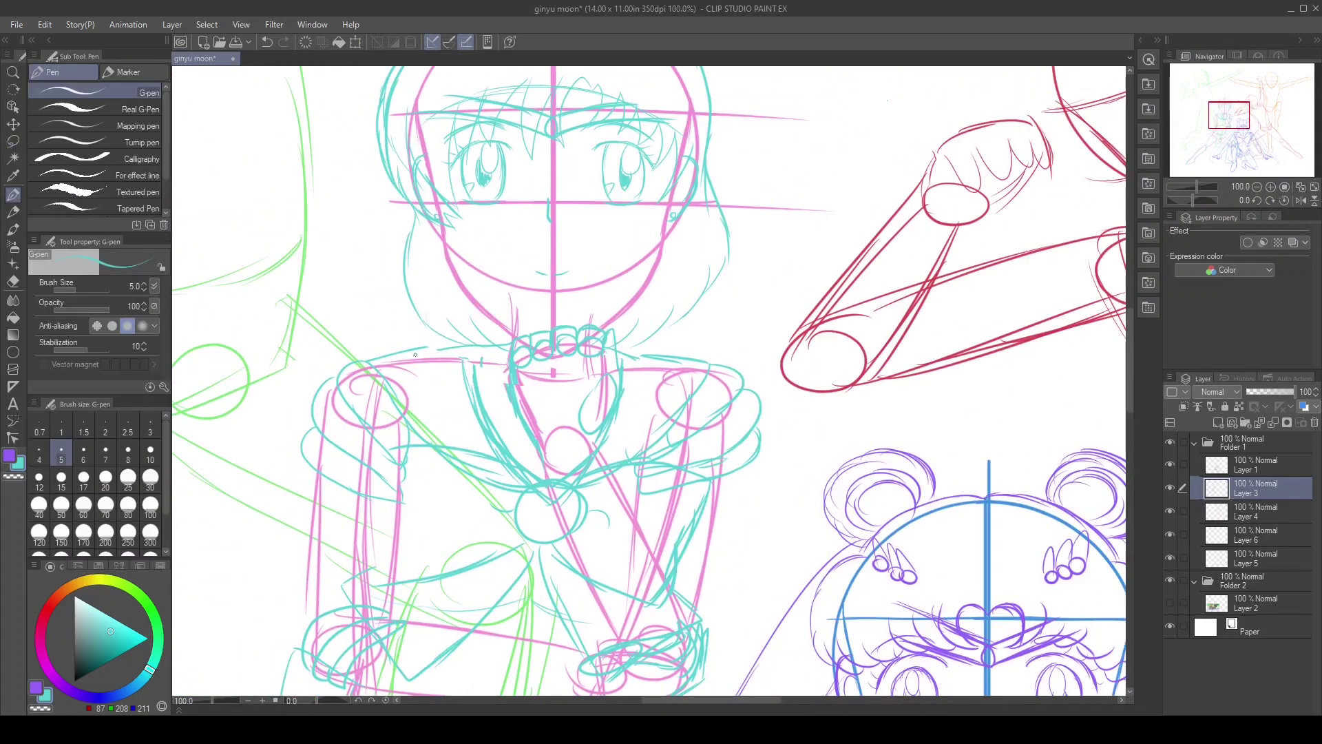
Sketch the red figure's brows, eyelid lines, nose and smile in dark blue on Layer 4, using the black-haired reference character
key(ctrl+0)
click(1240, 511)
key(ctrl+plus)
mouse_move(149, 669)
mouse_down()
mouse_move(52, 605)
mouse_move(108, 697)
mouse_up()
drag(1249, 113, 1252, 110)
click(1237, 56)
scroll(1238, 110, up, 3)
mouse_move(655, 248)
mouse_down()
mouse_move(591, 257)
mouse_move(587, 283)
mouse_up()
scroll(591, 256, up, 1)
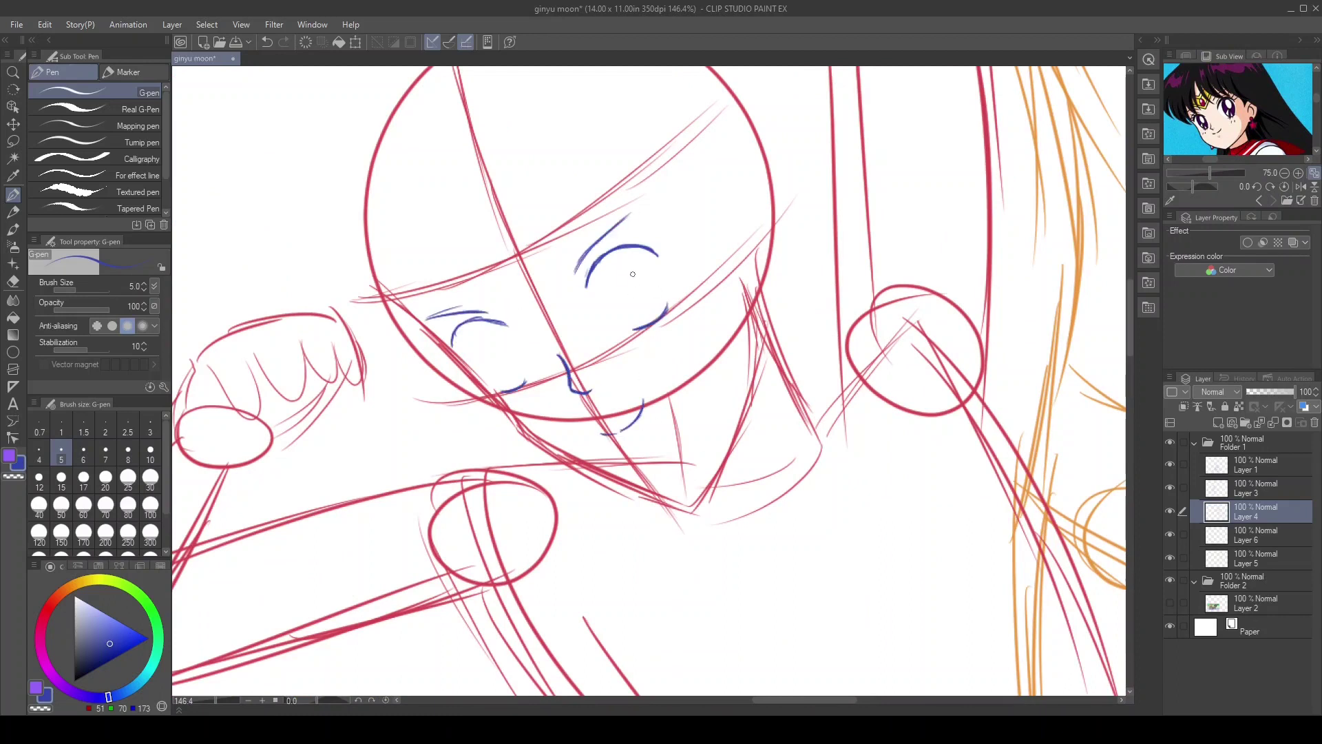
Remove the misplaced upper eyelid lines, redraw both of the red figure's eyes with irises and lashes, and add the ear
click(1259, 201)
click(1259, 200)
click(1259, 201)
click(1259, 201)
key(ctrl+z)
key(e)
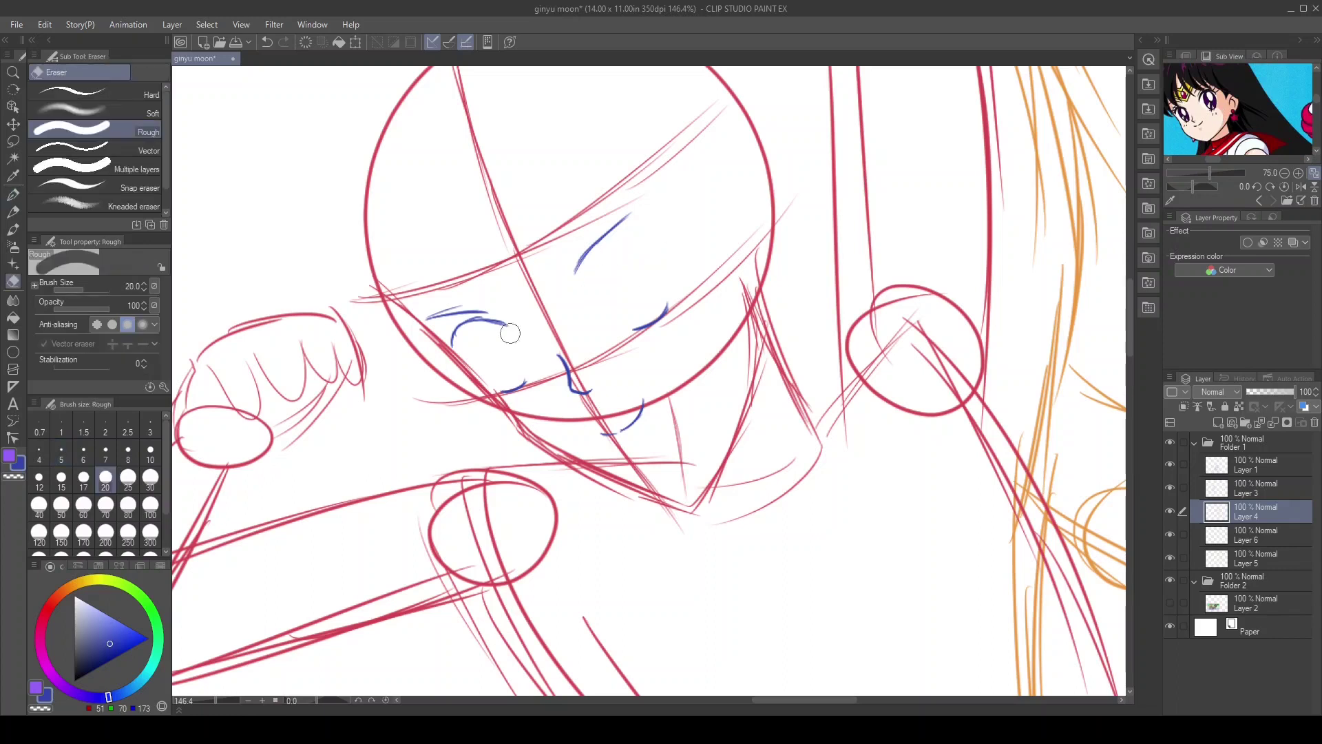
key(p)
drag(621, 260, 603, 288)
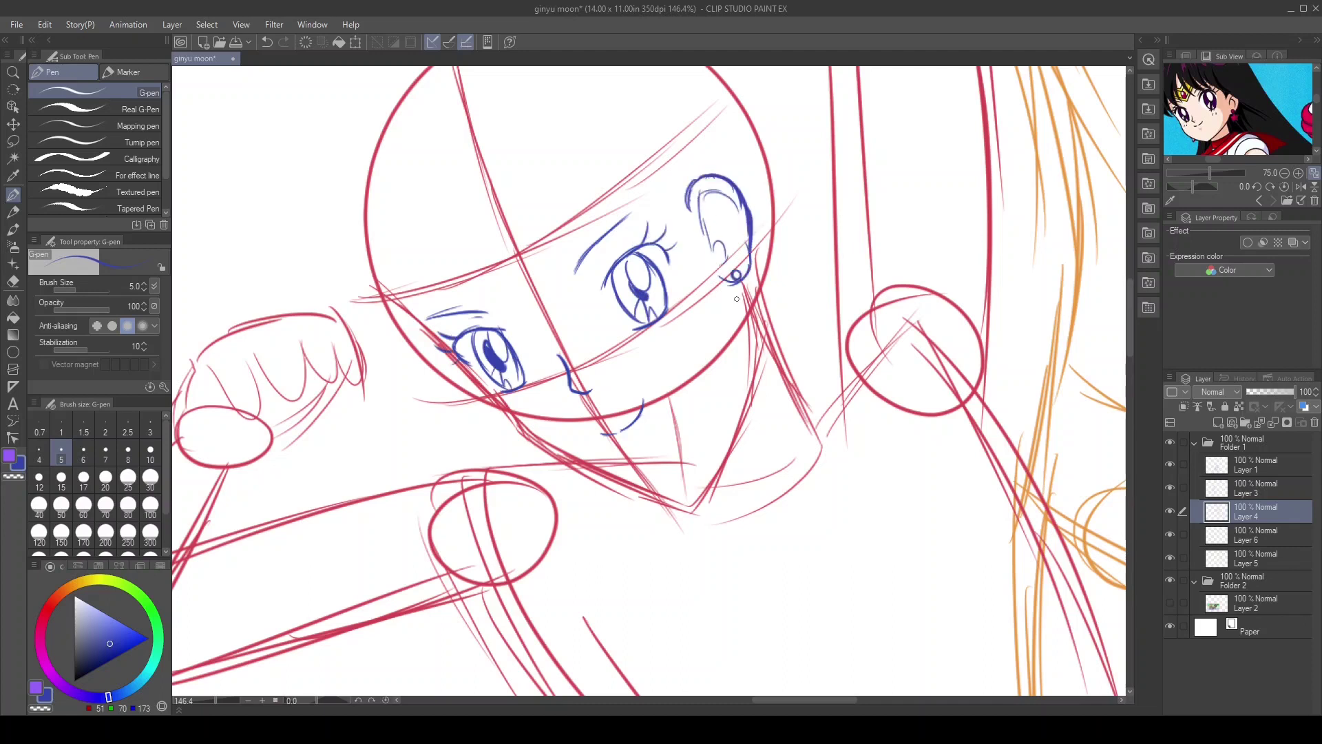
Sketch the red figure's pointed fringe strands across the forehead and beside the face in dark blue
mouse_move(496, 181)
mouse_down()
mouse_move(564, 267)
mouse_move(534, 311)
mouse_up()
drag(383, 103, 352, 326)
drag(437, 263, 476, 330)
drag(513, 269, 557, 336)
drag(508, 175, 569, 263)
mouse_move(547, 194)
mouse_down()
mouse_move(637, 265)
mouse_move(665, 249)
mouse_up()
drag(620, 176, 709, 281)
drag(702, 191, 682, 245)
Outline the red figure's hair over the crown and down both sides of the head
scroll(1137, 283, up, 3)
mouse_move(486, 135)
mouse_down()
mouse_move(560, 124)
mouse_move(370, 277)
mouse_up()
drag(393, 209, 347, 306)
drag(556, 121, 693, 155)
scroll(794, 161, down, 3)
scroll(794, 161, down, 2)
drag(819, 150, 908, 259)
drag(881, 197, 915, 387)
Sketch the red figure's long hair flowing down behind the torso to the hips with tapered ends
drag(680, 382, 618, 645)
scroll(957, 148, down, 2)
scroll(713, 438, down, 1)
drag(713, 438, 809, 638)
drag(776, 547, 903, 667)
drag(942, 488, 920, 663)
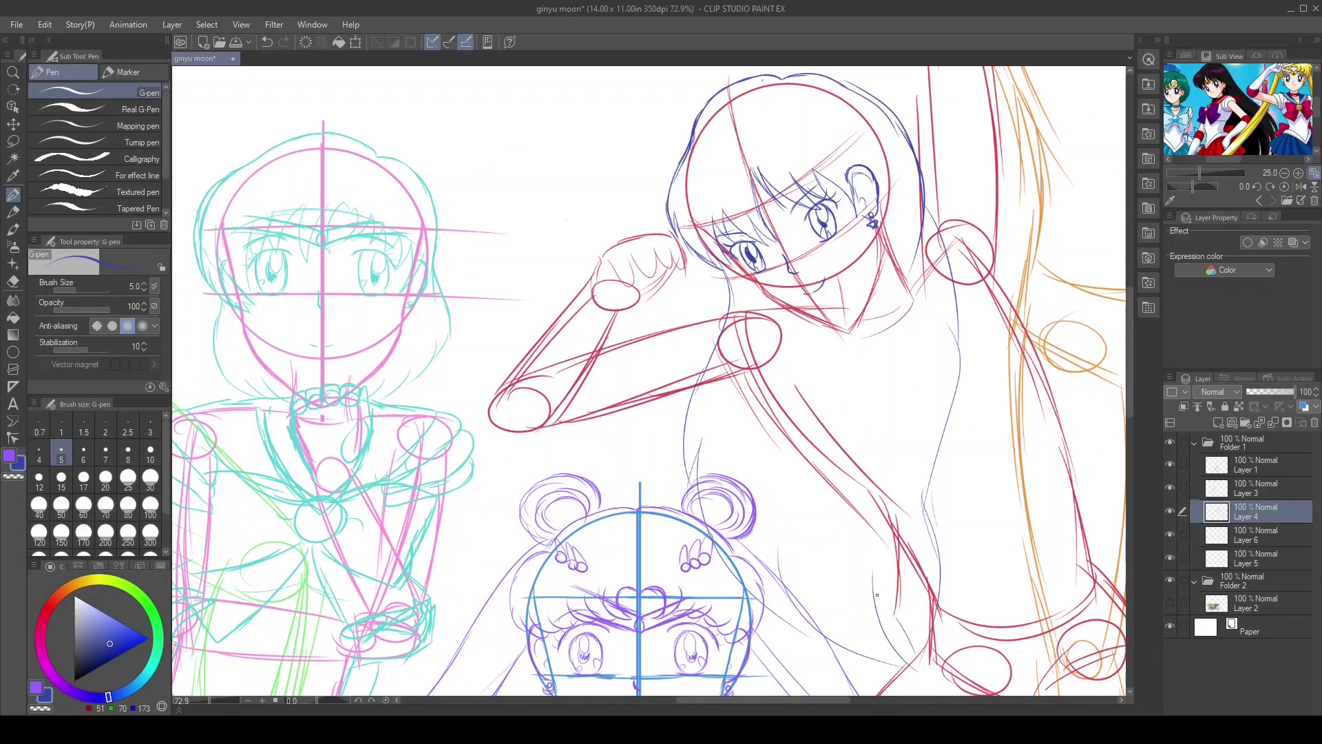
drag(877, 594, 902, 681)
Sketch the sleeve roll at the red figure's bent-arm shoulder and the V-shaped sailor collar down the chest
scroll(902, 682, right, 3)
mouse_move(615, 303)
mouse_down()
mouse_move(598, 410)
mouse_move(580, 410)
mouse_up()
drag(585, 306, 563, 398)
drag(679, 332, 731, 396)
drag(762, 286, 747, 395)
mouse_move(682, 346)
mouse_down()
mouse_move(748, 398)
mouse_move(785, 253)
mouse_up()
drag(777, 221, 751, 284)
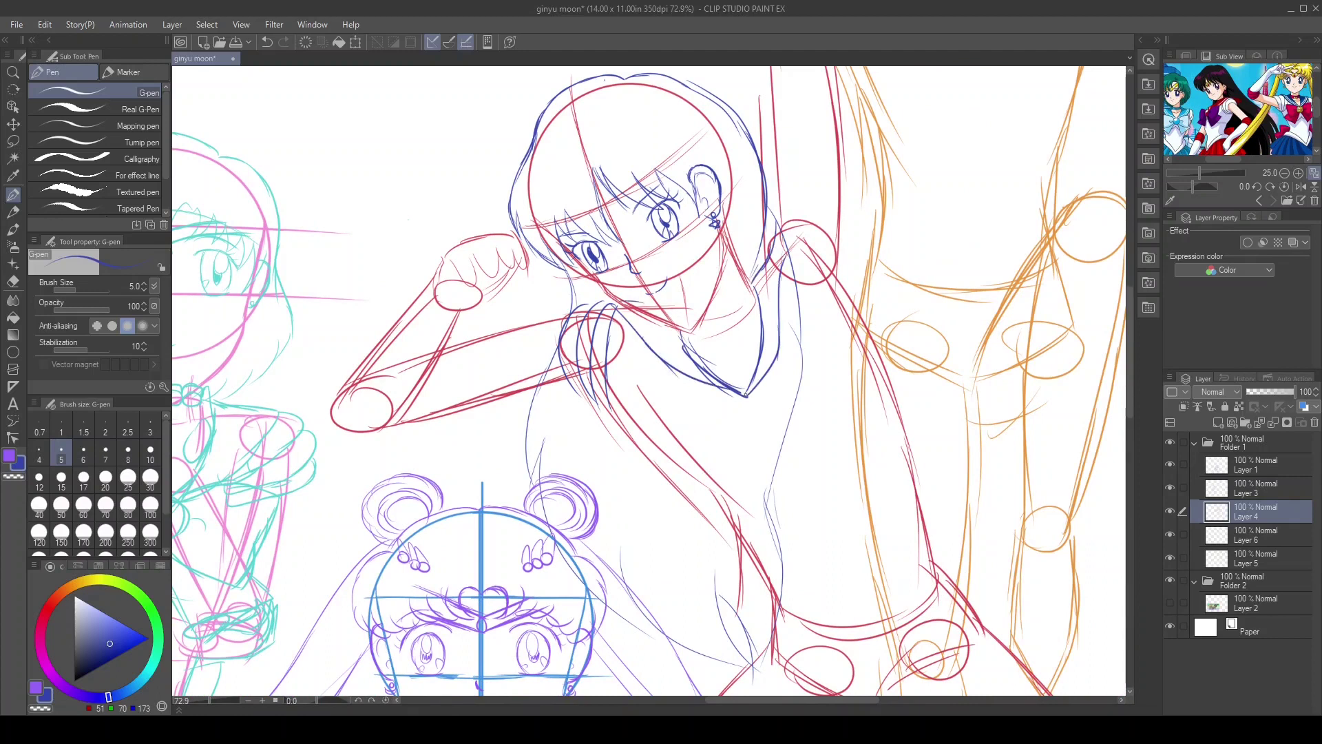
Sketch the red figure's chest bow with a round brooch, two wide loops and two pointed tails
drag(695, 383, 651, 383)
drag(644, 407, 712, 480)
mouse_move(756, 367)
mouse_down()
mouse_move(805, 312)
mouse_move(859, 445)
mouse_up()
drag(766, 412, 796, 398)
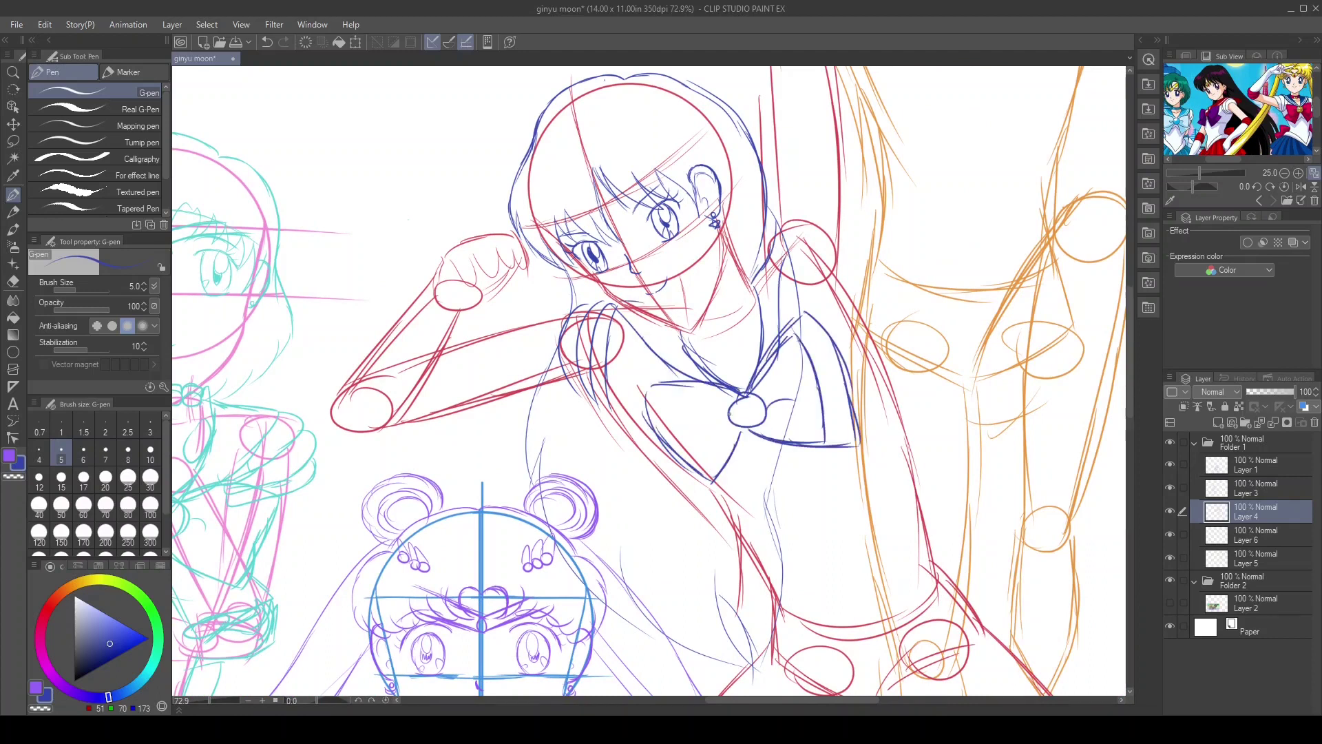
drag(763, 441, 785, 513)
drag(834, 438, 803, 515)
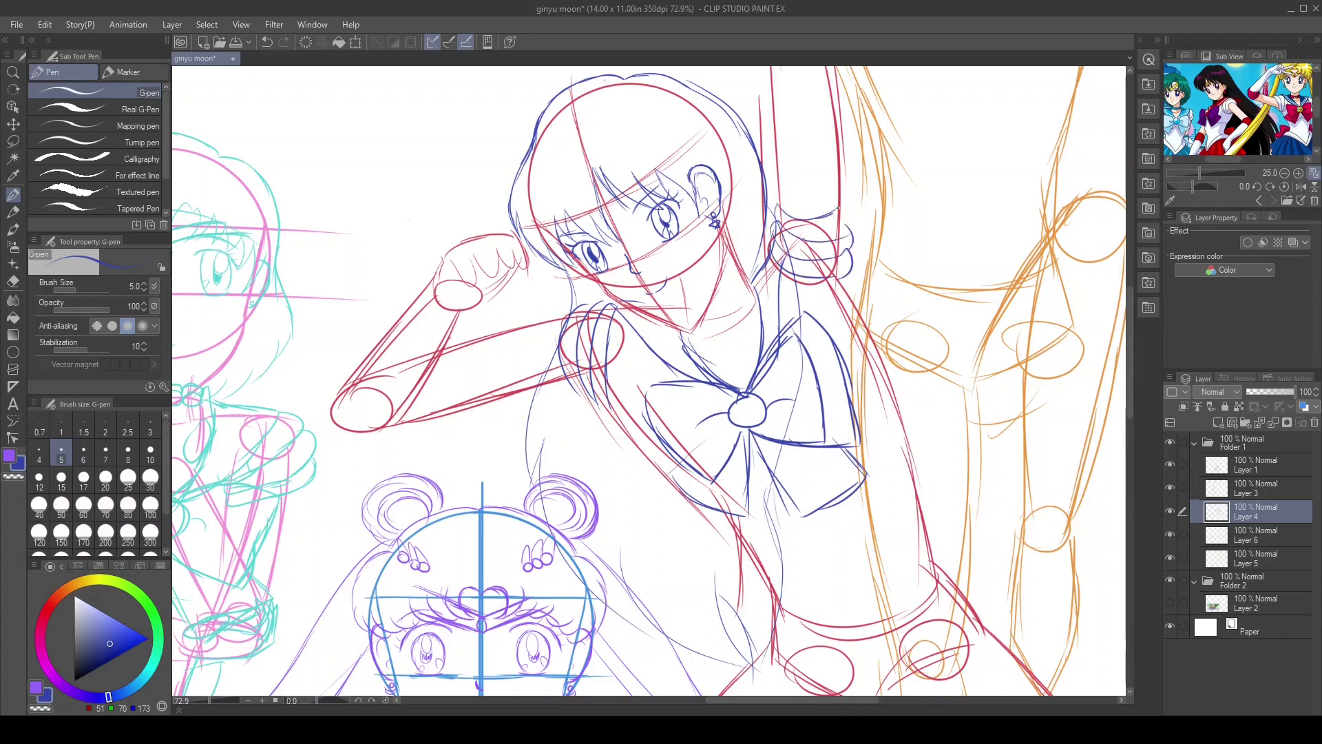
Sketch the banded glove cuff at the red figure's raised elbow and the curled fingers and outline of the raised fist
scroll(423, 407, up, 10)
mouse_move(763, 322)
mouse_down()
mouse_move(835, 332)
mouse_move(834, 349)
mouse_up()
scroll(840, 170, up, 5)
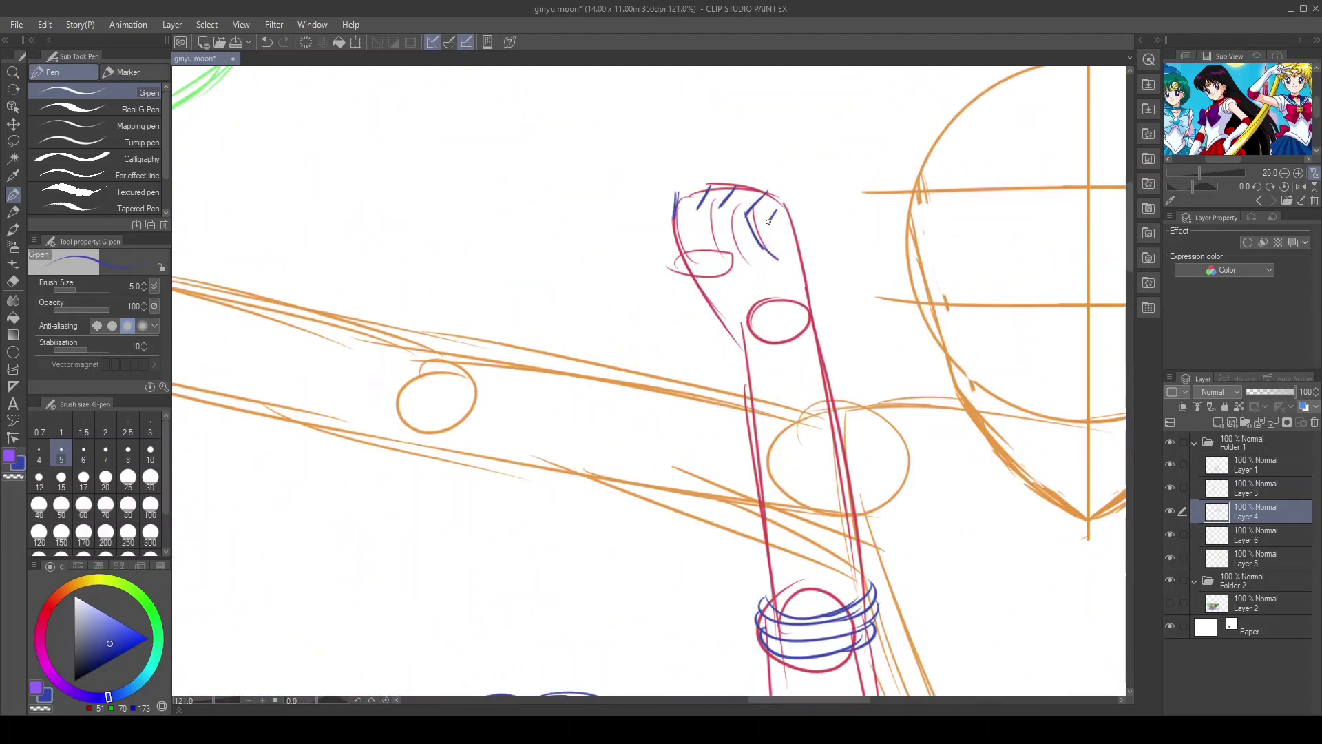
drag(730, 213, 765, 256)
drag(699, 210, 730, 256)
drag(730, 180, 803, 289)
mouse_move(723, 180)
mouse_down()
mouse_move(675, 238)
mouse_move(742, 341)
mouse_up()
drag(785, 199, 816, 296)
Outline both sides of the red figure's raised forearm from the wrist down to the glove cuff
drag(826, 355, 869, 589)
drag(741, 337, 770, 600)
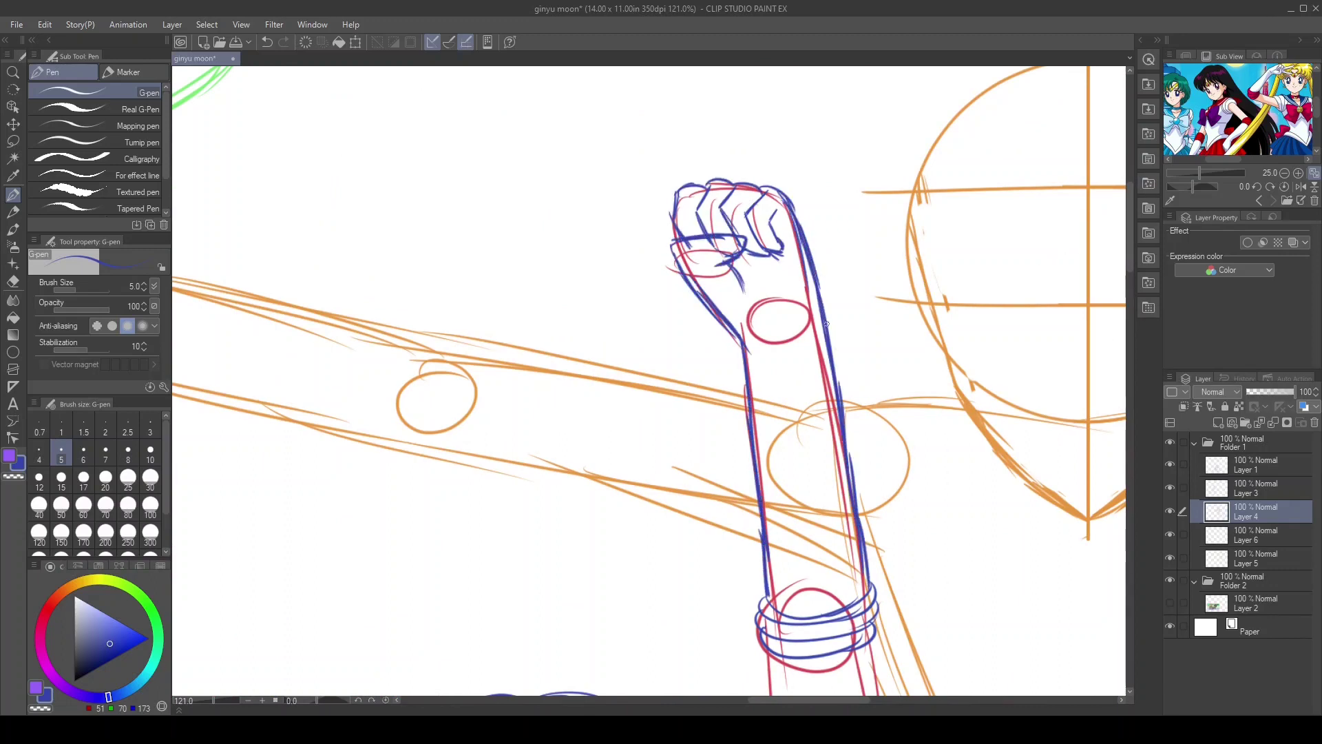
drag(814, 265, 862, 527)
drag(713, 299, 750, 379)
drag(741, 348, 755, 449)
Sketch the tiara band with its central point across the red figure's tilted forehead in dark blue
scroll(610, 321, down, 10)
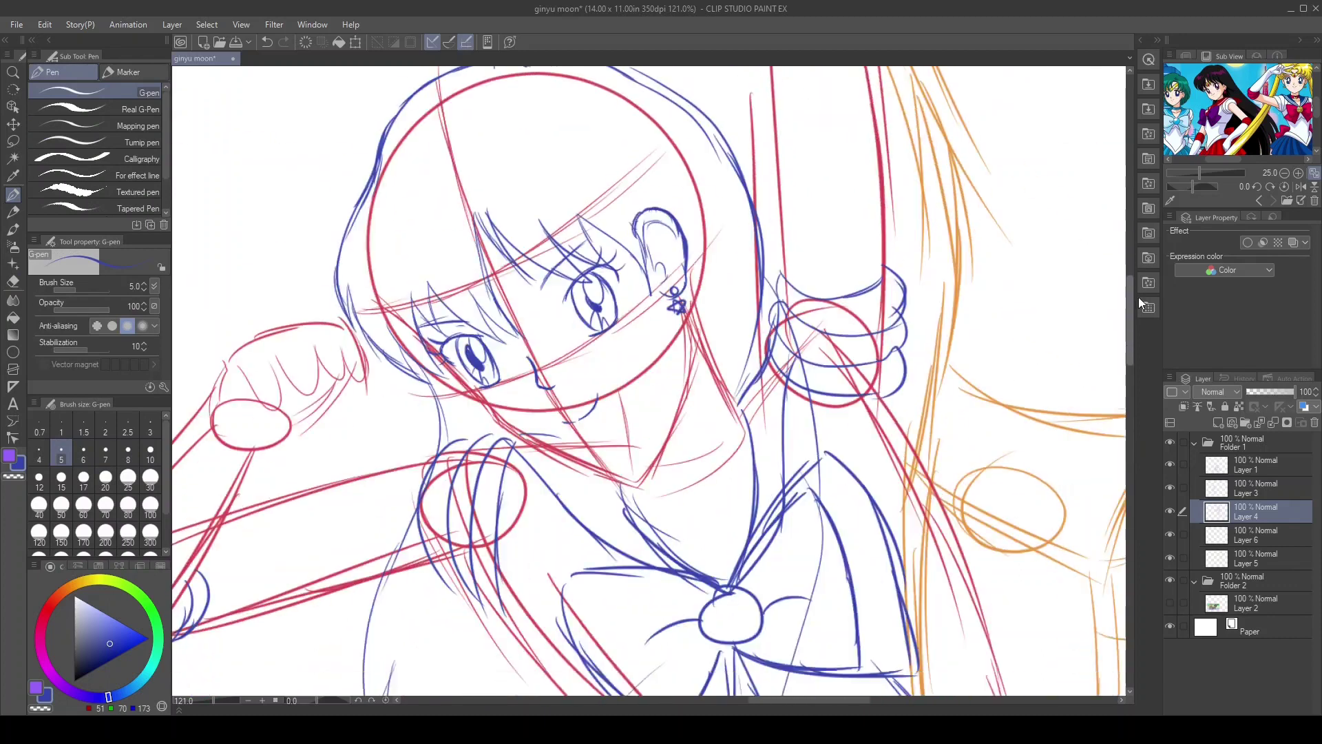
scroll(1216, 103, up, 4)
drag(761, 234, 641, 242)
mouse_move(799, 131)
mouse_down()
mouse_move(761, 241)
mouse_move(636, 221)
mouse_up()
drag(802, 131, 698, 219)
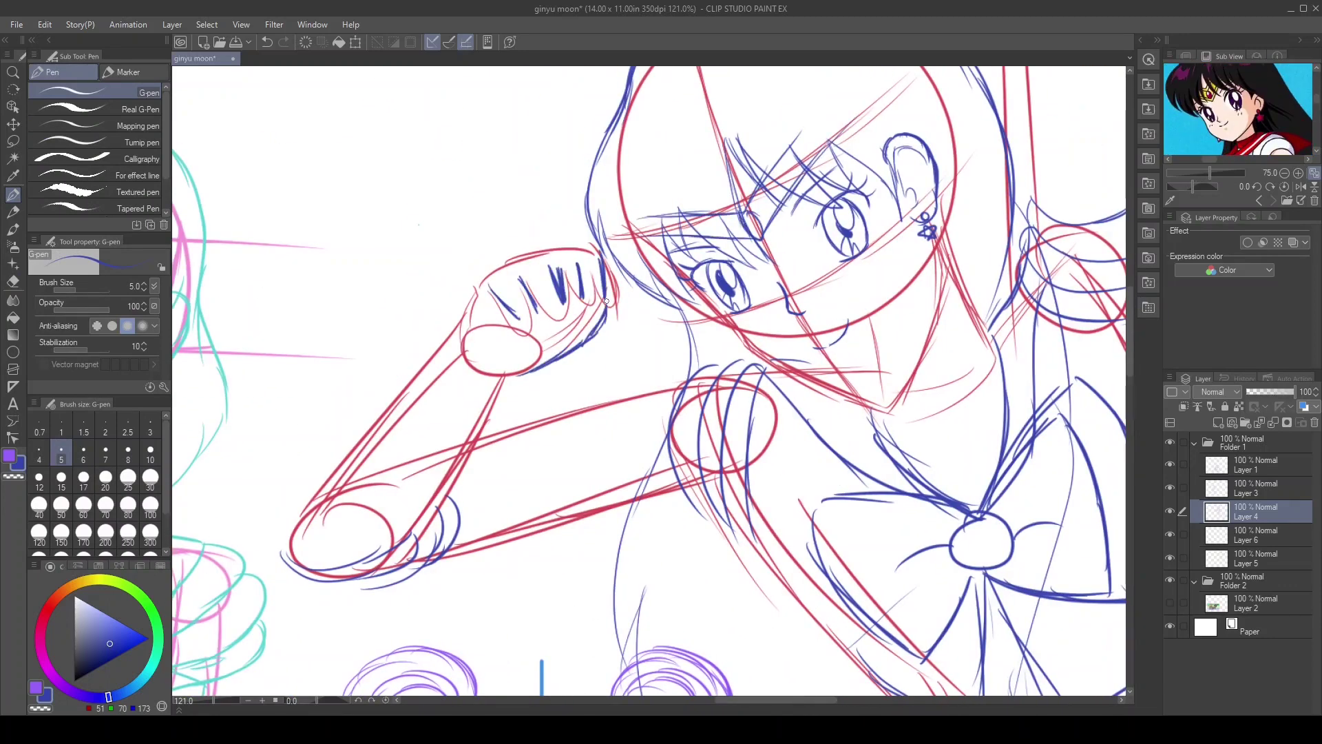
Outline the gloved forearm of the red figure's bent arm from the fist down to the elbow
mouse_move(475, 289)
mouse_down()
mouse_move(603, 244)
mouse_move(306, 508)
mouse_up()
drag(354, 444, 291, 552)
drag(535, 365, 404, 542)
Sketch the V-shaped skirt waistband across the red figure's hips in dark blue
scroll(904, 296, down, 3)
scroll(1266, 128, down, 4)
scroll(1266, 127, up, 2)
scroll(649, 386, right, 4)
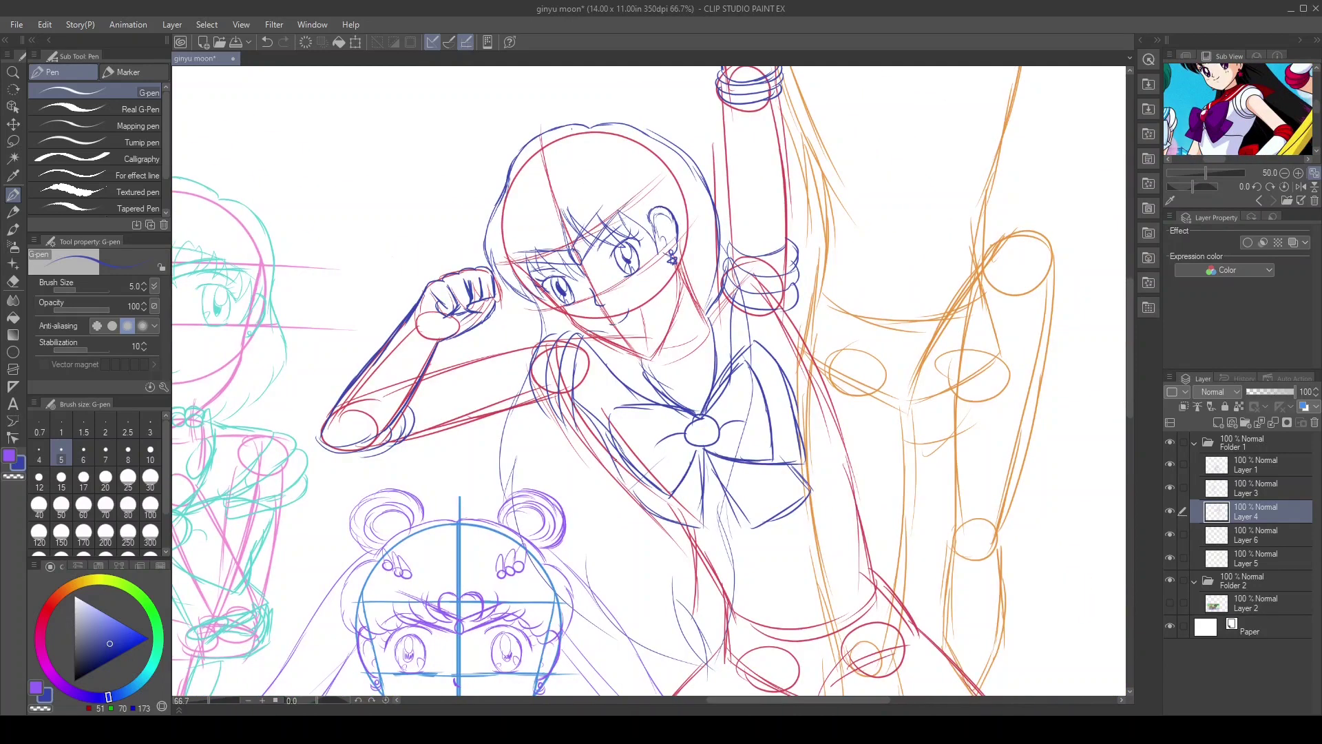
scroll(867, 350, down, 4)
drag(869, 269, 798, 359)
drag(717, 321, 799, 361)
mouse_move(720, 338)
mouse_down()
mouse_move(633, 408)
mouse_move(723, 351)
mouse_up()
Sketch the red figure's flared skirt with pleat lines, an outer side edge and a curved hem
drag(764, 365, 733, 496)
drag(792, 375, 823, 506)
drag(865, 282, 985, 369)
mouse_move(674, 455)
mouse_down()
mouse_move(737, 500)
mouse_move(964, 417)
mouse_up()
drag(991, 413, 857, 286)
Sketch pointed high-heeled shoes on the red figure's feet in dark blue
scroll(1240, 111, up, 2)
scroll(895, 414, down, 3)
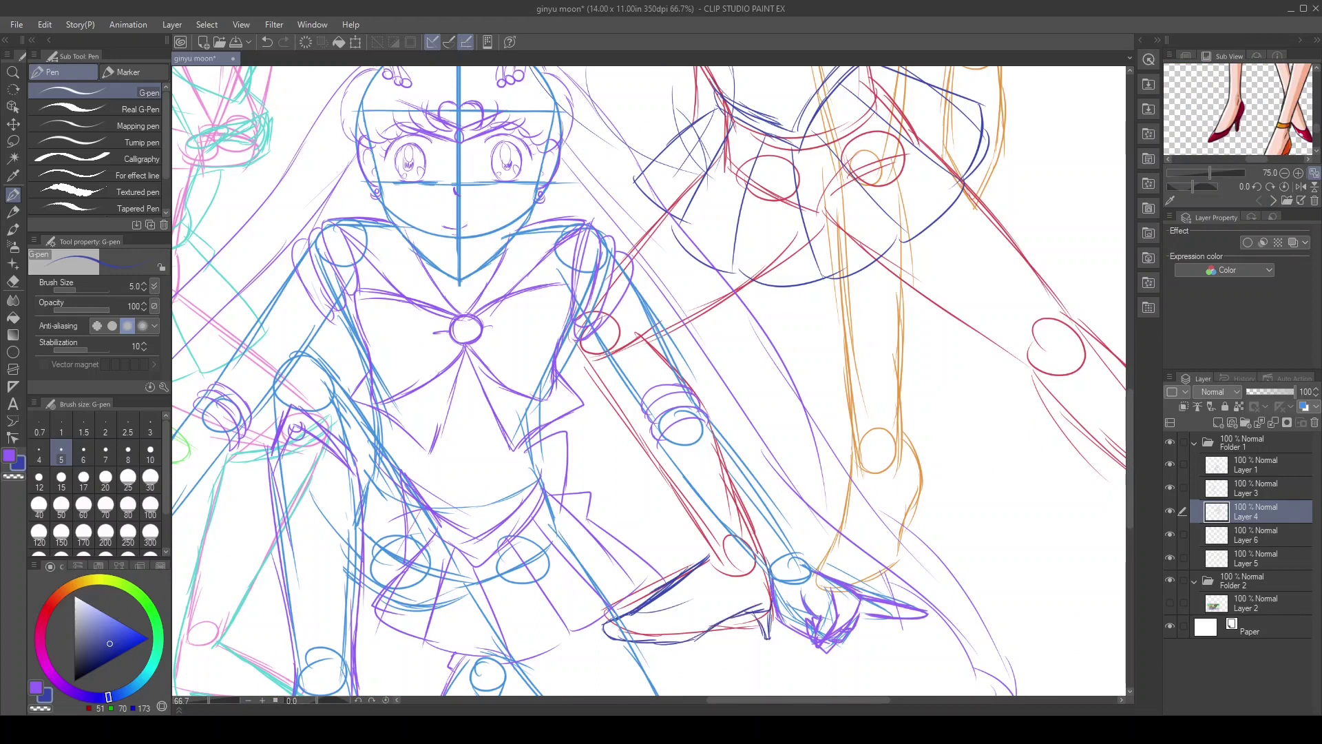
scroll(887, 700, right, 5)
drag(799, 585, 885, 604)
drag(871, 557, 887, 601)
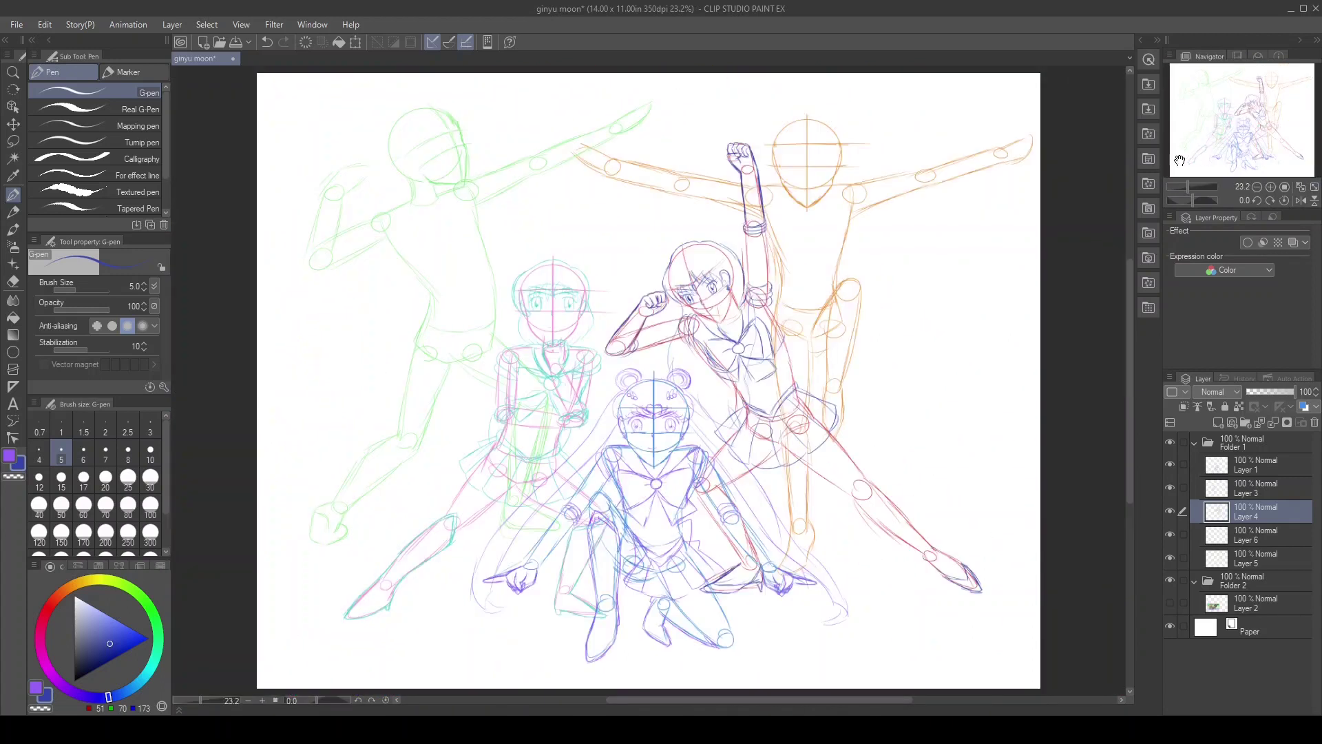
On the orange figure's layer, sketch large eyes, nose and smiling mouth in dark orange, using the blonde character's face as reference
click(1254, 558)
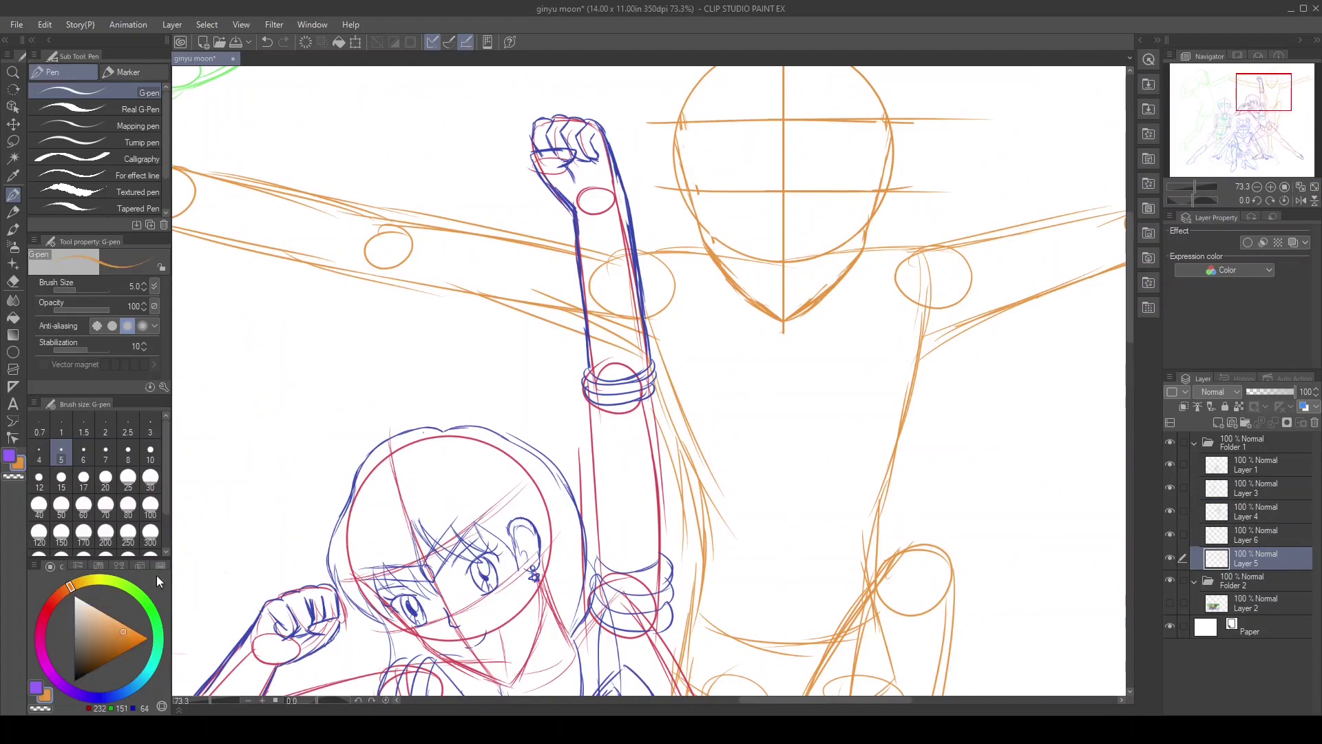
click(1239, 55)
click(1274, 200)
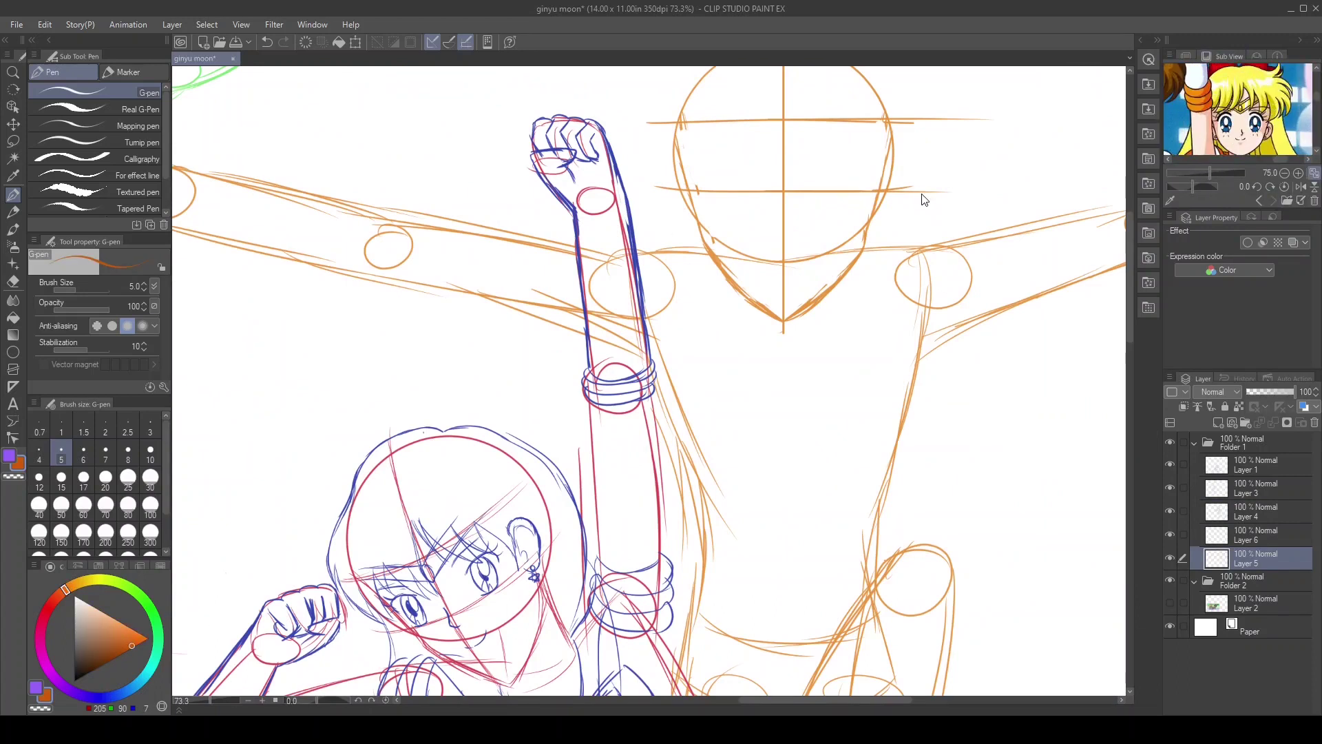
scroll(925, 199, down, 2)
scroll(925, 199, up, 5)
drag(748, 294, 832, 298)
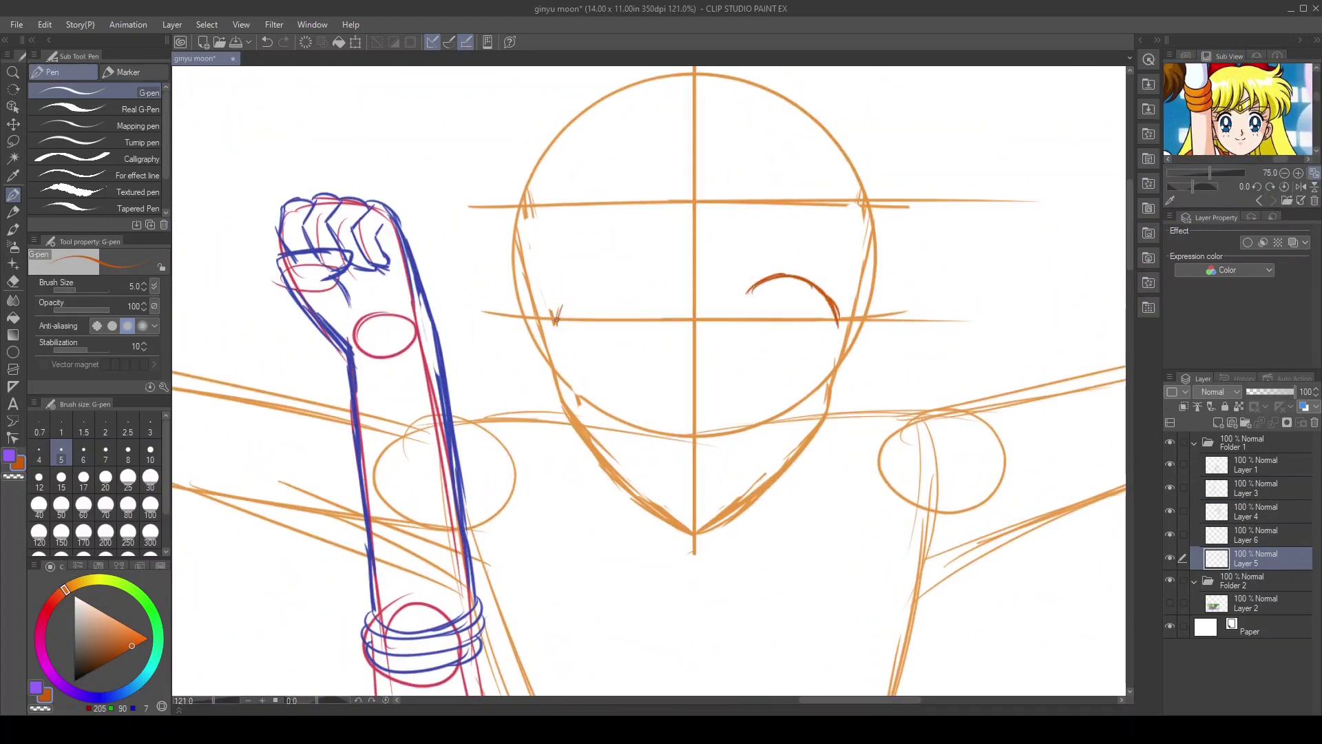
drag(557, 318, 660, 297)
drag(584, 363, 628, 361)
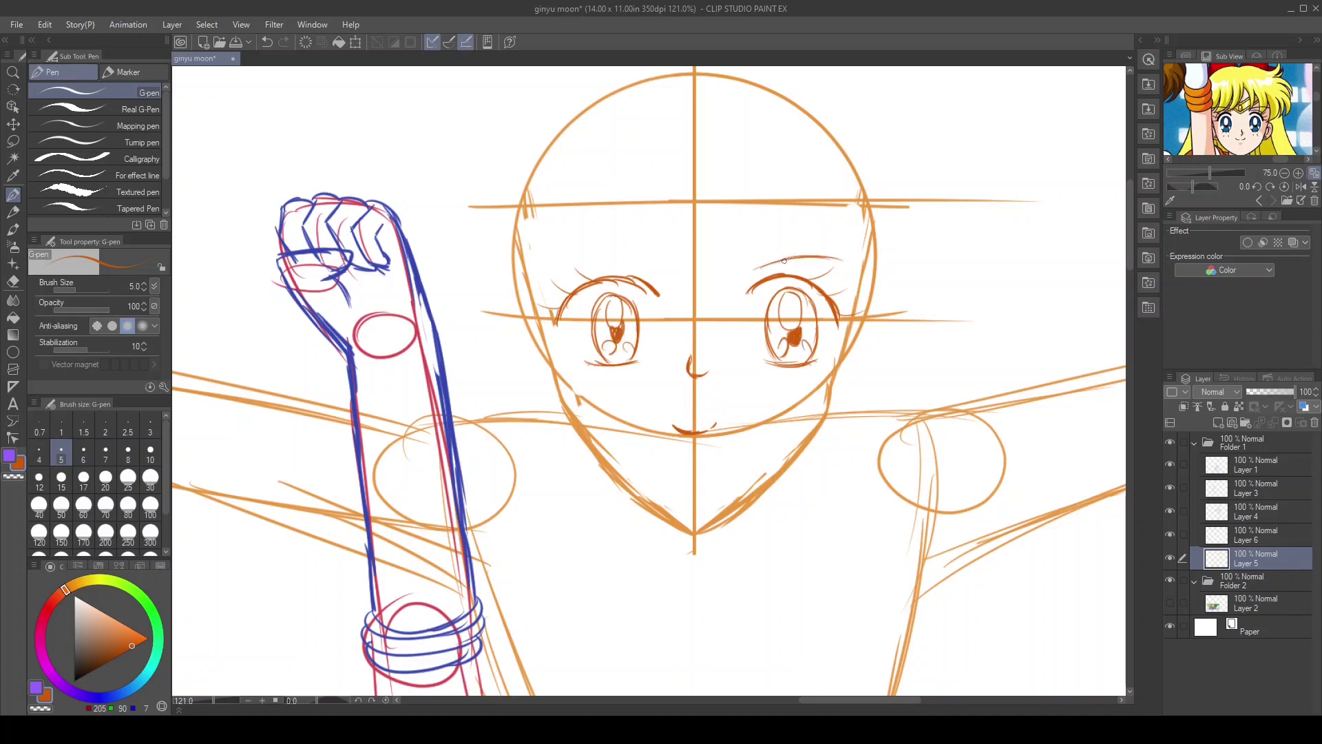
Sketch the orange figure's forehead tiara with a central gem, and the ears with small stud earrings
drag(520, 234, 692, 252)
drag(697, 249, 839, 232)
drag(523, 210, 685, 237)
drag(869, 205, 694, 251)
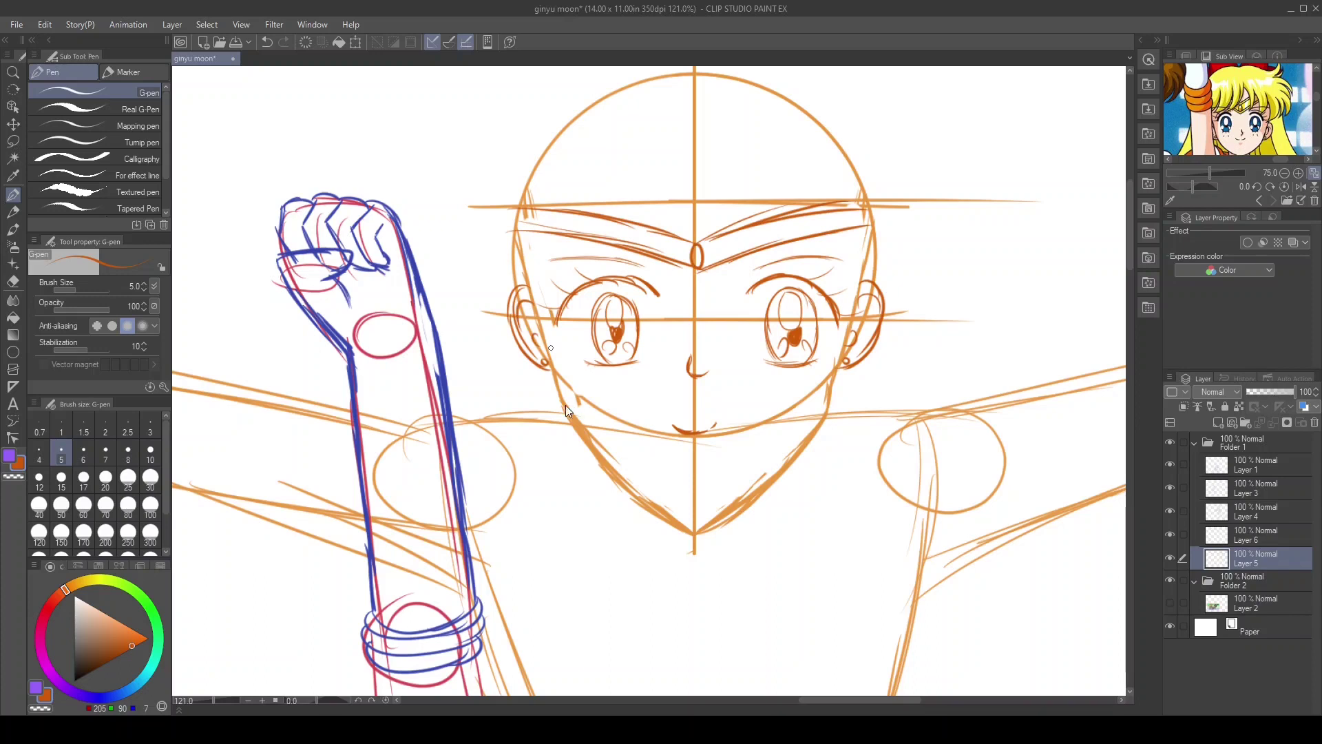
Sketch the orange figure's bangs from the centre of the forehead to the image-right temple, with a raised side tuft
drag(698, 187, 679, 251)
drag(699, 189, 710, 279)
drag(766, 197, 740, 303)
mouse_move(782, 185)
mouse_down()
mouse_move(834, 348)
mouse_move(869, 195)
mouse_up()
drag(823, 148, 878, 303)
drag(890, 177, 865, 313)
scroll(1118, 229, up, 2)
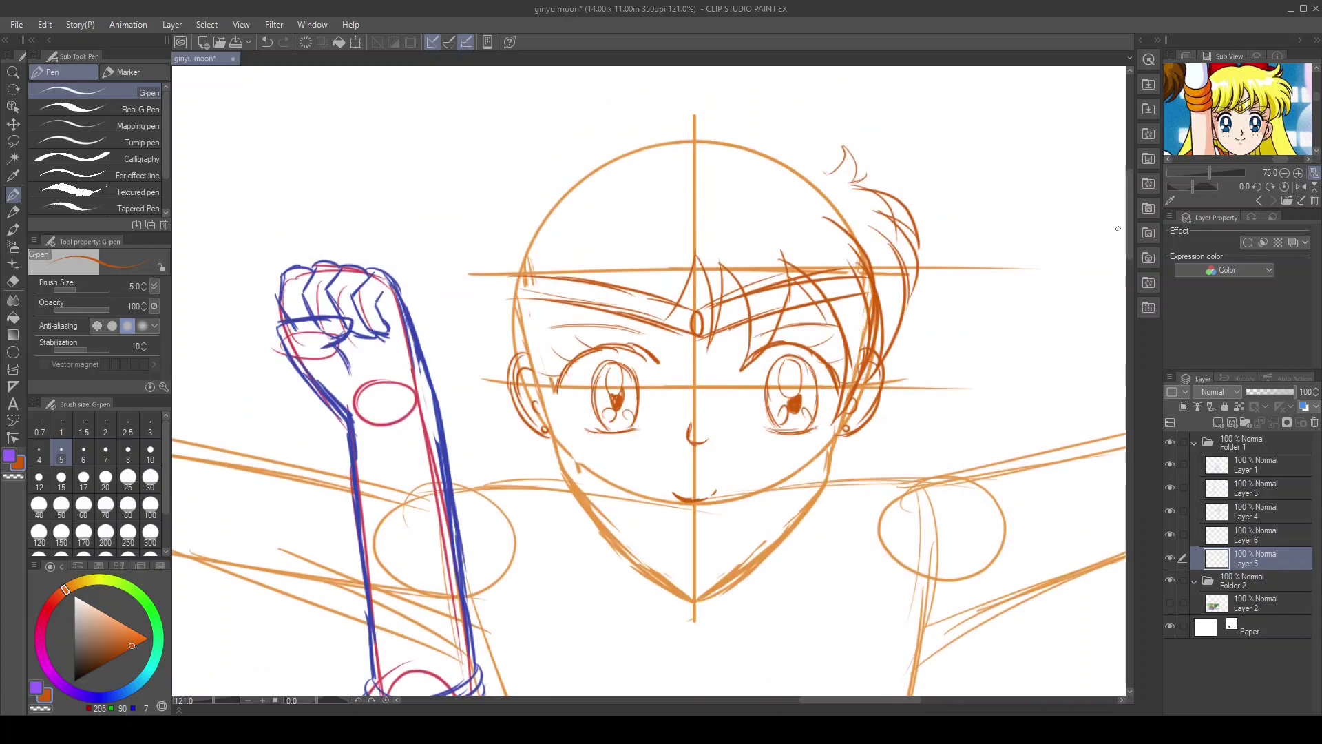
Outline the crown of the orange figure's hair and fill in the bangs and side locks on the image-left half
drag(680, 128, 617, 144)
drag(675, 126, 499, 355)
drag(651, 246, 628, 344)
drag(642, 253, 544, 395)
mouse_move(547, 256)
mouse_down()
mouse_move(517, 433)
mouse_move(474, 437)
mouse_up()
scroll(949, 387, down, 5)
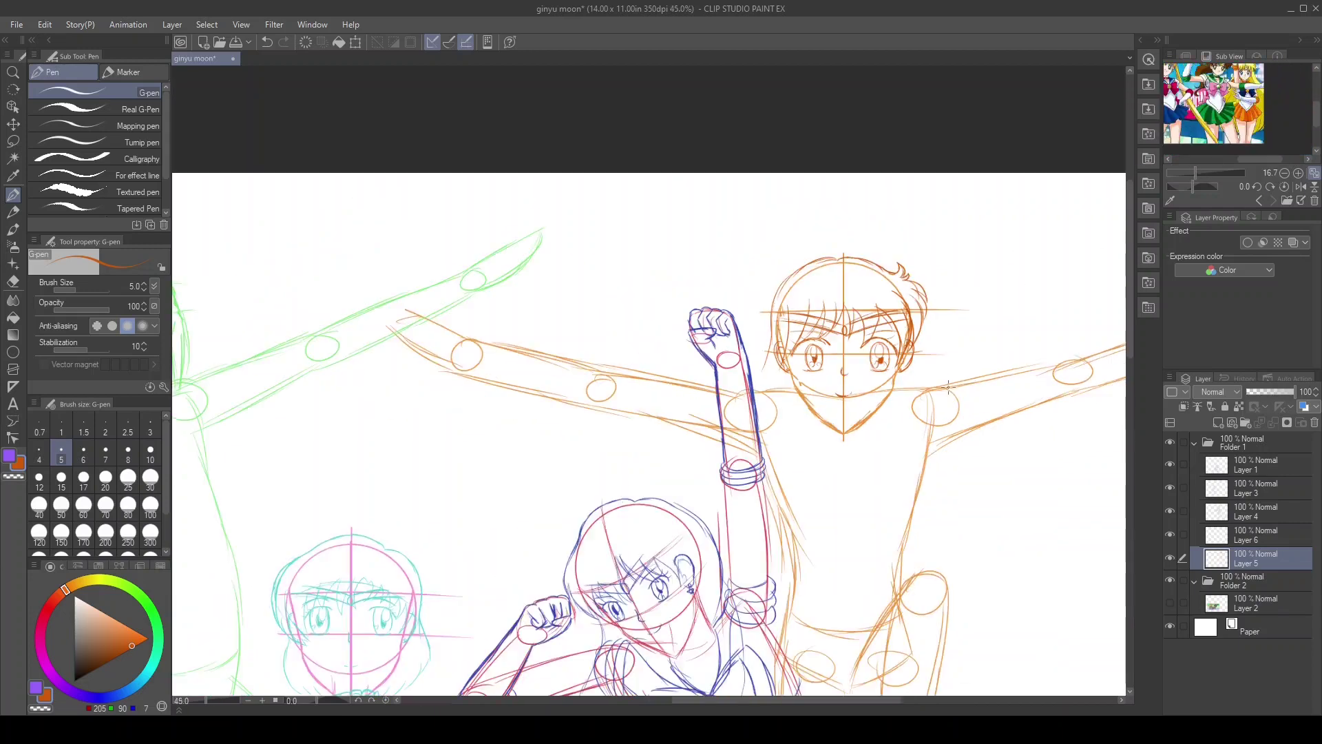
Sketch the orange figure's long loose hair sweeping out in wide curves on both sides of the body
drag(949, 387, 799, 206)
drag(596, 207, 499, 379)
drag(770, 153, 870, 387)
drag(795, 437, 733, 600)
drag(746, 544, 670, 605)
Sketch the V-shaped sailor collar and the rolled shoulder sleeves on the orange figure
scroll(757, 183, up, 3)
drag(698, 214, 597, 318)
drag(725, 196, 645, 310)
drag(484, 223, 659, 310)
drag(823, 200, 792, 331)
drag(482, 245, 486, 317)
drag(475, 207, 434, 307)
Sketch the orange figure's large chest bow with a heart-shaped brooch and two hanging ribbon tails
drag(644, 307, 771, 265)
drag(809, 265, 765, 358)
drag(662, 372, 757, 421)
mouse_move(634, 303)
mouse_down()
mouse_move(520, 282)
mouse_move(610, 291)
mouse_up()
mouse_move(647, 365)
mouse_down()
mouse_move(508, 426)
mouse_move(604, 459)
mouse_up()
drag(648, 364, 706, 482)
Sketch the V-shaped waistband and pleated skirt over the orange figure's hips
scroll(1097, 312, down, 5)
mouse_move(555, 296)
mouse_down()
mouse_move(619, 365)
mouse_move(740, 303)
mouse_up()
drag(665, 396, 752, 331)
drag(606, 383, 583, 507)
drag(656, 399, 649, 575)
drag(682, 398, 701, 544)
drag(711, 444, 681, 475)
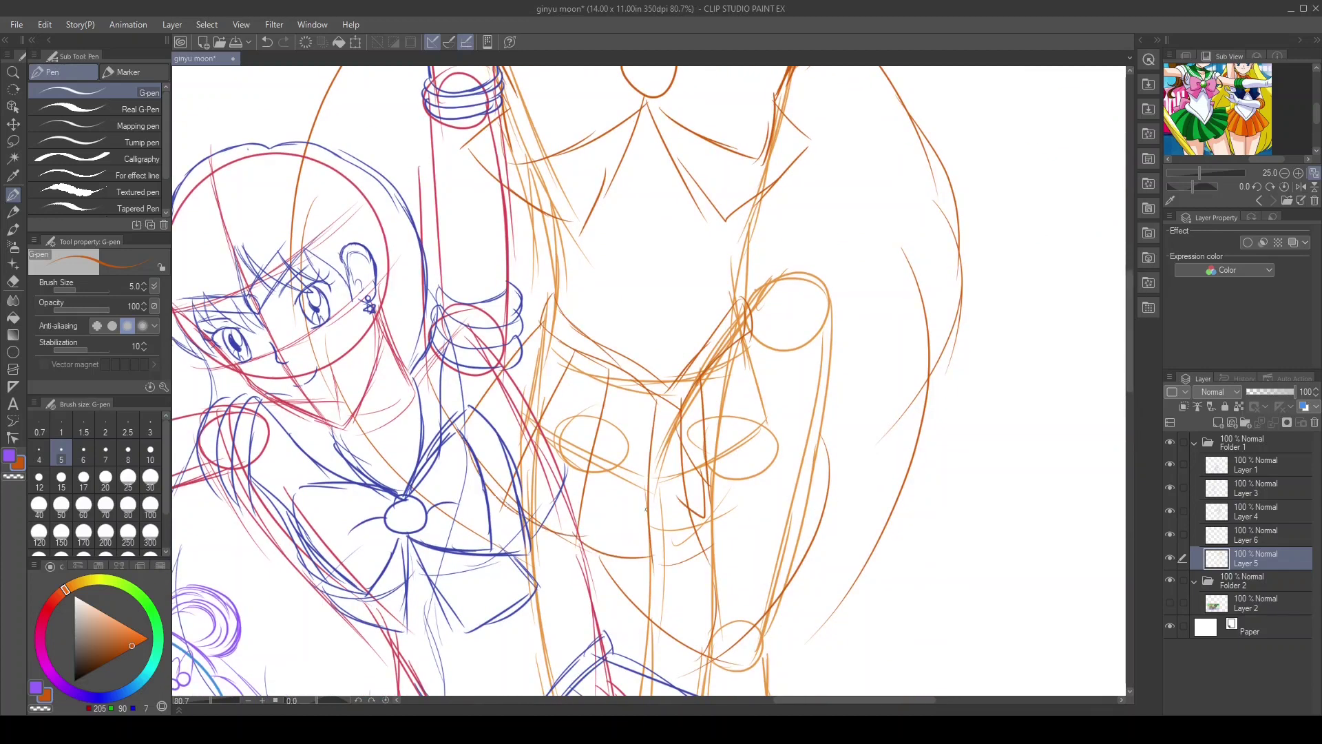
Sketch rolled glove cuffs around the elbows of both of the orange figure's outstretched arms
scroll(646, 508, up, 6)
scroll(646, 508, right, 4)
drag(830, 246, 848, 318)
drag(814, 252, 812, 318)
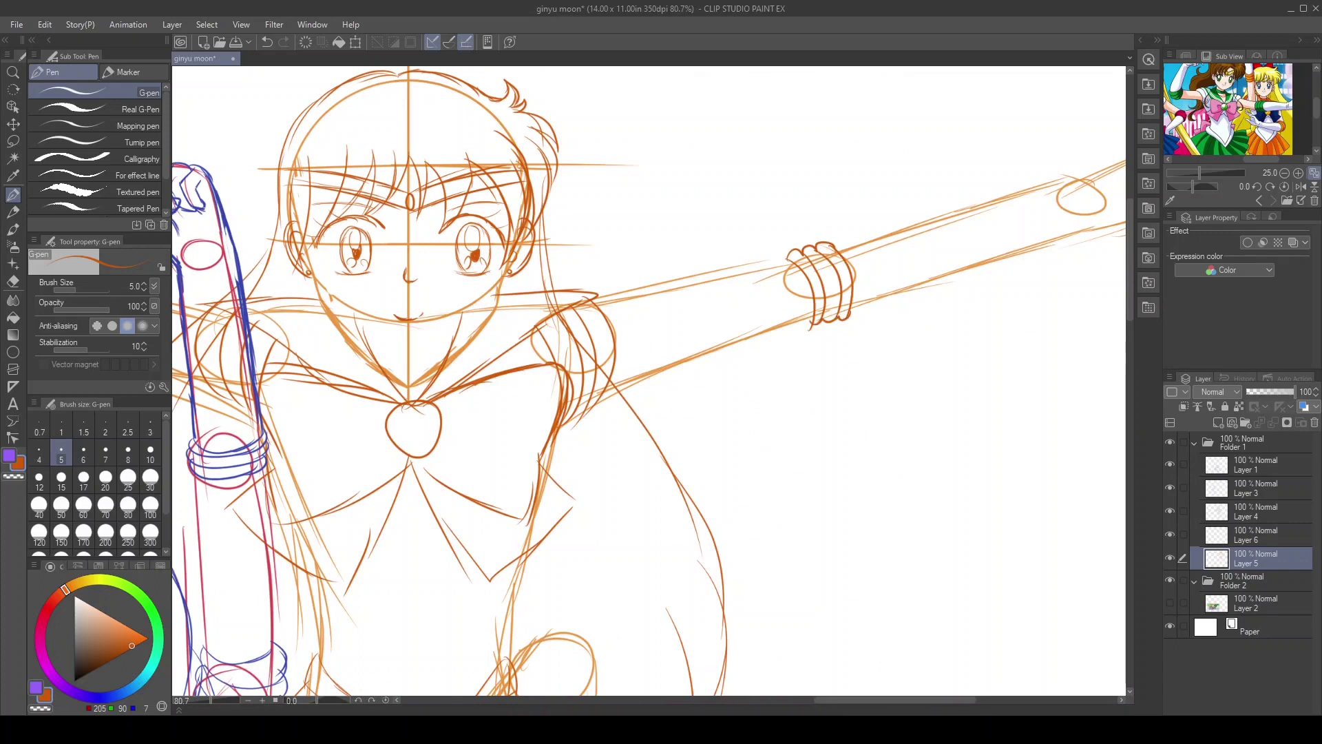
scroll(442, 273, left, 4)
drag(405, 260, 389, 340)
drag(417, 269, 403, 347)
scroll(912, 289, right, 4)
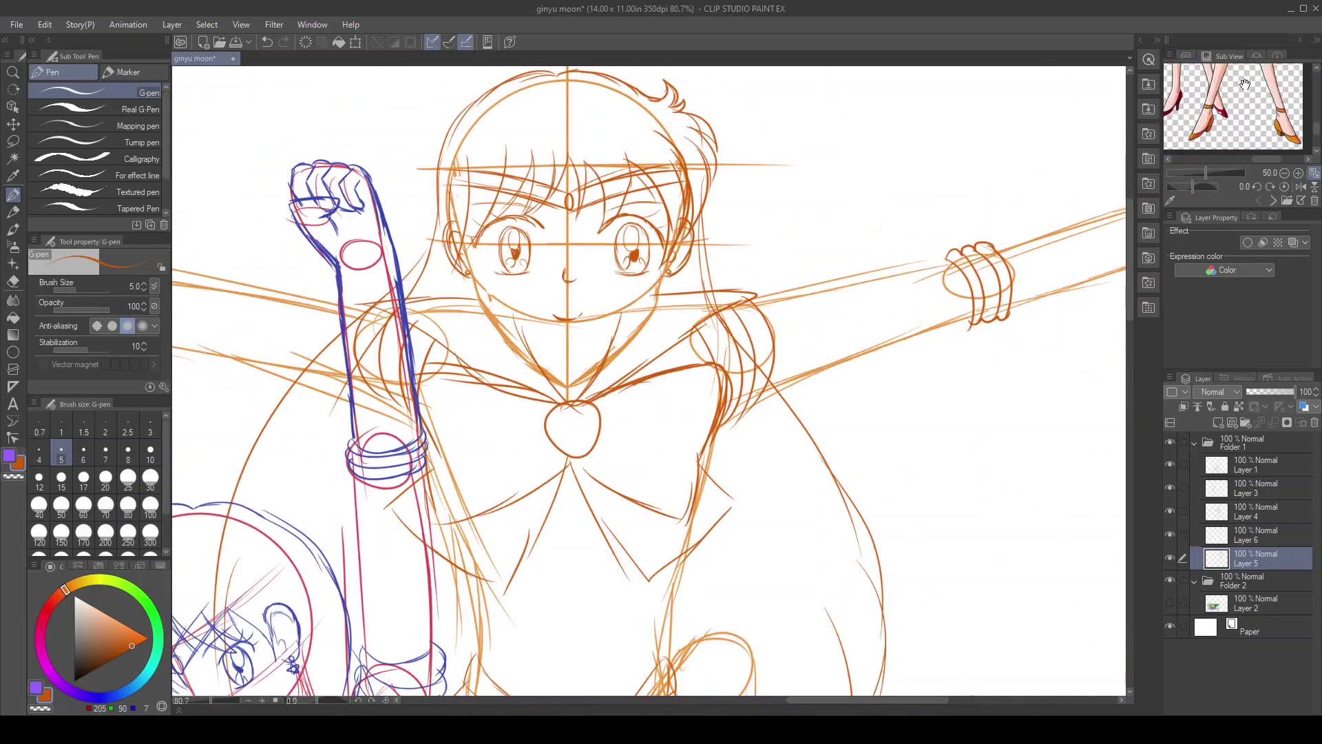
Sketch a pointed shoe with a V-shaped opening and an ankle strap on the orange figure's raised foot
scroll(617, 396, down, 5)
drag(618, 396, 672, 525)
drag(614, 398, 598, 539)
drag(724, 391, 672, 529)
drag(598, 498, 664, 623)
drag(733, 381, 664, 623)
drag(616, 321, 717, 306)
drag(624, 268, 708, 289)
drag(713, 287, 622, 311)
Sketch a high-heeled shoe with an ankle strap on the orange figure's standing foot
scroll(398, 530, down, 5)
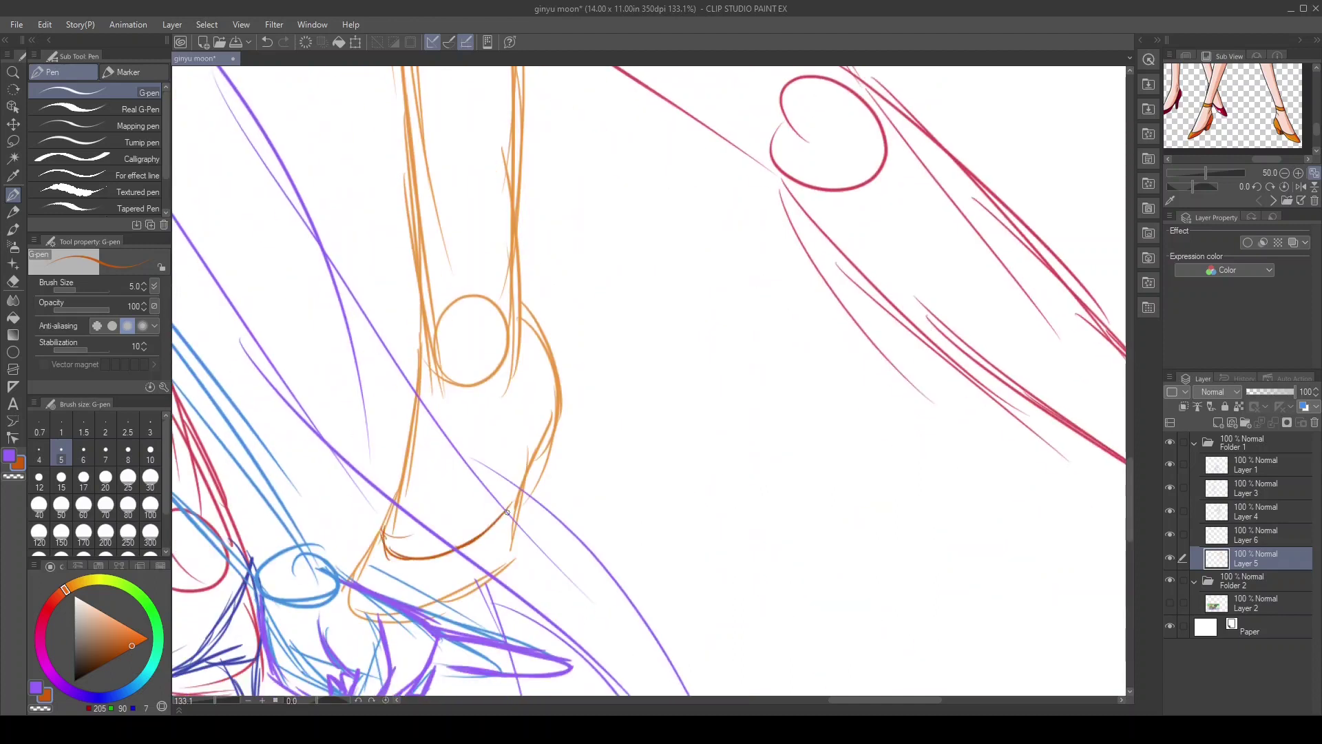
drag(555, 445, 562, 492)
drag(381, 532, 513, 571)
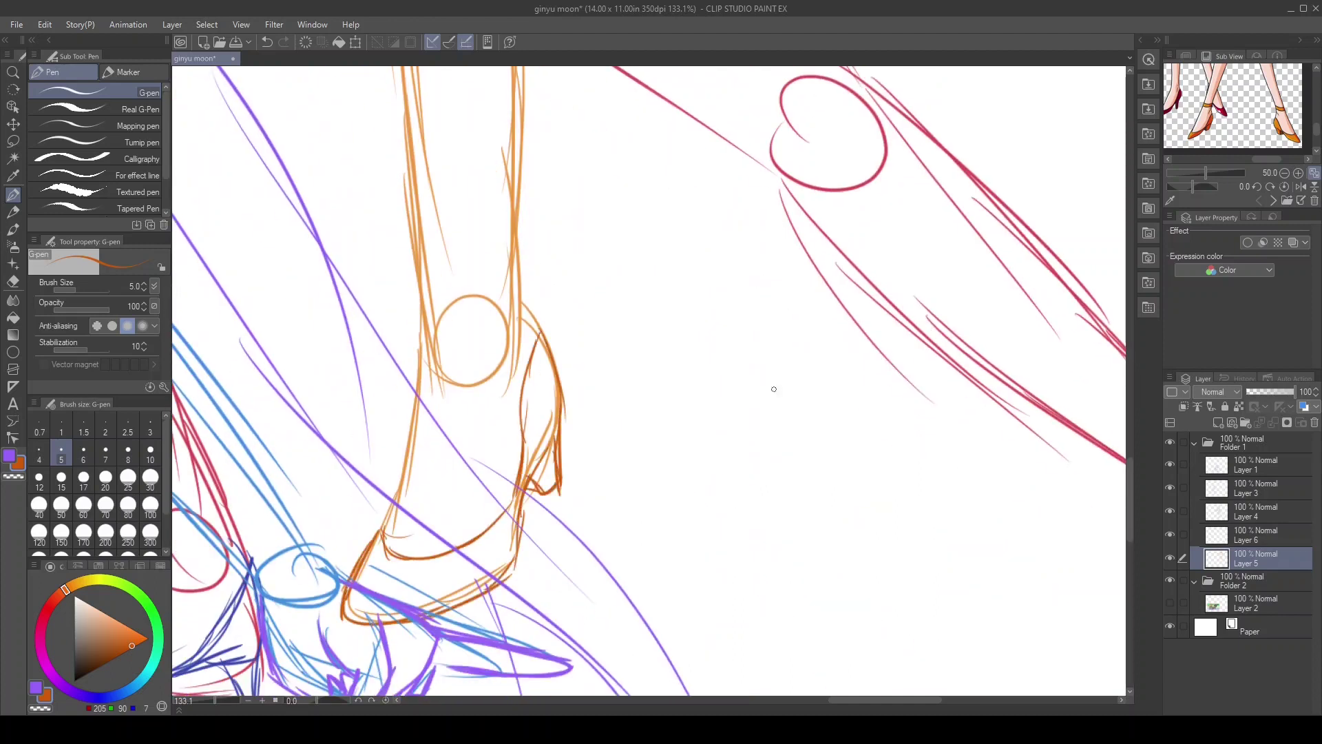
drag(409, 296, 520, 288)
Show the anime reference image on Layer 2 and move it up behind the upper figures
key(ctrl+0)
click(1170, 603)
click(1254, 603)
key(k)
drag(638, 504, 761, 294)
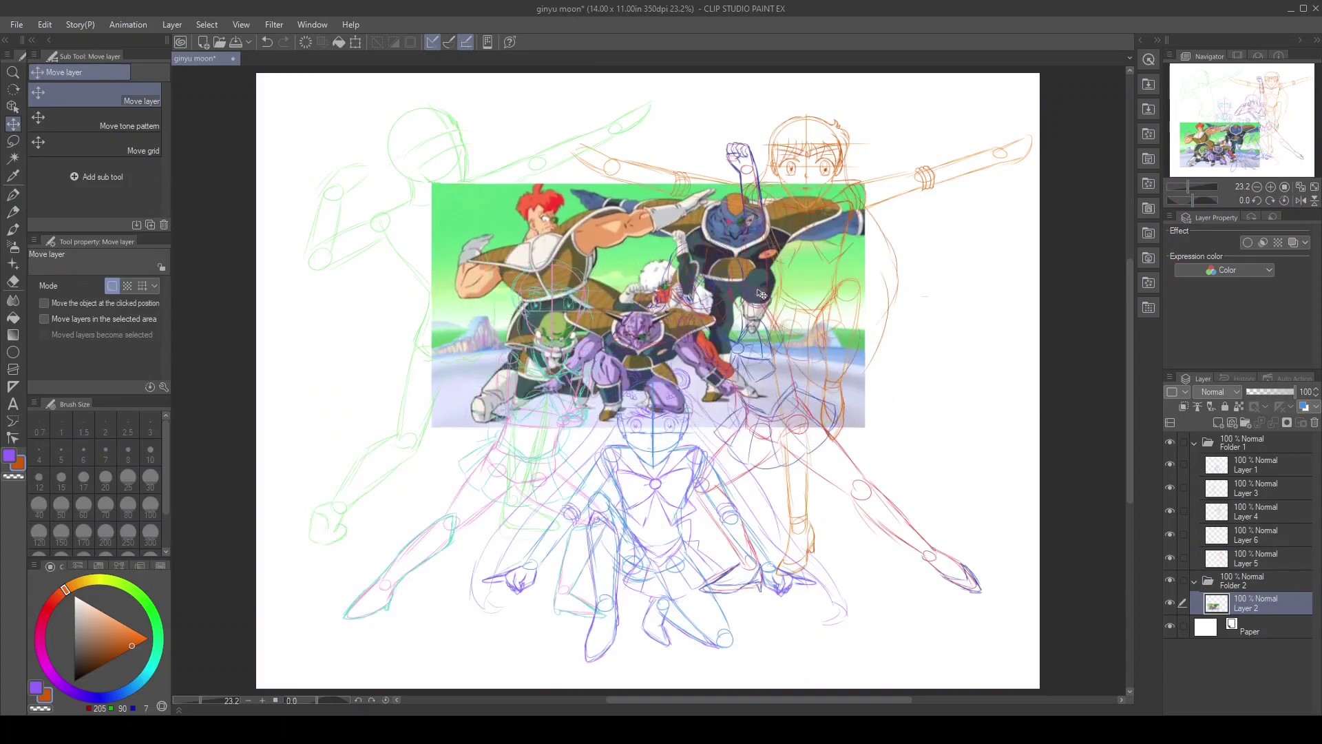
On the orange figure's layer, sketch the open hand with straight fingers and thumb at the end of the image-left arm
scroll(579, 137, up, 6)
click(1253, 558)
key(p)
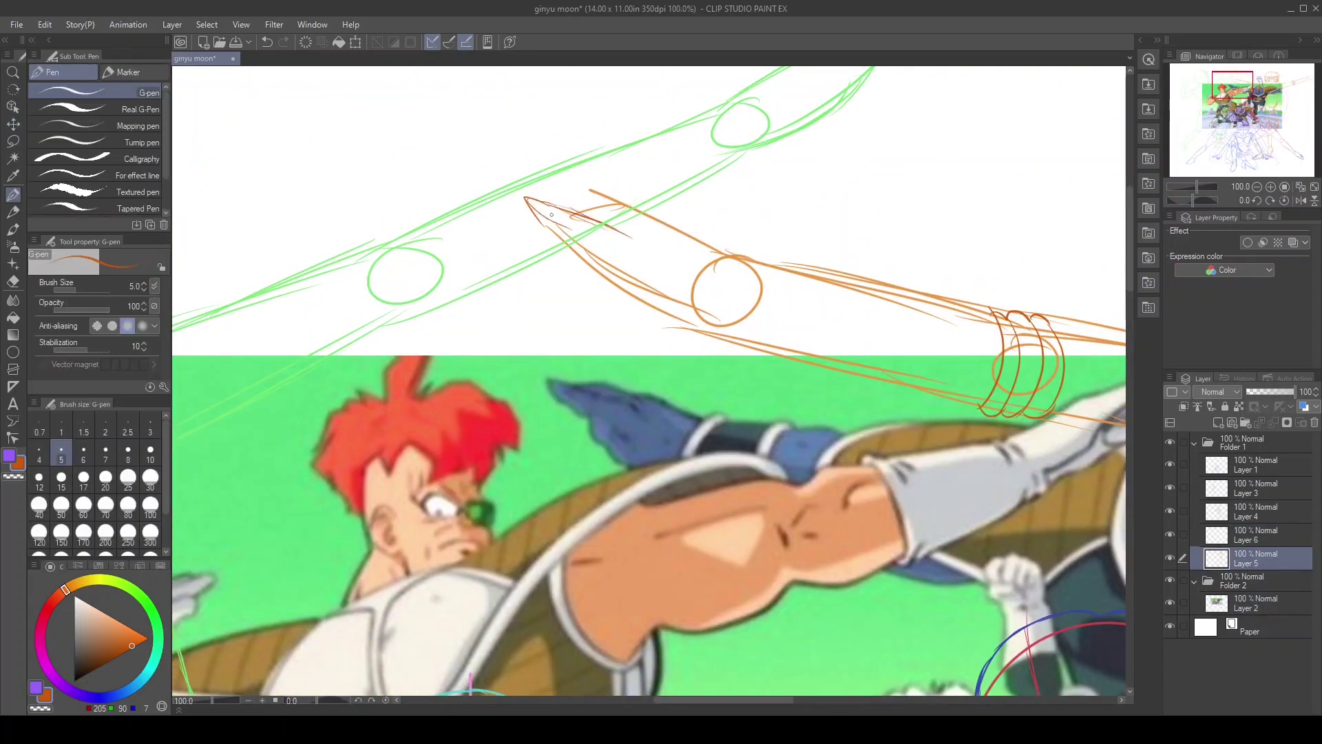
drag(578, 256, 687, 319)
drag(561, 266, 691, 320)
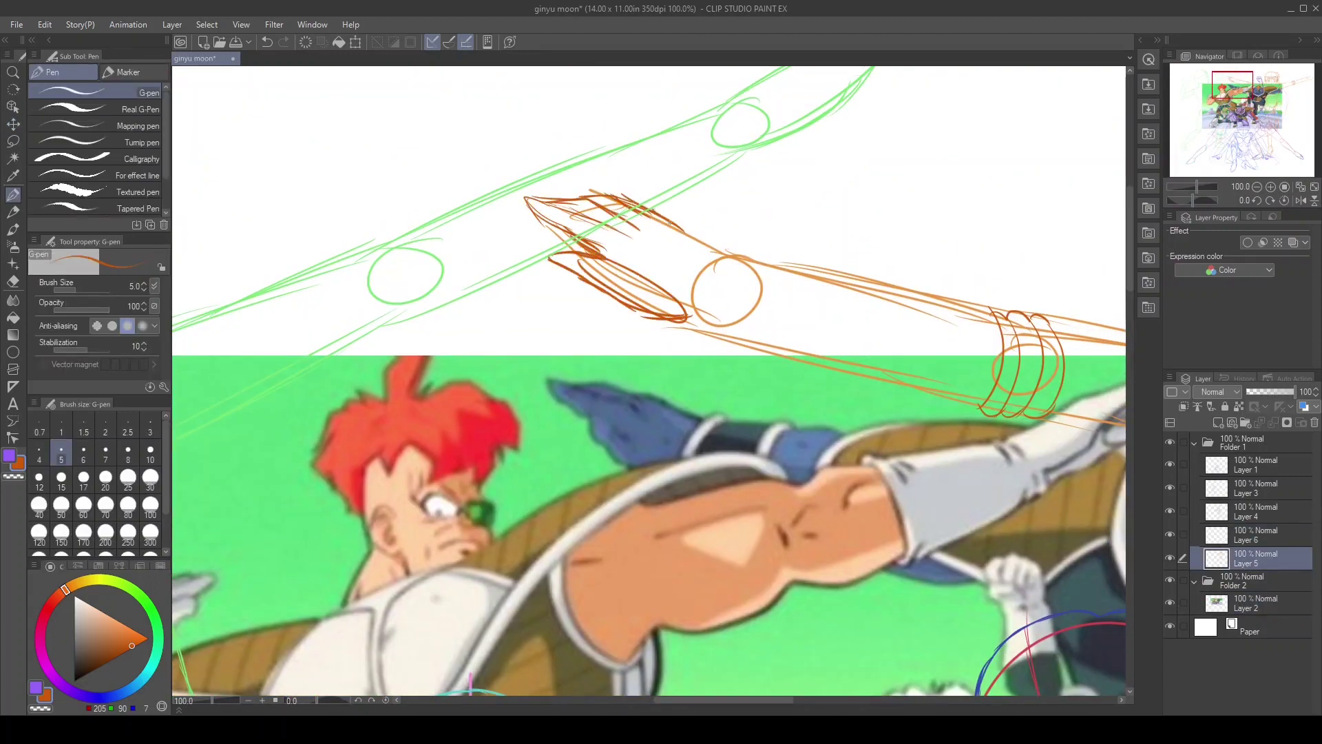
Duplicate the orange hand, mirror it horizontally onto the end of the opposite arm, and merge the copy into Layer 5
click(14, 140)
drag(520, 189, 531, 196)
key(ctrl+c)
key(ctrl+v)
key(ctrl+t)
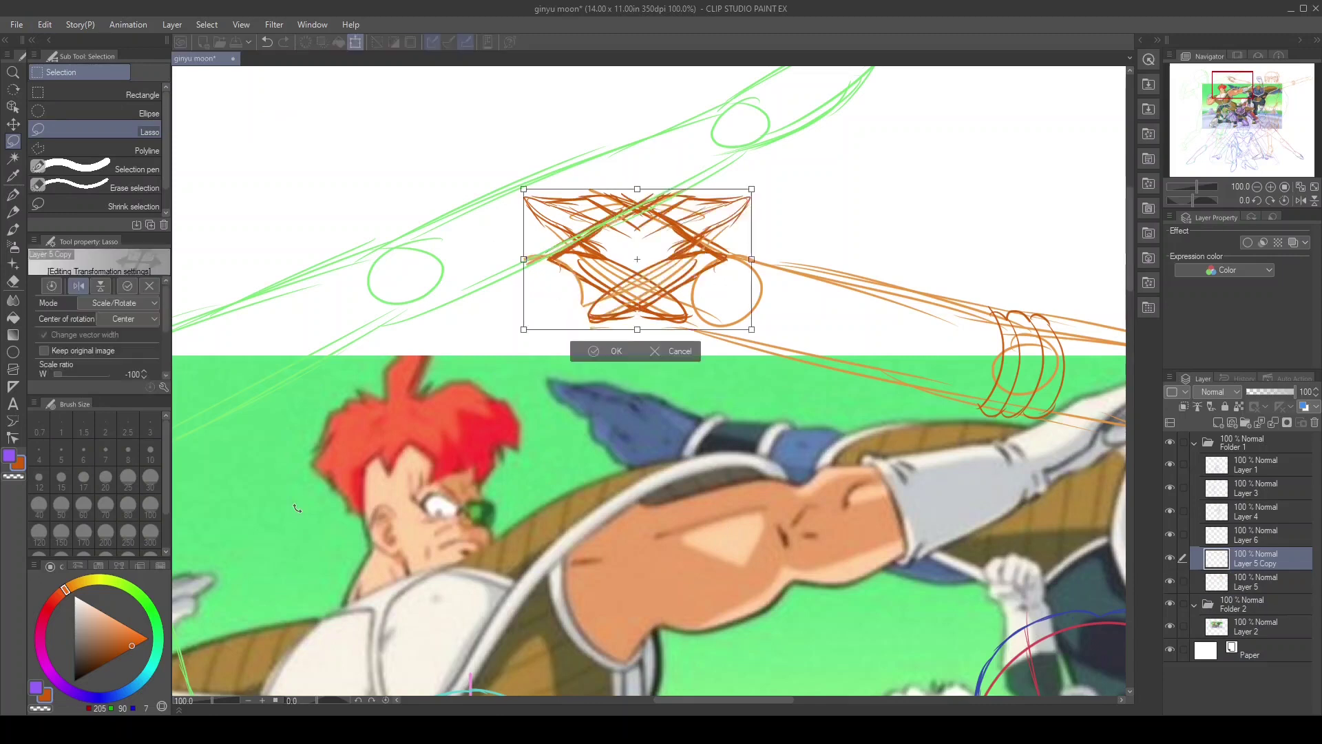
click(78, 286)
mouse_move(694, 615)
mouse_down()
mouse_move(939, 354)
mouse_move(932, 294)
mouse_up()
key(Return)
key(ctrl+e)
key(ctrl+0)
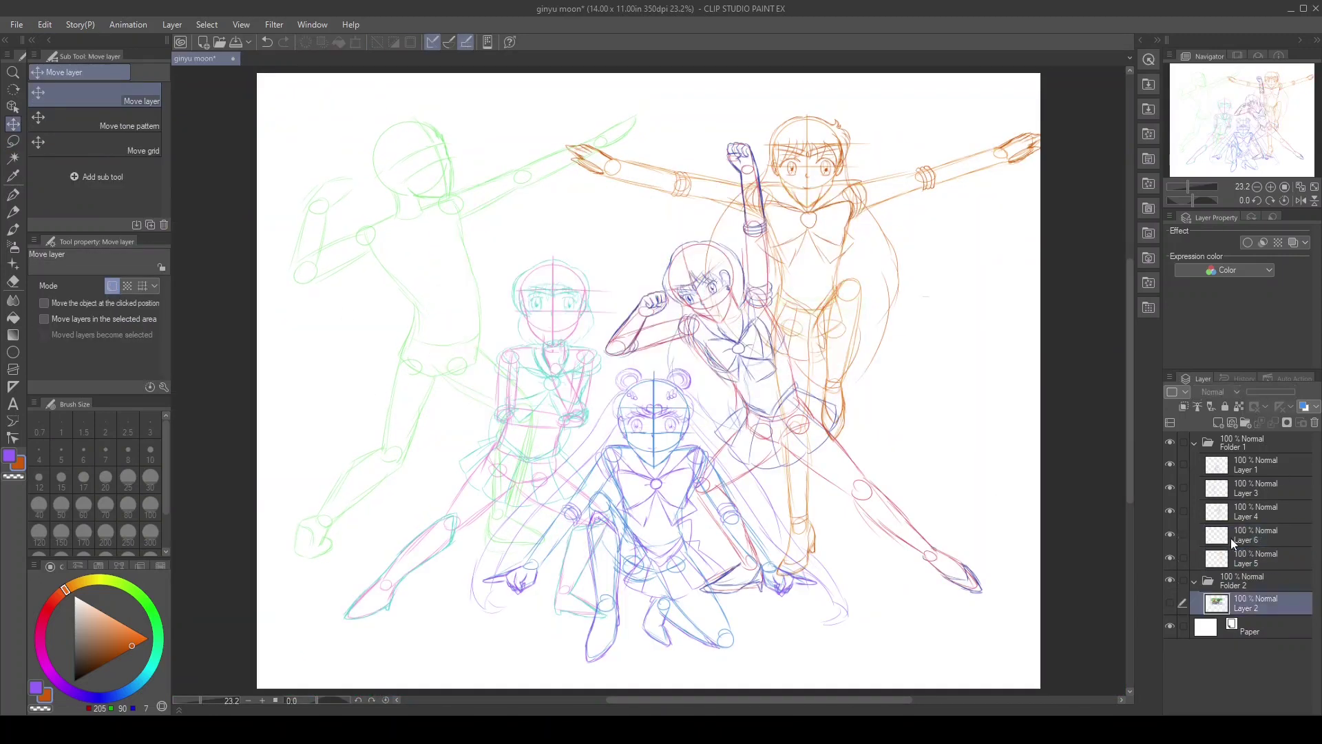
Select the green figure's hips and legs on Layer 6 and enlarge them to about 106%
mouse_move(336, 355)
mouse_down()
mouse_move(518, 334)
mouse_move(358, 310)
mouse_up()
key(ctrl+t)
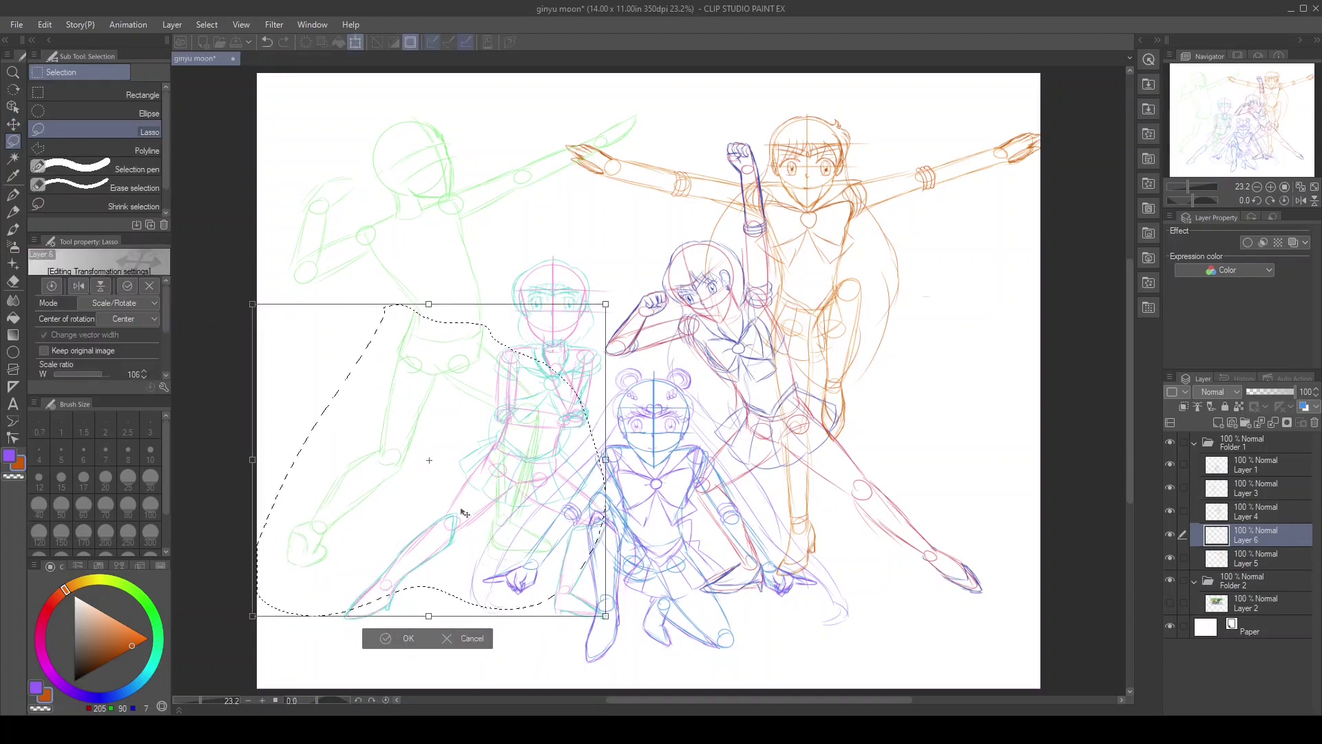
key(Return)
Sketch the green figure's face in dark green with an open eye, a wink, eyebrows, a smile and an ear with a flower earring
key(p)
click(150, 637)
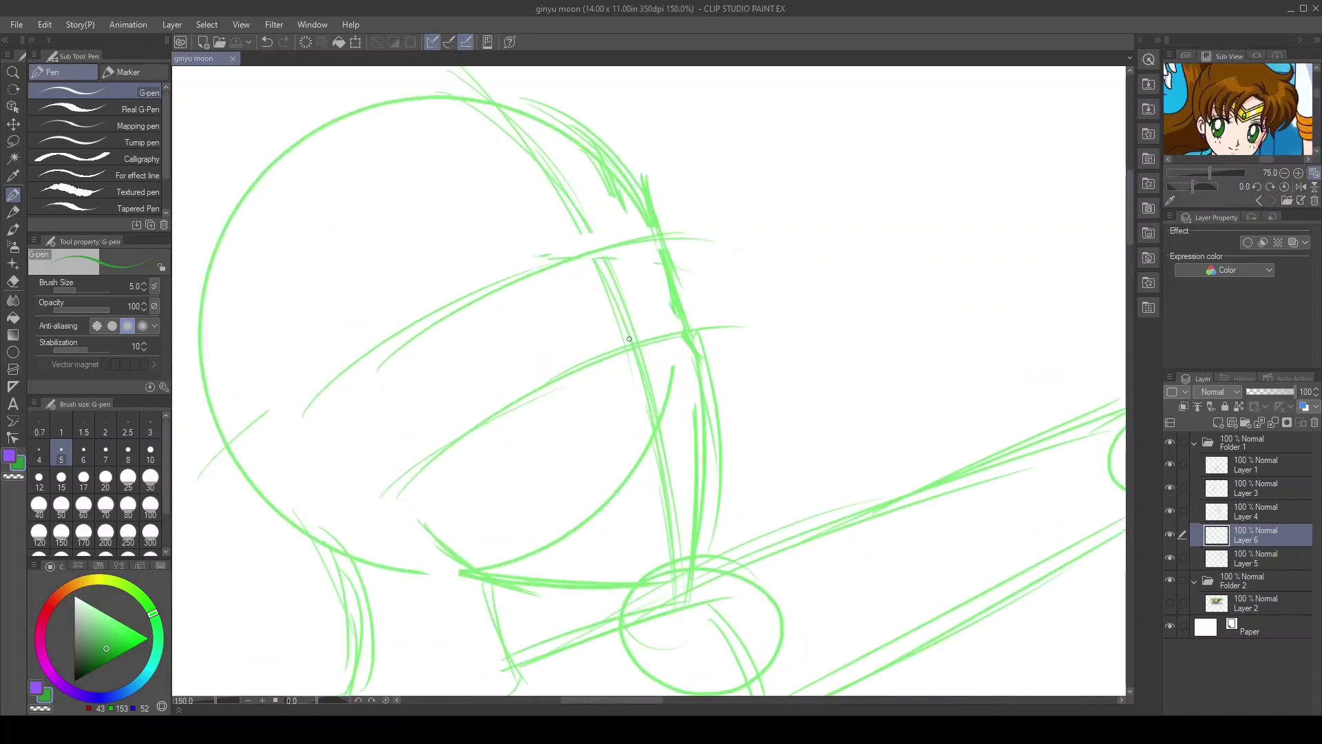
drag(620, 321, 647, 368)
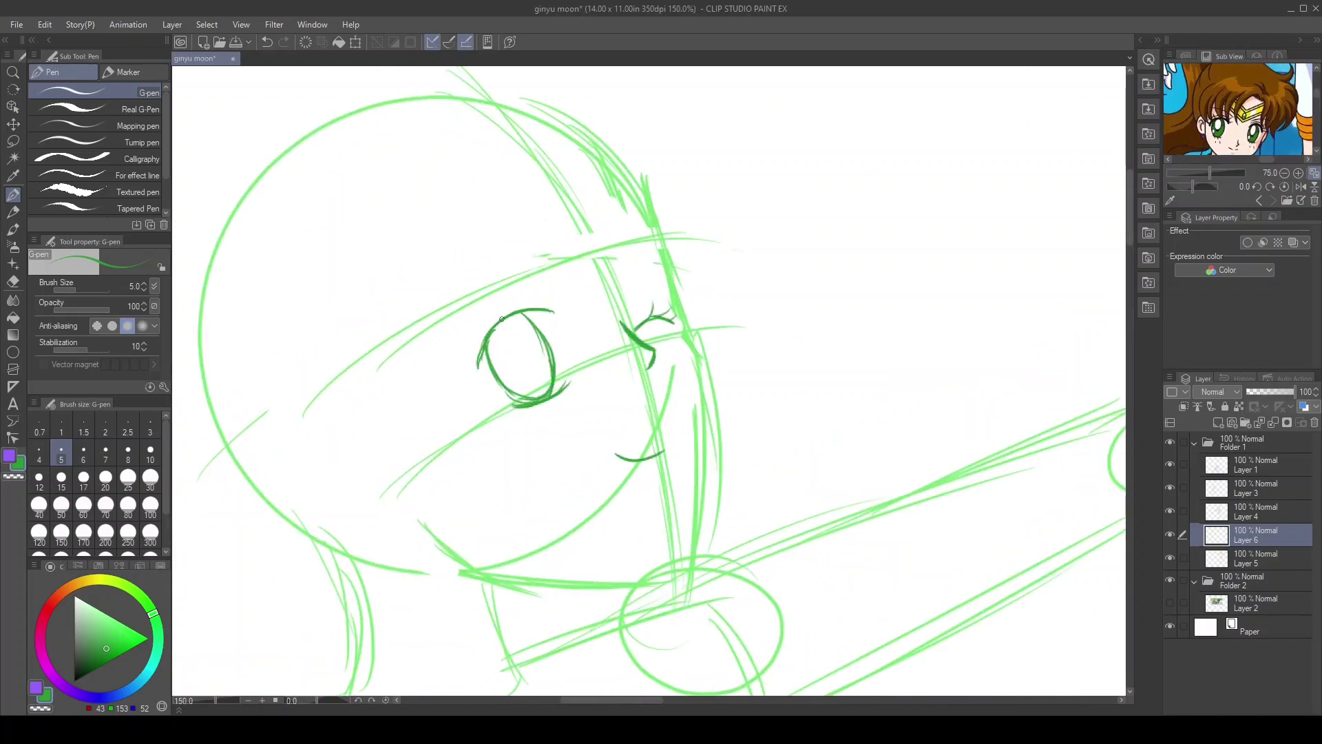
drag(620, 279, 660, 248)
drag(516, 319, 534, 358)
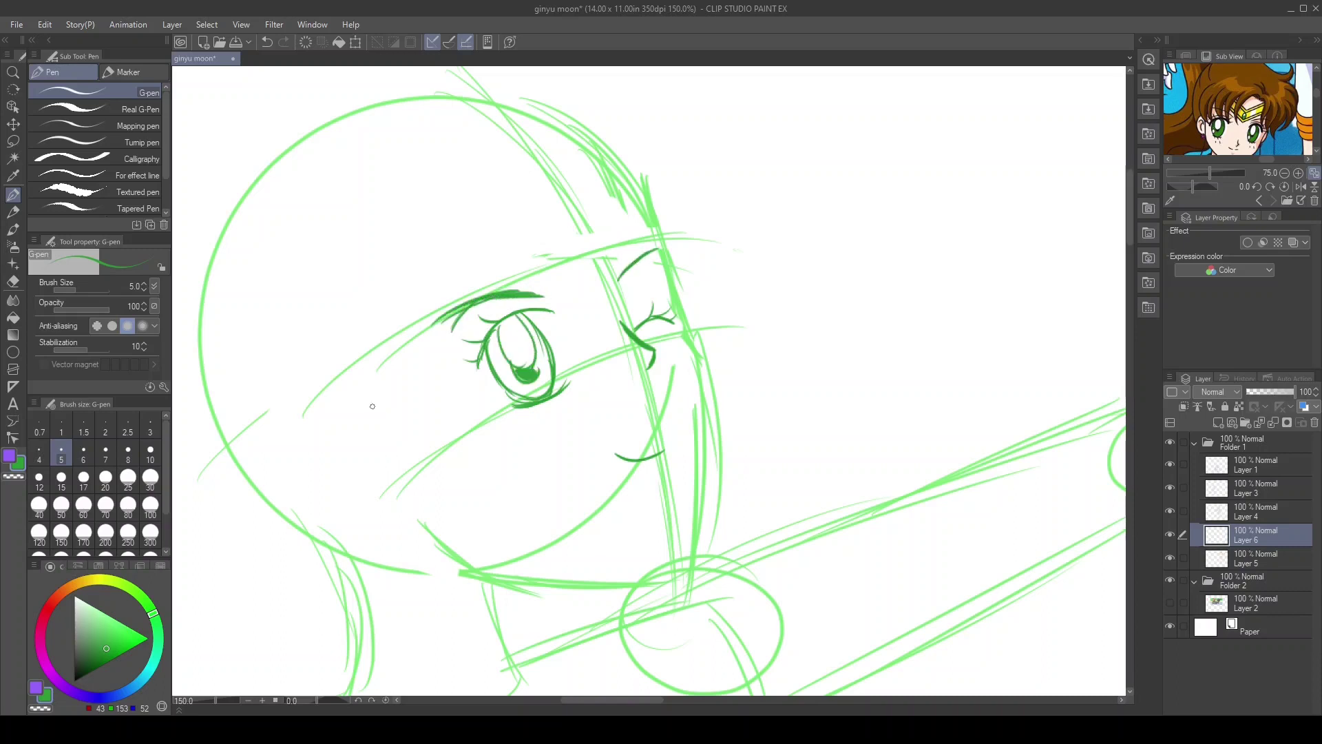
drag(365, 399, 406, 457)
drag(362, 407, 336, 436)
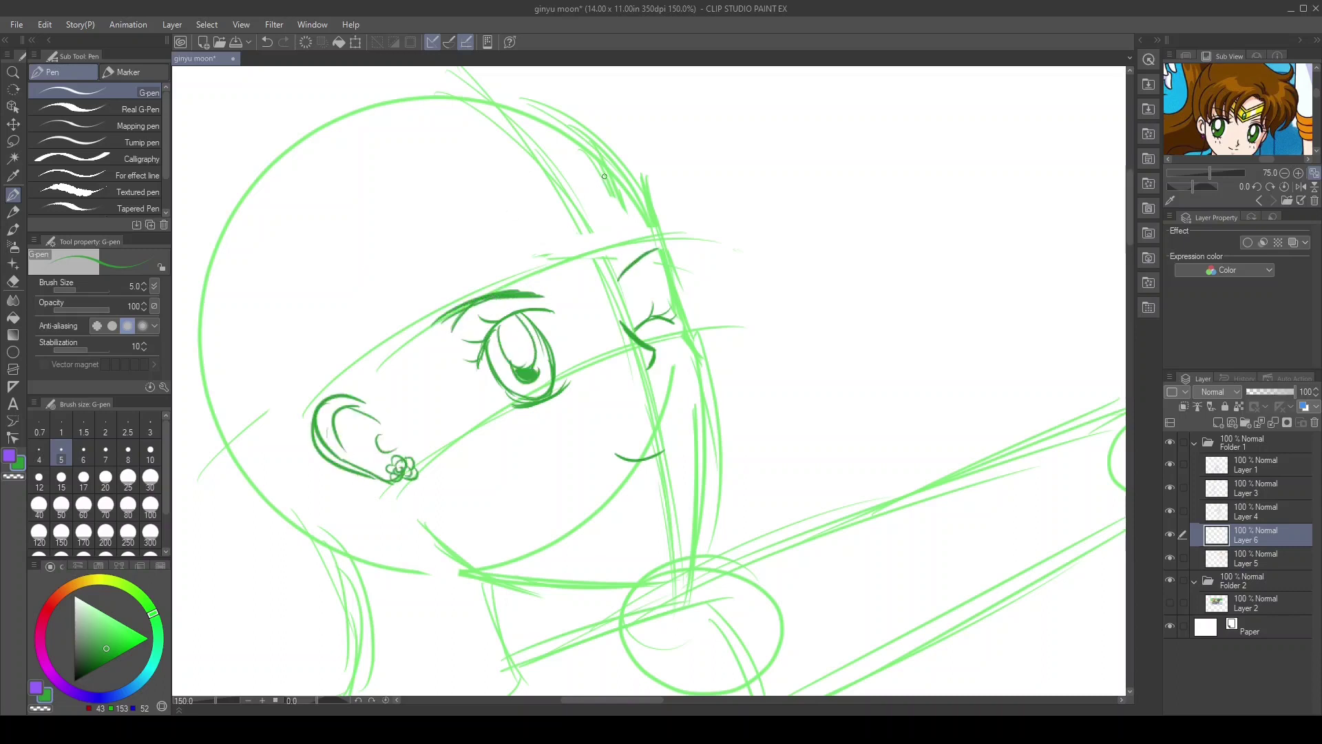
Sketch the green figure's pointed bangs across the forehead and down towards the ear
drag(551, 157, 579, 272)
drag(575, 176, 623, 313)
drag(534, 172, 571, 337)
mouse_move(510, 182)
mouse_down()
mouse_move(571, 324)
mouse_move(496, 318)
mouse_up()
drag(419, 258, 483, 431)
drag(337, 267, 429, 445)
drag(372, 313, 433, 448)
Sketch the curled tuft at the crown and the front lock sweeping over the green figure's winking eye
drag(535, 66, 529, 95)
mouse_move(553, 69)
mouse_down()
mouse_move(553, 188)
mouse_move(719, 324)
mouse_up()
drag(665, 296, 704, 417)
Outline the top and back of the green figure's hair down to short strands at the nape
mouse_move(205, 365)
mouse_down()
mouse_move(324, 236)
mouse_move(545, 203)
mouse_up()
scroll(378, 207, down, 3)
drag(344, 310, 442, 271)
mouse_move(352, 281)
mouse_down()
mouse_move(324, 363)
mouse_move(453, 530)
mouse_up()
drag(474, 451, 486, 520)
drag(451, 530, 485, 506)
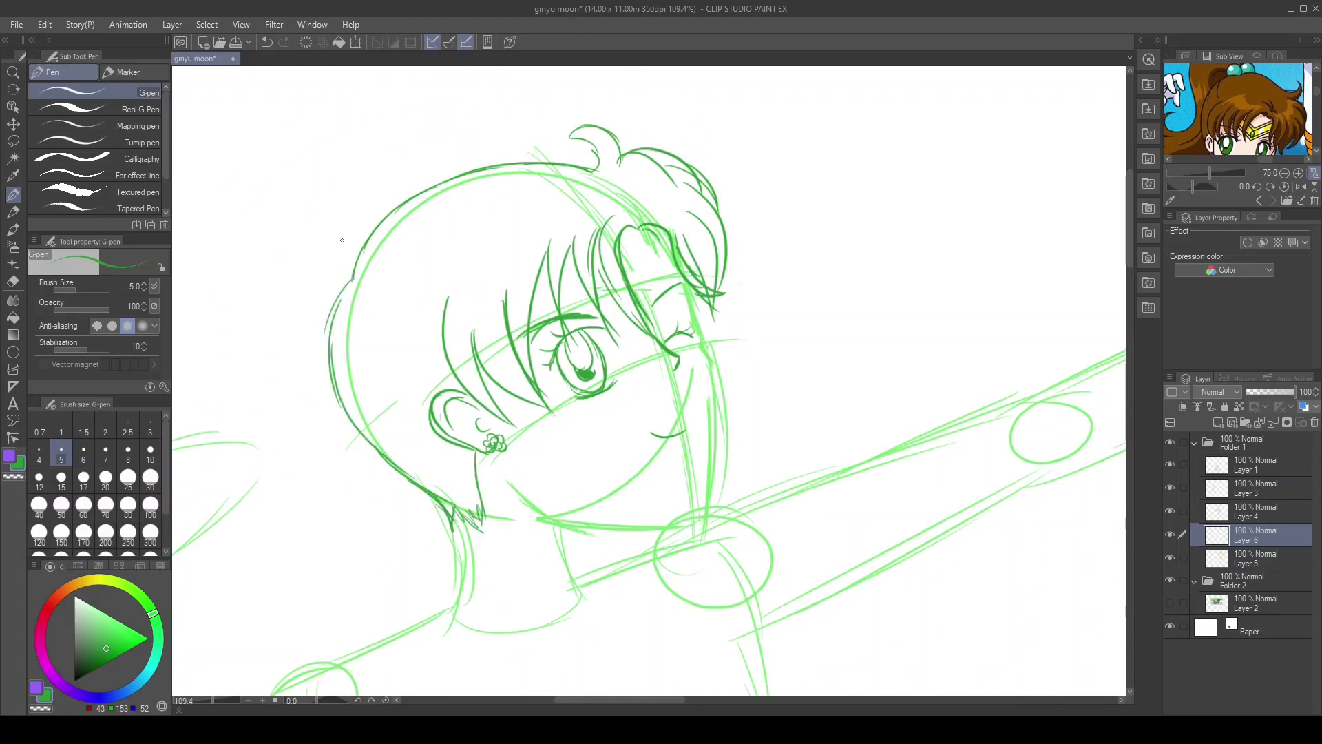
Sketch the green figure's long wavy ponytail from the back of the head down past the shoulder
drag(342, 240, 265, 239)
scroll(606, 246, down, 2)
scroll(1232, 111, down, 2)
scroll(452, 334, down, 2)
drag(411, 160, 432, 306)
drag(572, 207, 650, 351)
mouse_move(678, 355)
mouse_down()
mouse_move(640, 458)
mouse_move(685, 593)
mouse_up()
mouse_move(438, 304)
mouse_down()
mouse_move(535, 487)
mouse_move(589, 637)
mouse_up()
Extend the green figure's ponytail with wavy lower strands beside the torso, and undo the last stroke
scroll(585, 620, down, 5)
drag(674, 365, 665, 508)
mouse_move(575, 424)
mouse_down()
mouse_move(675, 609)
mouse_move(647, 624)
mouse_up()
drag(518, 380, 575, 532)
key(ctrl+z)
Sketch the broad square sailor collar with a double lower edge across the green figure's back
scroll(620, 482, up, 3)
mouse_move(637, 320)
mouse_down()
mouse_move(823, 274)
mouse_move(800, 454)
mouse_up()
drag(514, 382, 699, 484)
drag(829, 331, 850, 474)
drag(557, 506, 848, 469)
drag(541, 401, 552, 510)
drag(554, 513, 847, 475)
Sketch rolled sleeves at both of the green figure's shoulders and a glove cuff around the bent arm's elbow
drag(832, 267, 847, 373)
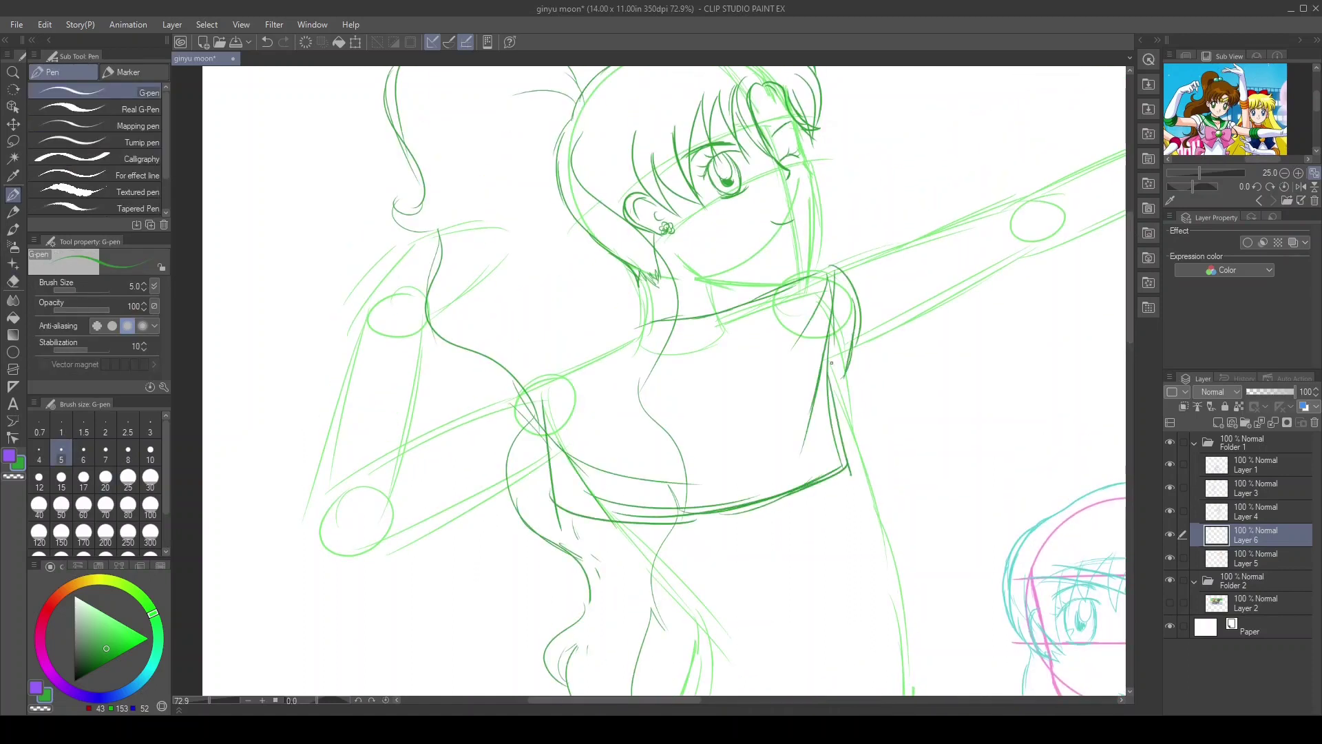
drag(525, 383, 511, 475)
drag(397, 458, 392, 520)
drag(308, 548, 396, 513)
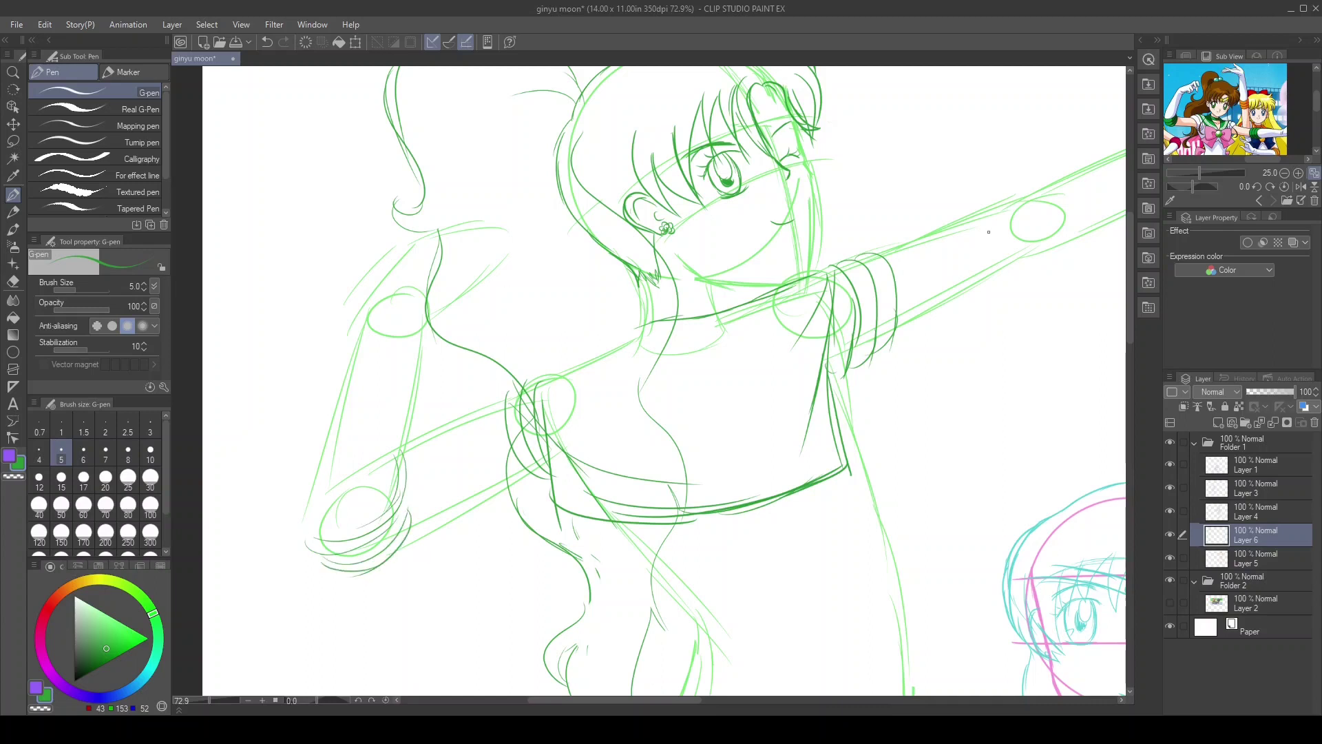
Outline the sides of the green figure's torso and sketch the curved waistband
scroll(909, 196, down, 5)
drag(894, 248, 903, 337)
drag(889, 316, 900, 456)
mouse_move(651, 385)
mouse_down()
mouse_move(697, 441)
mouse_move(683, 486)
mouse_up()
Sketch the green figure's flared skirt with pleat lines and a scalloped hem
scroll(661, 379, down, 6)
mouse_move(678, 256)
mouse_down()
mouse_move(513, 344)
mouse_move(566, 429)
mouse_up()
drag(733, 272, 685, 458)
drag(854, 277, 949, 463)
drag(568, 427, 943, 463)
Sketch a large bow with two wide loops and hanging tails on the green figure's waistband
drag(1179, 131, 1195, 133)
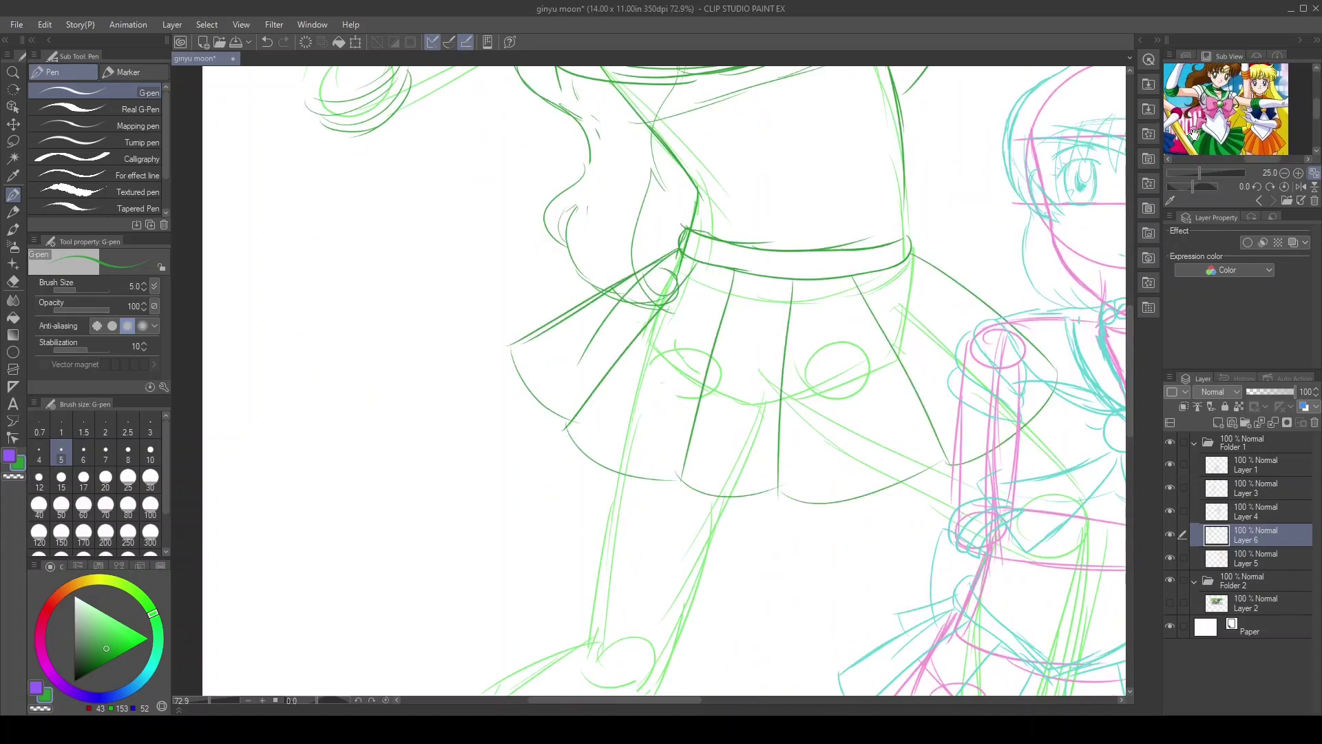
drag(737, 239, 915, 142)
drag(740, 235, 909, 169)
drag(764, 279, 842, 320)
drag(733, 241, 616, 146)
mouse_move(609, 148)
mouse_down()
mouse_move(627, 269)
mouse_move(672, 341)
mouse_up()
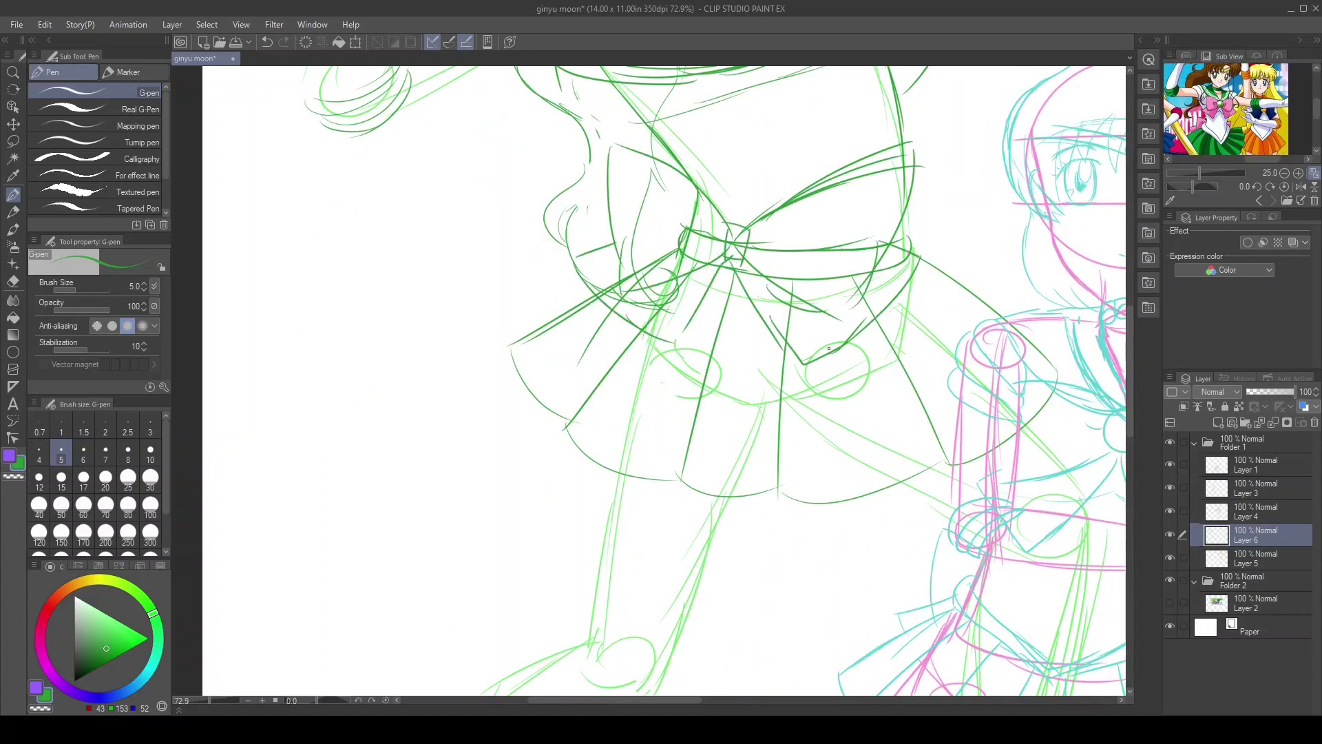
Sketch a heeled ankle boot on each of the green figure's feet, following the boot reference
scroll(1226, 110, up, 2)
scroll(1073, 416, down, 8)
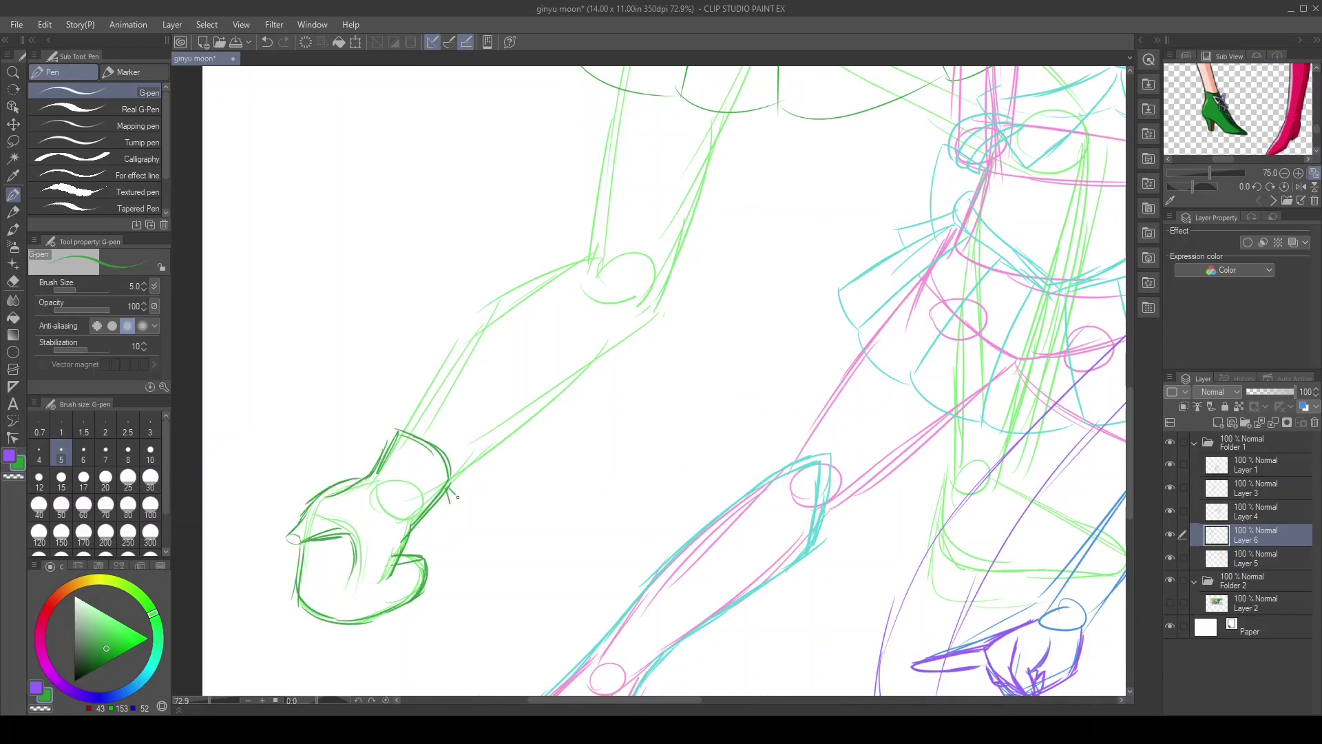
drag(551, 700, 608, 700)
drag(644, 382, 717, 393)
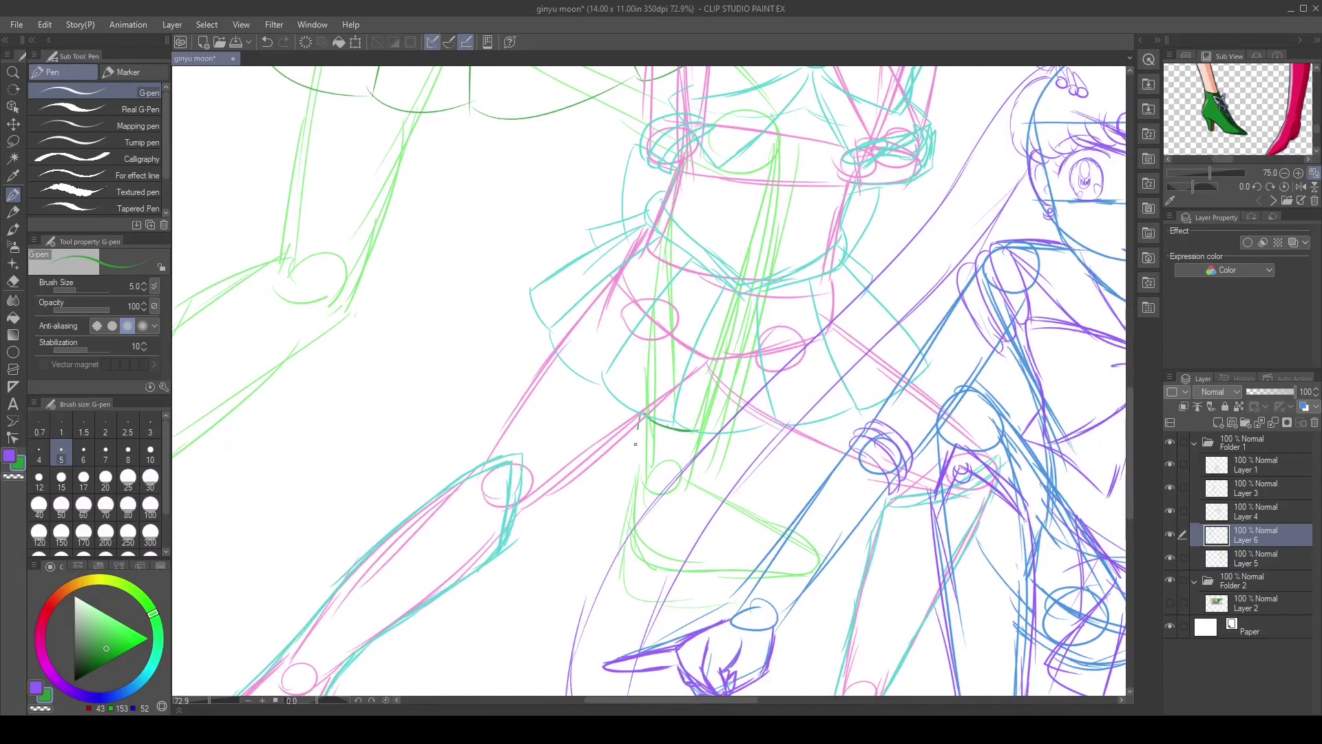
drag(692, 484, 755, 587)
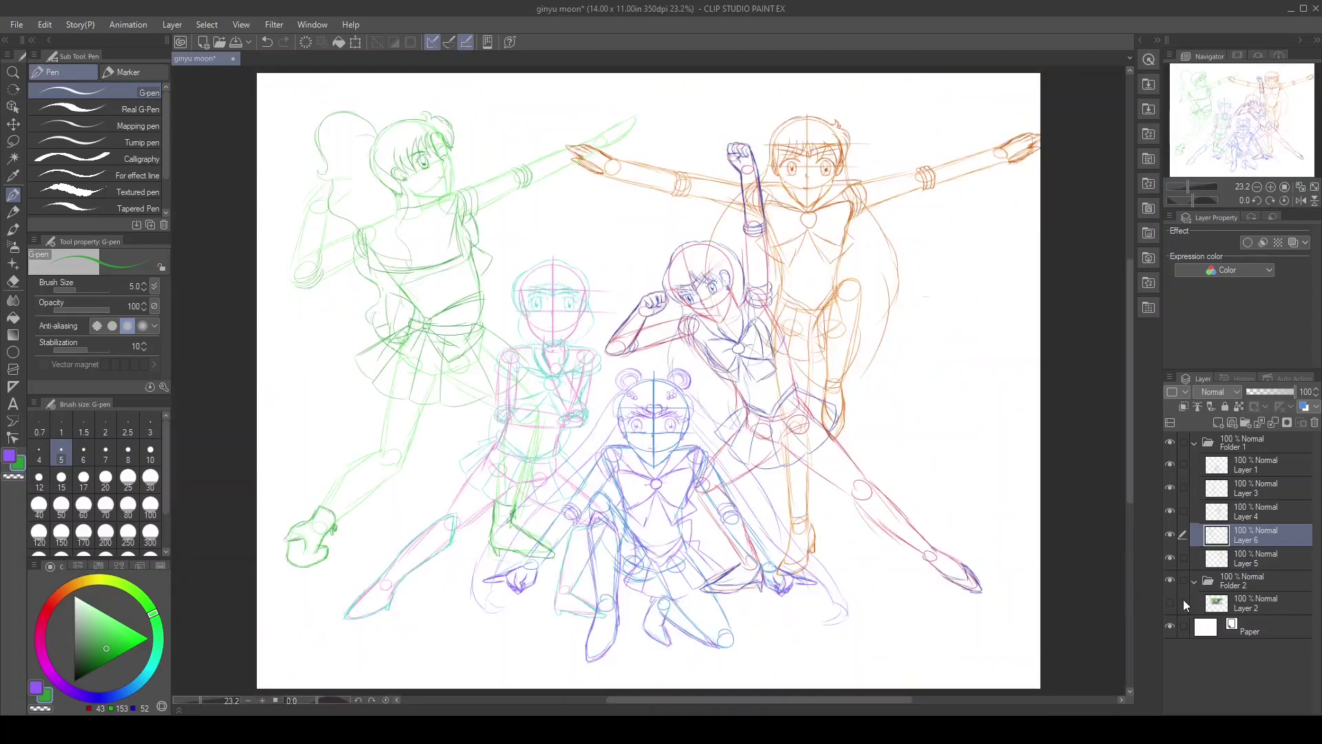
Sketch the fingers and thumb of the green figure's outstretched hand, using the anime group picture as a guide
click(1170, 603)
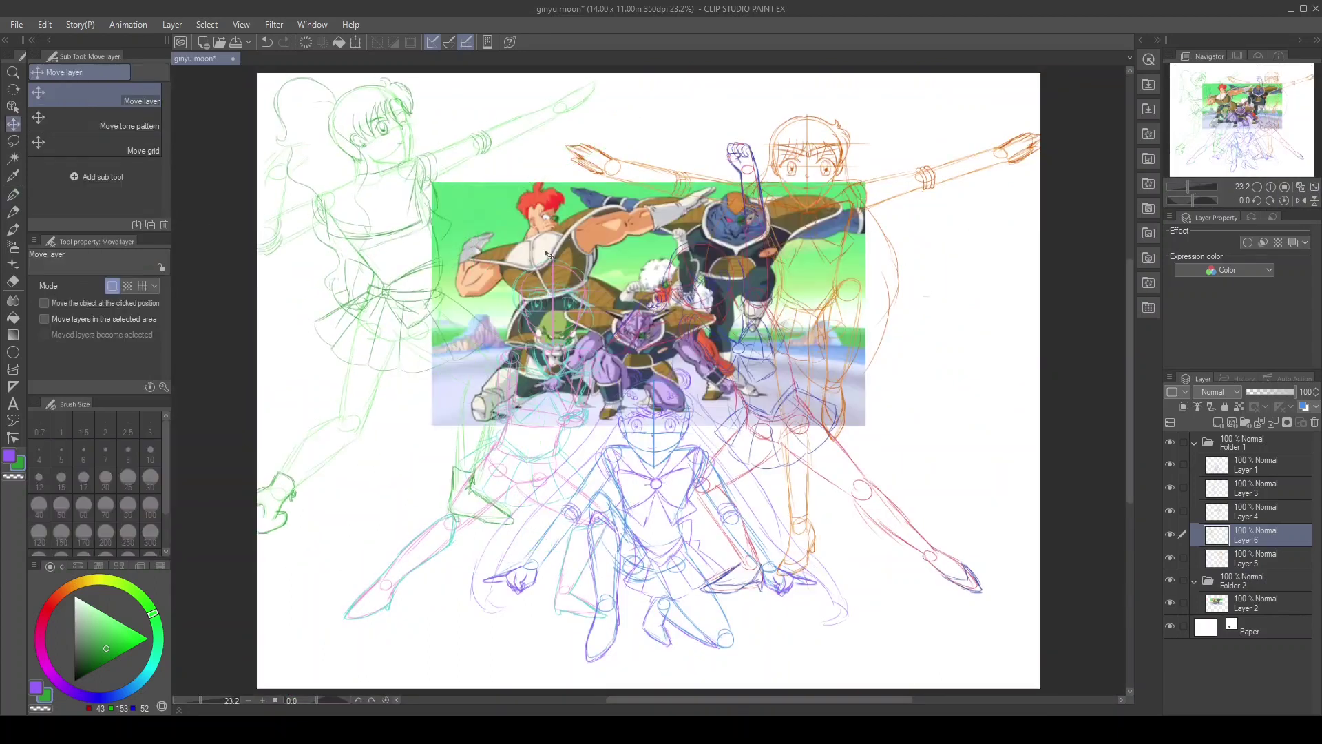
drag(647, 304, 578, 282)
scroll(552, 264, up, 5)
key(p)
ctrl+shift+click(435, 305)
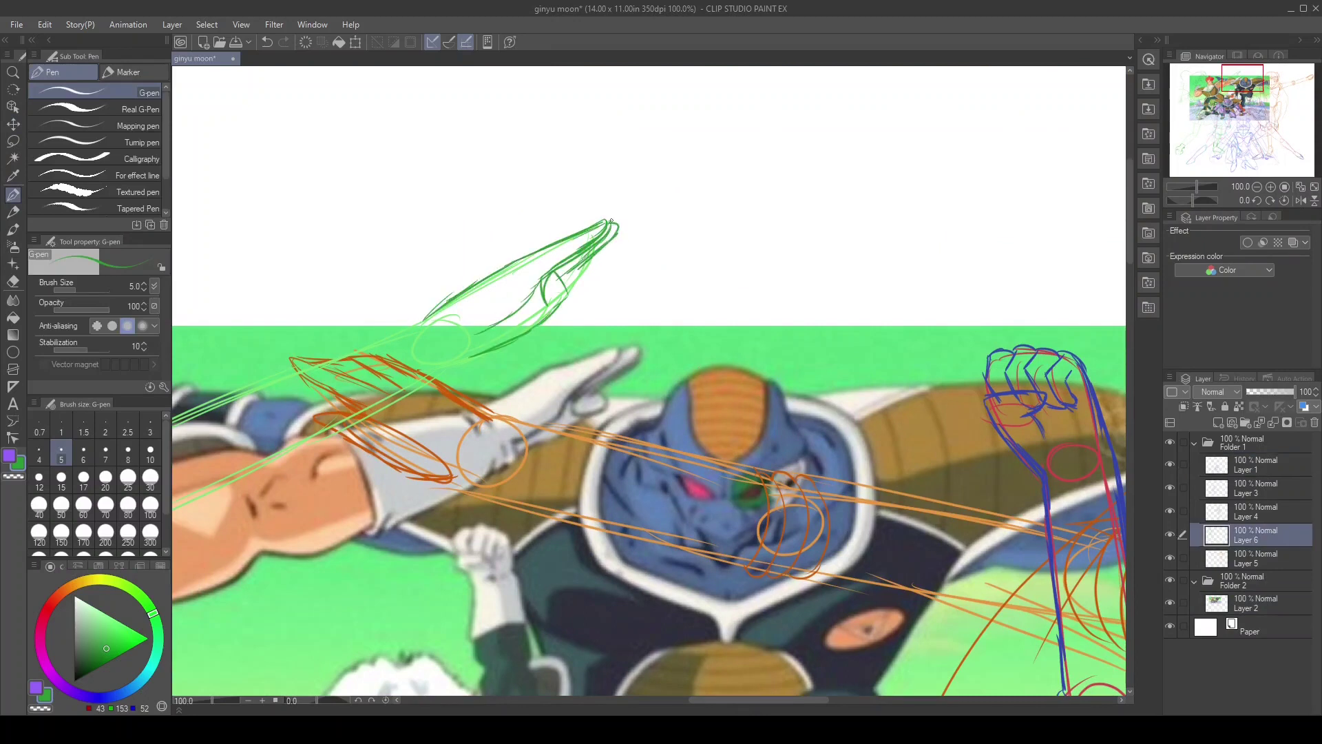
drag(1228, 97, 1178, 108)
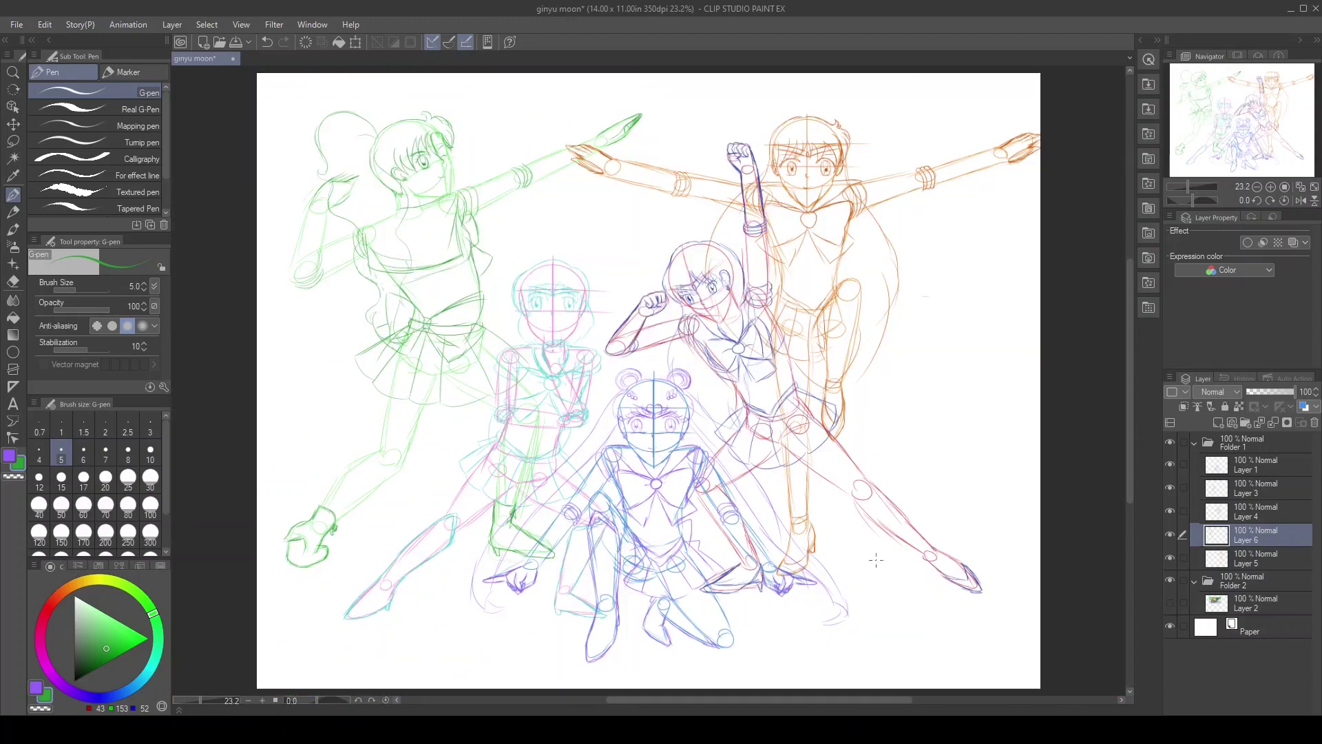
Shift the green figure slightly inward and down, and scale the orange figure down to fit inside the canvas edge
key(k)
drag(386, 365, 404, 379)
ctrl+shift+click(835, 387)
key(ctrl+t)
drag(1042, 575, 968, 534)
key(Return)
Create a new folder above the sketch folder with an empty layer for black G-pen line art
key(ctrl+alt+shift+n)
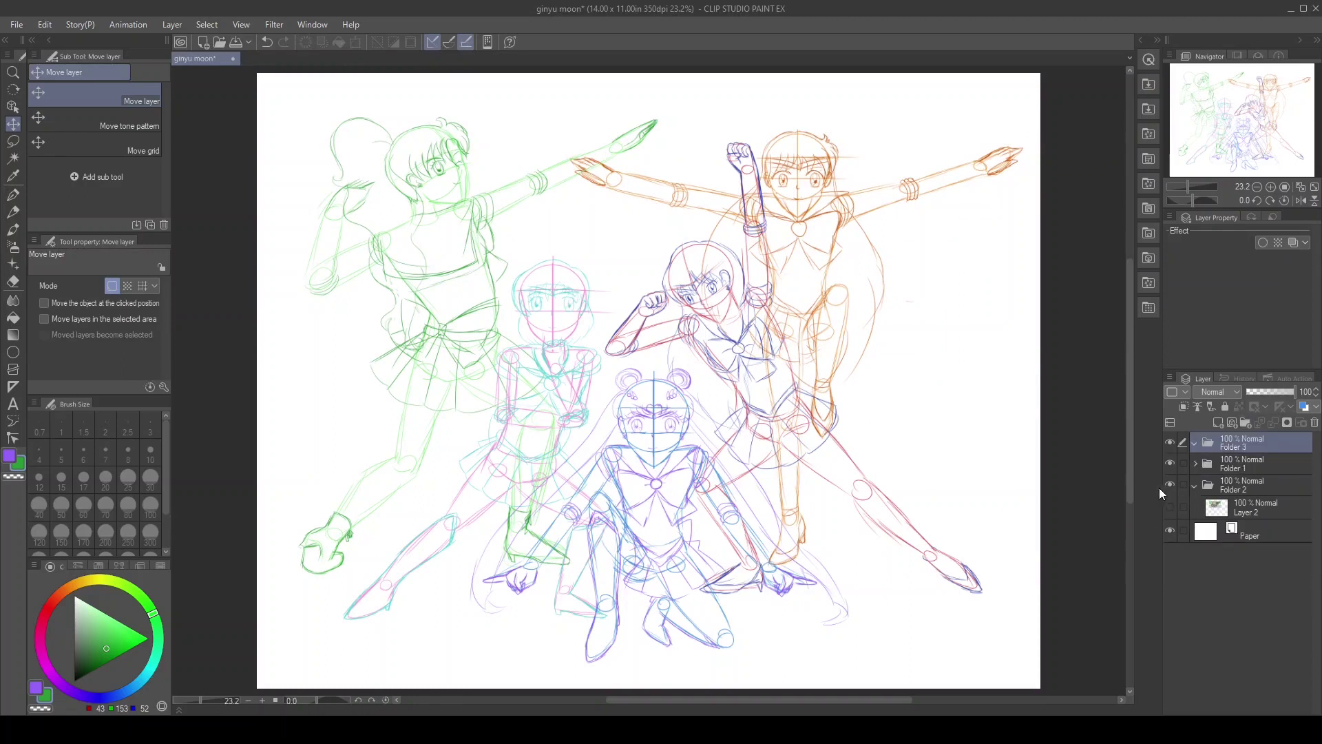
key(ctrl+shift+n)
key(p)
scroll(658, 408, up, 10)
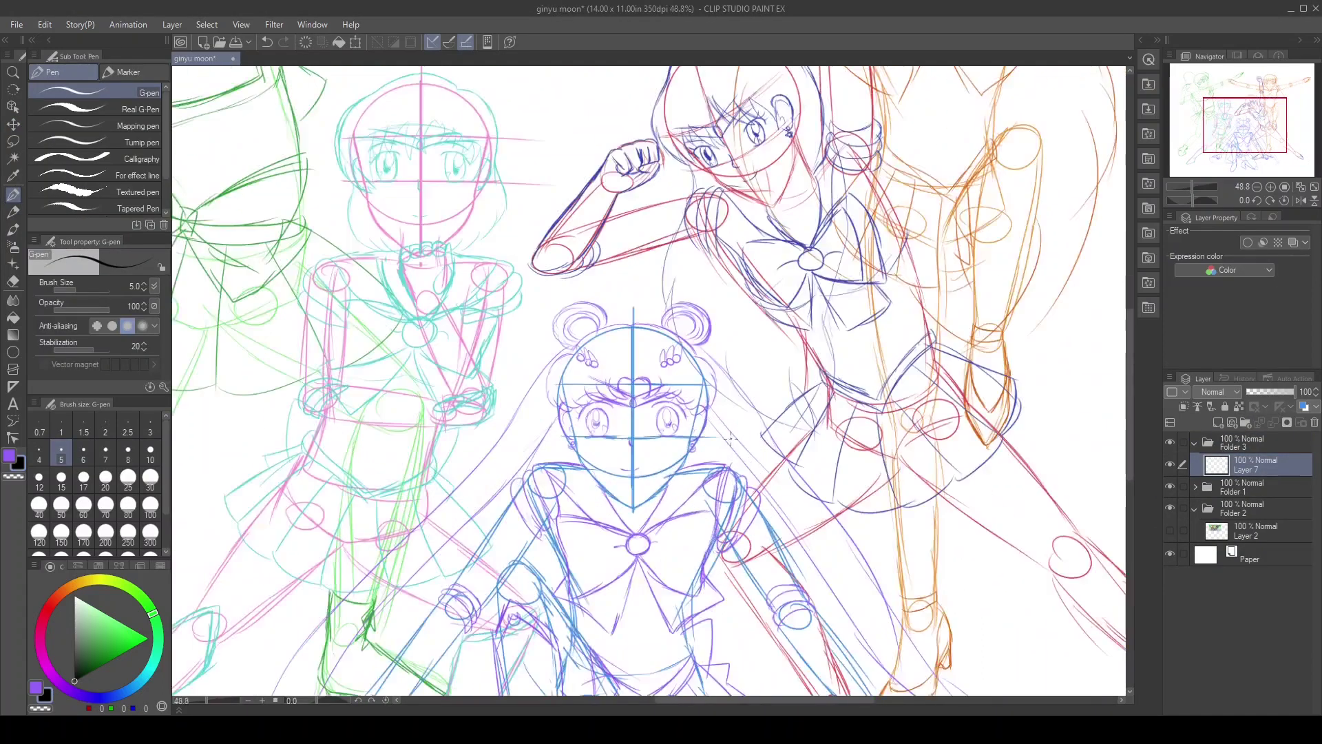
Ink one half of the front figure's heart-shaped fringe and the scalloped bangs curving out to her temple
drag(610, 326, 644, 394)
drag(730, 303, 652, 392)
drag(779, 341, 809, 365)
mouse_move(811, 364)
mouse_down()
mouse_move(874, 406)
mouse_move(823, 434)
mouse_up()
drag(861, 219, 960, 316)
drag(938, 292, 895, 446)
Ink the other half of the fringe heart and the matching scalloped bangs on the opposite temple
drag(610, 323, 586, 394)
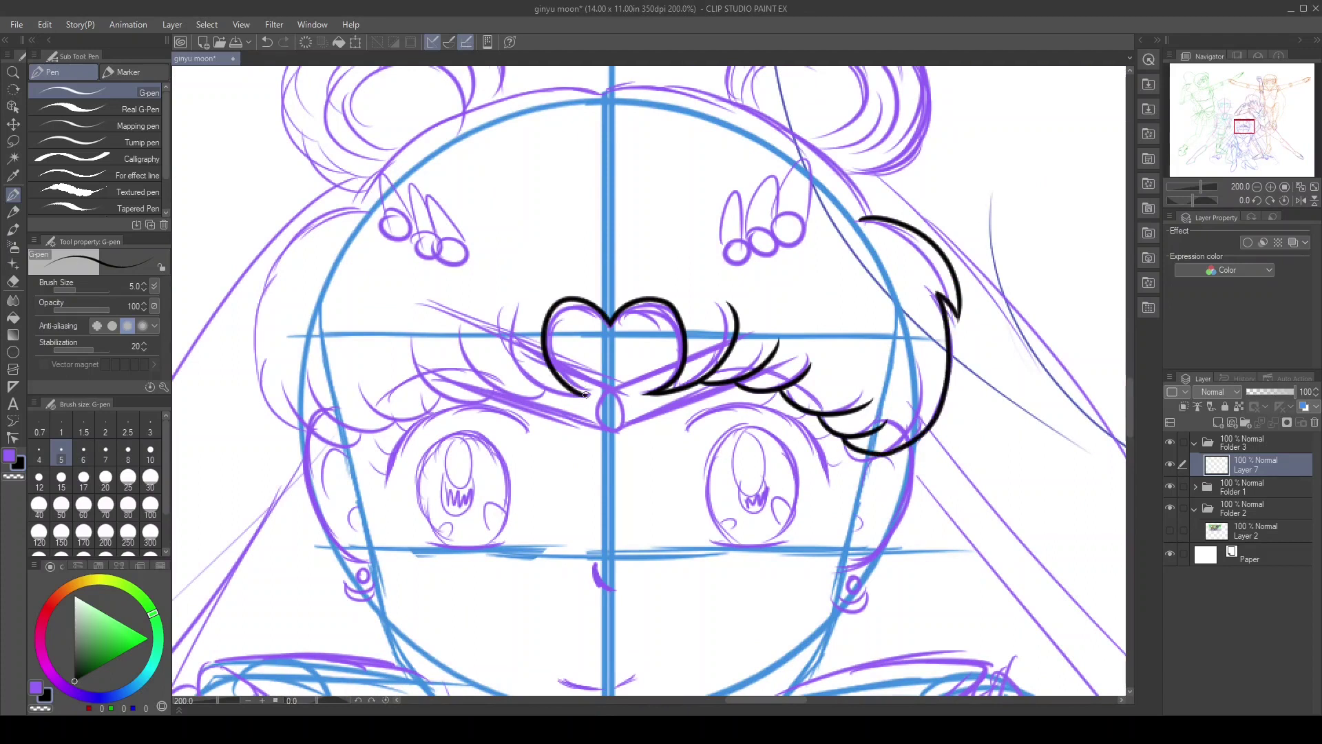
drag(506, 329, 586, 396)
drag(406, 344, 493, 398)
drag(358, 372, 430, 409)
drag(283, 382, 365, 444)
drag(248, 327, 303, 434)
drag(361, 210, 252, 286)
drag(286, 266, 258, 338)
Ink the feather-shaped hair clips with round beads on both sides of the front figure's head
drag(783, 235, 785, 241)
drag(733, 244, 801, 208)
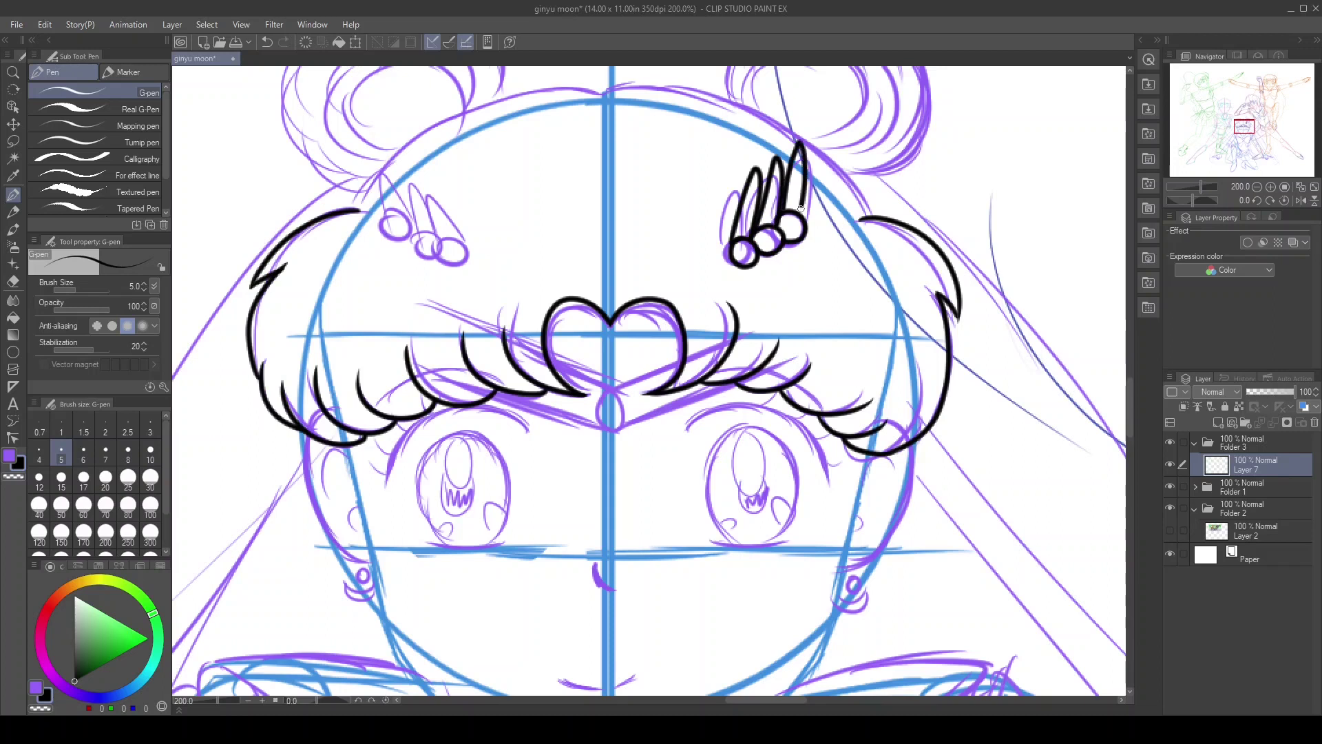
drag(426, 238, 449, 241)
mouse_move(413, 228)
mouse_down()
mouse_move(404, 143)
mouse_move(393, 213)
mouse_up()
Ink the crown of the front figure's head and her two round hair buns
mouse_move(602, 86)
mouse_down()
mouse_move(755, 103)
mouse_move(878, 214)
mouse_move(387, 153)
mouse_move(358, 210)
mouse_up()
drag(358, 210, 358, 368)
drag(723, 248, 864, 351)
drag(506, 248, 345, 337)
key(ctrl+z)
scroll(501, 285, up, 1)
drag(802, 237, 945, 301)
key(ctrl+z)
drag(886, 180, 888, 297)
mouse_move(344, 277)
mouse_down()
mouse_move(441, 255)
mouse_move(379, 180)
mouse_move(413, 277)
mouse_up()
Ink the front figure's jawline, ears with crescent earrings, and nose
drag(1240, 126, 1240, 133)
scroll(620, 344, down, 1)
mouse_move(348, 206)
mouse_down()
mouse_move(403, 430)
mouse_move(638, 633)
mouse_up()
mouse_move(917, 213)
mouse_down()
mouse_move(896, 317)
mouse_move(723, 572)
mouse_move(629, 628)
mouse_up()
scroll(963, 204, up, 4)
mouse_move(961, 210)
mouse_down()
mouse_move(956, 254)
mouse_move(858, 401)
mouse_up()
drag(869, 325, 874, 344)
drag(842, 447, 885, 472)
key(h)
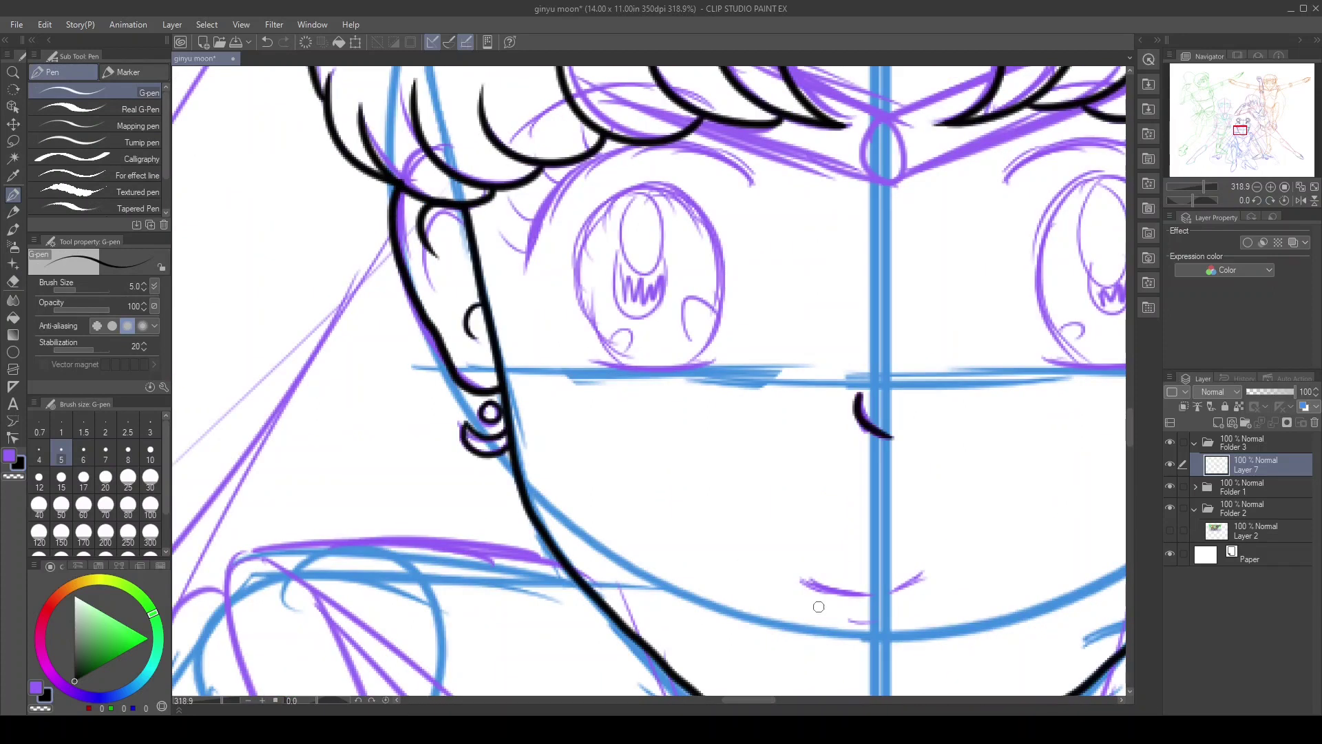
Ink the V-shaped tiara with its oval gem beneath the fringe heart
mouse_move(696, 120)
mouse_down()
mouse_move(448, 276)
mouse_move(448, 317)
mouse_move(641, 385)
mouse_move(843, 300)
mouse_up()
mouse_move(544, 273)
mouse_down()
mouse_move(624, 309)
mouse_move(754, 261)
mouse_up()
mouse_move(638, 317)
mouse_down()
mouse_move(634, 382)
mouse_move(641, 318)
mouse_up()
Ink the curved upper eyelids and lashes of both eyes, checking their symmetry in a mirrored view
mouse_move(874, 324)
mouse_down()
mouse_move(761, 376)
mouse_move(992, 467)
mouse_up()
key(ctrl+z)
mouse_move(756, 377)
mouse_down()
mouse_move(964, 381)
mouse_move(981, 486)
mouse_up()
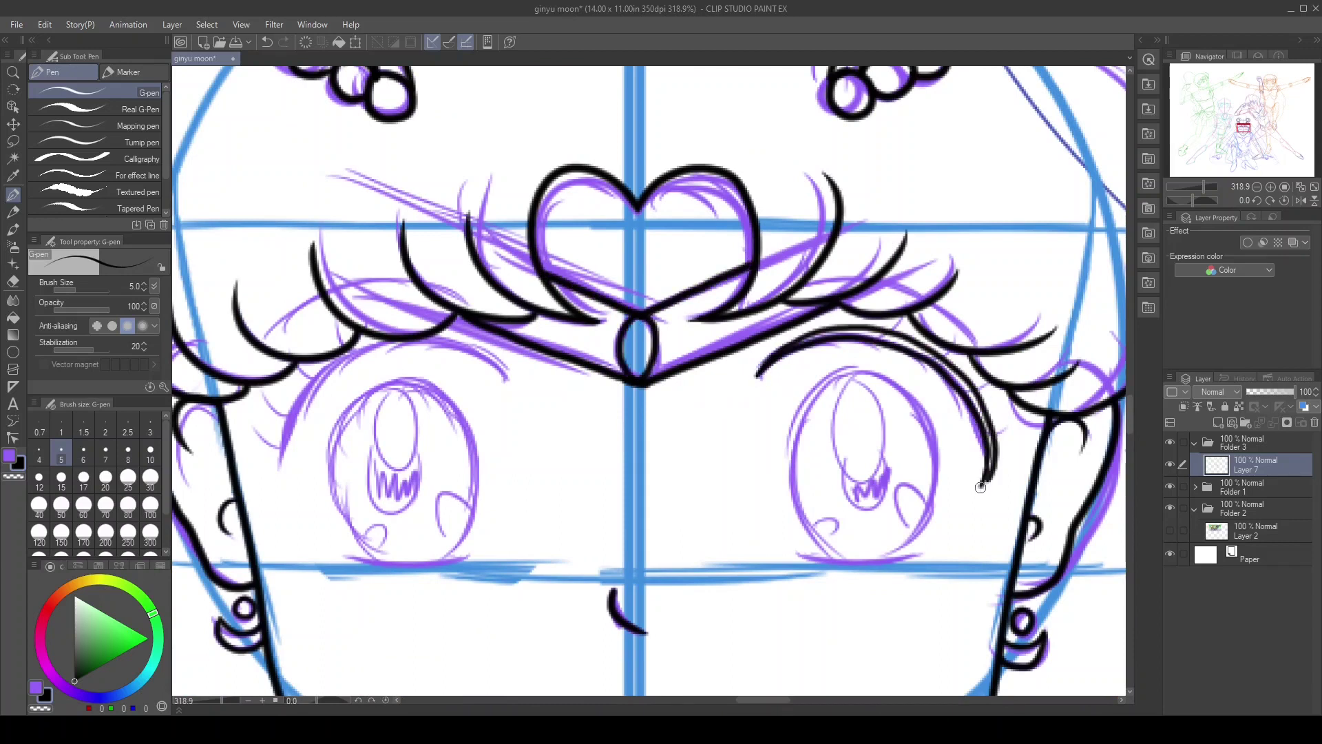
drag(292, 473, 504, 386)
click(1298, 200)
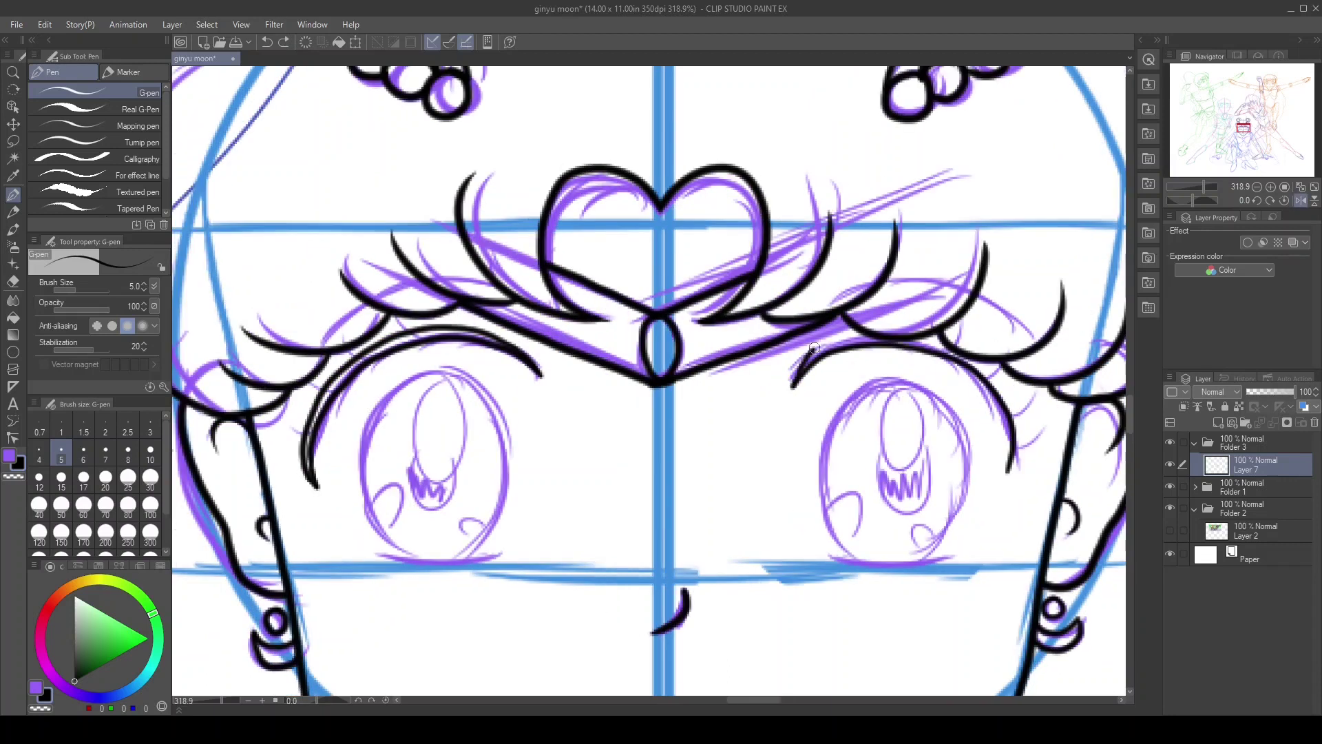
click(1296, 201)
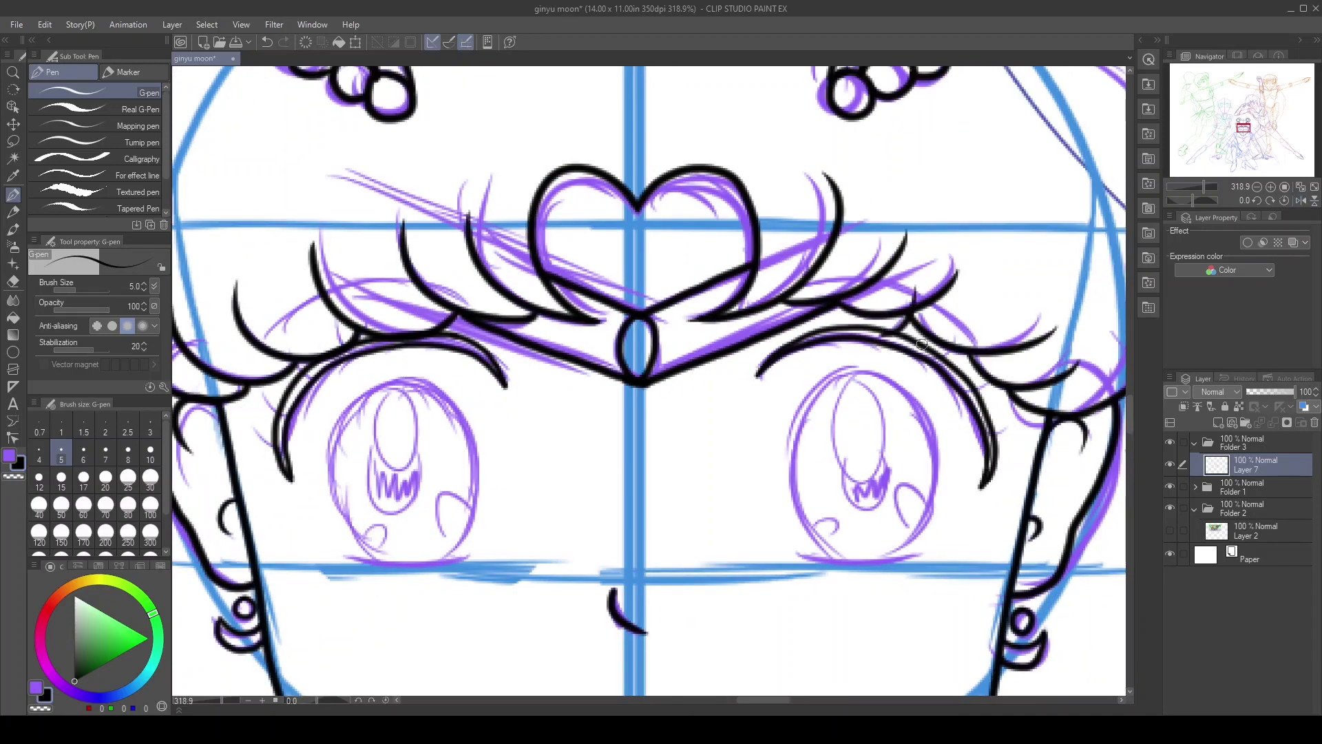
Ink the lower eyelid lines of both eyes and the small smiling mouth
drag(345, 559, 482, 552)
drag(802, 555, 929, 545)
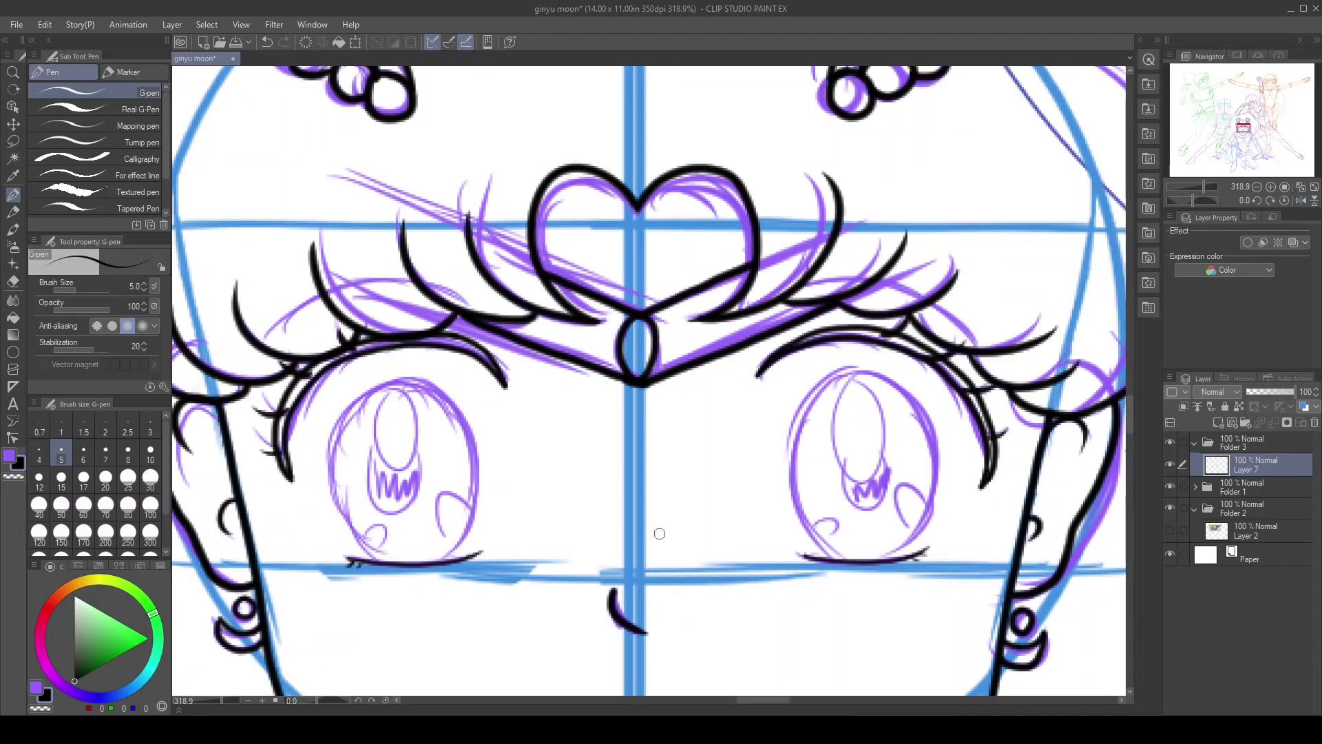
scroll(380, 531, up, 2)
mouse_move(310, 586)
mouse_down()
mouse_move(420, 572)
mouse_move(474, 303)
mouse_move(609, 544)
mouse_up()
drag(610, 544, 571, 571)
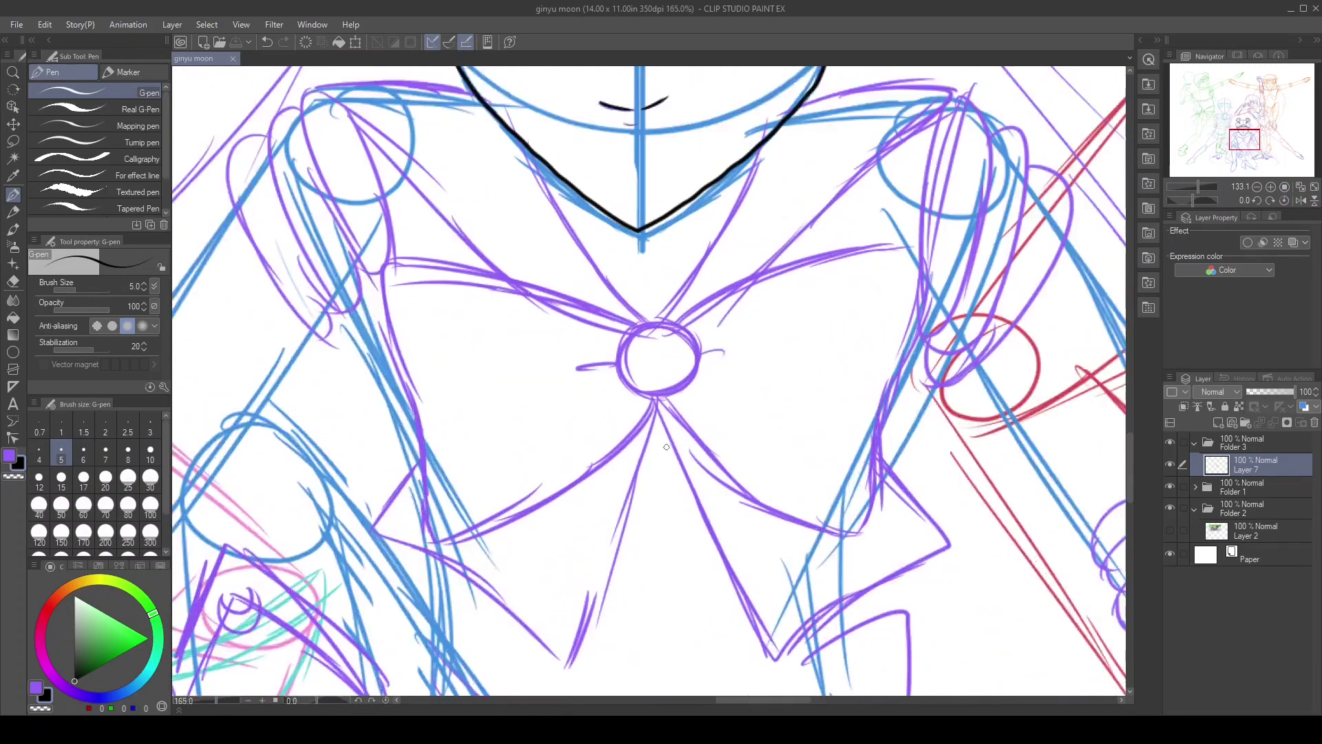
Ink the round brooch at the centre of the front figure's bow with four small beads around its edge
scroll(666, 447, up, 2)
drag(620, 323, 699, 327)
key(ctrl+z)
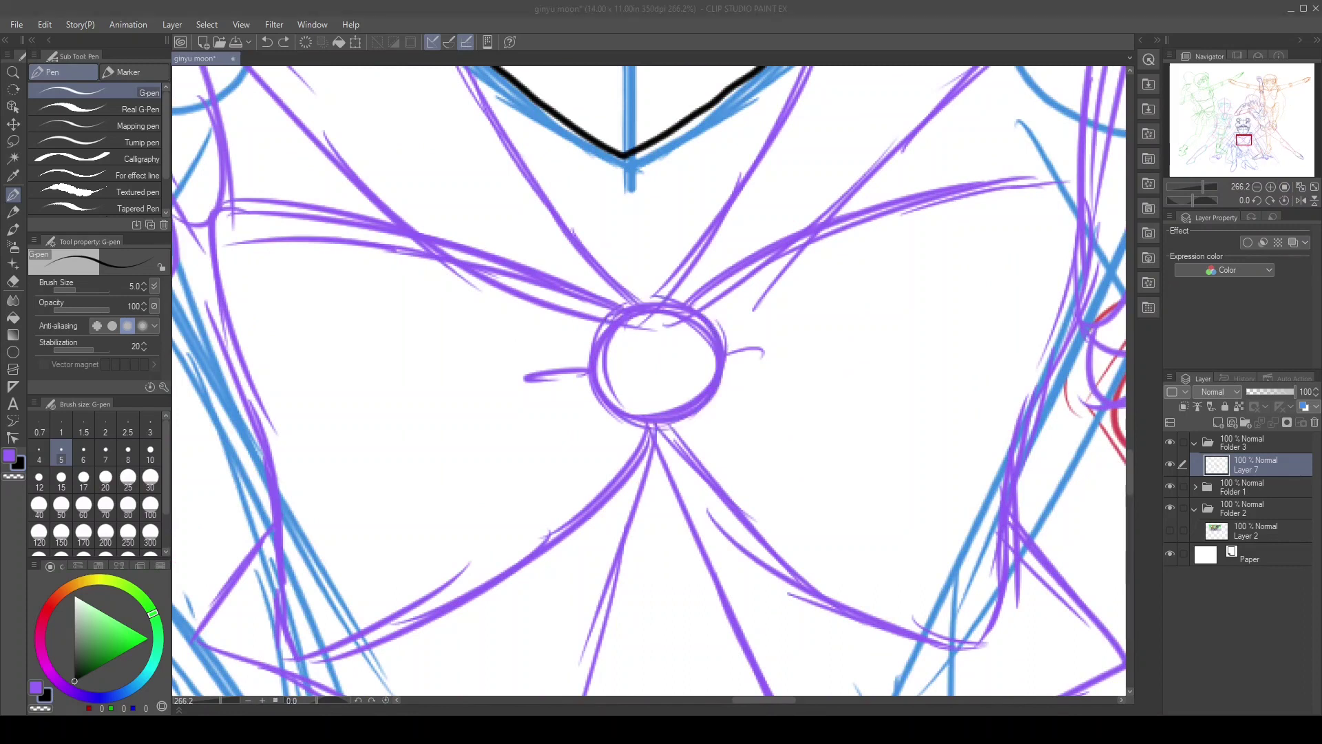
scroll(686, 367, up, 3)
drag(661, 200, 682, 196)
key(ctrl+z)
mouse_move(546, 295)
mouse_down()
mouse_move(762, 340)
mouse_move(609, 197)
mouse_move(671, 207)
mouse_up()
drag(630, 423, 682, 423)
drag(761, 289, 761, 344)
drag(543, 289, 543, 345)
Ink the two wide loops of the chest bow and the small curls beside the brooch
scroll(646, 380, down, 3)
mouse_move(674, 289)
mouse_down()
mouse_move(868, 203)
mouse_move(898, 547)
mouse_up()
mouse_move(675, 403)
mouse_down()
mouse_move(716, 458)
mouse_move(899, 551)
mouse_up()
mouse_move(623, 285)
mouse_down()
mouse_move(541, 257)
mouse_move(606, 454)
mouse_up()
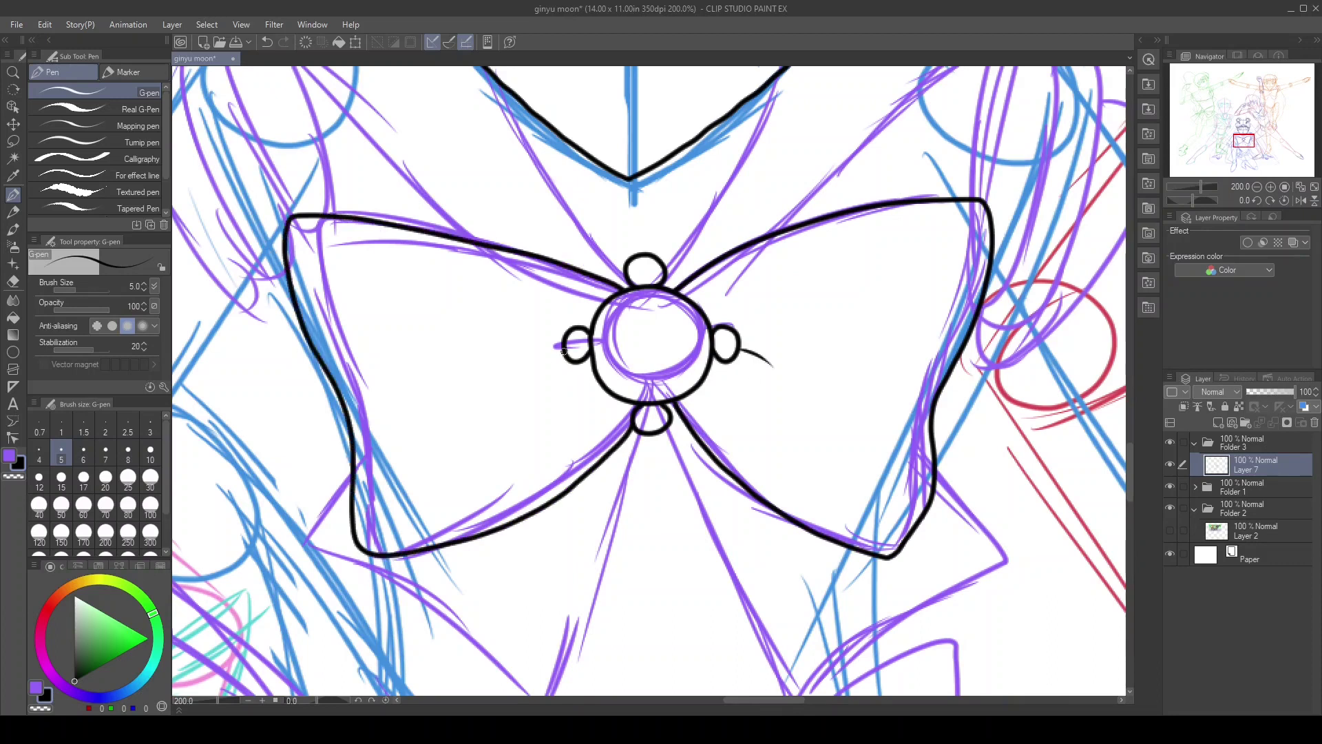
drag(565, 347, 532, 360)
Ink the V neckline and the outer edges of the sailor collar above the bow
scroll(647, 378, up, 5)
drag(774, 322, 669, 498)
mouse_move(491, 305)
mouse_down()
mouse_move(551, 414)
mouse_move(629, 496)
mouse_up()
mouse_move(827, 252)
mouse_down()
mouse_move(998, 235)
mouse_move(806, 448)
mouse_up()
drag(238, 232, 422, 235)
drag(241, 230, 475, 470)
Bring up the Sailor Moon reference and ink the brooch's inner ring, crescent and small circle
drag(1244, 136, 1240, 138)
click(1230, 56)
click(1273, 201)
click(1272, 200)
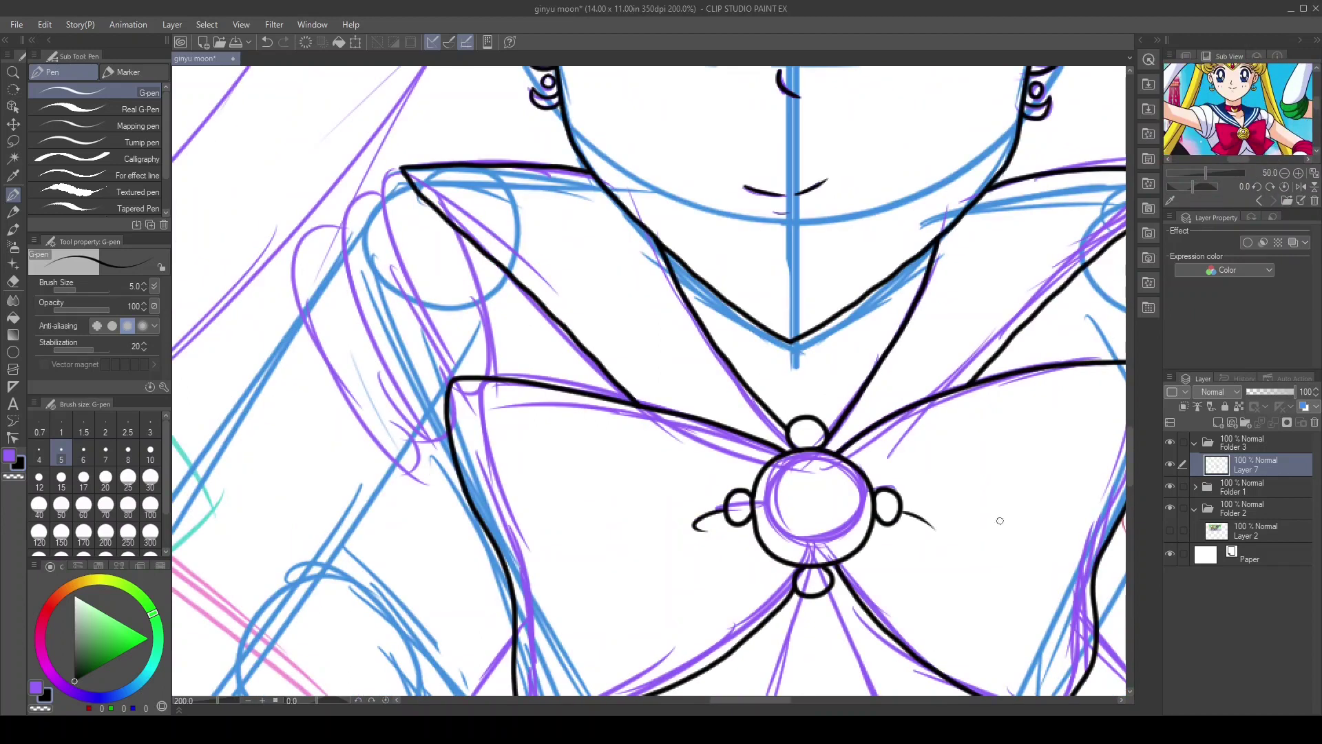
scroll(902, 572, up, 2)
mouse_move(637, 378)
mouse_down()
mouse_move(643, 479)
mouse_move(719, 520)
mouse_up()
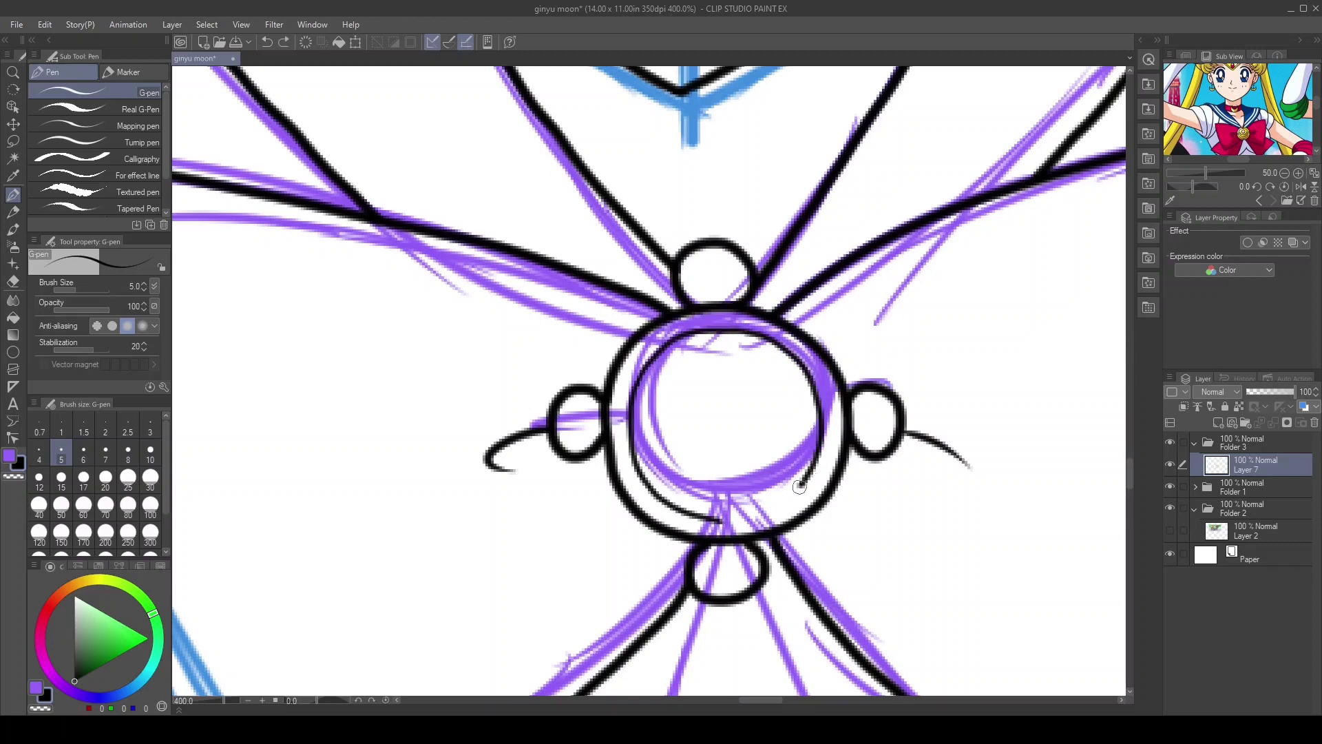
key(ctrl+z)
drag(653, 439, 732, 492)
drag(658, 405, 792, 423)
drag(724, 362, 722, 363)
Ink the layered, rolled sleeve over the front figure's shoulder nearer the pink figure
scroll(1157, 176, down, 2)
drag(1242, 144, 1234, 138)
drag(610, 160, 678, 368)
drag(678, 214, 730, 365)
drag(606, 179, 671, 444)
drag(575, 215, 685, 475)
Ink the matching layered sleeve over the front figure's shoulder nearer the red figure
drag(1235, 138, 1248, 136)
drag(839, 231, 792, 531)
drag(816, 256, 785, 413)
drag(871, 268, 781, 551)
drag(918, 317, 779, 579)
Ink the skirt's outer side panel, the start of its hem and the lower edge of the V-shaped waistband
scroll(1244, 121, down, 2)
drag(1248, 135, 1246, 154)
drag(460, 190, 461, 413)
mouse_move(460, 189)
mouse_down()
mouse_move(545, 316)
mouse_move(571, 600)
mouse_up()
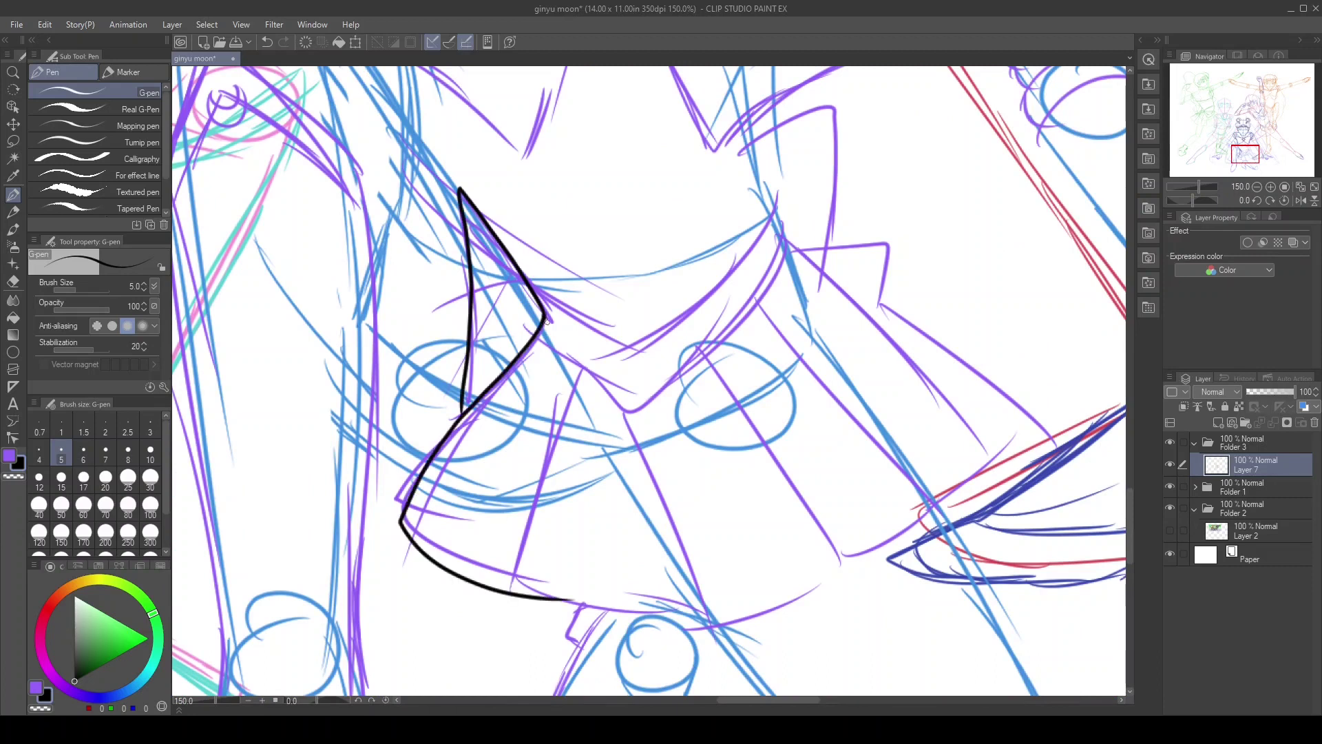
drag(545, 318, 771, 184)
Ink the pleat lines across the front figure's skirt and the outer edge of its far side
mouse_move(601, 377)
mouse_down()
mouse_move(572, 609)
mouse_move(816, 605)
mouse_up()
drag(701, 358, 971, 496)
drag(760, 298, 971, 497)
drag(971, 497, 1043, 412)
drag(789, 241, 1036, 410)
key(ctrl+z)
mouse_move(789, 240)
mouse_down()
mouse_move(921, 307)
mouse_move(1043, 420)
mouse_up()
Ink the upper edge of the front figure's V-shaped waistband
scroll(853, 173, up, 2)
drag(1131, 507, 1131, 487)
drag(596, 571, 745, 379)
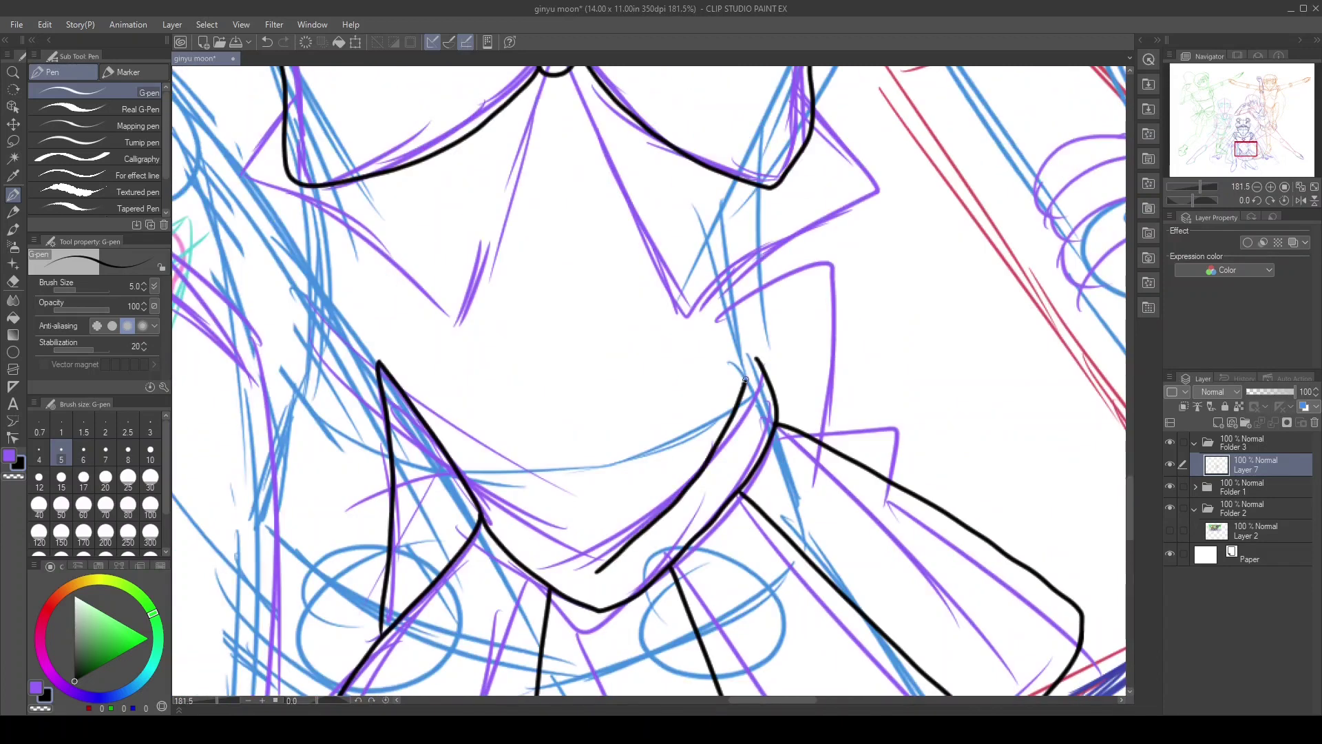
mouse_move(513, 521)
mouse_down()
mouse_move(623, 529)
mouse_move(742, 579)
mouse_up()
Ink the shaft of the front leg's boot and its pointed top with the round crescent ornament
mouse_move(310, 244)
mouse_down()
mouse_move(251, 382)
mouse_move(427, 327)
mouse_move(510, 696)
mouse_up()
drag(253, 414, 282, 695)
scroll(323, 310, up, 3)
drag(343, 292, 282, 362)
drag(324, 315, 292, 386)
mouse_move(348, 344)
mouse_down()
mouse_move(310, 329)
mouse_move(585, 566)
mouse_up()
drag(291, 359, 194, 564)
Widen the canvas to 17 × 11 in and reposition the line art layer together with the sketch folder
key(ctrl+minus)
key(ctrl+0)
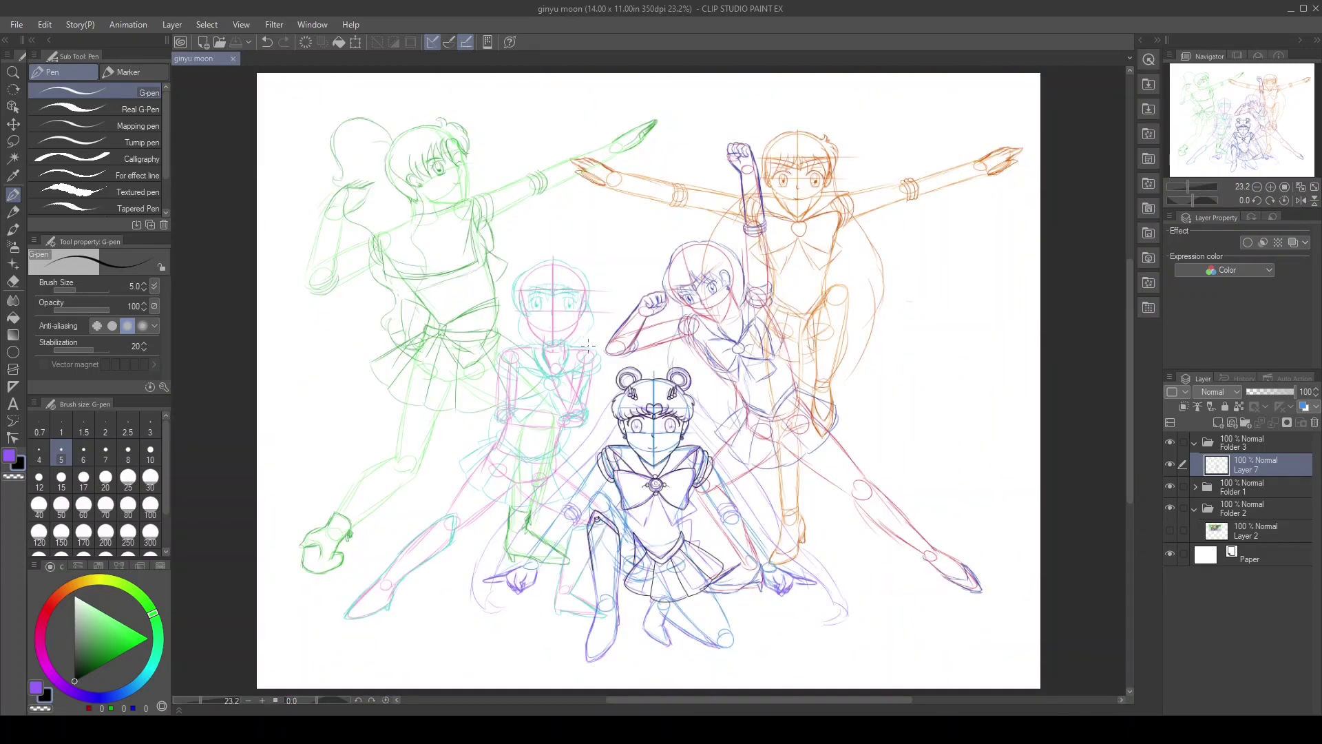
key(Return)
key(ctrl+0)
ctrl+click(1243, 487)
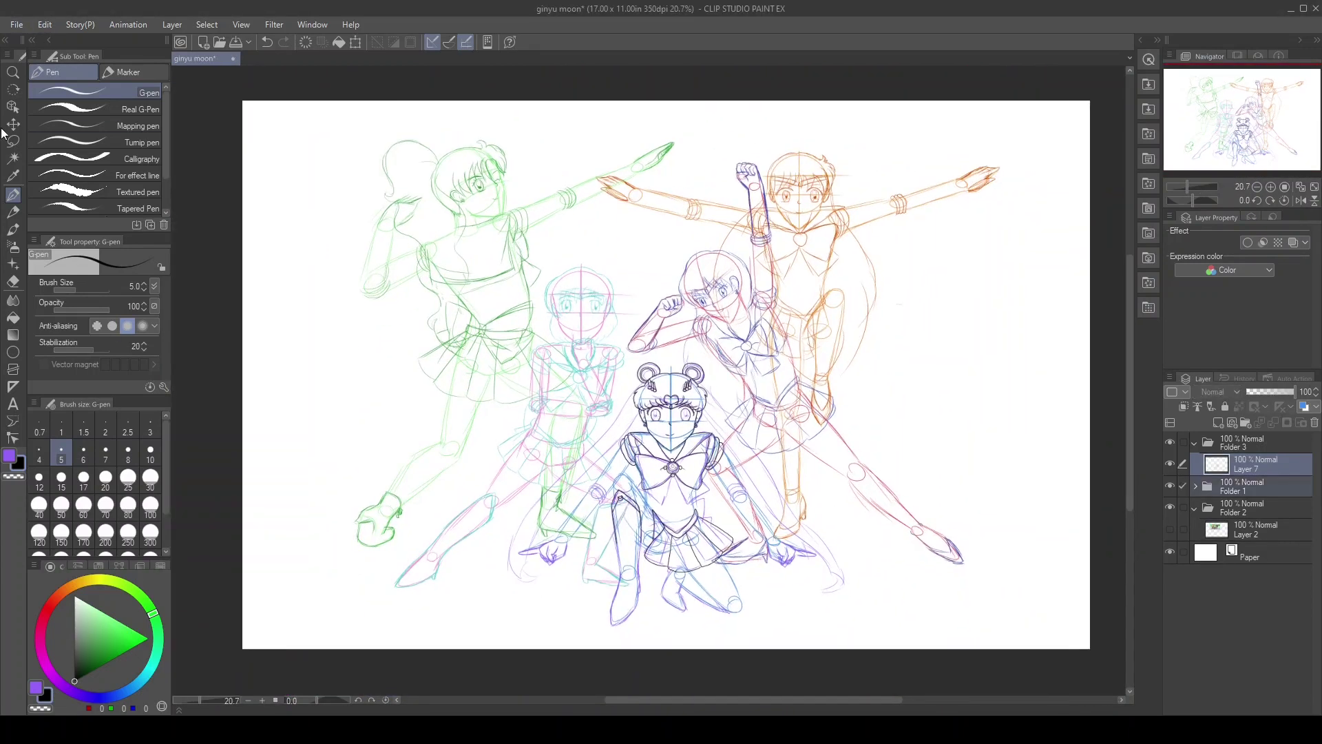
key(k)
drag(678, 389, 690, 383)
Ink the heel and pointed toe of the front leg's boot
key(p)
scroll(1243, 151, up, 2)
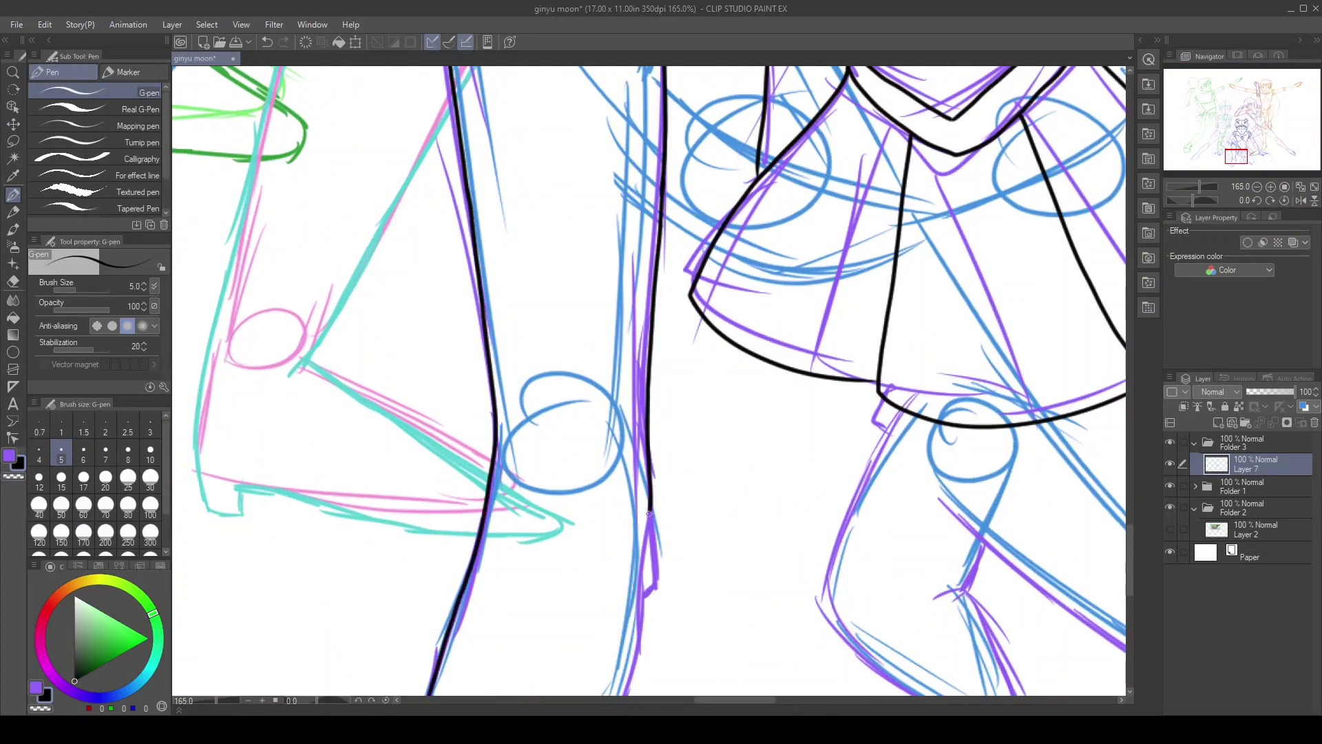
drag(654, 572, 643, 596)
scroll(644, 596, down, 3)
scroll(344, 482, up, 2)
drag(310, 457, 443, 576)
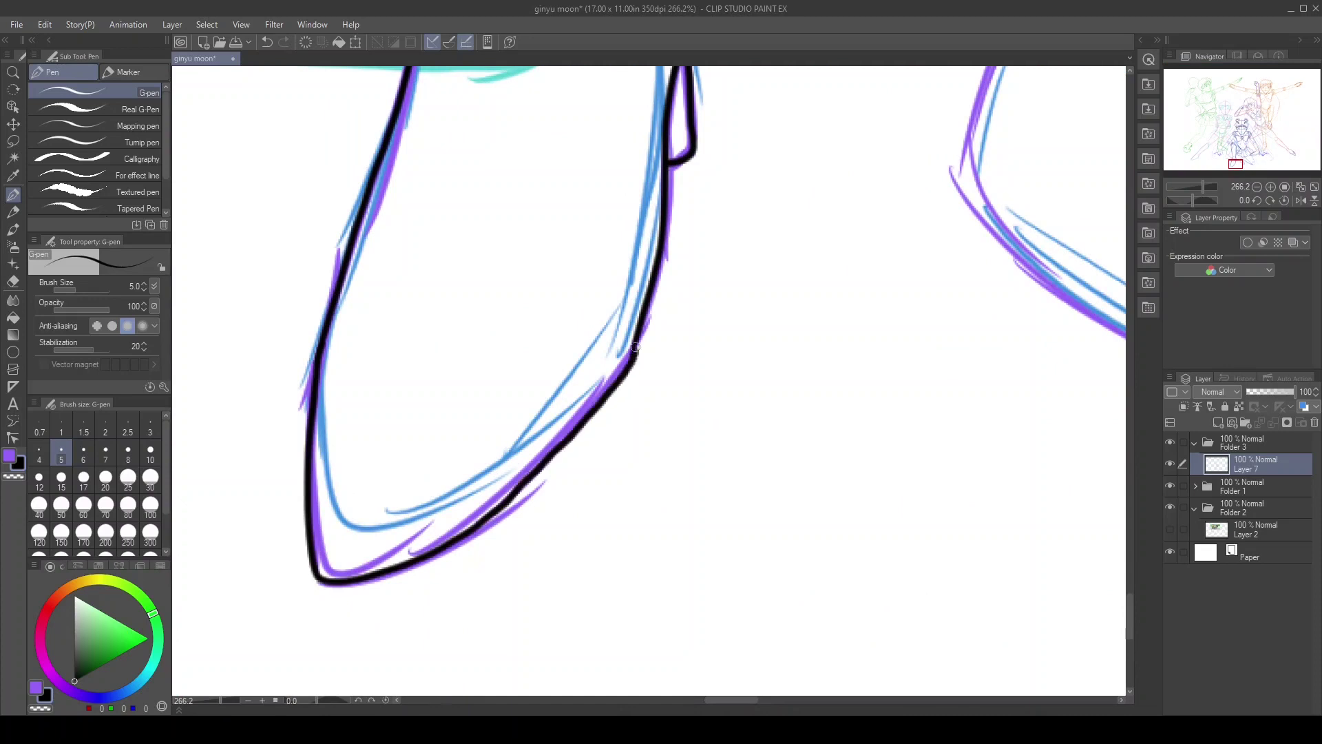
Ink the kneeling leg's thigh, knee and calf with the boot top, and its boot's foot
click(1247, 160)
mouse_move(404, 183)
mouse_down()
mouse_move(502, 330)
mouse_move(737, 539)
mouse_up()
scroll(725, 431, up, 1)
mouse_move(703, 84)
mouse_down()
mouse_move(879, 431)
mouse_move(766, 624)
mouse_up()
drag(354, 400, 798, 634)
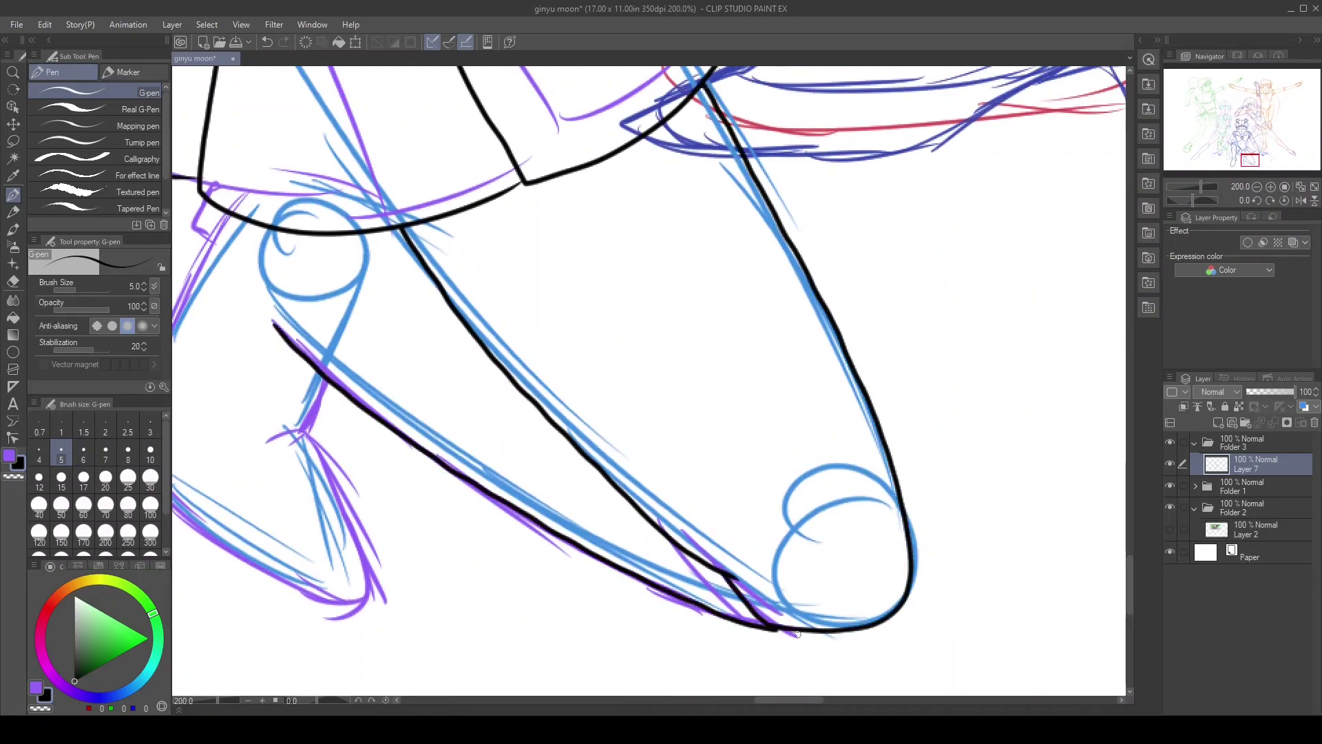
drag(1260, 157, 1255, 159)
drag(611, 272, 582, 335)
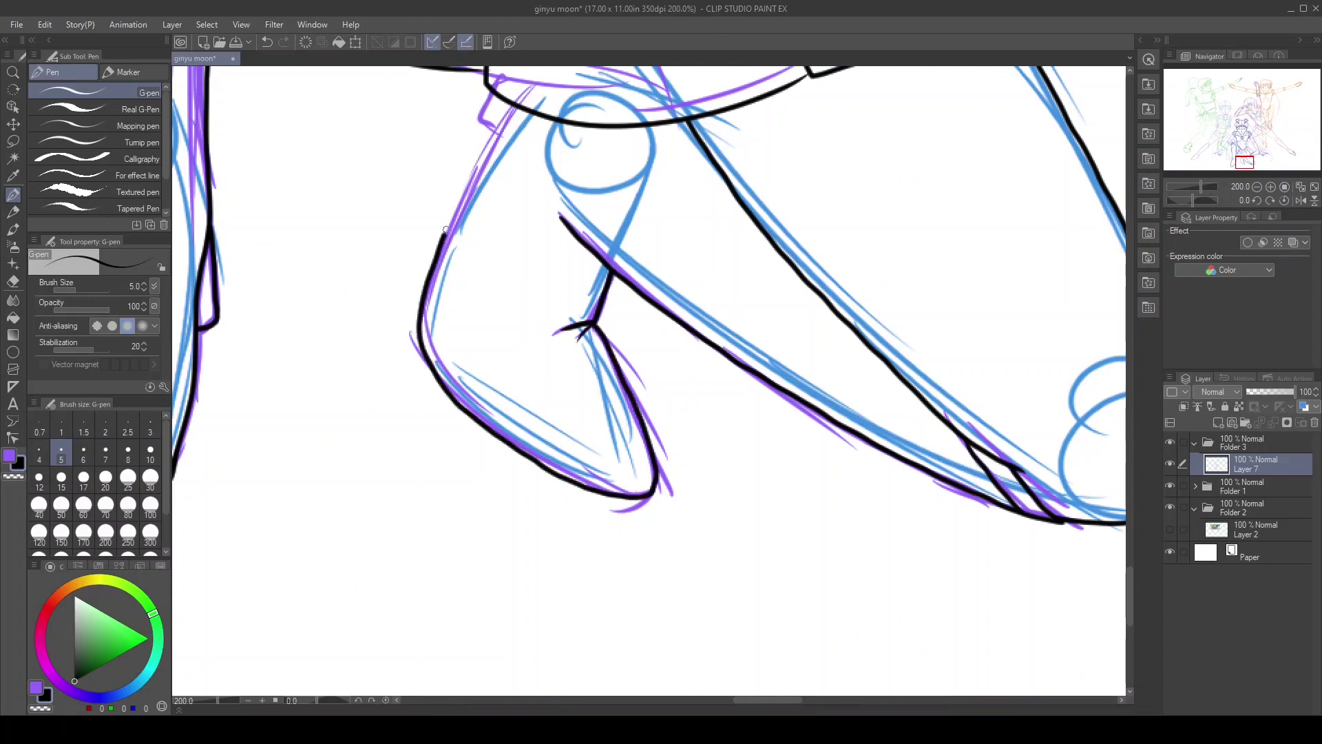
Ink the rounded knee and thigh outline of the front figure's raised leg above the crescent-topped boot
scroll(484, 133, down, 3)
scroll(485, 290, up, 2)
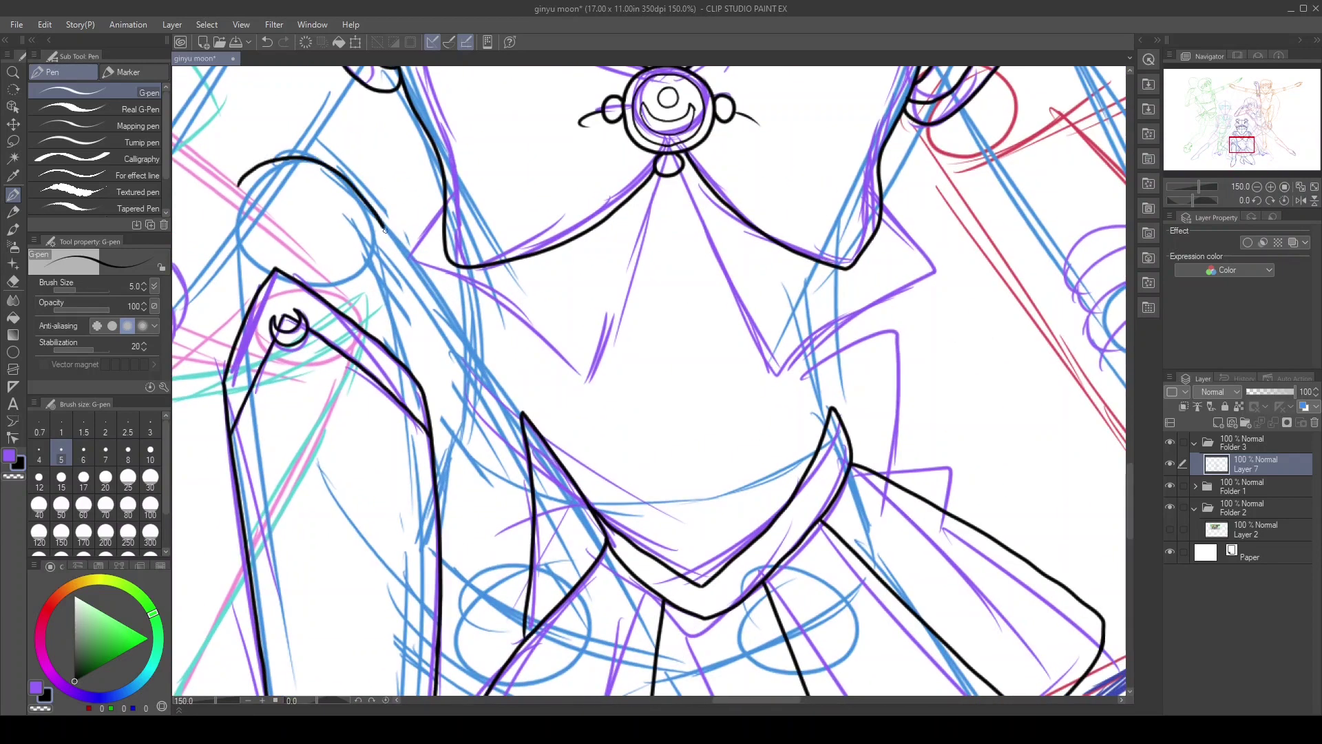
scroll(384, 229, up, 2)
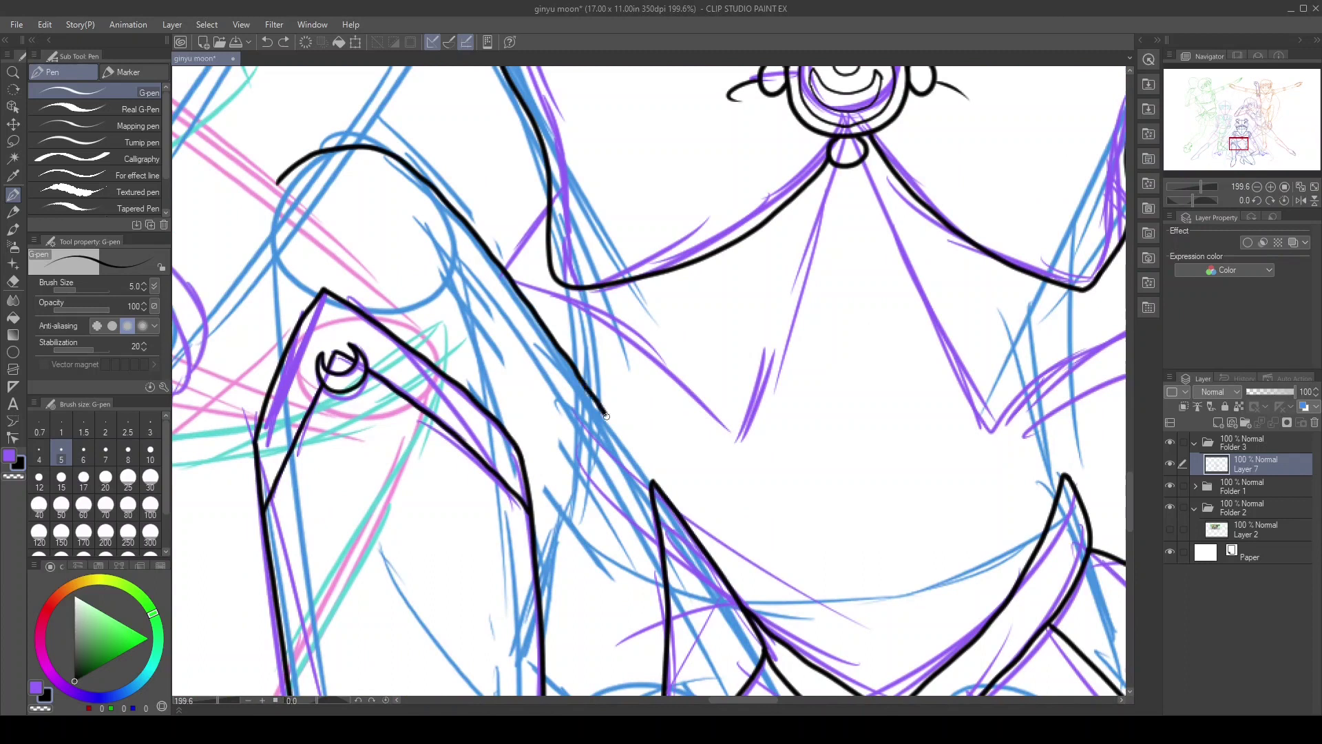
key(ctrl+z)
drag(278, 176, 264, 352)
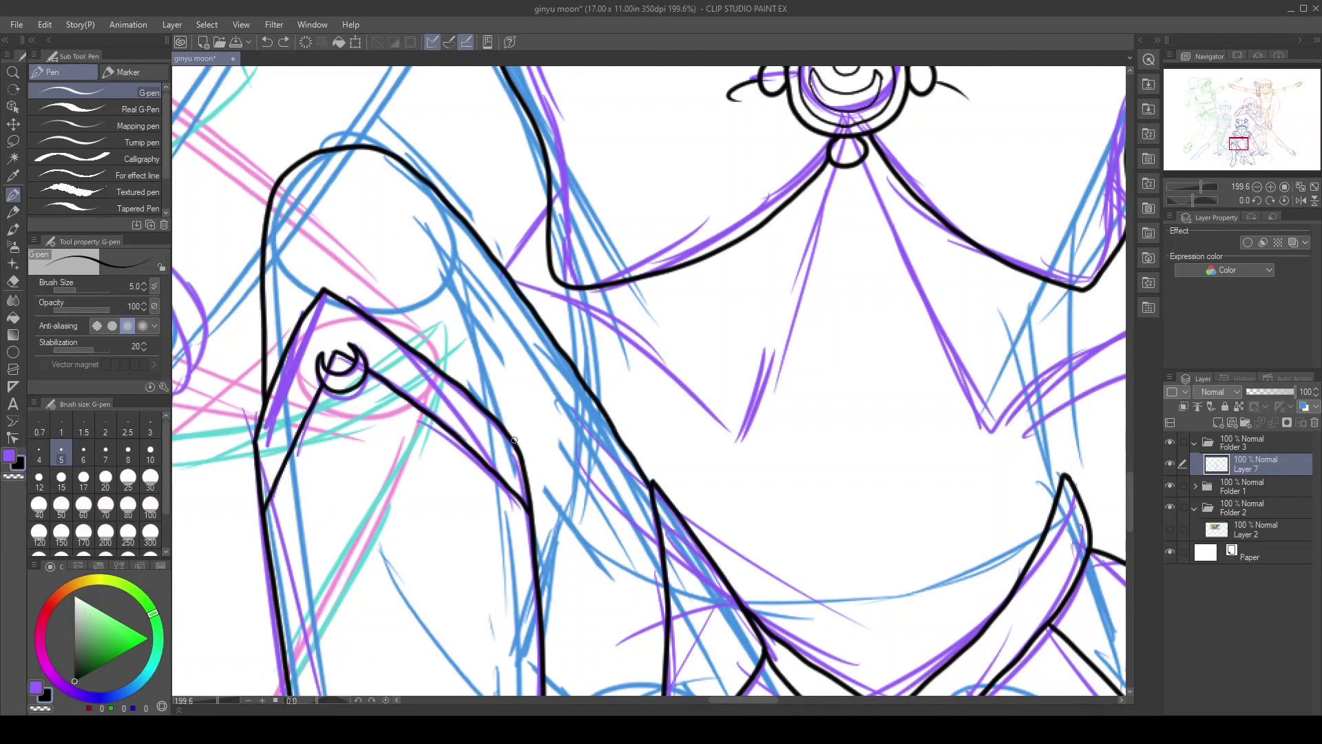
drag(513, 439, 490, 257)
drag(482, 482, 482, 290)
Ink the two pointed ribbon tails hanging below the front figure's chest bow
drag(757, 206, 388, 637)
drag(468, 224, 753, 274)
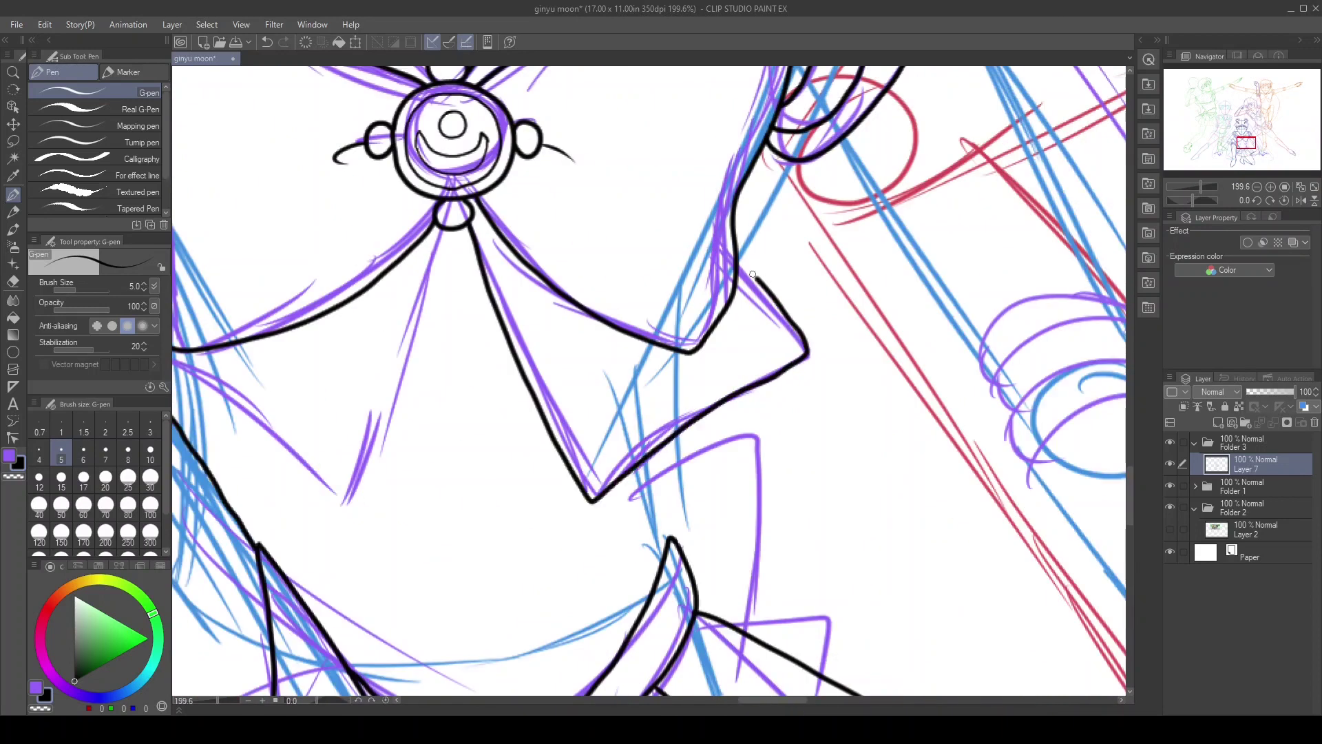
scroll(668, 539, down, 2)
drag(672, 256, 482, 503)
scroll(1247, 141, up, 2)
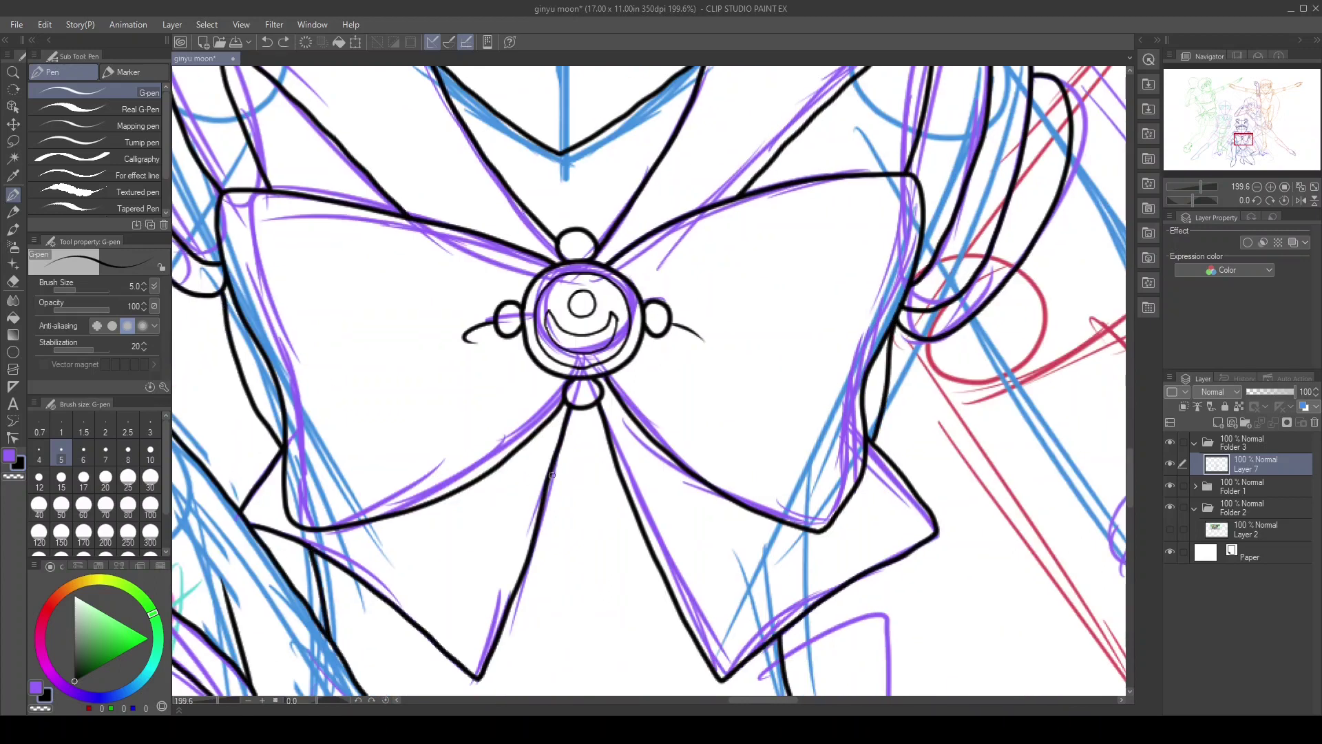
Ink the three rolled glove cuffs at the elbow and the upper arm edge beside the raised knee
scroll(552, 475, down, 3)
scroll(324, 303, up, 4)
mouse_move(453, 266)
mouse_down()
mouse_move(599, 418)
mouse_move(597, 408)
mouse_up()
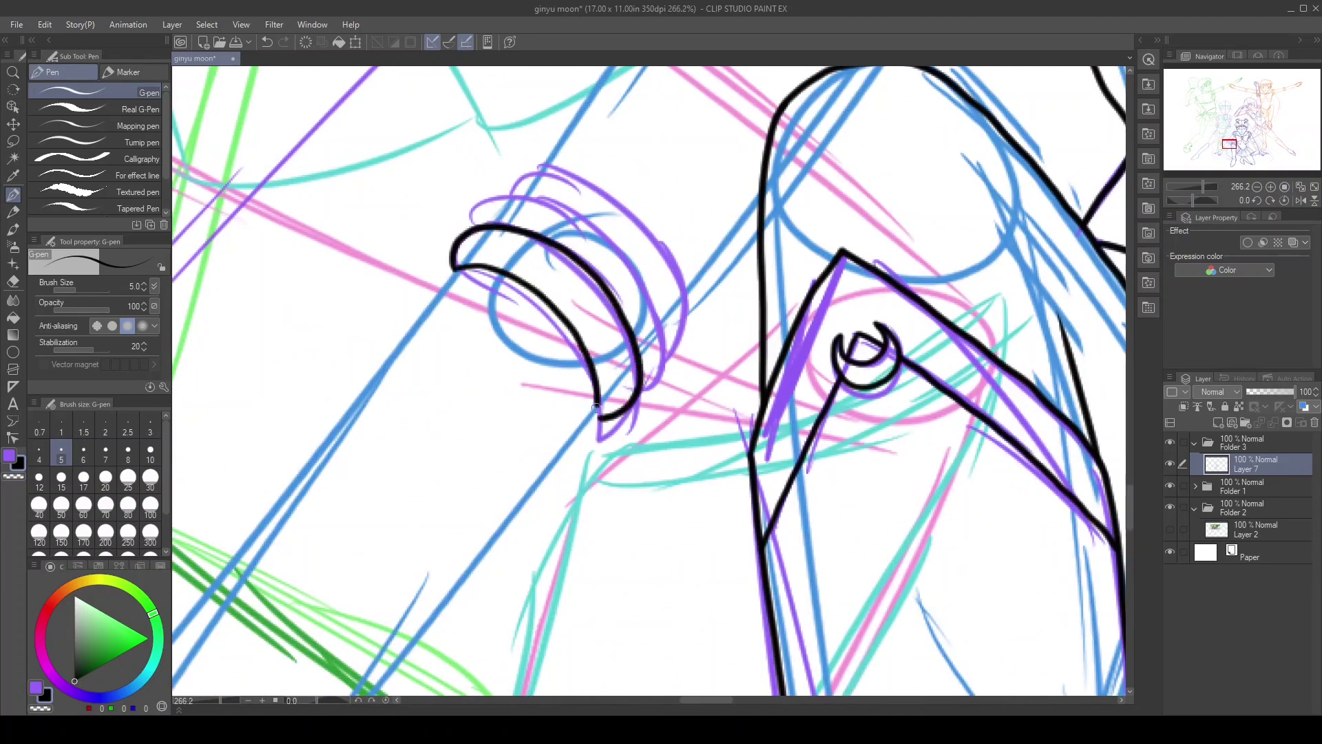
drag(470, 203, 654, 382)
mouse_move(517, 169)
mouse_down()
mouse_move(693, 341)
mouse_move(454, 589)
mouse_move(753, 203)
mouse_up()
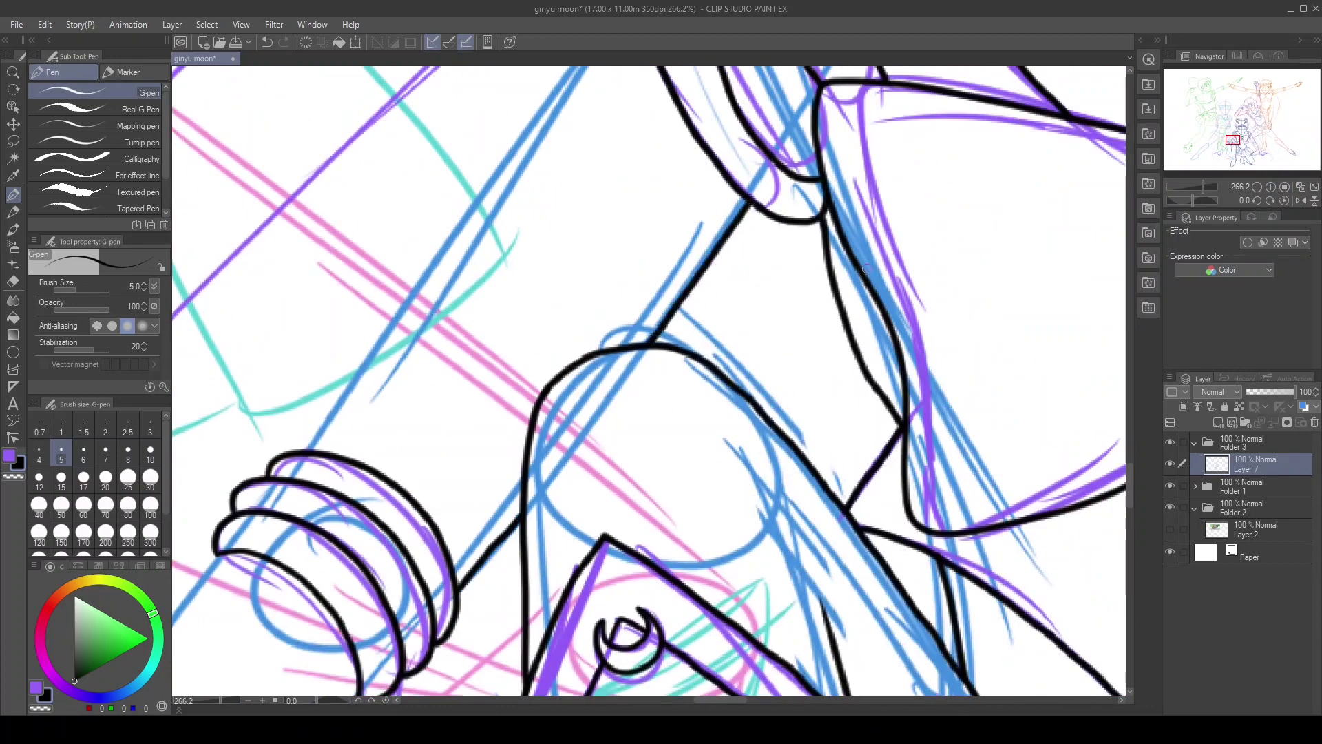
Ink both edges of the same arm's gloved forearm and erase the line ends near the wrist
drag(865, 268, 839, 344)
drag(314, 552, 573, 192)
drag(413, 482, 537, 324)
drag(482, 551, 964, 207)
key(ctrl+z)
mouse_move(543, 445)
mouse_down()
mouse_move(787, 102)
mouse_move(351, 693)
mouse_up()
drag(878, 308, 570, 696)
mouse_move(413, 620)
mouse_down()
mouse_move(694, 177)
mouse_move(472, 325)
mouse_up()
key(e)
drag(399, 472, 496, 337)
drag(612, 472, 703, 405)
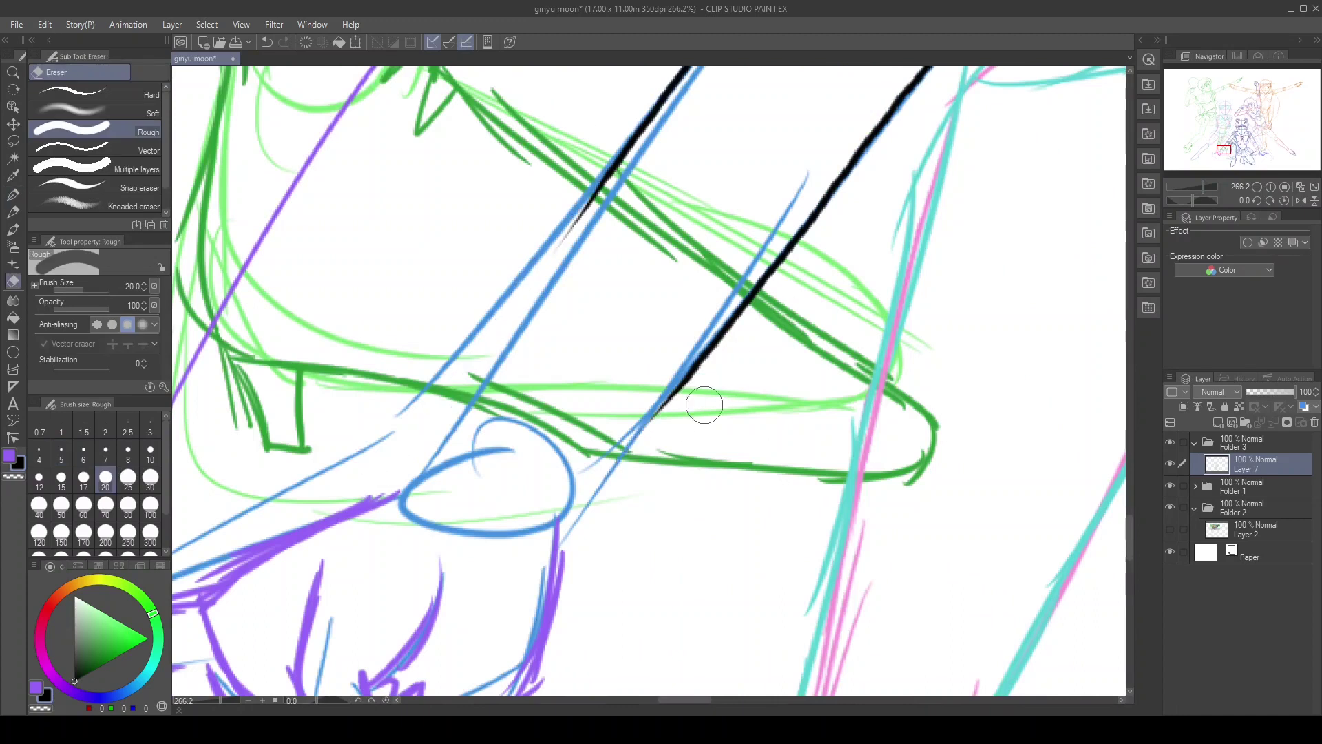
Ink that arm's gloved hand with its extended finger and the curled fingers below
key(p)
drag(405, 491, 601, 187)
drag(651, 426, 1037, 198)
drag(731, 284, 585, 427)
mouse_move(697, 335)
mouse_down()
mouse_move(773, 427)
mouse_move(899, 530)
mouse_up()
drag(949, 297, 890, 458)
Ink the side of the waist and the back bow's loop and ribbon end showing beside the hip
scroll(890, 458, down, 5)
scroll(688, 448, up, 5)
drag(642, 253, 761, 229)
drag(726, 465, 852, 532)
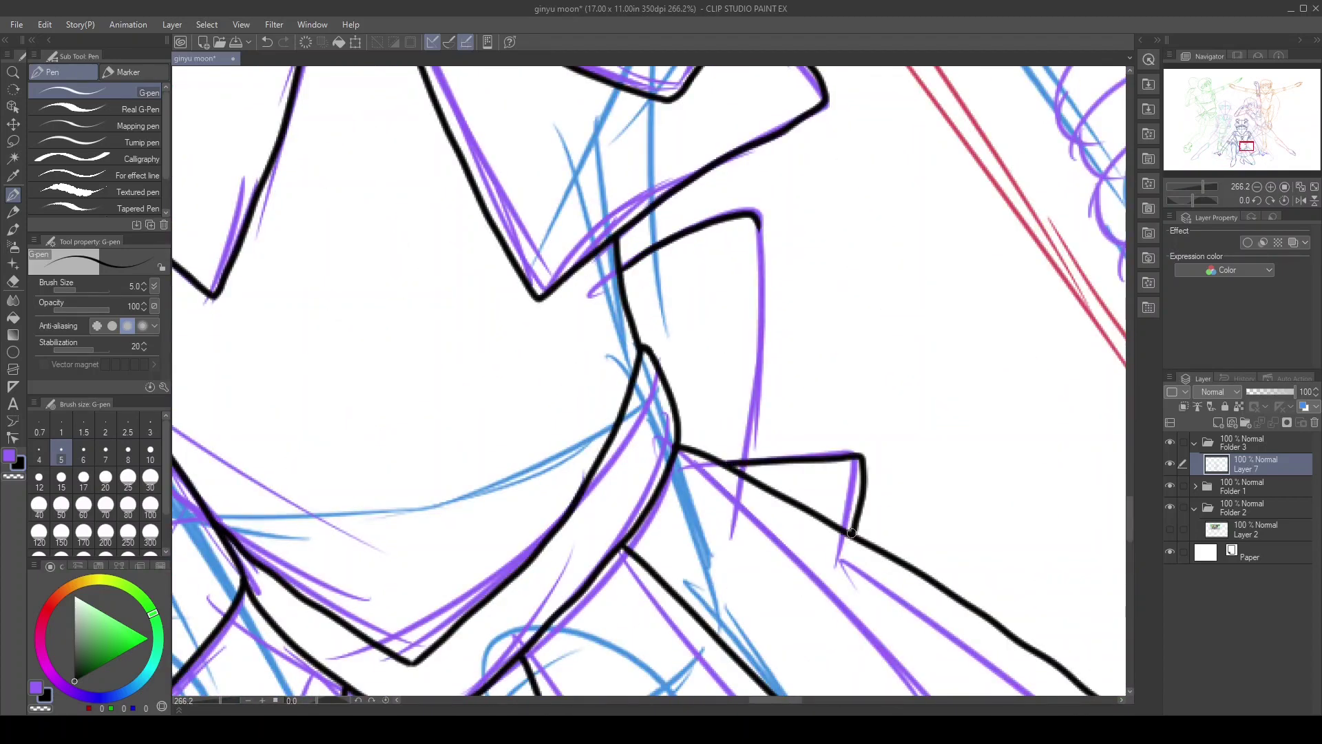
Ink the front figure's other arm with its rolled glove cuffs and both forearm edges
scroll(852, 533, down, 3)
scroll(648, 413, up, 2)
mouse_move(723, 399)
mouse_down()
mouse_move(575, 467)
mouse_move(723, 401)
mouse_up()
drag(534, 339, 705, 344)
drag(384, 145, 586, 496)
key(ctrl+z)
drag(553, 101, 764, 467)
click(1258, 150)
drag(335, 196, 666, 615)
drag(482, 118, 808, 570)
Ink the second gloved hand with its extended finger and curled fingers, and save the drawing
scroll(808, 570, up, 3)
mouse_move(563, 344)
mouse_down()
mouse_move(500, 561)
mouse_move(441, 348)
mouse_up()
mouse_move(485, 260)
mouse_down()
mouse_move(944, 441)
mouse_move(552, 484)
mouse_up()
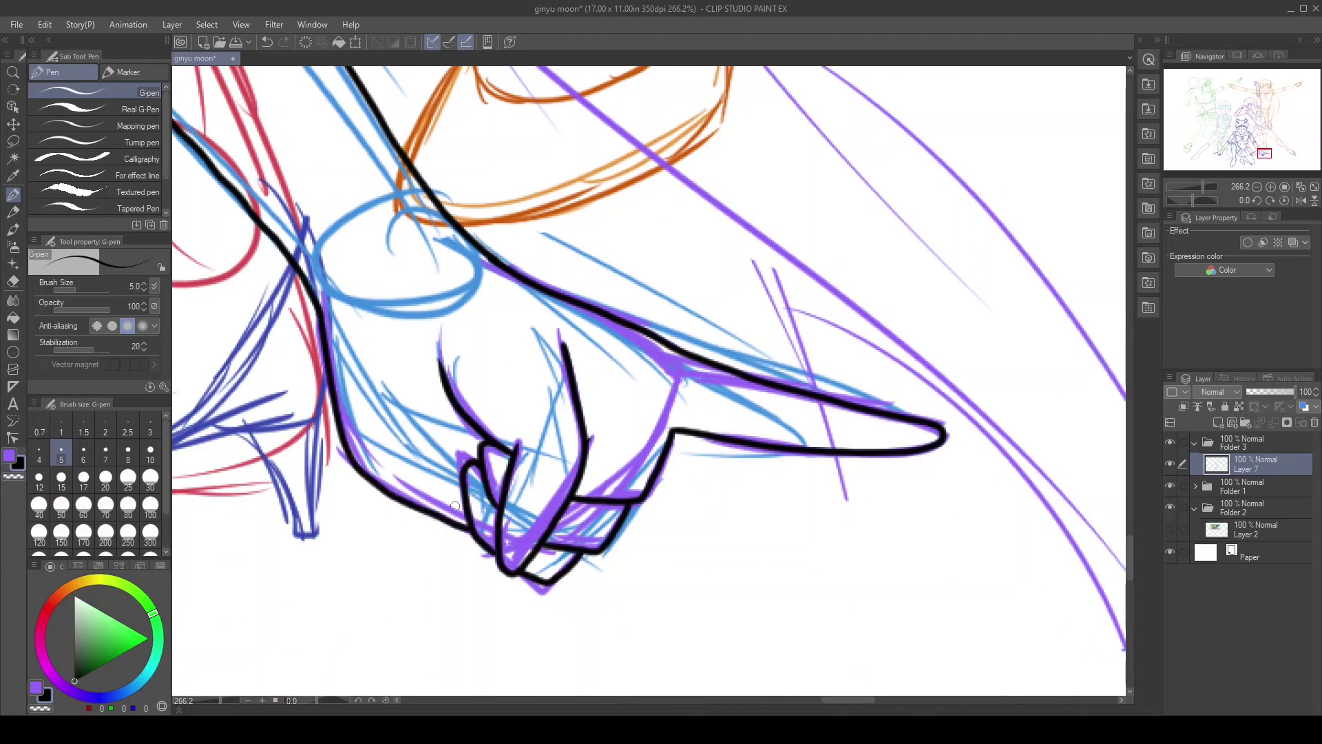
click(1285, 187)
key(ctrl+s)
Ink the lower lengths of both long pigtails with their curled ends around the outstretched hands
click(1285, 187)
drag(1235, 136, 1211, 153)
scroll(1212, 152, up, 3)
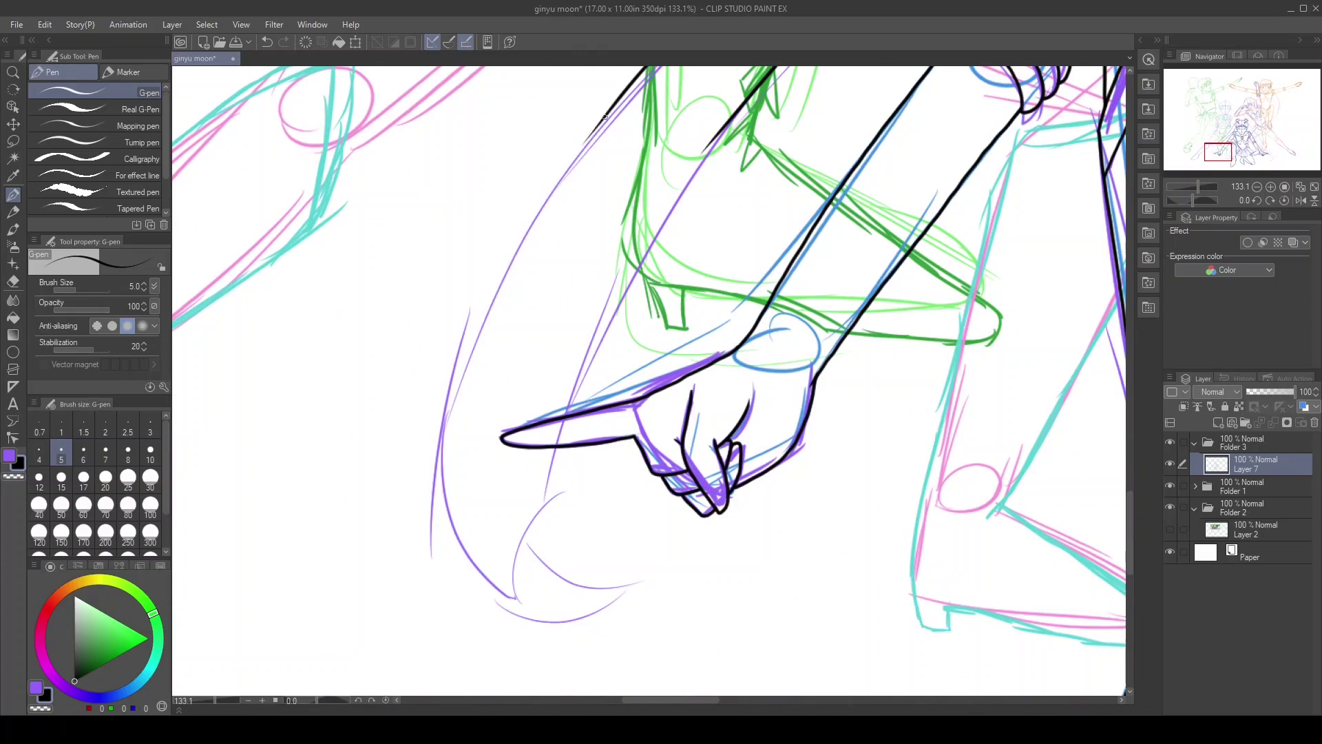
drag(534, 228, 572, 623)
mouse_move(719, 133)
mouse_down()
mouse_move(572, 406)
mouse_move(669, 583)
mouse_up()
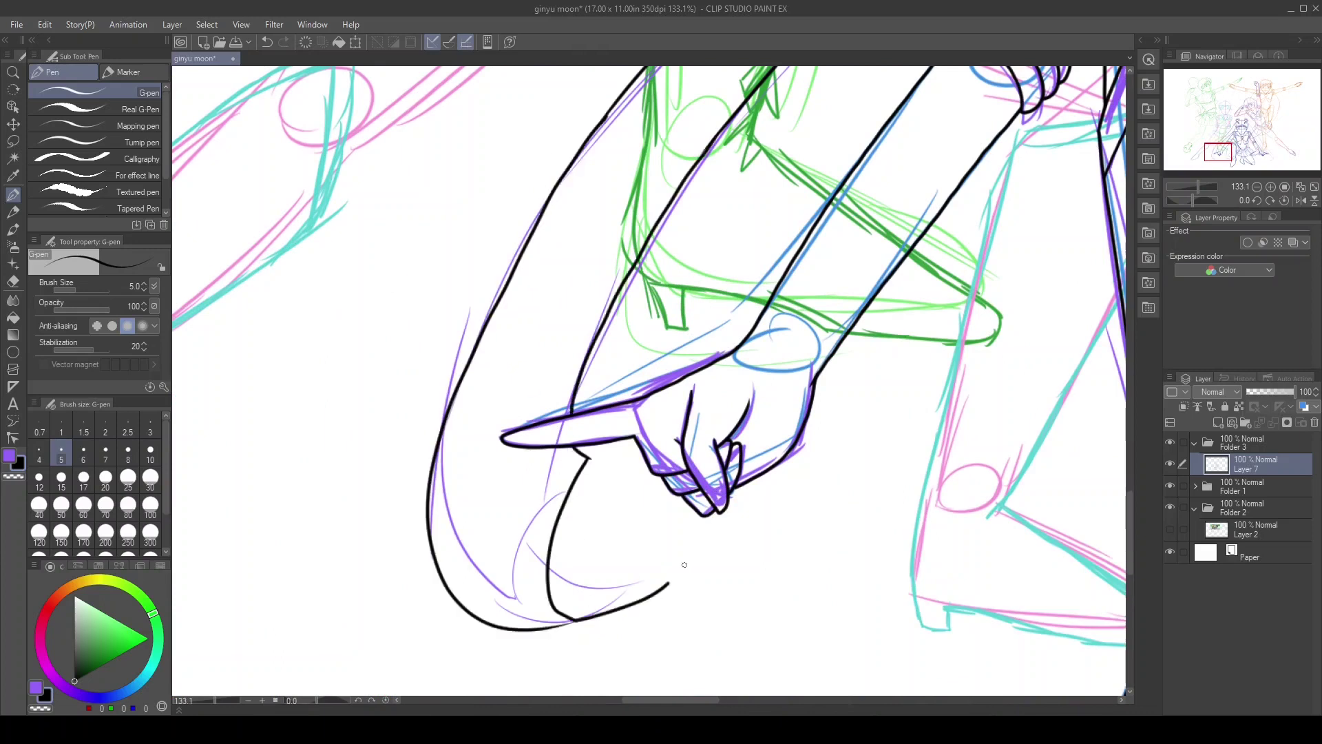
mouse_move(578, 618)
mouse_down()
mouse_move(482, 661)
mouse_move(482, 689)
mouse_move(595, 512)
mouse_up()
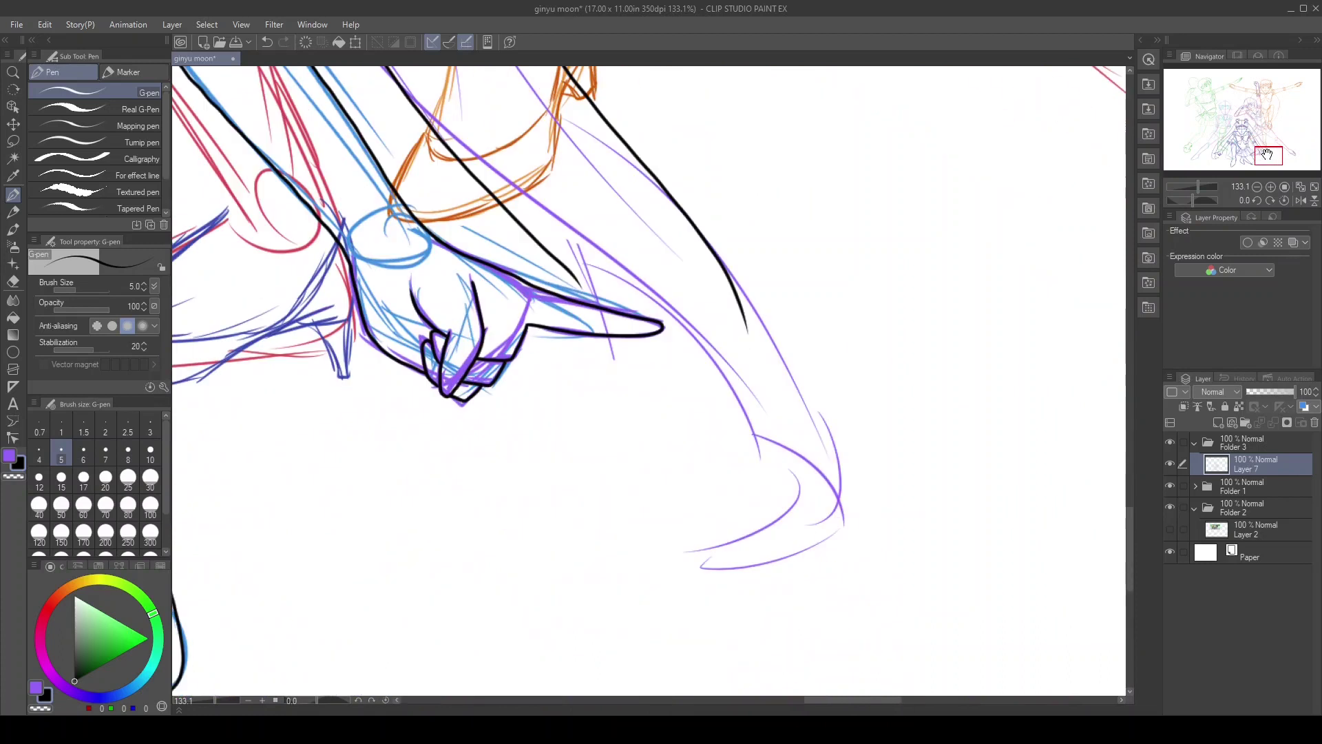
drag(737, 303, 778, 520)
drag(699, 341, 572, 585)
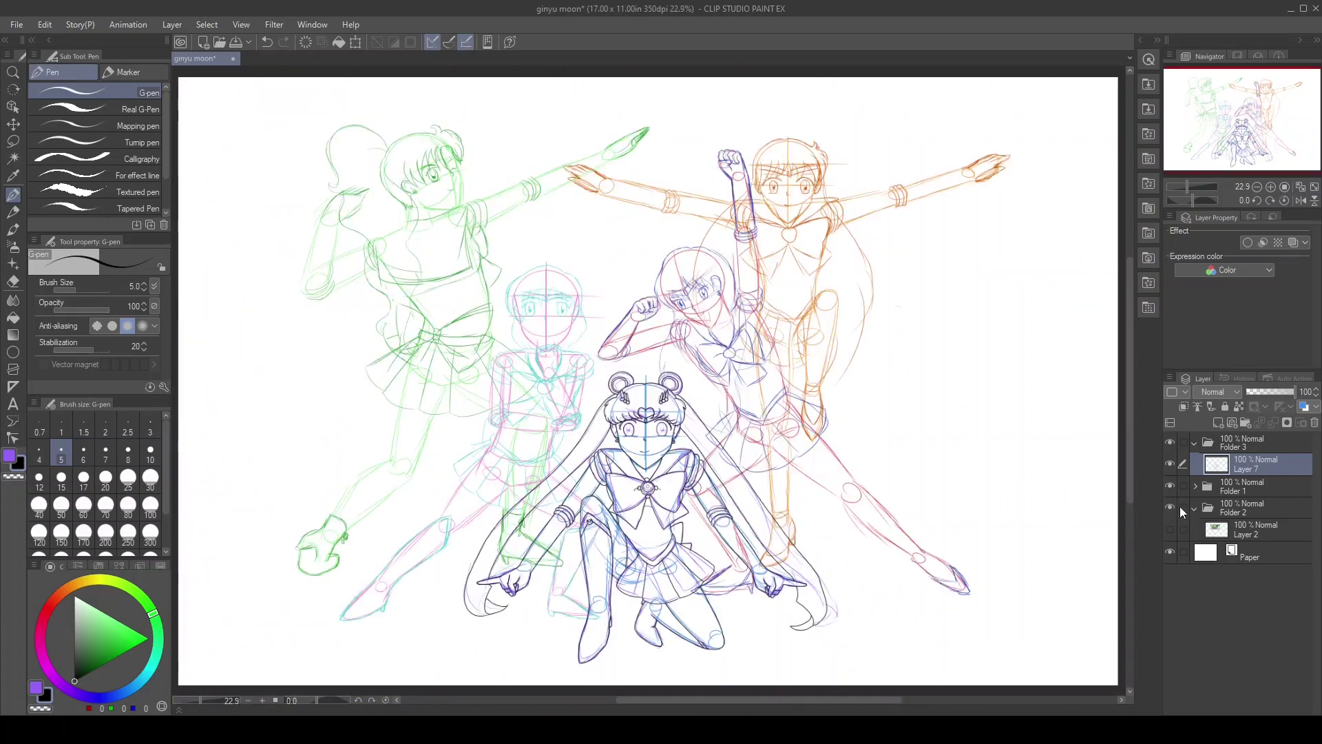
Hide the front figure's sketch on Layer 1 in Folder 1 and ink the cyan figure's jagged fringe
click(1195, 485)
click(1170, 508)
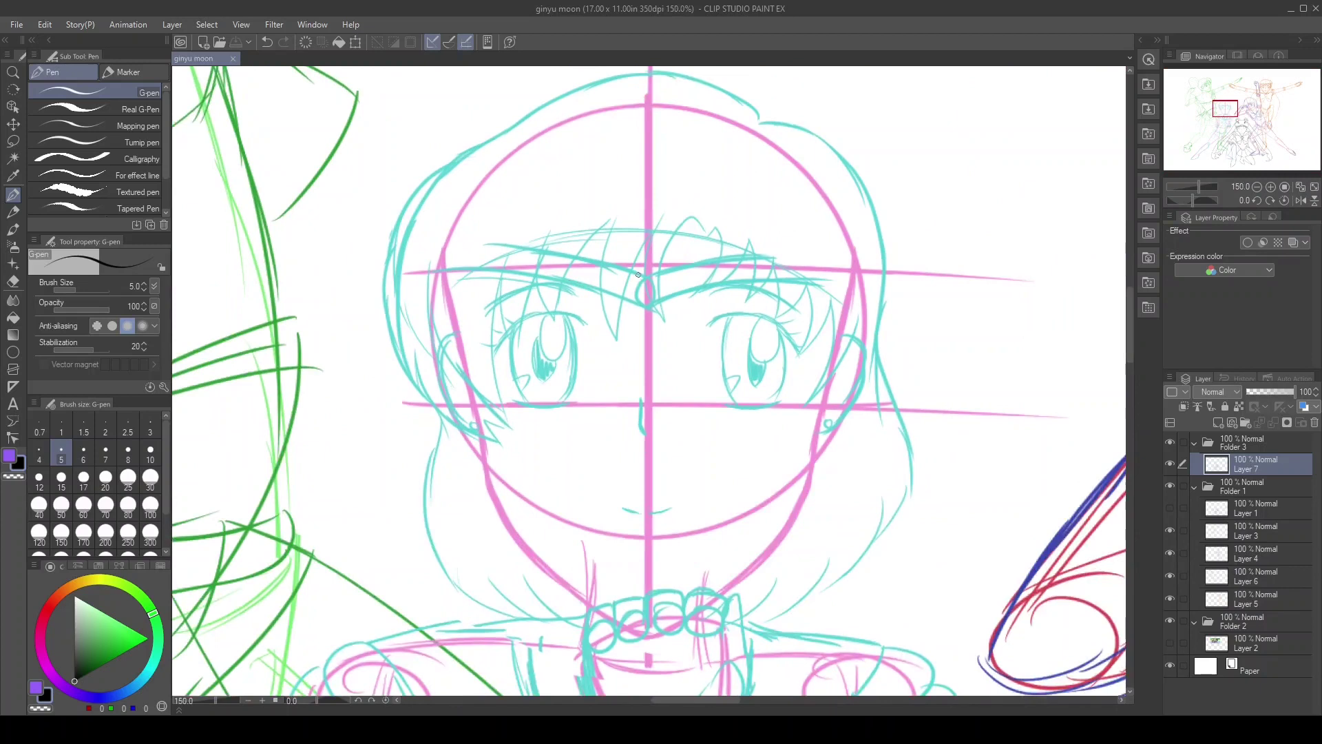
drag(703, 300, 813, 368)
drag(854, 307, 819, 420)
mouse_move(723, 224)
mouse_down()
mouse_move(699, 208)
mouse_move(668, 324)
mouse_up()
mouse_move(651, 227)
mouse_down()
mouse_move(612, 207)
mouse_move(500, 436)
mouse_up()
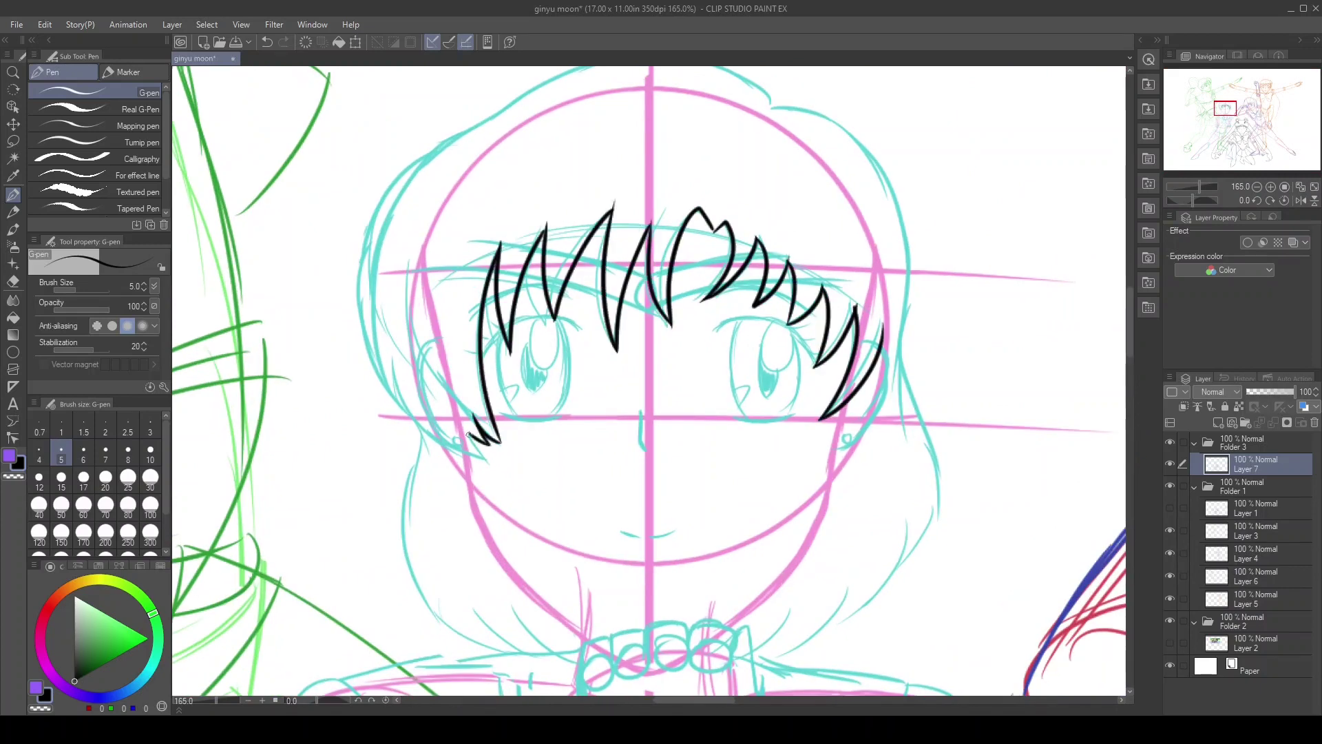
Ink the outer contour of the cyan figure's short hair from the pointed side lock over the crown
scroll(519, 163, up, 2)
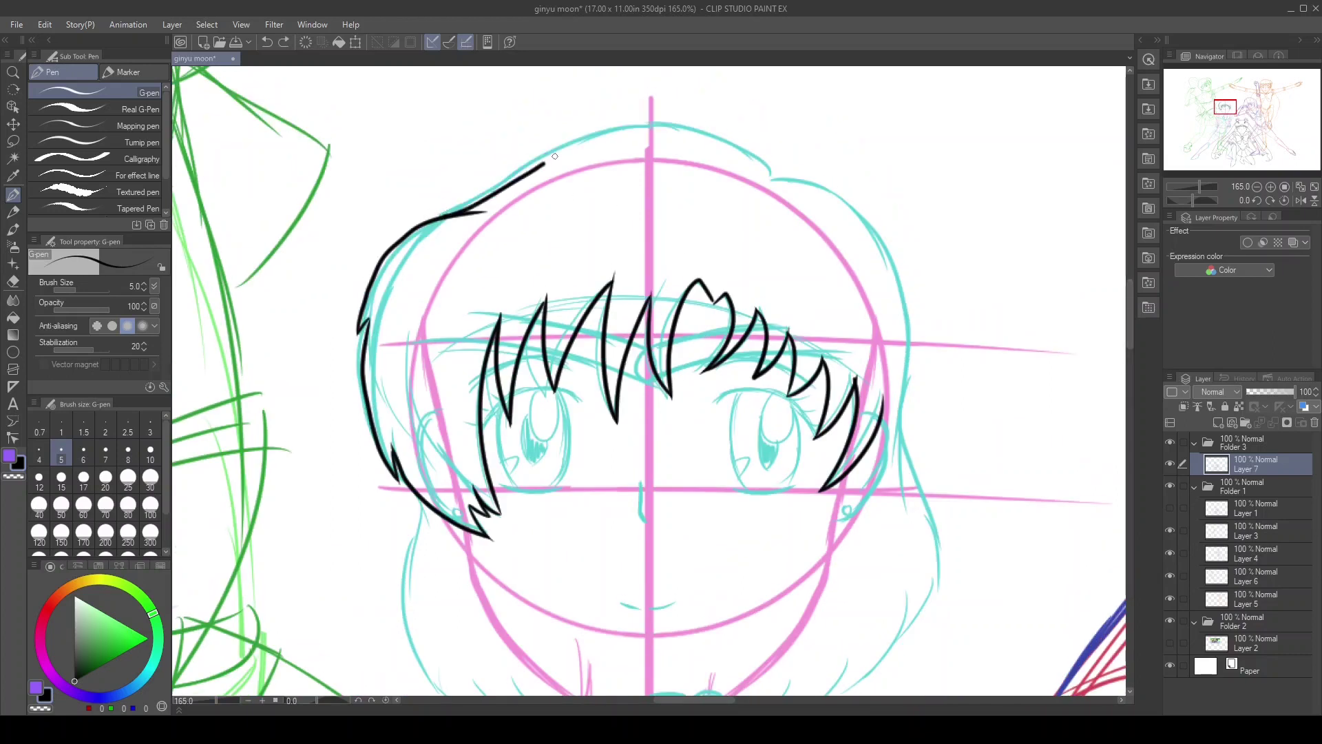
drag(556, 156, 775, 175)
scroll(551, 344, down, 5)
scroll(413, 344, up, 5)
scroll(323, 372, up, 1)
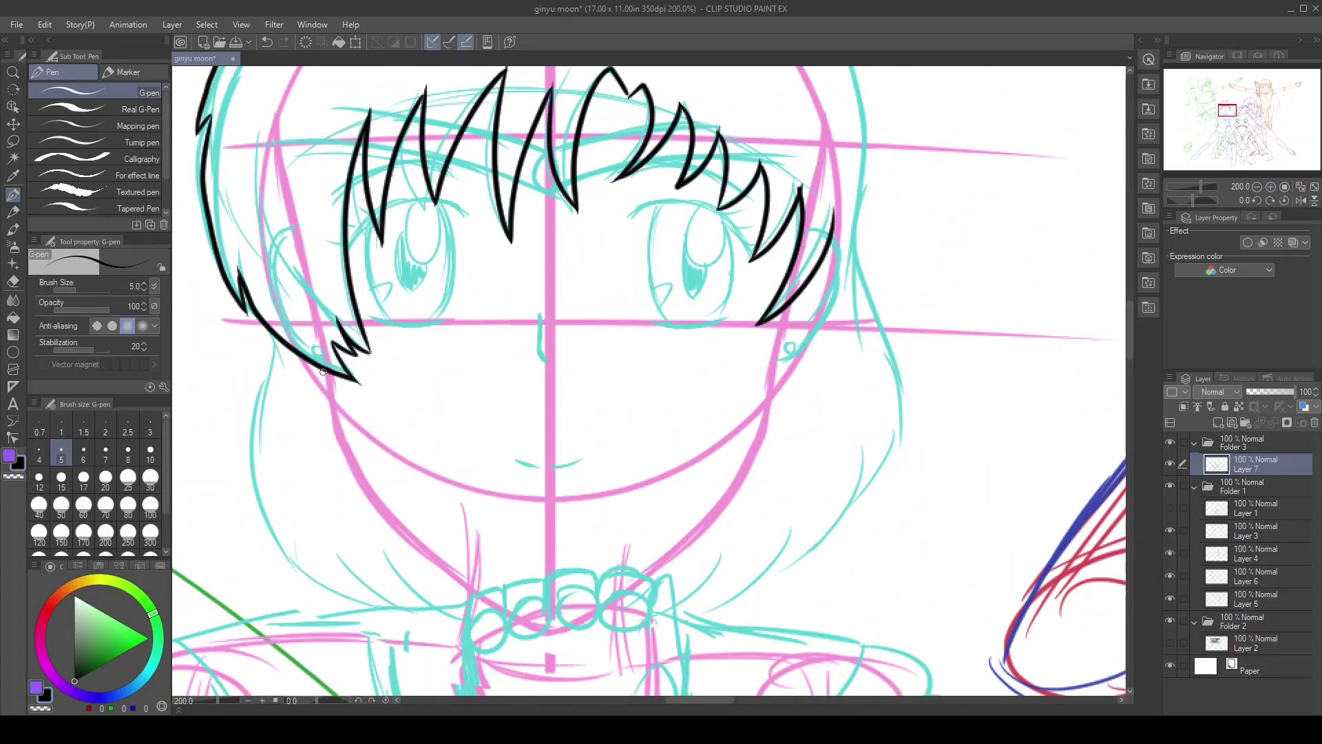
Ink the cyan figure's jawline, the ear with its round stud earring, the nose and the mouth
key(ctrl+z)
mouse_move(786, 310)
mouse_down()
mouse_move(716, 516)
mouse_move(773, 428)
mouse_move(651, 577)
mouse_up()
key(ctrl+z)
scroll(817, 278, down, 1)
scroll(620, 345, up, 1)
drag(540, 301, 544, 348)
drag(517, 446, 543, 452)
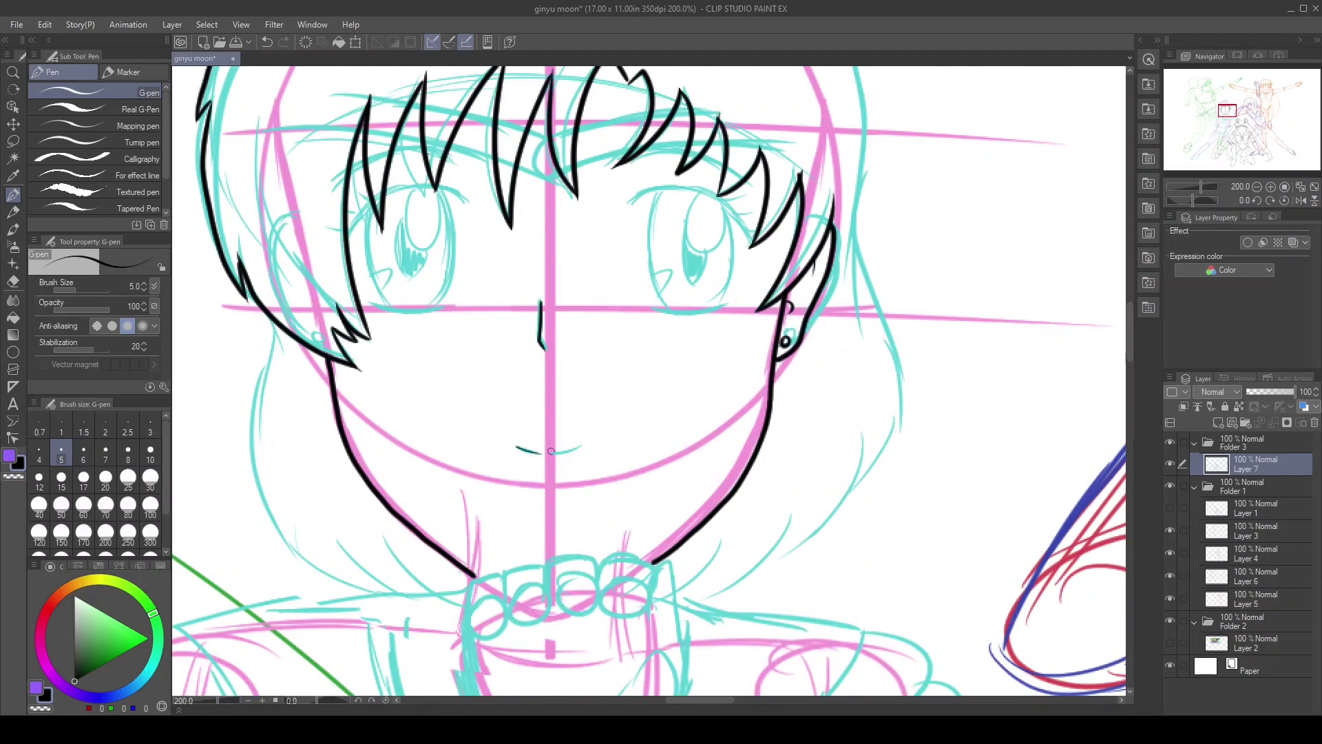
key(ctrl+z)
Ink the upper eyelids and lashes of both eyes and a lower lid line on the cyan figure
scroll(690, 185, up, 4)
drag(586, 241, 832, 324)
key(ctrl+z)
mouse_move(610, 207)
mouse_down()
mouse_move(802, 259)
mouse_move(835, 335)
mouse_up()
scroll(505, 213, left, 3)
drag(435, 206, 330, 234)
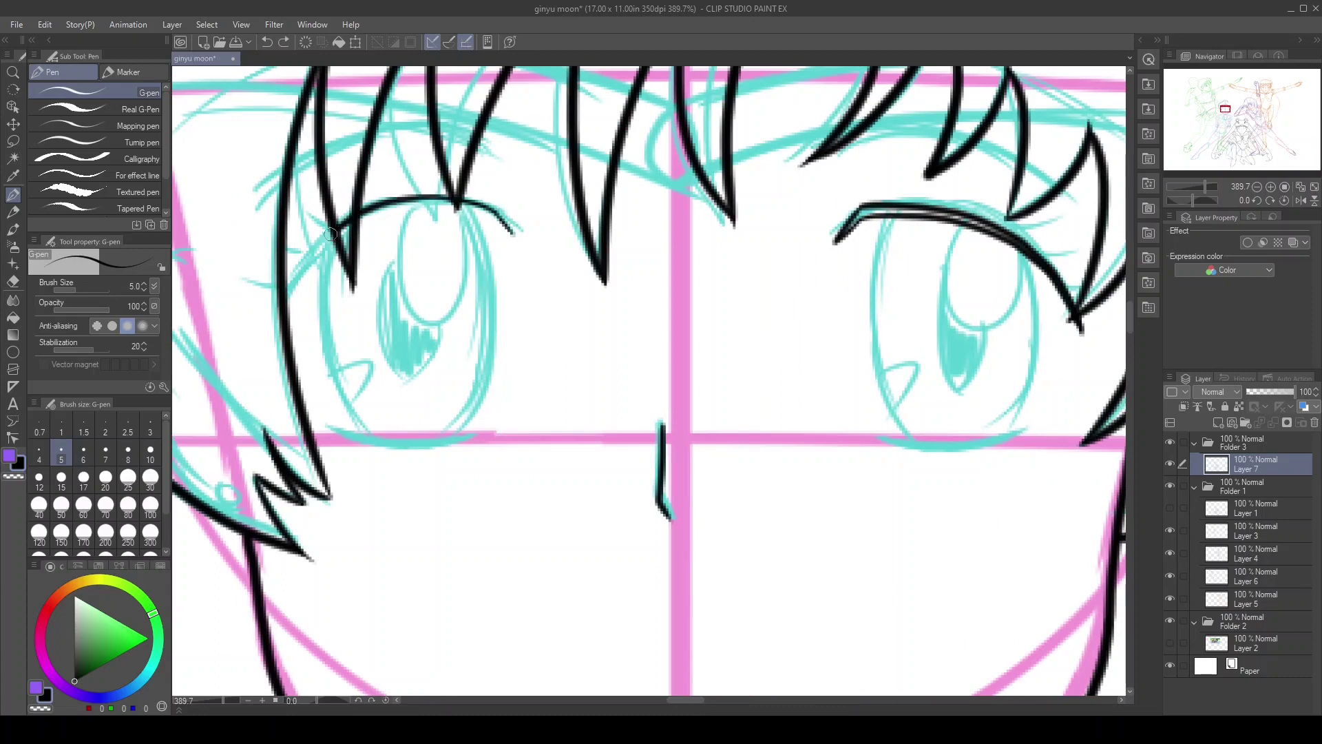
drag(895, 441, 1033, 424)
drag(981, 224, 1066, 253)
Ink the curved side outlines of both irises on the cyan figure
drag(323, 231, 378, 437)
scroll(384, 276, up, 2)
drag(338, 199, 351, 455)
drag(526, 149, 482, 482)
scroll(459, 181, right, 8)
drag(459, 182, 493, 474)
mouse_move(647, 220)
mouse_down()
mouse_move(670, 361)
mouse_move(610, 471)
mouse_up()
scroll(664, 205, down, 2)
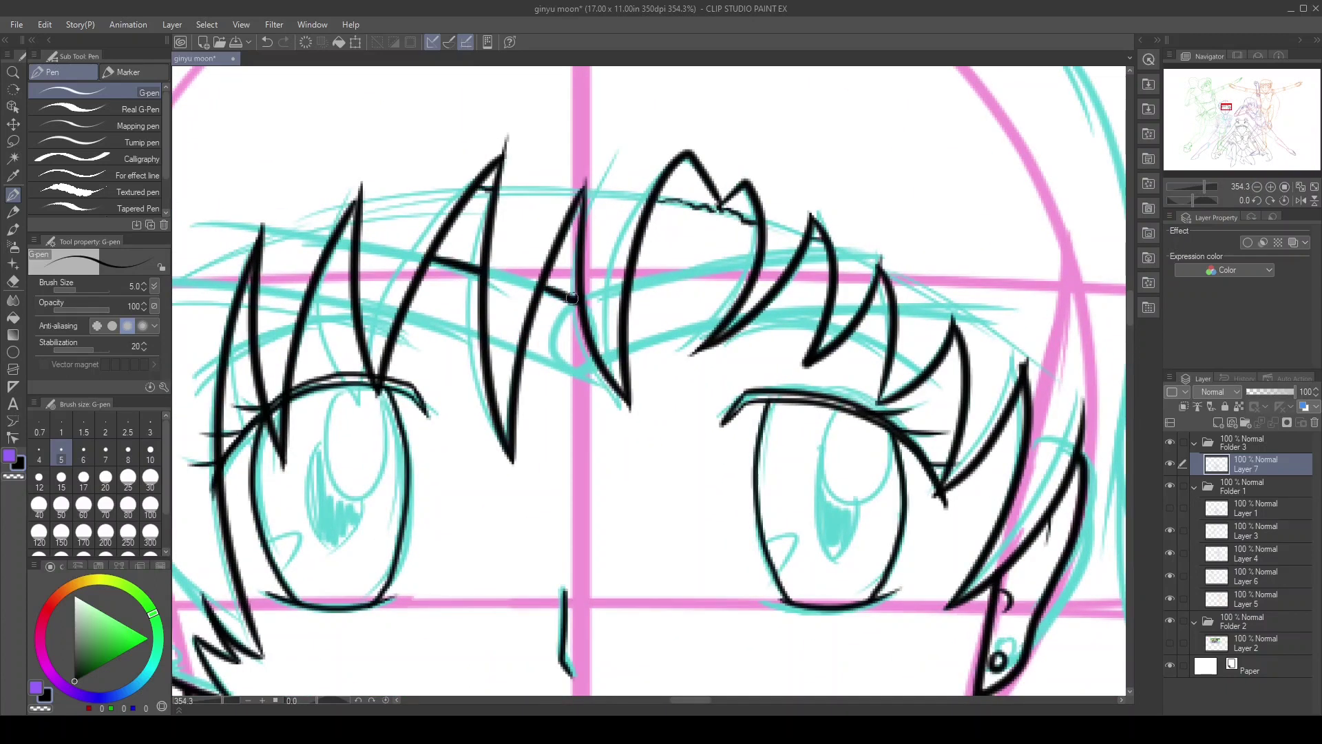
Ink the tiara band with its centre gem between the fringe strands of the cyan figure
drag(625, 353, 889, 303)
drag(629, 282, 826, 248)
drag(575, 303, 557, 336)
drag(730, 347, 820, 324)
drag(357, 320, 259, 351)
scroll(730, 346, down, 2)
scroll(1131, 355, down, 10)
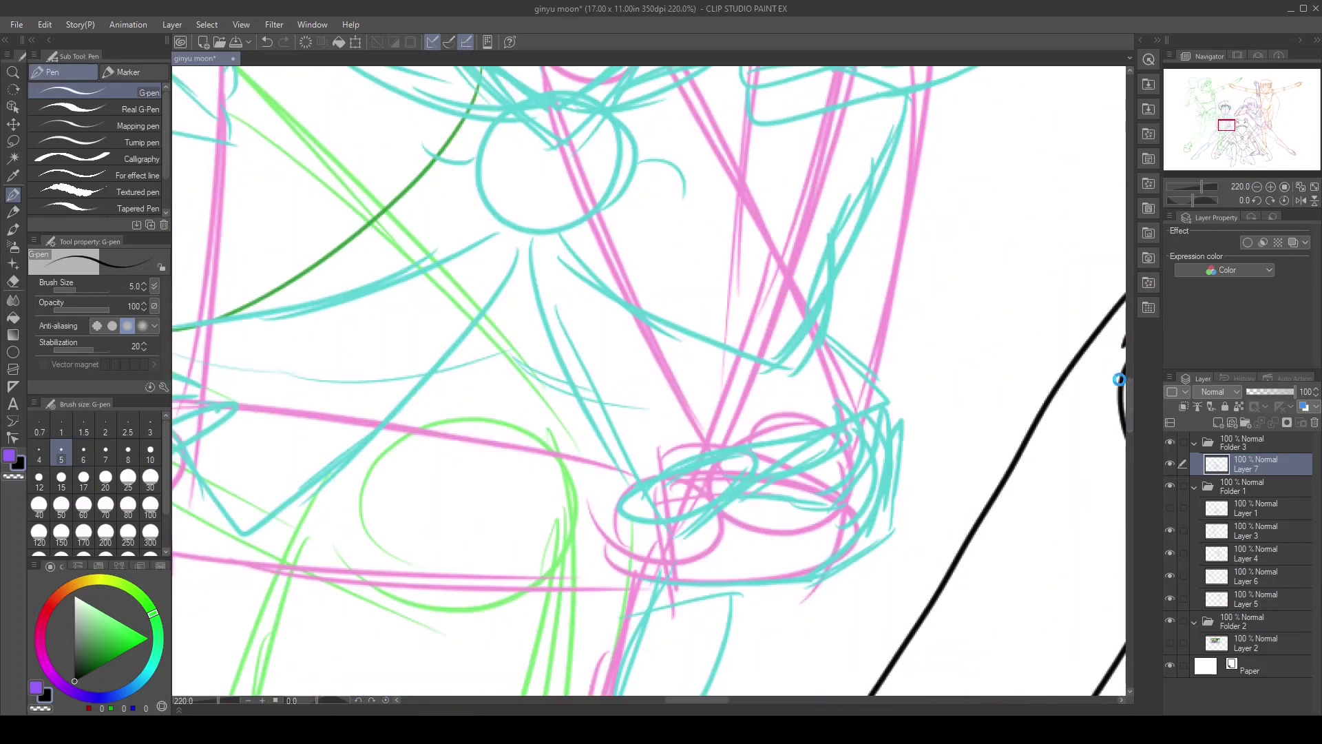
Ink the cyan figure's arm folded across the waist, with both edges of its horizontal forearm
mouse_move(1107, 363)
mouse_down()
mouse_move(1252, 281)
mouse_move(1252, 241)
mouse_up()
mouse_move(378, 282)
mouse_down()
mouse_move(266, 428)
mouse_move(224, 430)
mouse_up()
mouse_move(378, 276)
mouse_down()
mouse_move(197, 355)
mouse_move(207, 413)
mouse_up()
mouse_move(369, 274)
mouse_down()
mouse_move(555, 274)
mouse_move(441, 413)
mouse_up()
drag(559, 281, 475, 421)
scroll(1130, 399, up, 1)
drag(675, 700, 708, 701)
mouse_move(324, 431)
mouse_down()
mouse_move(382, 441)
mouse_move(358, 272)
mouse_move(989, 307)
mouse_move(944, 378)
mouse_move(992, 379)
mouse_up()
mouse_move(232, 475)
mouse_down()
mouse_move(779, 475)
mouse_move(427, 482)
mouse_up()
mouse_move(596, 383)
mouse_down()
mouse_move(711, 379)
mouse_move(744, 222)
mouse_up()
Ink the fingers of the folded arm's hand with the canvas rotated by -90°, and reset the rotation
key(minus)
drag(534, 282, 651, 265)
key(ctrl+z)
drag(538, 236, 695, 343)
drag(695, 271, 707, 275)
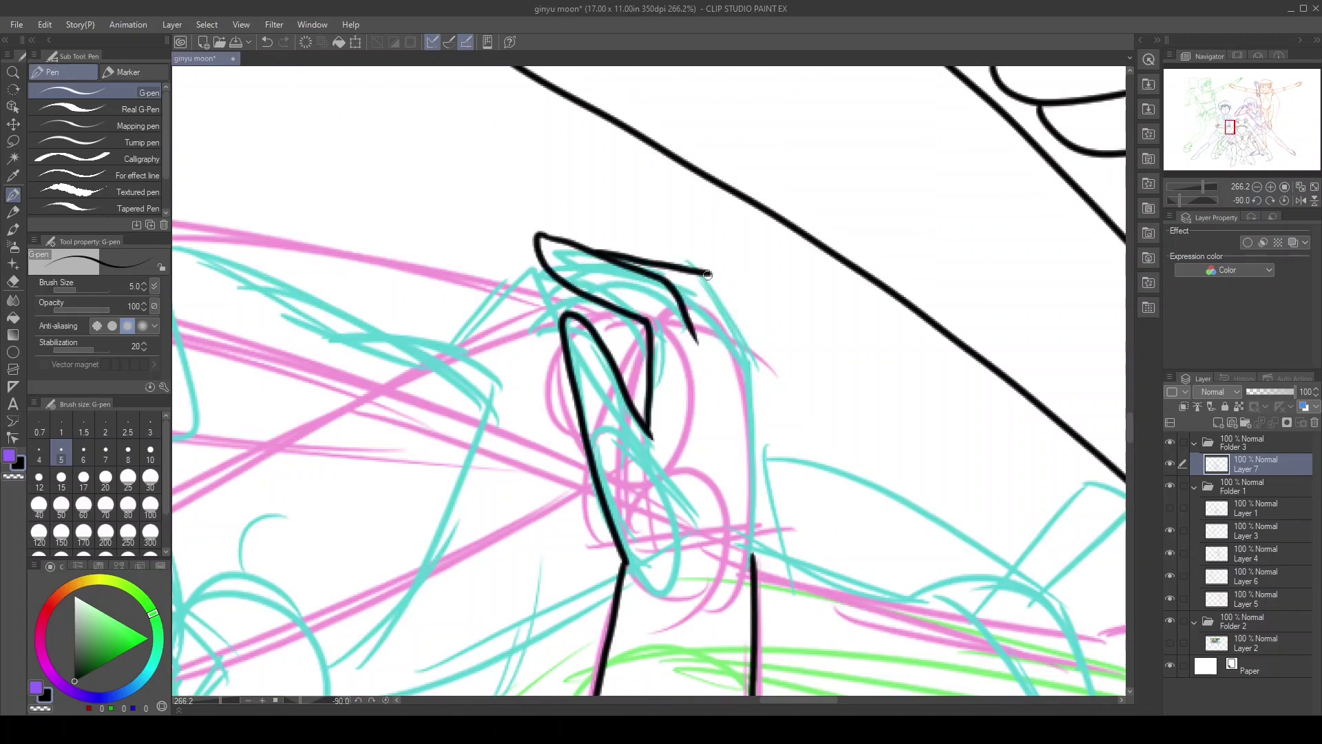
click(1284, 202)
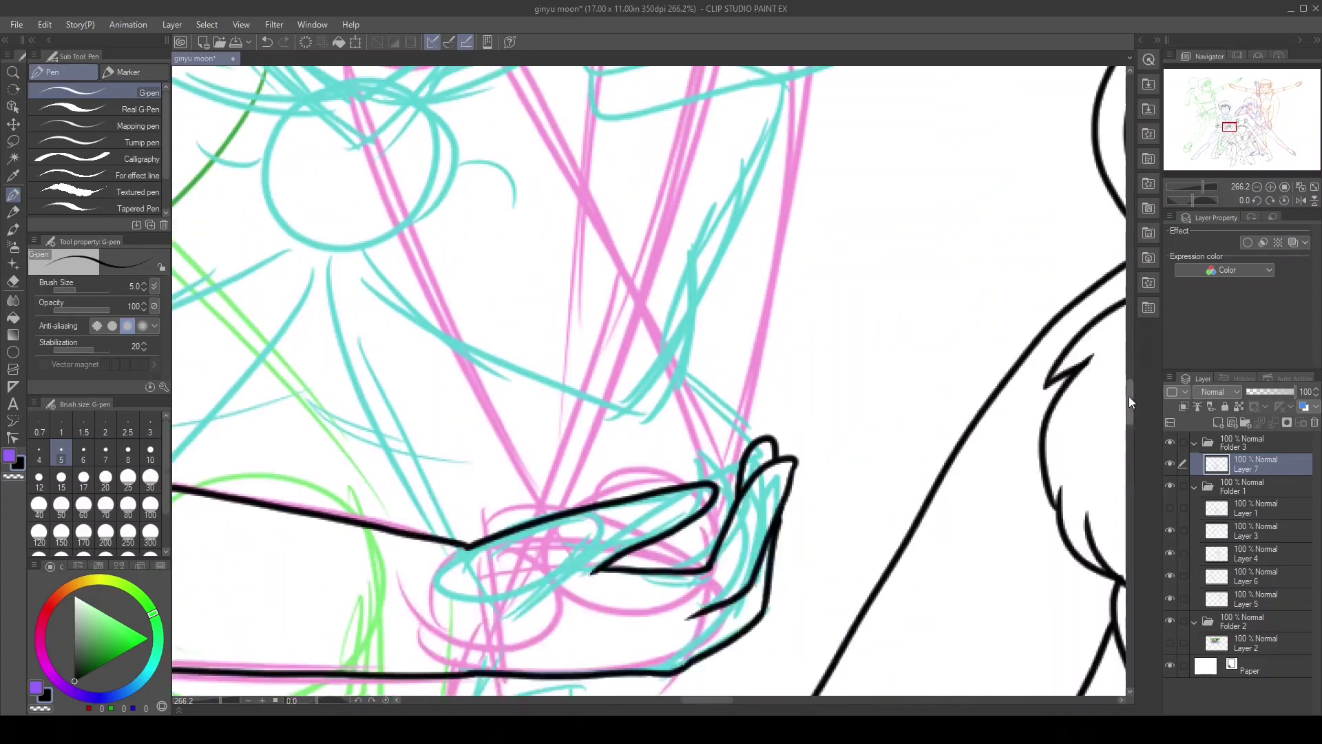
Ink the fist under the chin with its row of knuckles, thumb edge and tapering wrist
drag(1130, 411, 1129, 369)
mouse_move(428, 282)
mouse_down()
mouse_move(474, 238)
mouse_move(503, 359)
mouse_up()
mouse_move(527, 242)
mouse_down()
mouse_move(544, 338)
mouse_move(486, 560)
mouse_up()
drag(429, 241, 377, 239)
drag(288, 262, 323, 604)
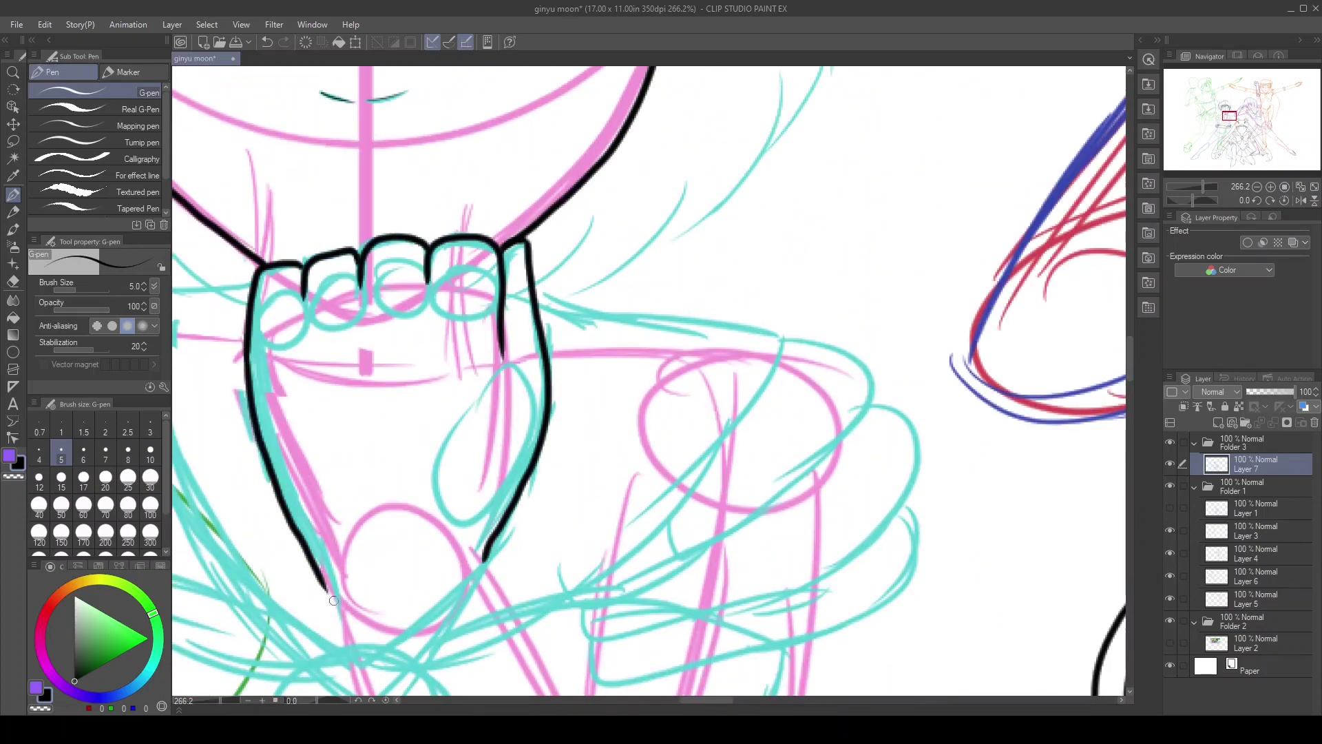
Ink both edges of the raised forearm from the wrist down to the supporting hand
drag(1129, 358, 1130, 392)
drag(486, 96, 725, 591)
mouse_move(318, 116)
mouse_down()
mouse_move(407, 383)
mouse_move(531, 632)
mouse_up()
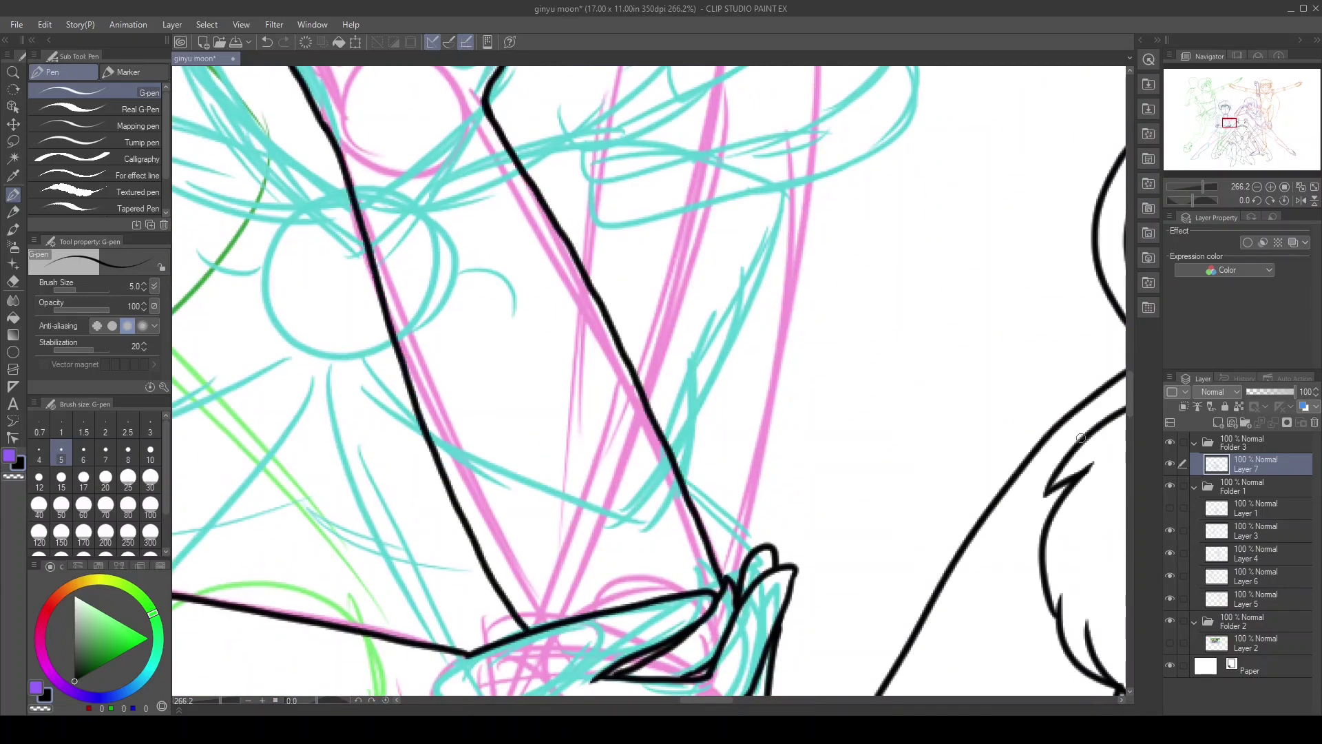
Ink the chest bow's loop beside the raised forearm, with its upper and outer edges
drag(1130, 382, 1129, 361)
drag(788, 254, 524, 589)
key(ctrl+z)
drag(1131, 362, 1131, 362)
mouse_move(504, 387)
mouse_down()
mouse_move(581, 377)
mouse_move(685, 666)
mouse_up()
mouse_move(1131, 384)
mouse_down()
mouse_move(1131, 412)
mouse_move(1130, 374)
mouse_up()
Ink the layered puffed sleeve on the cyan figure's shoulder, with its curved seams and rounded outer tiers
mouse_move(627, 175)
mouse_down()
mouse_move(880, 219)
mouse_move(685, 473)
mouse_up()
key(ctrl+z)
mouse_move(882, 215)
mouse_down()
mouse_move(654, 483)
mouse_move(743, 467)
mouse_up()
mouse_move(959, 283)
mouse_down()
mouse_move(1002, 352)
mouse_move(796, 503)
mouse_up()
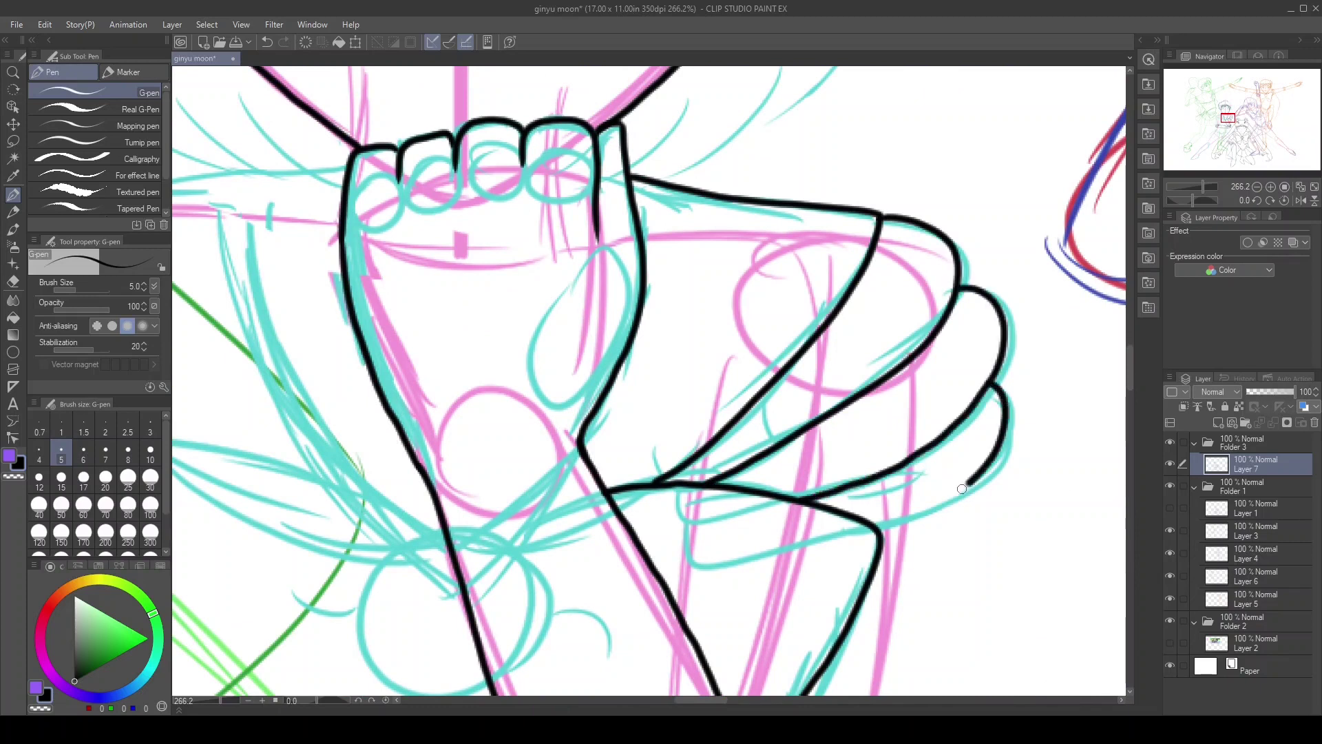
drag(968, 482, 881, 534)
Ink the outer edge of the upper arm below the puffed sleeve, and save the illustration
drag(1131, 372, 1131, 403)
drag(807, 181, 740, 531)
key(ctrl+s)
Ink the upper edge of the chest bow's other loop, running into the wrist under the chin
click(1213, 143)
drag(625, 333, 679, 508)
key(ctrl+z)
drag(551, 475, 679, 510)
click(1228, 124)
click(1225, 119)
mouse_move(458, 438)
mouse_down()
mouse_move(661, 465)
mouse_move(798, 529)
mouse_up()
Ink the opposite shoulder line from the fist outward and the tiers of its puffed sleeve
mouse_move(348, 212)
mouse_down()
mouse_move(541, 177)
mouse_move(728, 165)
mouse_up()
mouse_move(350, 215)
mouse_down()
mouse_move(442, 380)
mouse_move(512, 439)
mouse_up()
mouse_move(341, 210)
mouse_down()
mouse_move(348, 369)
mouse_move(467, 488)
mouse_up()
click(1228, 116)
click(1223, 118)
mouse_move(590, 154)
mouse_down()
mouse_move(644, 399)
mouse_move(735, 445)
mouse_up()
mouse_move(475, 252)
mouse_down()
mouse_move(531, 384)
mouse_move(732, 494)
mouse_up()
Ink both edges of the upper arm below the second puffed sleeve
click(1220, 123)
click(1219, 122)
drag(623, 255, 598, 606)
drag(396, 165, 375, 661)
Ink the chest bow's crease, the loop's lower edge and the ribbon tail hanging from the knot
click(1223, 123)
drag(630, 215, 692, 231)
drag(729, 309, 421, 432)
drag(747, 320, 591, 553)
drag(754, 316, 841, 600)
Ink the outer edge of the bob haircut down the side of the cyan figure's head
scroll(841, 600, down, 3)
click(1228, 110)
drag(812, 169, 787, 535)
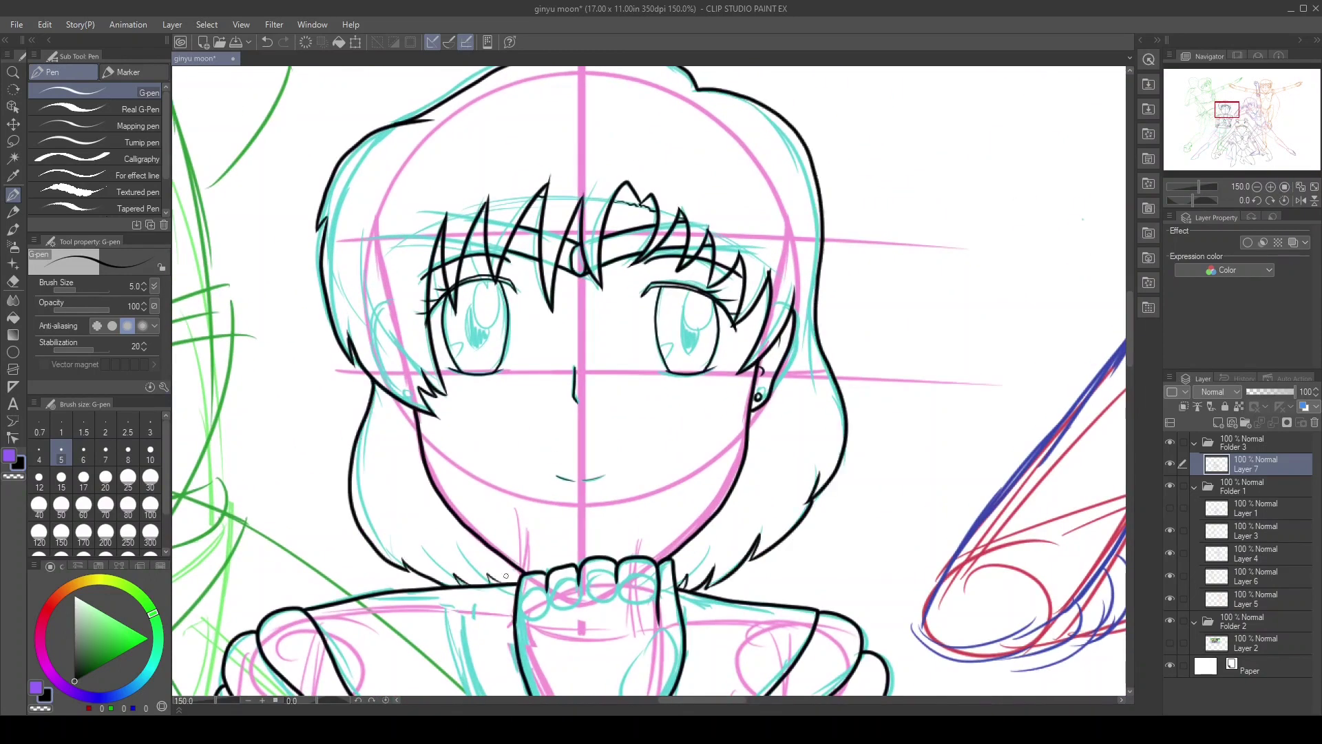
Ink the upper and lower edges of the V-shaped waistband below the folded arm
click(1221, 131)
scroll(482, 227, up, 1)
mouse_move(431, 157)
mouse_down()
mouse_move(473, 221)
mouse_move(915, 271)
mouse_up()
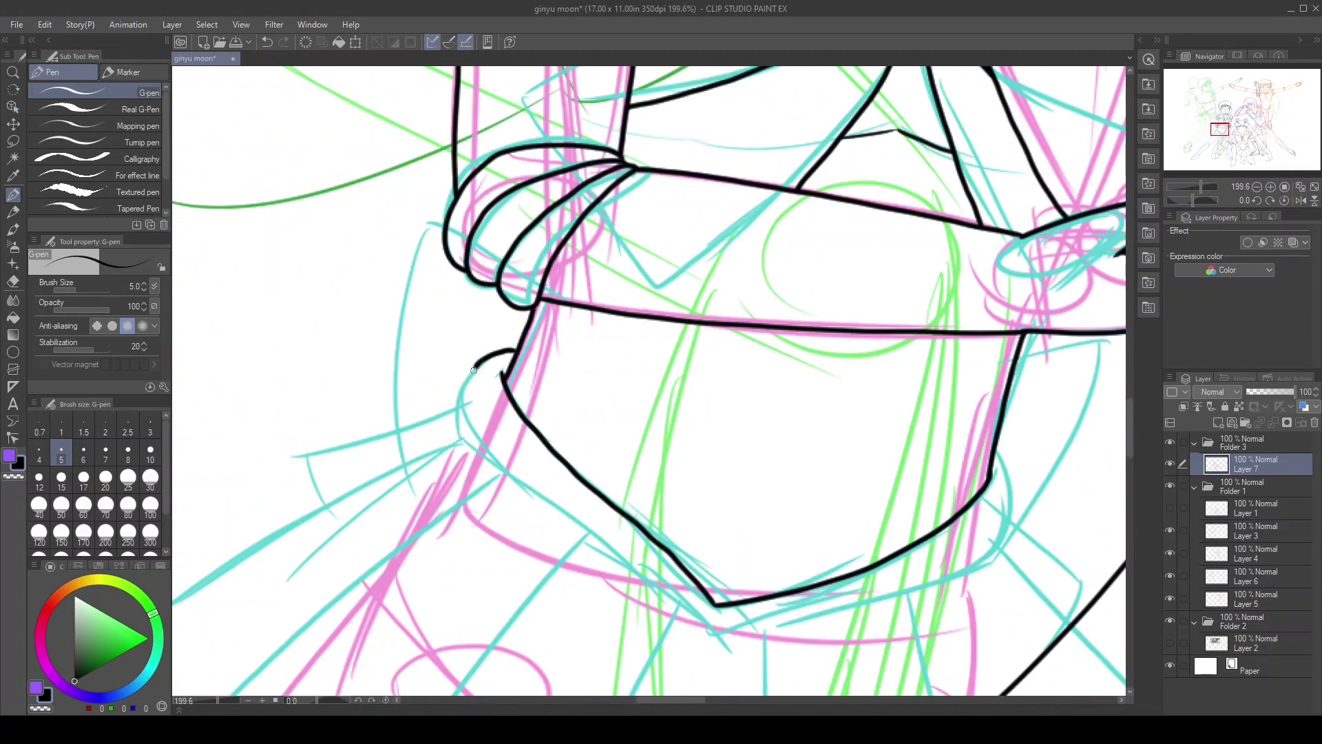
mouse_move(474, 370)
mouse_down()
mouse_move(837, 606)
mouse_move(1005, 451)
mouse_up()
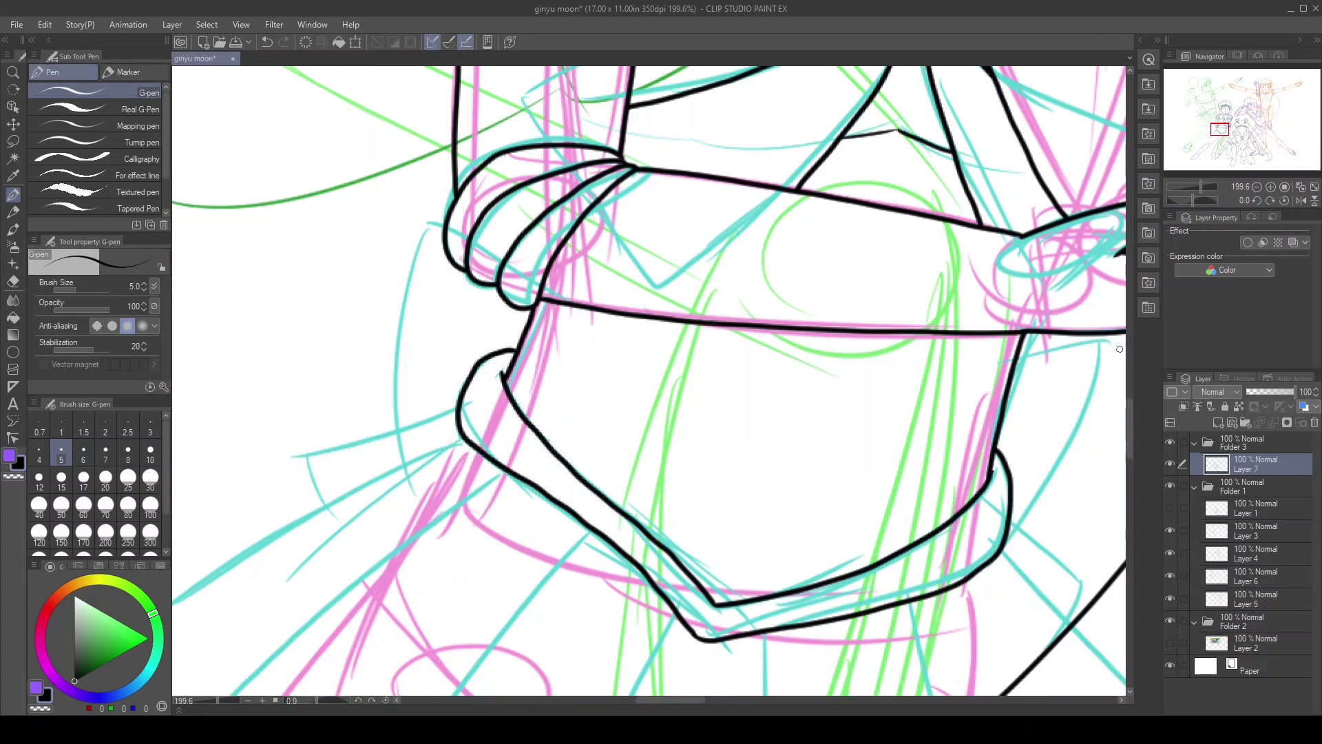
Ink the skirt's front pleat lines and scalloped hem below the waistband
scroll(1005, 451, down, 1)
drag(975, 199, 1033, 255)
key(ctrl+z)
scroll(849, 307, down, 1)
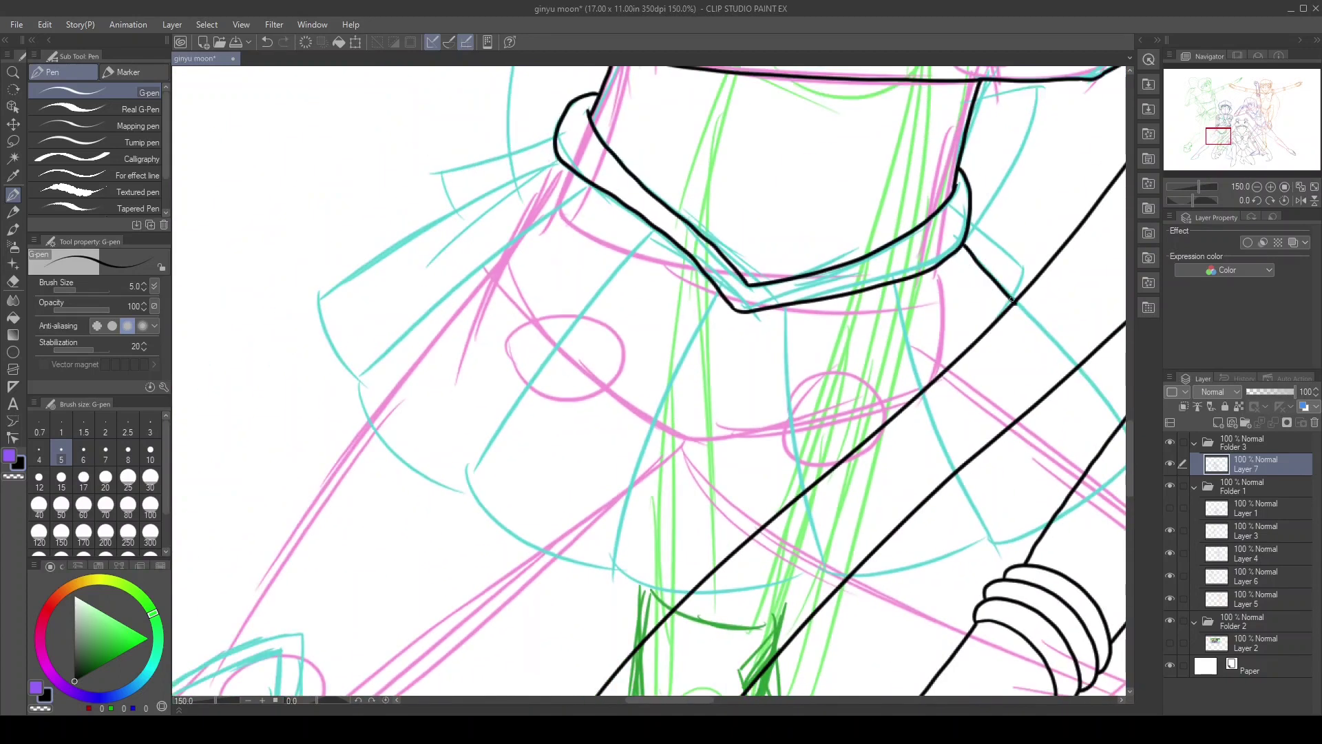
drag(850, 585, 955, 562)
mouse_move(716, 289)
mouse_down()
mouse_move(624, 576)
mouse_move(688, 592)
mouse_up()
mouse_move(650, 228)
mouse_down()
mouse_move(462, 516)
mouse_move(608, 563)
mouse_up()
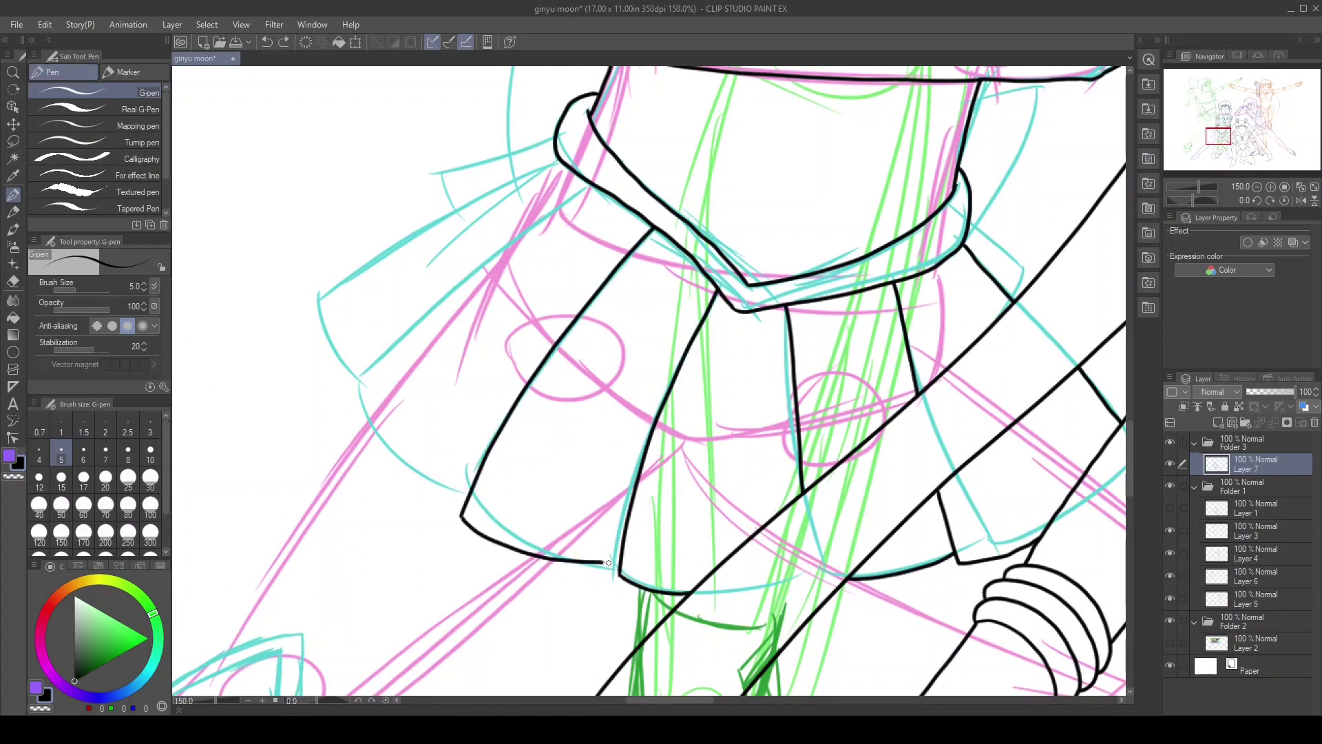
Ink the flared side pleats with their hem, and the back bow's edges beside the waist
drag(591, 184, 348, 474)
drag(466, 466, 394, 509)
mouse_move(561, 157)
mouse_down()
mouse_move(319, 301)
mouse_move(360, 381)
mouse_up()
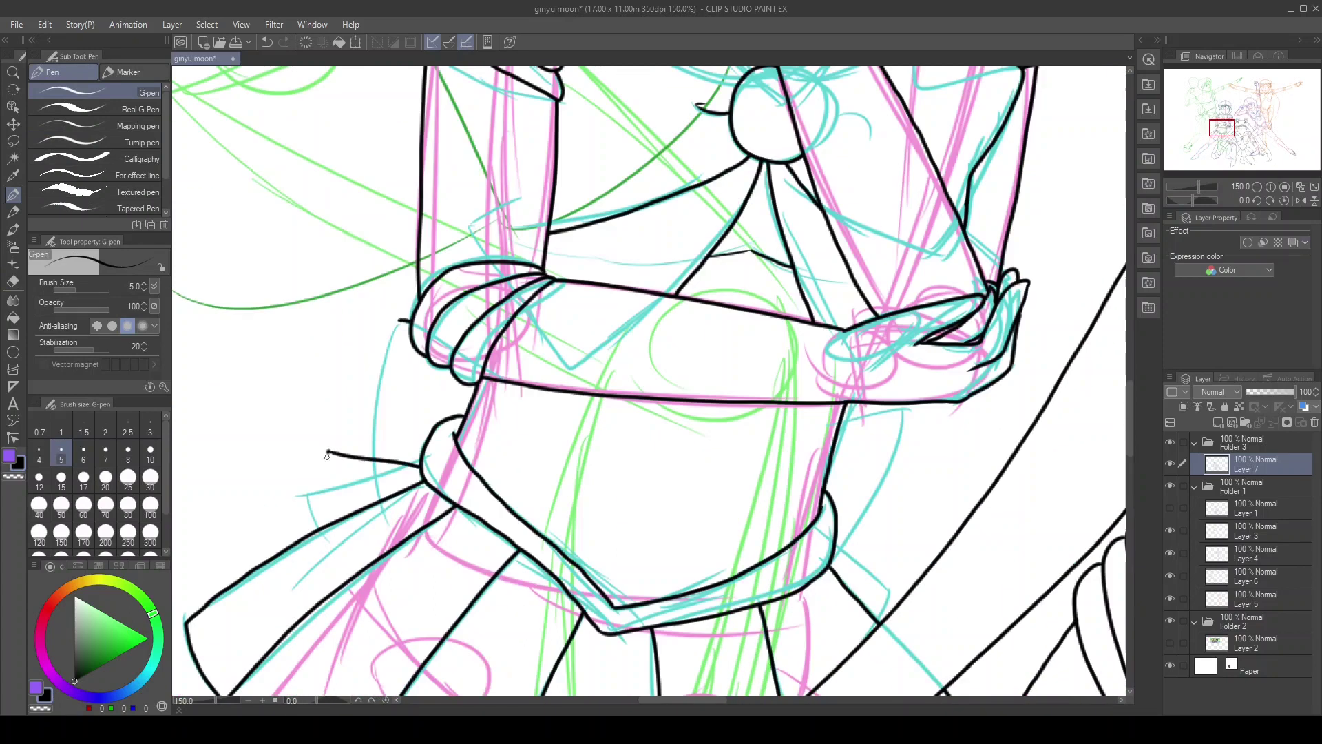
drag(884, 405, 838, 533)
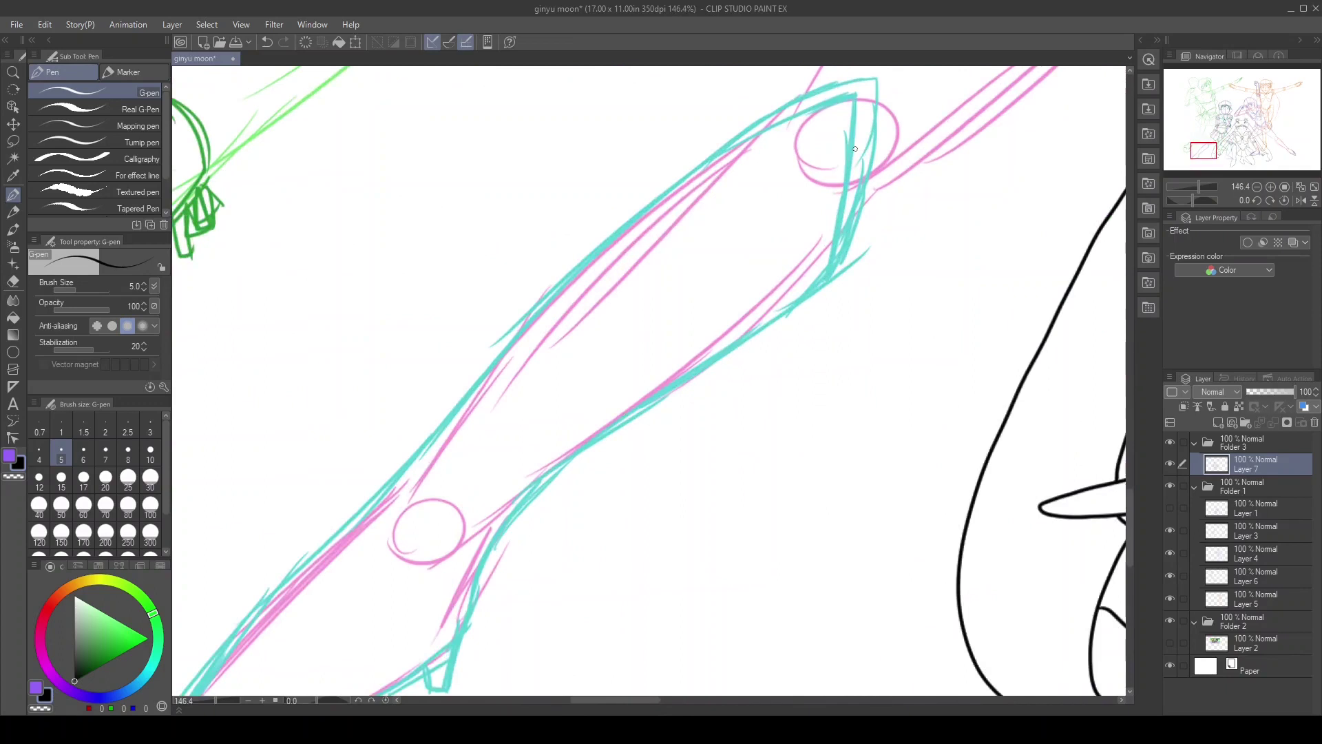
Ink the extended leg's boot edges from the knee down, with the heel and foot
mouse_move(380, 623)
mouse_down()
mouse_move(843, 212)
mouse_move(710, 495)
mouse_move(475, 689)
mouse_up()
key(ctrl+z)
drag(873, 206, 434, 572)
scroll(711, 256, up, 3)
scroll(711, 255, up, 1)
mouse_move(595, 309)
mouse_down()
mouse_move(517, 614)
mouse_move(799, 530)
mouse_up()
drag(857, 314, 764, 540)
Ink the inner rim of the boot's pointed top and the underside of the thigh up to the skirt
scroll(1126, 183, down, 2)
drag(491, 430, 669, 353)
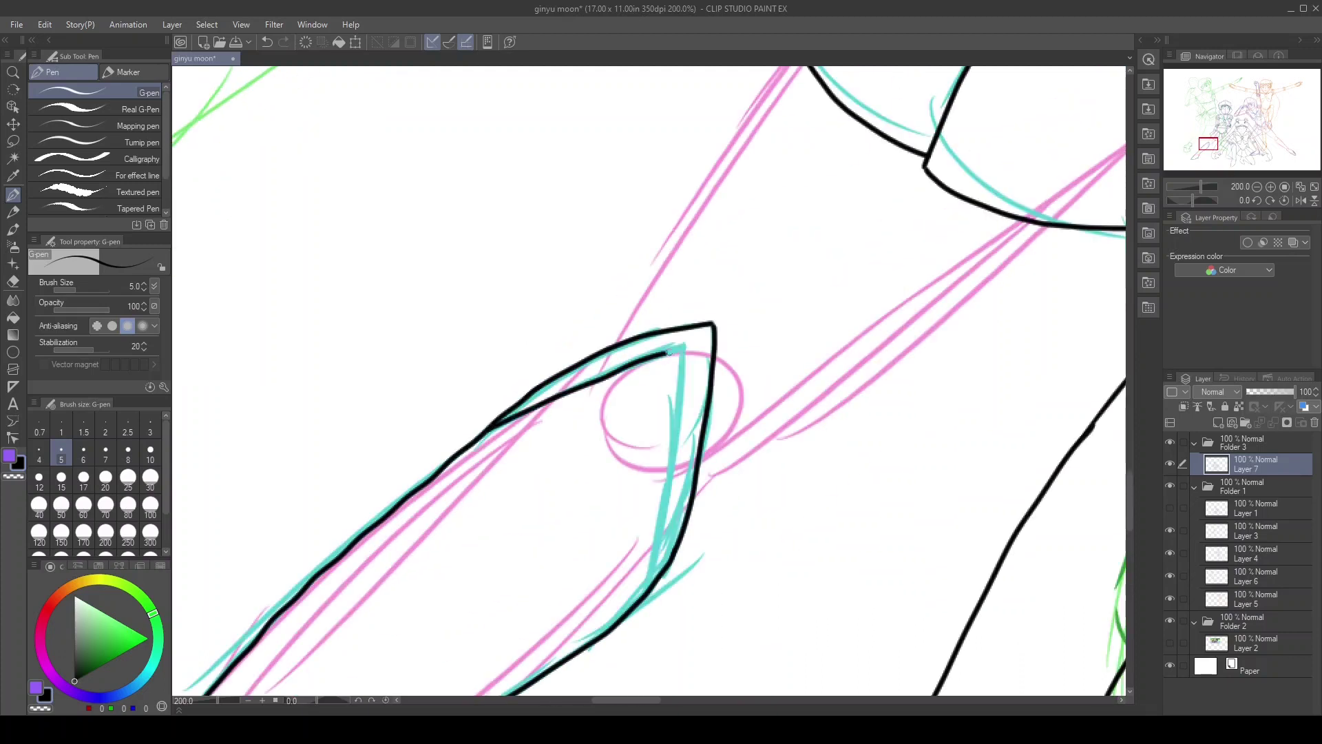
drag(689, 515, 1043, 225)
scroll(788, 272, down, 1)
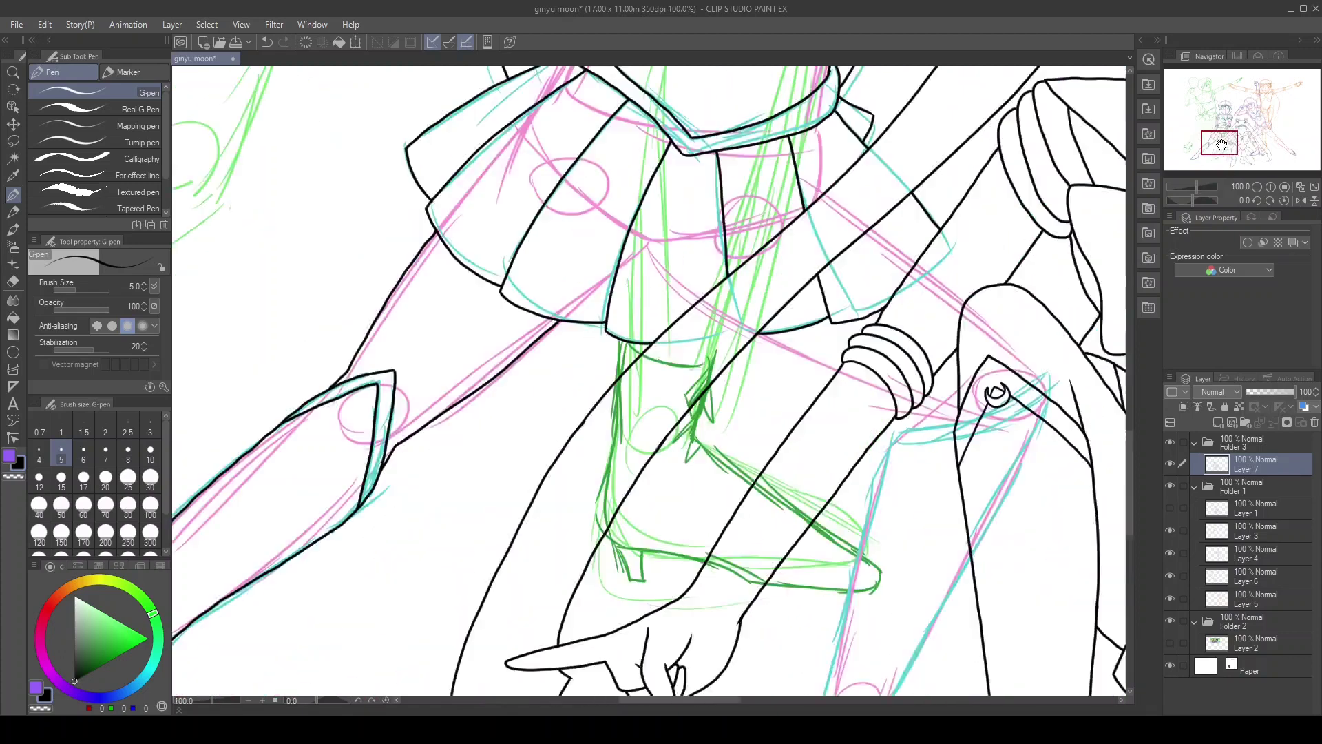
Ink the cyan figure's other leg, with its pointed boot top, shin and foot, around the front figure
scroll(583, 502, up, 1)
drag(599, 518, 463, 532)
scroll(551, 516, down, 3)
drag(493, 213, 359, 692)
mouse_move(644, 467)
mouse_down()
mouse_move(562, 616)
mouse_move(660, 166)
mouse_up()
drag(663, 160, 576, 327)
mouse_move(463, 232)
mouse_down()
mouse_move(449, 476)
mouse_move(783, 527)
mouse_up()
drag(577, 322, 796, 449)
Hide the cyan figure's sketch, Layer 3, and save the illustration
key(ctrl+0)
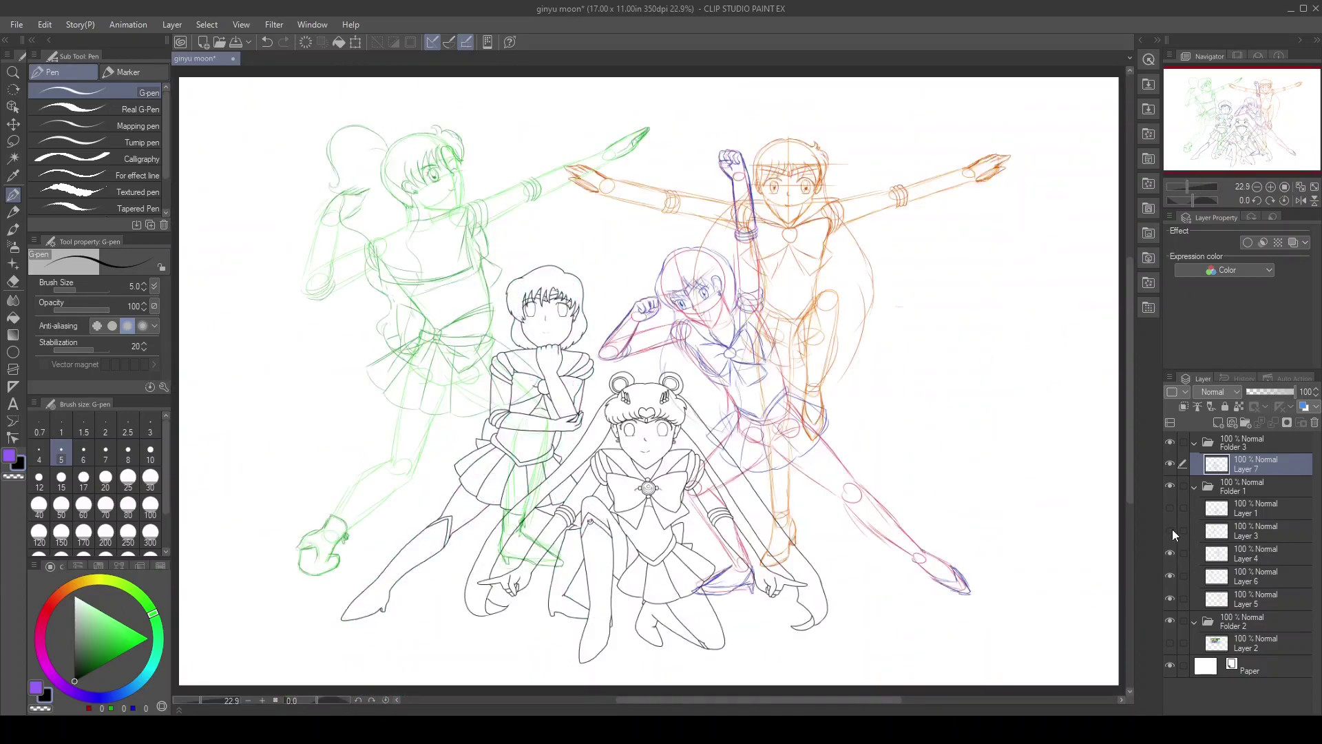
key(ctrl+s)
Ink the blue figure's spiky fringe over the upper eye, plus the ear with its star earring
key(ctrl+alt+0)
click(1255, 103)
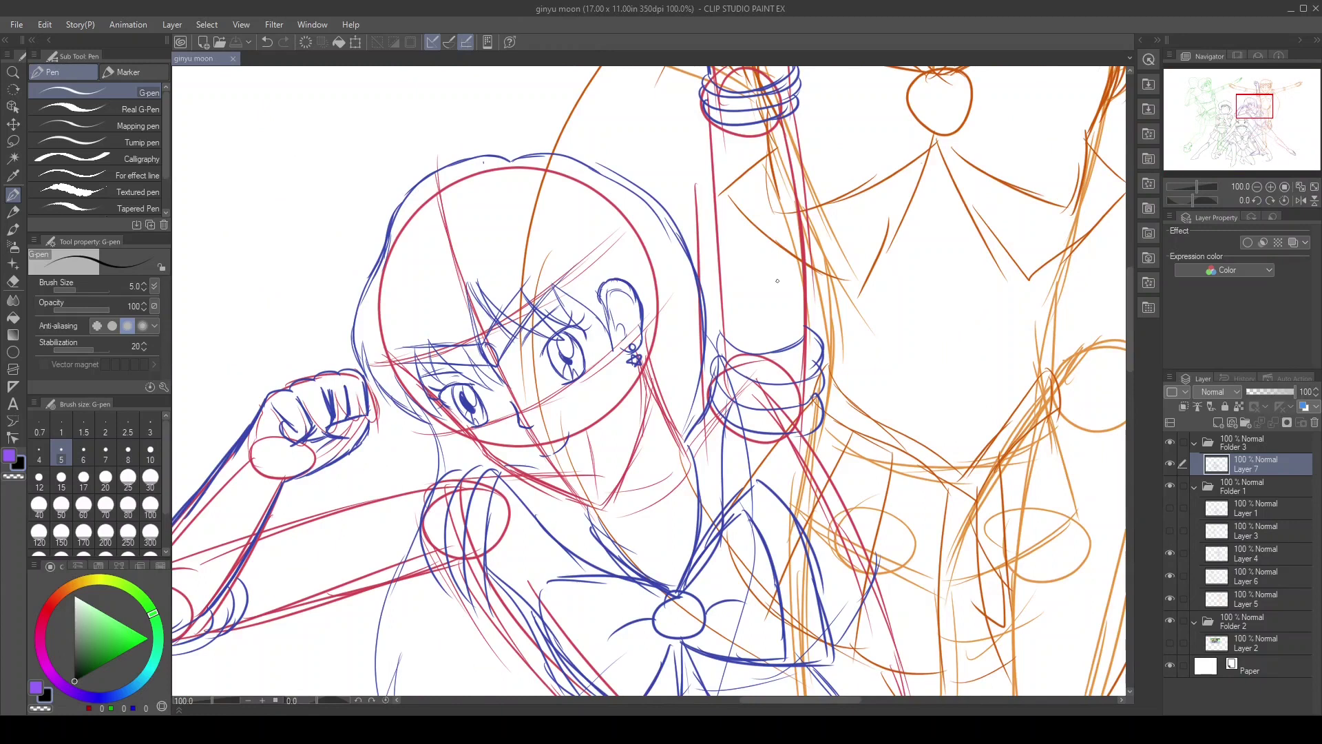
scroll(421, 261, up, 2)
mouse_move(515, 293)
mouse_down()
mouse_move(611, 401)
mouse_move(693, 407)
mouse_up()
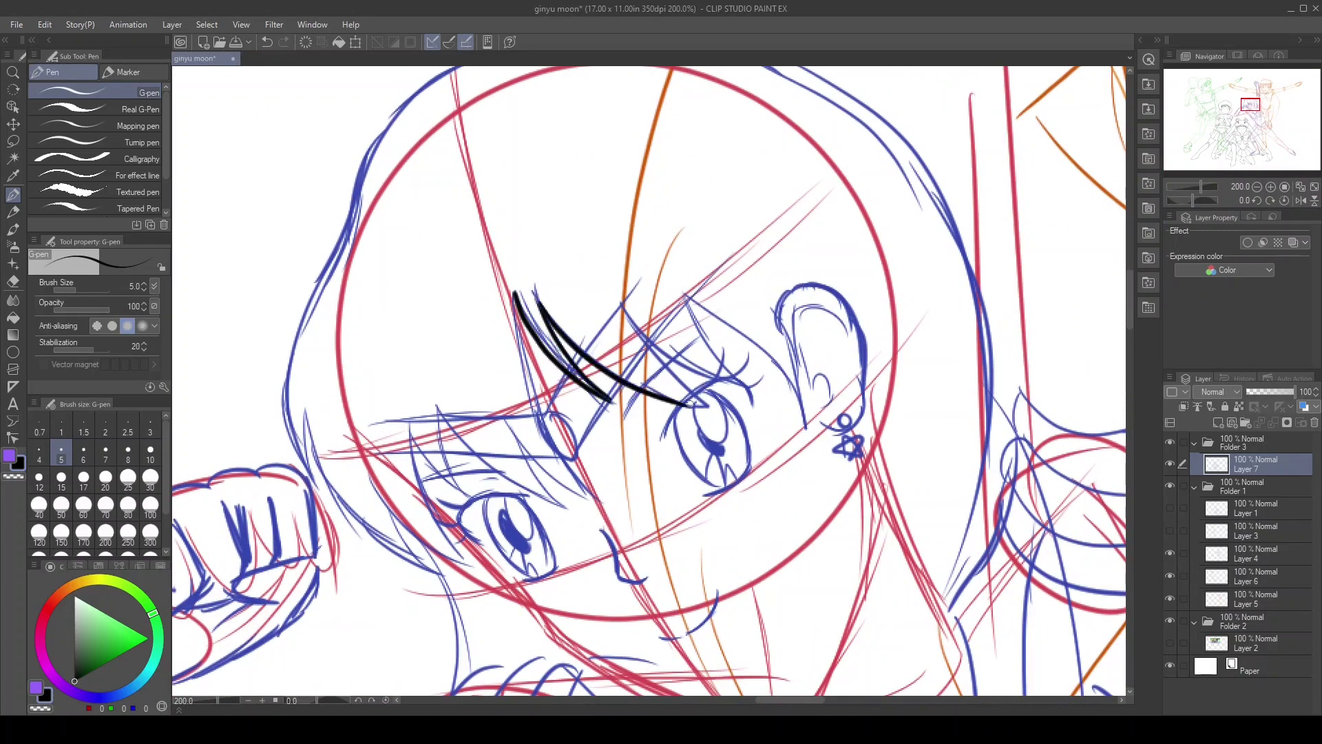
drag(628, 297, 708, 408)
drag(692, 293, 742, 388)
drag(692, 292, 799, 426)
drag(778, 320, 820, 428)
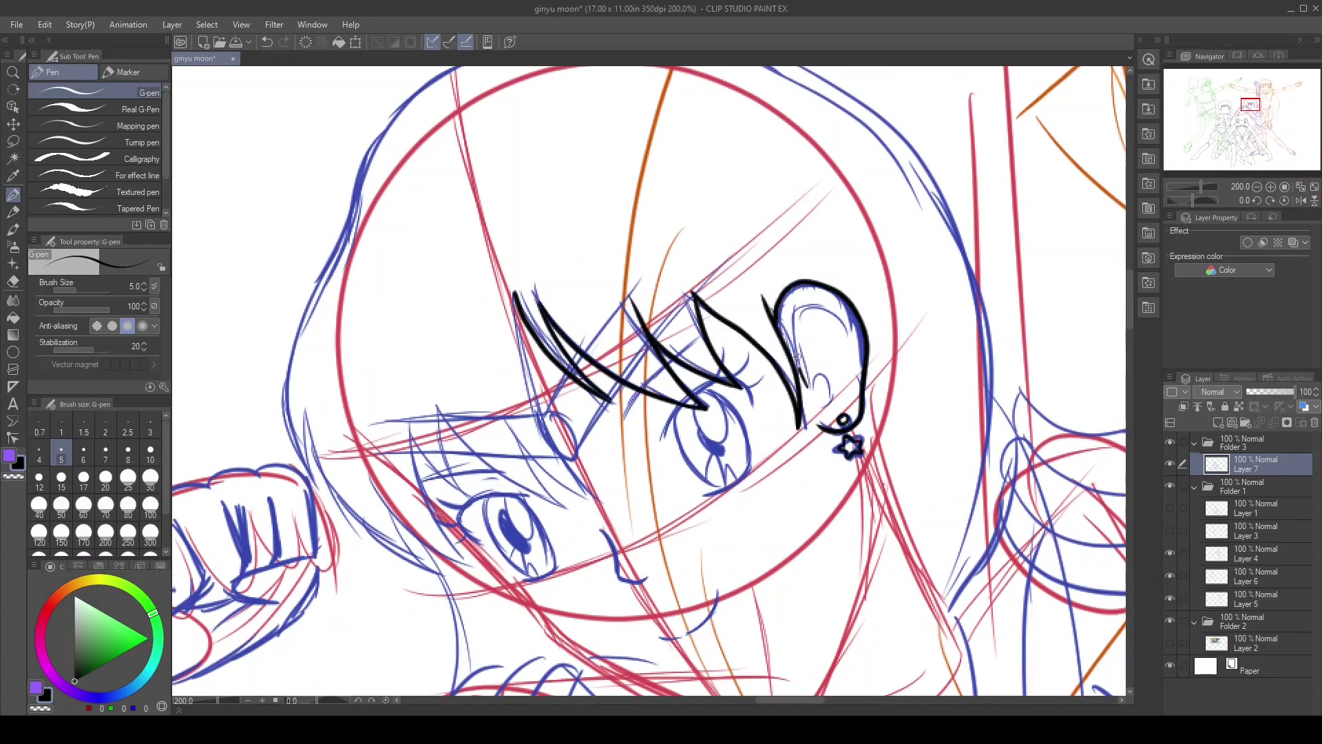
Ink the blue figure's fringe strands over the lower eye and beside the cheek
drag(505, 416, 577, 511)
drag(430, 403, 566, 510)
drag(413, 427, 461, 502)
drag(306, 411, 441, 558)
Ink the blue figure's outer hair outline over the crown and down to the pointed ends
drag(310, 475, 405, 124)
scroll(482, 275, up, 2)
mouse_move(389, 265)
mouse_down()
mouse_move(602, 180)
mouse_move(982, 540)
mouse_move(961, 688)
mouse_up()
Ink the blue figure's jawline from the cheek around the chin up to the earring
scroll(961, 689, down, 5)
scroll(260, 301, up, 2)
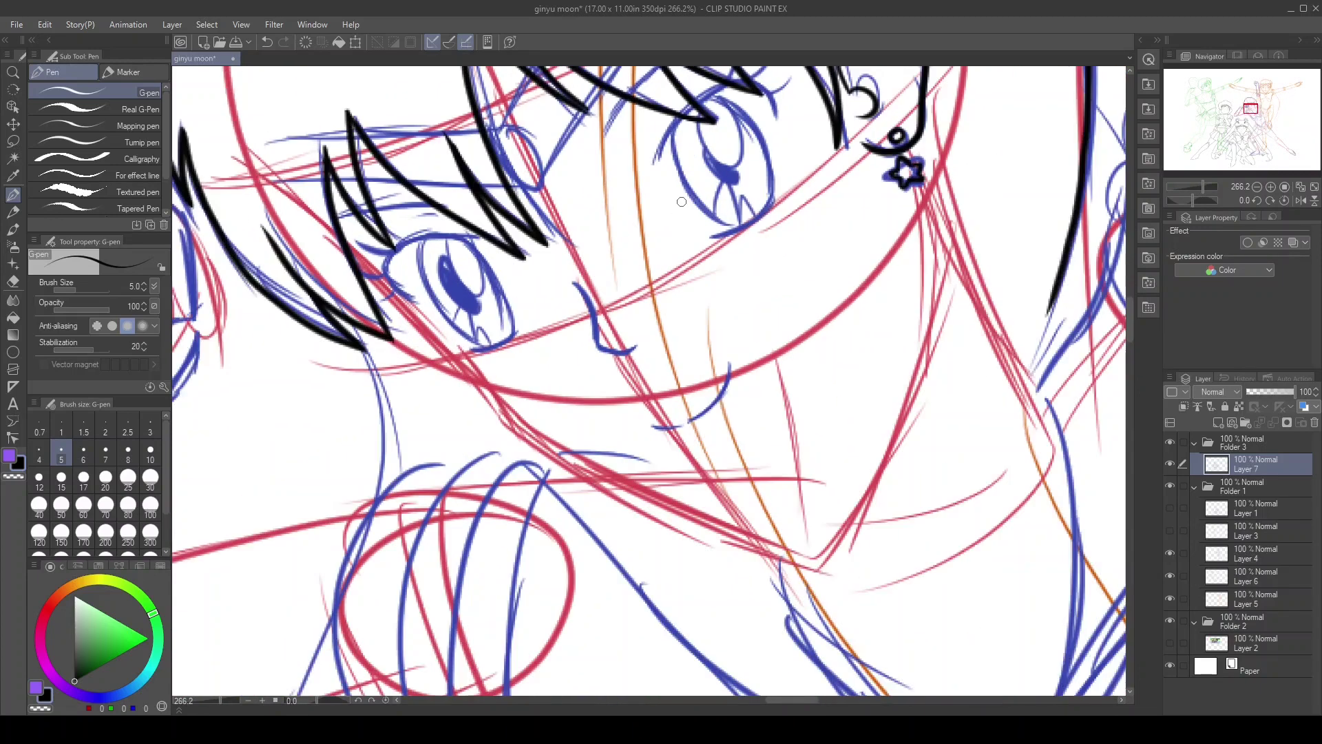
mouse_move(260, 301)
mouse_down()
mouse_move(386, 413)
mouse_move(723, 551)
mouse_move(830, 206)
mouse_up()
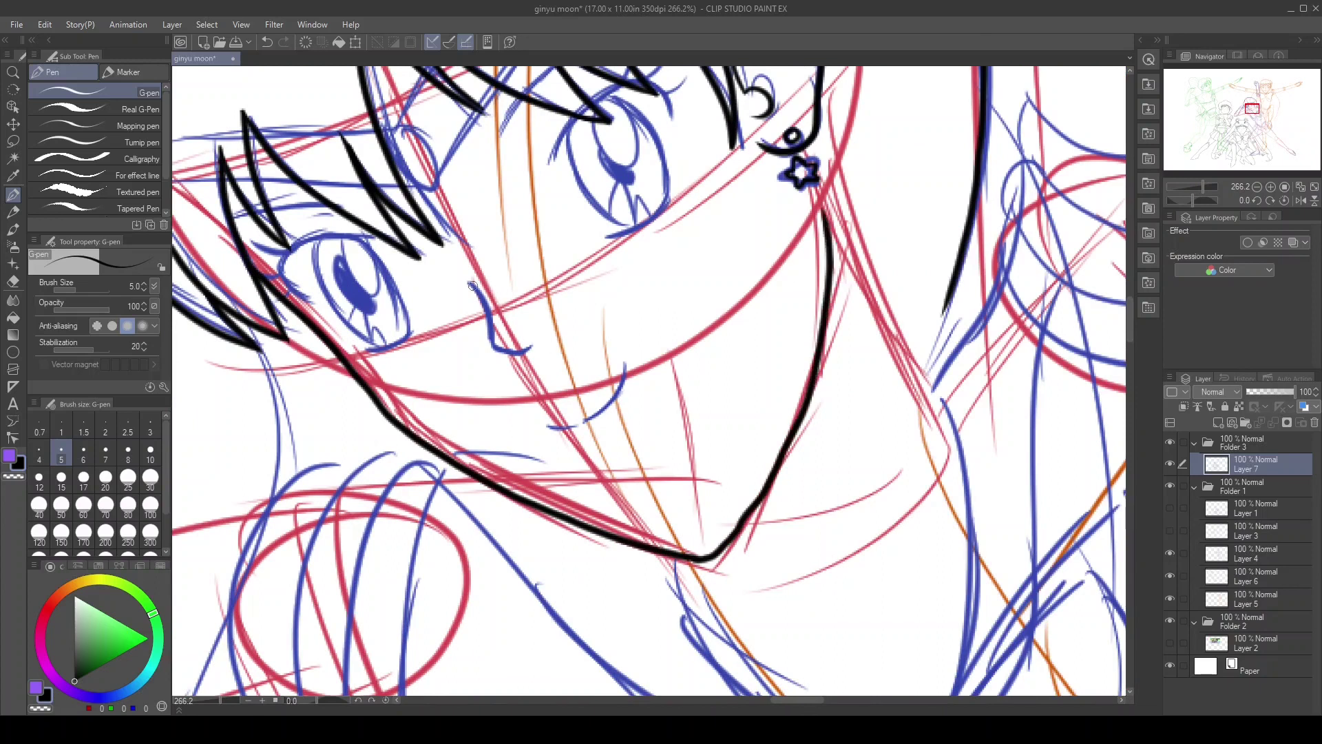
Ink the blue figure's nose, mouth, eyelashes and iris outlines
scroll(622, 366, up, 3)
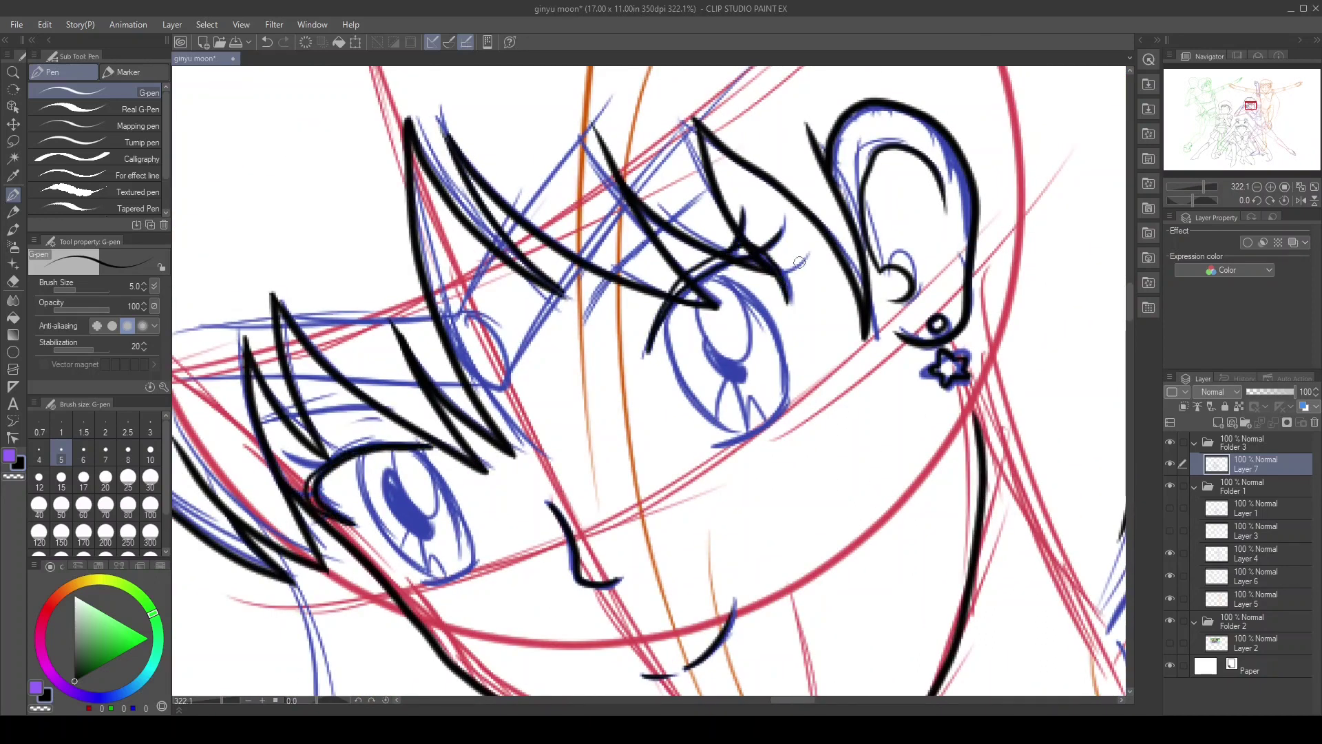
drag(712, 275, 785, 405)
drag(667, 314, 684, 397)
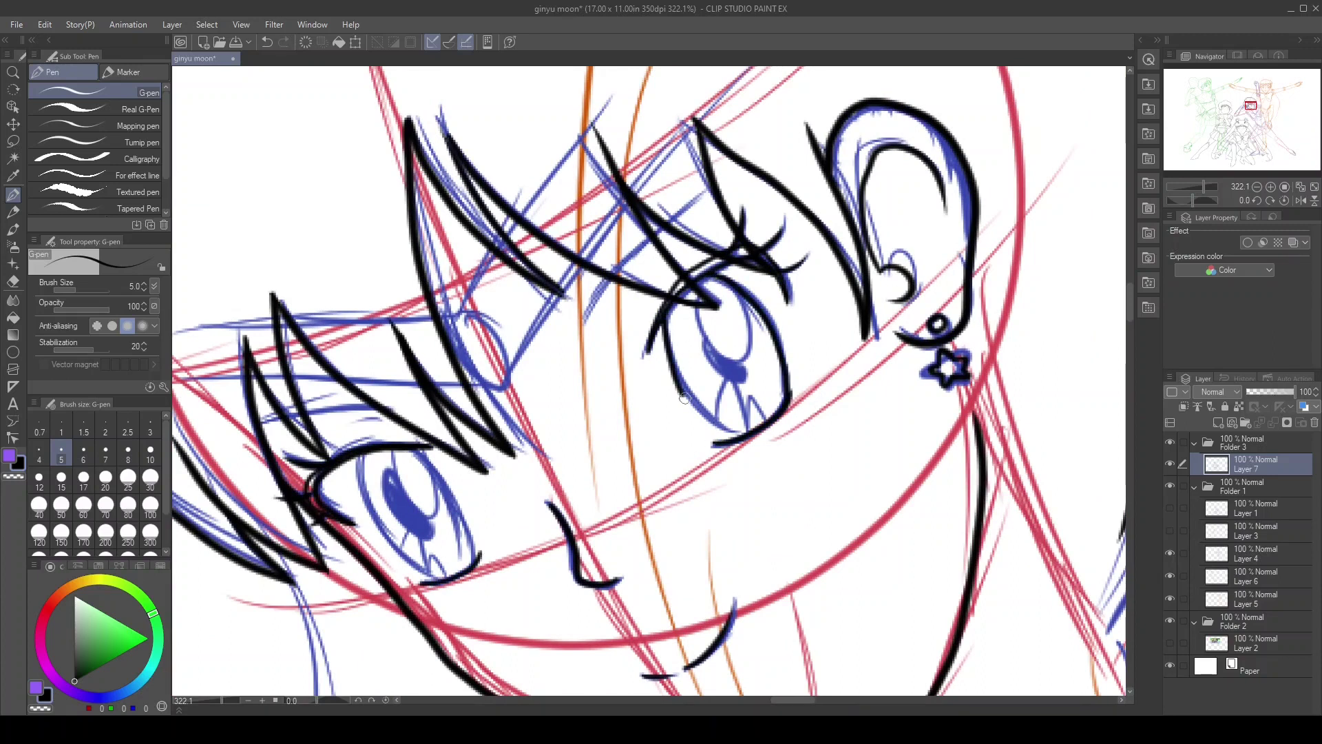
Ink the blue figure's eyebrows and the tiara's pointed front around its oval gem
drag(610, 331, 728, 183)
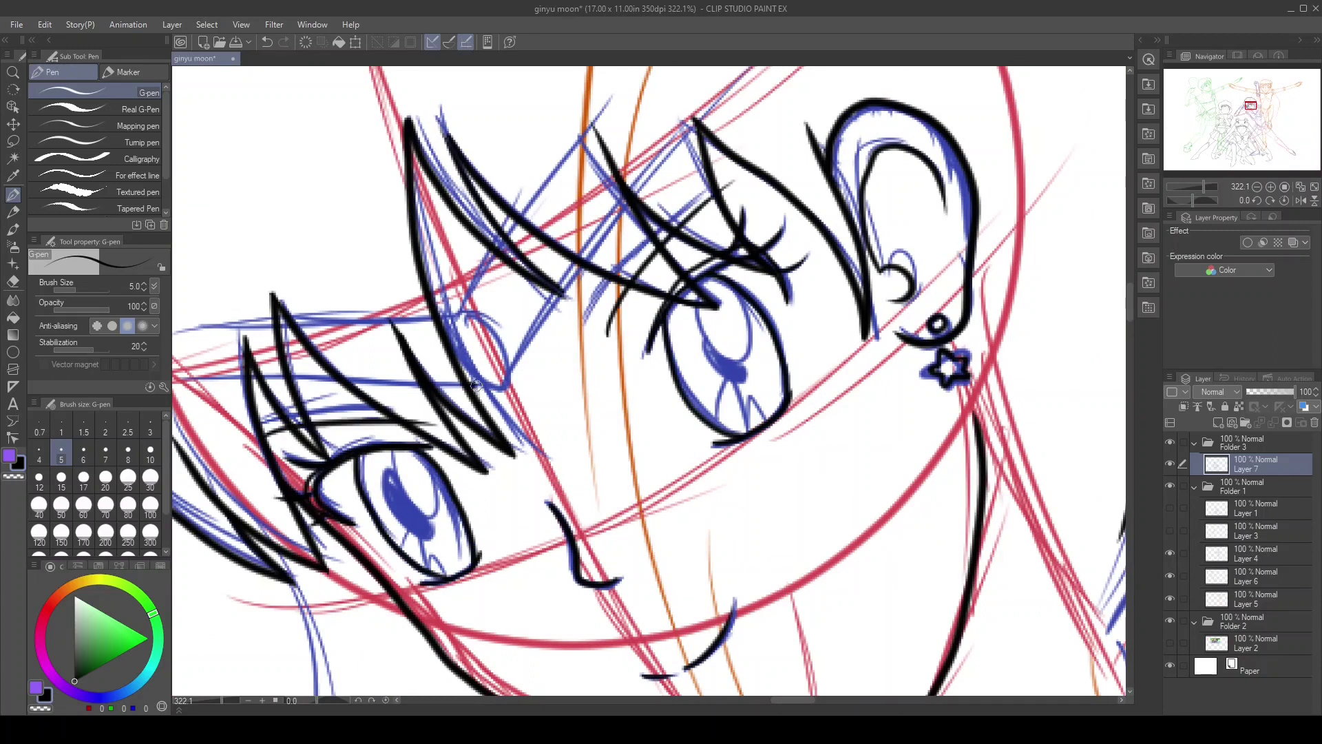
drag(508, 385, 574, 267)
drag(455, 316, 480, 271)
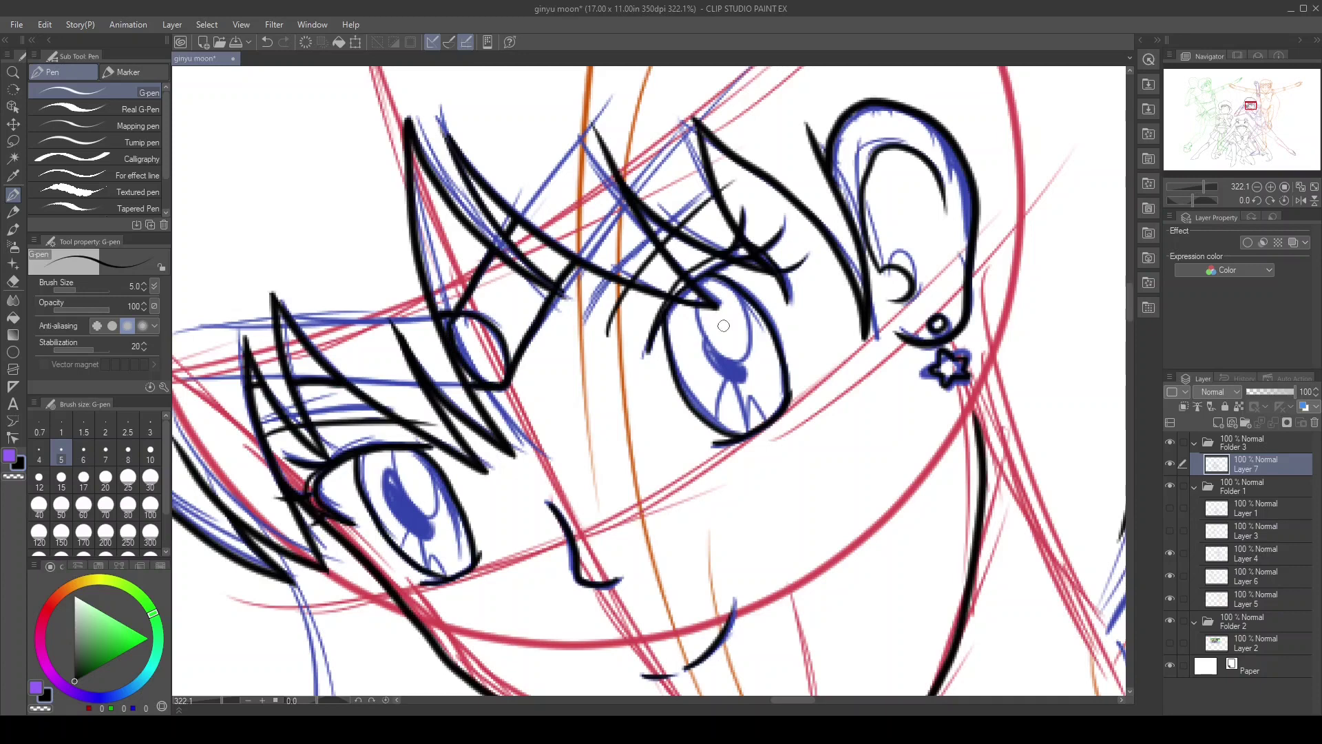
Ink the blue figure's chest bow with its round brooch, both loops and the crease on each side
scroll(724, 326, down, 4)
scroll(555, 373, up, 3)
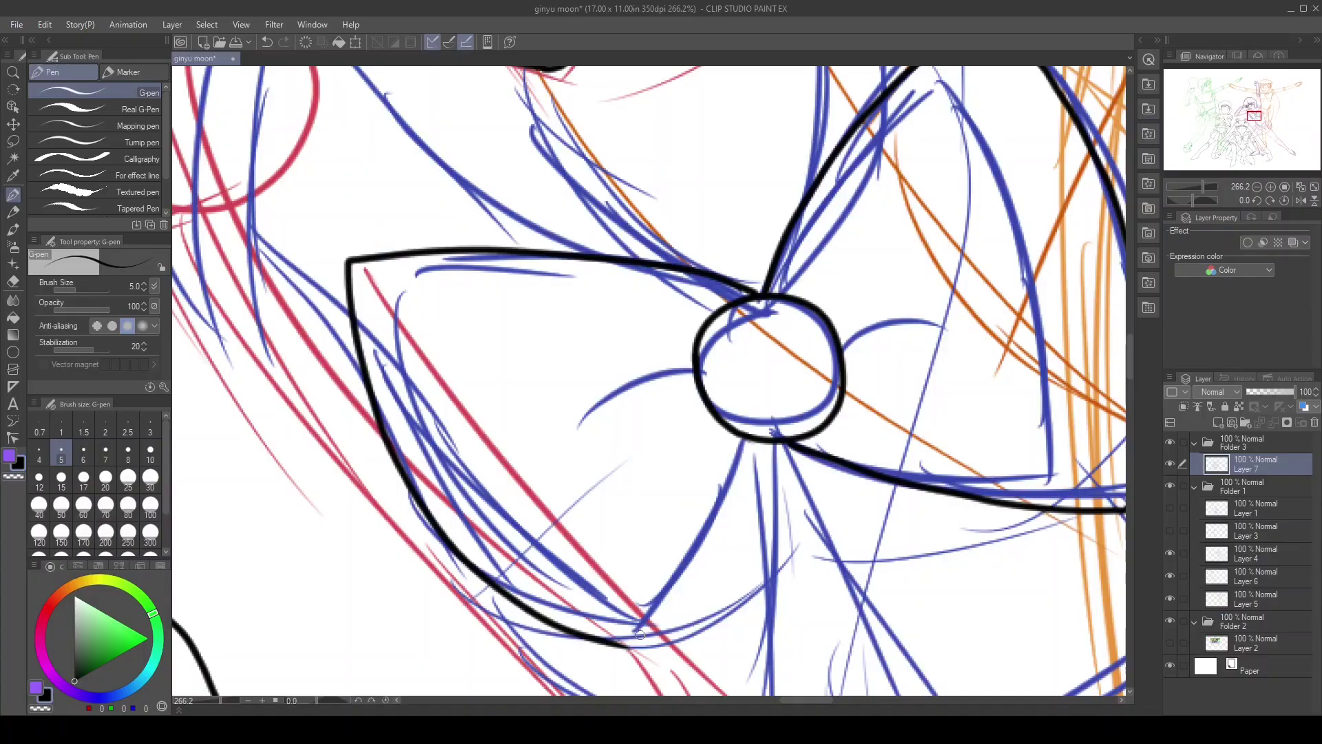
drag(750, 441, 628, 651)
drag(696, 383, 589, 413)
drag(843, 347, 920, 318)
Ink the ribbon tails hanging below the blue figure's chest bow
mouse_move(771, 482)
mouse_down()
mouse_move(631, 304)
mouse_move(627, 572)
mouse_up()
drag(348, 424, 603, 586)
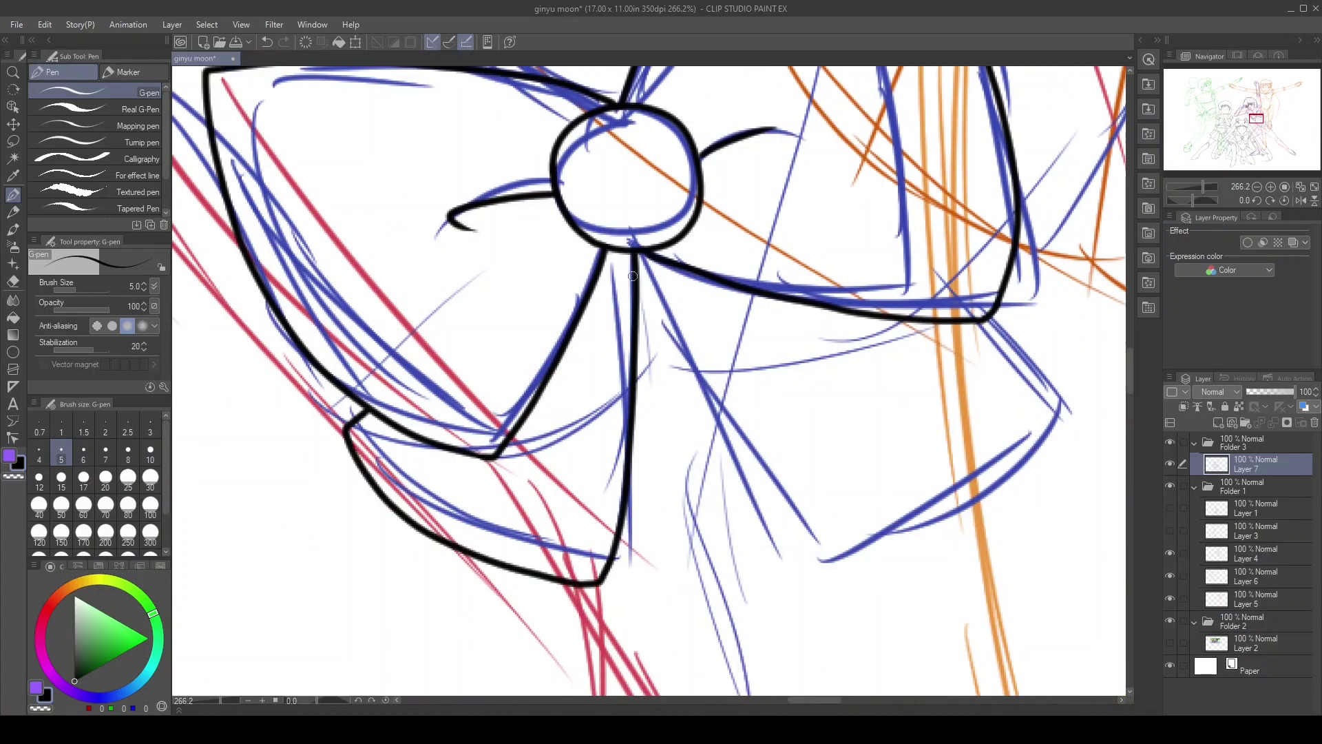
drag(632, 275, 694, 561)
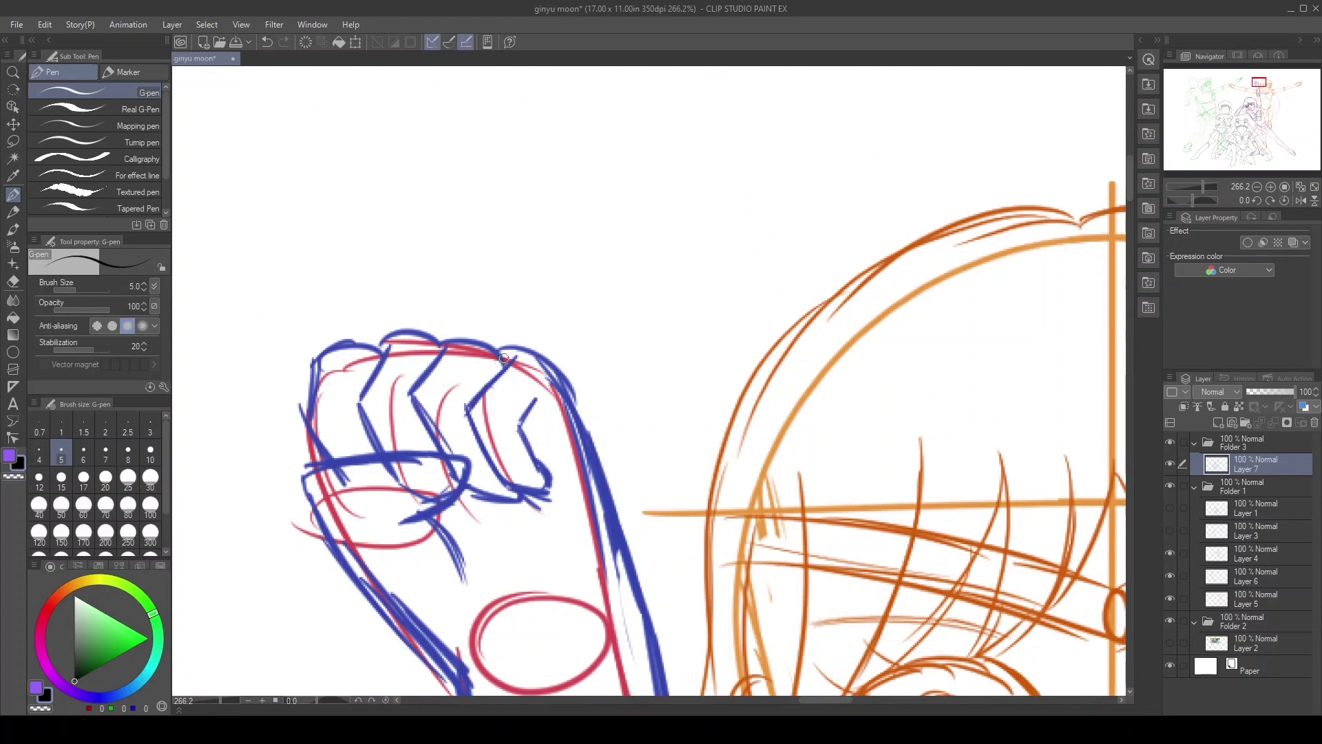
Ink the blue figure's raised fist, with its knuckles, finger divisions and folded thumb
drag(504, 358, 549, 496)
drag(536, 398, 542, 467)
mouse_move(502, 348)
mouse_down()
mouse_move(606, 475)
mouse_move(654, 640)
mouse_up()
mouse_move(509, 344)
mouse_down()
mouse_move(426, 328)
mouse_move(372, 451)
mouse_up()
drag(303, 473, 469, 470)
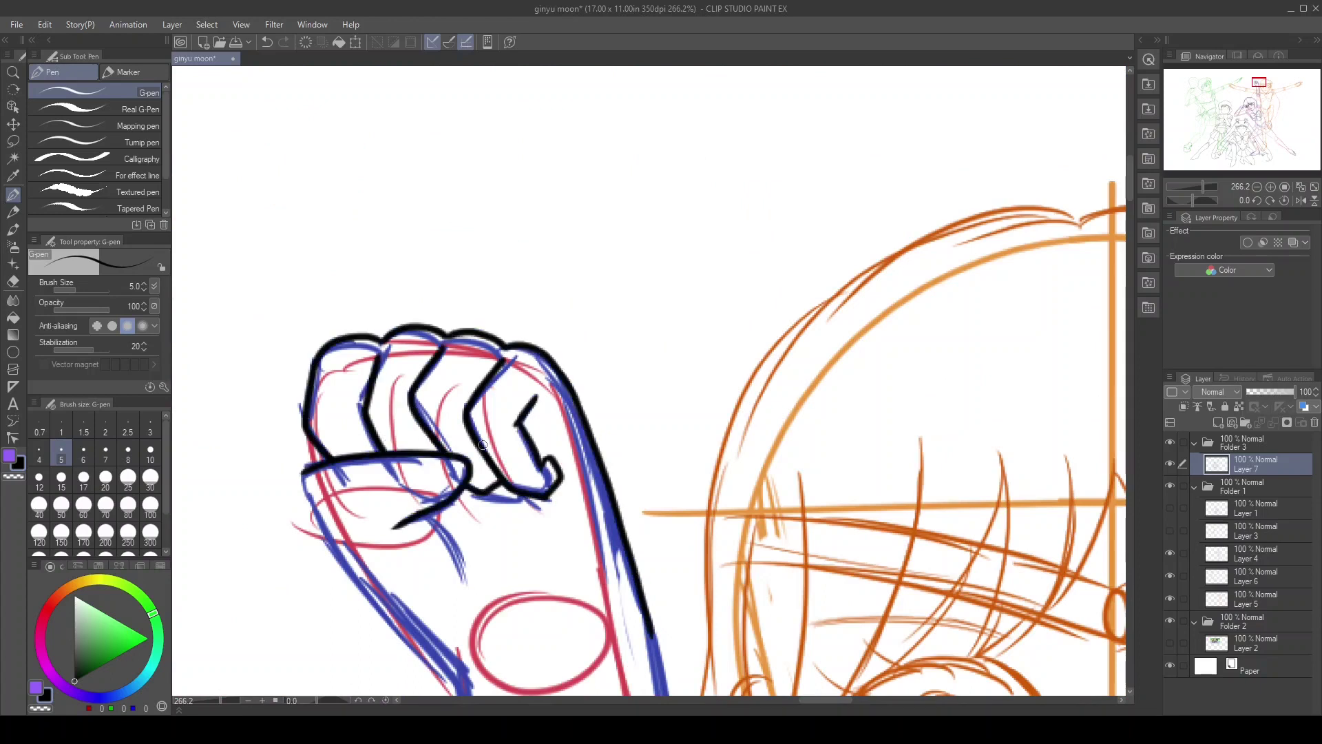
Ink both edges of the raised forearm below the fist
scroll(482, 444, down, 5)
mouse_move(303, 123)
mouse_down()
mouse_move(441, 324)
mouse_move(467, 337)
mouse_up()
drag(651, 289, 716, 593)
key(ctrl+z)
drag(668, 390, 710, 645)
drag(451, 332, 493, 694)
Ink the stacked glove rings at the raised arm's elbow and extend the forearm edges down to them
scroll(496, 681, down, 6)
drag(506, 444, 740, 416)
drag(707, 219, 740, 413)
drag(486, 213, 513, 448)
mouse_move(493, 475)
mouse_down()
mouse_move(741, 439)
mouse_move(756, 472)
mouse_up()
drag(487, 485, 764, 475)
drag(494, 513, 513, 558)
drag(508, 524, 757, 490)
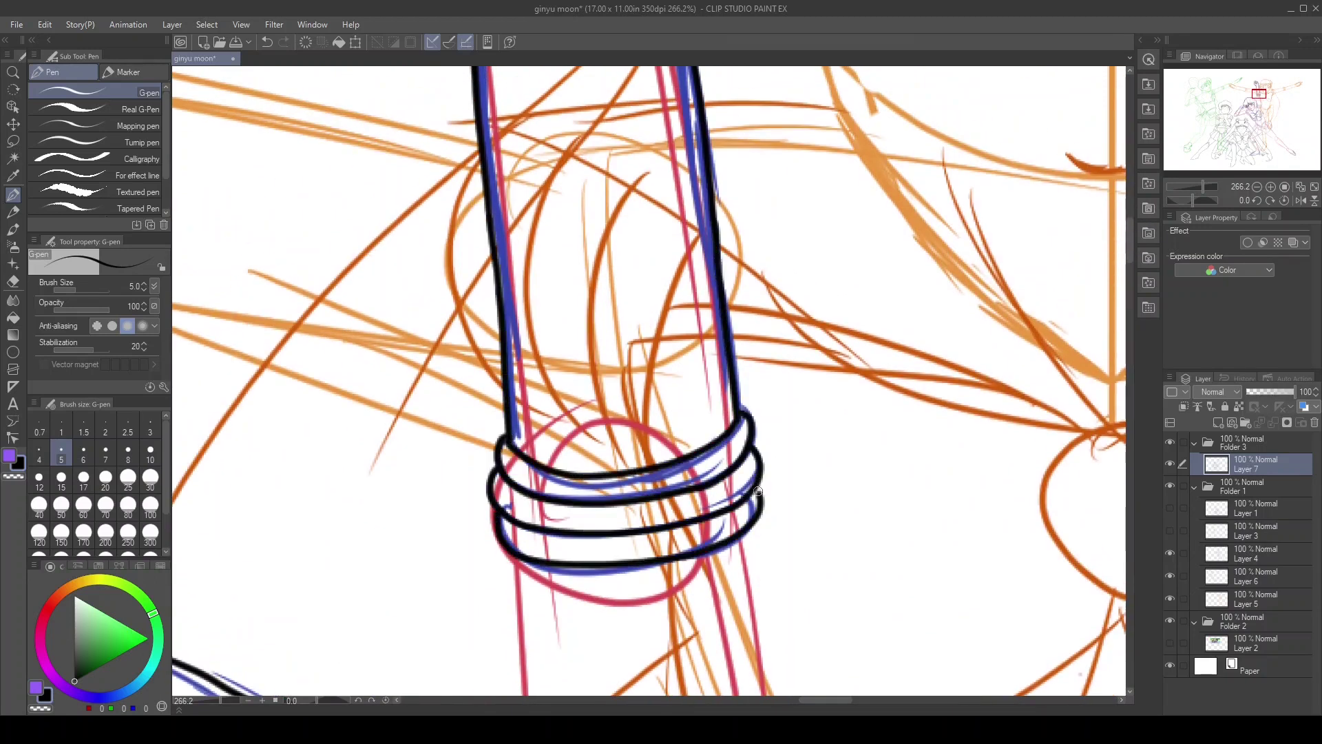
Ink the neck and collar lines between the blue figure's jaw, hair ends and bow
scroll(758, 490, down, 10)
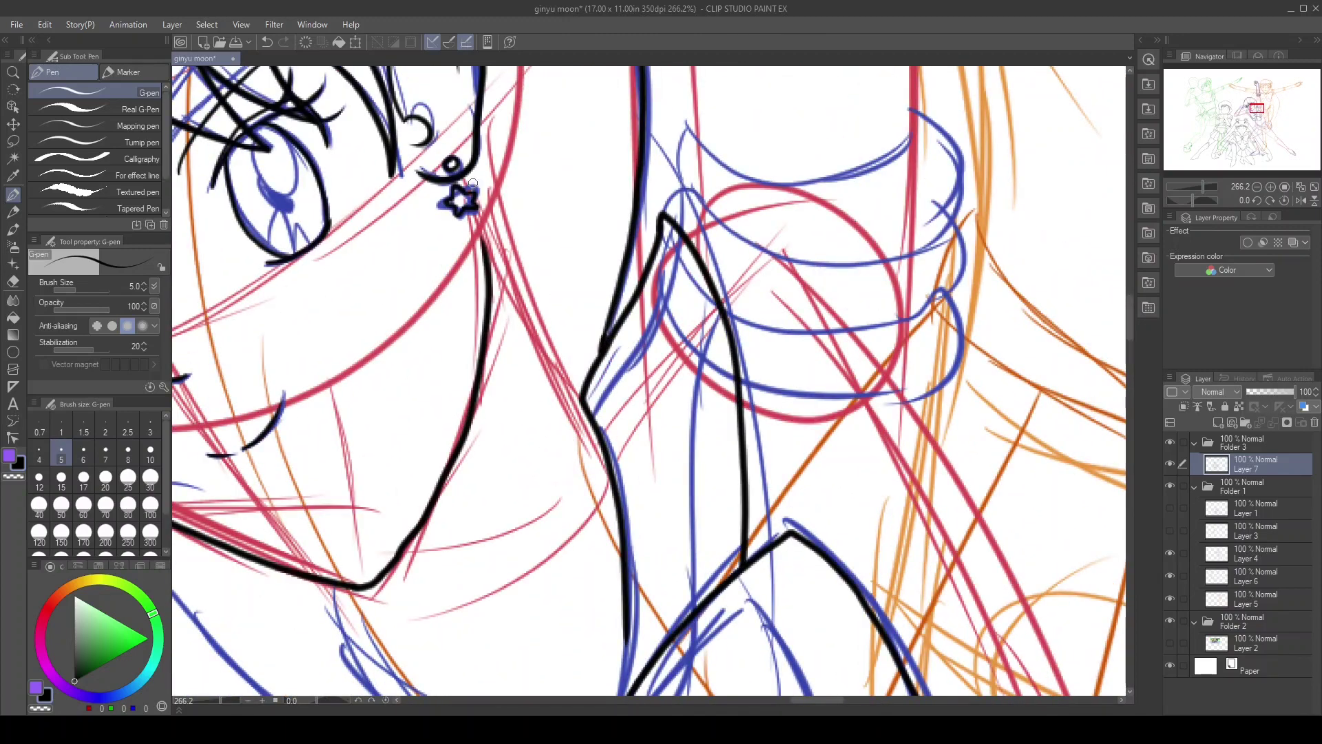
drag(1257, 108, 1254, 108)
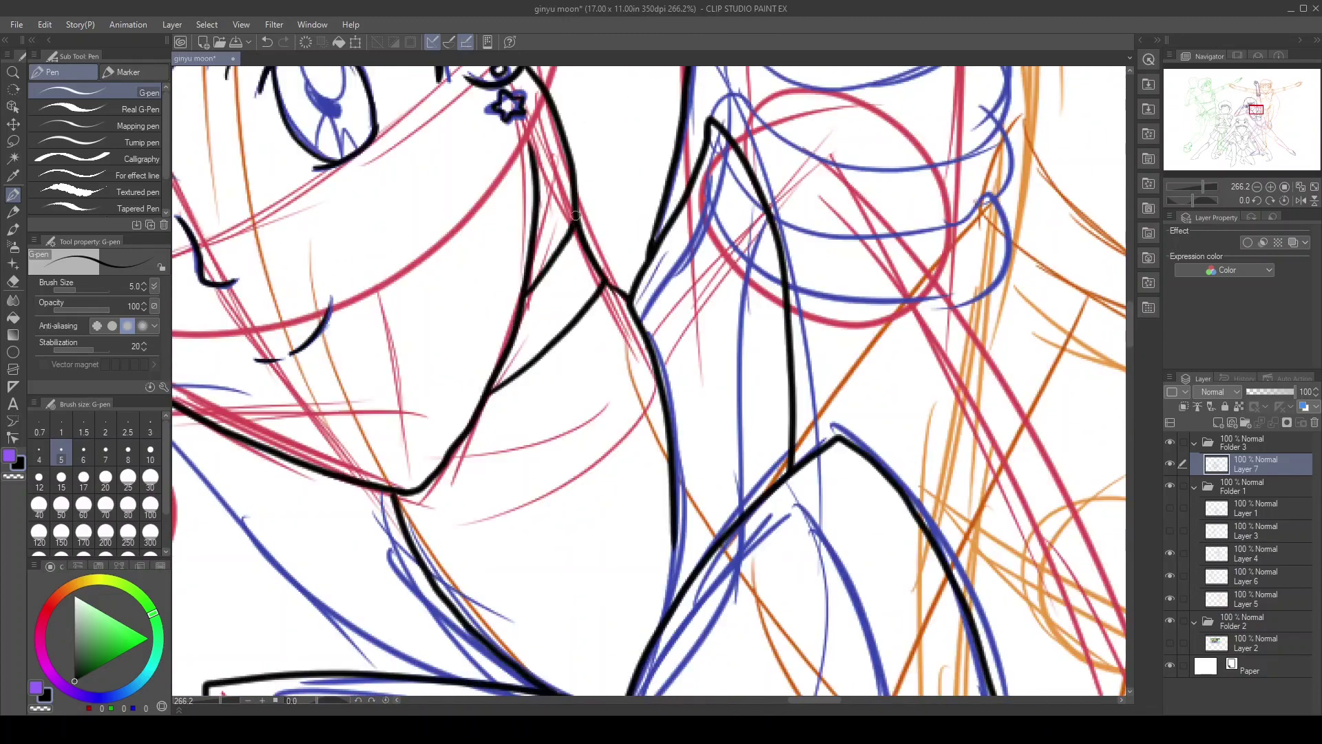
click(1252, 118)
Ink both edges of the raised upper arm from the glove rings down to the shoulder sleeve
click(1260, 106)
mouse_move(495, 269)
mouse_down()
mouse_move(489, 281)
mouse_move(771, 269)
mouse_move(503, 275)
mouse_up()
drag(1131, 318, 1131, 282)
drag(469, 110, 499, 522)
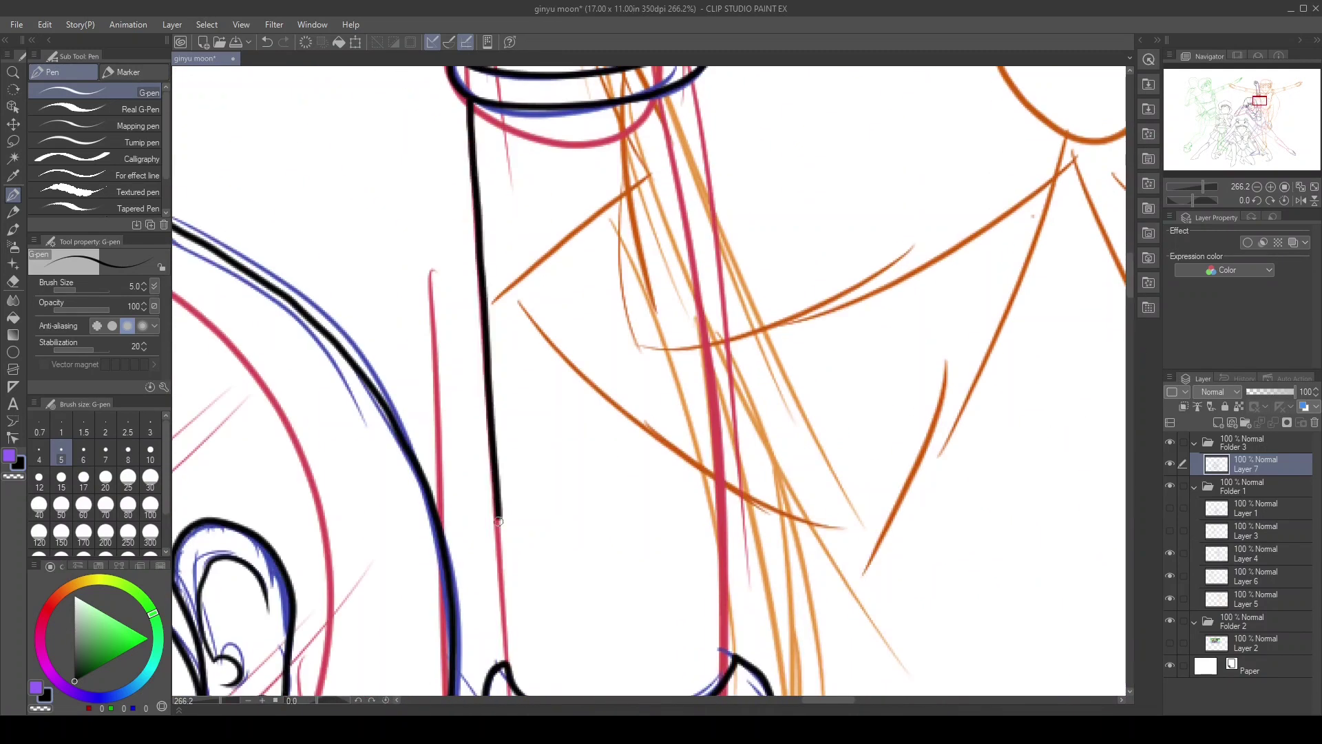
drag(698, 124, 733, 661)
Ink the rounded tiers of the puffed sleeve at the base of the raised arm
drag(1130, 279, 1130, 320)
drag(482, 234, 748, 357)
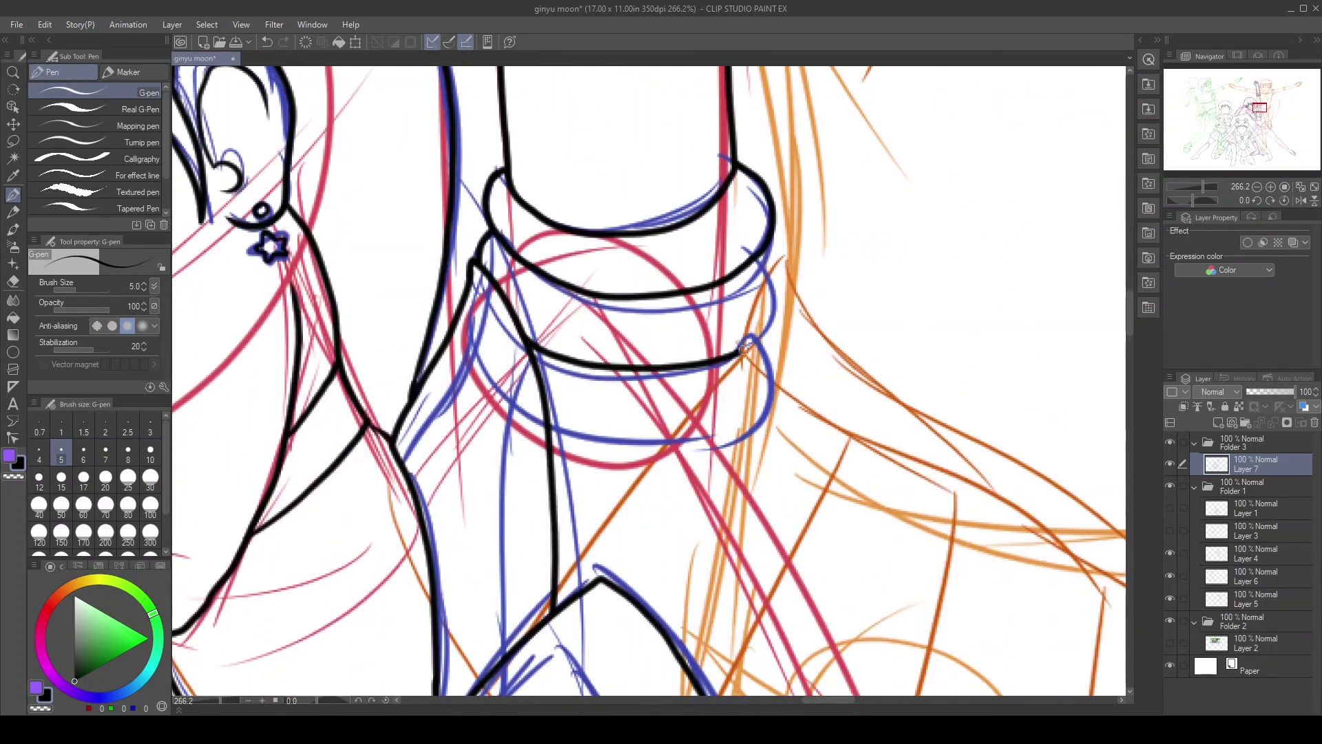
drag(765, 258, 747, 355)
drag(554, 427, 767, 359)
Ink the torso edge below the raised arm's sleeve and the puffed sleeve on the opposite shoulder
scroll(769, 359, down, 2)
drag(688, 225, 772, 361)
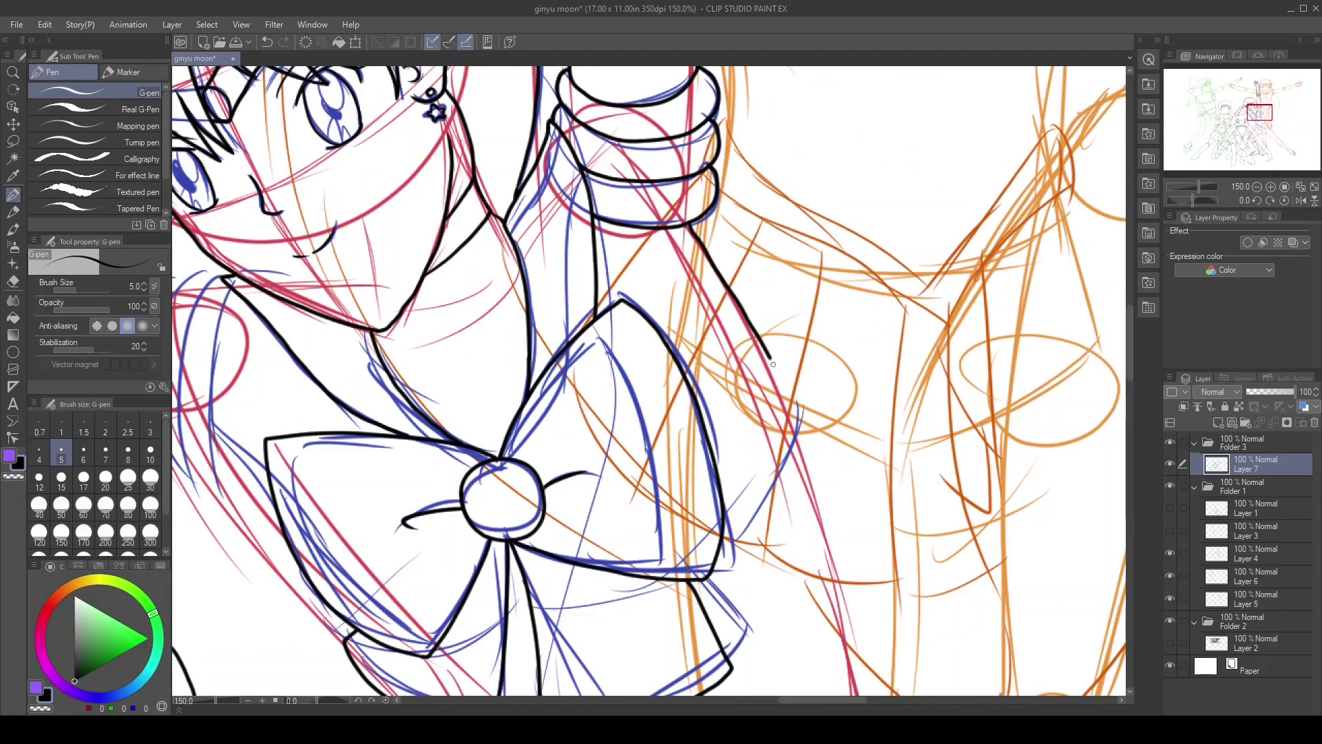
scroll(792, 472, up, 2)
drag(585, 205, 596, 541)
mouse_move(579, 192)
mouse_down()
mouse_move(592, 545)
mouse_move(524, 499)
mouse_move(861, 661)
mouse_up()
Ink the curled fingers, thumb, palm edge and knuckles of the blue figure's lowered fist
drag(527, 189, 527, 303)
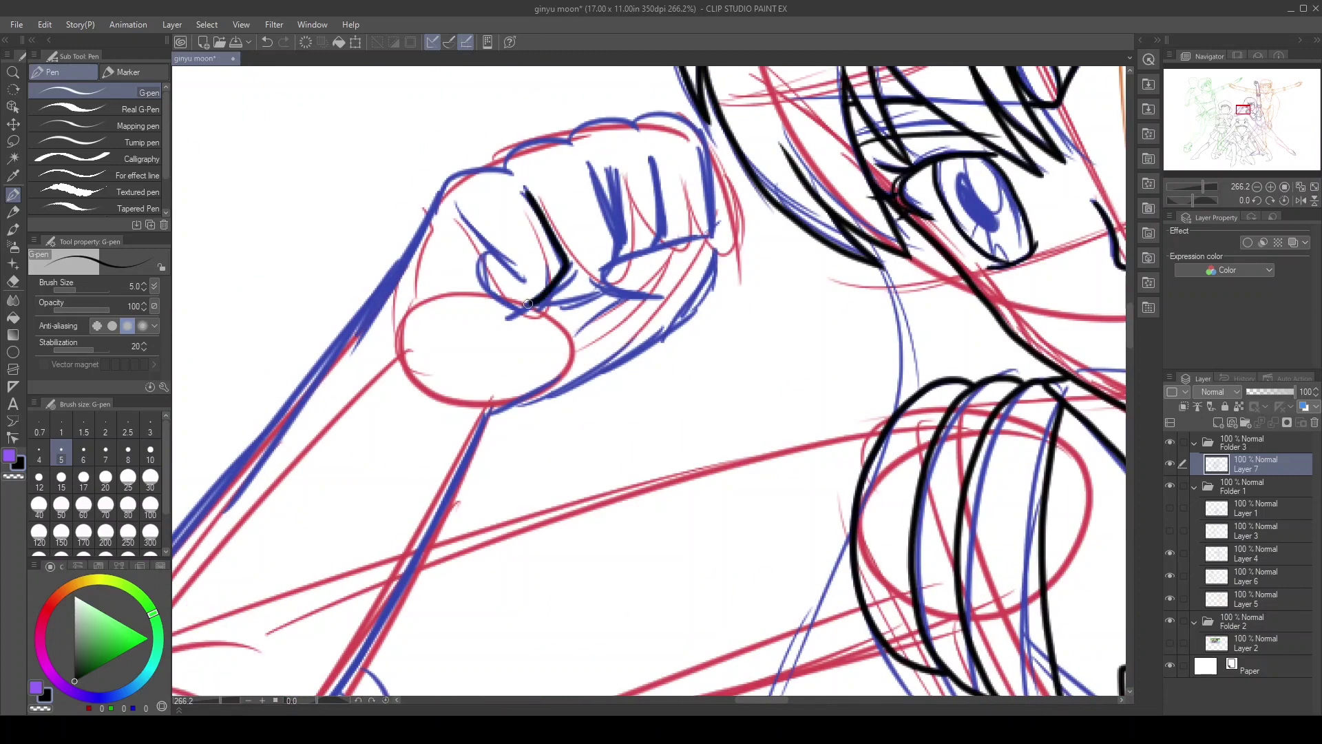
drag(718, 238, 489, 413)
drag(601, 174, 614, 221)
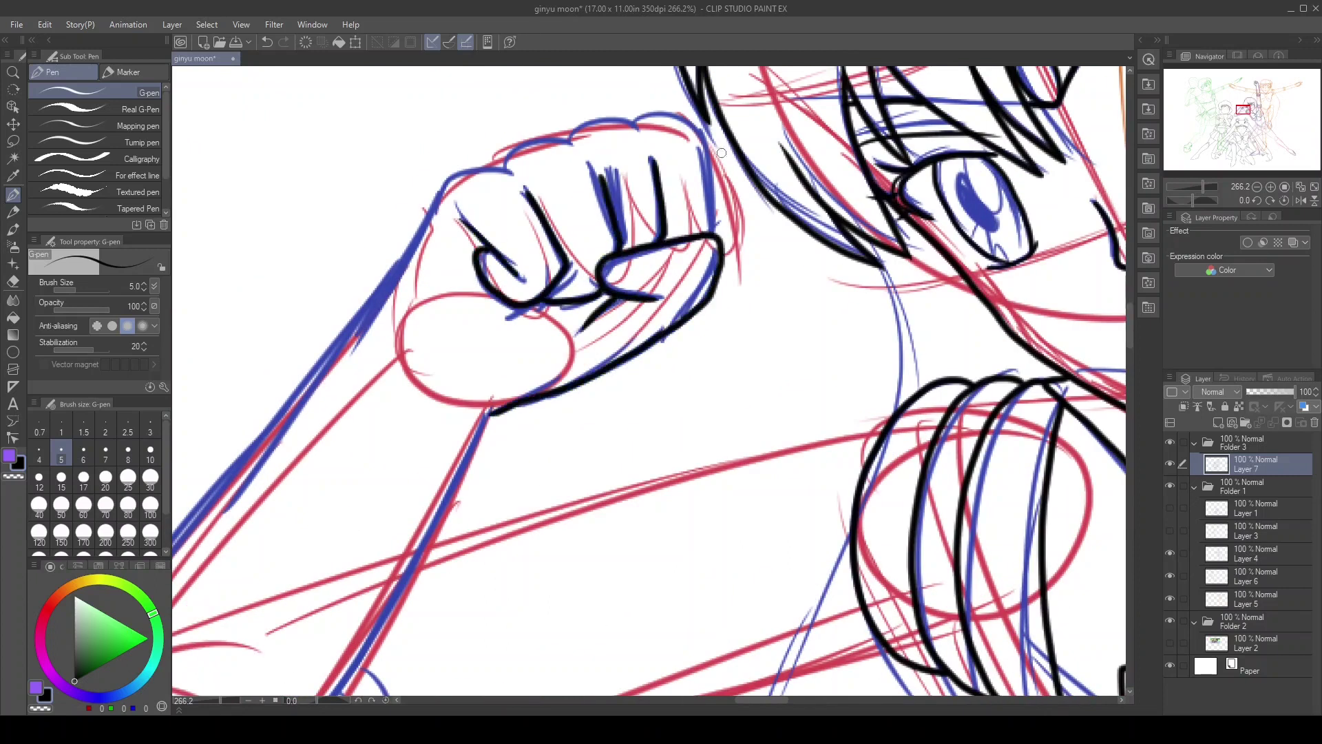
drag(460, 168, 227, 476)
Ink both edges of the forearm below the fist and the curved glove rings at the elbow
drag(227, 475, 517, 241)
mouse_move(775, 176)
mouse_down()
mouse_move(551, 544)
mouse_move(296, 585)
mouse_up()
mouse_move(513, 238)
mouse_down()
mouse_move(296, 571)
mouse_move(392, 630)
mouse_up()
drag(583, 516, 395, 632)
drag(599, 486, 551, 599)
drag(640, 475, 592, 606)
Ink the upper and lower edges of the bent arm from the elbow rings to the puffed sleeve
click(1243, 114)
drag(833, 427, 372, 572)
drag(534, 282, 441, 317)
drag(913, 172, 529, 291)
click(1250, 119)
Ink the lower bodice lines beneath the chest bow and both edges of the waistband
mouse_move(472, 249)
mouse_down()
mouse_move(662, 548)
mouse_move(780, 358)
mouse_move(879, 260)
mouse_up()
scroll(661, 379, down, 3)
scroll(689, 413, up, 2)
scroll(826, 310, up, 2)
drag(585, 654, 875, 262)
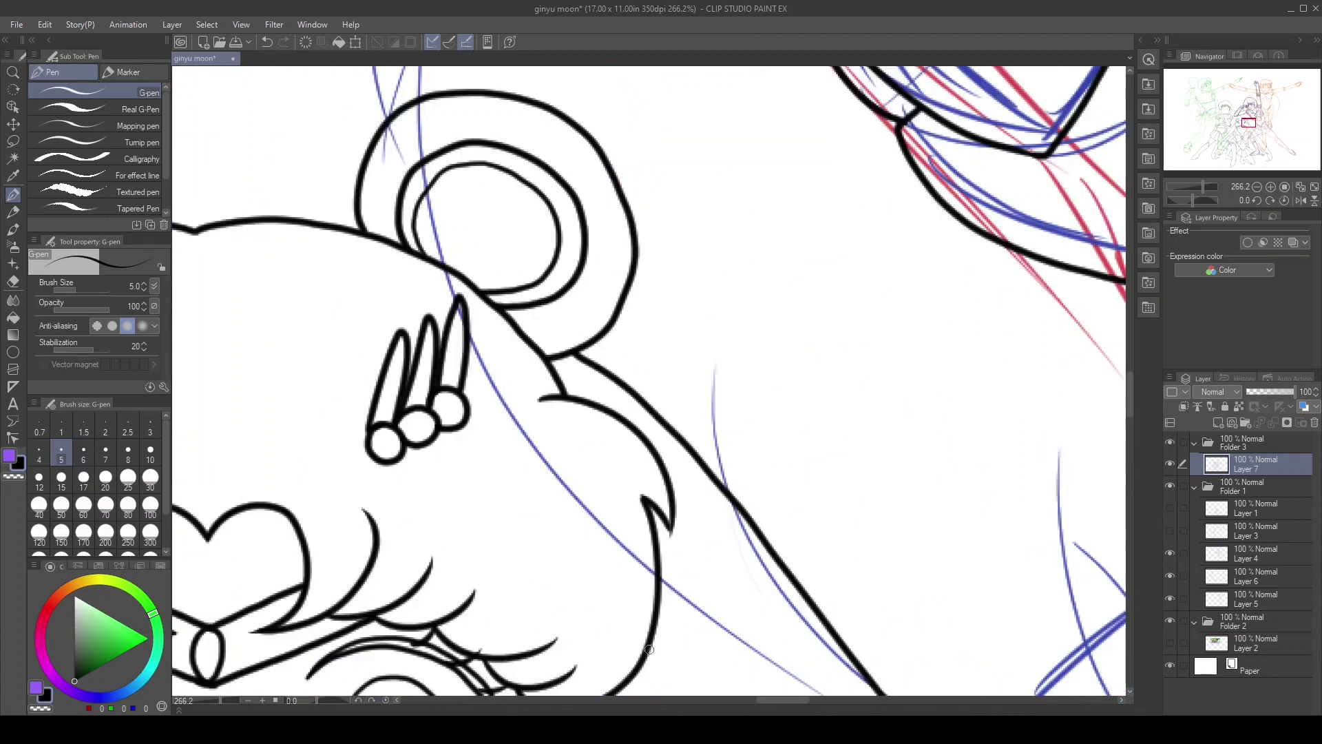
mouse_move(513, 582)
mouse_down()
mouse_move(791, 136)
mouse_move(754, 251)
mouse_up()
Ink the torso's side down to the waistband and erase the rough overlap where its strokes meet
scroll(1128, 411, up, 5)
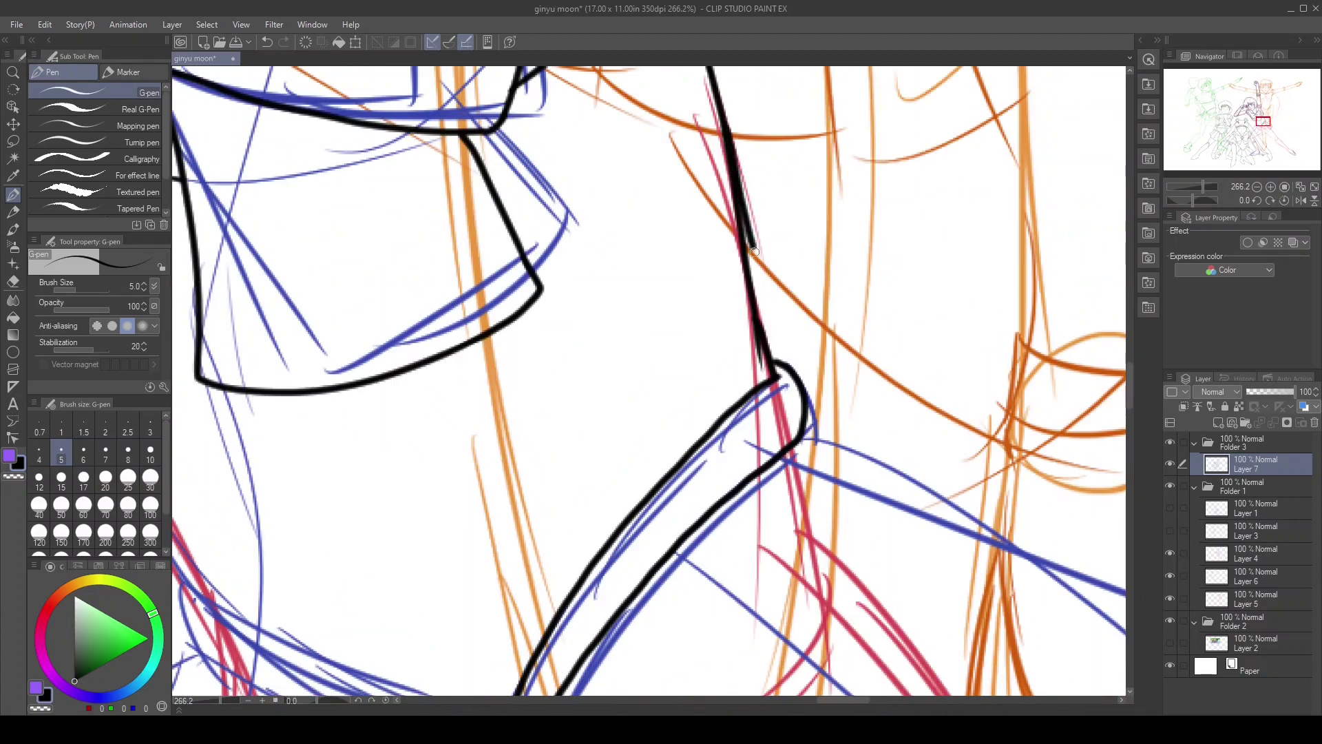
drag(763, 303, 772, 362)
key(e)
drag(733, 190, 738, 220)
key(p)
scroll(720, 173, down, 5)
scroll(734, 475, up, 1)
mouse_move(733, 475)
mouse_down()
mouse_move(417, 299)
mouse_move(754, 530)
mouse_up()
Ink the pleat folds and zigzag hem of the blue figure's skirt
drag(308, 108, 422, 298)
scroll(422, 298, down, 3)
drag(415, 223, 810, 535)
mouse_move(525, 143)
mouse_down()
mouse_move(867, 339)
mouse_move(810, 540)
mouse_up()
scroll(475, 240, down, 2)
mouse_move(434, 172)
mouse_down()
mouse_move(884, 408)
mouse_move(902, 344)
mouse_up()
mouse_move(389, 234)
mouse_down()
mouse_move(675, 592)
mouse_move(730, 513)
mouse_up()
drag(413, 345, 699, 306)
drag(593, 166, 496, 575)
drag(496, 575, 737, 613)
drag(507, 118, 355, 410)
drag(463, 86, 237, 277)
scroll(237, 277, down, 4)
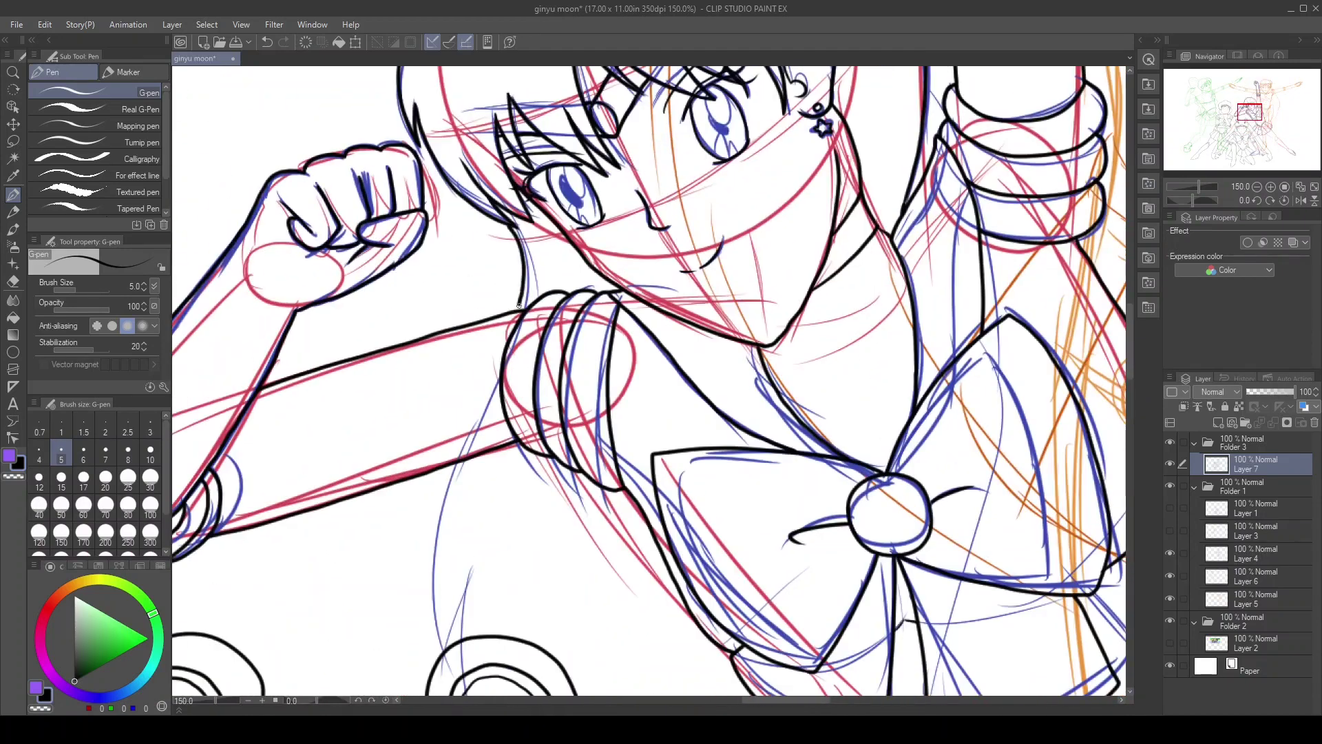
Ink the visible edges of the blue figure's planted leg behind the front figure's gloved arm
scroll(241, 256, up, 1)
drag(1236, 138, 1238, 154)
mouse_move(574, 354)
mouse_down()
mouse_move(601, 328)
mouse_move(525, 58)
mouse_up()
drag(279, 96, 305, 157)
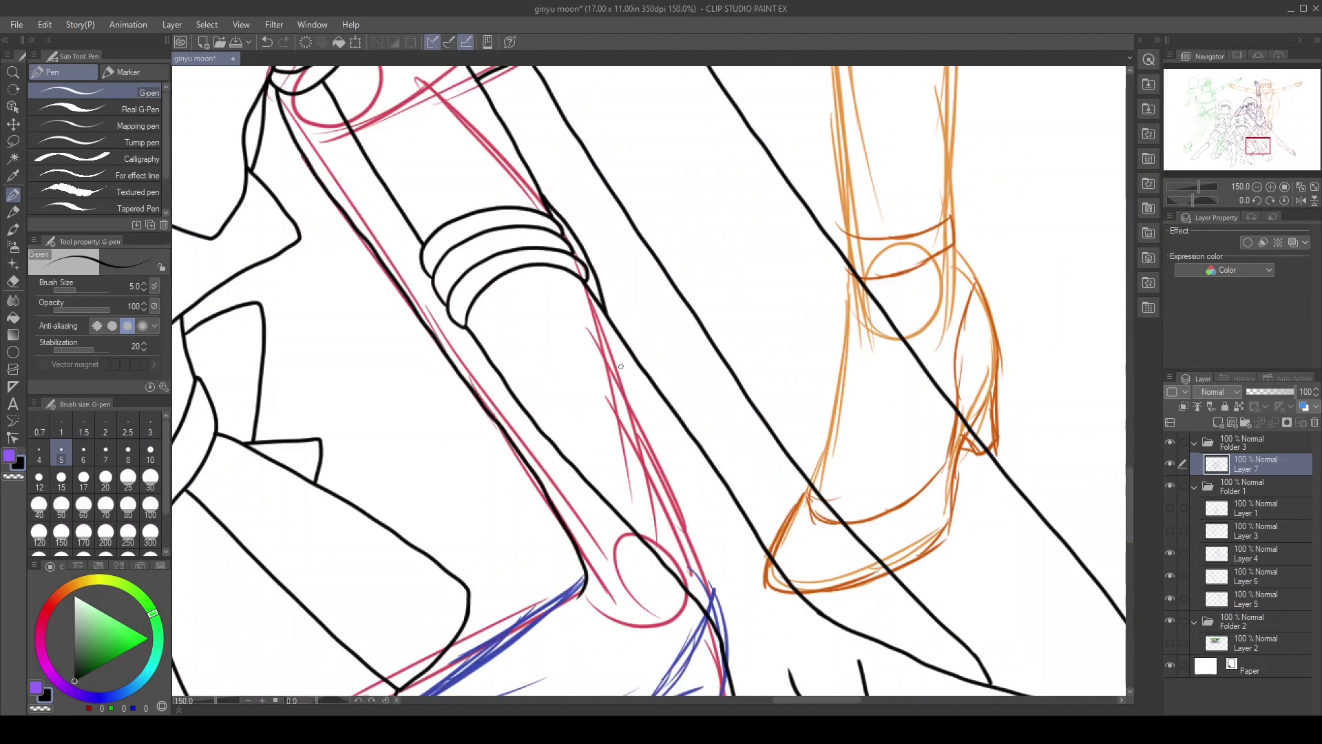
scroll(621, 366, up, 2)
drag(413, 475, 784, 471)
drag(514, 409, 709, 264)
drag(426, 577, 896, 562)
Ink both thigh edges of the outstretched leg from the skirt hem to the knee
click(1261, 141)
scroll(1260, 141, down, 5)
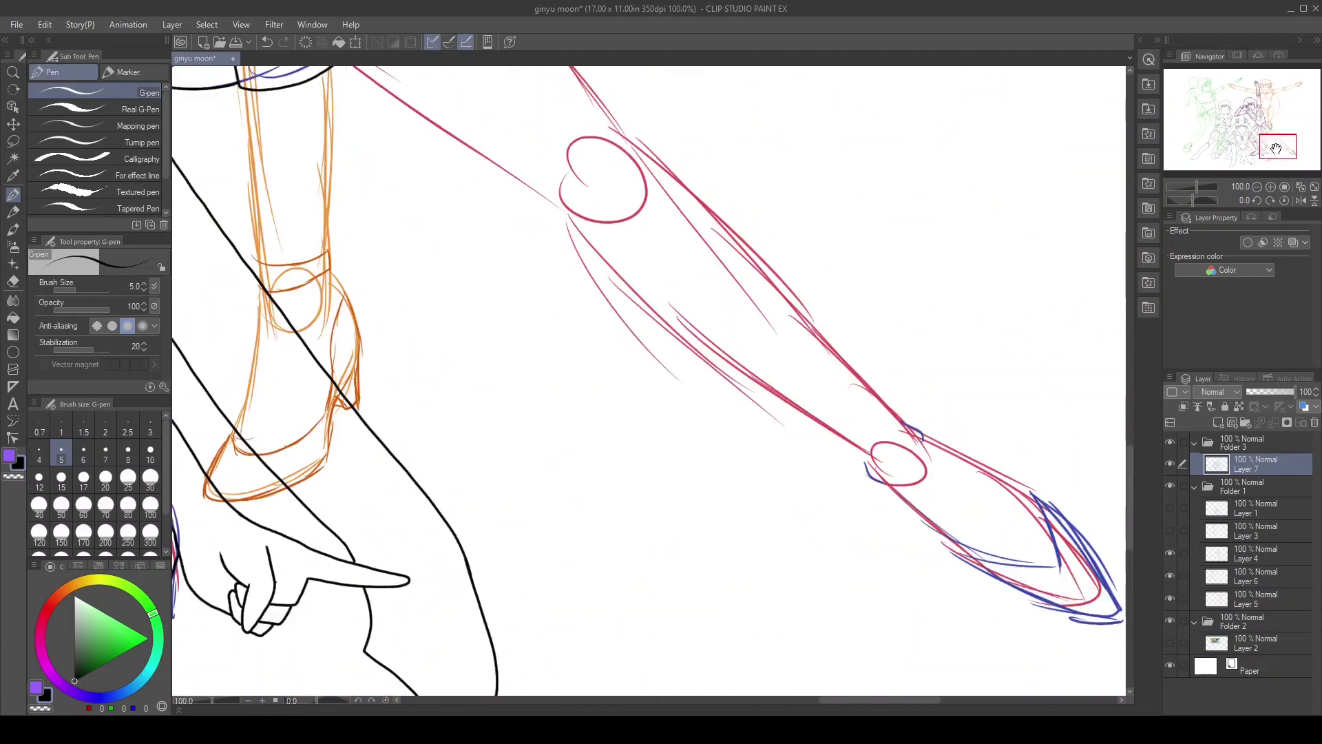
scroll(1261, 142, up, 4)
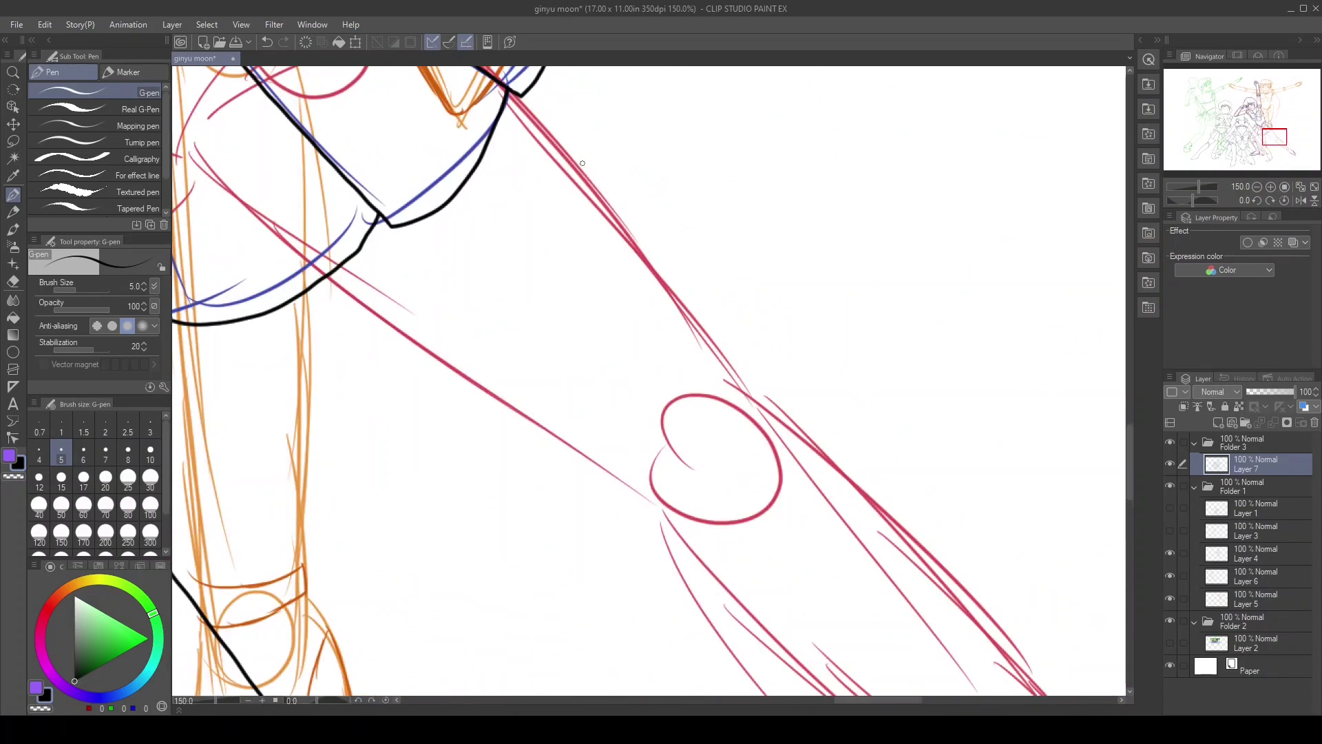
key(ctrl+z)
drag(531, 93, 639, 238)
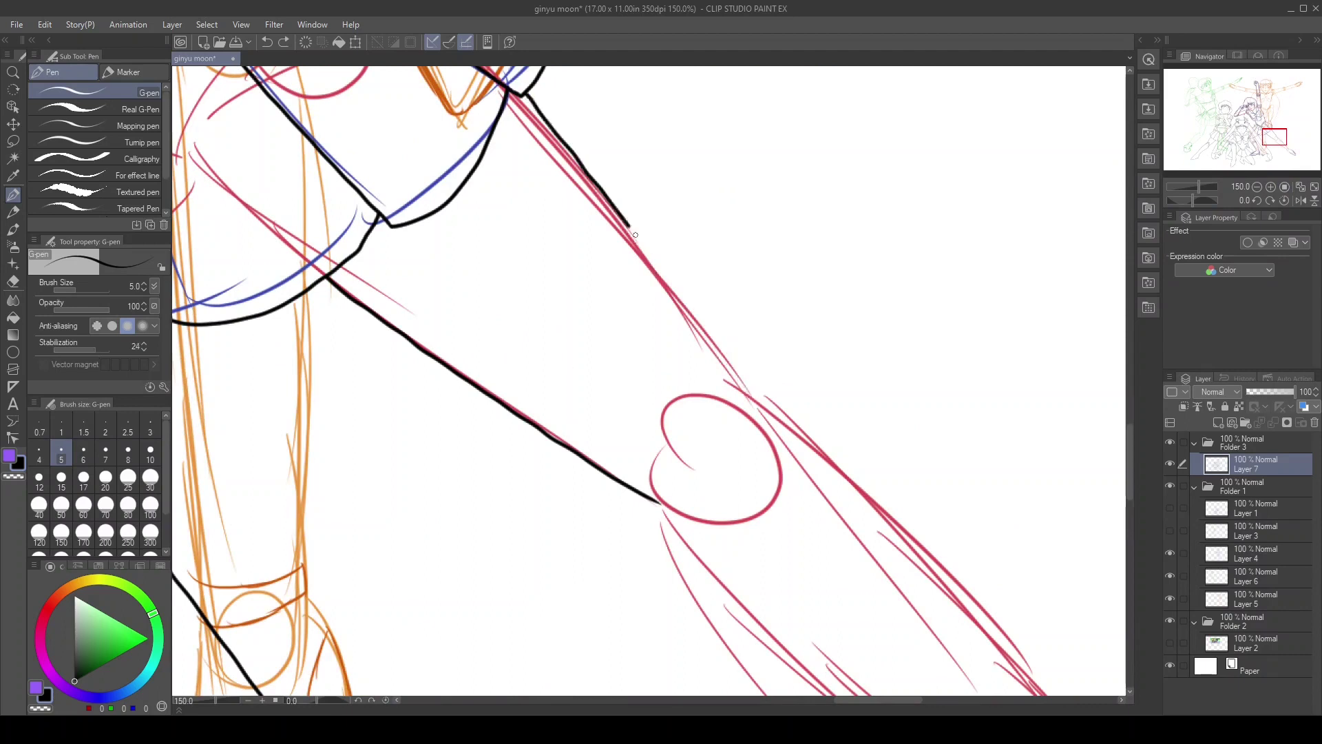
Ink the outstretched leg's calf and ankle and the long underside of the shoe
click(1276, 142)
scroll(1276, 142, up, 2)
click(1279, 142)
drag(331, 267, 763, 667)
drag(1281, 142, 1291, 151)
drag(503, 416, 892, 611)
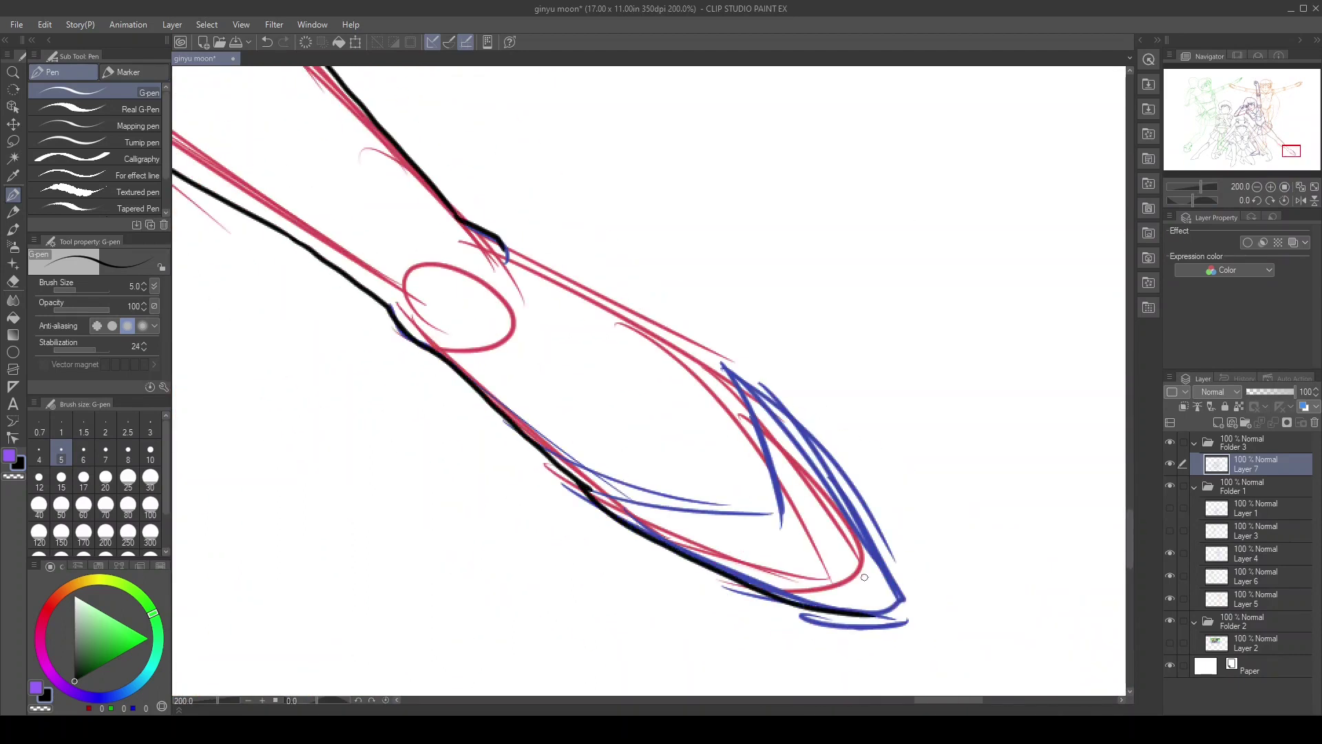
Ink the pointed toe and opening of the outstretched foot's shoe, and hide the blue figure's sketch layer
scroll(764, 453, down, 10)
scroll(771, 444, up, 10)
mouse_move(688, 468)
mouse_down()
mouse_move(762, 449)
mouse_move(873, 572)
mouse_up()
drag(628, 262, 775, 440)
key(ctrl+0)
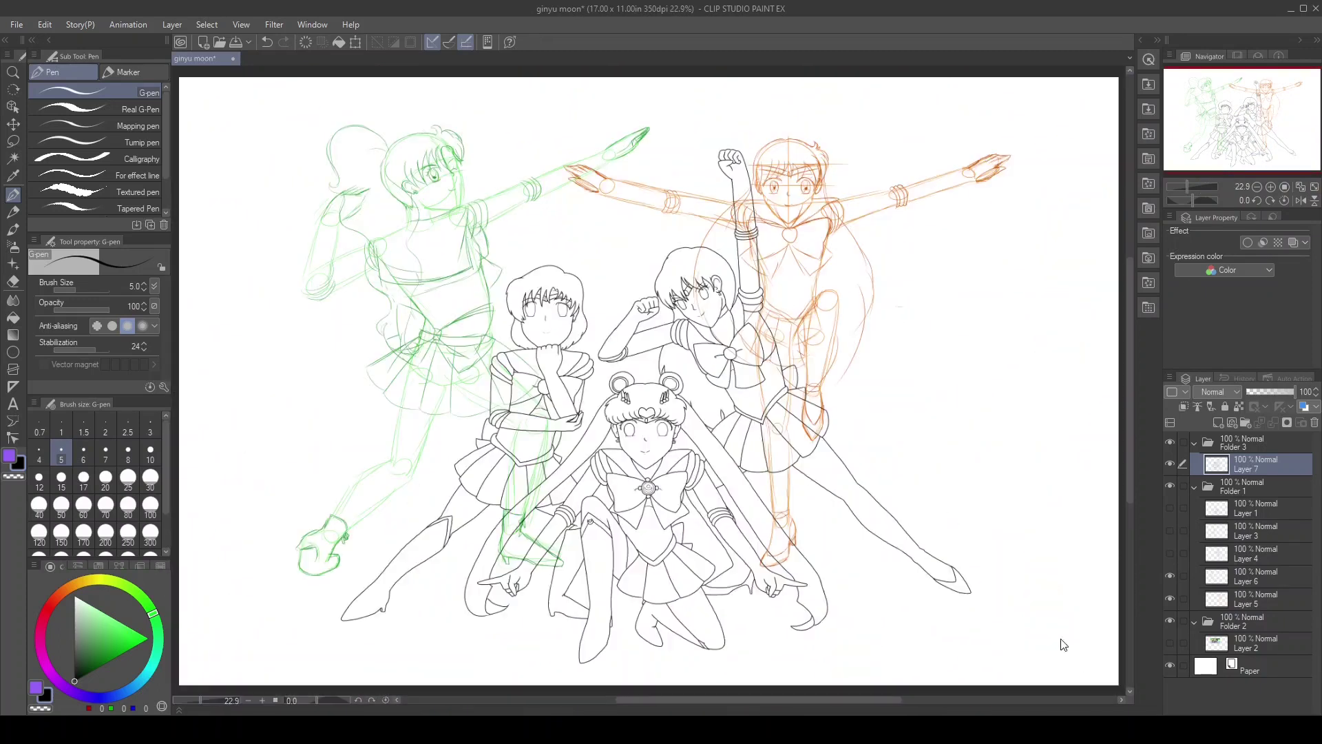
Begin inking the green figure with the curved hair tie at the base of the ponytail
scroll(421, 149, up, 5)
click(1237, 55)
click(1186, 53)
drag(508, 258, 496, 332)
drag(477, 201, 508, 232)
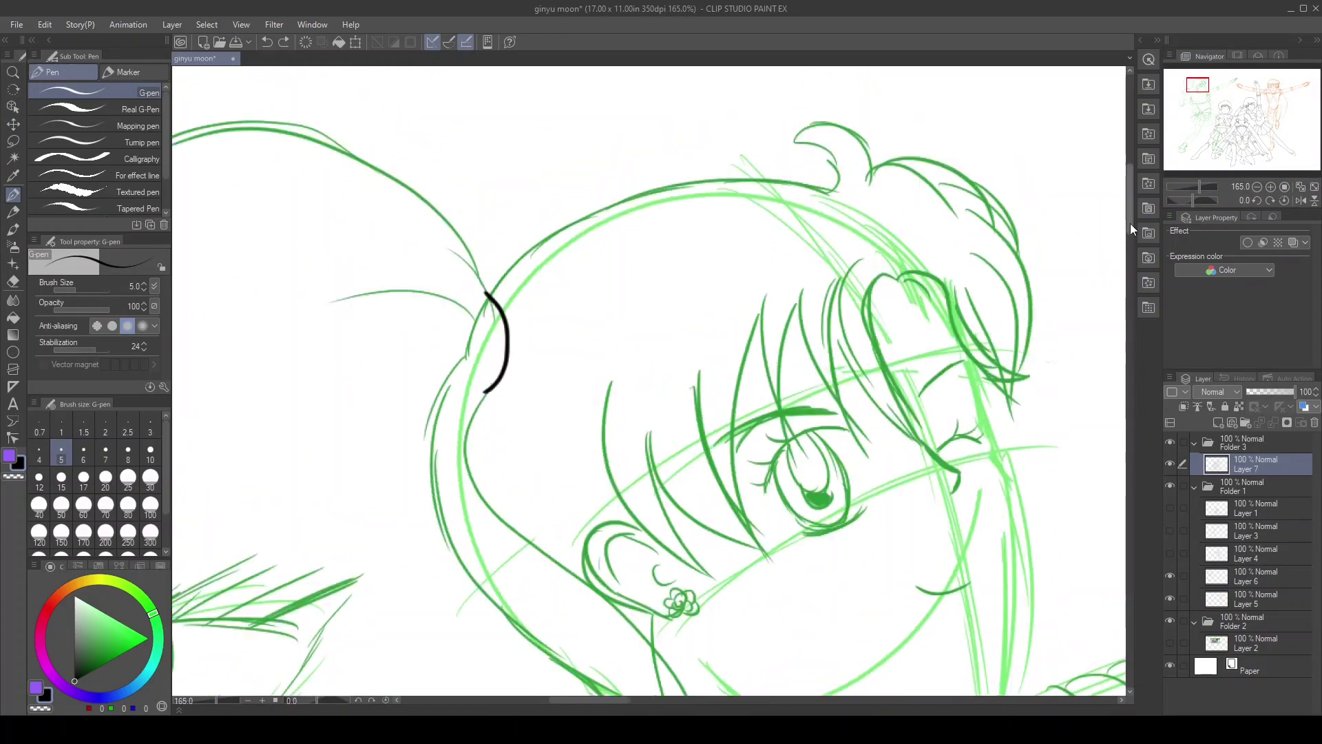
Ink the ponytail's upper outline, the hair tie's round bead and the hair behind the green figure's head
scroll(701, 187, up, 3)
drag(701, 187, 416, 633)
mouse_move(790, 407)
mouse_down()
mouse_move(728, 290)
mouse_move(751, 152)
mouse_up()
drag(771, 186, 978, 675)
drag(413, 365, 444, 482)
drag(620, 482, 482, 173)
drag(482, 310, 453, 281)
drag(441, 262, 475, 420)
drag(390, 351, 571, 661)
drag(716, 186, 792, 523)
Ink the wavy lower strands and curled tips of the green figure's ponytail
scroll(647, 379, down, 5)
drag(606, 69, 620, 620)
key(ctrl+z)
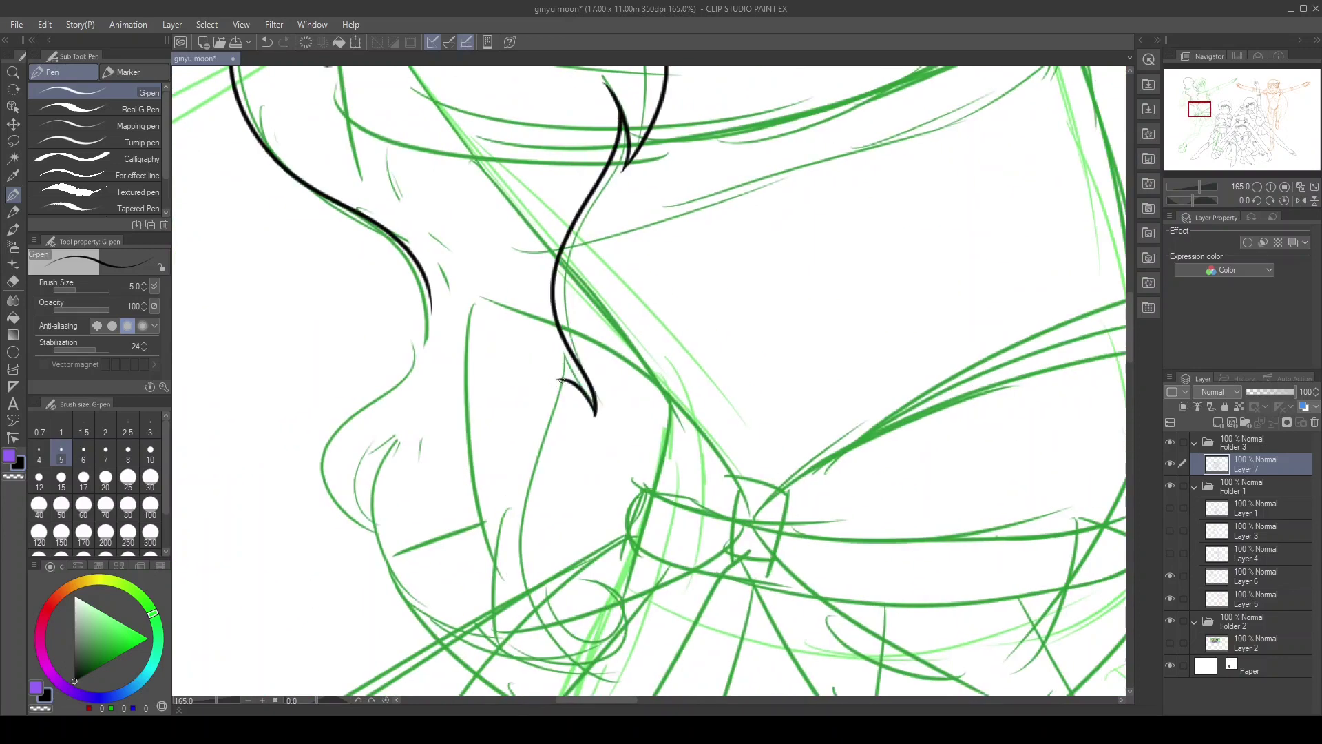
drag(561, 379, 585, 601)
drag(406, 431, 623, 672)
drag(430, 303, 380, 378)
Ink the green figure's ear, rose earring and pointed bangs across the forehead
key(ctrl+0)
scroll(587, 344, up, 6)
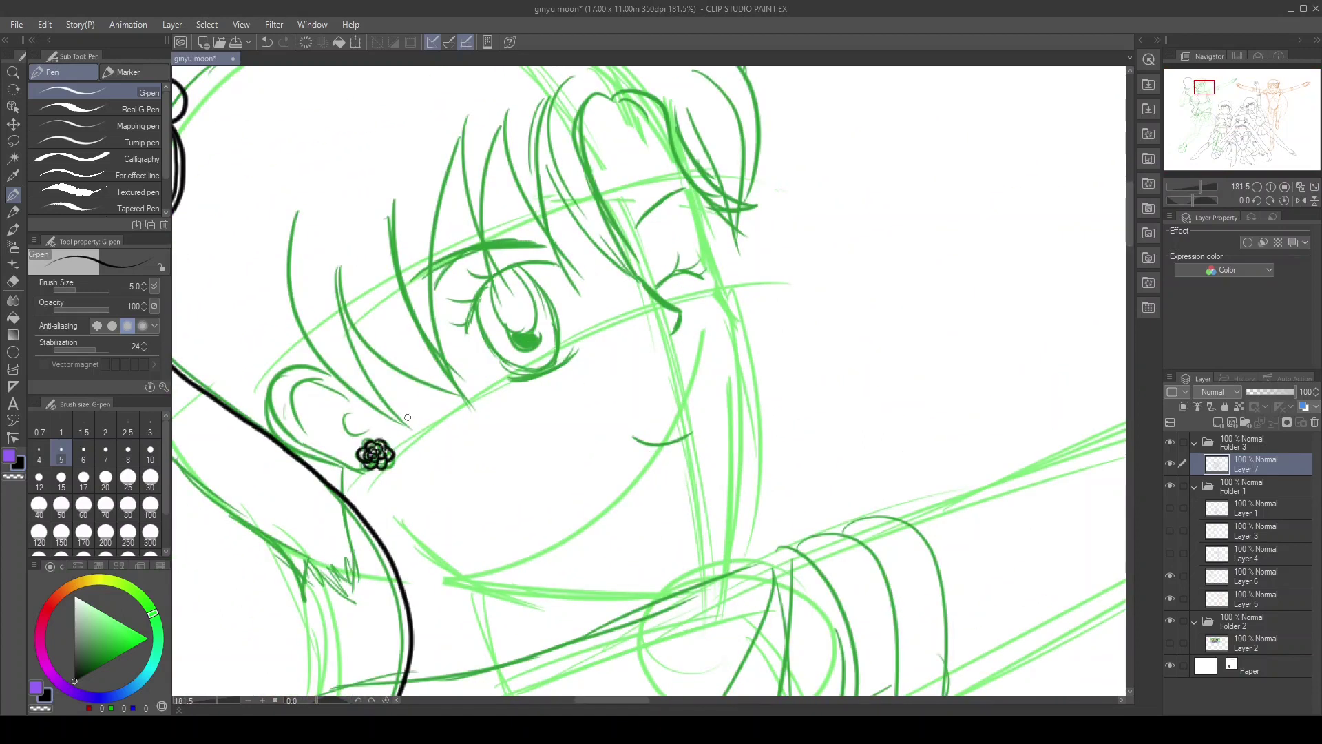
scroll(408, 417, up, 1)
drag(610, 205, 734, 356)
drag(730, 355, 606, 399)
mouse_move(496, 205)
mouse_down()
mouse_move(531, 413)
mouse_move(448, 256)
mouse_up()
drag(446, 259, 443, 444)
drag(390, 283, 410, 575)
drag(322, 338, 408, 575)
drag(257, 401, 394, 562)
drag(215, 361, 355, 594)
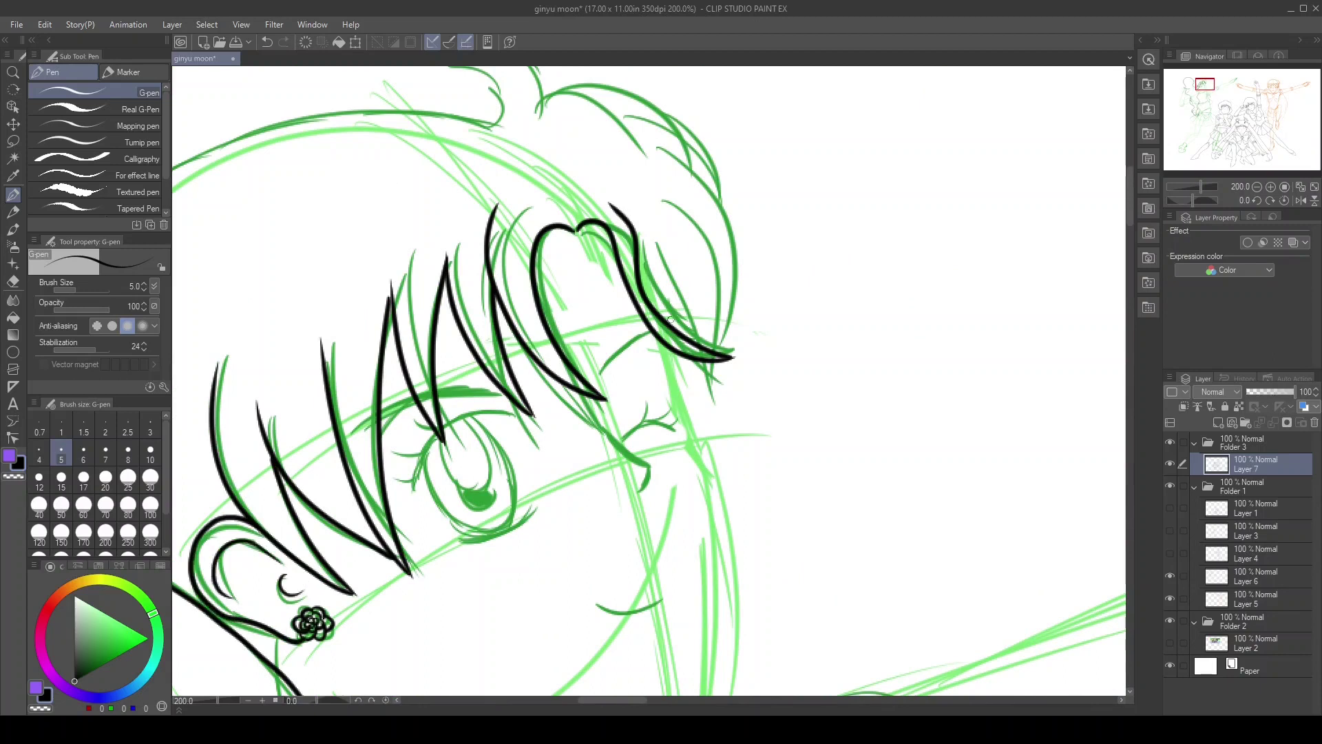
Ink the swept forelock with its small top tuft and the crown of the head back to the ponytail
drag(669, 318, 848, 462)
drag(652, 219, 689, 265)
drag(716, 258, 885, 371)
drag(688, 262, 279, 367)
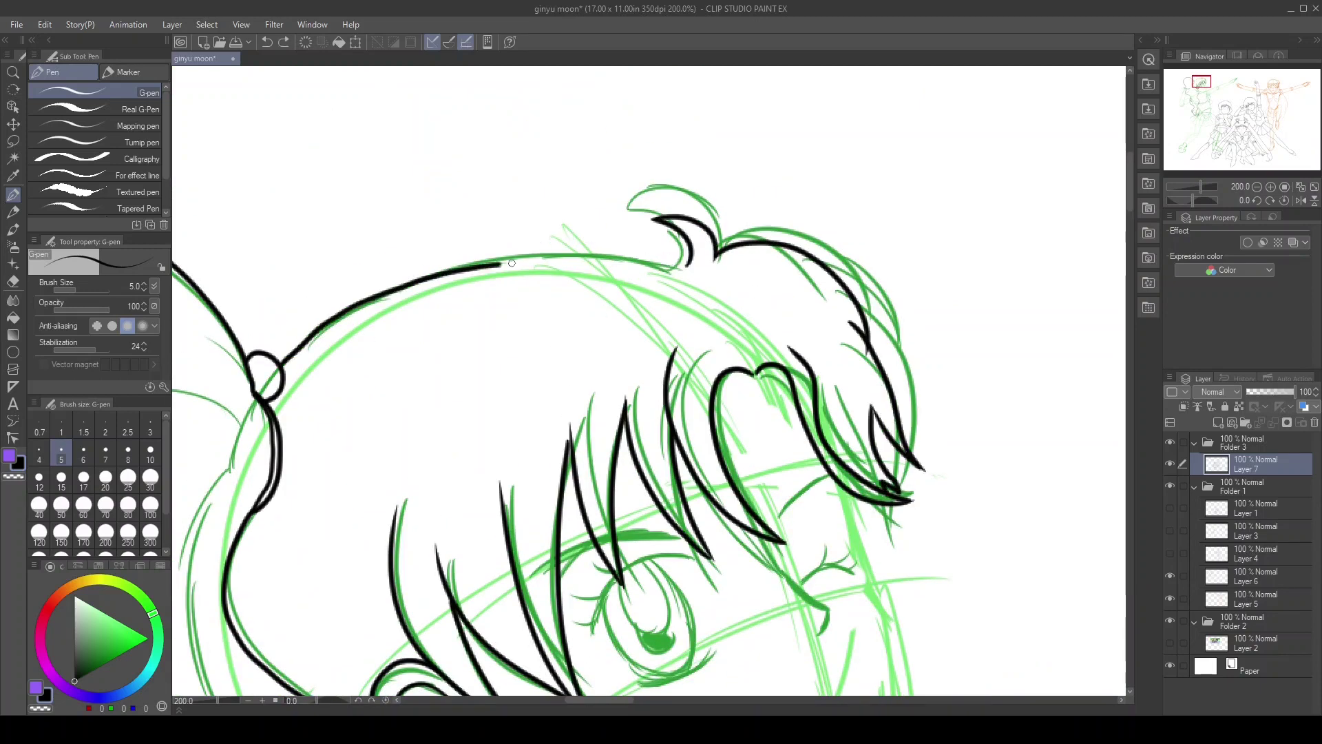
Ink the collar edge from the ponytail over the far shoulder and down the front of the body
drag(688, 414, 482, 75)
drag(482, 413, 585, 53)
mouse_move(417, 336)
mouse_down()
mouse_move(833, 379)
mouse_move(854, 693)
mouse_up()
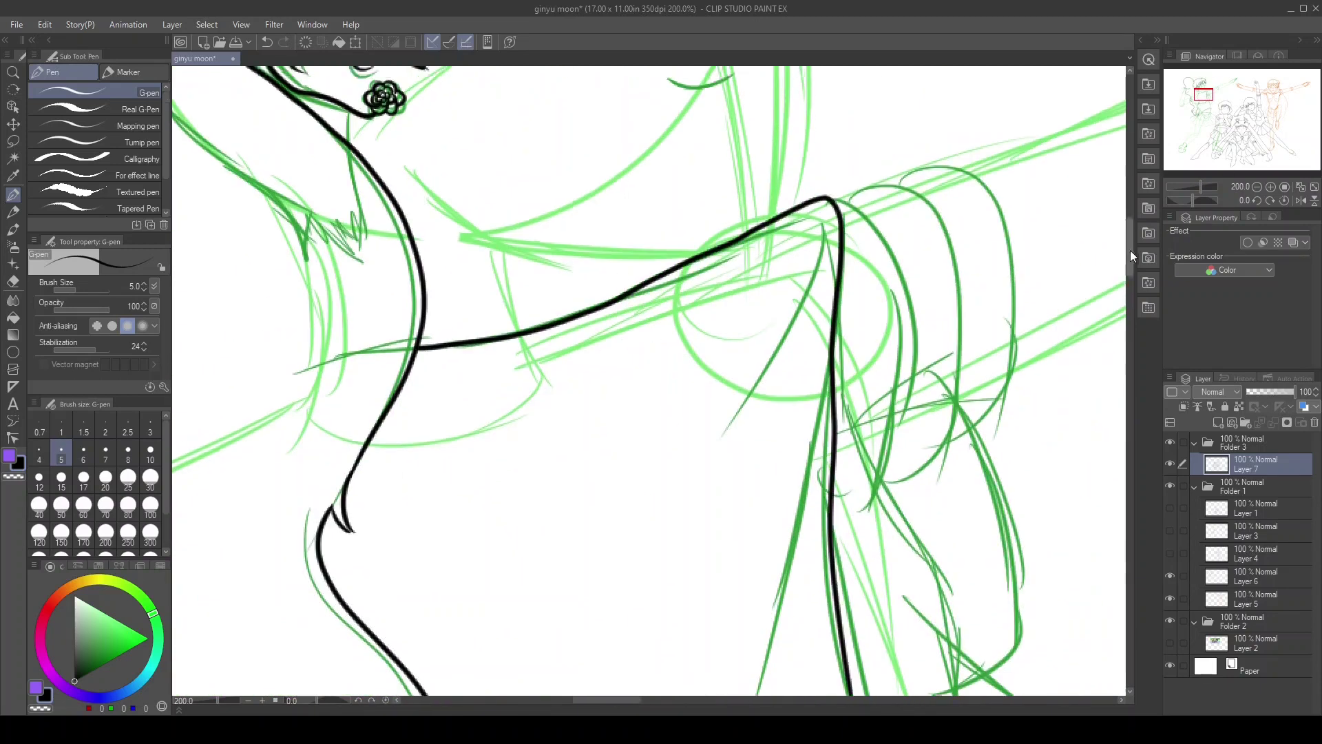
Ink the far side of the face, the jaw, neck, mouth, nose and winking eye
drag(785, 138, 785, 437)
drag(735, 110, 784, 265)
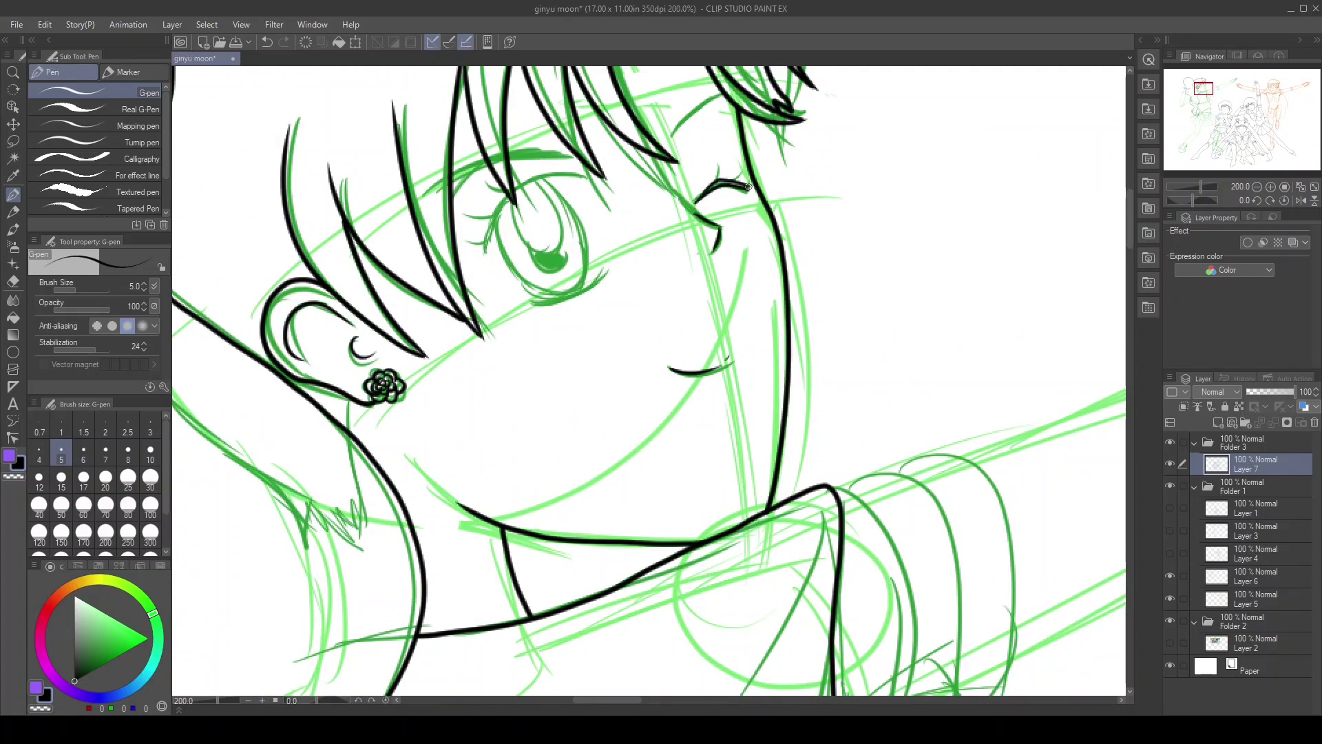
scroll(749, 187, up, 3)
drag(760, 637, 911, 638)
Ink the open eye's lid, lashes and iris outline, plus the eyebrow above it
drag(391, 323, 476, 193)
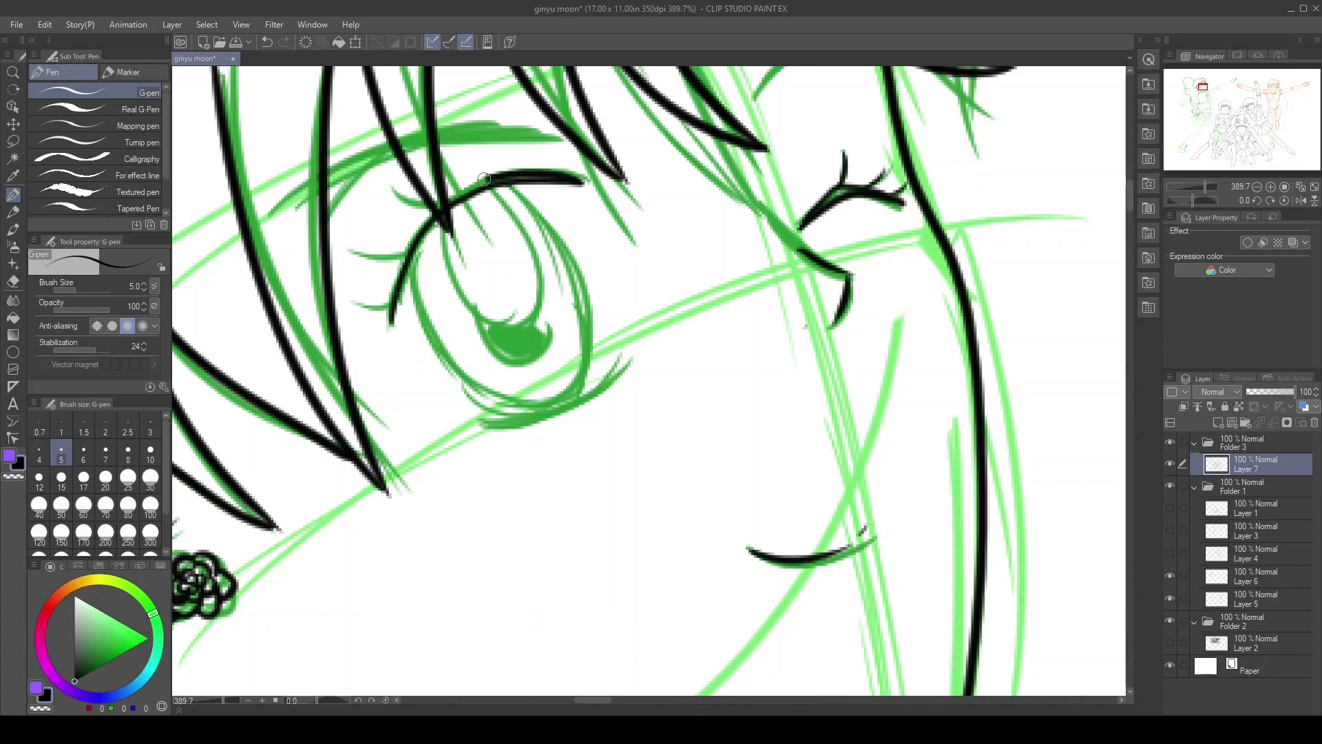
drag(441, 358, 544, 415)
mouse_move(502, 179)
mouse_down()
mouse_move(591, 362)
mouse_move(556, 405)
mouse_up()
drag(326, 178, 539, 130)
drag(386, 165, 415, 386)
scroll(613, 383, down, 3)
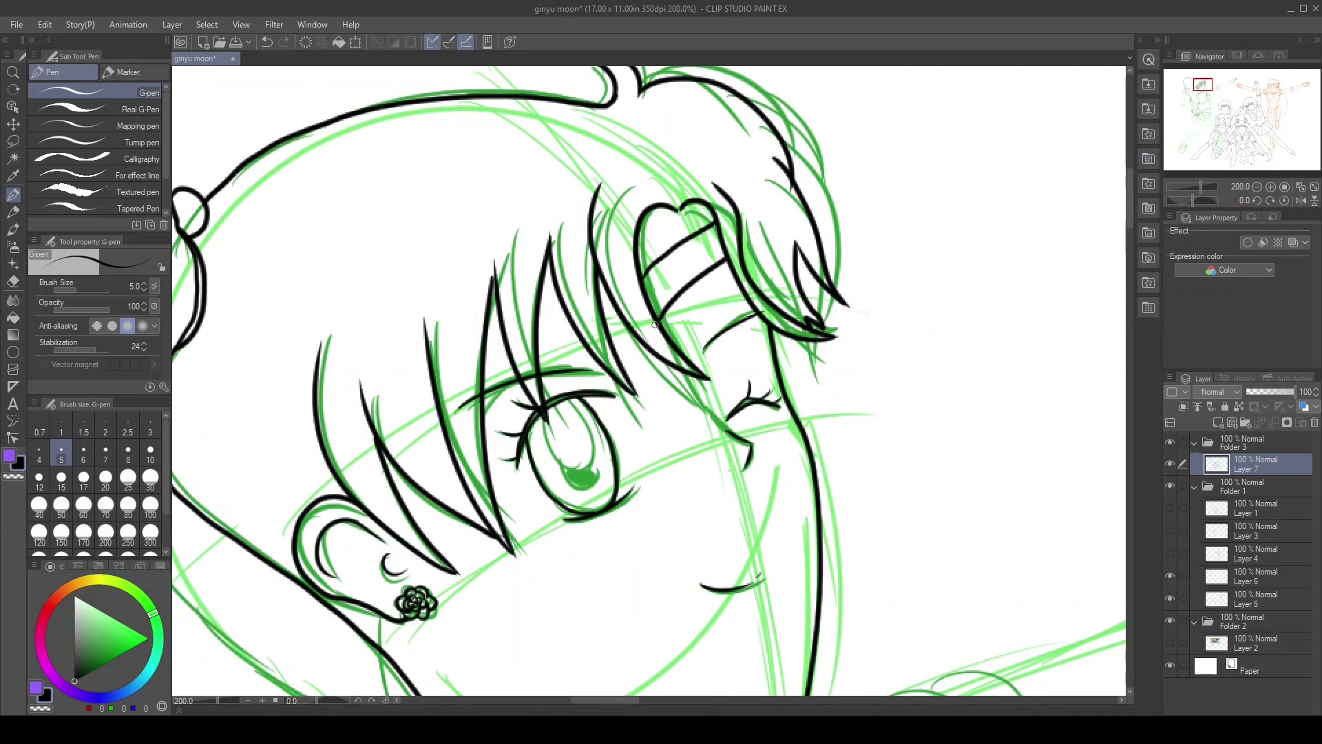
Ink the green figure's raised hand and both edges of the gloved forearm beside the ponytail
drag(427, 640, 888, 69)
drag(482, 413, 836, 354)
drag(689, 275, 688, 340)
mouse_move(585, 113)
mouse_down()
mouse_move(551, 358)
mouse_move(475, 637)
mouse_up()
drag(566, 95, 611, 185)
drag(524, 620, 661, 158)
mouse_move(510, 223)
mouse_down()
mouse_move(444, 551)
mouse_move(659, 477)
mouse_move(561, 536)
mouse_move(688, 416)
mouse_up()
key(ctrl+z)
Ink the glove rings near the elbow, both edges of the upper arm and the puffed sleeve's tiers
drag(447, 532, 693, 441)
mouse_move(455, 589)
mouse_down()
mouse_move(694, 463)
mouse_move(493, 642)
mouse_up()
drag(534, 700, 561, 701)
drag(692, 134, 654, 279)
drag(365, 317, 644, 165)
mouse_move(275, 627)
mouse_down()
mouse_move(330, 613)
mouse_move(648, 423)
mouse_up()
key(ctrl+z)
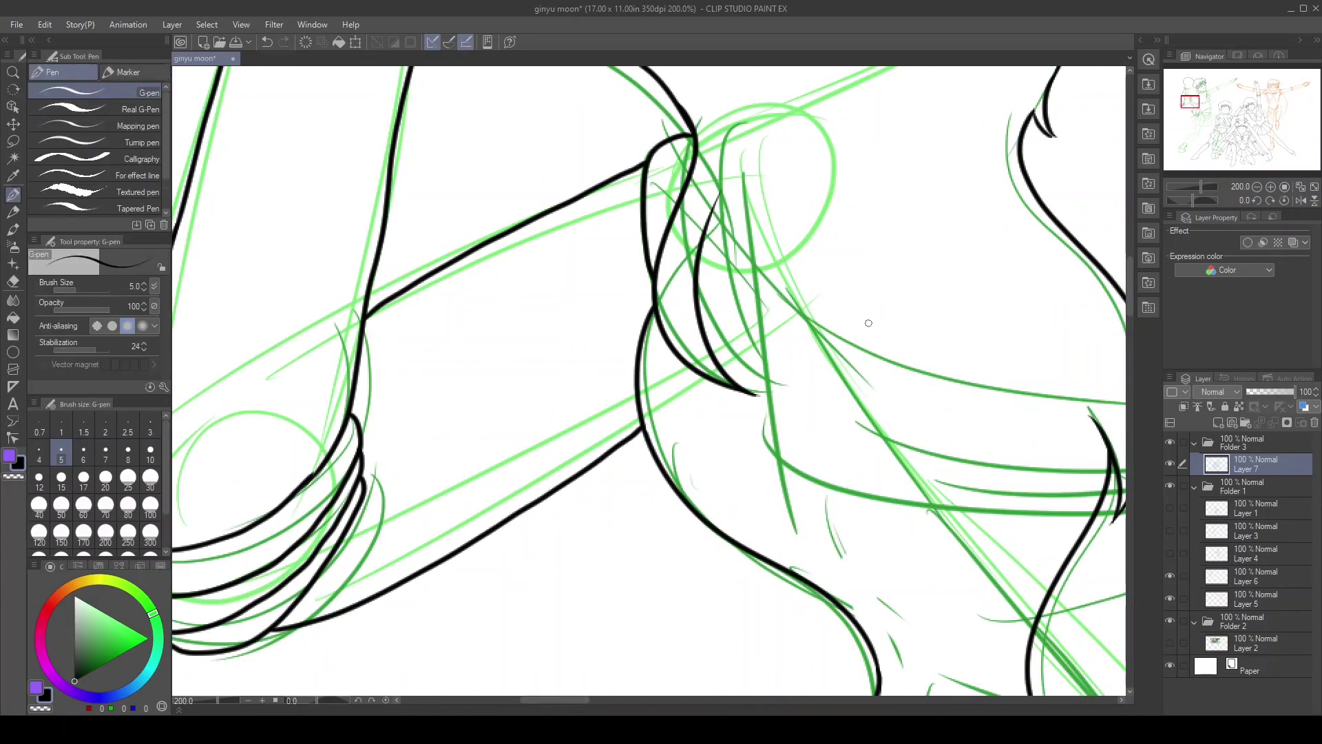
Ink the collar lines across the green figure's back between the sleeve and the ponytail
drag(865, 304, 183, 273)
drag(441, 455, 885, 321)
scroll(885, 320, down, 3)
scroll(620, 331, up, 4)
Ink the square knot of the green figure's back waist bow and the large upswept loop beside it
mouse_move(540, 384)
mouse_down()
mouse_move(497, 285)
mouse_move(540, 389)
mouse_up()
drag(558, 293, 742, 191)
scroll(762, 182, down, 2)
drag(492, 372, 969, 122)
drag(954, 318, 742, 630)
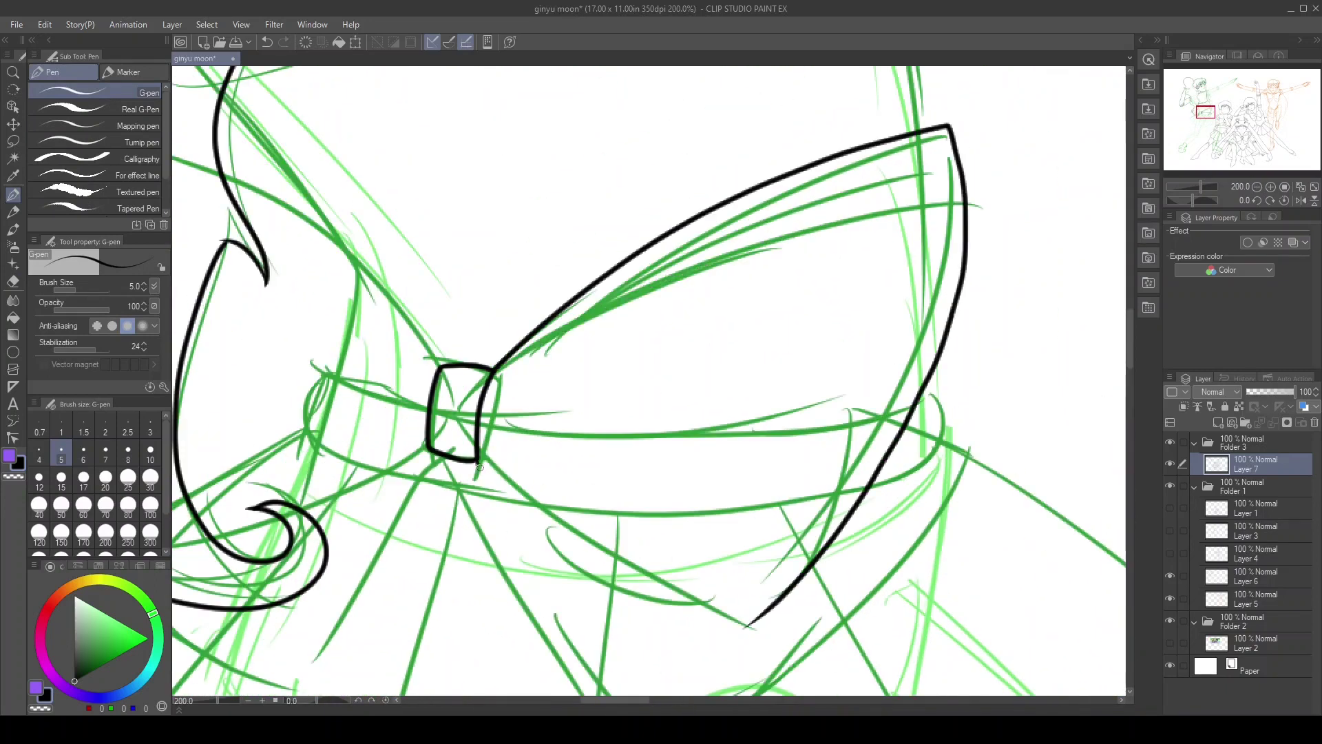
drag(475, 463, 764, 659)
Ink the back edge down to the bow knot, the bow's tails and the opposite loop behind the ponytail curl
scroll(689, 413, up, 2)
drag(692, 407, 505, 204)
drag(517, 214, 467, 182)
mouse_move(529, 480)
mouse_down()
mouse_move(450, 150)
mouse_move(244, 225)
mouse_up()
drag(475, 248, 942, 196)
drag(275, 289, 698, 366)
drag(841, 313, 657, 521)
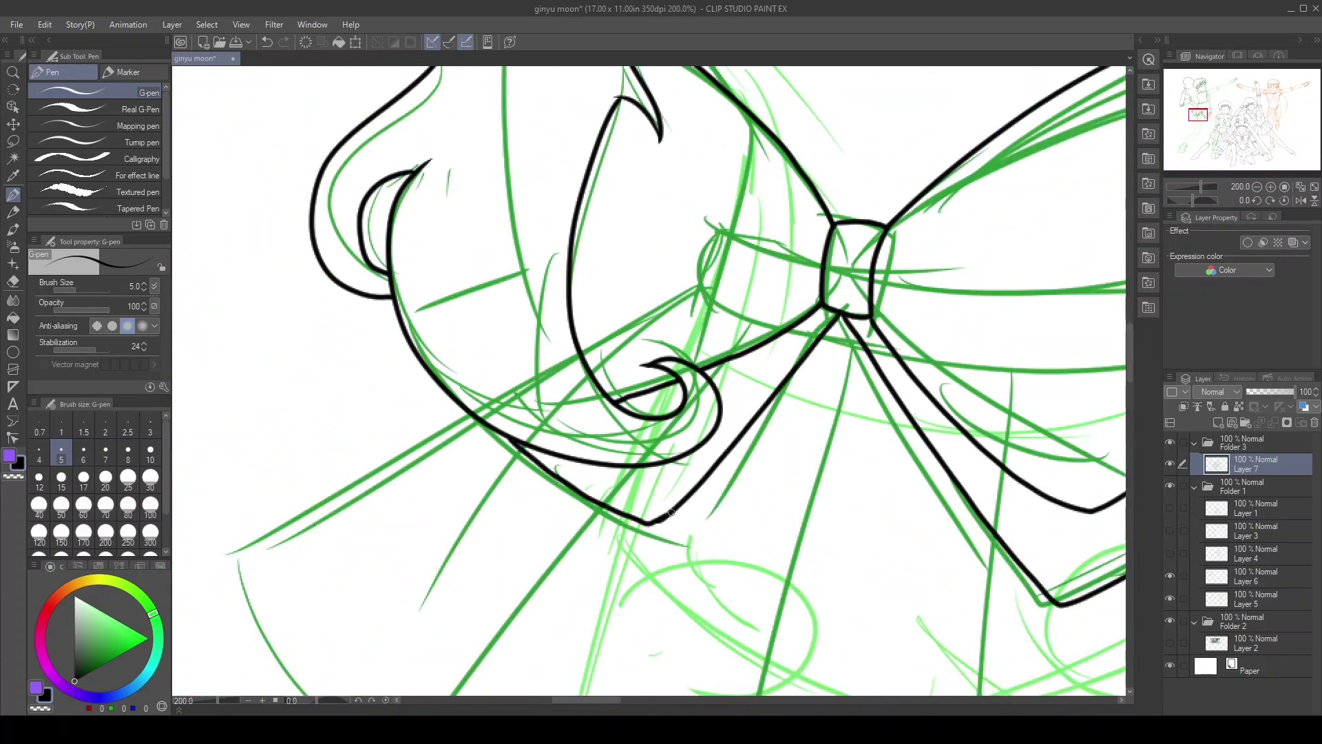
Ink the green figure's flared skirt below the waist bow, with its pleat folds and scalloped hem
click(1256, 187)
drag(640, 270, 870, 540)
mouse_move(458, 306)
mouse_down()
mouse_move(523, 629)
mouse_move(771, 562)
mouse_up()
drag(772, 561, 1115, 510)
drag(695, 116, 781, 565)
drag(507, 234, 569, 544)
mouse_move(396, 174)
mouse_down()
mouse_move(551, 345)
mouse_move(510, 289)
mouse_up()
drag(416, 358, 371, 661)
mouse_move(372, 662)
mouse_down()
mouse_move(513, 270)
mouse_move(675, 77)
mouse_up()
drag(744, 256, 274, 487)
drag(782, 424, 799, 513)
Ink the puffed sleeve's remaining tiers, the elbow glove rings and the upper arm edges on the green figure's outstretched arm
click(1211, 91)
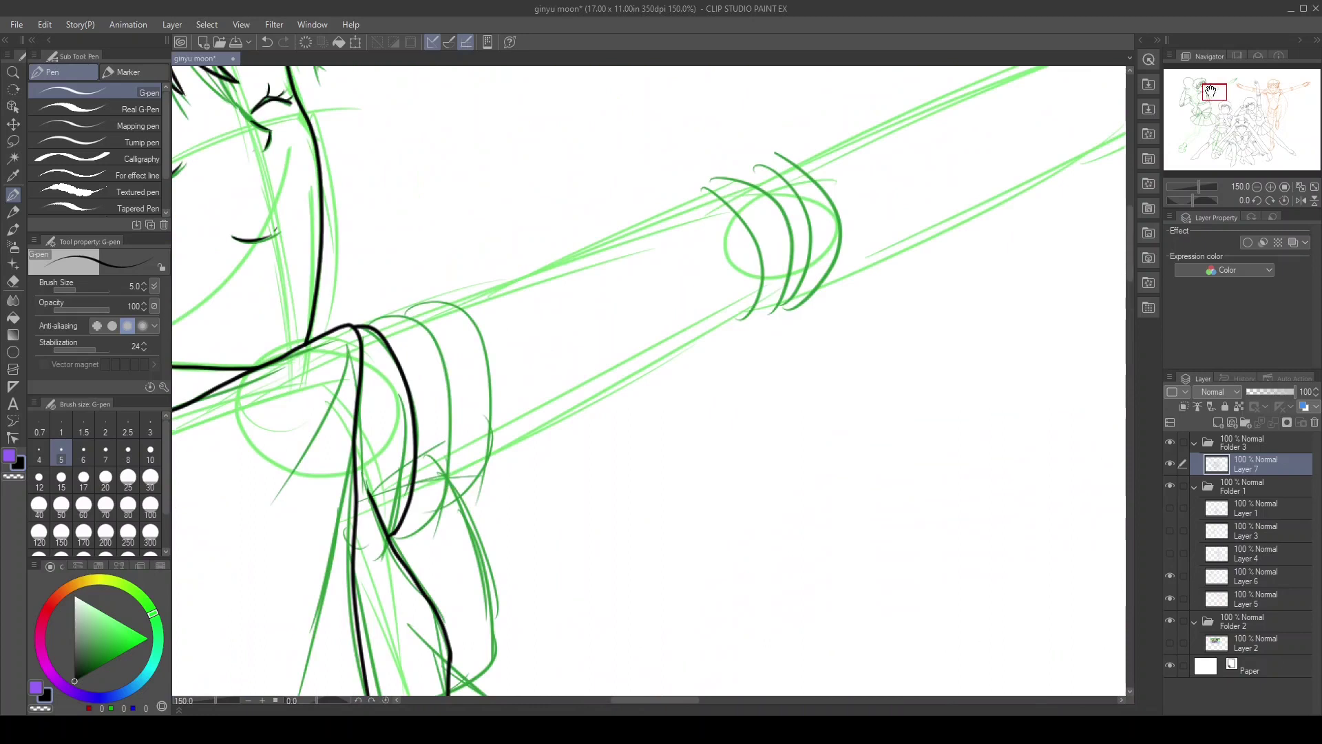
scroll(434, 509, up, 2)
drag(478, 451, 441, 565)
mouse_move(411, 383)
mouse_down()
mouse_move(478, 556)
mouse_move(887, 341)
mouse_up()
drag(413, 331, 768, 194)
key(ctrl+z)
key(ctrl+z)
drag(468, 549, 834, 348)
Flip the view and ink the green figure's extended hand with its fingers, thumb and palm edge
scroll(835, 348, up, 1)
key(h)
mouse_move(411, 188)
mouse_down()
mouse_move(975, 501)
mouse_move(584, 367)
mouse_move(692, 451)
mouse_up()
drag(520, 313, 806, 534)
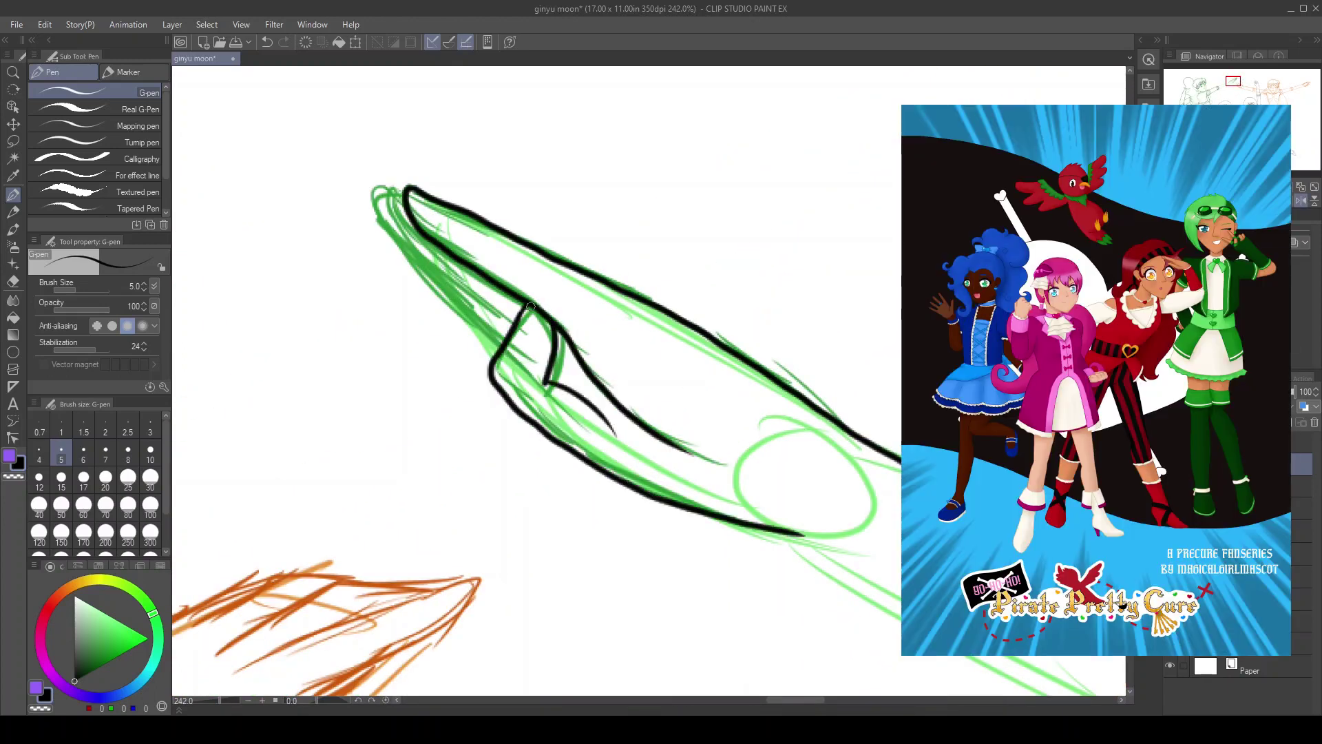
Ink both forearm edges from the wrist to the glove rings and erase the overshooting stroke at the wrist
mouse_move(779, 704)
mouse_down()
mouse_move(359, 422)
mouse_move(256, 413)
mouse_up()
drag(367, 171, 1084, 455)
drag(288, 254, 697, 484)
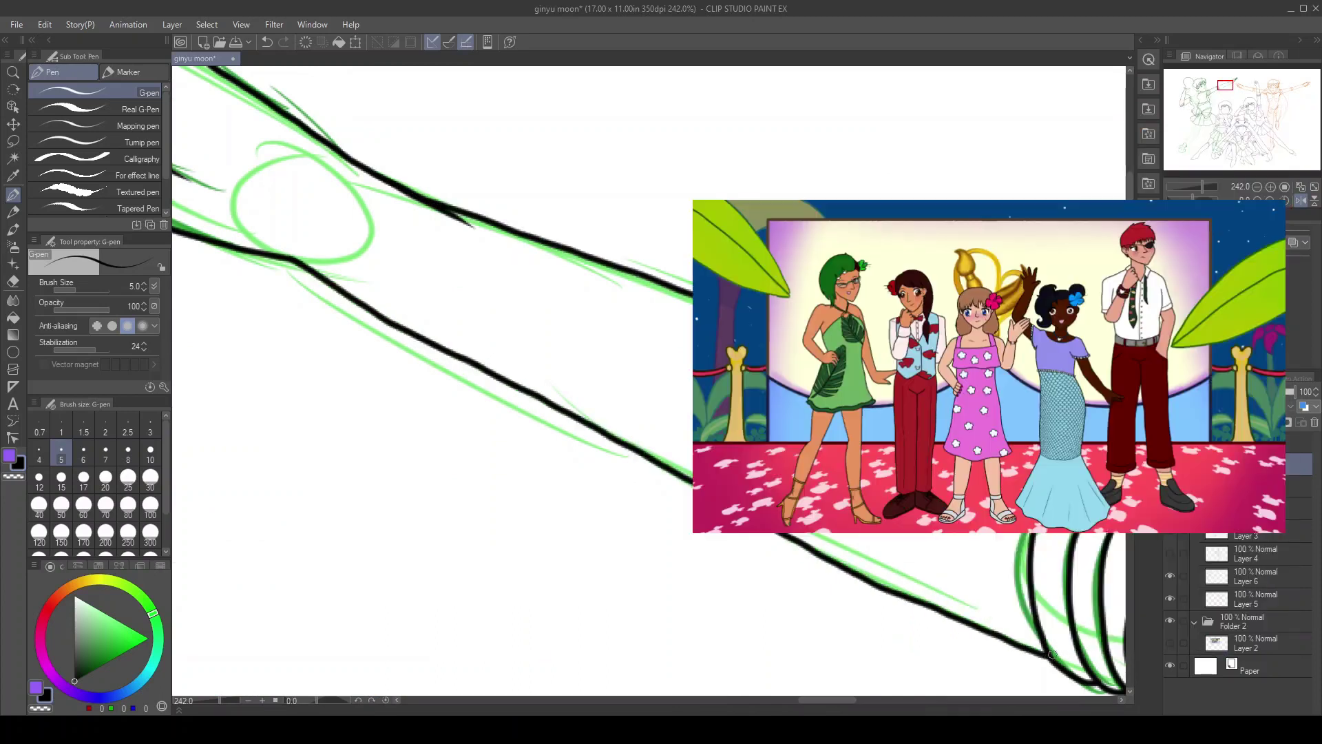
key(e)
drag(463, 222, 424, 206)
key(p)
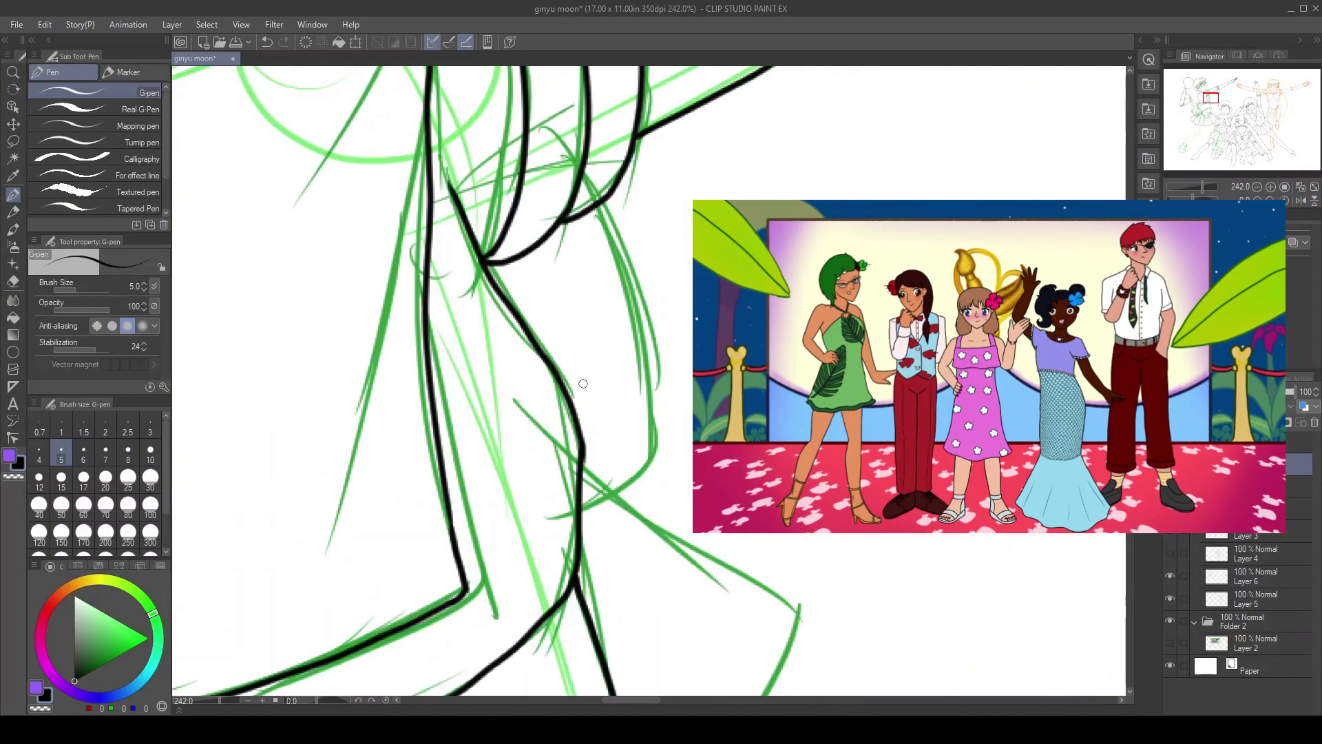
drag(564, 275, 606, 270)
Ink the green figure's outer boot, including its curved cuff, pointed heel with the oval tip, arch, sole and toe
drag(544, 233, 243, 537)
drag(394, 521, 250, 521)
drag(552, 232, 539, 623)
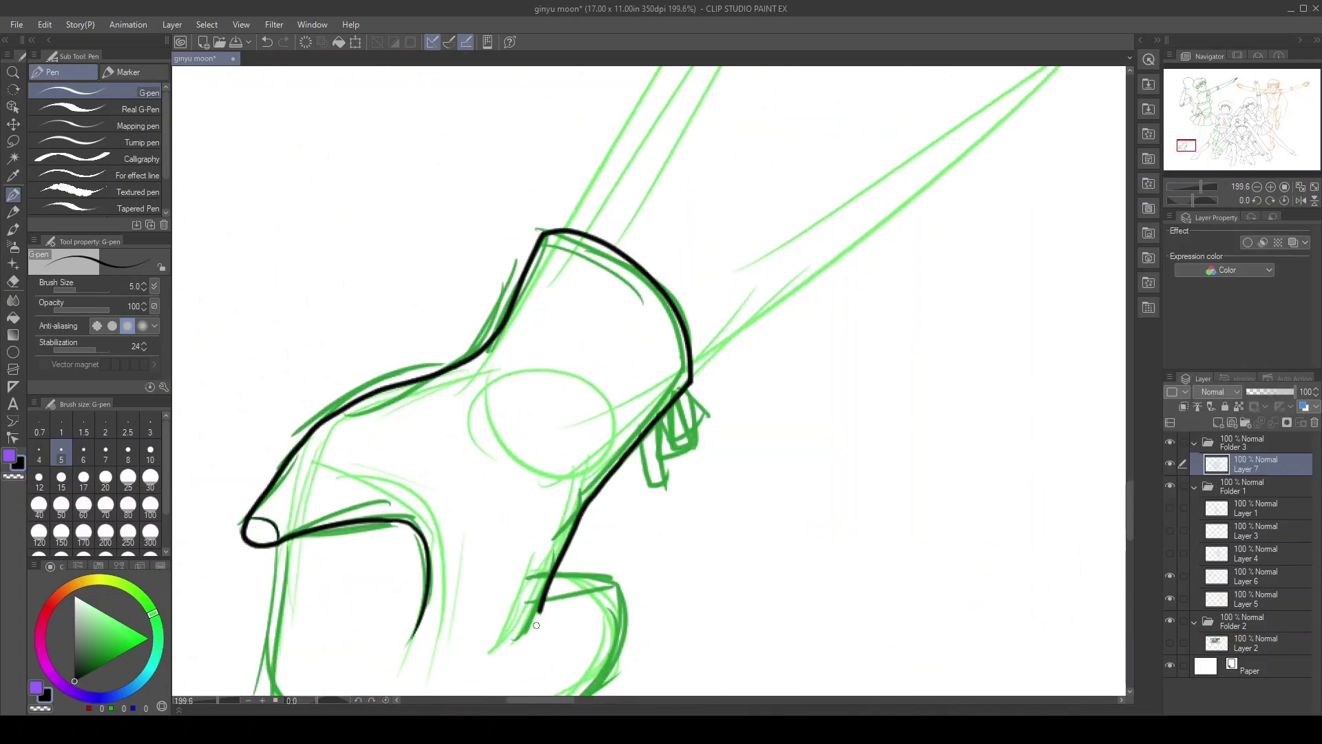
scroll(539, 623, down, 5)
drag(269, 461, 627, 372)
key(ctrl+z)
drag(272, 383, 533, 517)
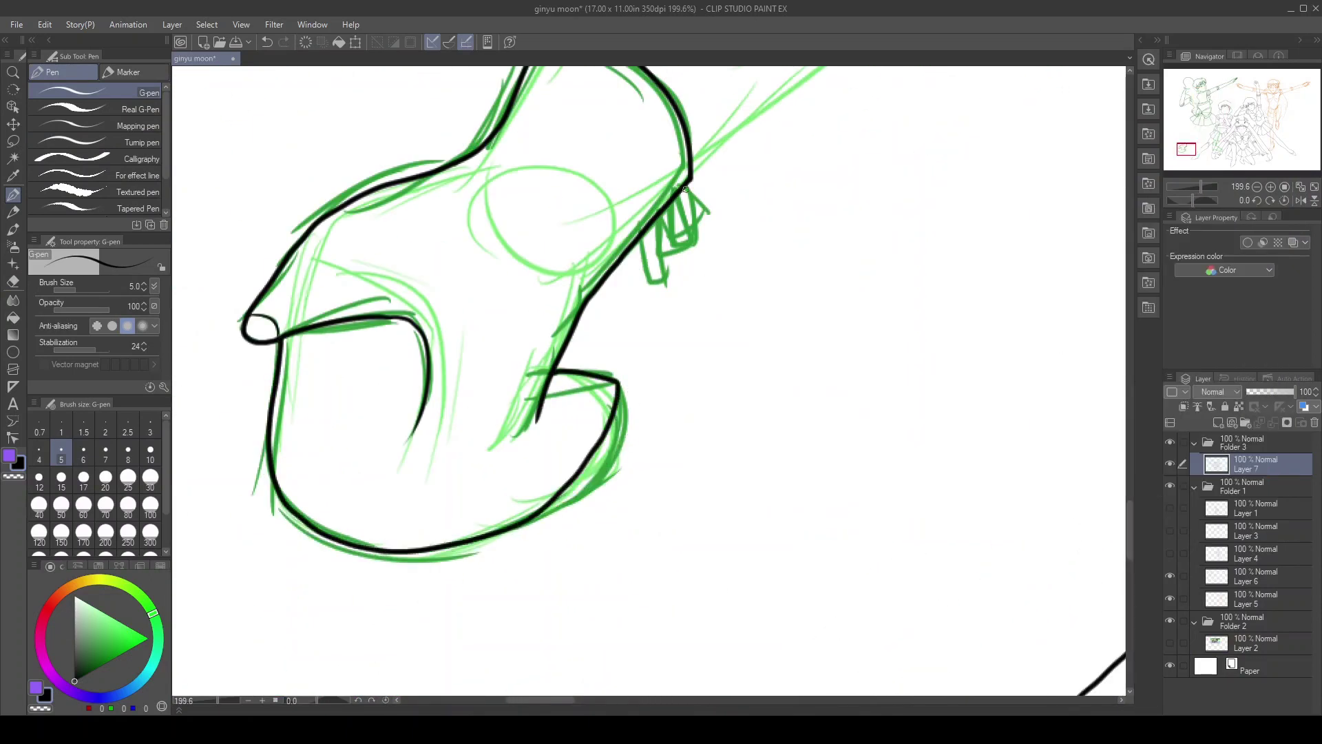
Ink the green figure's bent leg from the skirt hem past the knee to the boot cuff
scroll(668, 241, down, 3)
scroll(437, 167, up, 2)
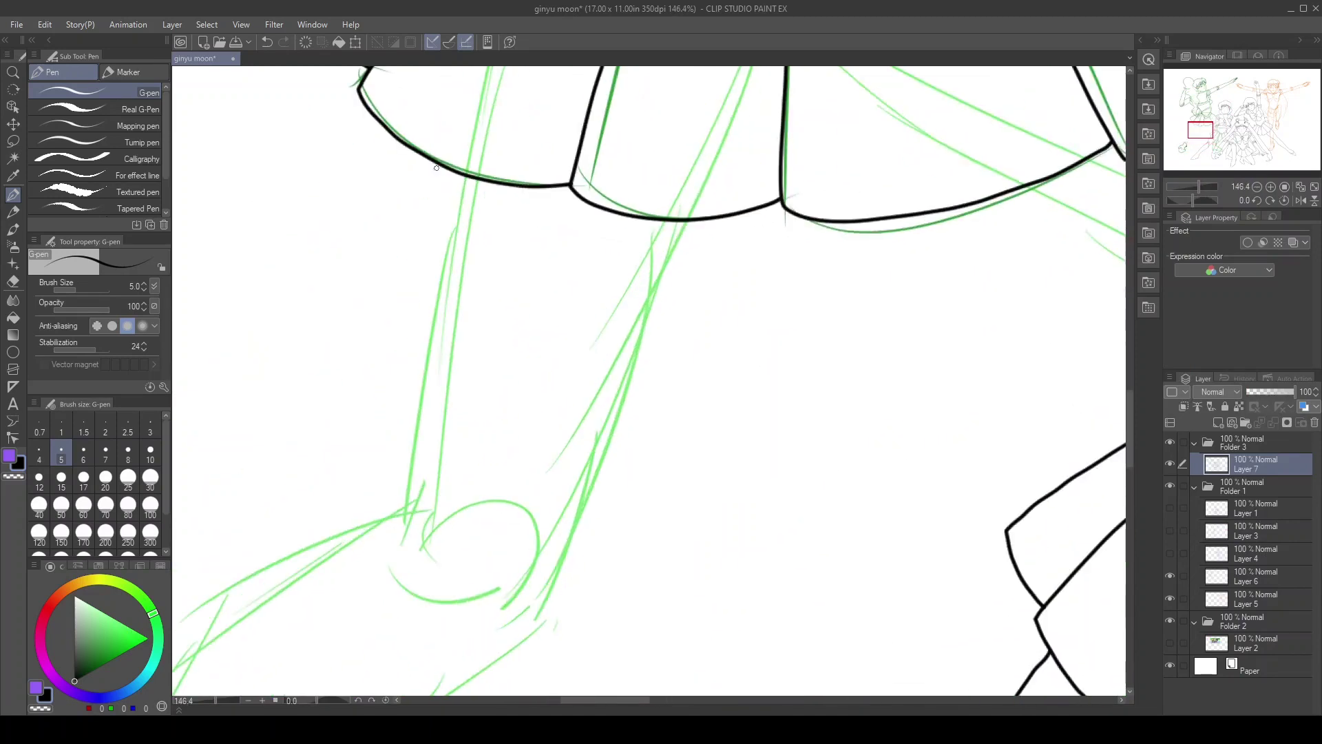
drag(679, 264, 544, 599)
drag(550, 592, 861, 220)
drag(723, 138, 252, 573)
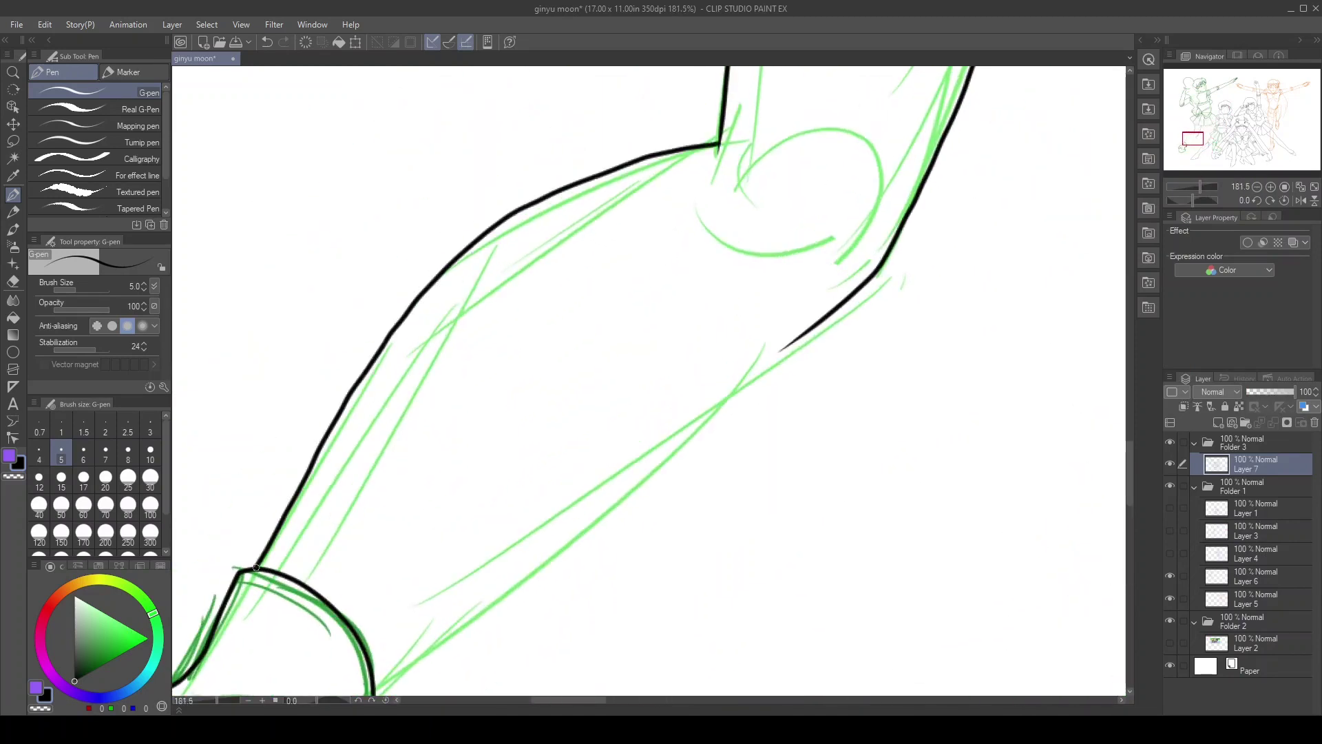
scroll(646, 329, up, 2)
drag(646, 329, 564, 382)
mouse_move(1194, 142)
mouse_down()
mouse_move(1217, 133)
mouse_move(1217, 148)
mouse_up()
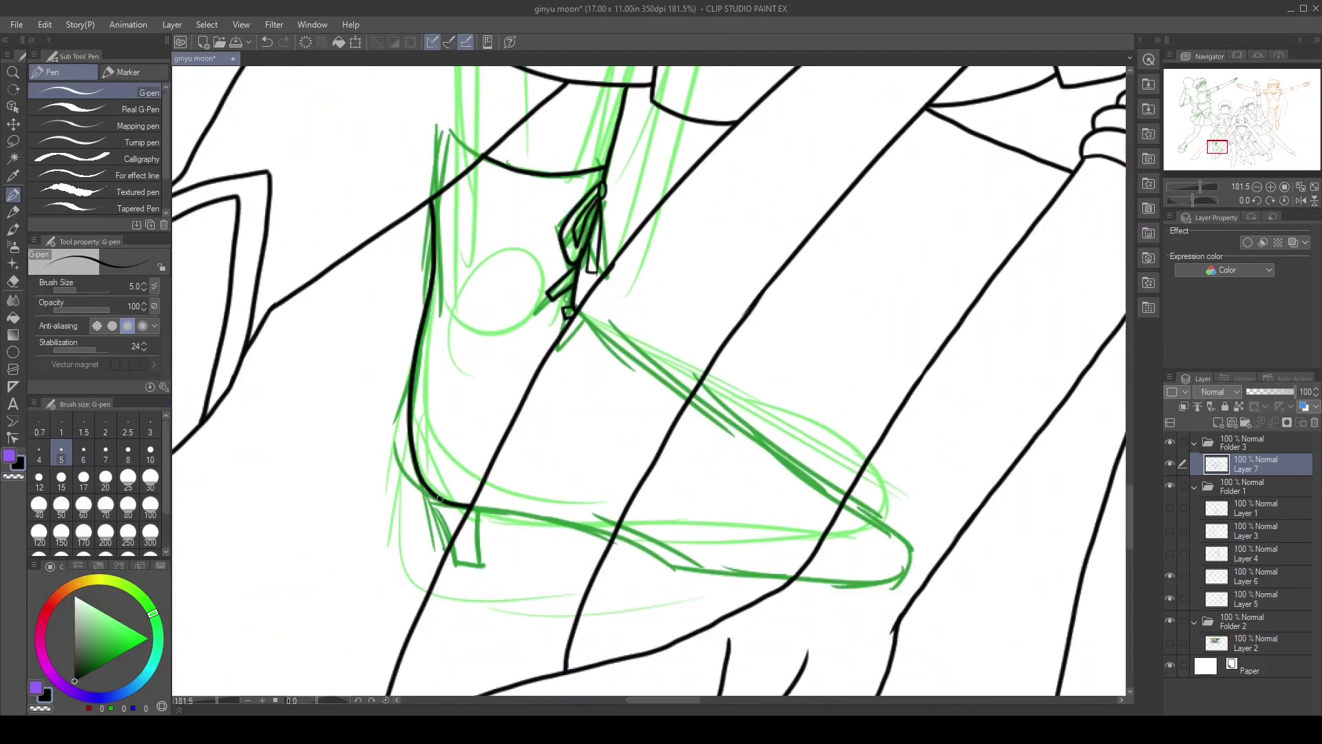
Ink the orange figure's crown line, the curled tuft, the side locks and the pointed bangs beside them
click(1315, 187)
scroll(843, 138, up, 8)
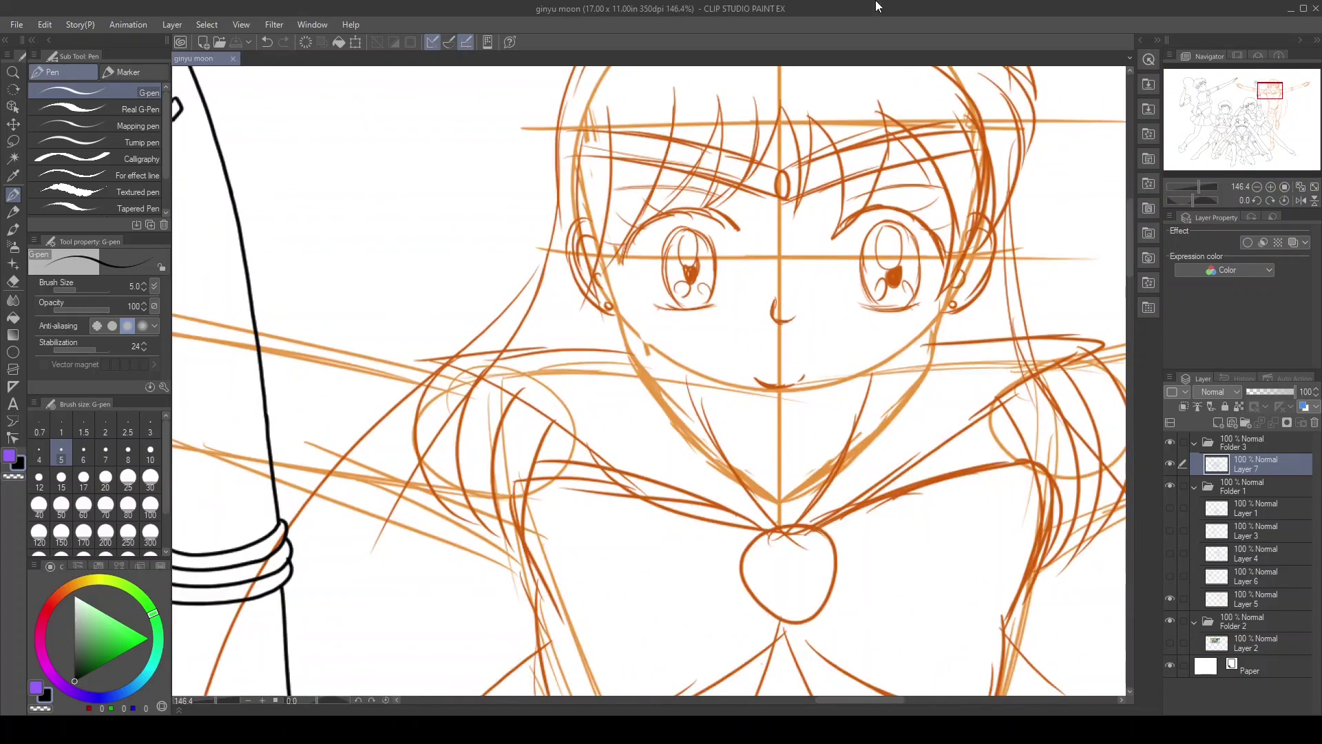
drag(742, 166, 964, 193)
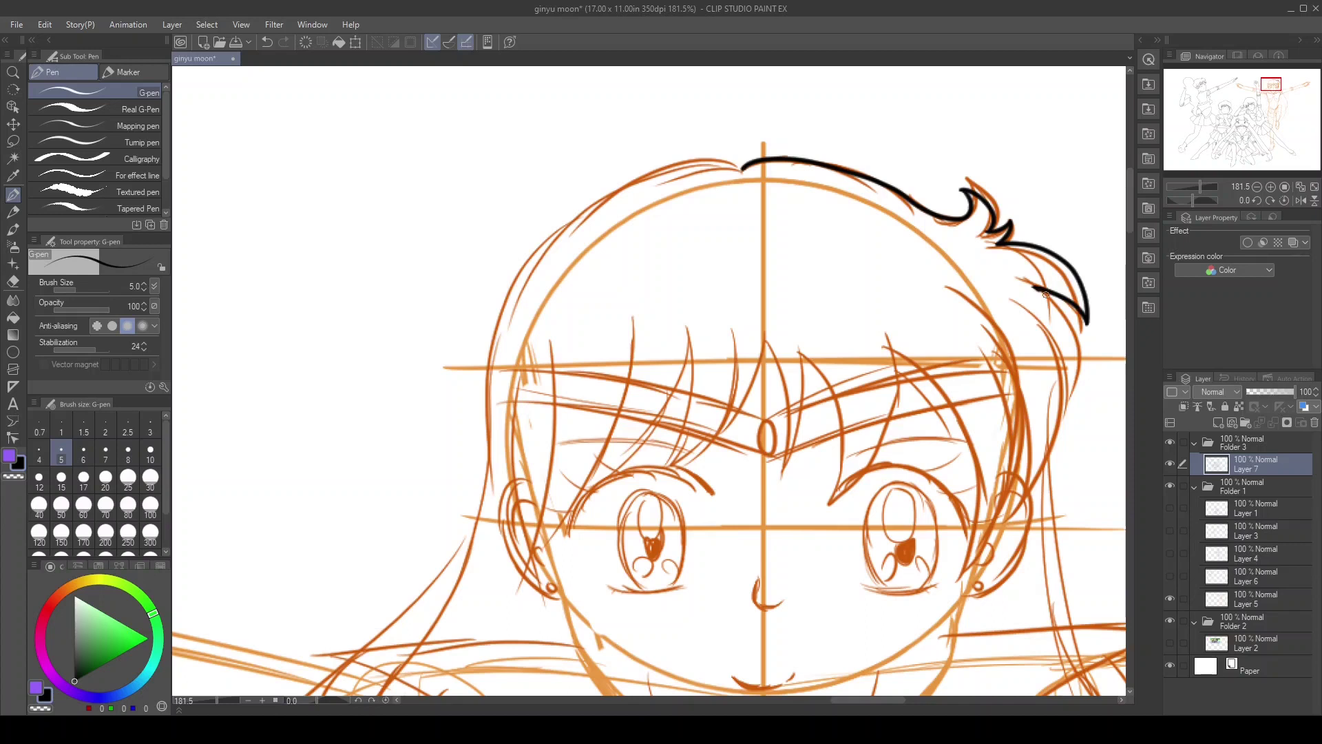
drag(1054, 342, 1006, 513)
drag(1025, 396, 950, 585)
drag(949, 578, 843, 486)
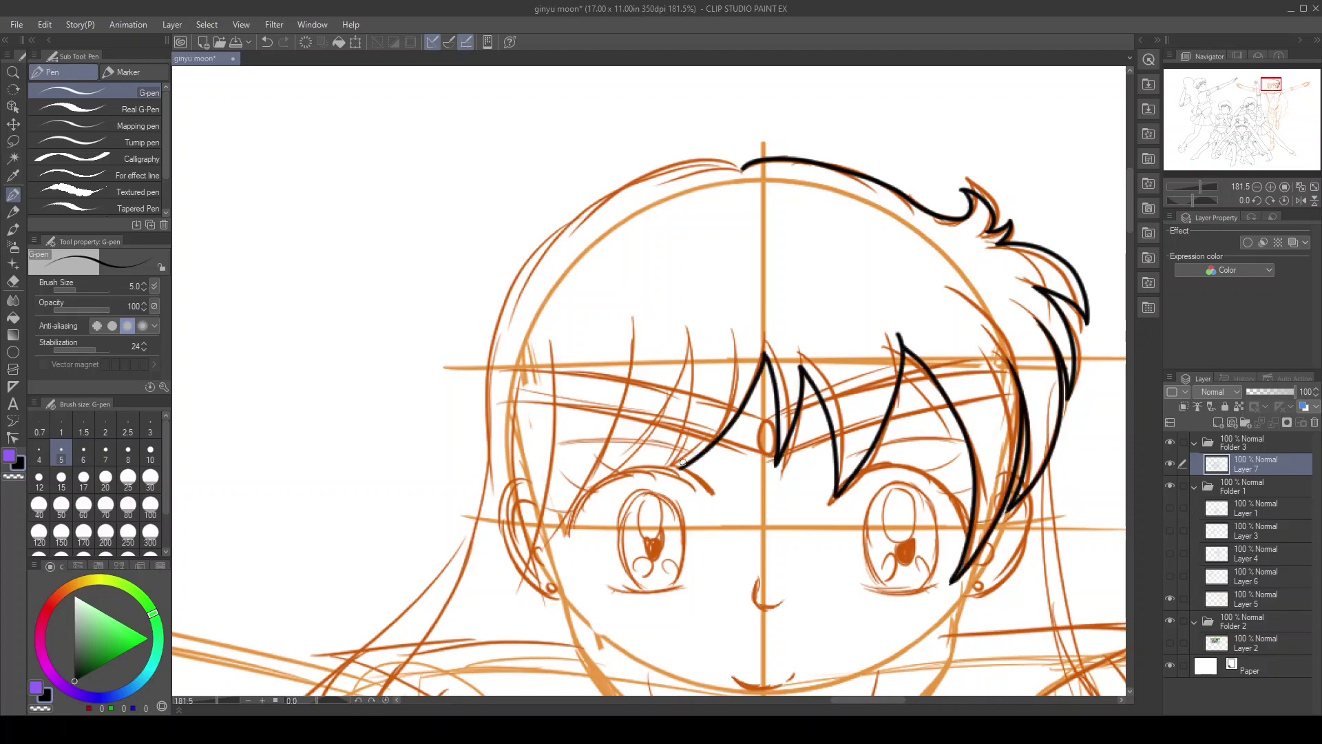
Ink the remaining bangs across the orange figure's forehead down to the lock beside the opposite ear
drag(721, 329, 679, 468)
drag(690, 324, 576, 507)
drag(635, 318, 527, 557)
drag(541, 339, 527, 557)
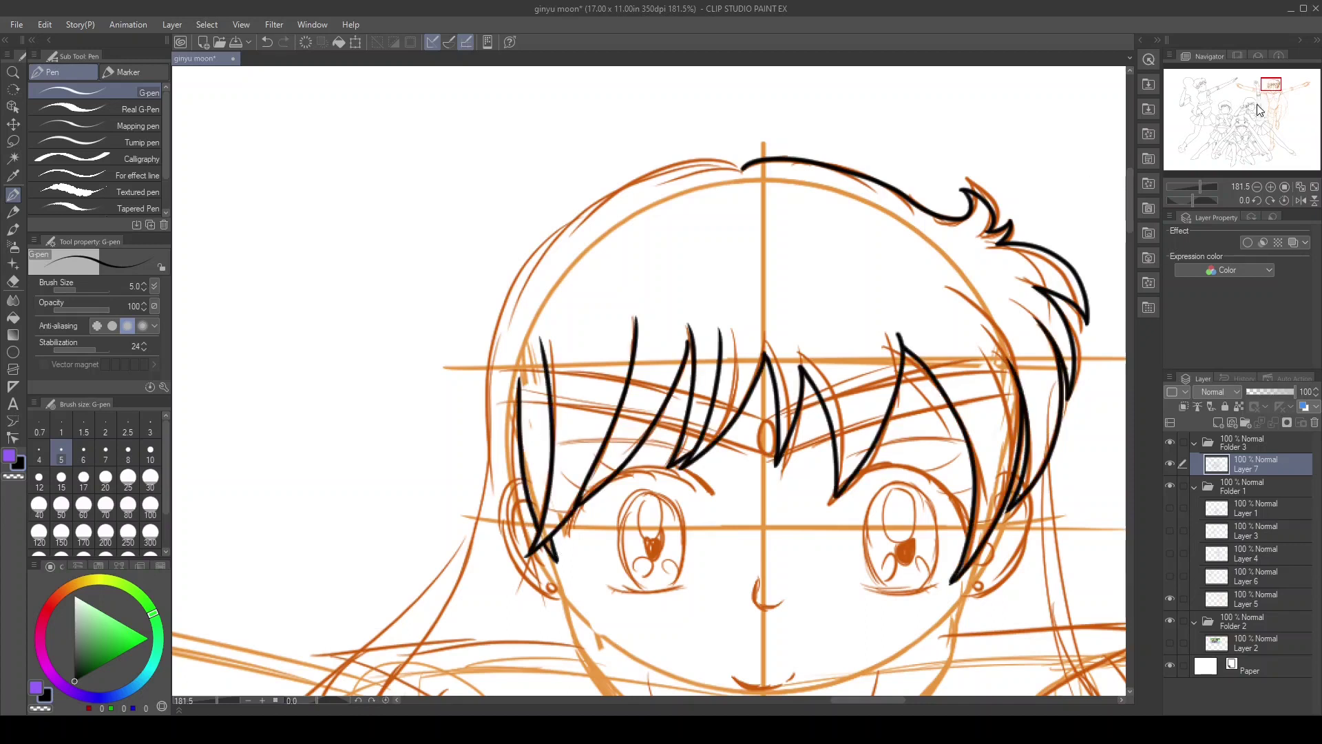
Ink the orange figure's jawline down to the chin and the small curved nose
drag(1258, 110, 1260, 116)
scroll(457, 234, up, 1)
drag(856, 416, 663, 580)
key(ctrl+z)
key(ctrl+y)
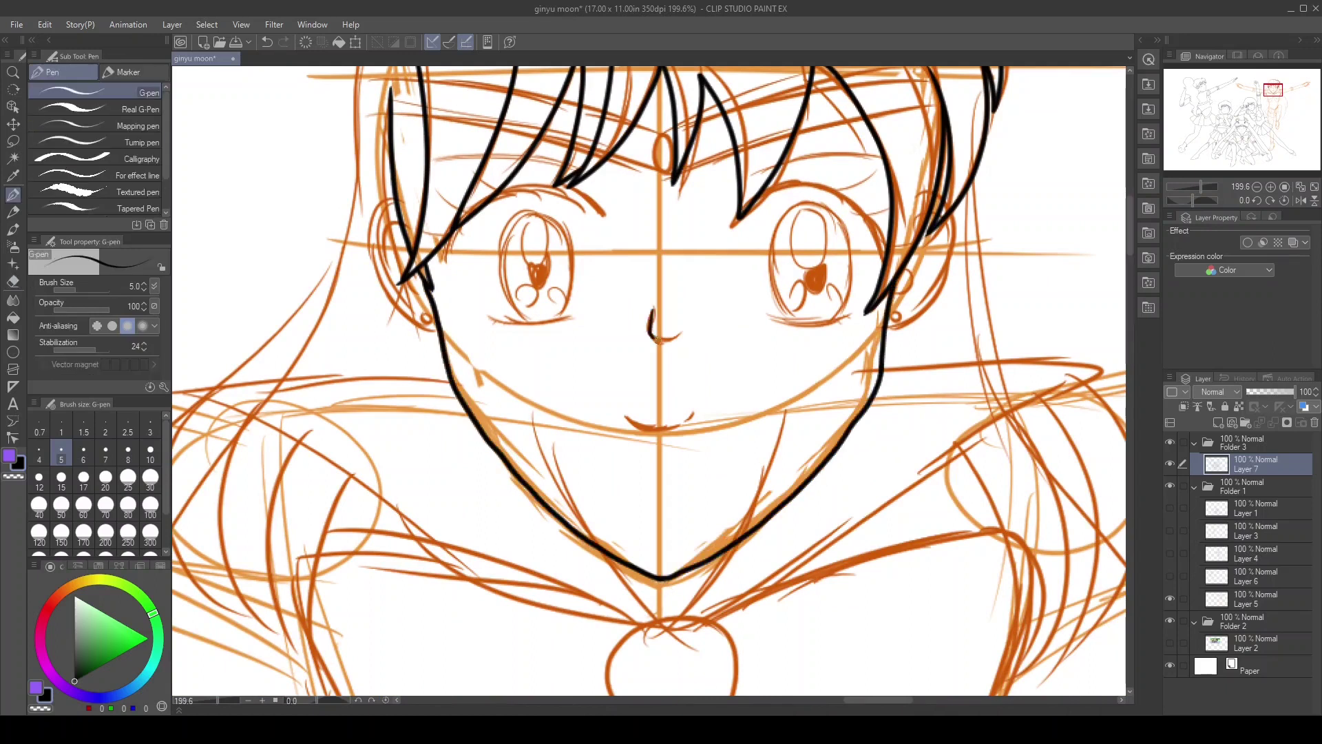
drag(652, 305, 668, 339)
Remove the closed smile line and ink an open smiling mouth in its place
scroll(626, 414, up, 3)
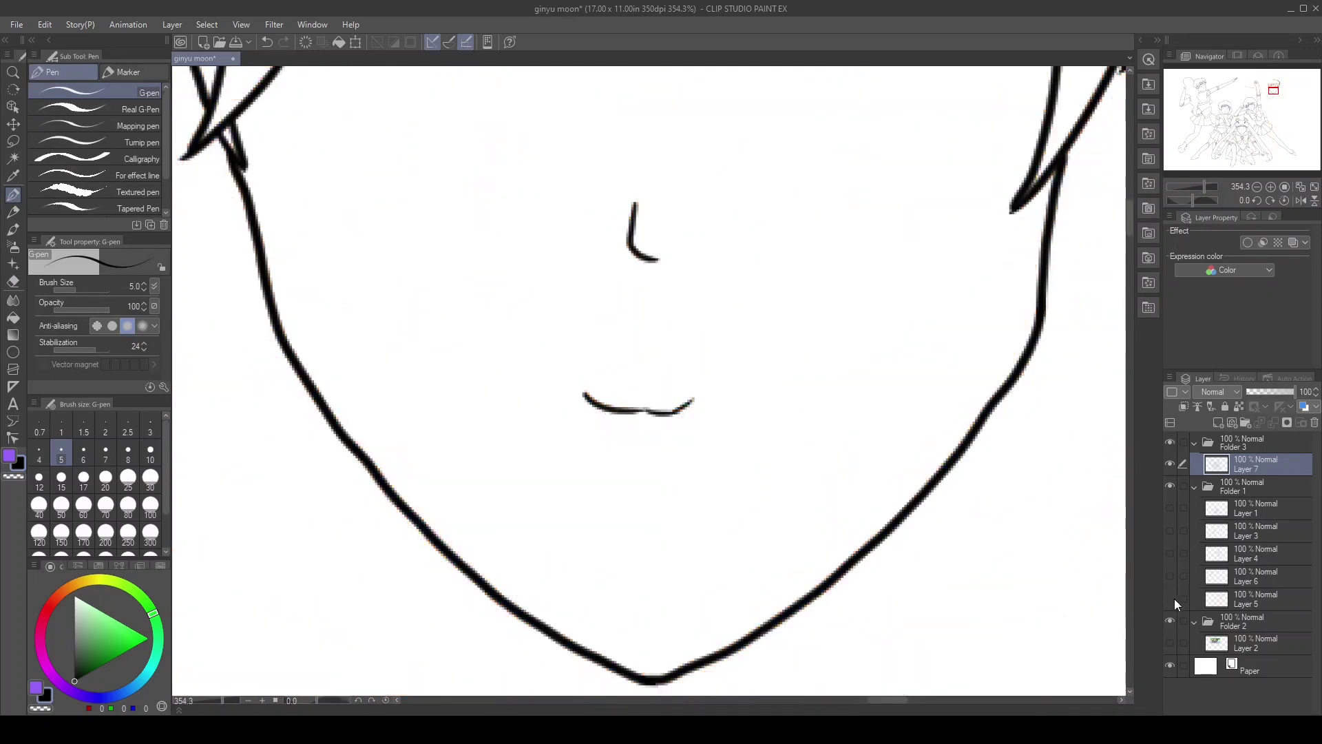
key(ctrl+z)
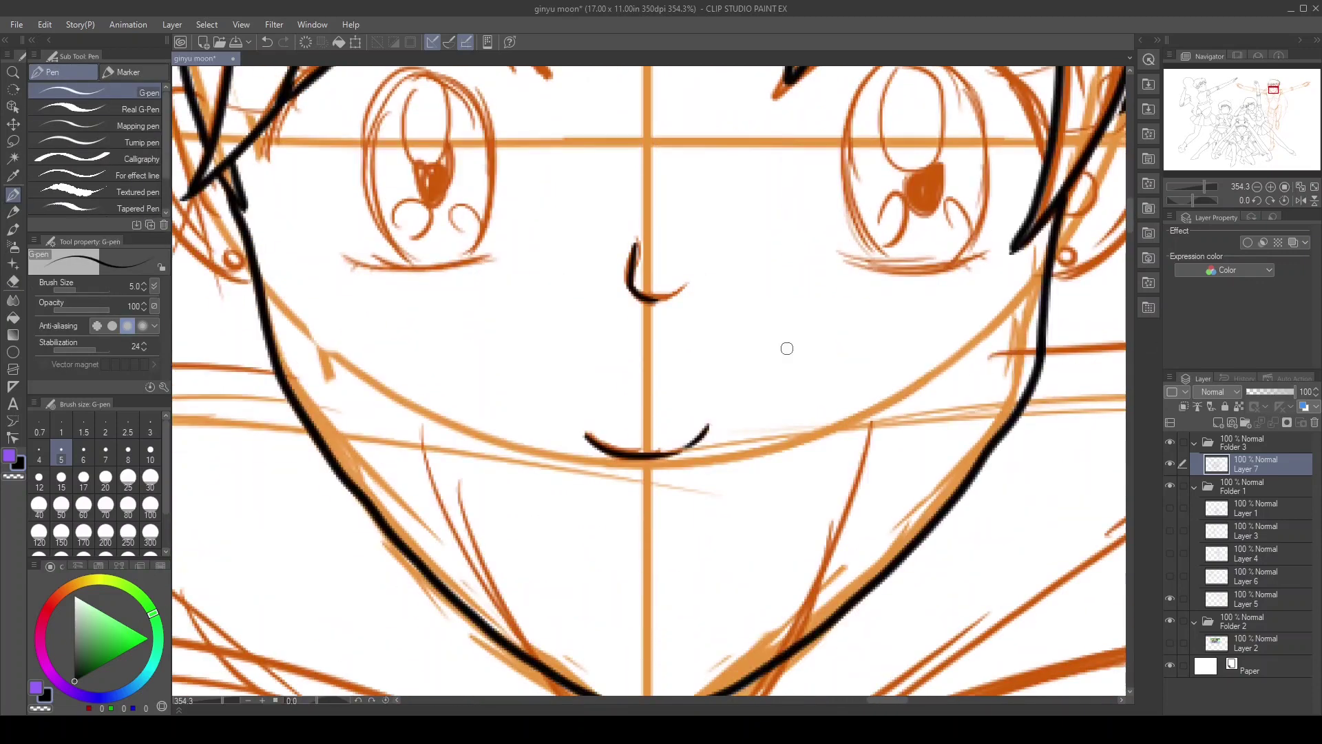
key(ctrl+z)
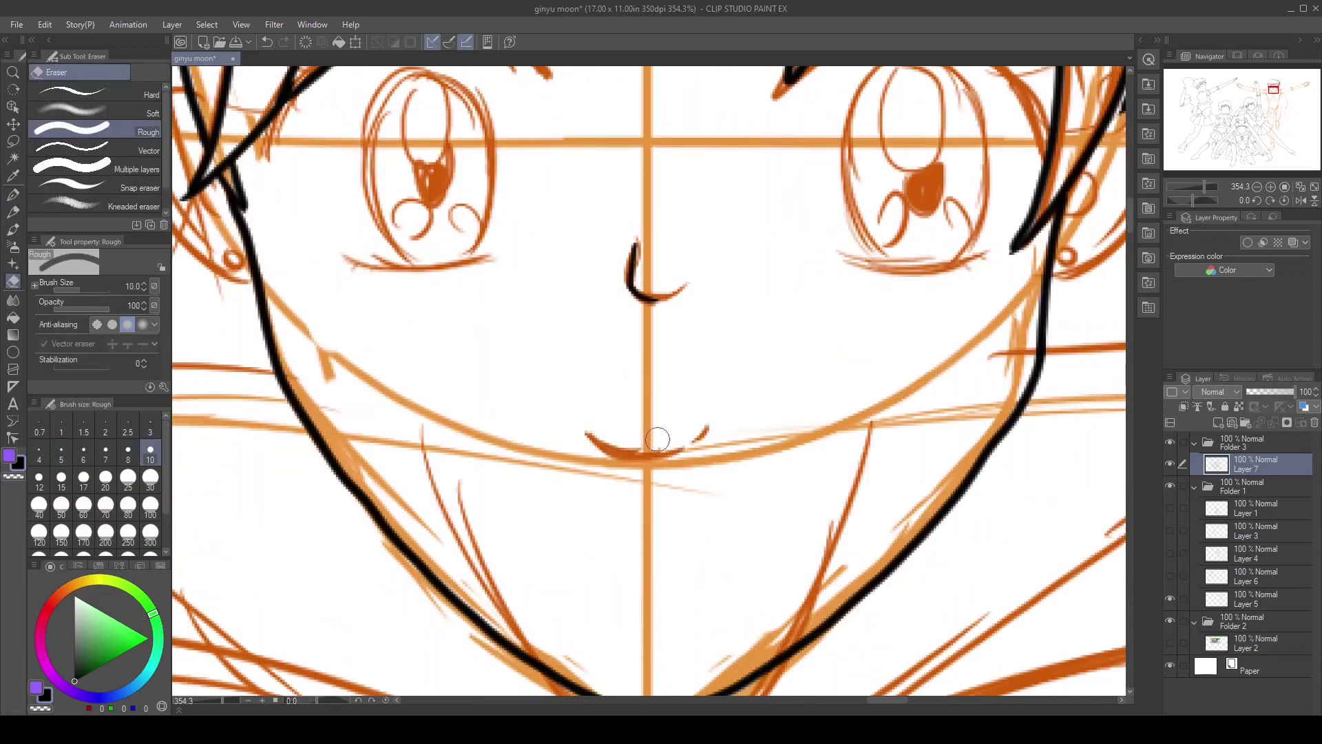
drag(584, 416, 692, 416)
drag(684, 474, 665, 495)
Ink the upper lash lines, lower lids and iris outlines of both eyes of the orange figure
scroll(758, 413, up, 3)
drag(772, 282, 1024, 295)
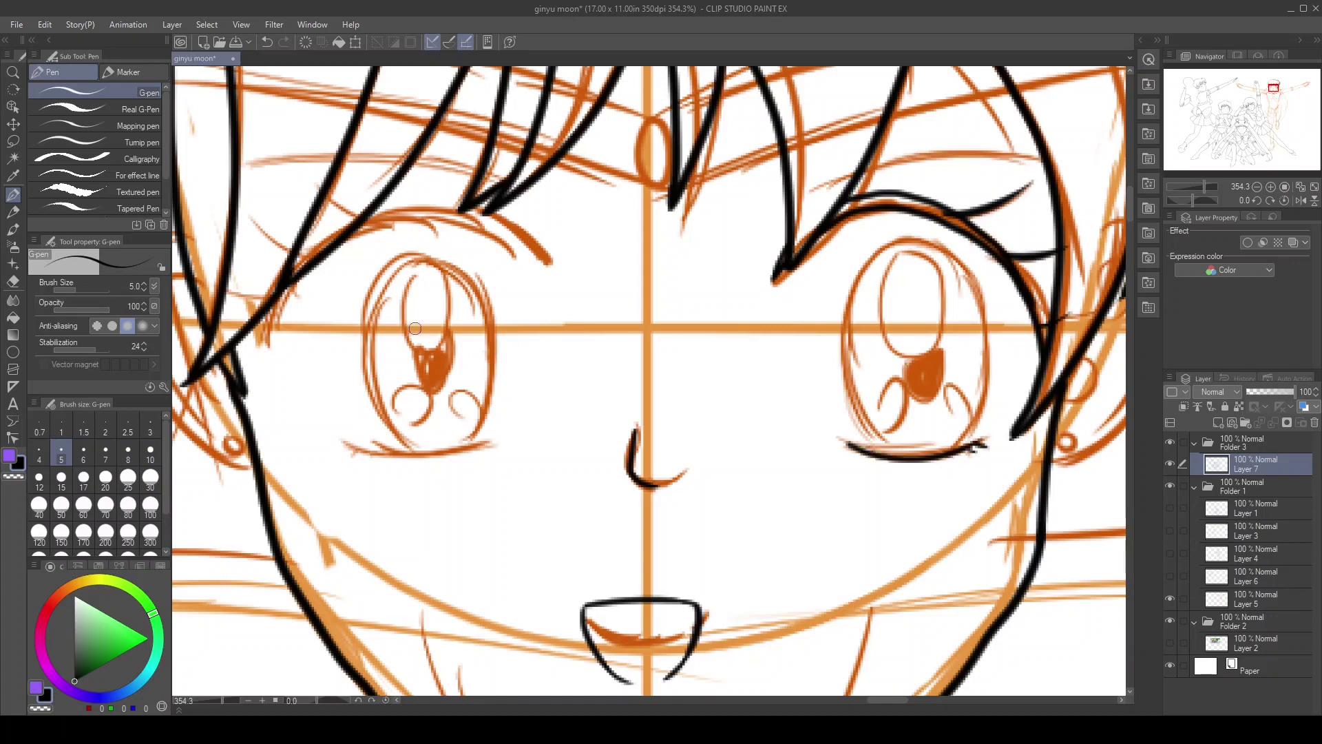
drag(271, 344, 529, 265)
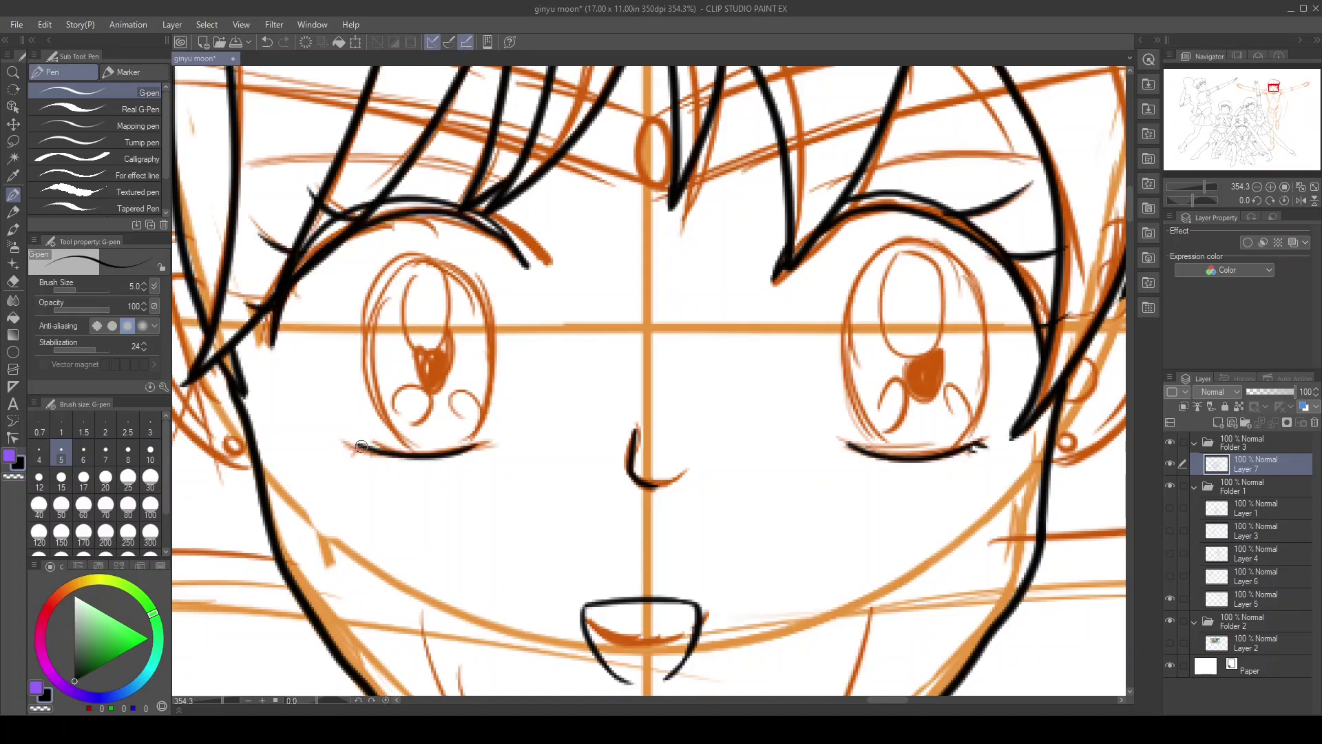
scroll(909, 330, up, 1)
mouse_move(844, 475)
mouse_down()
mouse_move(992, 290)
mouse_move(999, 475)
mouse_up()
scroll(998, 475, left, 5)
mouse_move(482, 474)
mouse_down()
mouse_move(615, 310)
mouse_move(610, 475)
mouse_up()
Ink the overlapping glove rings at the elbow of the orange figure's arm reaching across the group
scroll(609, 476, down, 5)
scroll(275, 523, up, 4)
mouse_move(954, 289)
mouse_down()
mouse_move(1016, 496)
mouse_move(1061, 344)
mouse_move(1076, 523)
mouse_move(1022, 296)
mouse_up()
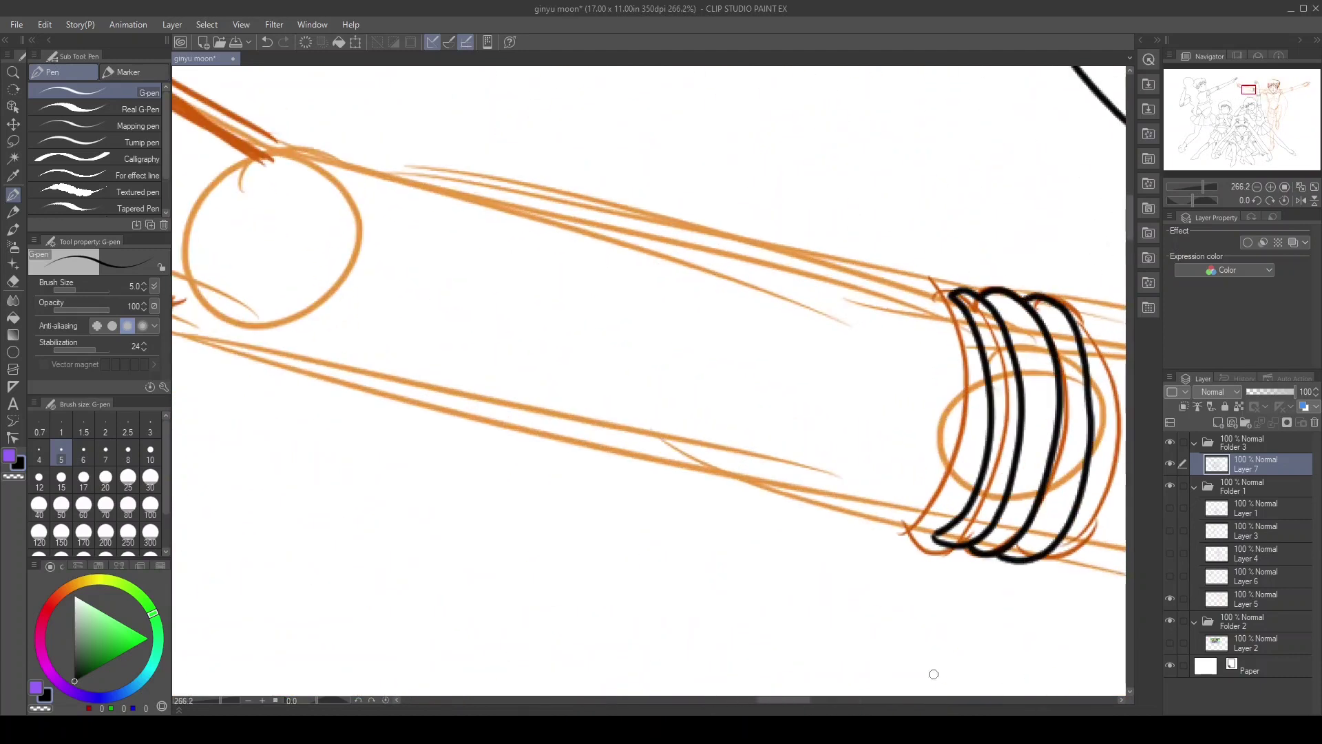
scroll(647, 379, down, 2)
scroll(647, 379, left, 5)
Ink that arm's thumb, fingers and lower forearm edge up to the glove rings
mouse_move(265, 212)
mouse_down()
mouse_move(527, 345)
mouse_move(533, 321)
mouse_move(1095, 495)
mouse_up()
key(ctrl+z)
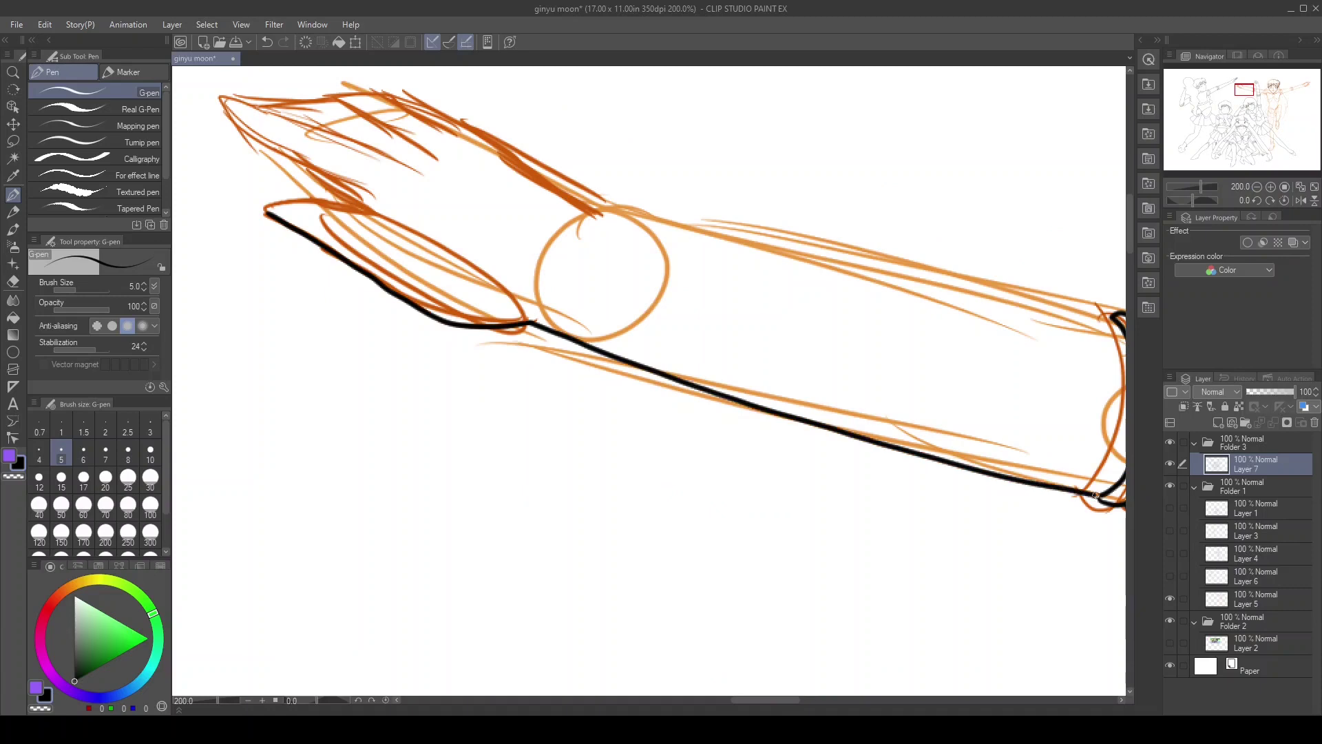
scroll(329, 342, up, 4)
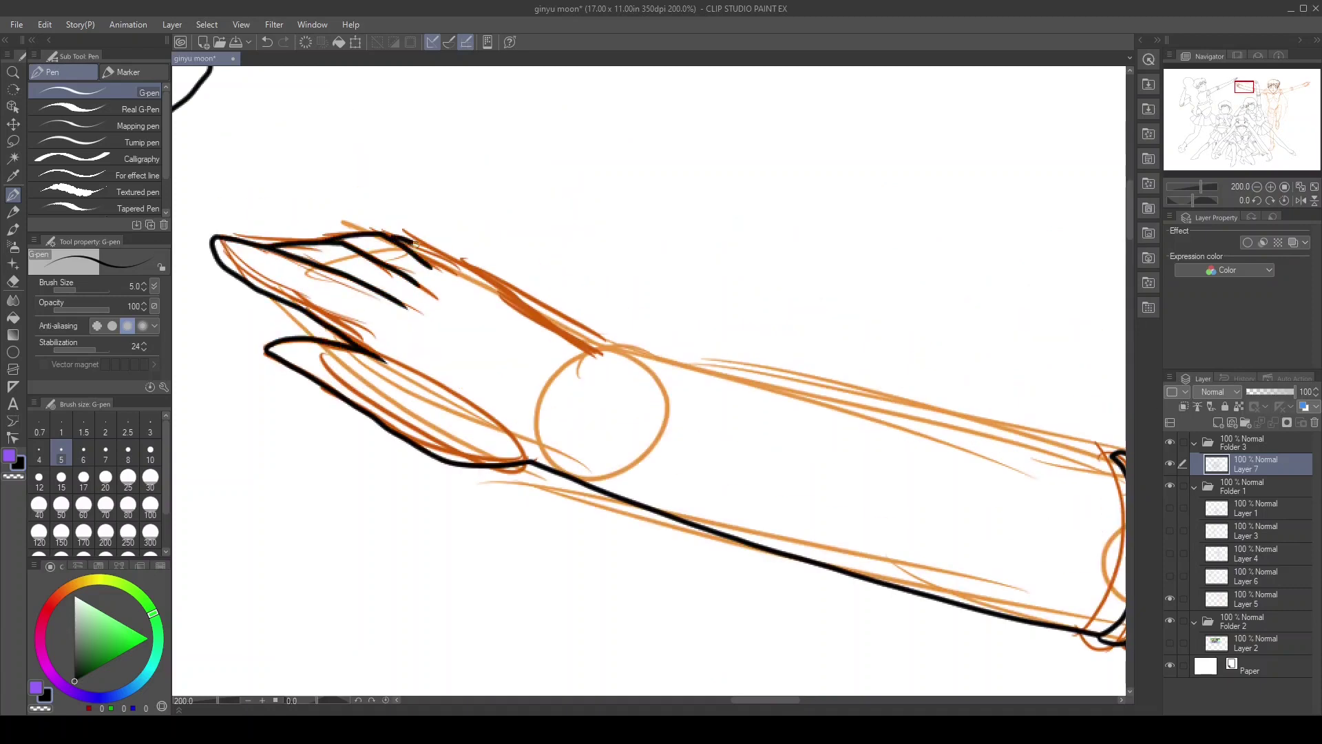
Ink the upper edge of the same hand and forearm to the glove rings, redoing the stroke until smooth
scroll(587, 338, right, 3)
mouse_move(455, 334)
mouse_down()
mouse_move(992, 460)
mouse_move(639, 379)
mouse_move(913, 433)
mouse_up()
key(ctrl+z)
key(ctrl+z)
drag(639, 379, 934, 447)
key(ctrl+z)
key(ctrl+z)
drag(455, 334, 998, 460)
Ink the thumb and pointed fingers of the orange figure's opposite hand
drag(1247, 87, 1306, 86)
drag(735, 241, 926, 181)
drag(675, 407, 797, 280)
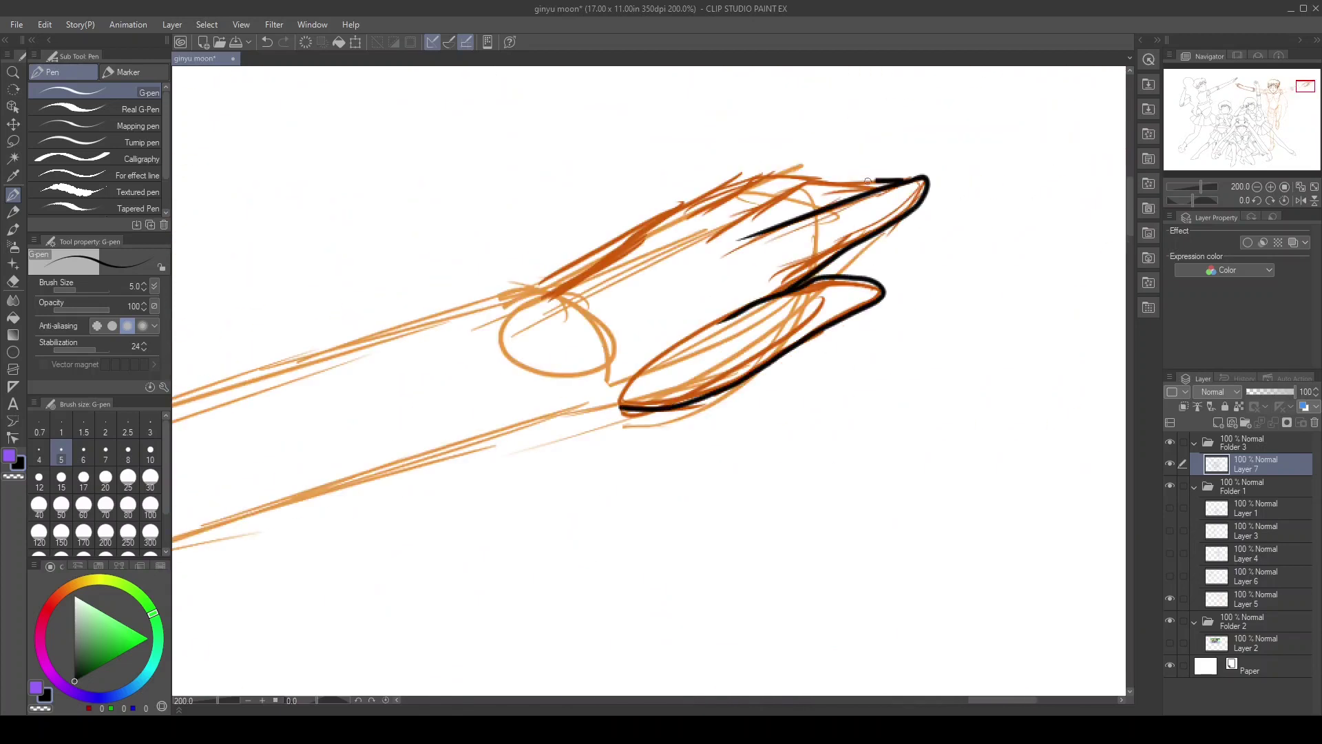
Ink the elbow glove rings and both forearm edges of the orange figure's outer arm
drag(1175, 120, 1168, 123)
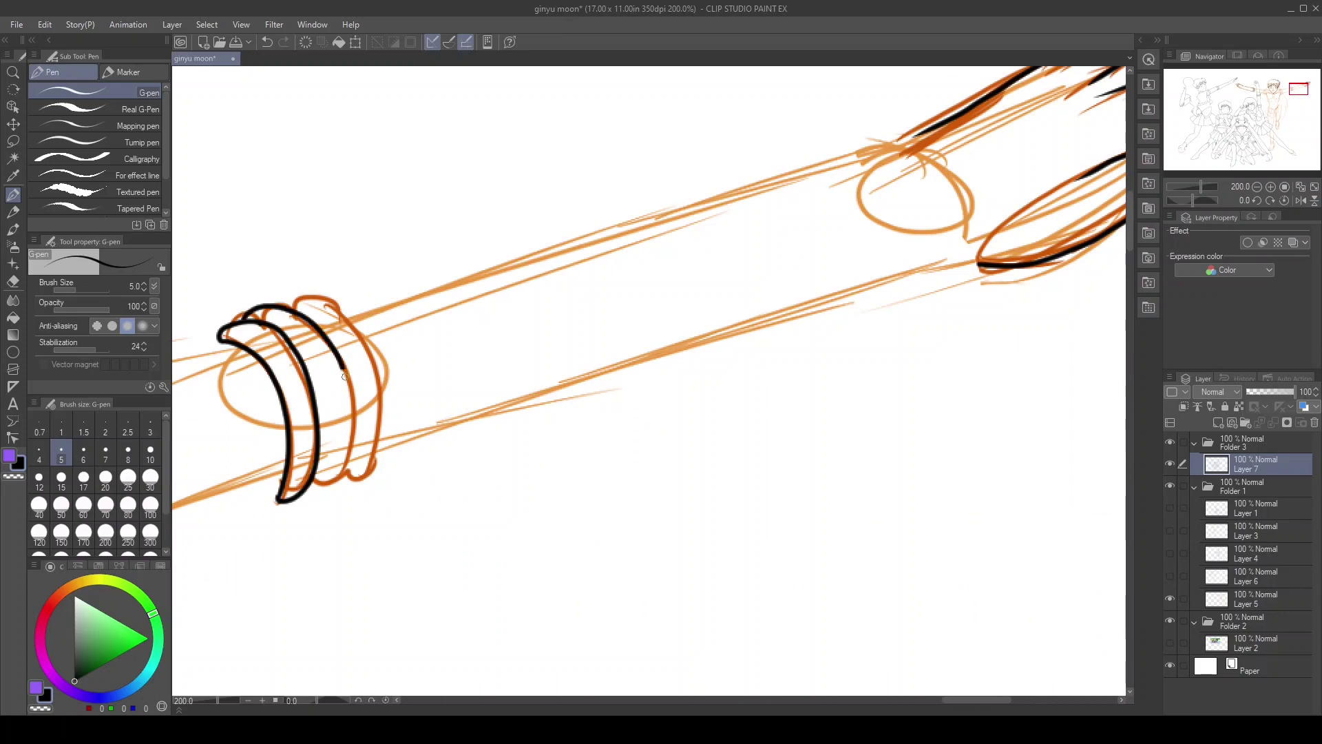
drag(337, 303, 936, 125)
drag(369, 466, 989, 259)
Ink the round brooch at the centre of the orange figure's chest
drag(1299, 88, 1275, 98)
drag(513, 260, 512, 345)
key(ctrl+z)
scroll(513, 344, up, 1)
mouse_move(486, 286)
mouse_down()
mouse_move(561, 252)
mouse_move(486, 323)
mouse_up()
scroll(606, 454, down, 1)
Ink the loops and tails of the orange figure's chest bow below the brooch
mouse_move(640, 279)
mouse_down()
mouse_move(951, 201)
mouse_move(881, 551)
mouse_up()
drag(601, 417, 878, 553)
mouse_move(236, 216)
mouse_down()
mouse_move(549, 460)
mouse_move(602, 417)
mouse_up()
mouse_move(601, 418)
mouse_down()
mouse_move(709, 235)
mouse_move(562, 543)
mouse_up()
drag(378, 265, 383, 456)
Ink the orange figure's neck lines, collar flaps and both torso sides around the brooch
mouse_move(765, 319)
mouse_down()
mouse_move(1088, 323)
mouse_move(1012, 236)
mouse_up()
drag(758, 206, 751, 482)
drag(861, 276, 725, 360)
drag(1002, 211, 741, 394)
drag(579, 417, 765, 434)
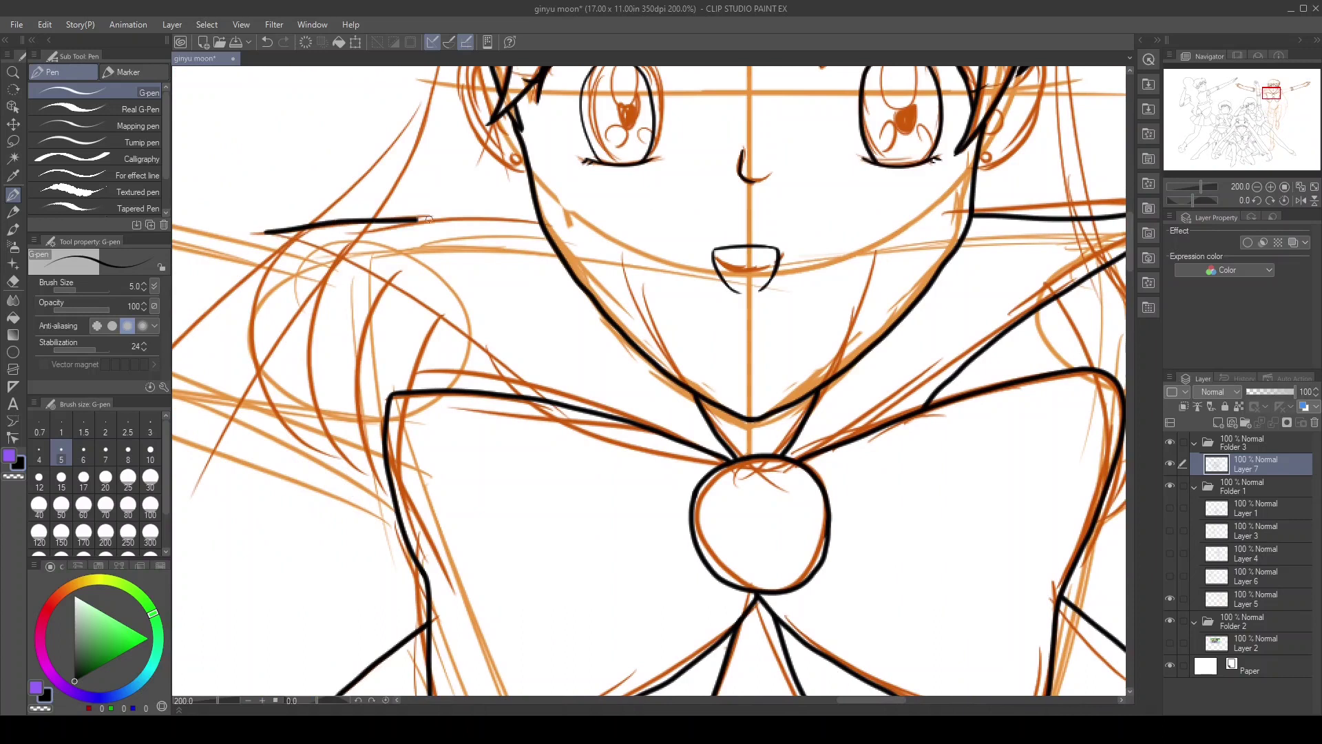
Ink the curved tiers of the puffed sleeve beneath the collar on the orange figure's outer shoulder
drag(1059, 283, 563, 300)
drag(623, 497, 606, 516)
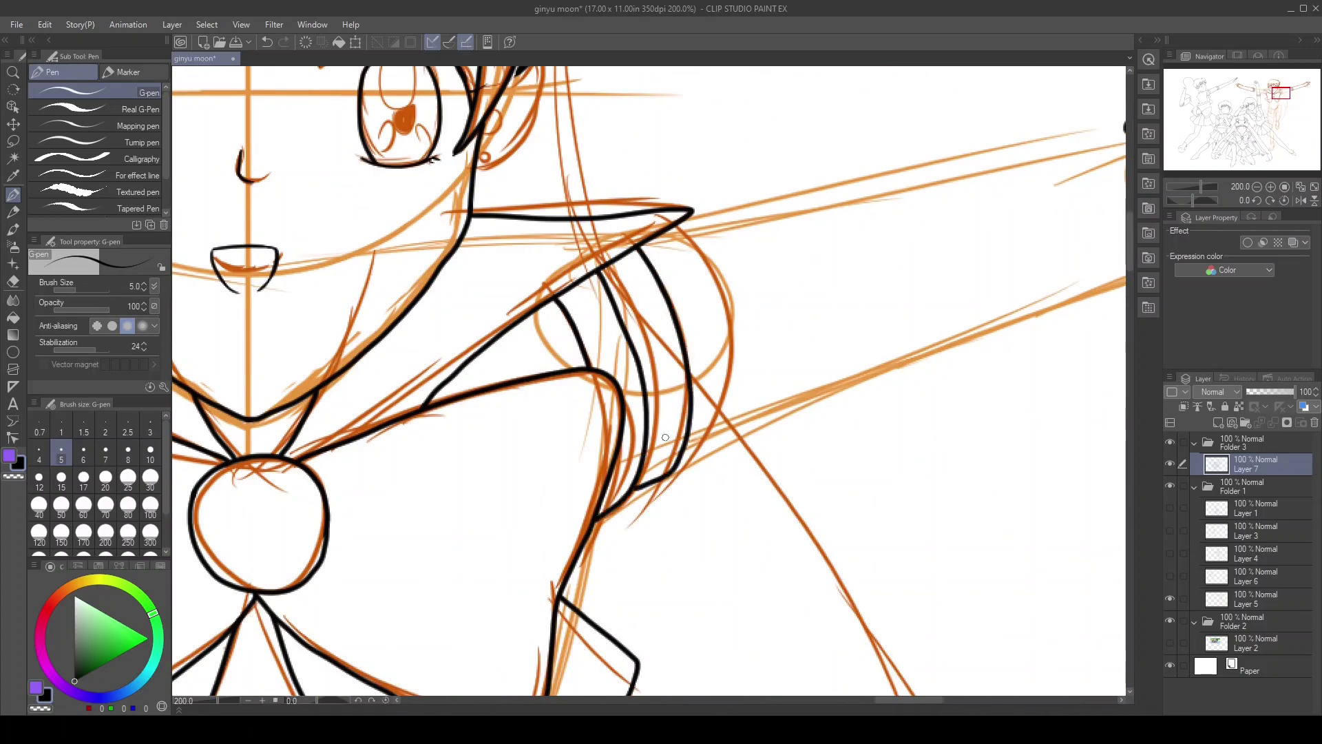
key(ctrl+z)
drag(599, 270, 595, 528)
Ink the upper and lower edges of the outer upper arm between the sleeve and the glove rings
drag(471, 295, 799, 217)
drag(347, 320, 940, 201)
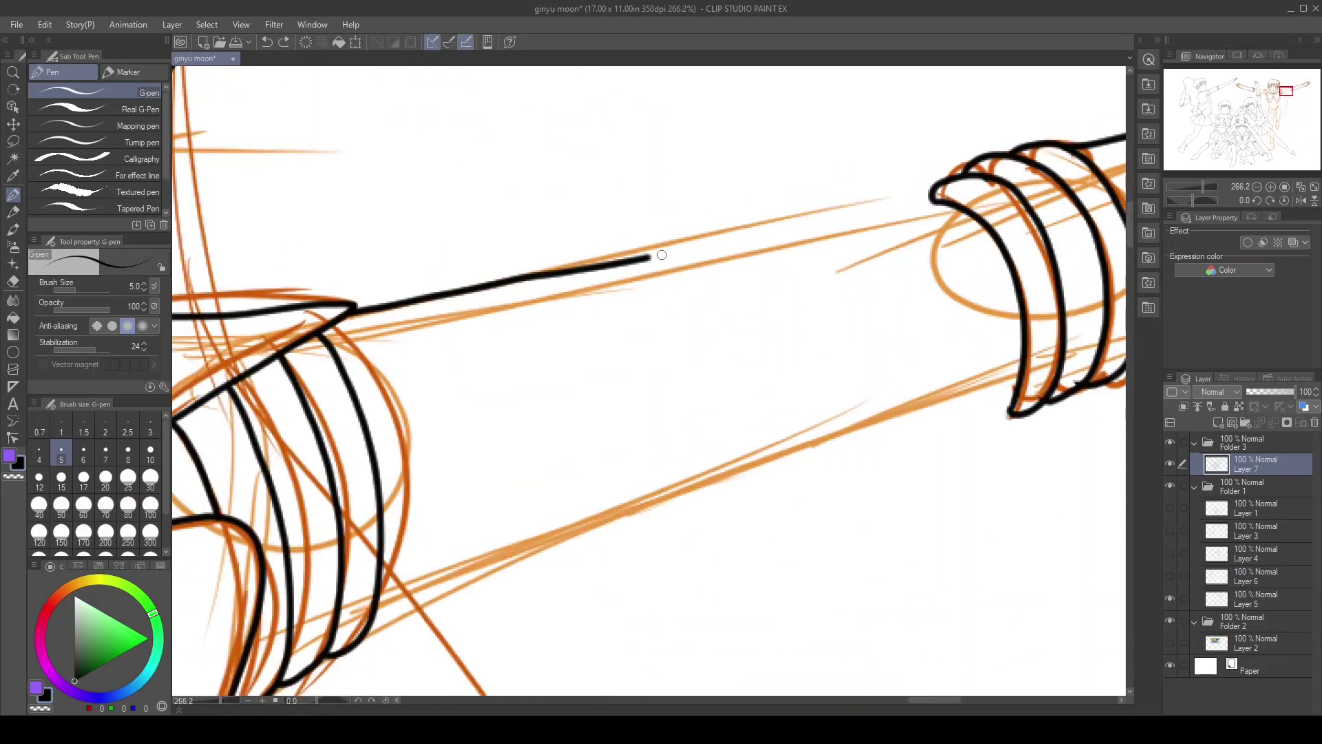
mouse_move(366, 636)
mouse_down()
mouse_move(665, 517)
mouse_move(1016, 406)
mouse_up()
Ink the puffed sleeve's curved tiers on the orange figure's shoulder nearest the group
drag(1266, 133, 1247, 136)
drag(624, 215, 561, 441)
drag(506, 150, 554, 434)
drag(455, 124, 517, 417)
Ink both edges of the upper arm from that sleeve across to the neighbouring figure's raised arm
scroll(267, 124, down, 2)
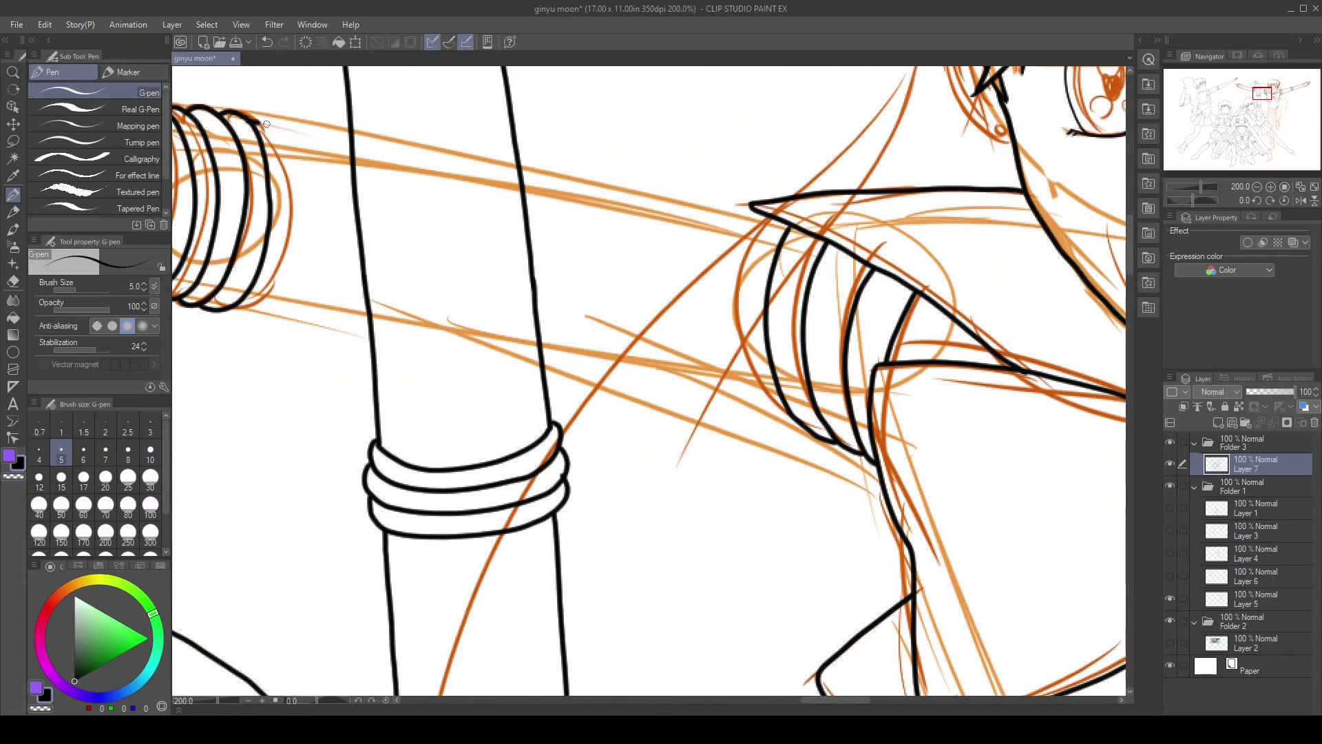
key(ctrl+z)
drag(521, 167, 750, 205)
drag(541, 342, 787, 415)
Ink both of the orange figure's ears with their inner folds and round stud earrings
click(1270, 92)
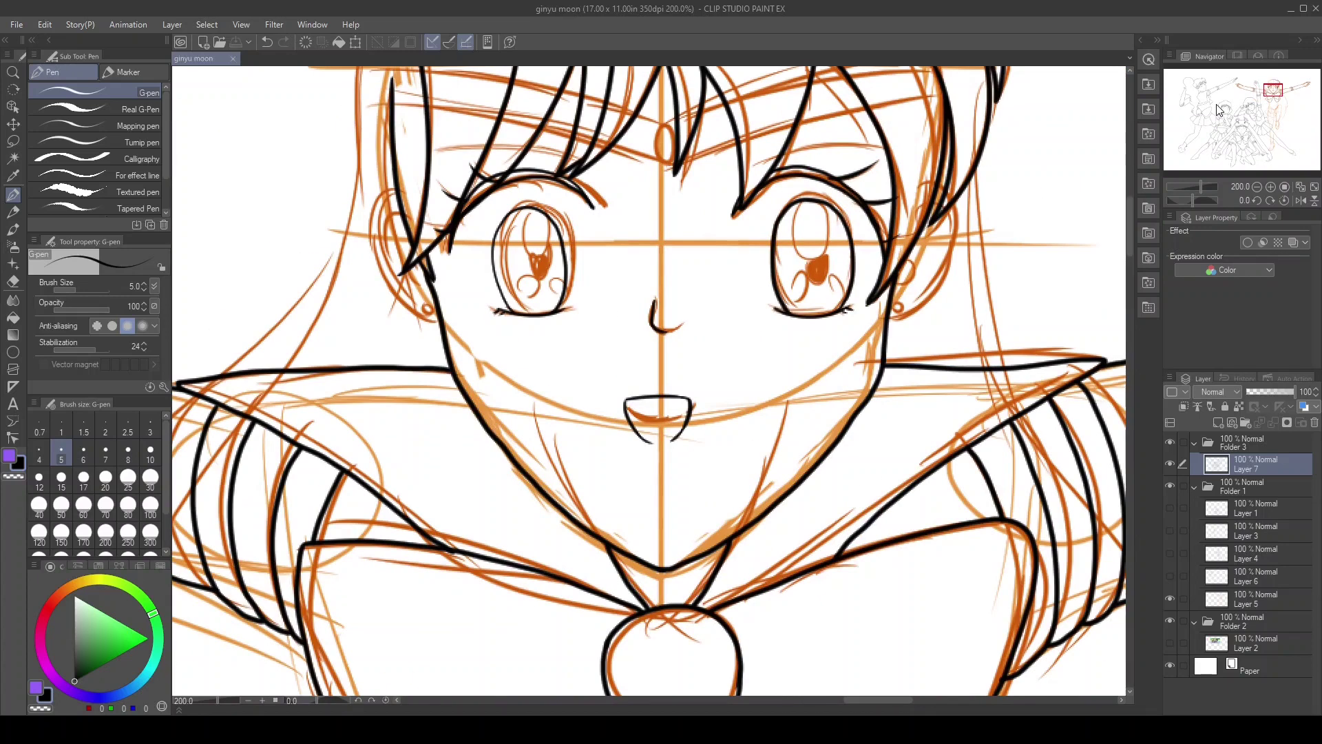
scroll(612, 165, up, 1)
drag(323, 193, 296, 296)
drag(303, 289, 375, 372)
drag(310, 227, 324, 272)
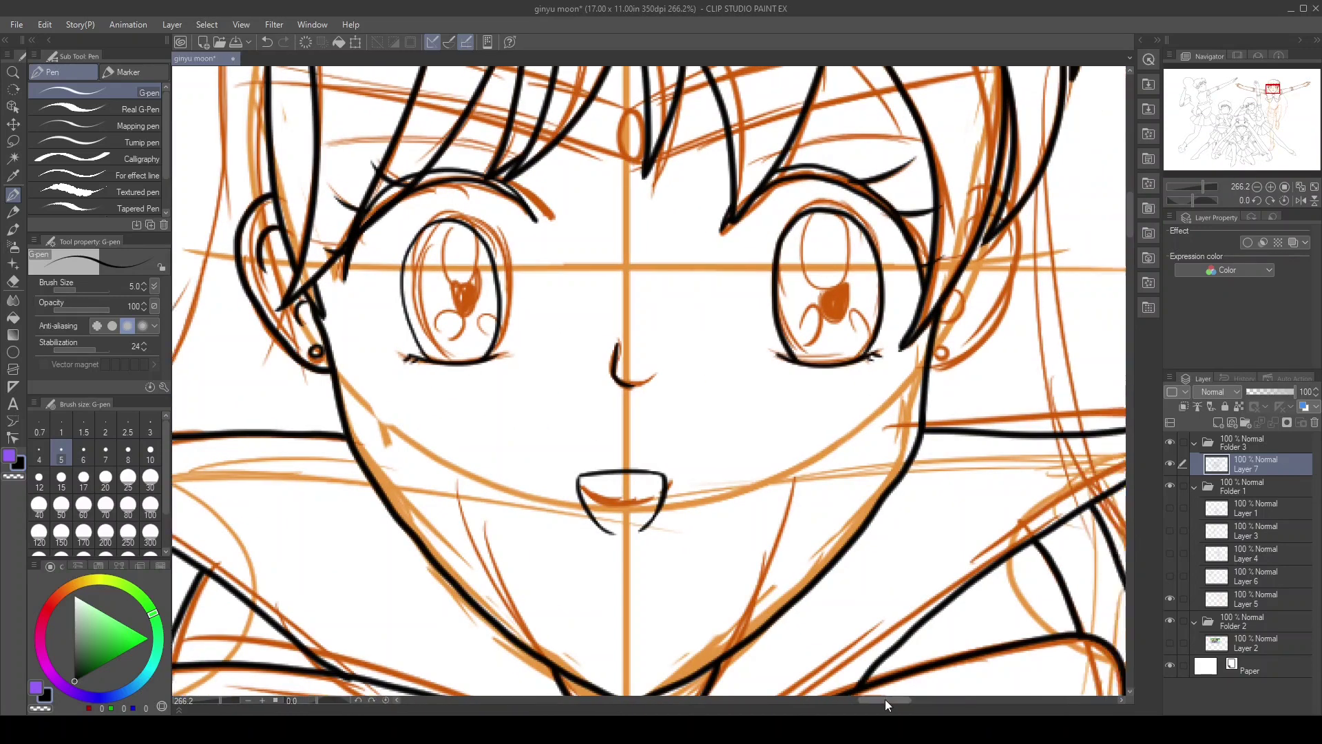
drag(965, 262, 951, 351)
Ink the long outer hair contour from the parting down to the shoulder and the strand behind the opposite ear
scroll(1272, 95, down, 3)
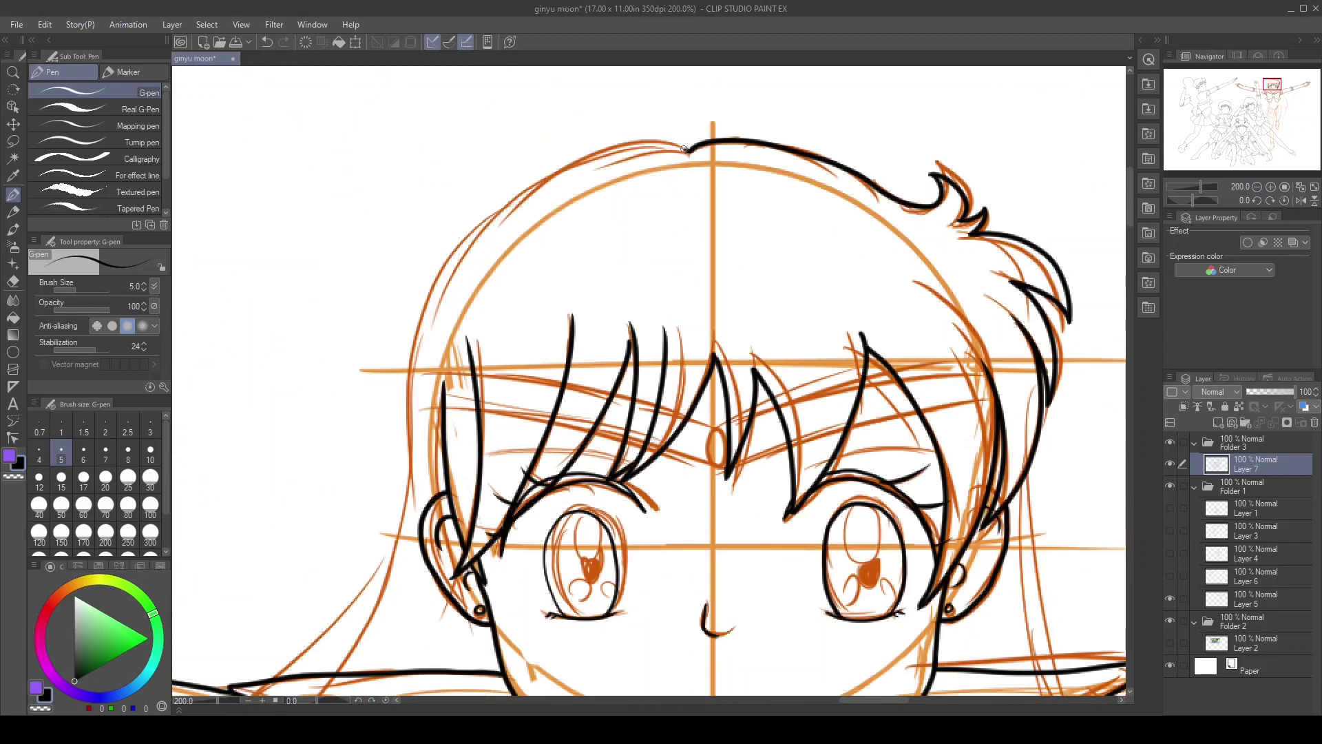
click(1272, 95)
drag(1272, 94, 1273, 85)
key(ctrl+z)
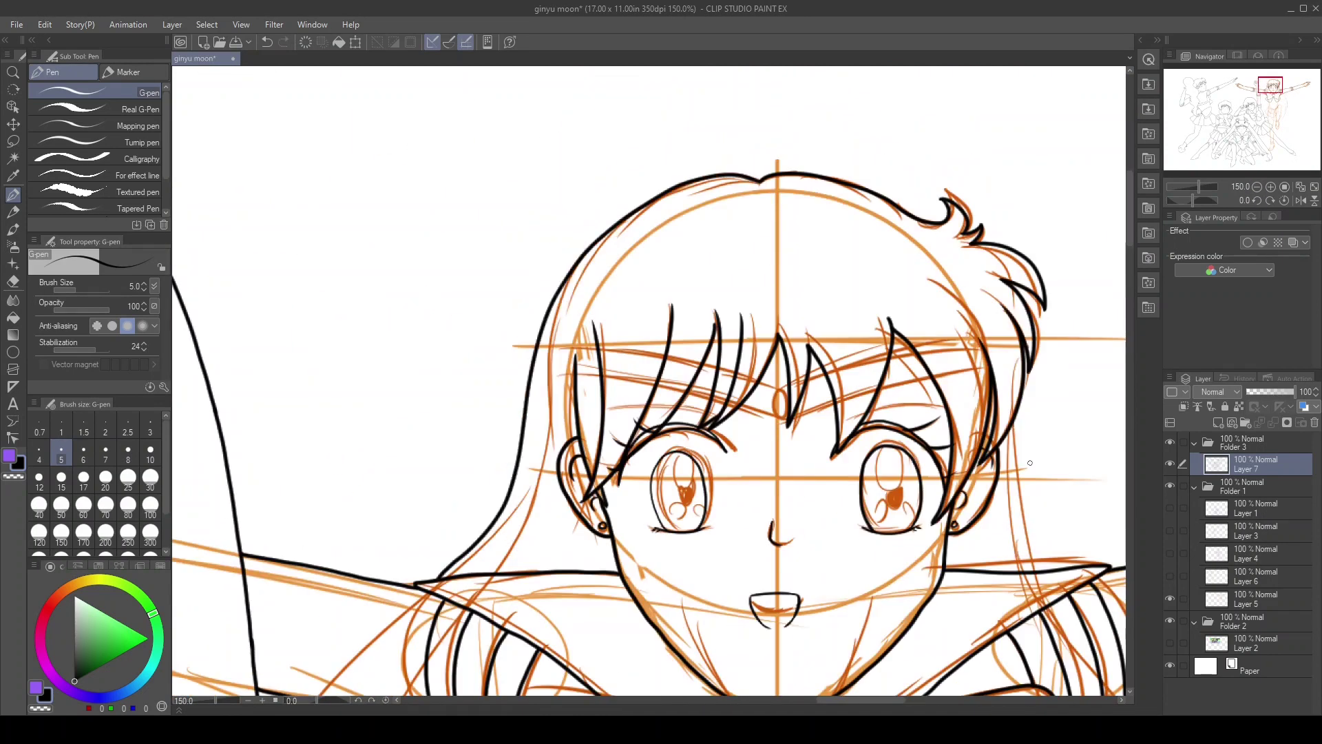
drag(1030, 463, 1102, 147)
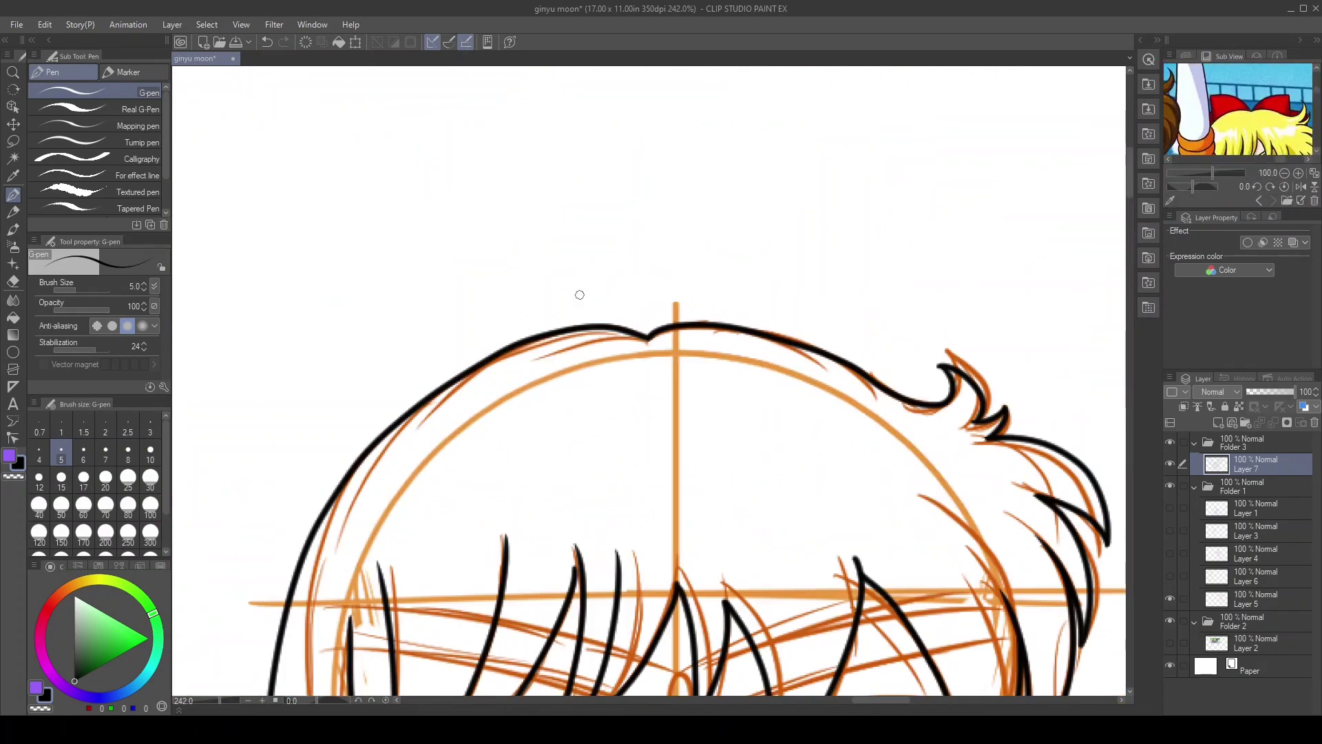
Ink the start of the hair bow on the head and the tiara band with its oval gem between the bangs
drag(645, 335, 465, 370)
drag(646, 357, 678, 369)
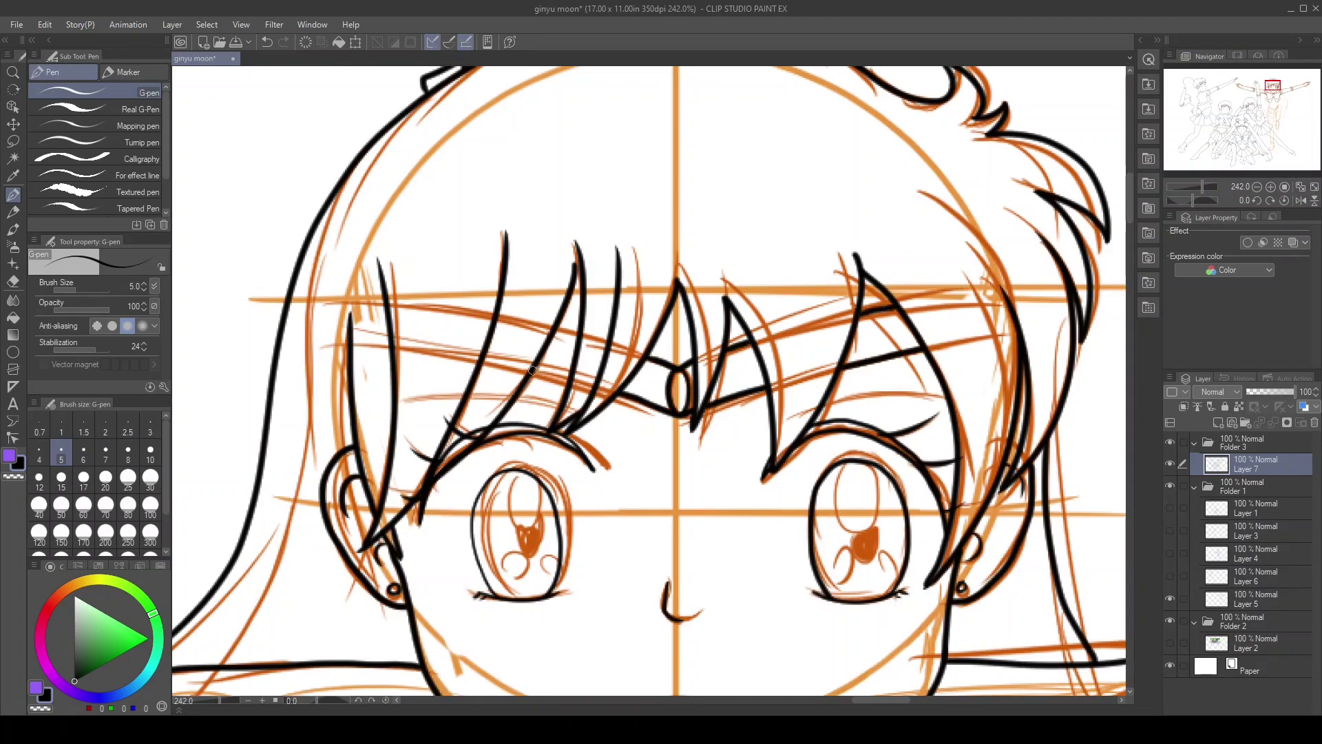
scroll(841, 413, down, 5)
scroll(648, 413, up, 5)
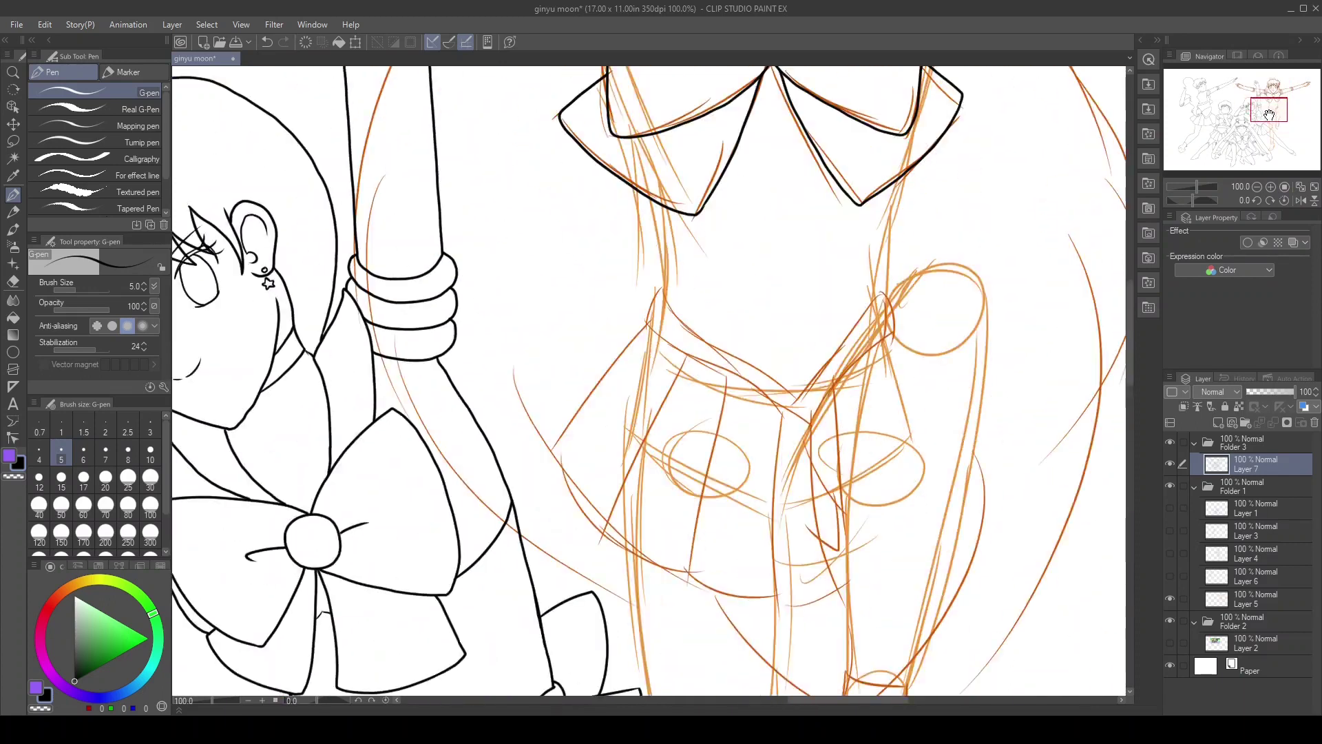
Ink the narrow overlapping skirt folds beside the orange figure's raised thigh
mouse_move(661, 613)
mouse_down()
mouse_move(652, 401)
mouse_move(566, 518)
mouse_up()
scroll(660, 289, down, 5)
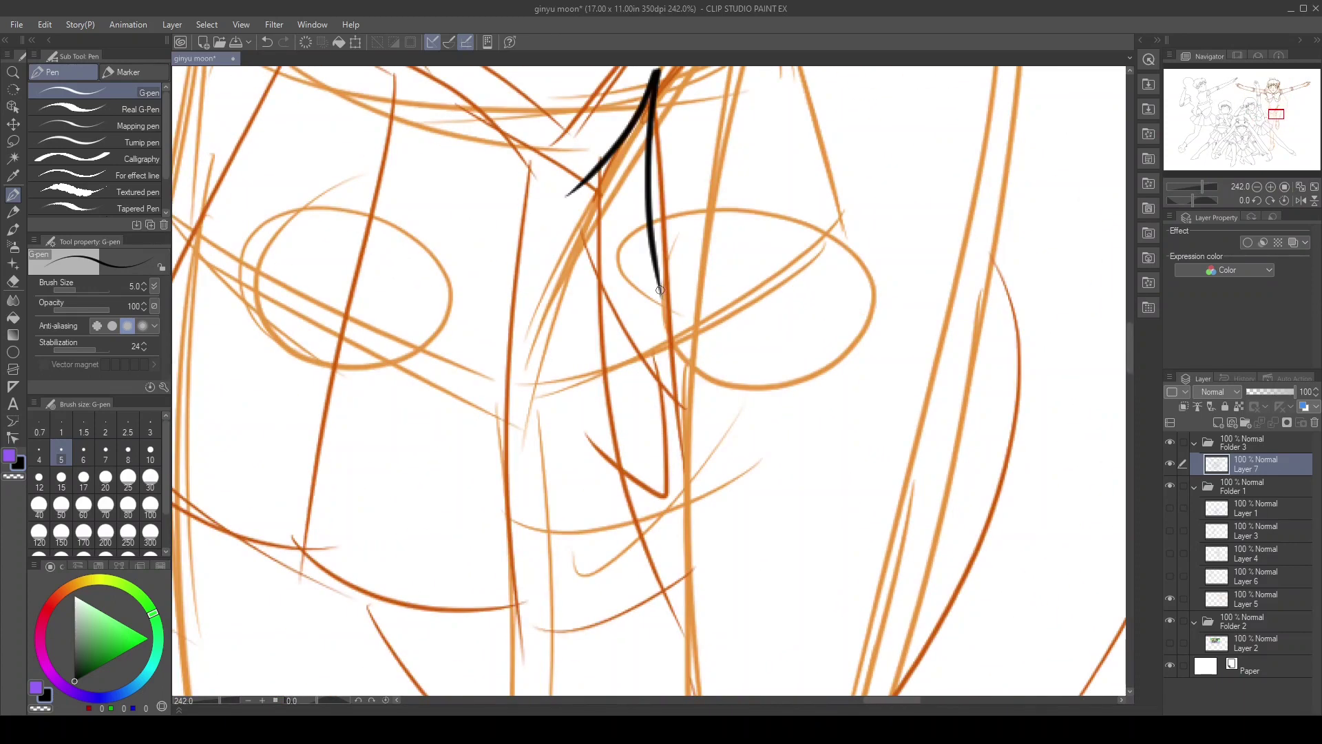
drag(580, 252, 652, 572)
drag(584, 314, 632, 400)
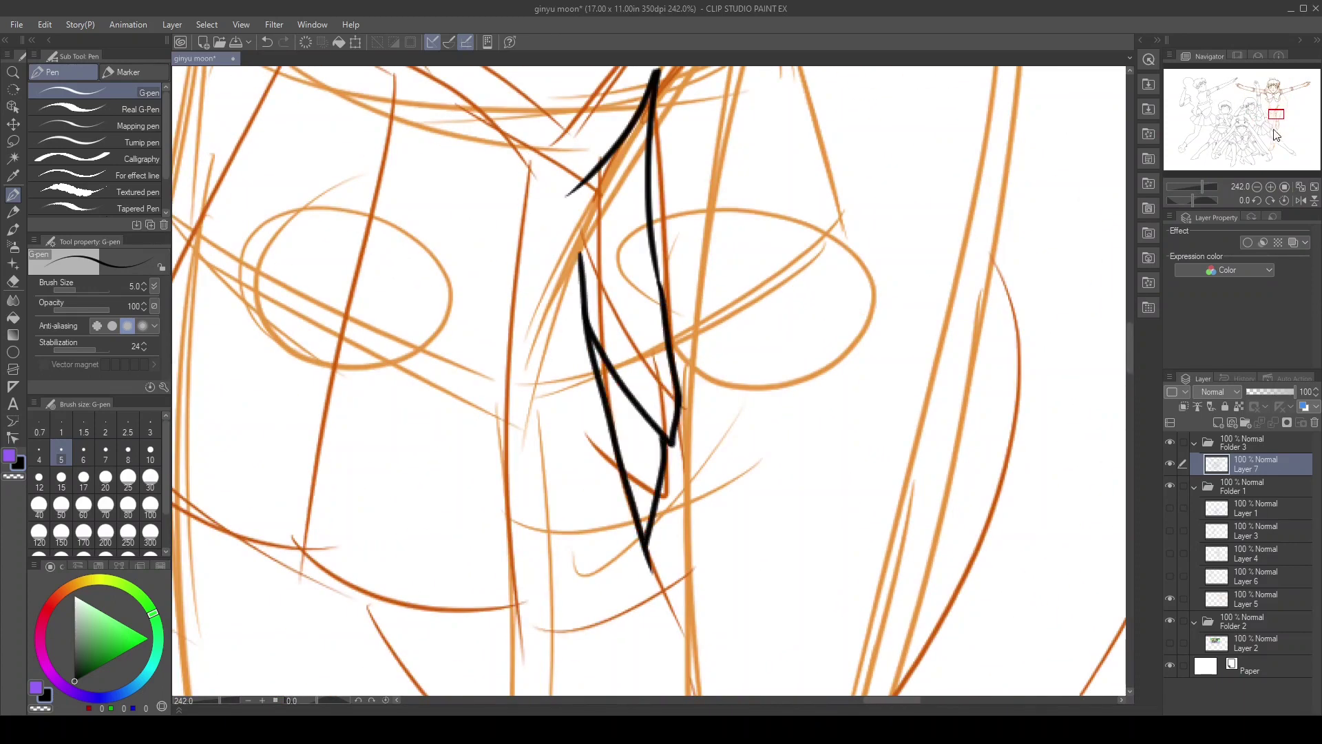
Ink the outer and inner edges of the orange figure's raised leg down to the ankle
drag(1275, 133, 1271, 128)
drag(436, 472, 793, 551)
scroll(647, 378, down, 9)
drag(769, 69, 621, 569)
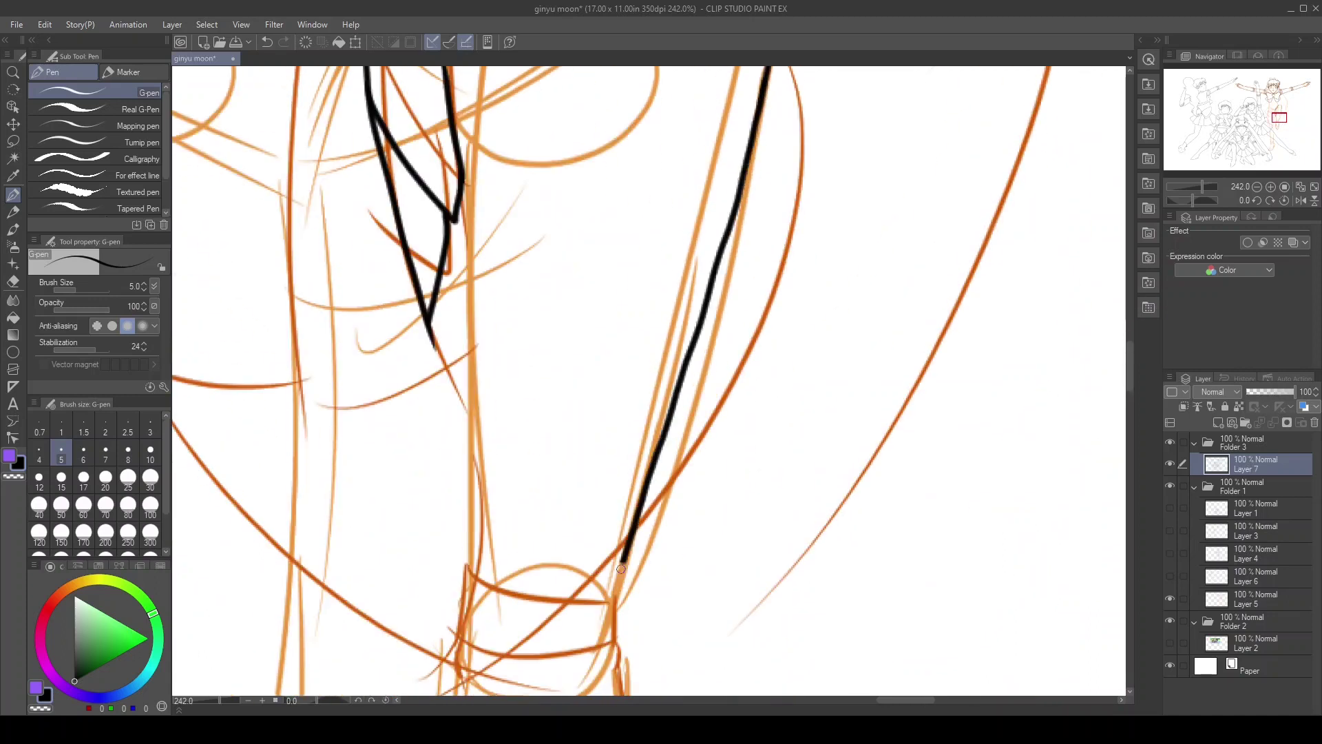
mouse_move(472, 566)
mouse_down()
mouse_move(463, 114)
mouse_move(510, 345)
mouse_move(540, 200)
mouse_up()
Ink both sides of the orange figure's waist and the small curved line between the chest bow's tails
scroll(1081, 386, up, 5)
scroll(541, 200, up, 5)
mouse_move(323, 278)
mouse_down()
mouse_move(654, 546)
mouse_move(837, 353)
mouse_move(334, 461)
mouse_up()
scroll(837, 353, up, 5)
drag(896, 207, 861, 512)
key(ctrl+minus)
scroll(861, 512, up, 5)
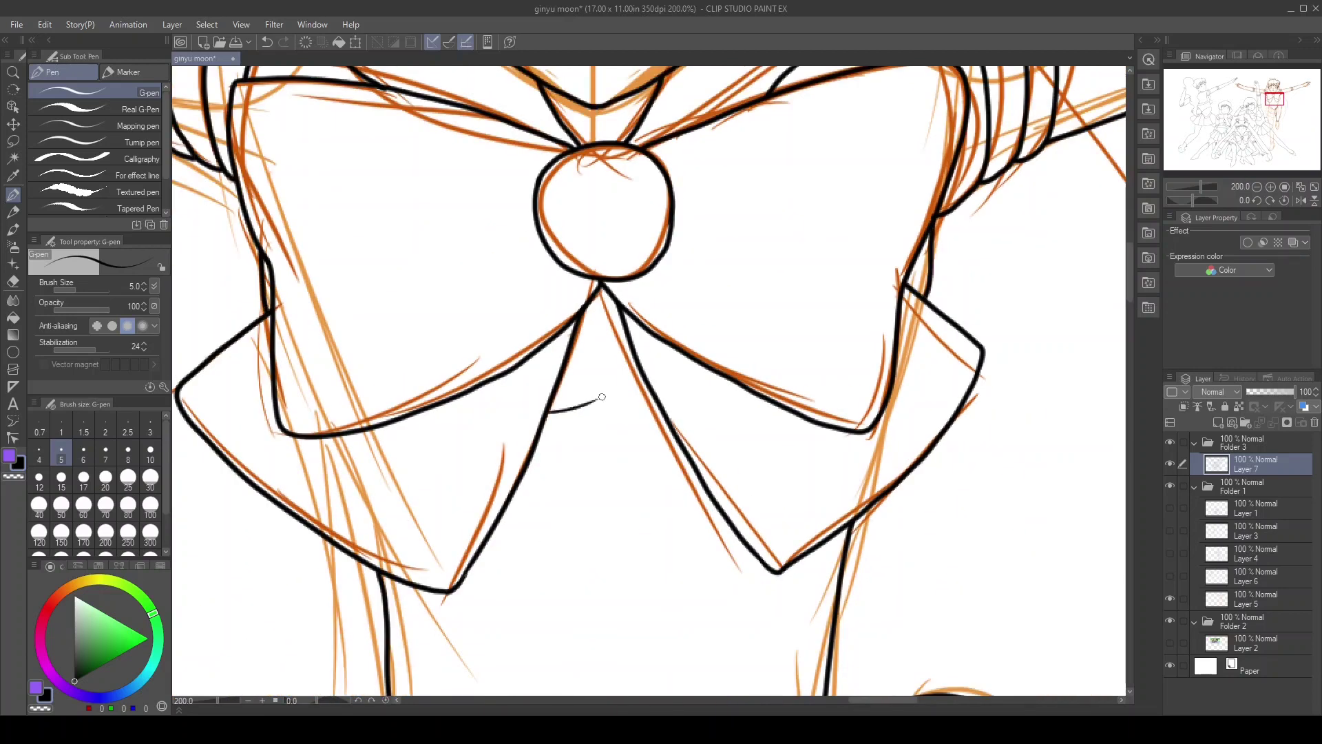
drag(602, 397, 665, 394)
Ink the orange figure's skirt with its long pleat lines and the curved hem sections joining them
scroll(665, 394, down, 5)
mouse_move(413, 157)
mouse_down()
mouse_move(647, 387)
mouse_move(729, 423)
mouse_up()
scroll(730, 424, down, 5)
drag(768, 513, 650, 163)
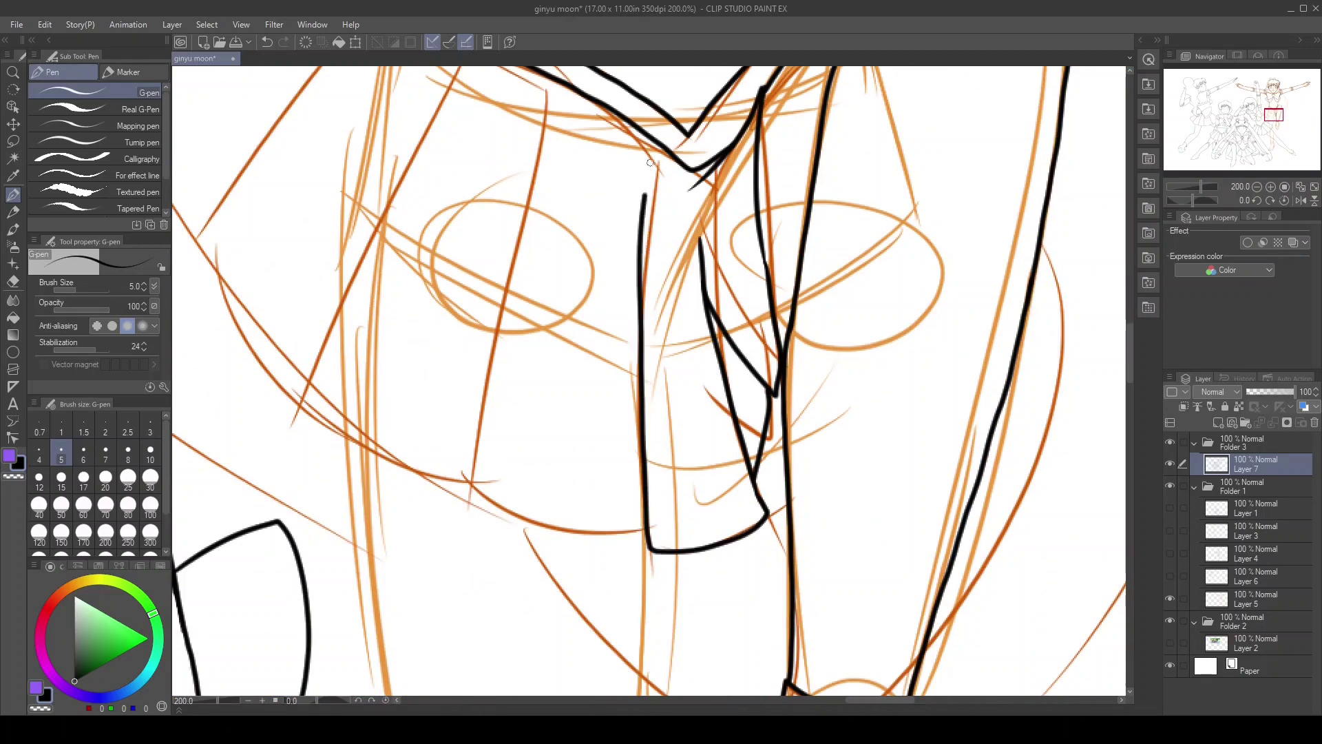
drag(565, 96, 647, 509)
scroll(757, 344, up, 3)
drag(568, 155, 368, 504)
drag(370, 575, 513, 492)
drag(460, 91, 271, 322)
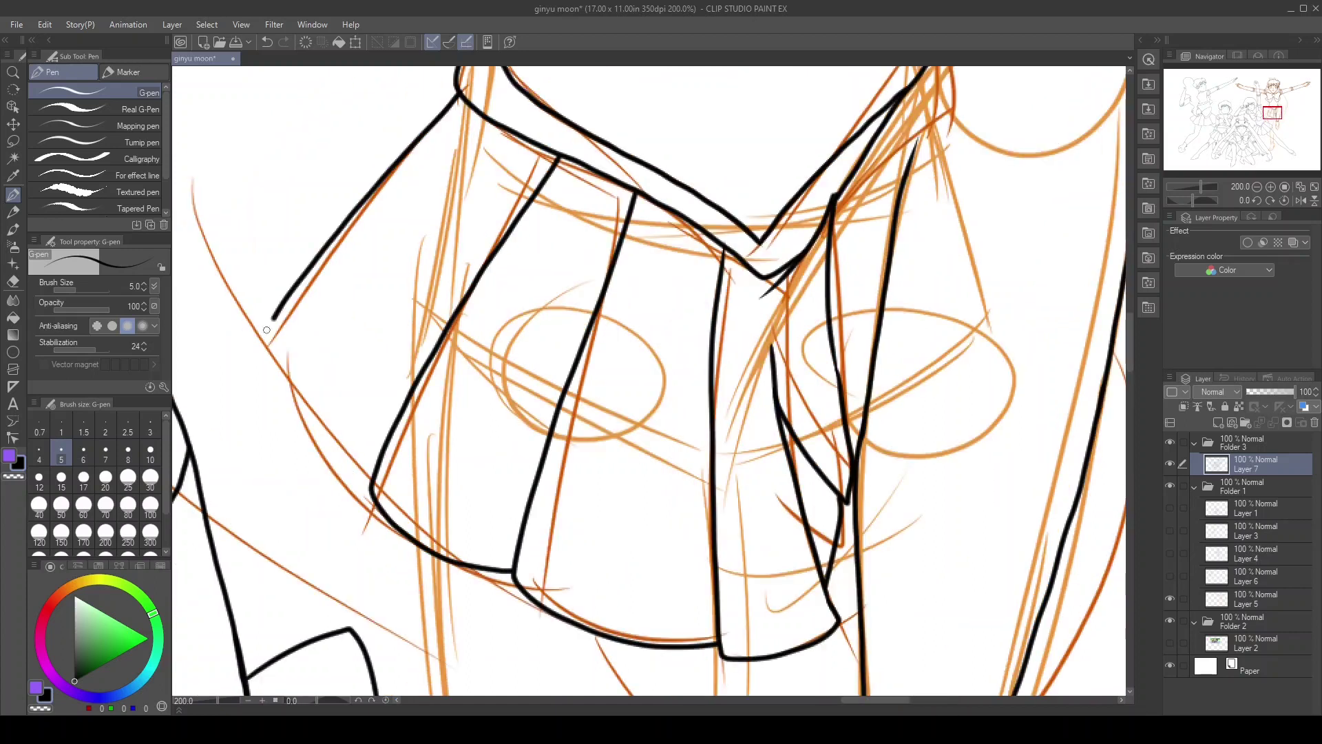
drag(372, 317, 252, 484)
Ink the raised foot's pointed shoe below the ankle bands, including its inner V-shaped opening
scroll(1279, 121, down, 2)
scroll(1280, 120, up, 2)
drag(547, 245, 610, 624)
drag(682, 209, 712, 527)
scroll(610, 509, up, 1)
drag(704, 458, 618, 622)
mouse_move(544, 285)
mouse_down()
mouse_move(548, 348)
mouse_move(624, 488)
mouse_up()
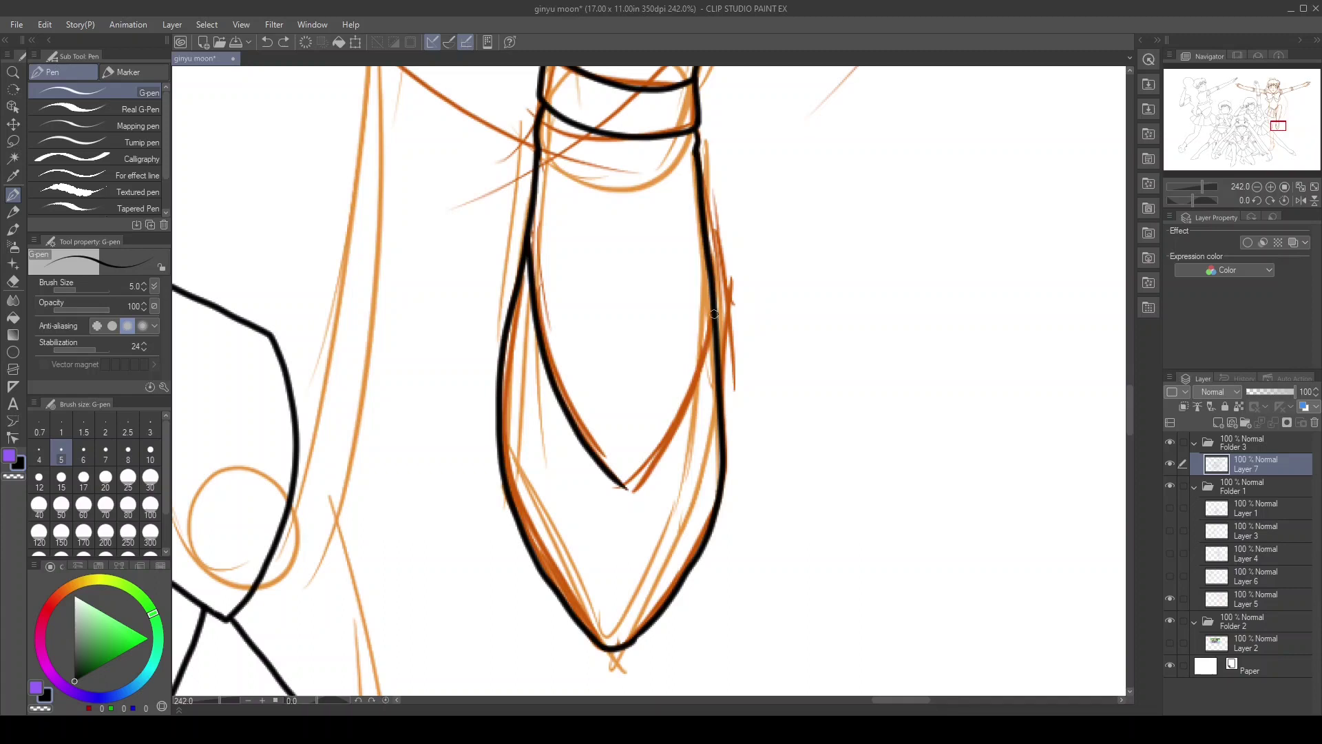
drag(716, 310, 622, 490)
Ink both edges of the orange figure's standing leg down to the ankle band
scroll(371, 190, down, 2)
scroll(371, 190, up, 2)
drag(360, 91, 424, 570)
drag(709, 199, 664, 693)
scroll(666, 248, down, 5)
mouse_move(666, 248)
mouse_down()
mouse_move(652, 412)
mouse_move(716, 679)
mouse_up()
scroll(1124, 391, down, 5)
scroll(606, 535, down, 2)
scroll(606, 535, down, 3)
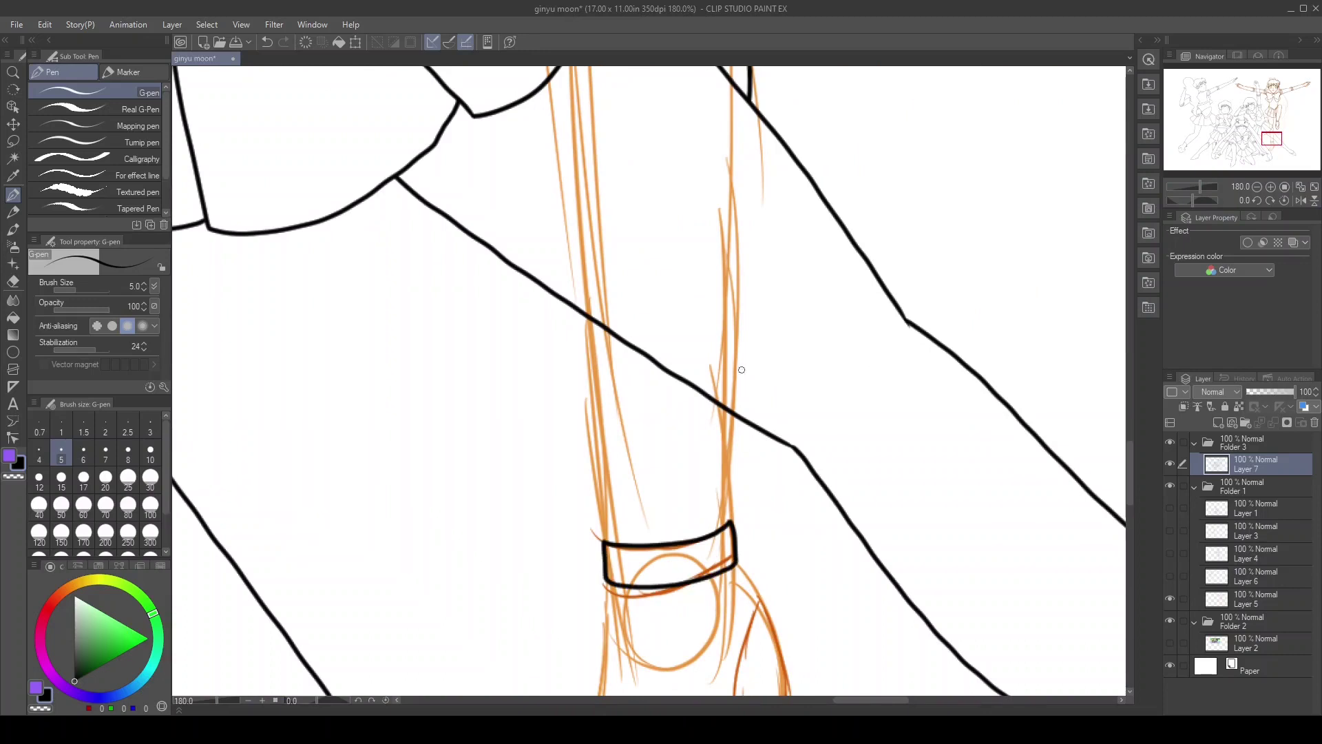
Ink the standing foot with its shoe opening, sole and high heel below the ankle band
drag(1272, 141, 1273, 147)
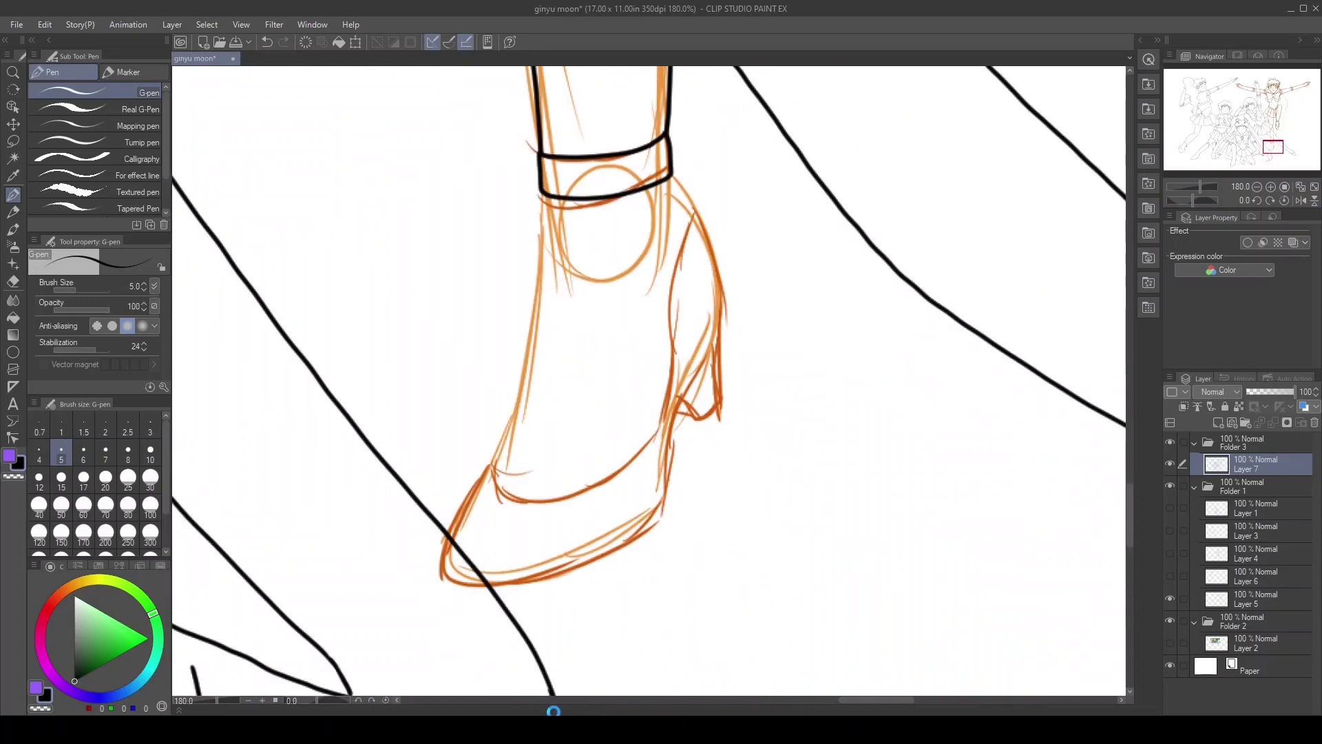
scroll(648, 344, up, 2)
mouse_move(516, 151)
mouse_down()
mouse_move(451, 510)
mouse_move(697, 181)
mouse_up()
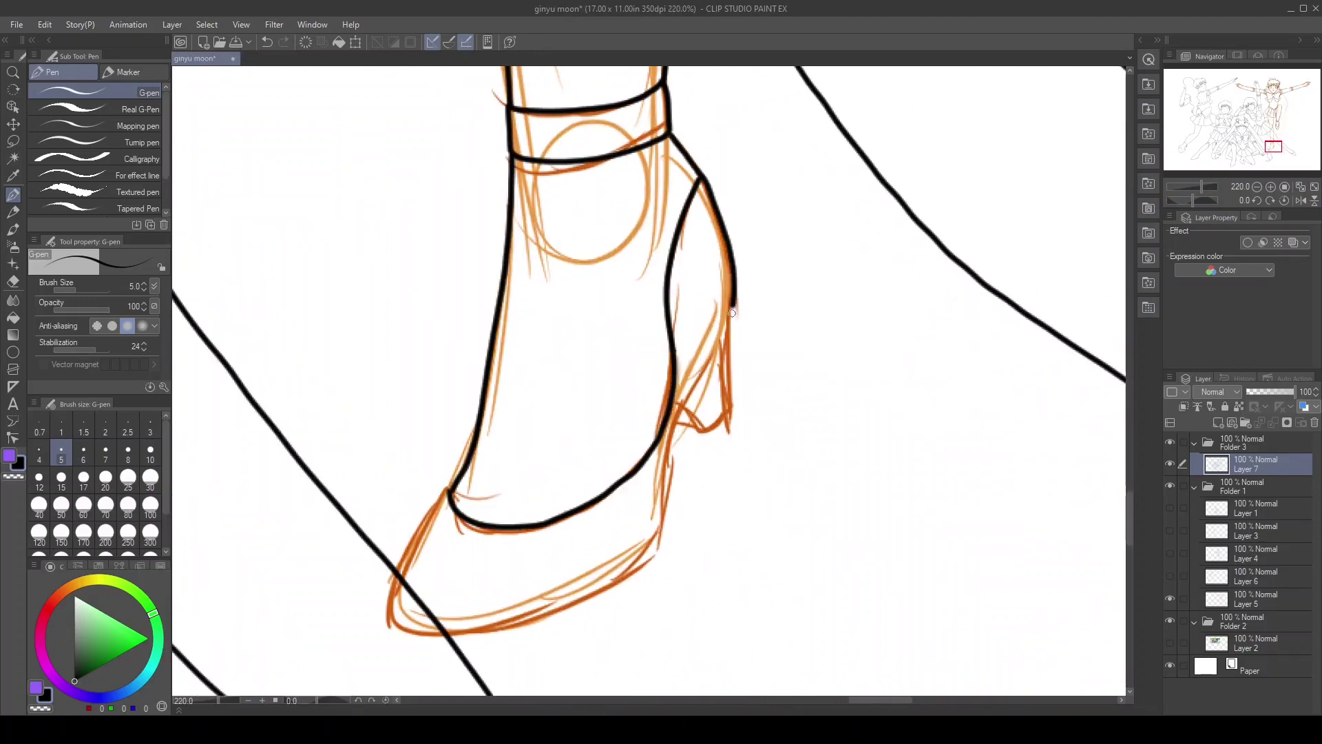
drag(443, 631, 678, 405)
Ink the long hair flowing behind the orange figure, with pointed ends beside the skirt and raised leg
scroll(664, 152, down, 5)
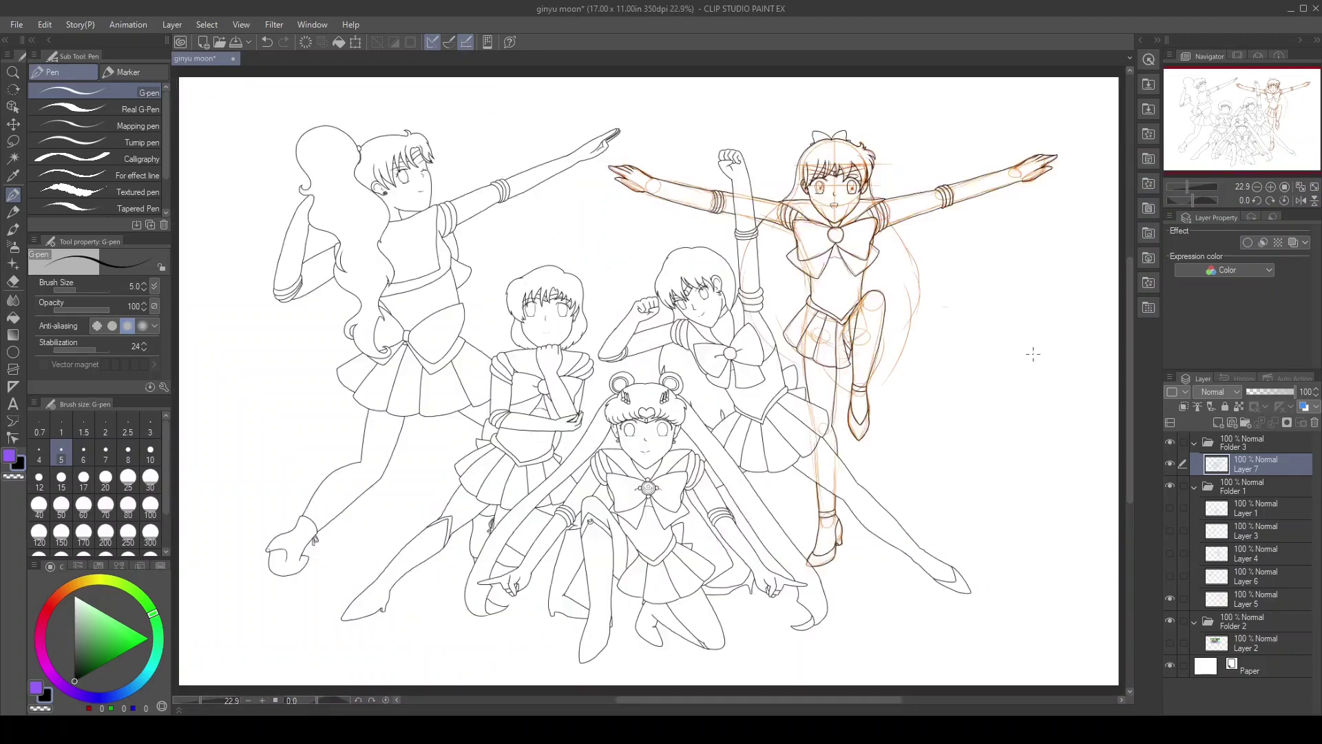
scroll(804, 219, up, 4)
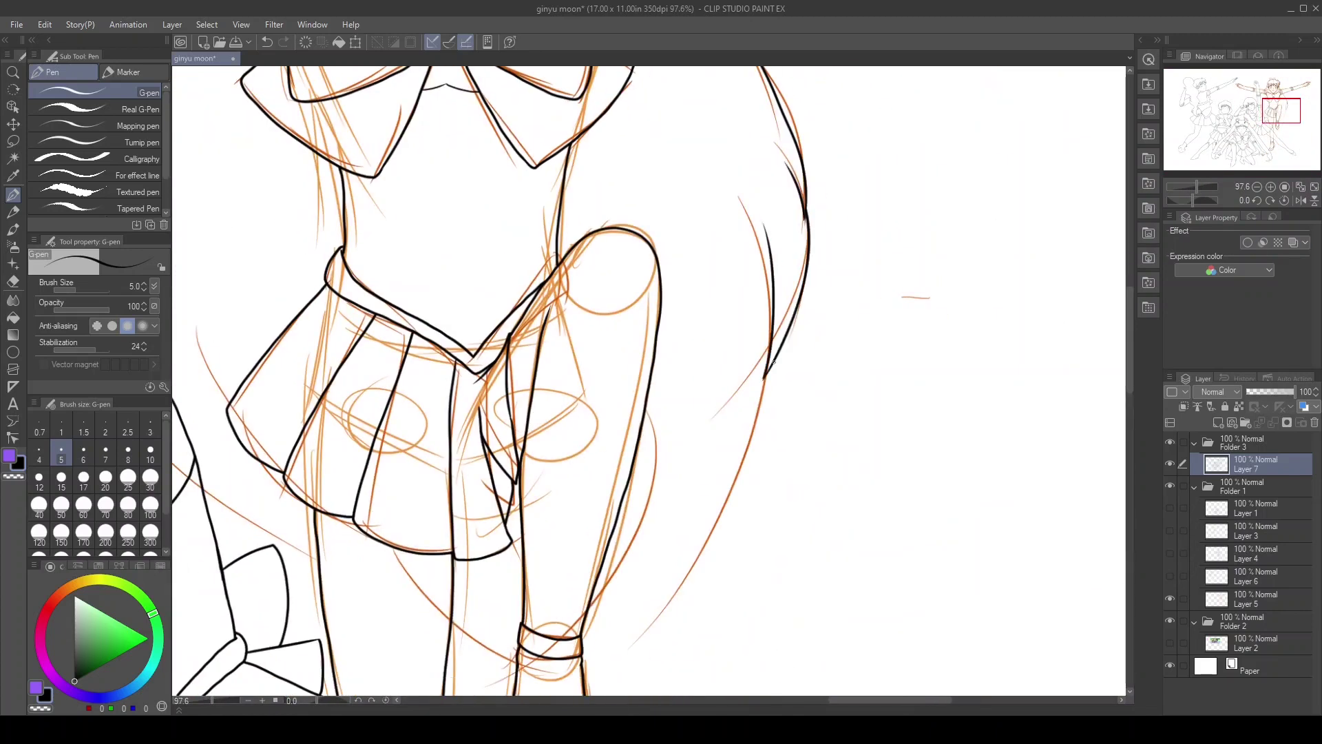
drag(343, 531, 469, 322)
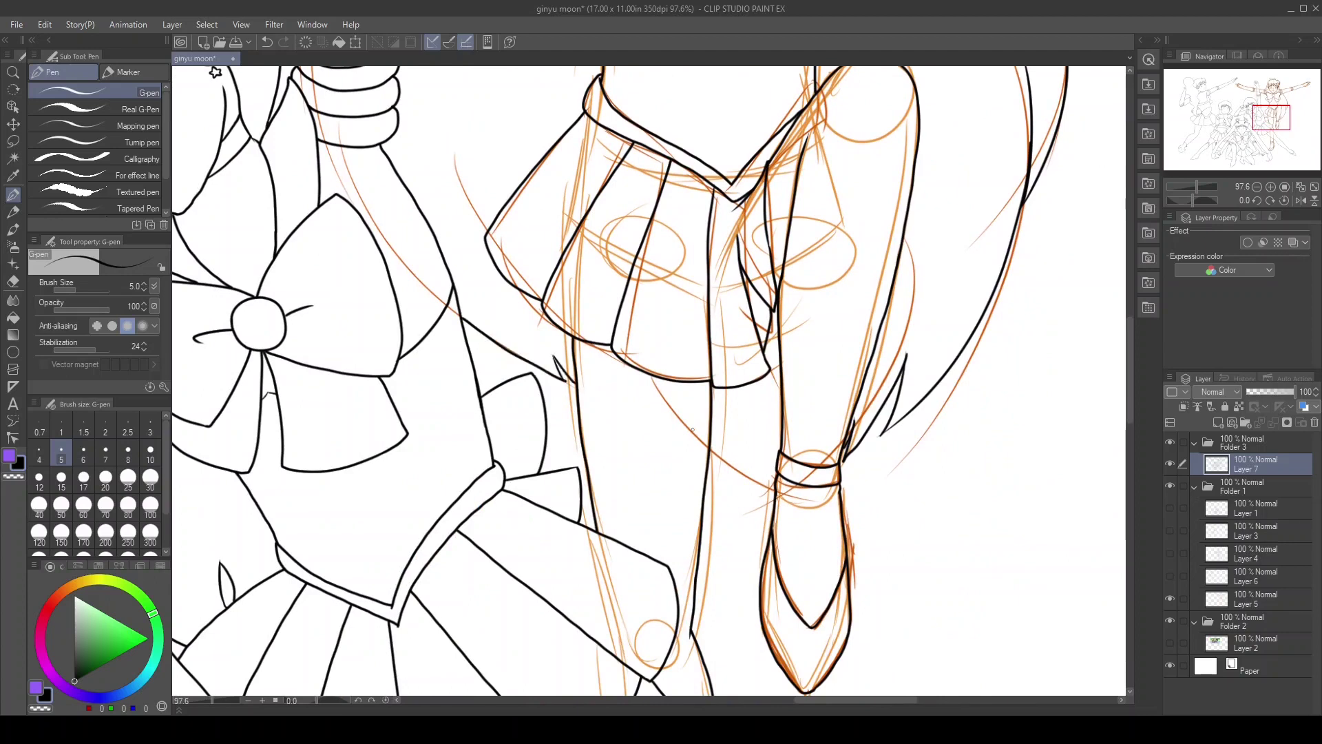
Hide the Layer 5 sketch, collapse Folder 1 and check the clean line art across the figures
key(ctrl+0)
click(1170, 599)
click(1195, 486)
scroll(538, 373, up, 5)
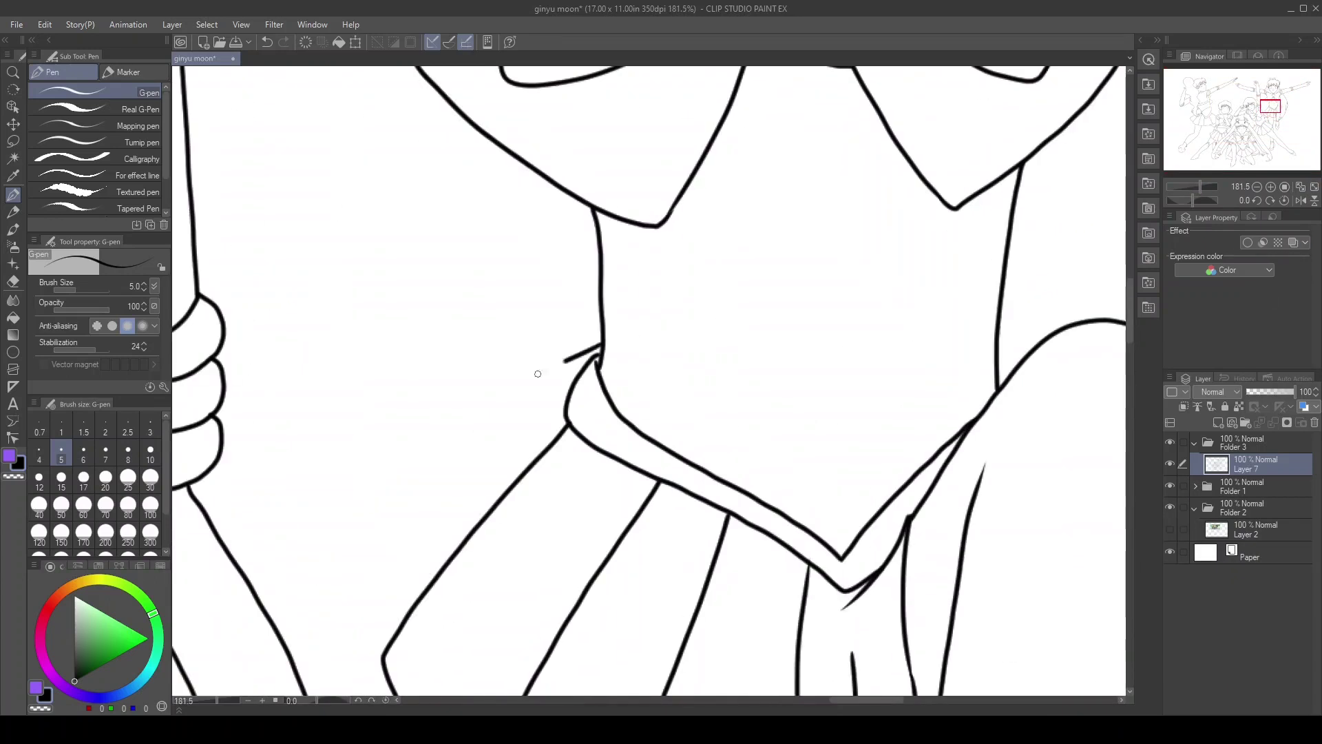
click(1300, 187)
scroll(544, 310, up, 5)
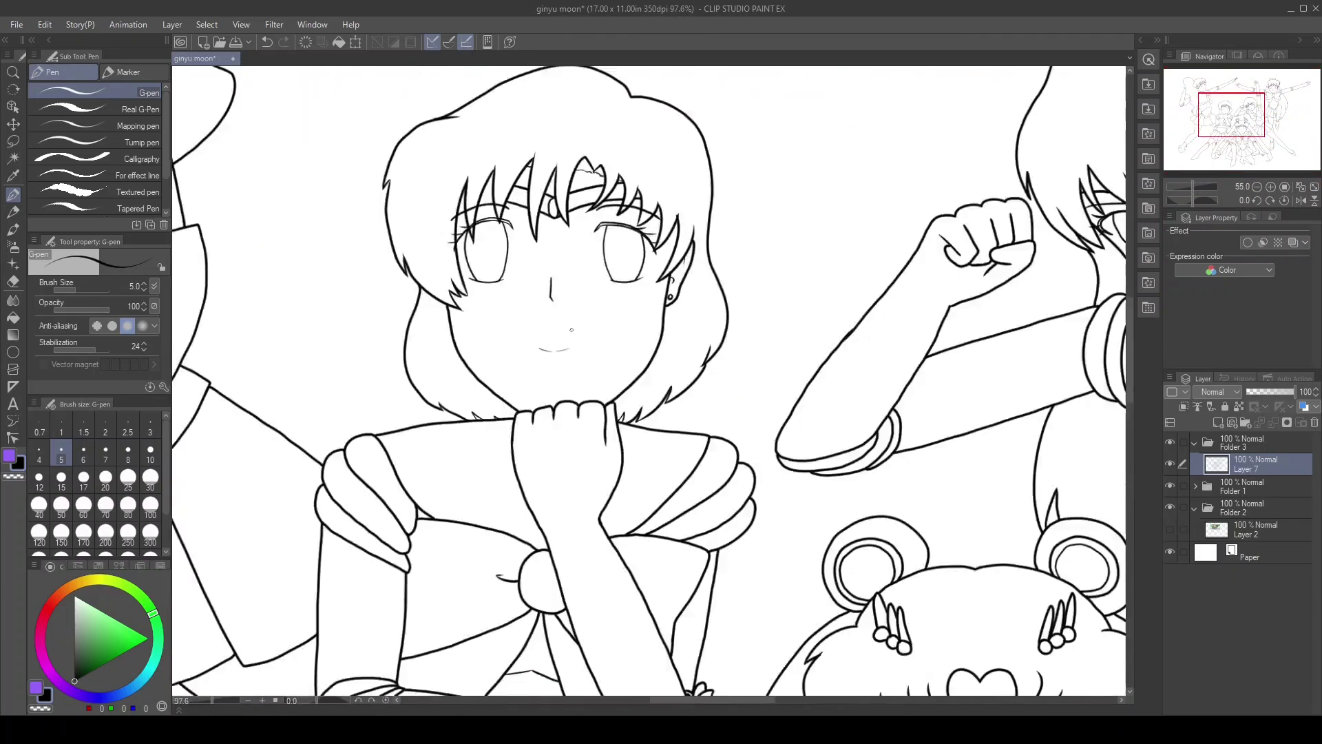
click(1300, 186)
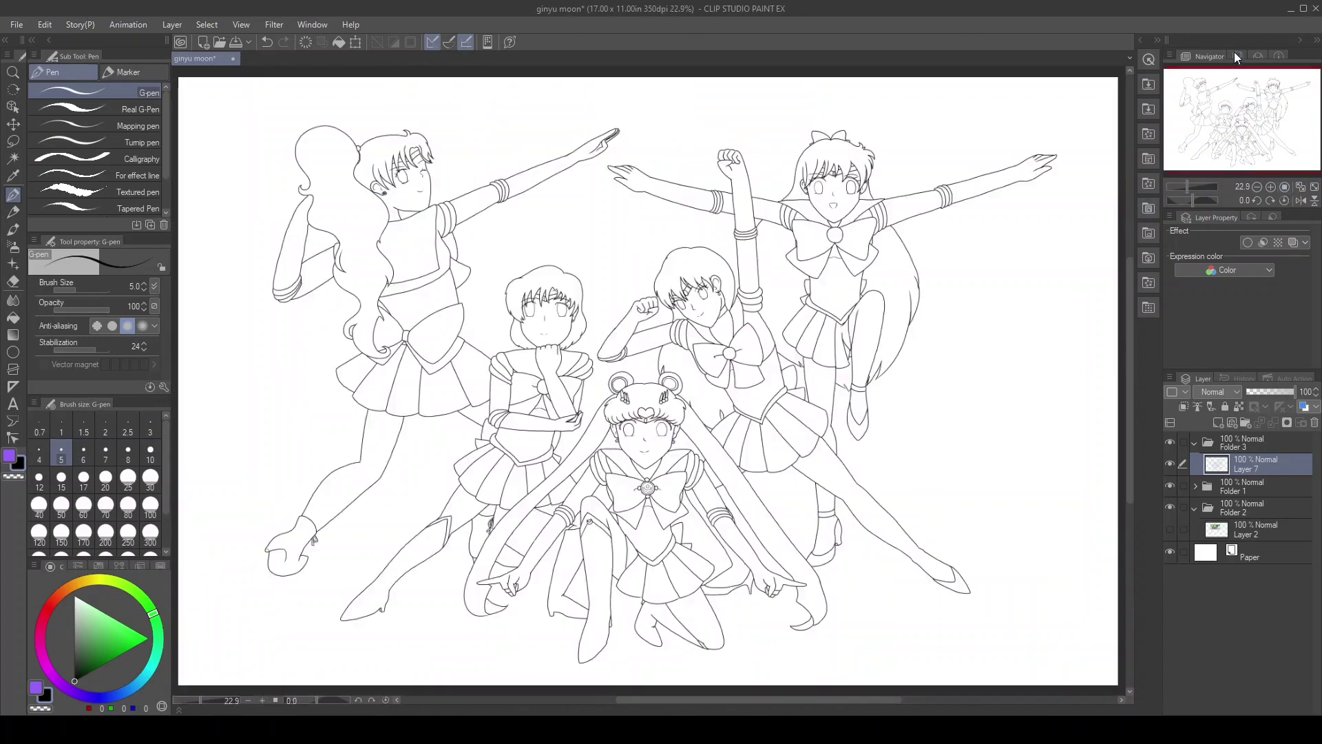
Add a new colouring layer beneath the line art and bring up the Sailor Moon reference picture
key(ctrl+shift+n)
click(1238, 56)
click(1244, 108)
Make the paper purple and fill the front figure's face, arms and leg with skin tone RGB 255, 236, 222 on Layer 8
key(g)
click(646, 441)
click(1250, 577)
click(1237, 490)
click(582, 490)
click(645, 470)
click(603, 533)
scroll(645, 441, up, 8)
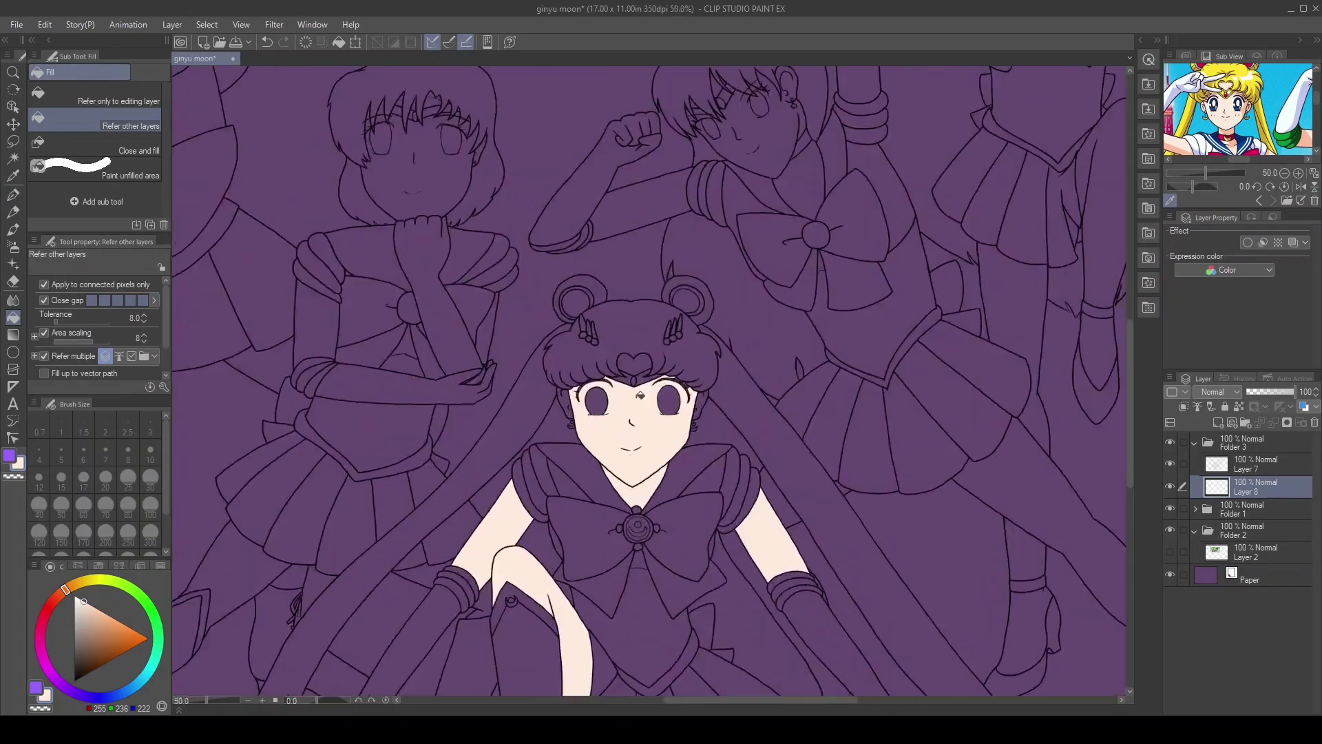
Set the G-pen stabilization to 10 and thicken the front figure's upper eyelashes in black on Layer 7
key(p)
key(d)
key(alt+])
scroll(421, 444, up, 3)
drag(144, 349, 146, 355)
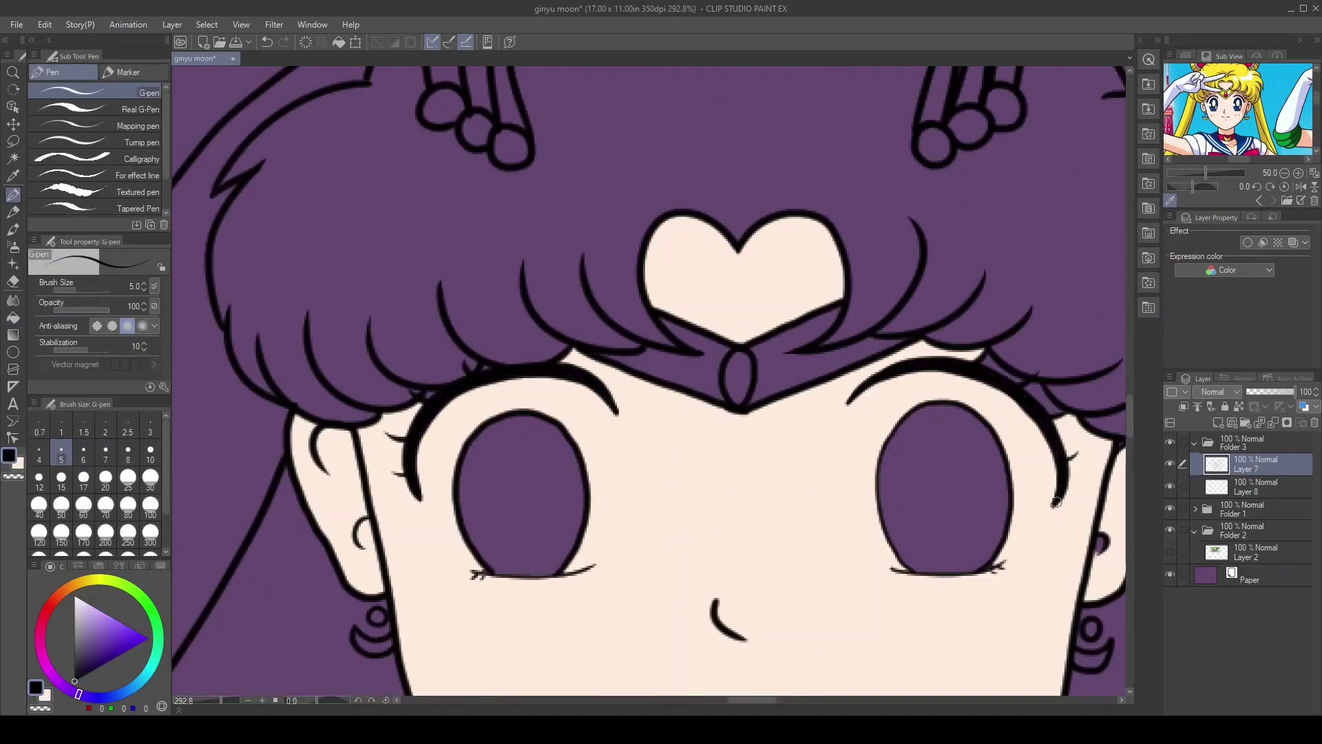
Patch the unfilled gaps in the front figure's face and arms with the sampled skin tone on Layer 8
key(alt+[)
alt+click(413, 419)
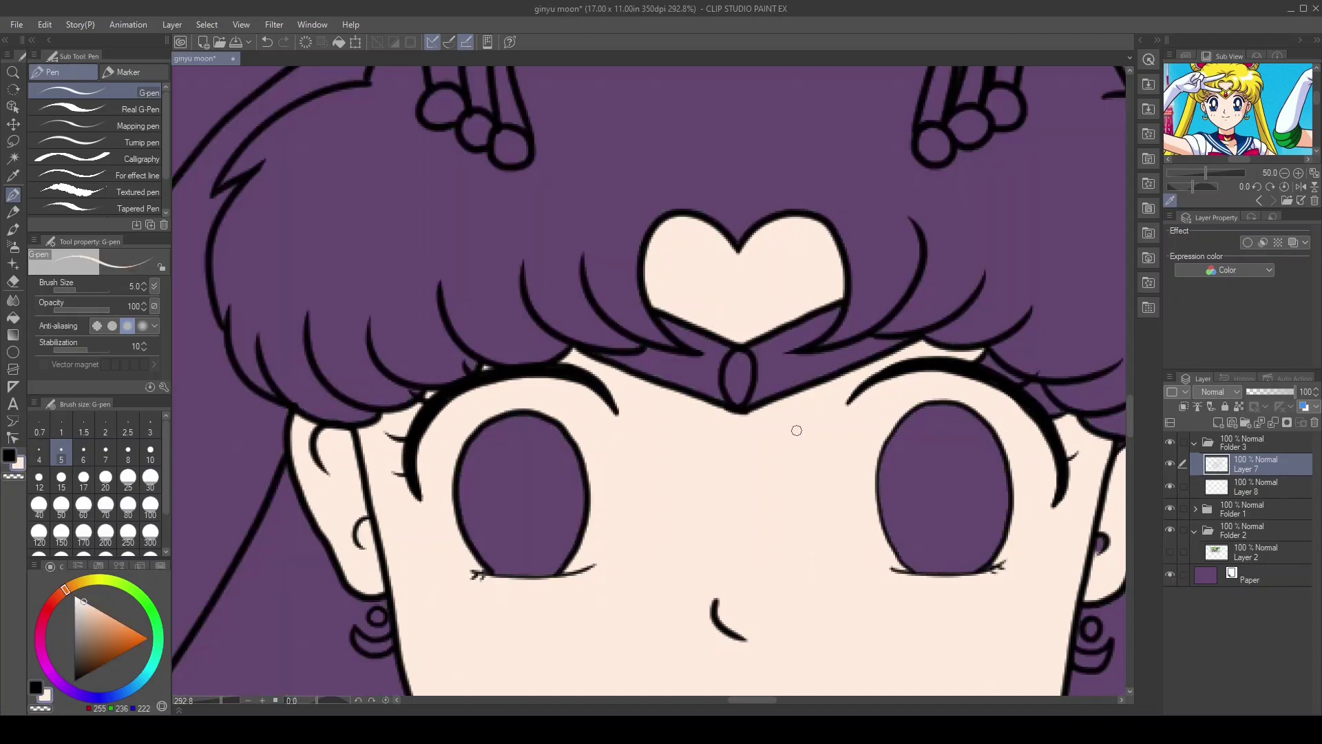
drag(981, 355, 1061, 423)
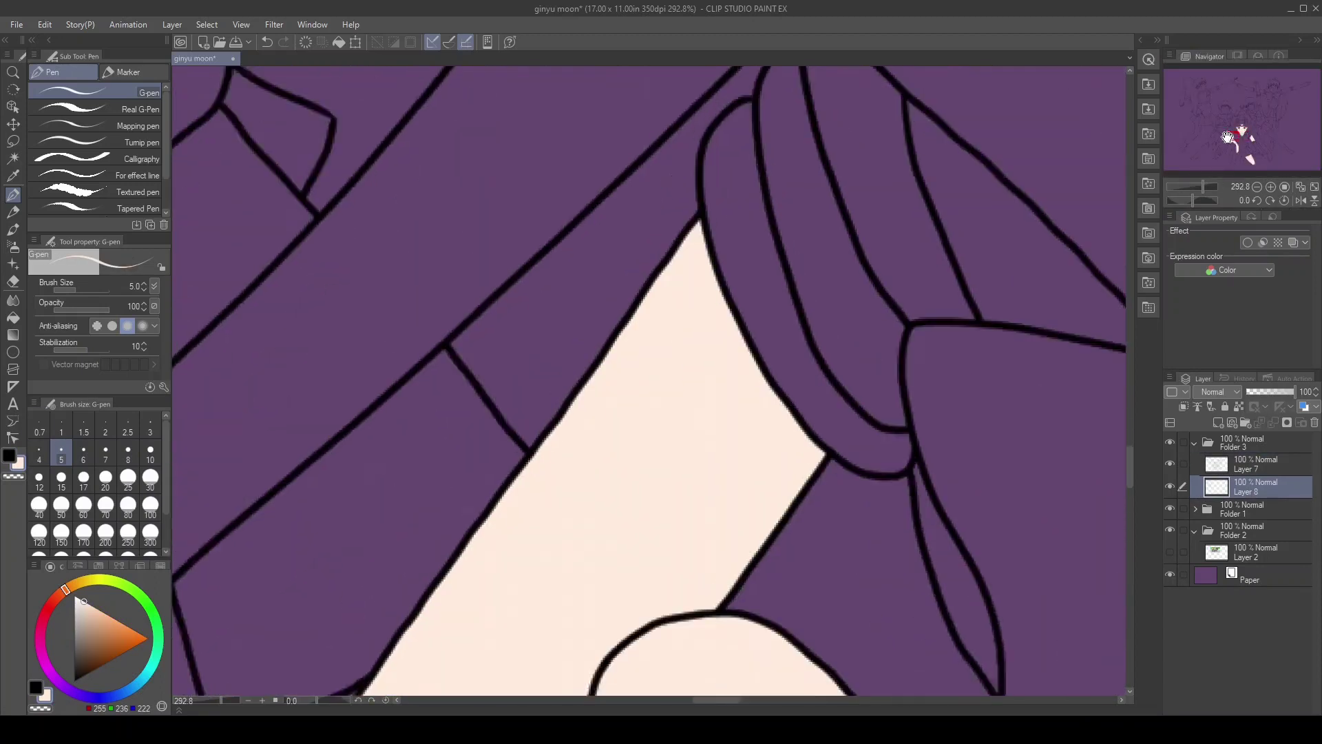
drag(1228, 137, 1247, 156)
Colour the front figure's hair yellow and her tiara, earrings and brooch gold (RGB 255, 205, 31)
key(ctrl+alt+0)
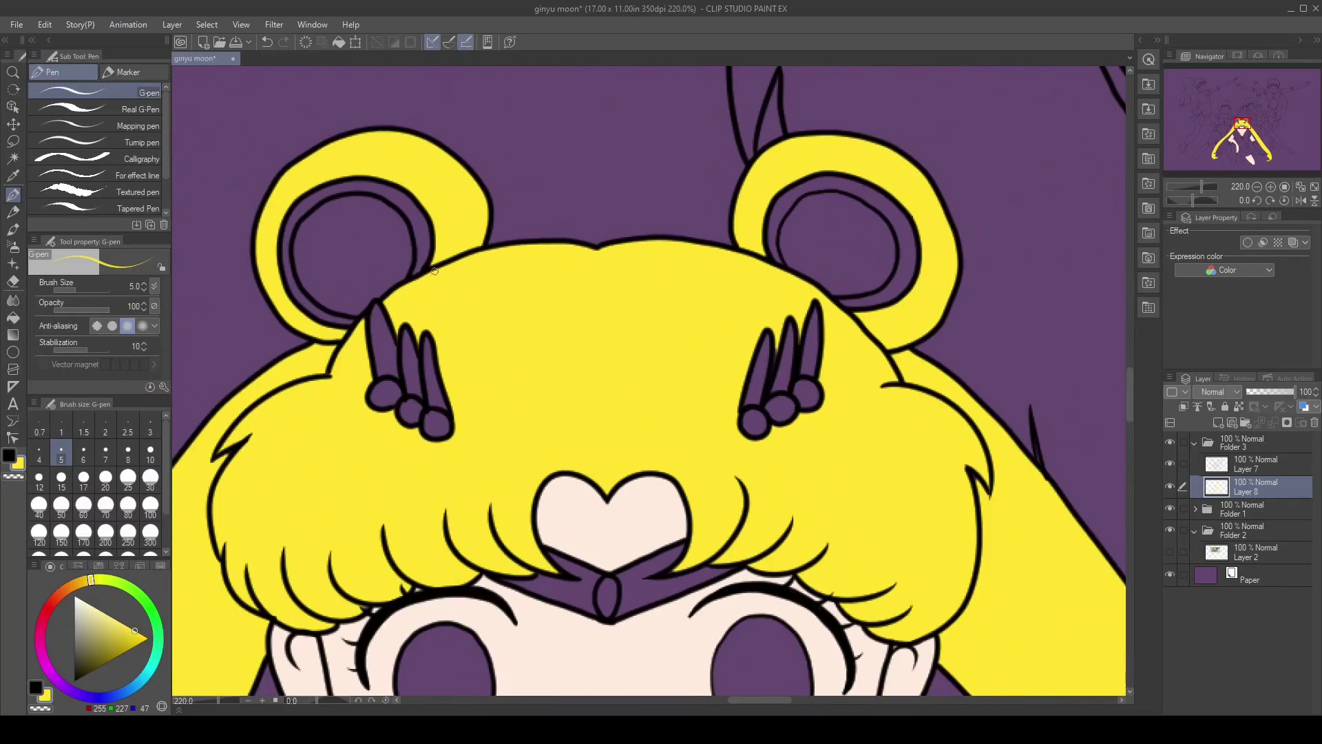
mouse_move(1247, 138)
mouse_down()
mouse_move(1232, 156)
mouse_move(1264, 148)
mouse_up()
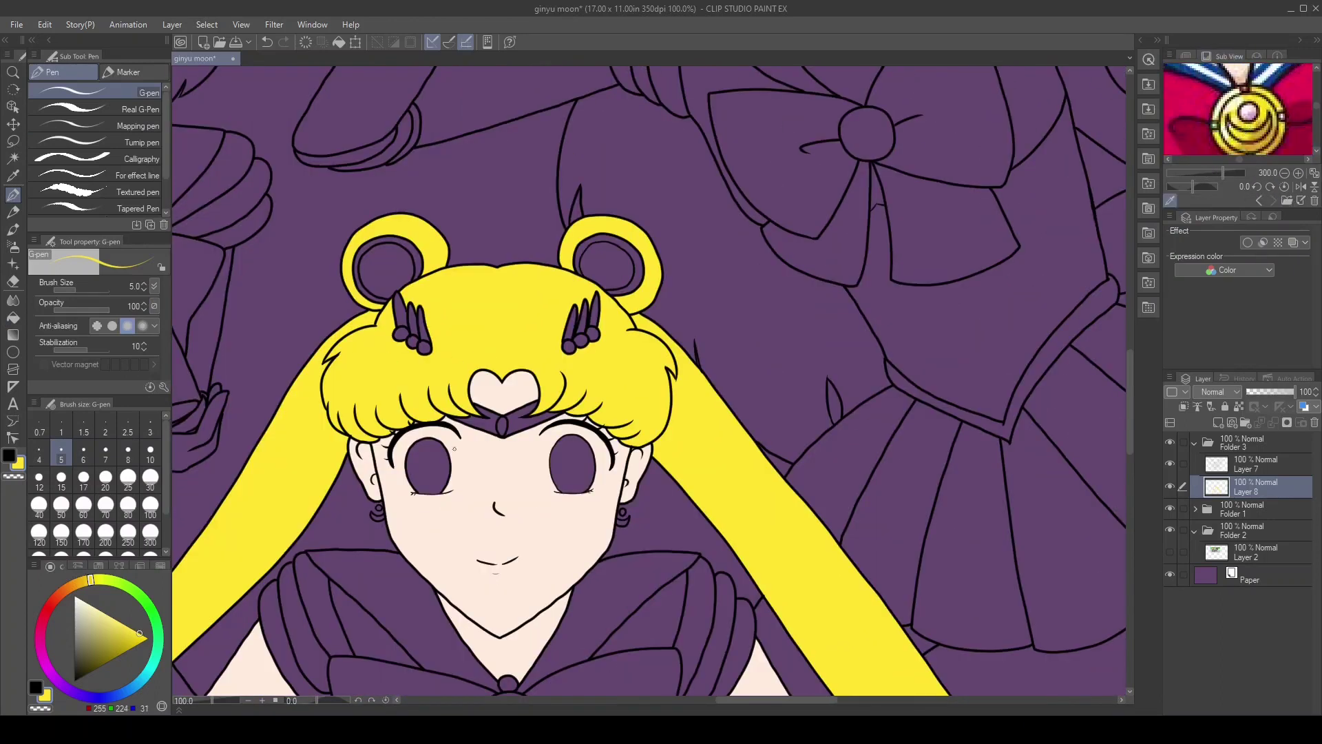
key(g)
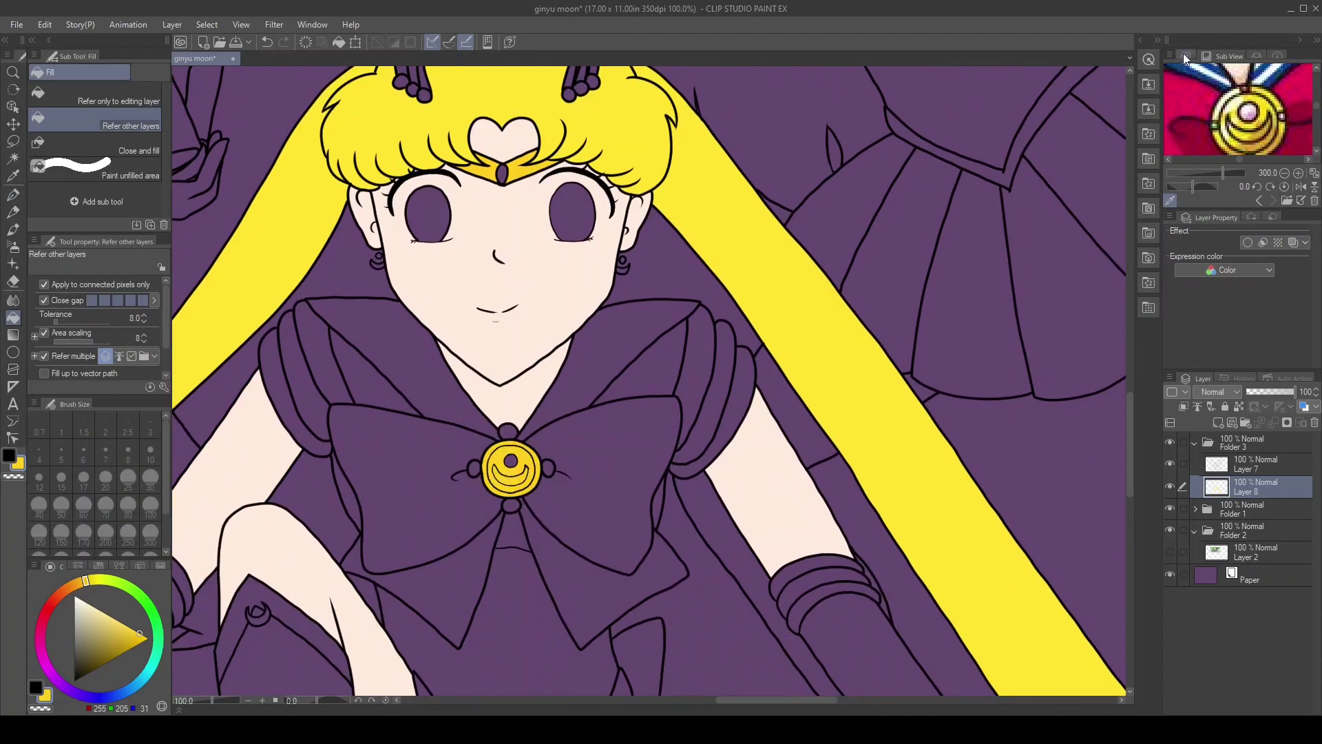
click(1183, 55)
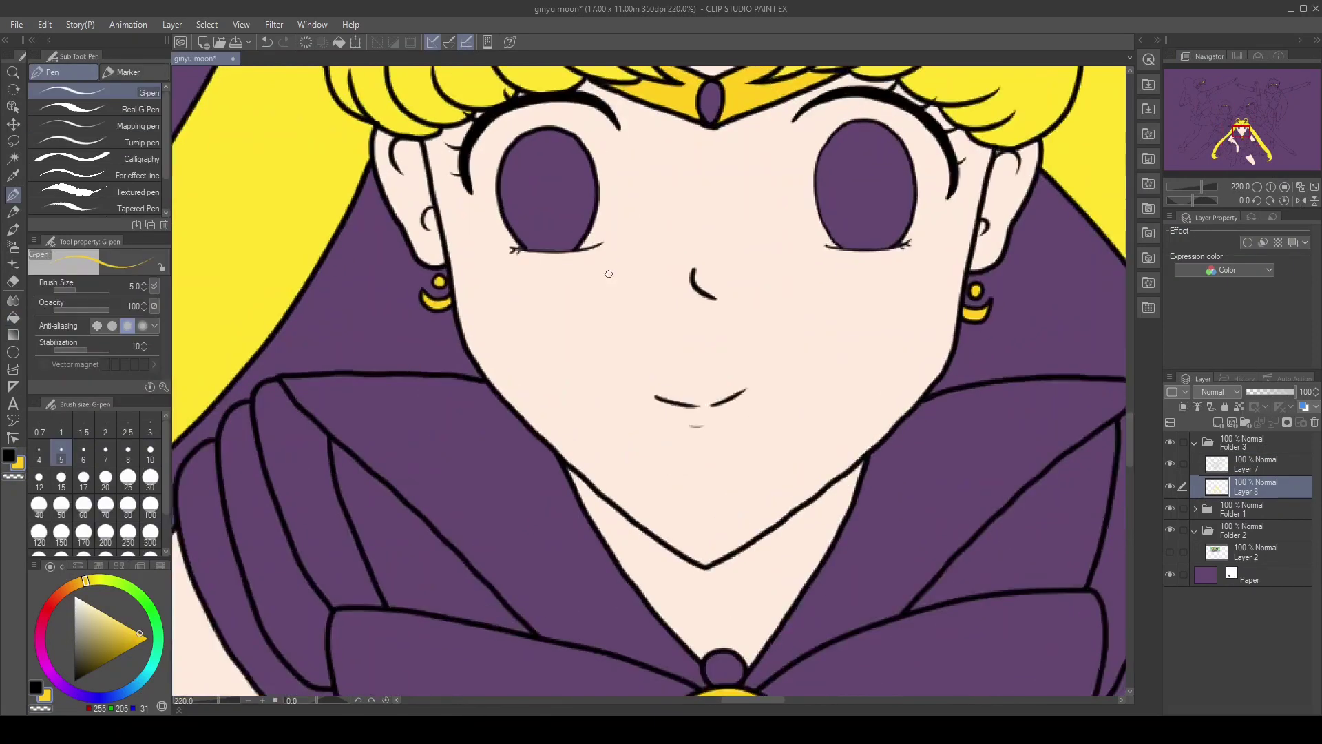
scroll(609, 274, up, 3)
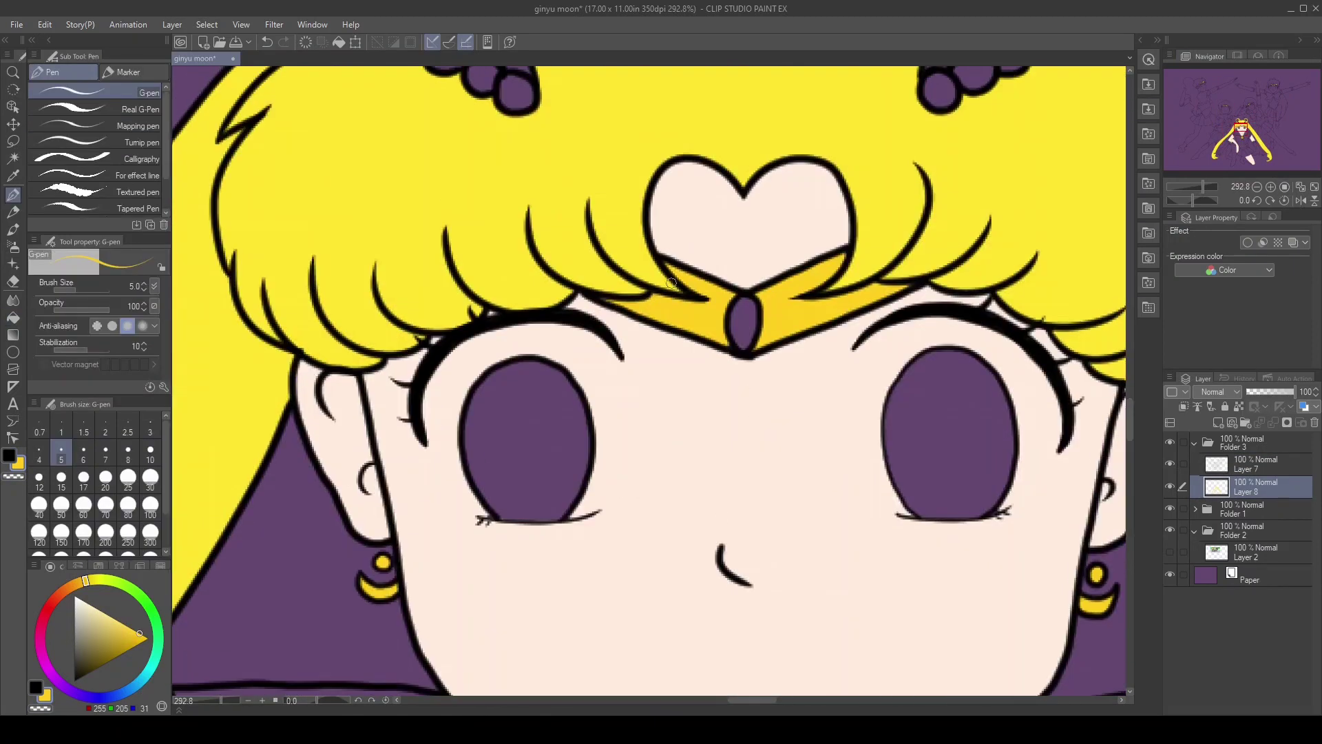
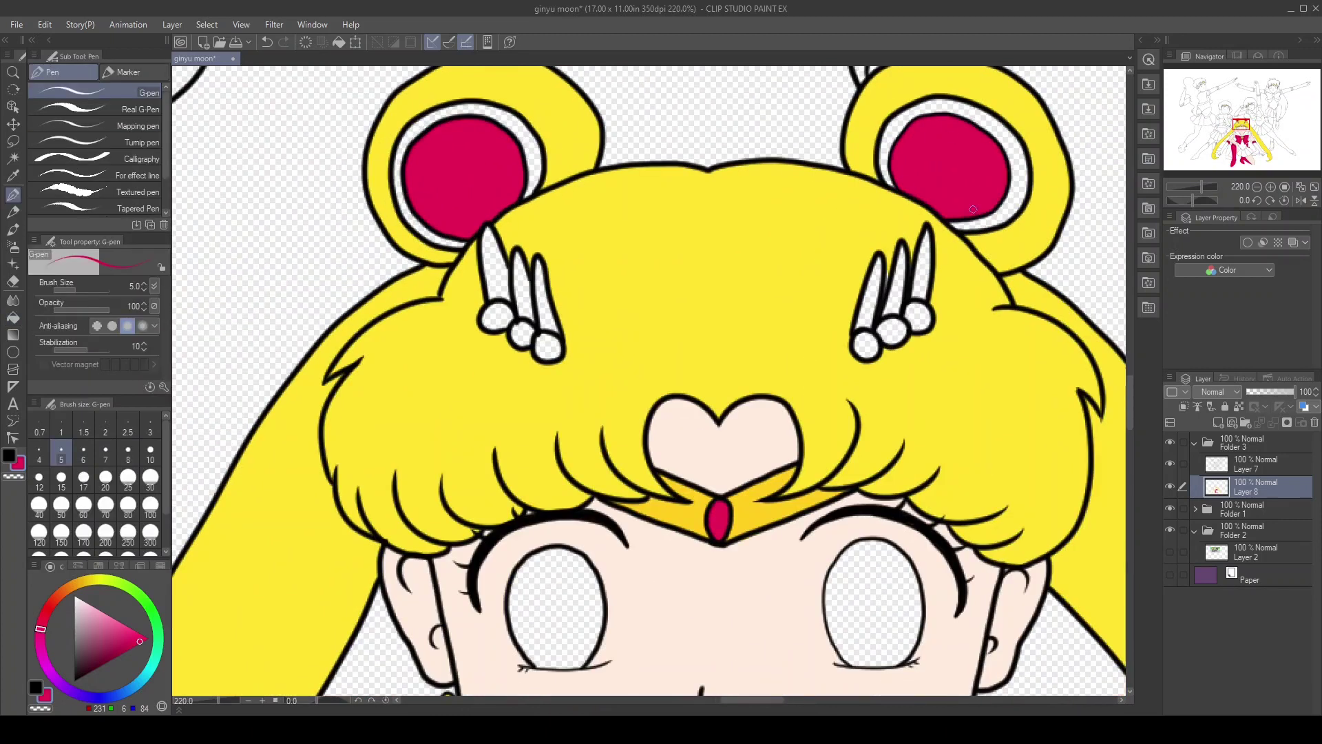
Colour the front figure's hair ornaments, bows, armbands and boots crimson (RGB 231, 6, 84) and the boot's crescent gold
scroll(826, 207, down, 10)
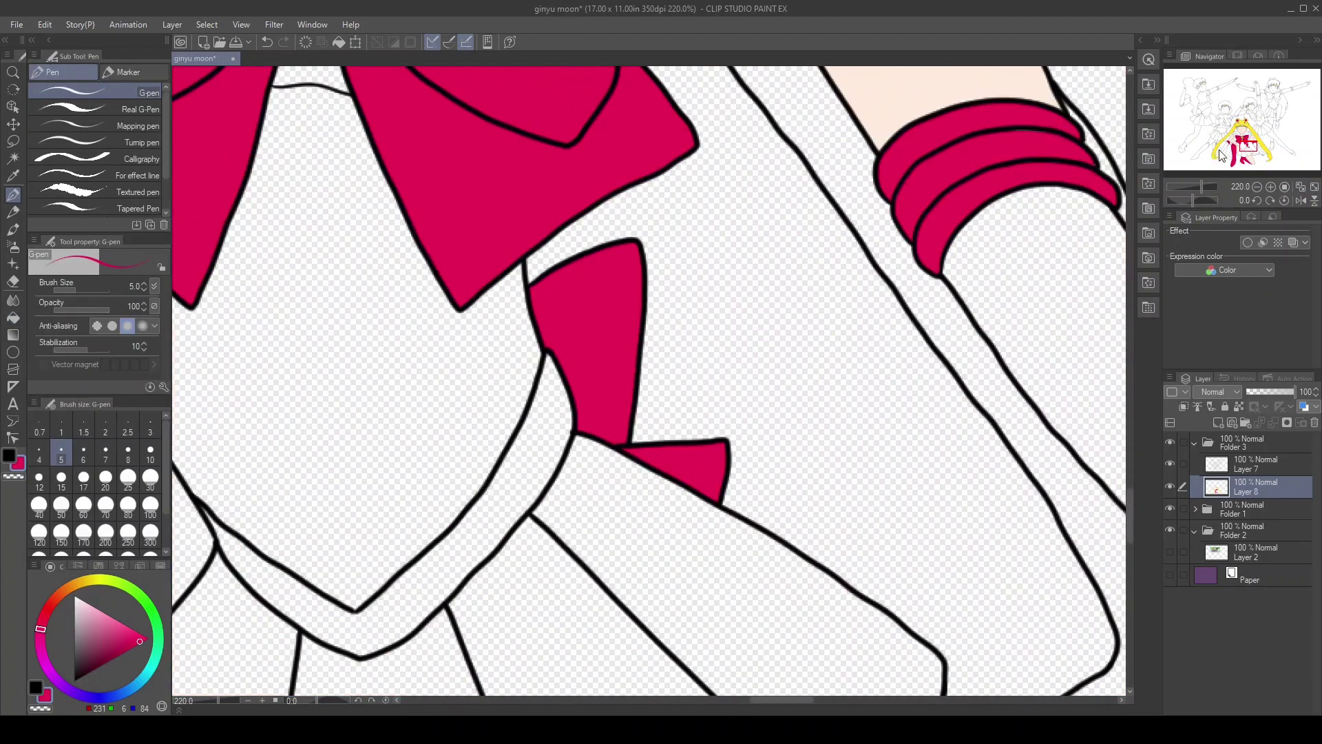
click(1220, 155)
drag(1233, 146, 1242, 158)
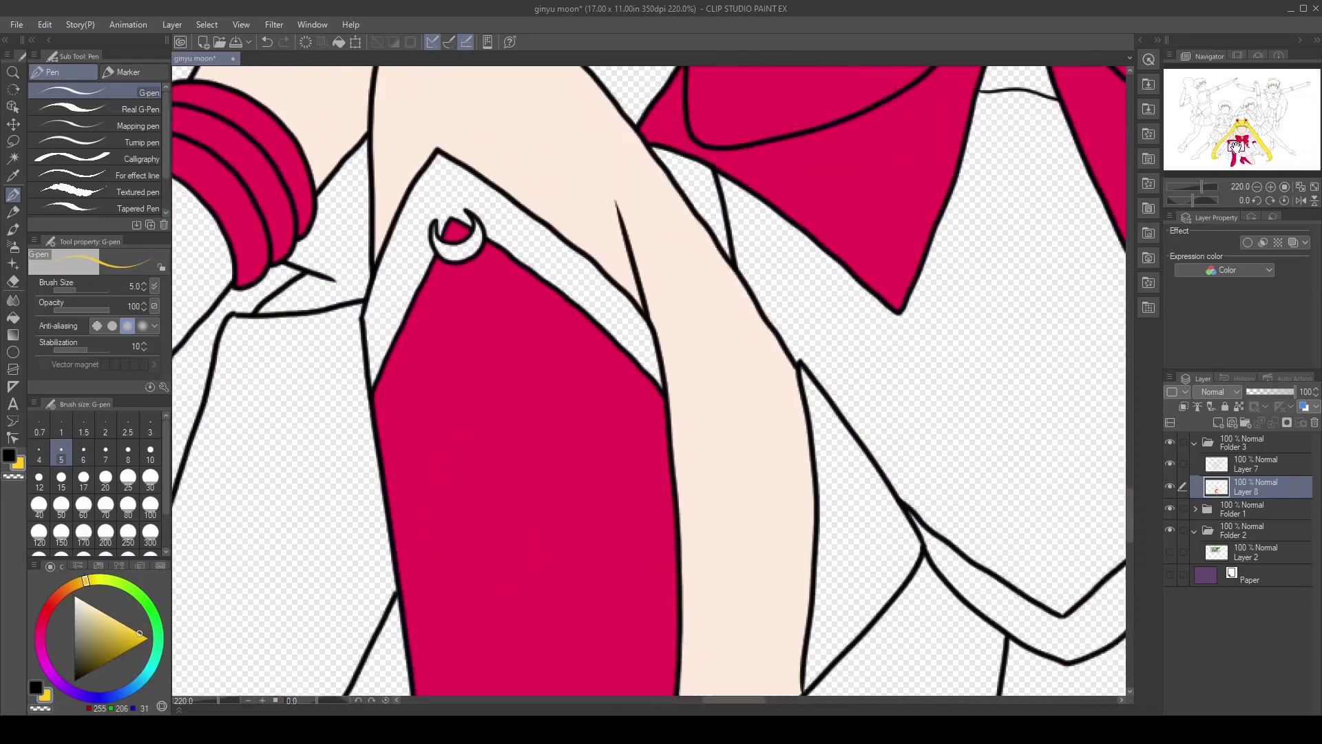
drag(474, 233, 480, 250)
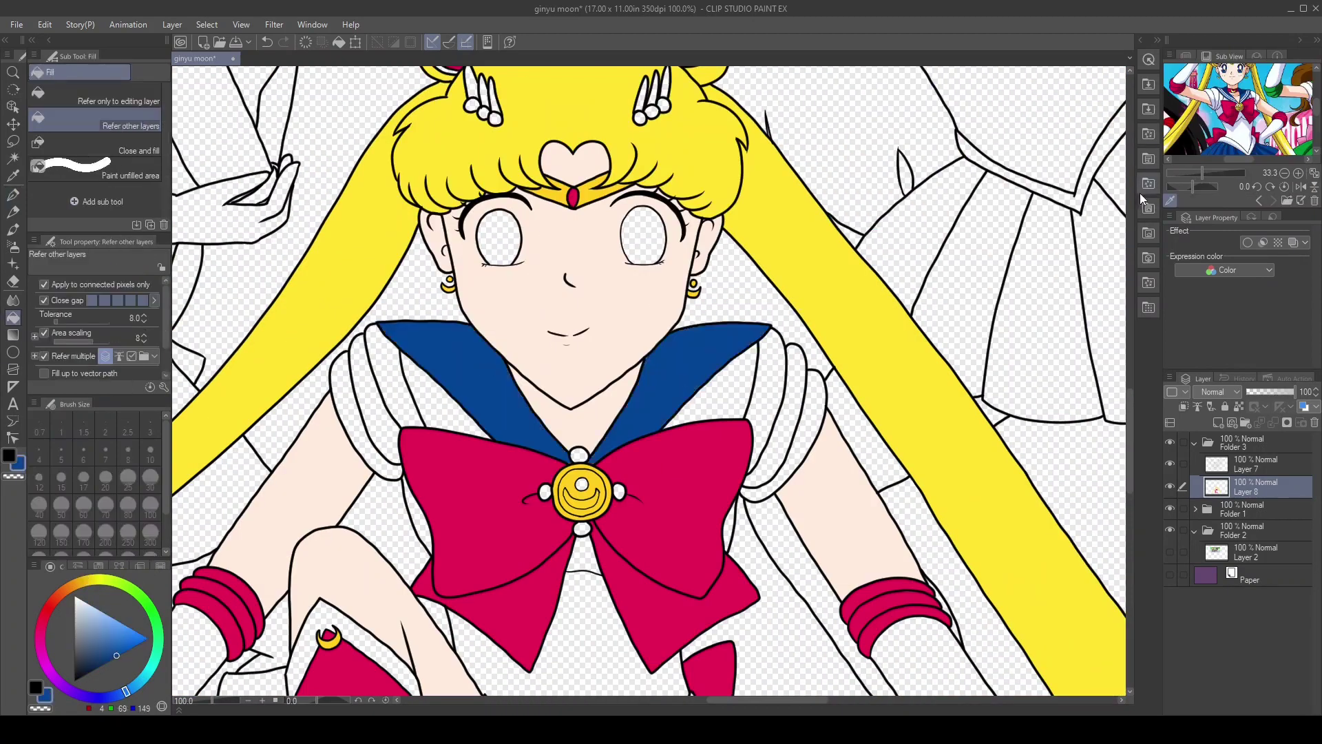
Colour the front figure's collar and irises blue (RGB 4, 69, 149) and paint the whites of her eyes
click(795, 456)
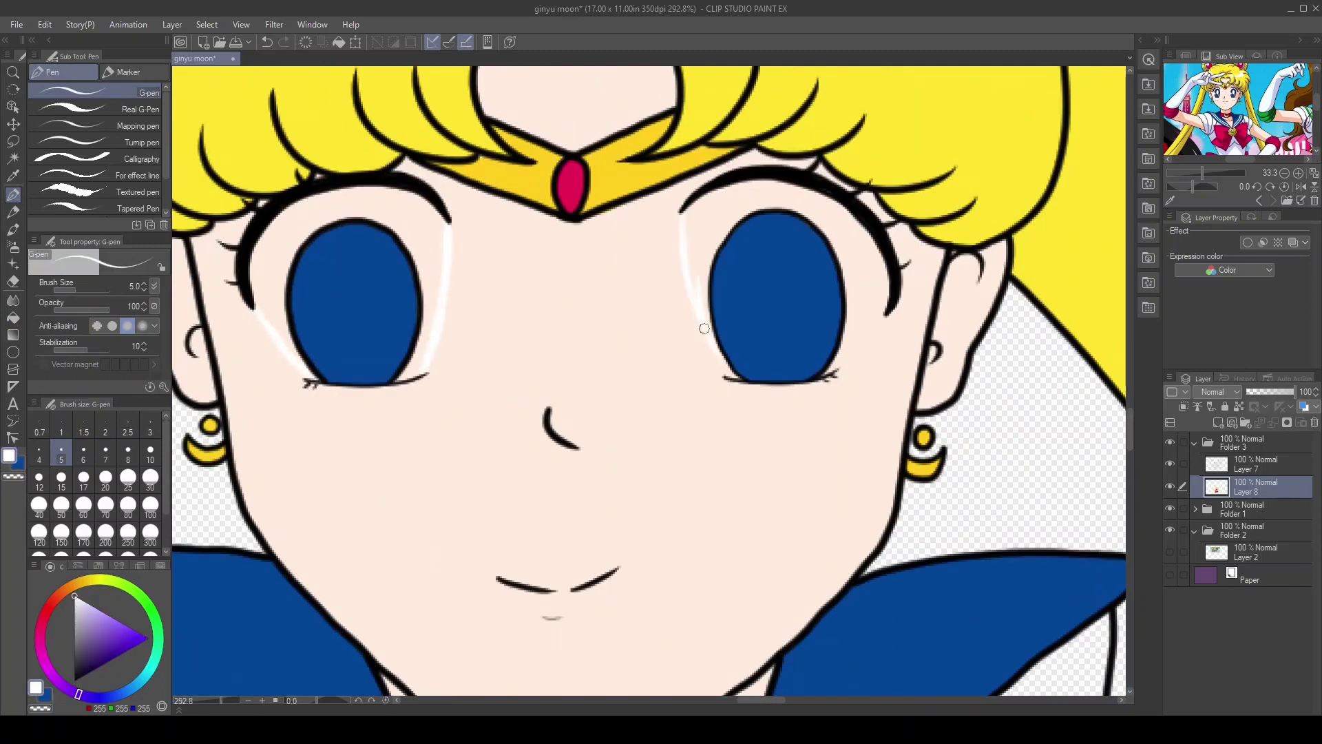
click(884, 300)
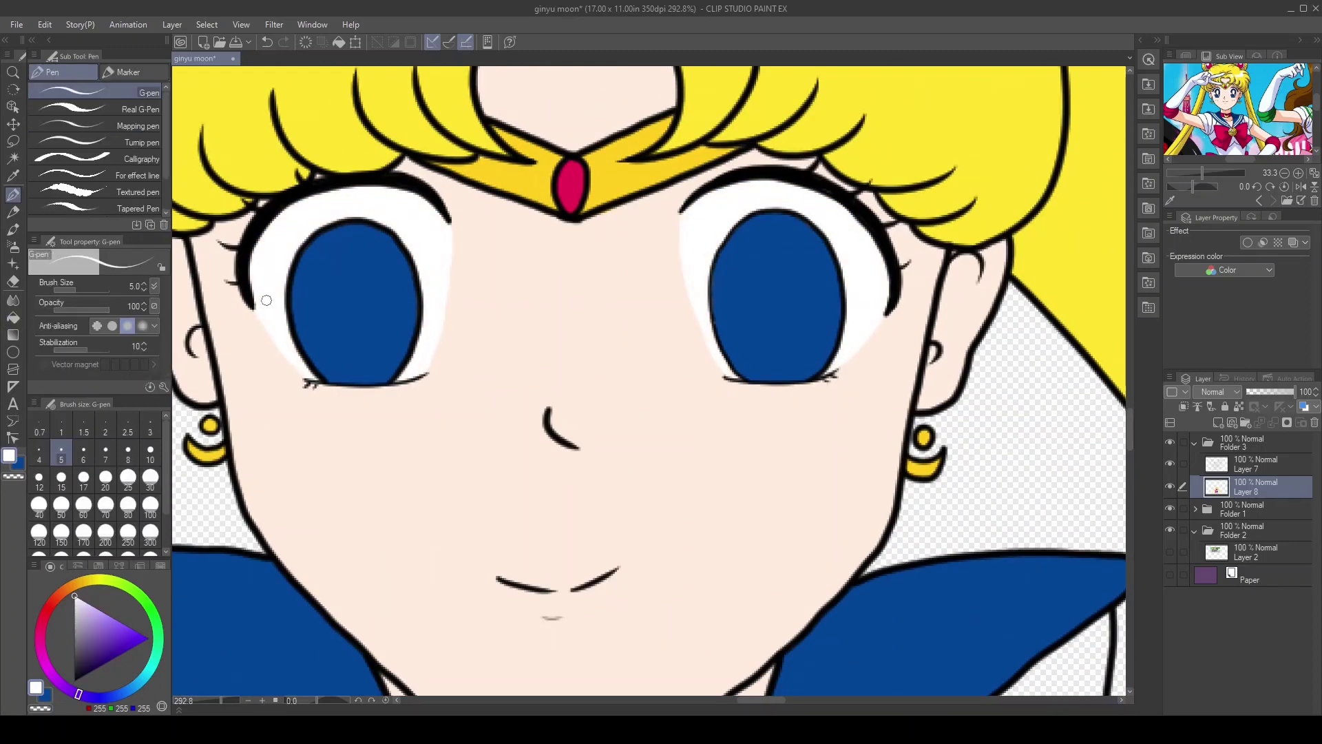
Save the file and paint dark oval pupils (RGB 13, 21, 30) in both irises with brush size 10
alt+click(750, 230)
key(ctrl+s)
scroll(276, 334, up, 3)
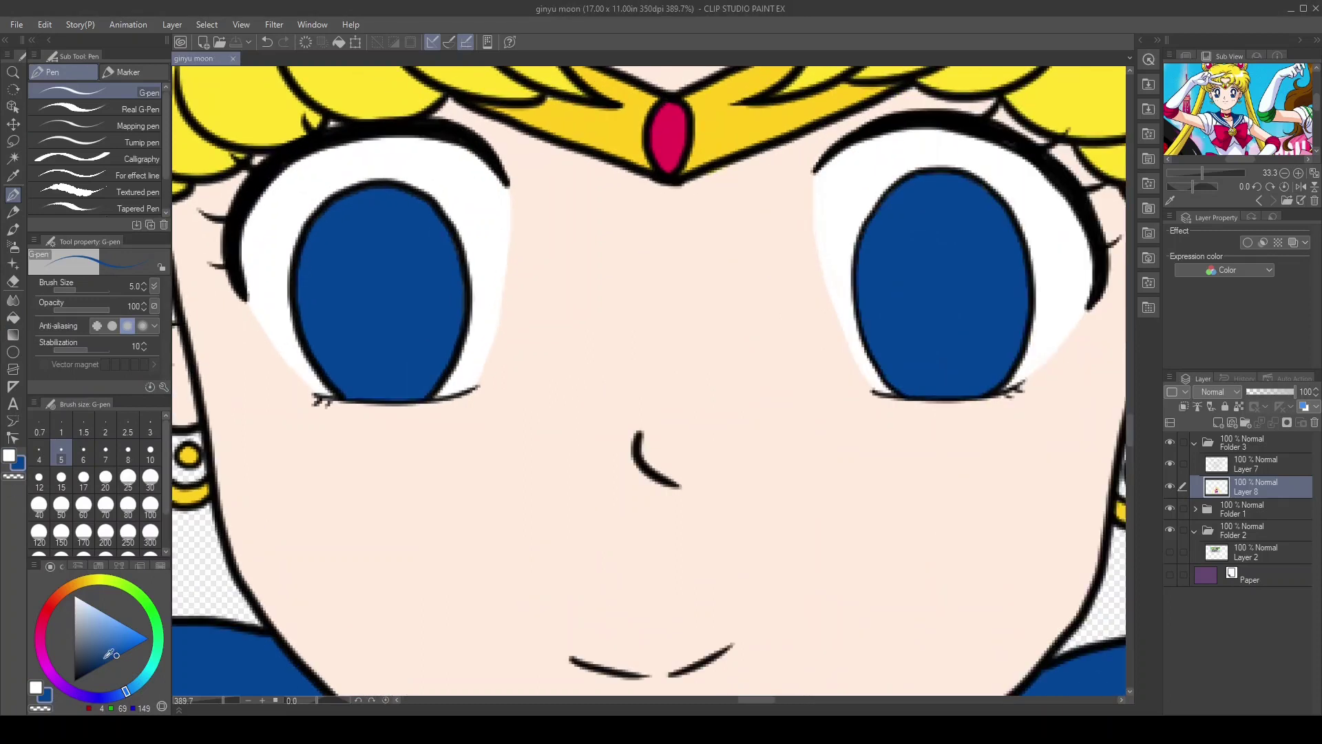
click(150, 453)
drag(377, 228, 375, 344)
mouse_move(947, 222)
mouse_down()
mouse_move(959, 245)
mouse_move(940, 327)
mouse_up()
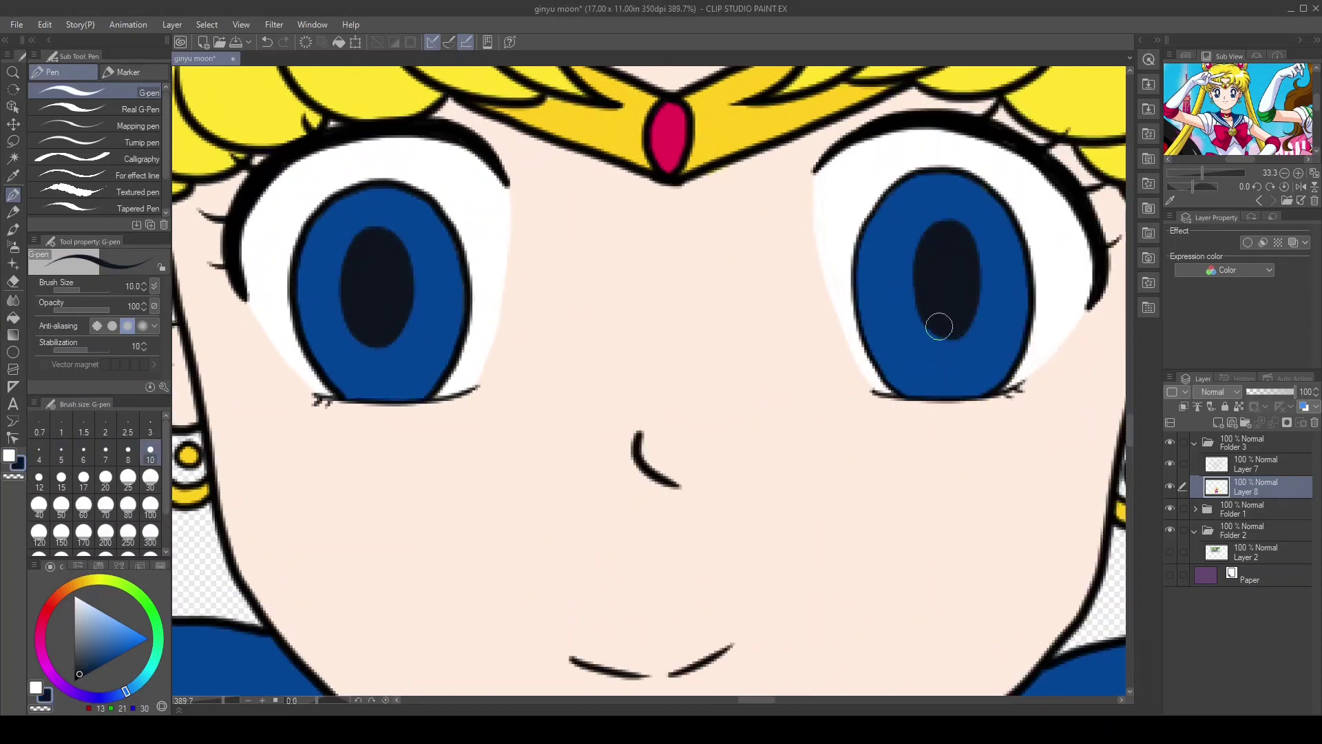
Paint white highlights in the upper and lower parts of both eyes with brush sizes 5 and 8
click(8, 455)
click(61, 454)
mouse_move(372, 196)
mouse_down()
mouse_move(403, 292)
mouse_move(364, 237)
mouse_move(386, 234)
mouse_up()
drag(951, 177, 961, 279)
click(129, 454)
mouse_move(950, 207)
mouse_down()
mouse_move(968, 200)
mouse_move(988, 225)
mouse_up()
click(61, 453)
drag(412, 325, 439, 349)
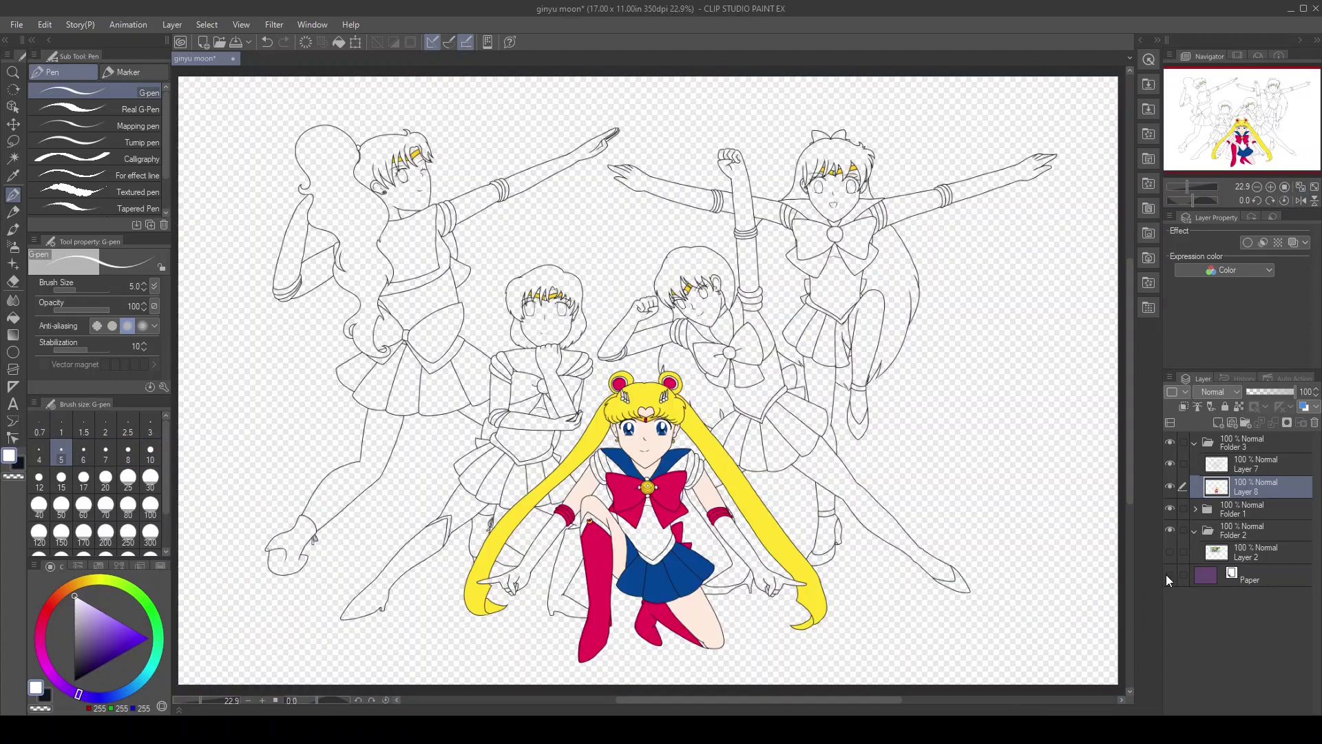
Show the purple paper layer and fill the front figure's sleeves, gloves, bodice and other white areas with off-white (RGB 245, 255, 254)
click(1170, 578)
key(g)
scroll(644, 489, up, 6)
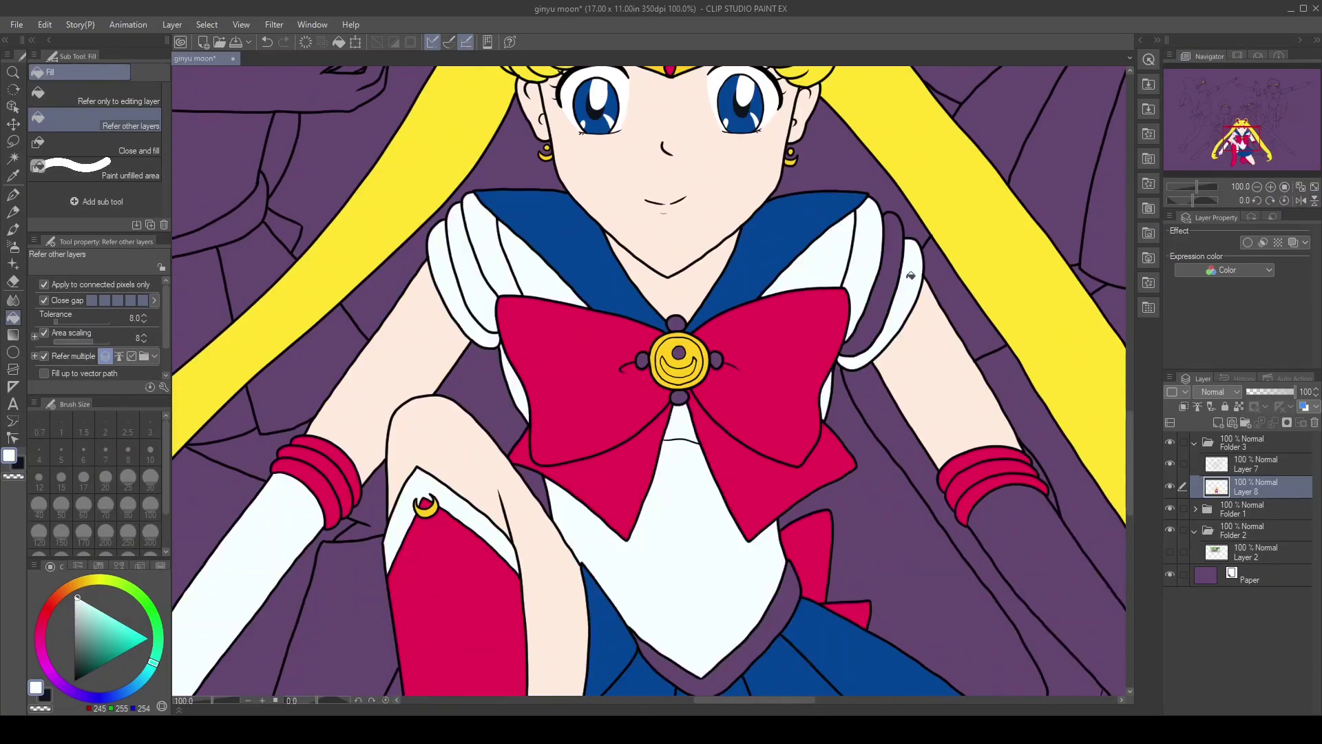
scroll(911, 276, down, 5)
scroll(758, 282, up, 10)
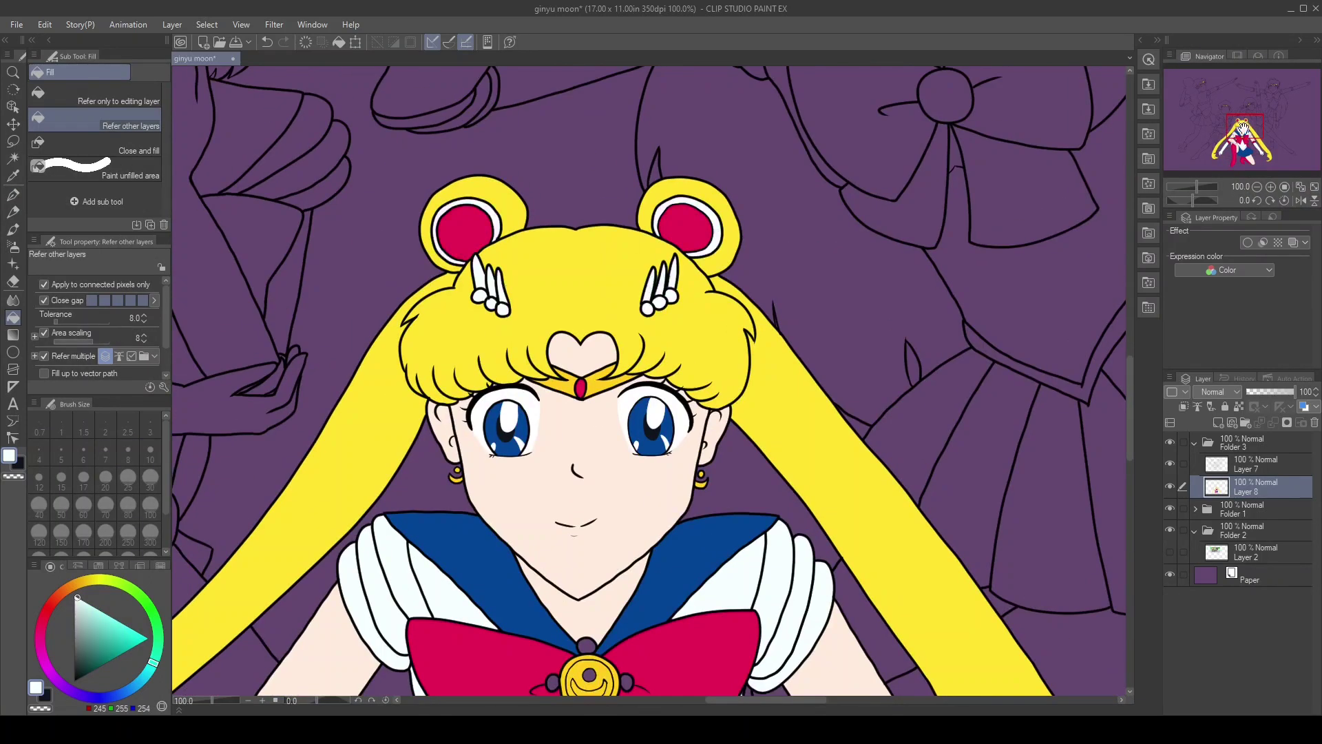
scroll(644, 385, down, 3)
Fill the short-haired figure's gloves, sleeves, bodice and waistband with off-white
click(564, 385)
click(564, 506)
click(734, 562)
click(503, 640)
scroll(601, 237, up, 3)
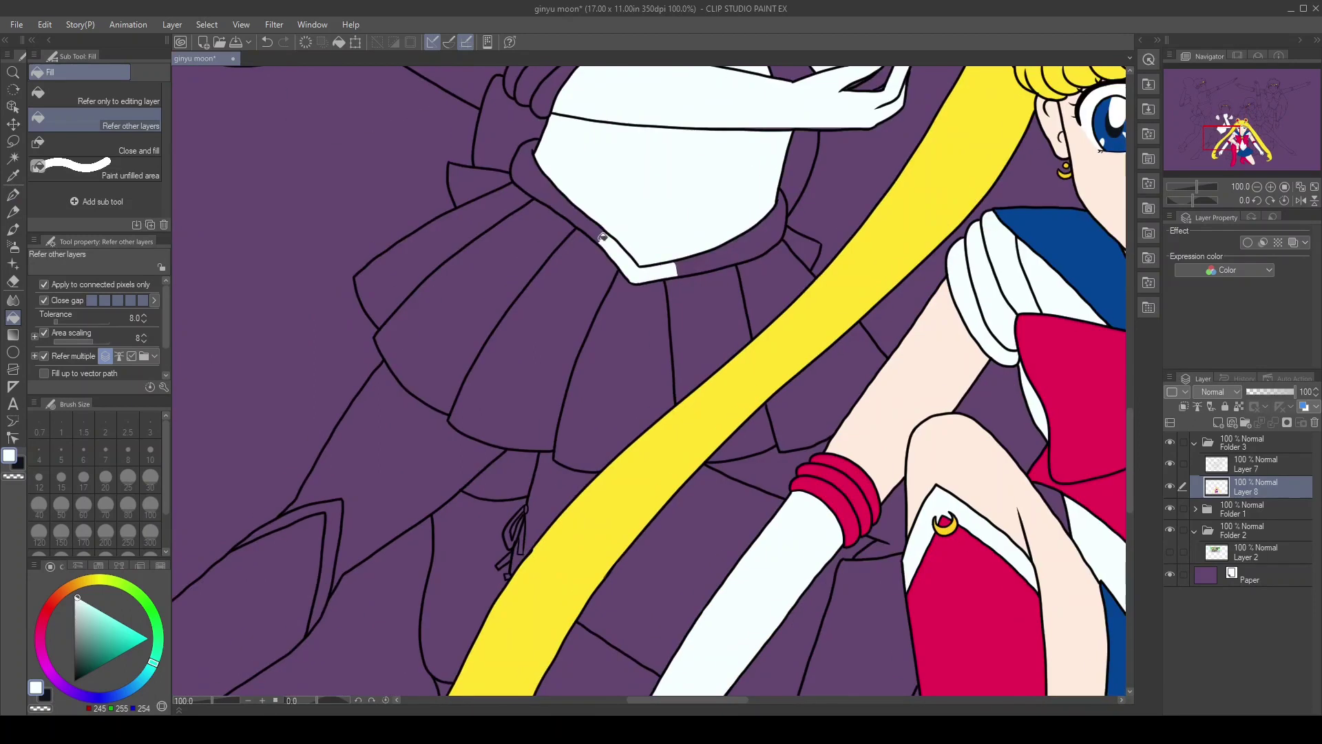
click(601, 237)
scroll(602, 237, down, 5)
scroll(738, 338, up, 2)
scroll(739, 338, down, 2)
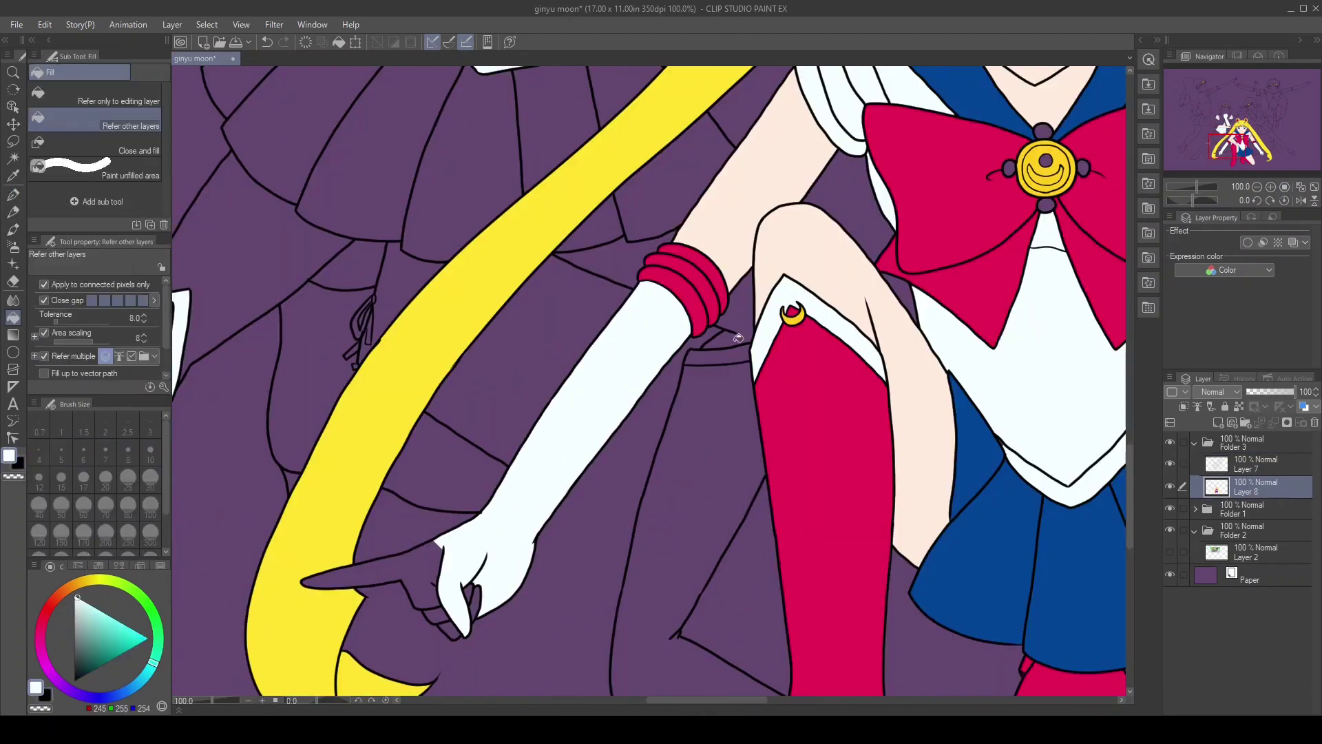
Fill the remaining boot trim near the front figure and the ponytailed figure's bodice with off-white
scroll(738, 338, down, 3)
click(618, 337)
click(604, 368)
click(662, 606)
scroll(721, 268, down, 3)
scroll(721, 267, up, 3)
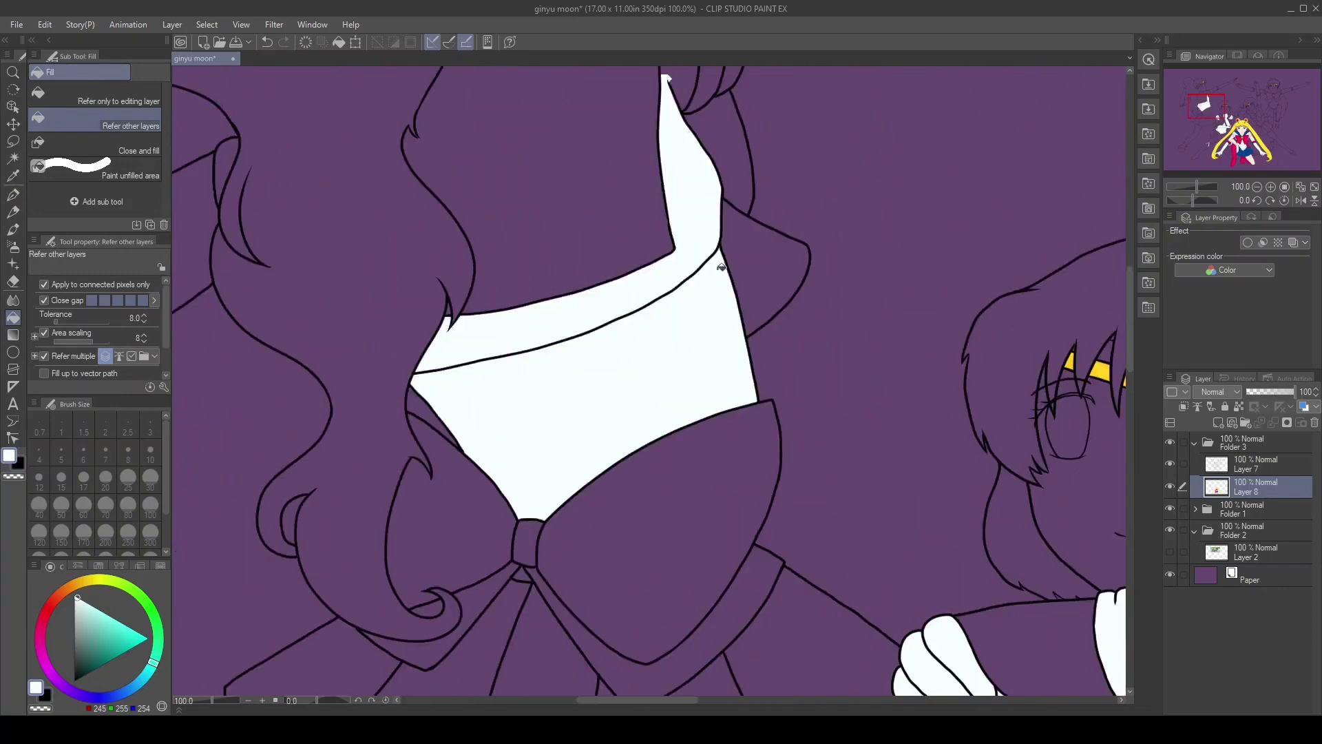
Fill the ponytailed figure's sleeves and gloves and the raised-fist figure's bodice and sleeves with off-white
scroll(721, 268, down, 3)
scroll(717, 314, up, 3)
scroll(703, 375, down, 5)
click(799, 448)
click(551, 537)
click(268, 447)
click(468, 482)
click(352, 358)
Fill the far-right figure's bodice and sleeves and the remaining gloves with off-white
scroll(575, 286, up, 3)
scroll(575, 286, down, 3)
click(602, 448)
scroll(499, 452, up, 3)
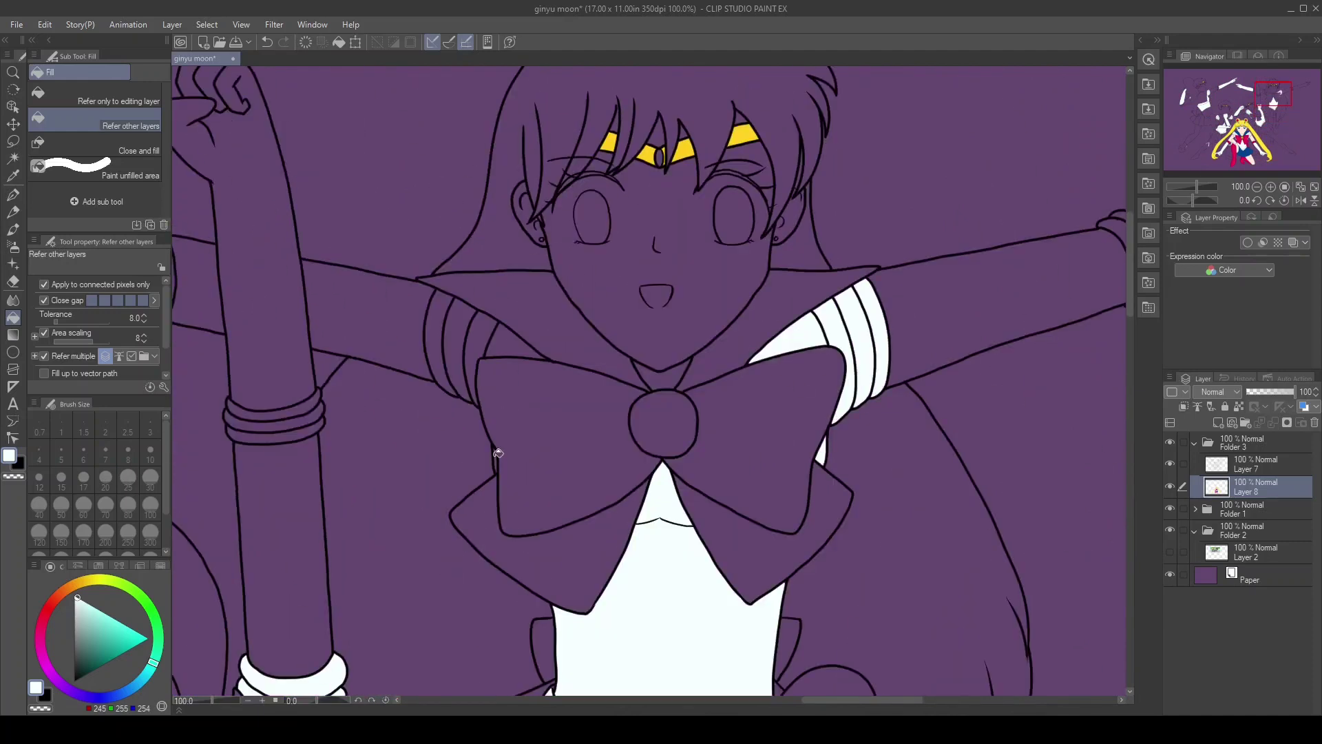
scroll(499, 453, down, 3)
click(384, 202)
scroll(1018, 237, down, 3)
Touch up small gaps in the front figure's white areas with the G-pen at size 5
key(p)
scroll(732, 212, up, 3)
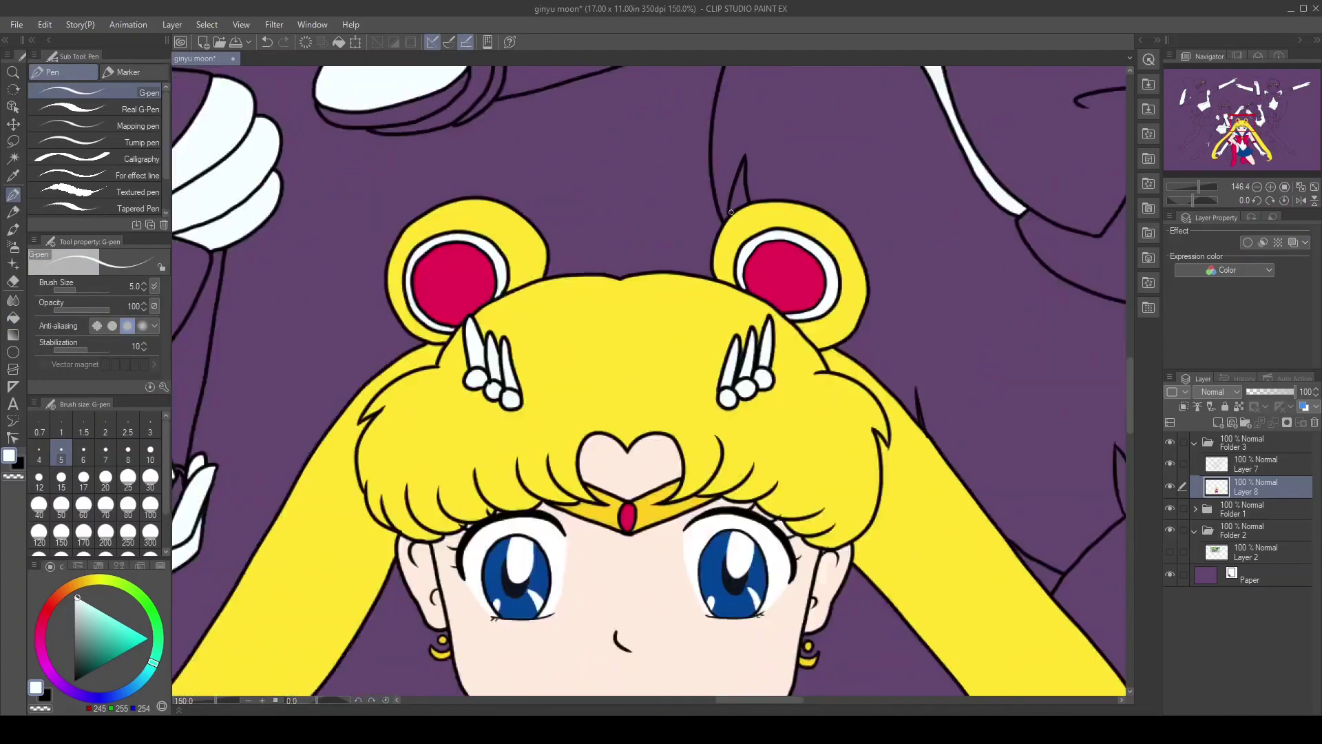
scroll(731, 212, up, 2)
alt+click(743, 460)
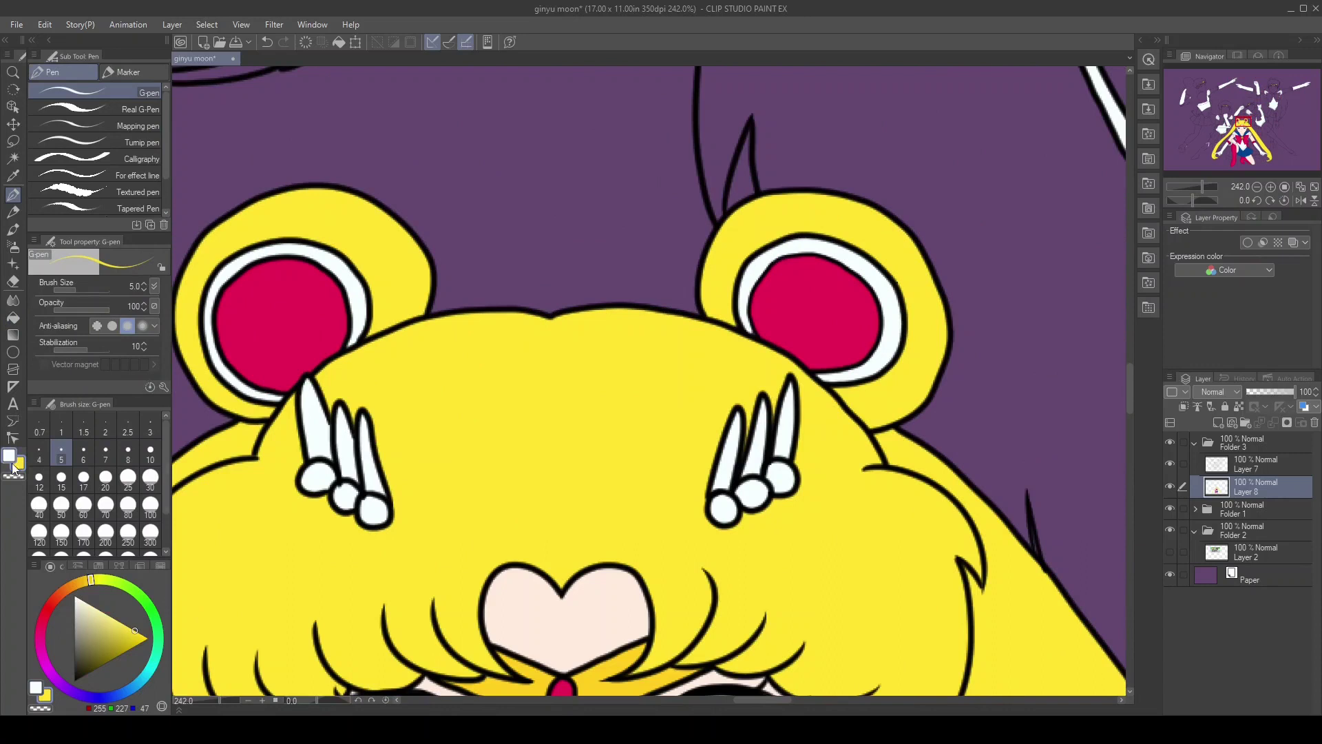
drag(1236, 114, 1214, 156)
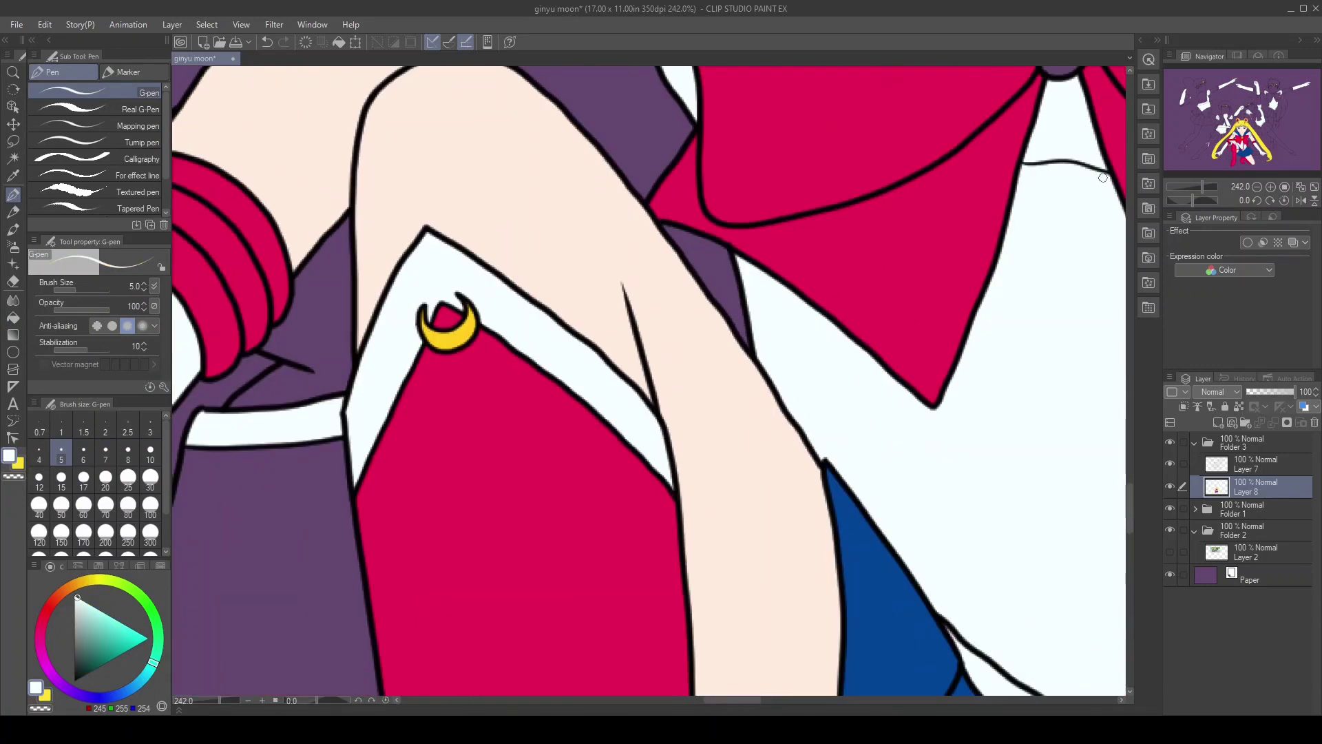
drag(1103, 177, 846, 494)
mouse_move(1245, 124)
mouse_down()
mouse_move(1240, 157)
mouse_move(1209, 146)
mouse_move(1224, 162)
mouse_move(1186, 100)
mouse_move(1194, 93)
mouse_move(1240, 141)
mouse_move(1236, 131)
mouse_up()
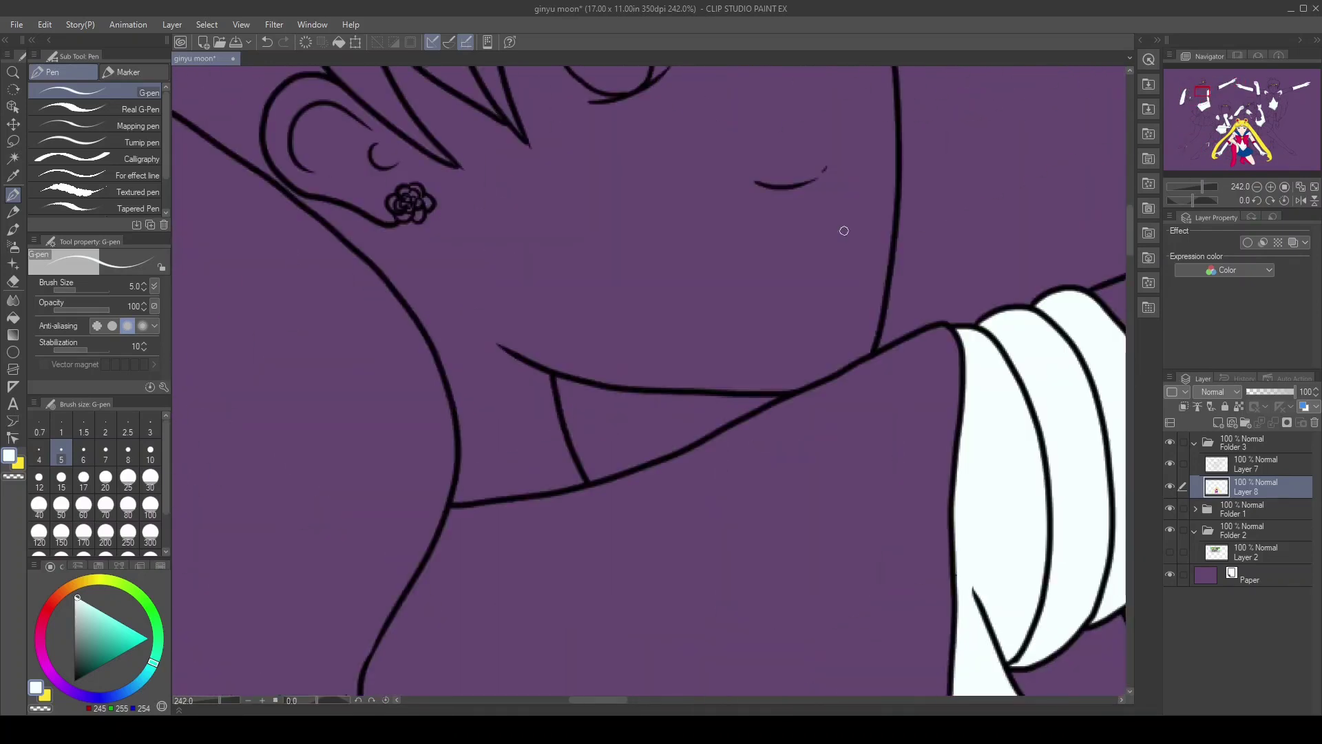
Touch up gaps in the off-white gloves, sleeves and bodices of the ponytailed and raised-fist figures on Layer 8
alt+click(398, 226)
ctrl+shift+click(398, 227)
click(1250, 491)
drag(1202, 91, 1213, 97)
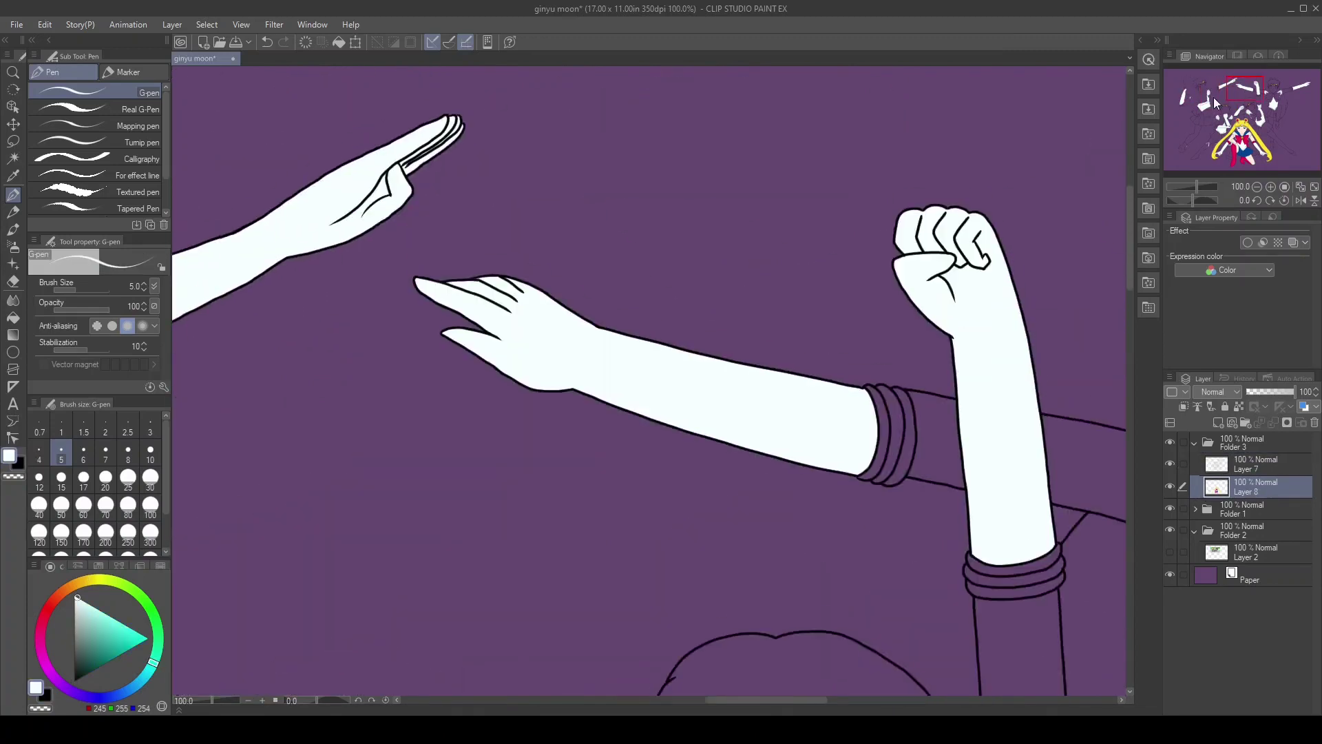
scroll(712, 270, up, 2)
drag(795, 442, 682, 148)
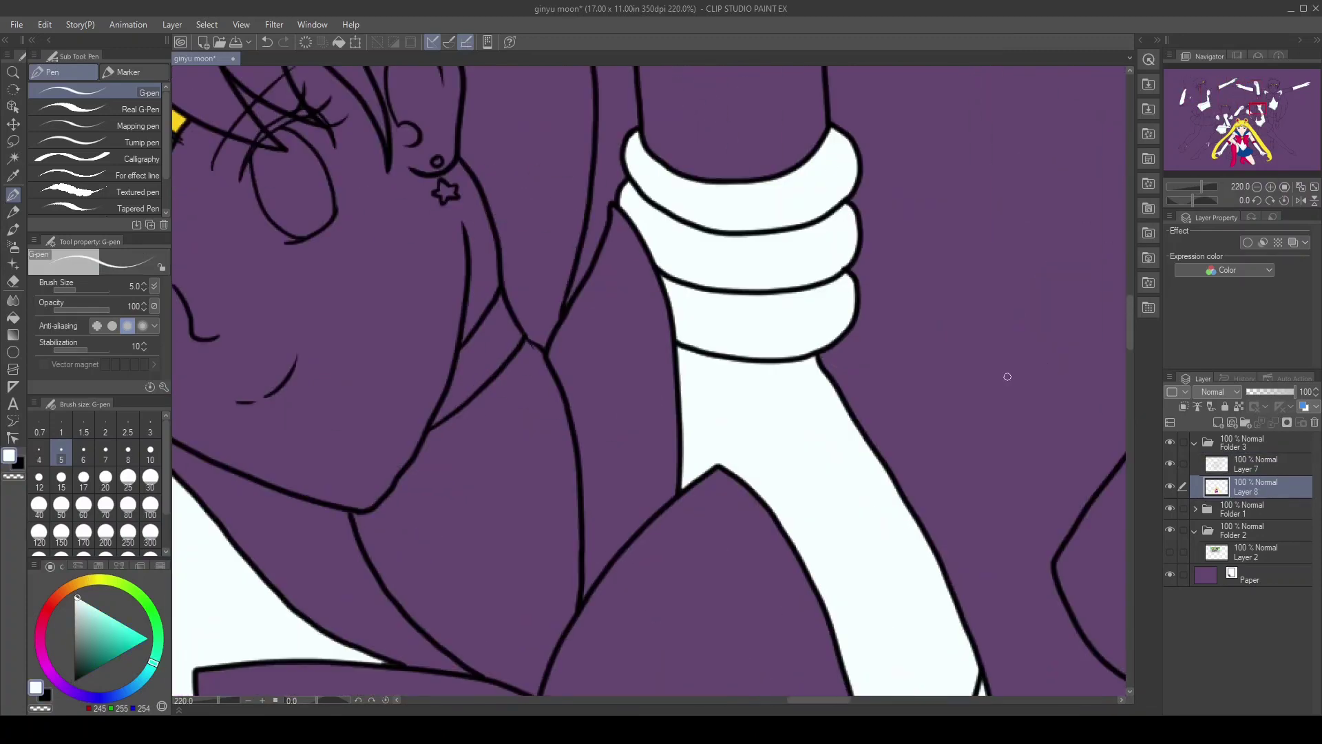
drag(1008, 376, 786, 313)
click(1259, 123)
Touch up the off-white edges of the far-right figure's bodice and waistband
drag(925, 372, 816, 441)
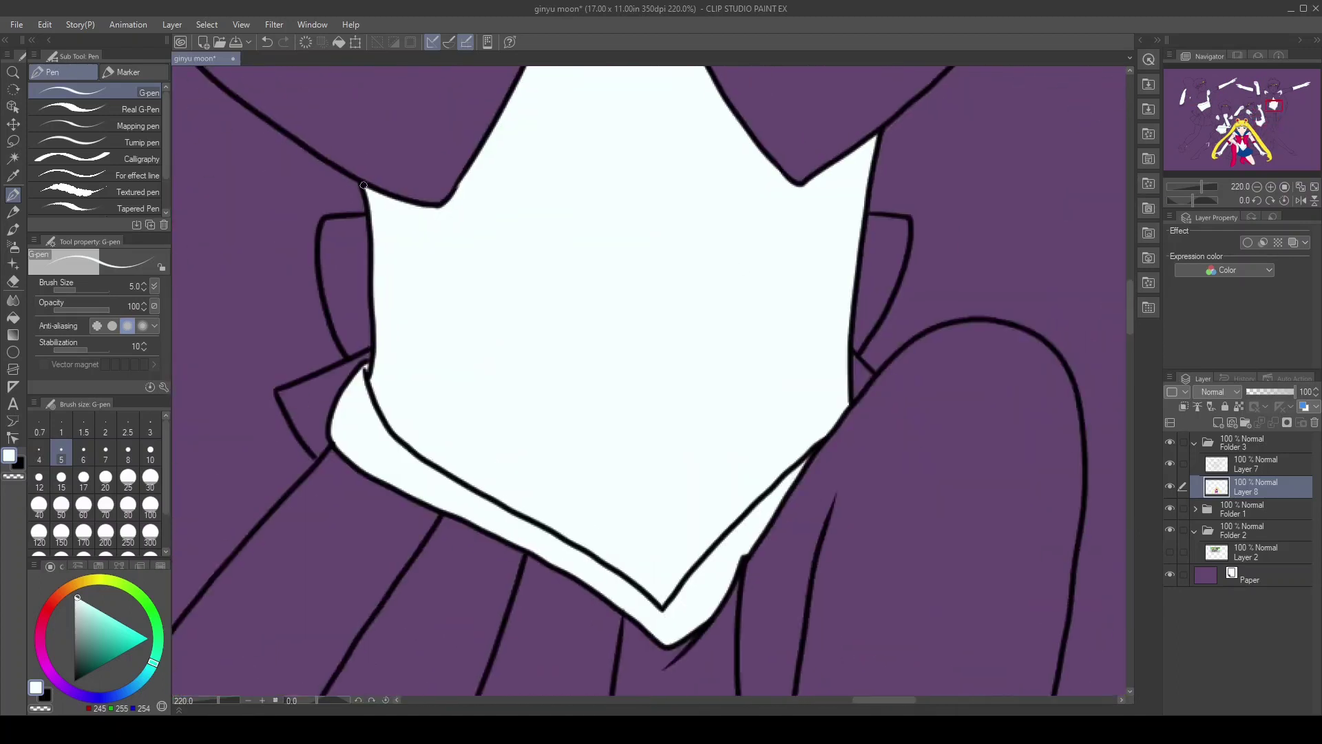
drag(364, 186, 511, 520)
mouse_move(1246, 104)
mouse_down()
mouse_move(1299, 86)
mouse_move(1264, 92)
mouse_up()
key(ctrl+0)
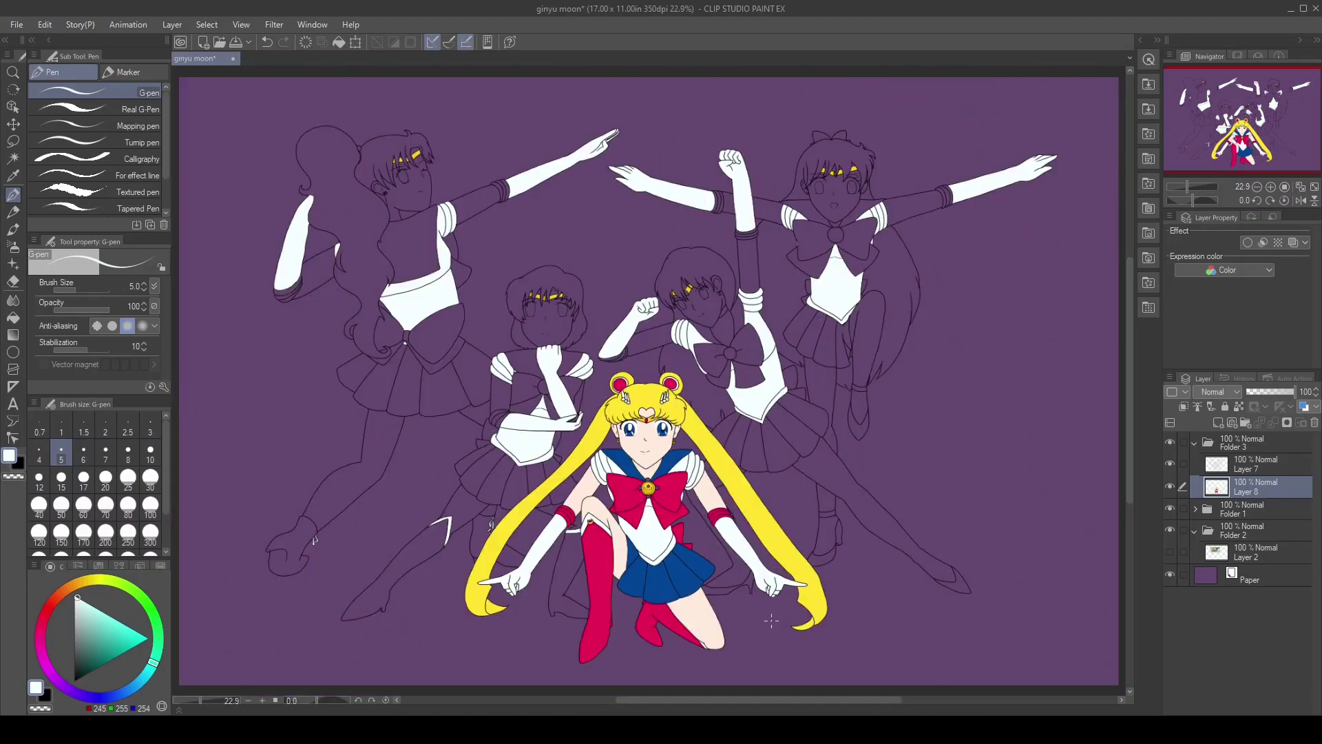
Lasso both eyes of the short-haired figure on Layer 7 and move them slightly lower on the face
scroll(523, 306, up, 5)
key(m)
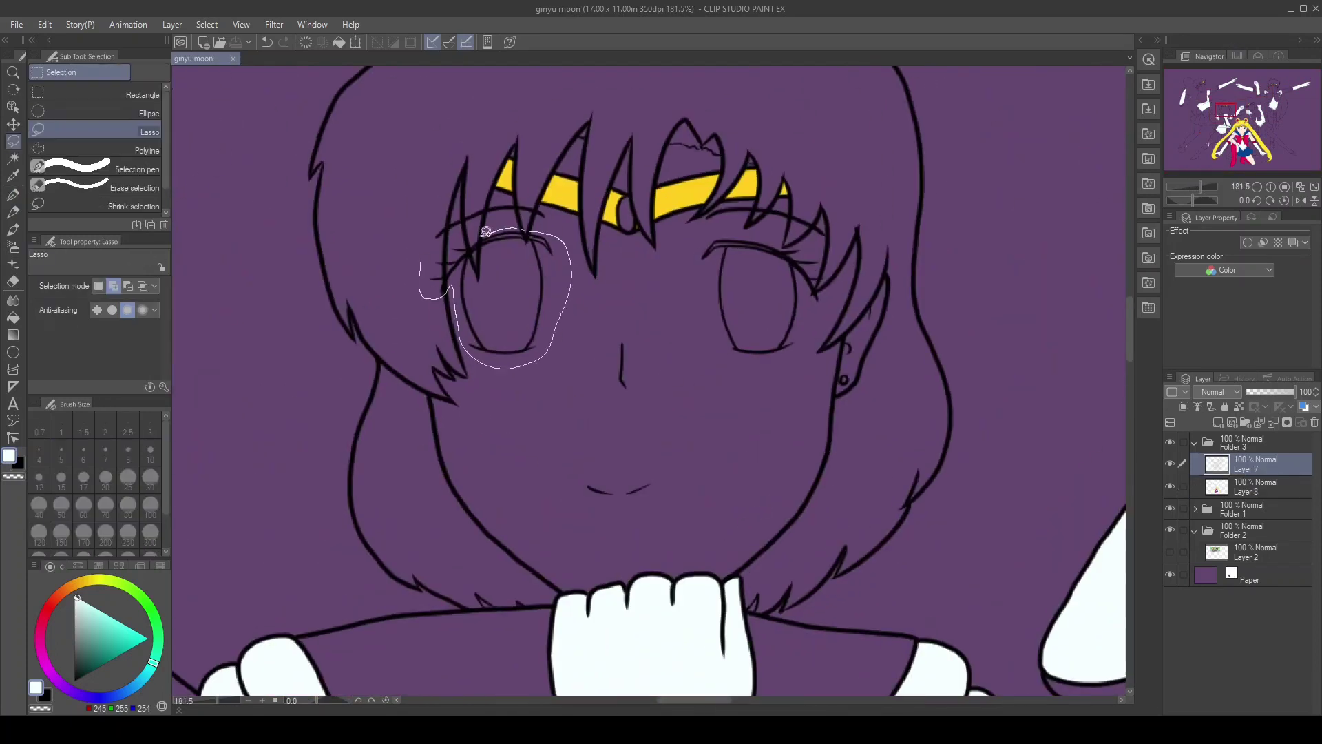
drag(486, 232, 486, 232)
drag(702, 241, 801, 350)
drag(784, 243, 709, 241)
key(ctrl+t)
drag(620, 324, 623, 349)
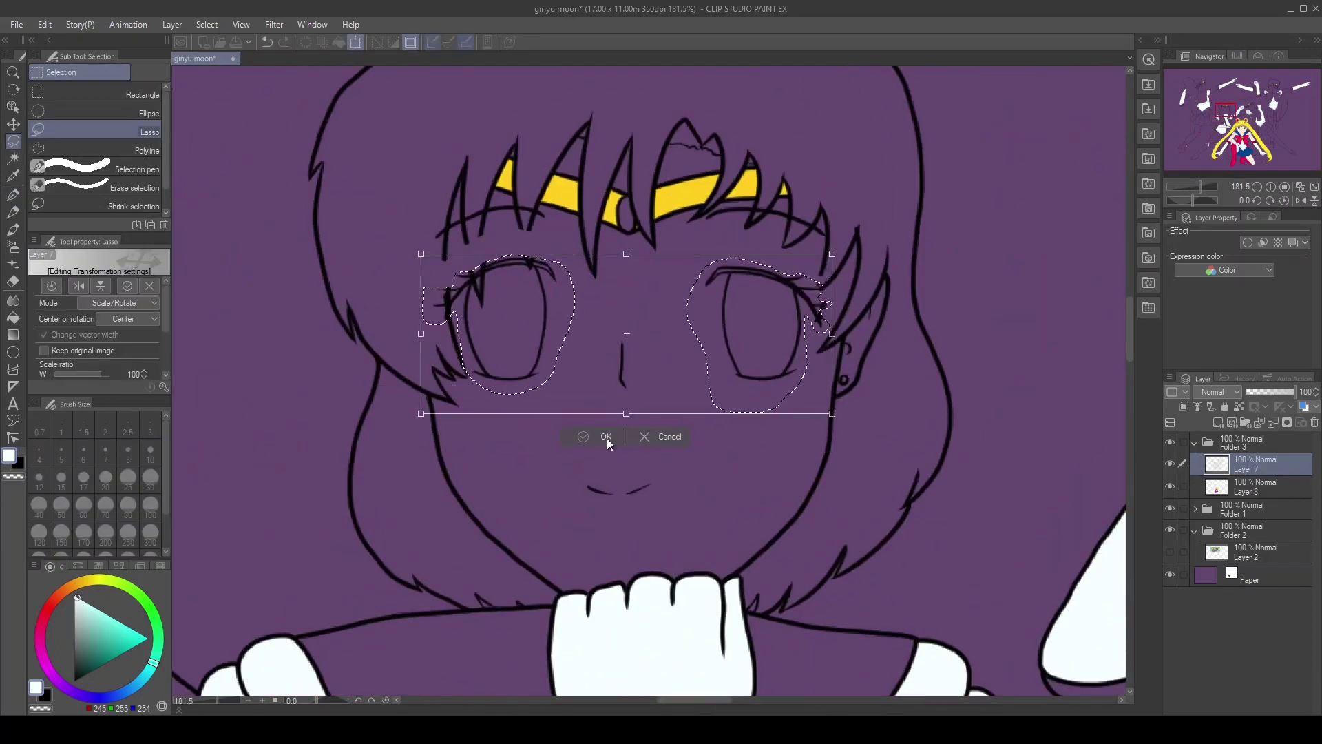
Deselect, clean up the short-haired figure's eyelashes with the Rough eraser at size 4, and fill in her upper lids in black
key(e)
key(ctrl+d)
scroll(549, 265, up, 2)
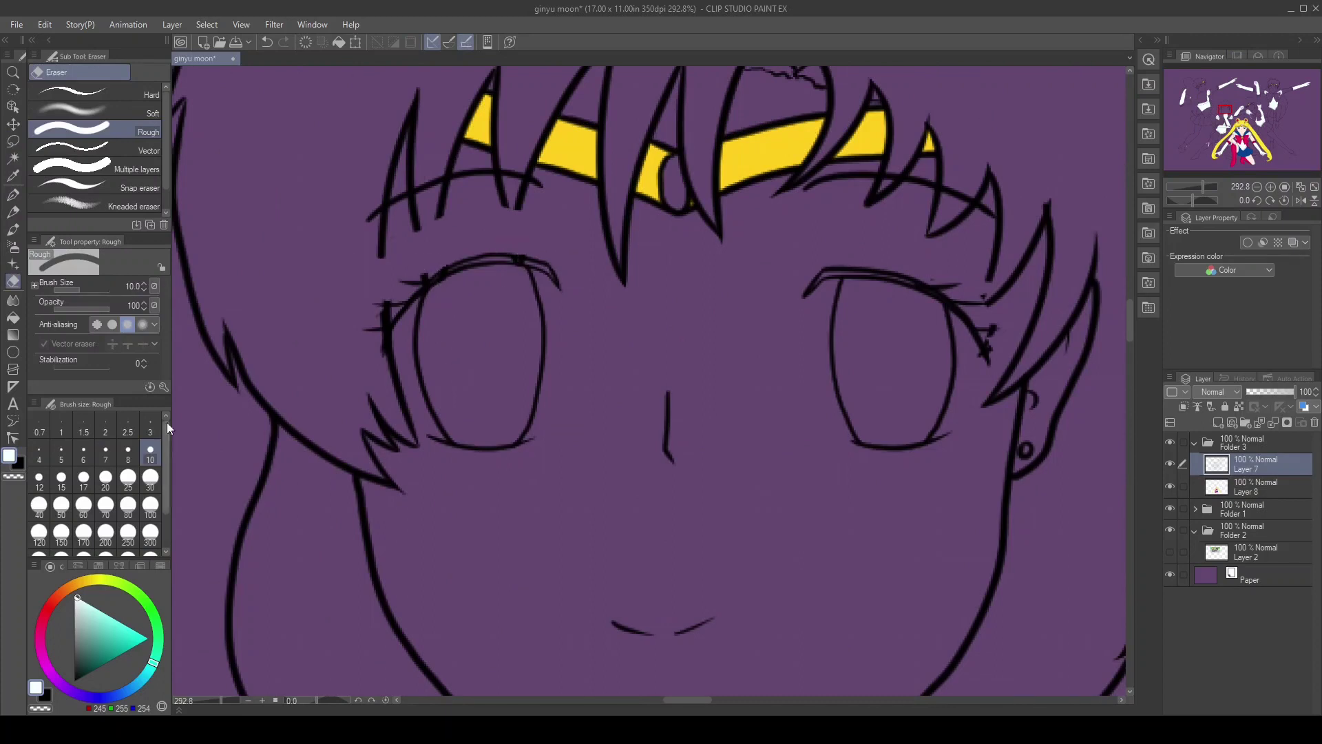
click(39, 452)
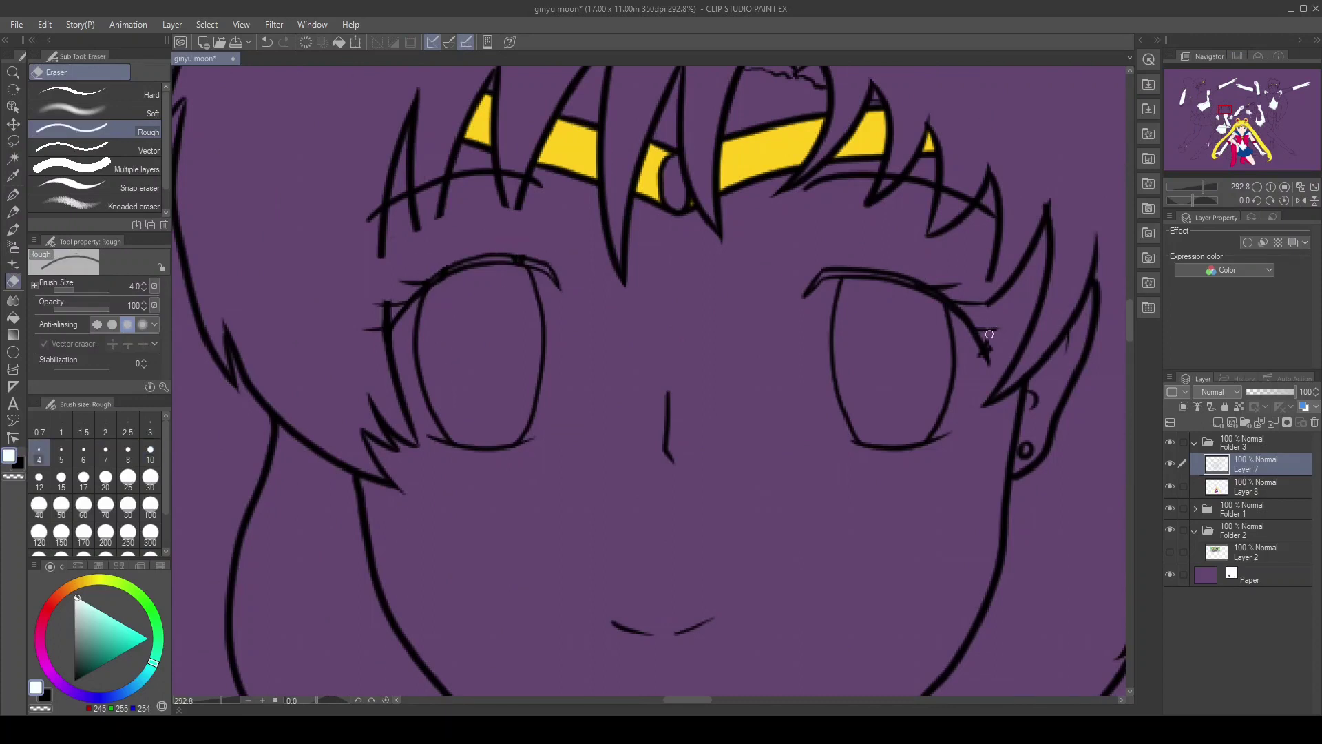
click(21, 464)
key(p)
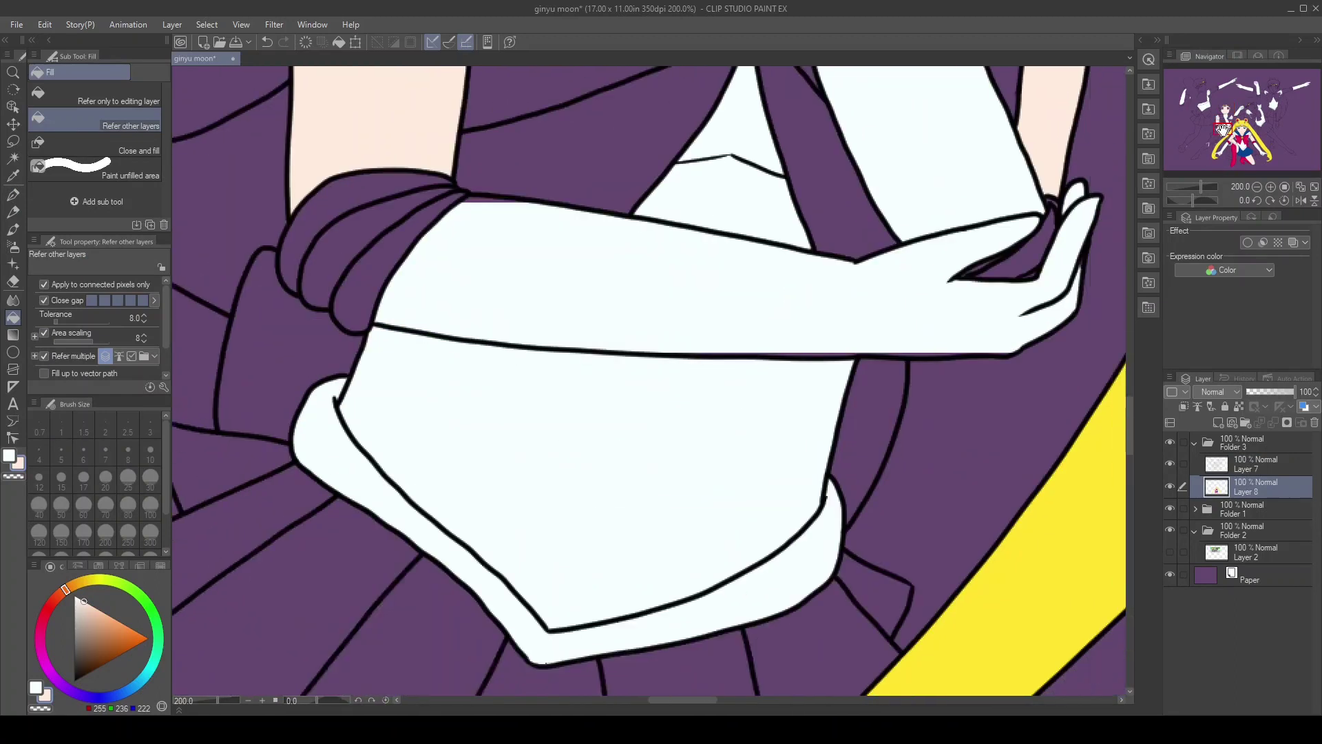
Touch up gaps in the short-haired figure's off-white gloves and skin-coloured arms with the G-pen at size 5
key(p)
drag(753, 352, 1006, 351)
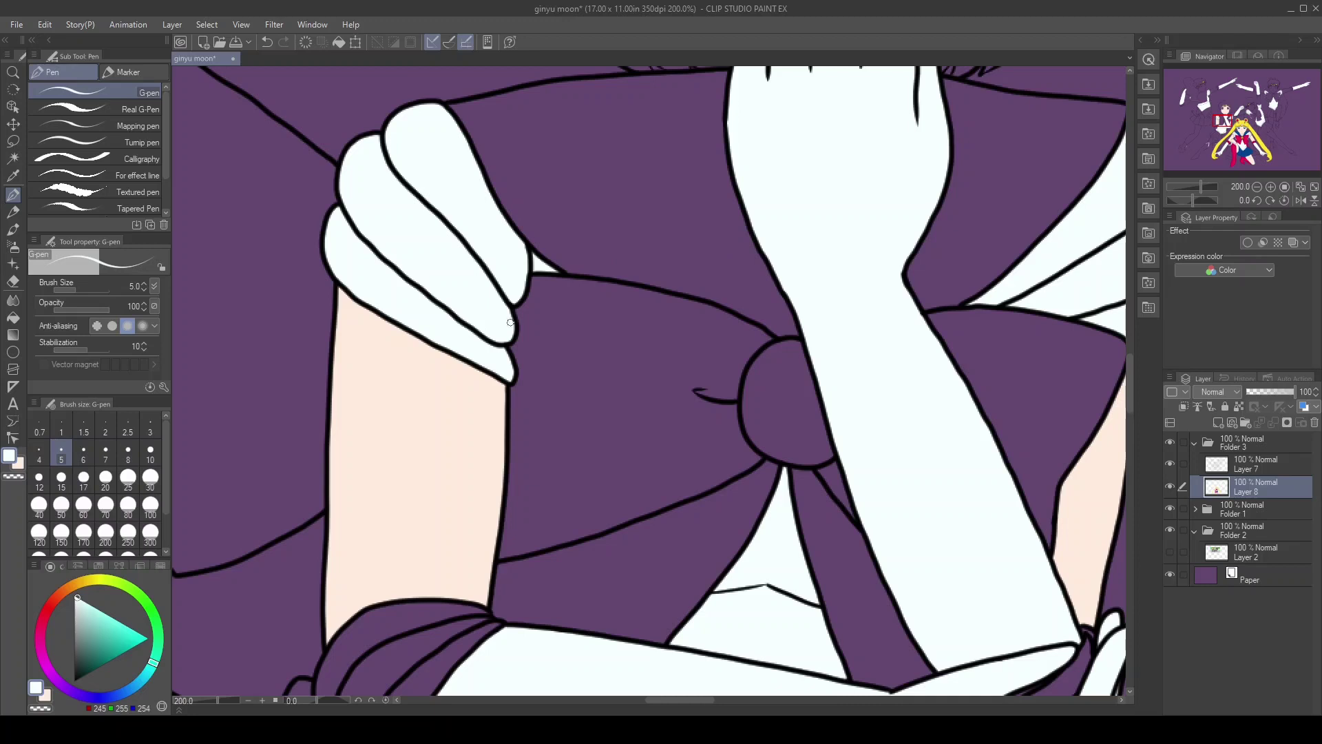
alt+click(327, 638)
alt+click(364, 509)
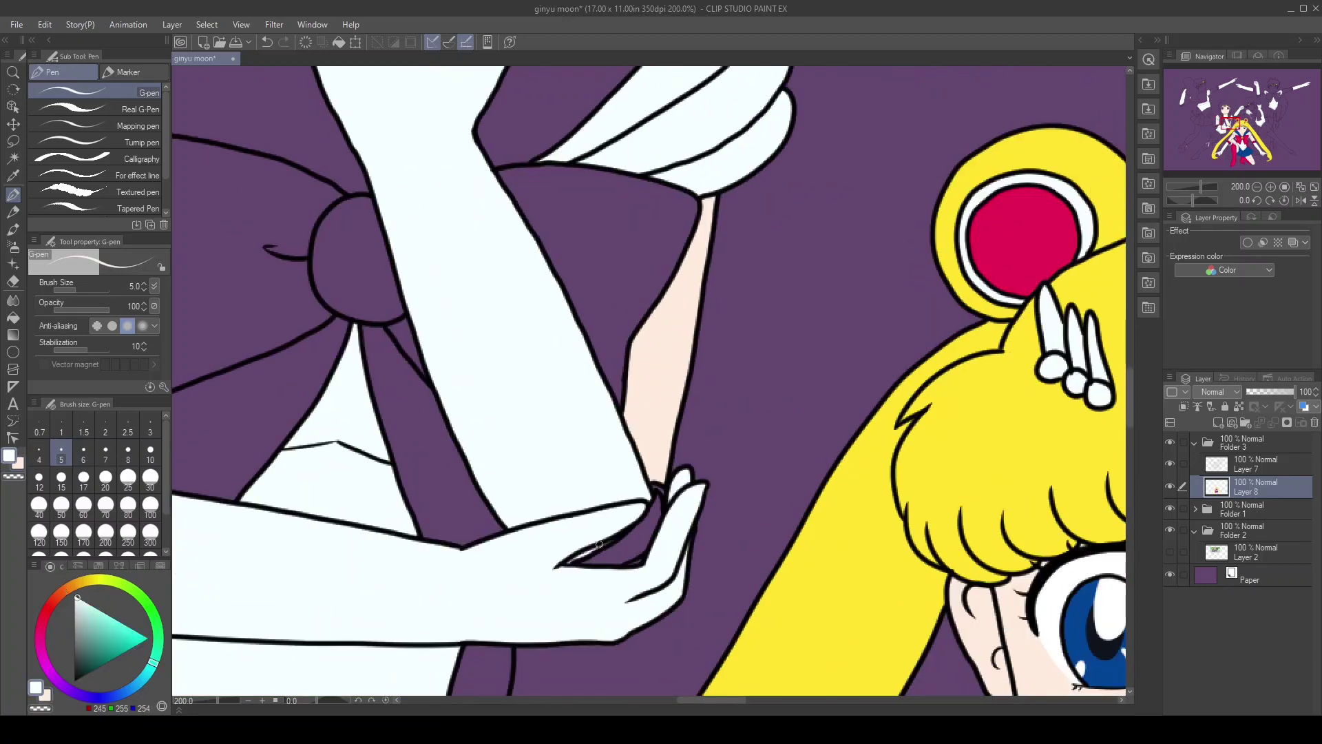
alt+click(658, 386)
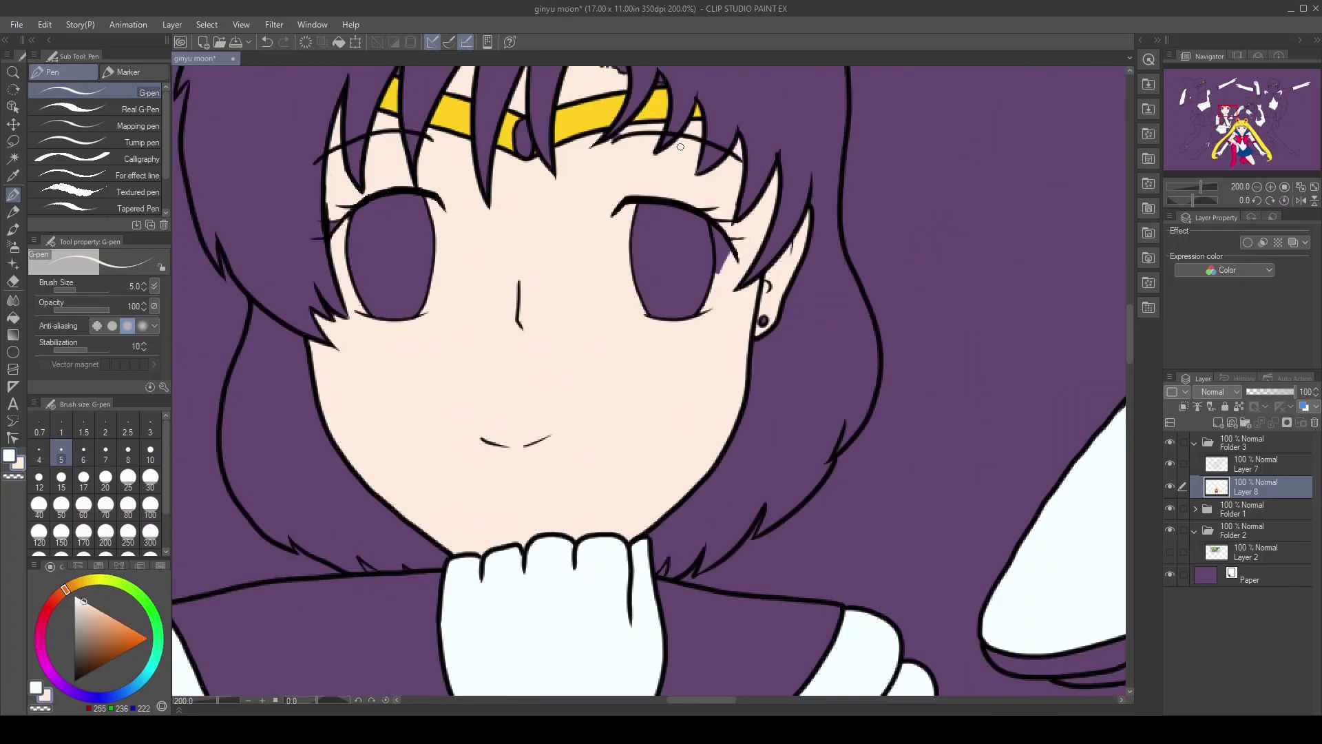
Touch up the skin around the short-haired figure's fringe and paint the whites of both eyes
scroll(328, 190, up, 3)
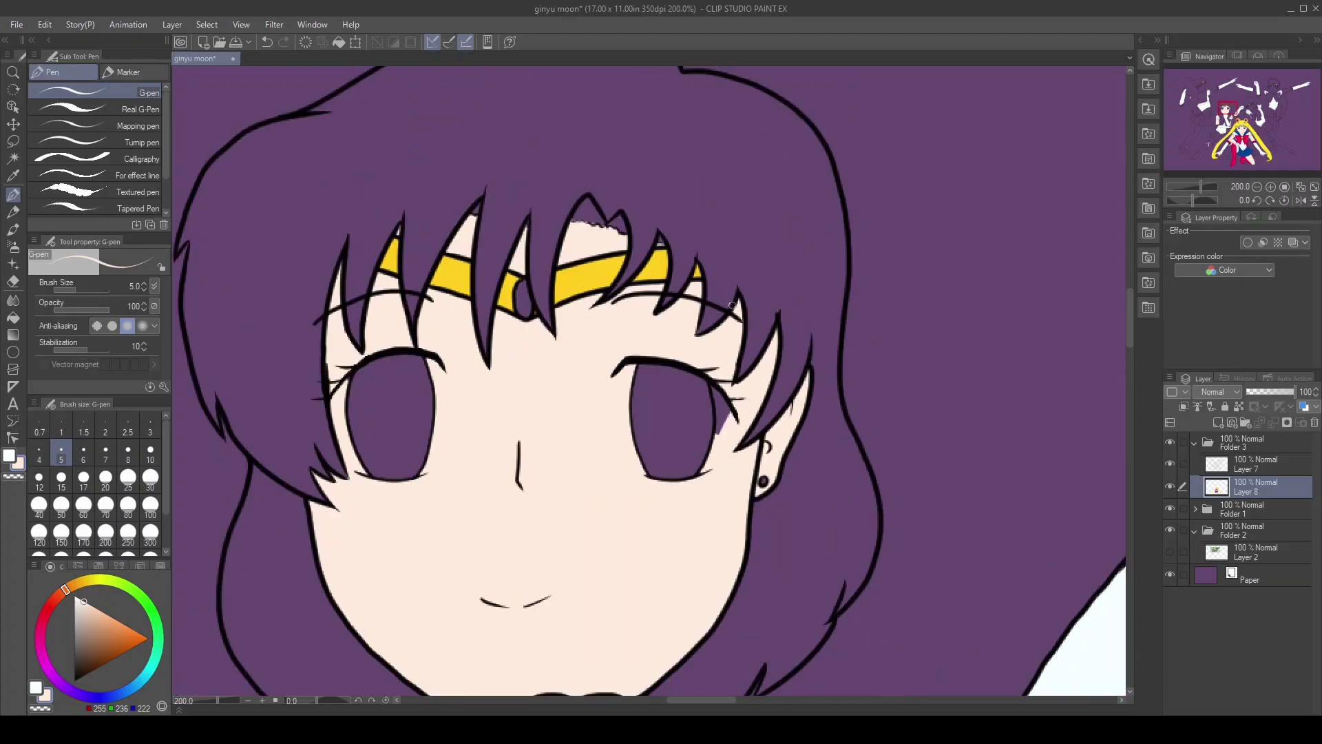
scroll(444, 389, up, 3)
mouse_move(448, 359)
mouse_down()
mouse_move(413, 538)
mouse_move(424, 337)
mouse_up()
drag(276, 368, 273, 490)
drag(747, 366, 785, 534)
drag(757, 482, 754, 365)
mouse_move(906, 541)
mouse_down()
mouse_move(947, 469)
mouse_move(916, 384)
mouse_up()
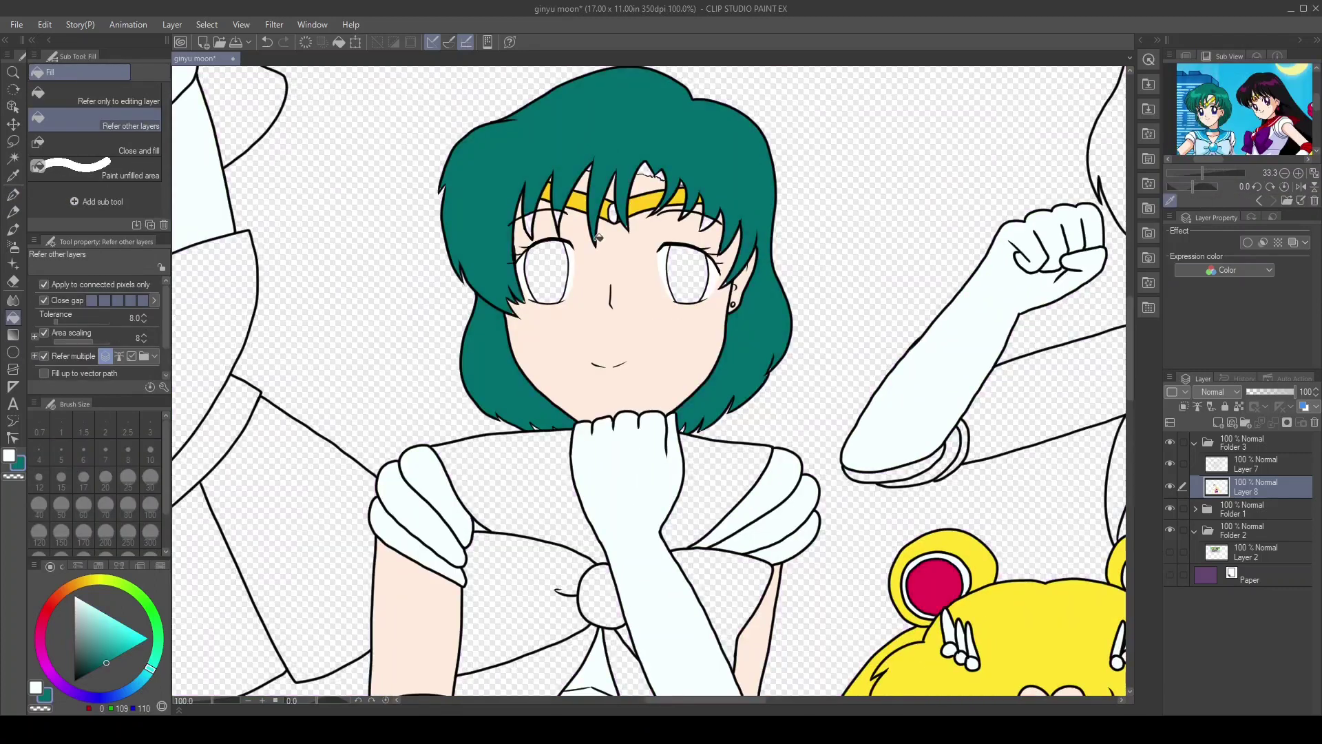
Touch up gaps along the outline and fringe of the short-haired figure's hair in teal (RGB 0, 109, 110)
scroll(598, 238, up, 5)
key(p)
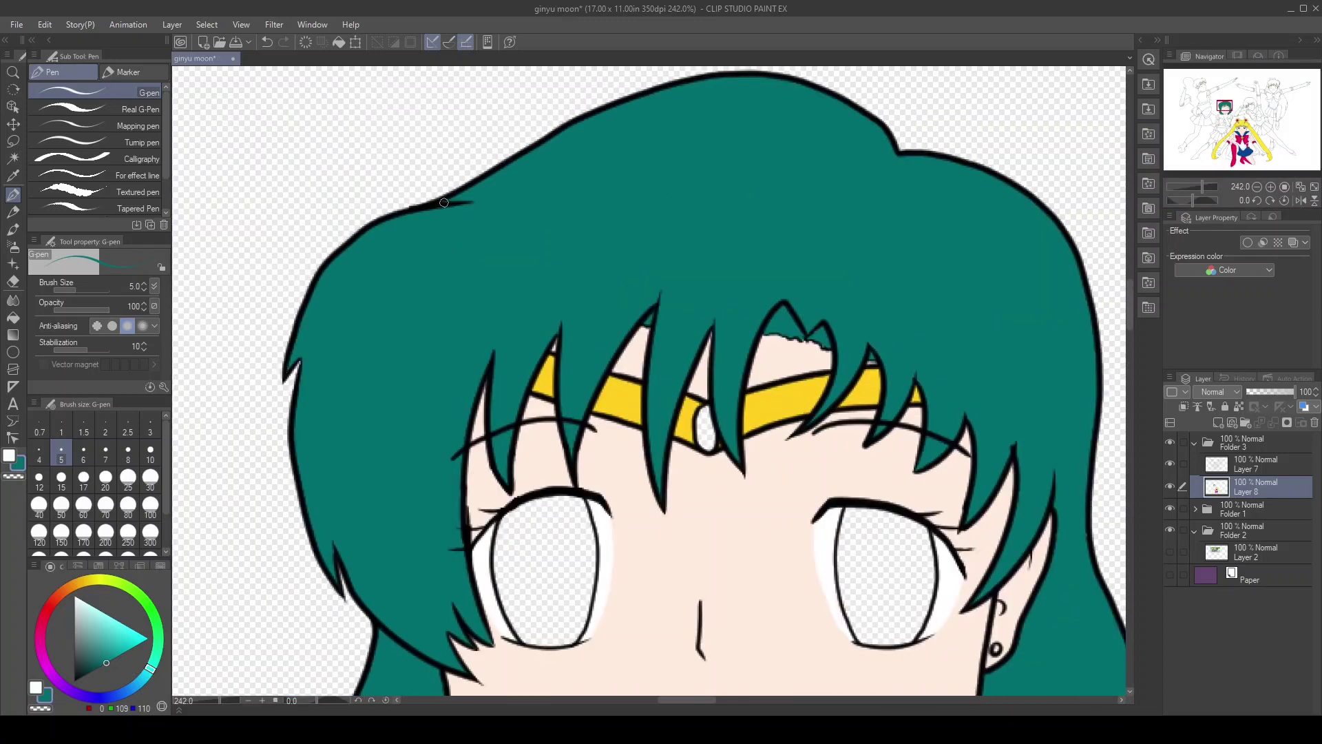
scroll(337, 447, up, 4)
Sample bright blue (RGB 17, 161, 231) from the reference image and paint the short-haired figure's tiara gem
click(1286, 186)
click(1237, 56)
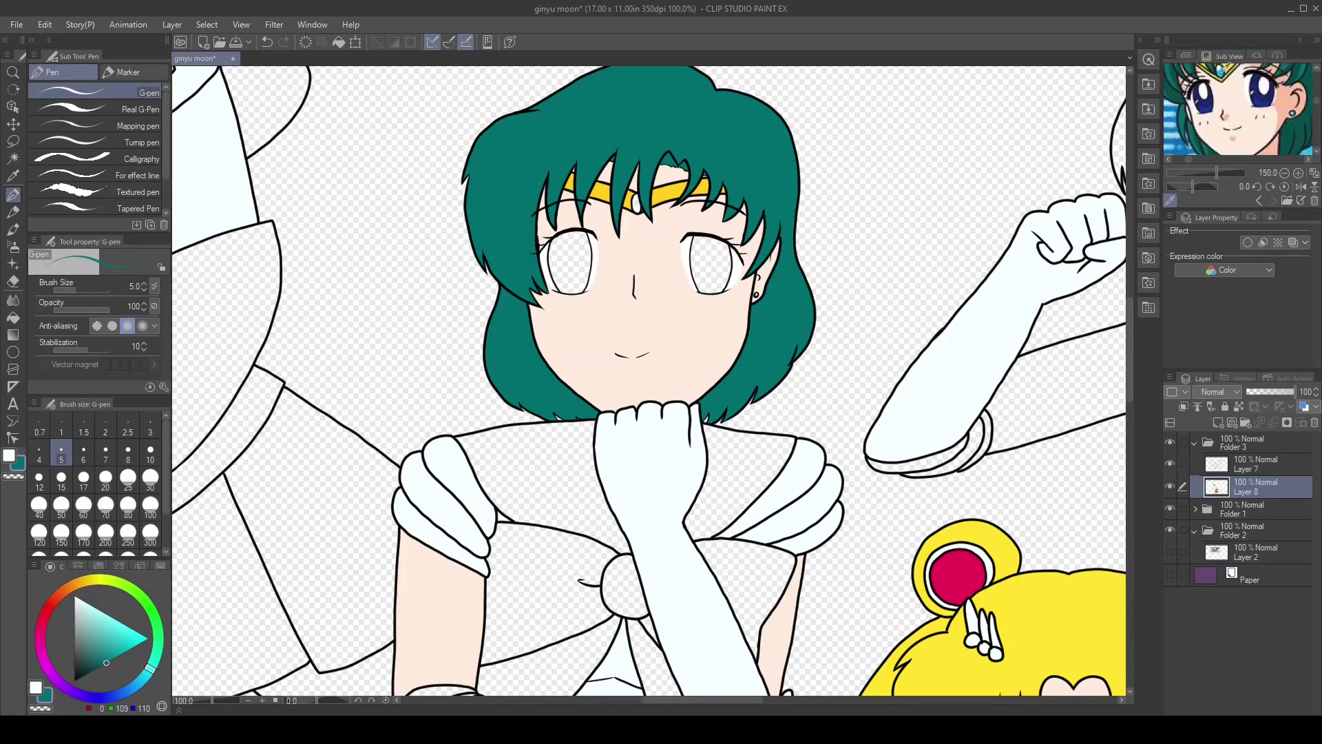
click(1214, 110)
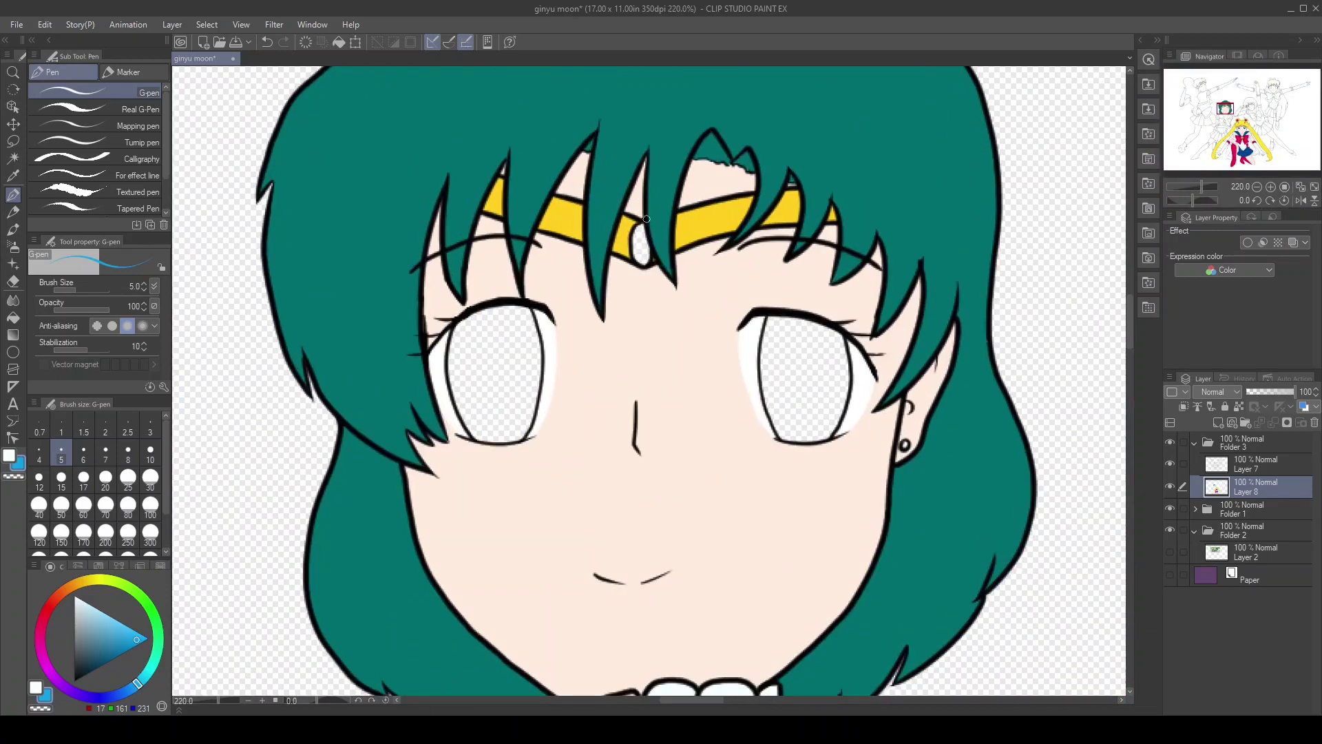
drag(645, 249, 650, 265)
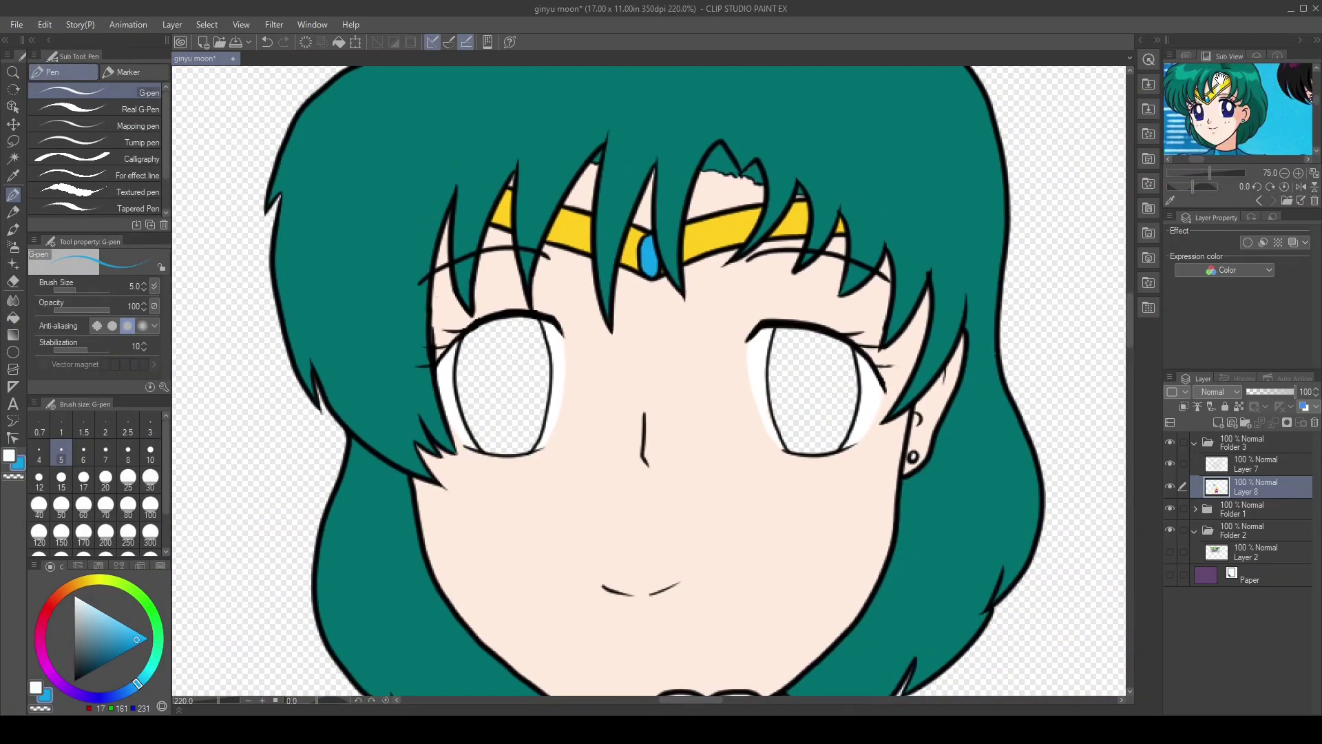
Colour the short-haired figure's irises navy (RGB 32, 32, 96) and paint dark oval pupils (RGB 11, 11, 28) with brush size 10
click(1221, 79)
click(1187, 58)
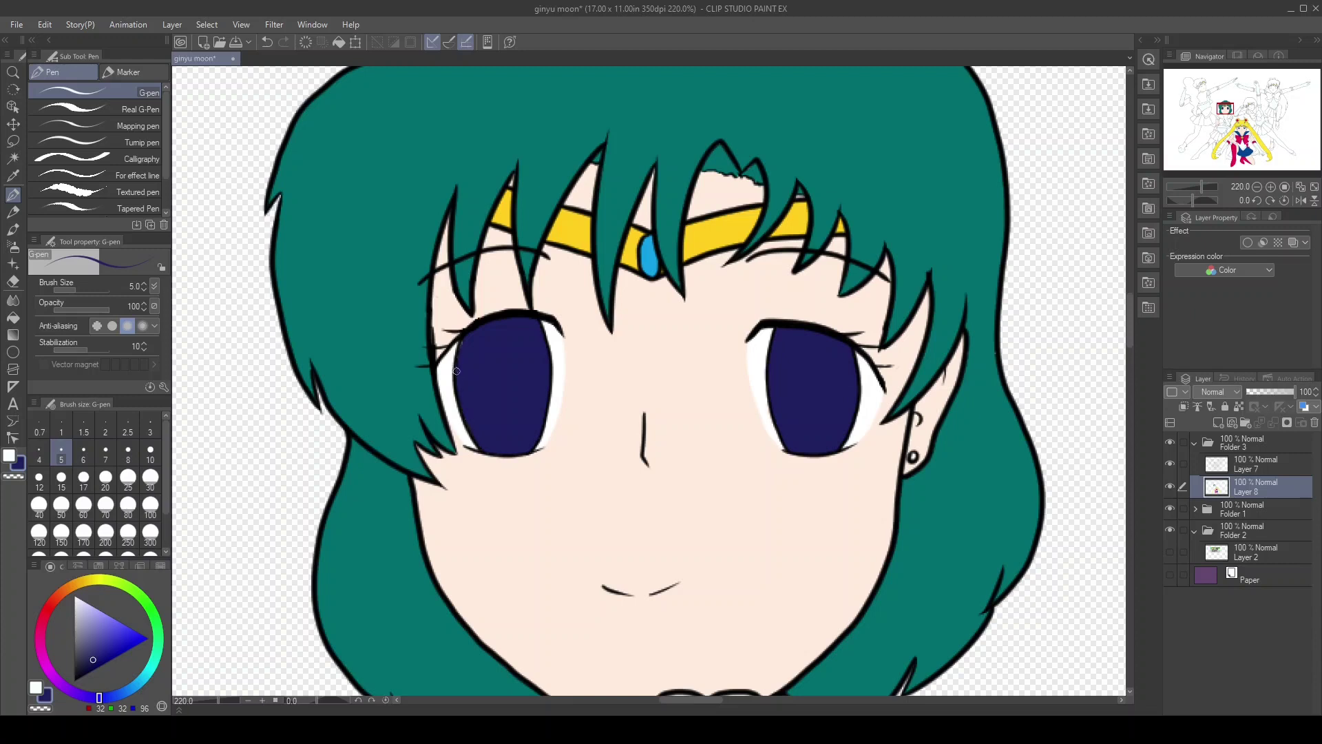
click(150, 455)
drag(501, 347, 509, 410)
mouse_move(816, 350)
mouse_down()
mouse_move(803, 369)
mouse_move(818, 420)
mouse_up()
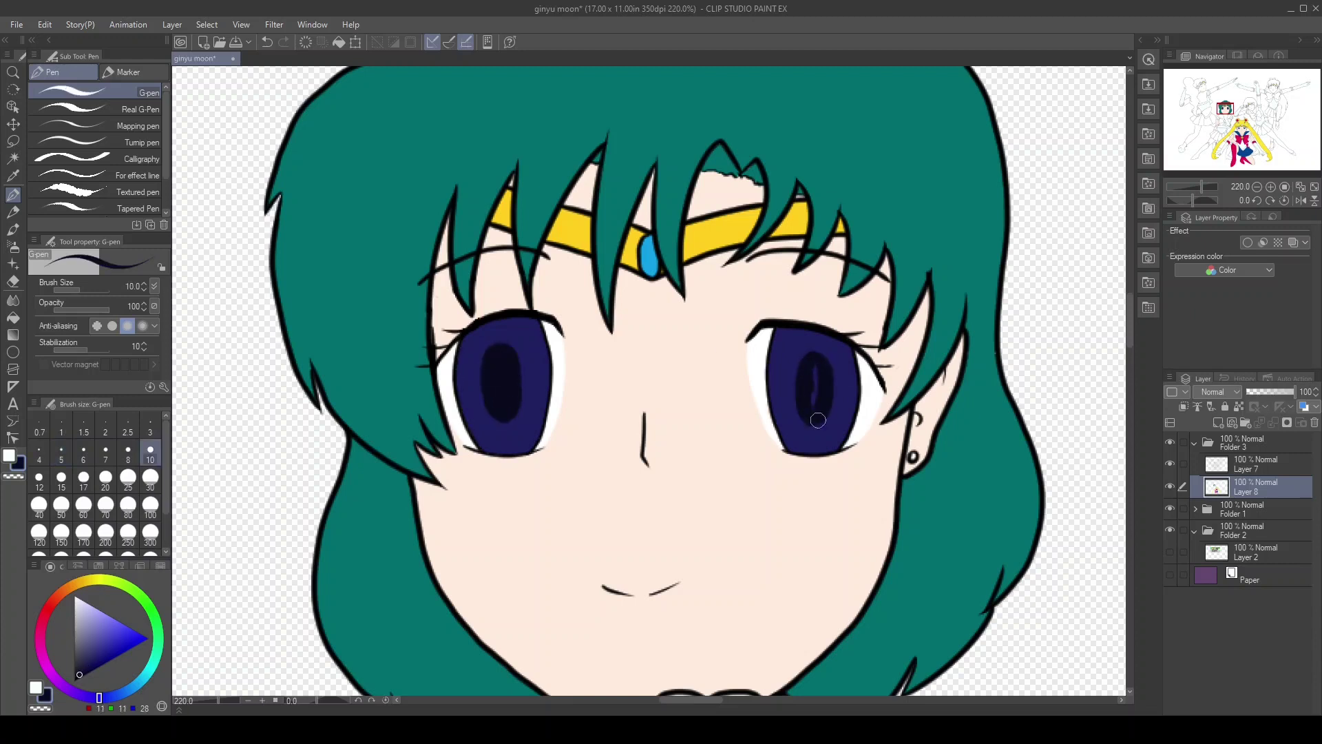
Paint white highlights in the short-haired figure's eyes with brush size 10 for the upper ovals and size 5 for the lower strokes
drag(88, 601, 74, 597)
drag(506, 327, 515, 386)
drag(819, 338, 823, 390)
click(61, 455)
drag(539, 432, 524, 414)
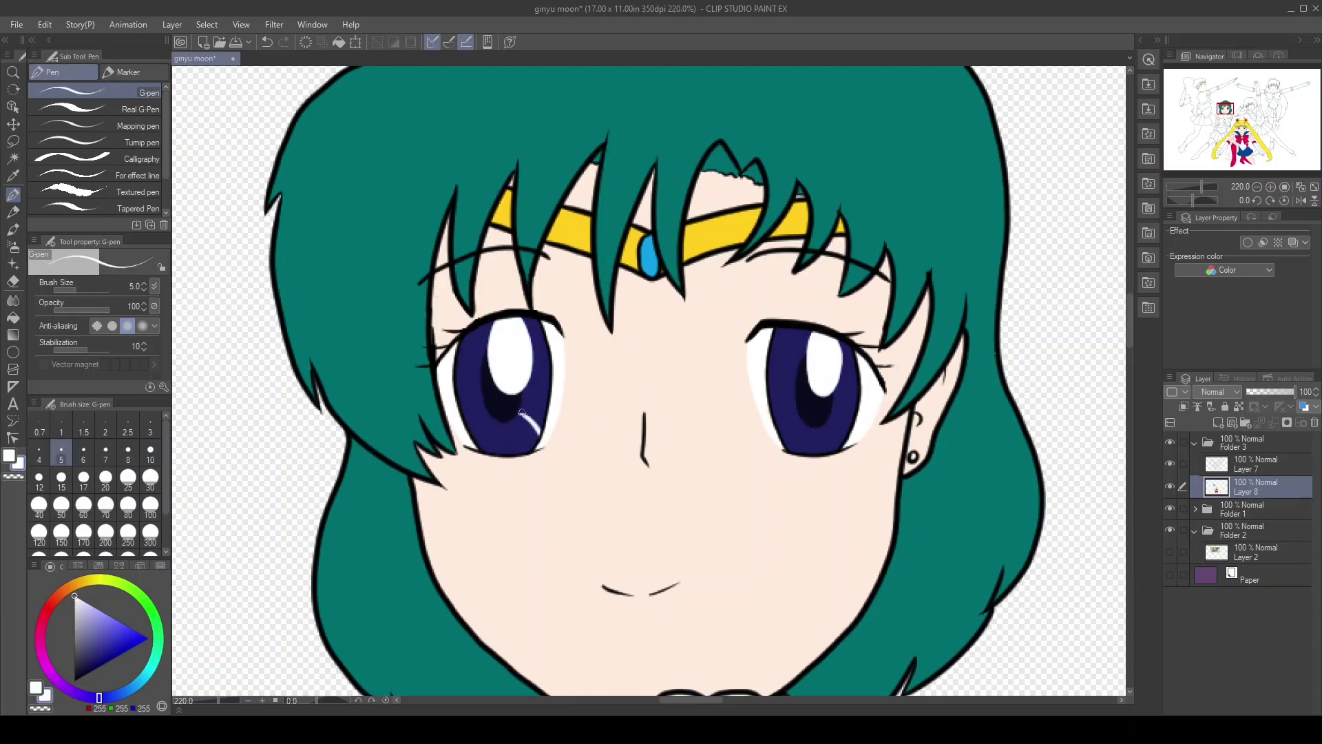
Fill the short-haired figure's chest bow and back bow with light blue (RGB 200, 233, 250) sampled from the reference, showing the paper layer
click(1237, 56)
click(1181, 135)
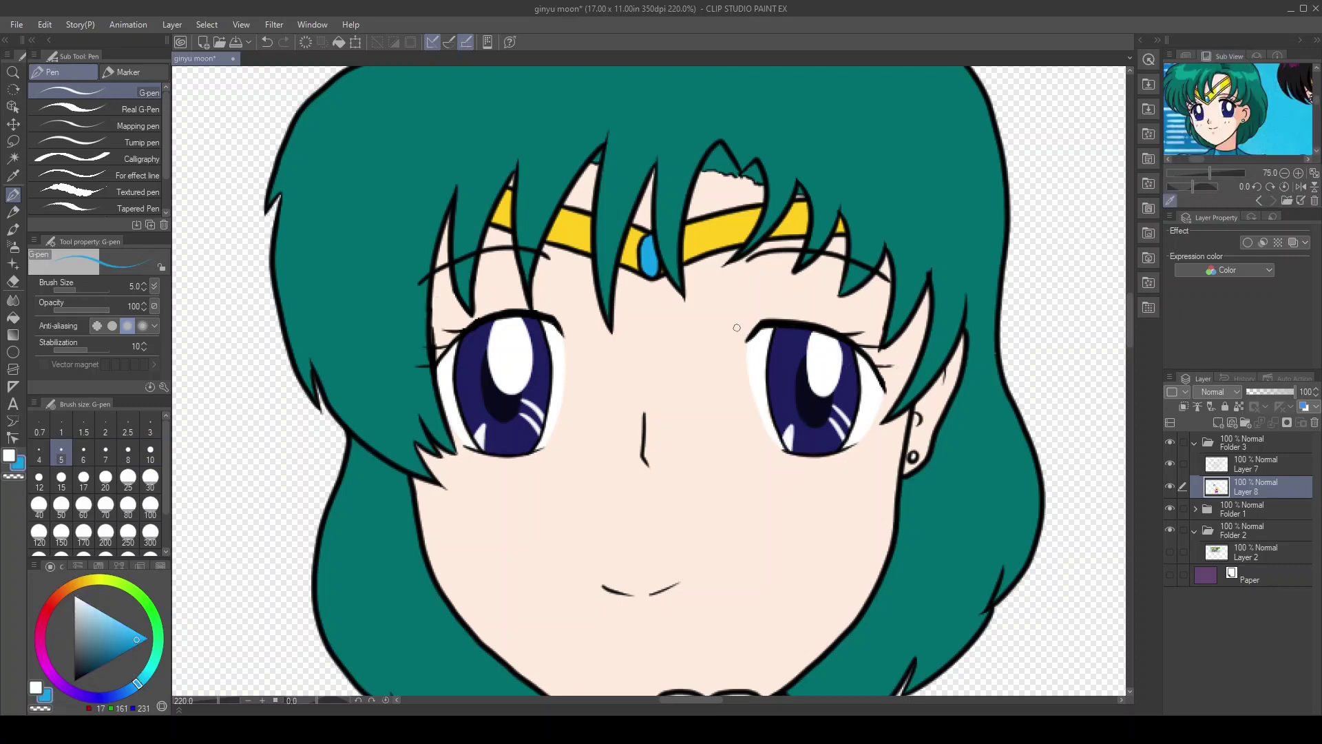
scroll(1240, 110, down, 2)
click(1226, 90)
click(12, 317)
scroll(647, 379, down, 5)
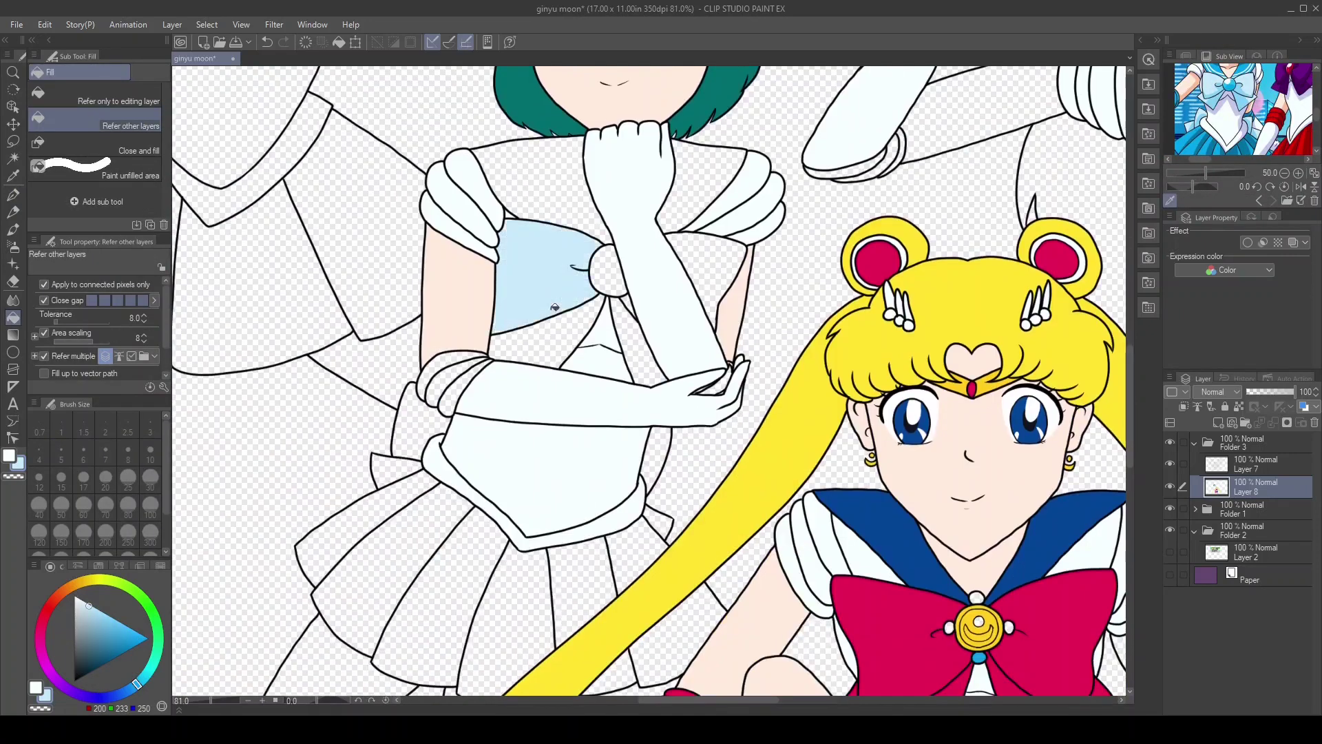
click(1170, 573)
click(670, 444)
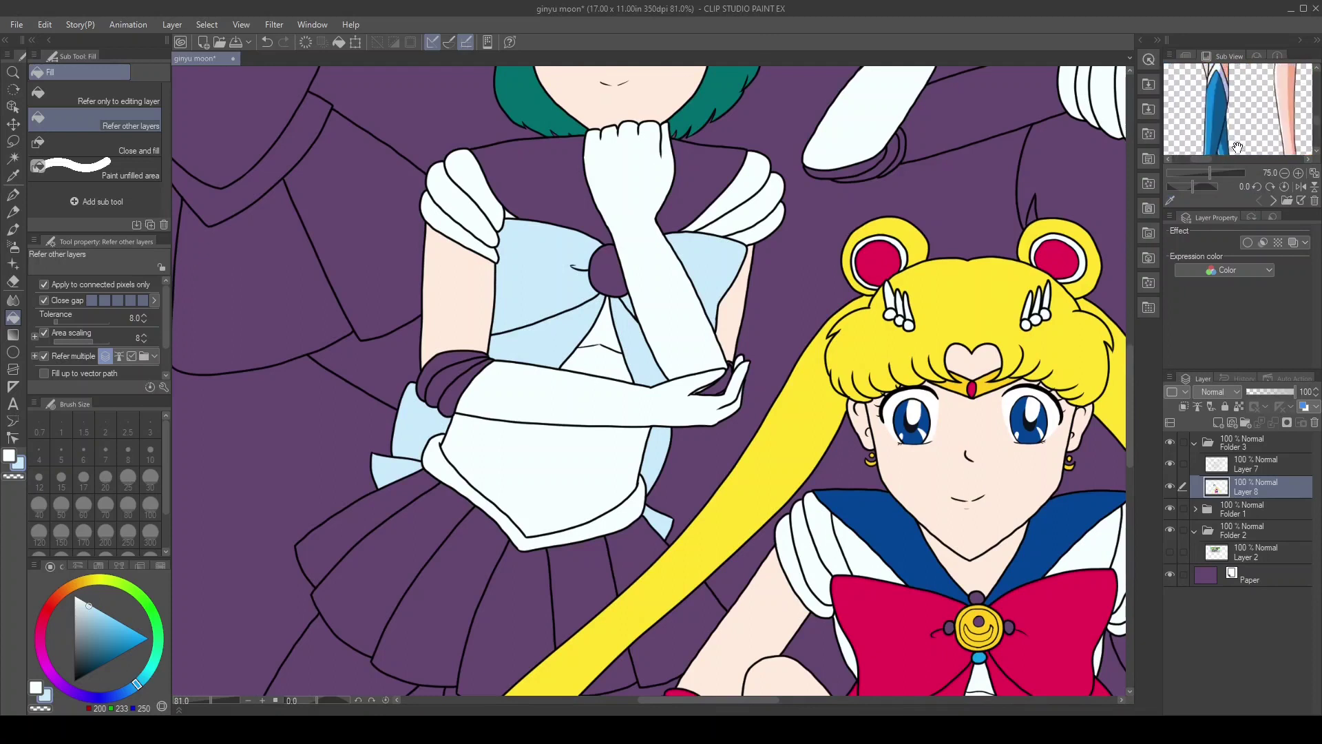
Colour the short-haired figure's skirt, collar and boots bright blue (RGB 9, 161, 234) and touch up the remaining gaps with the G-pen
key(p)
scroll(490, 243, up, 3)
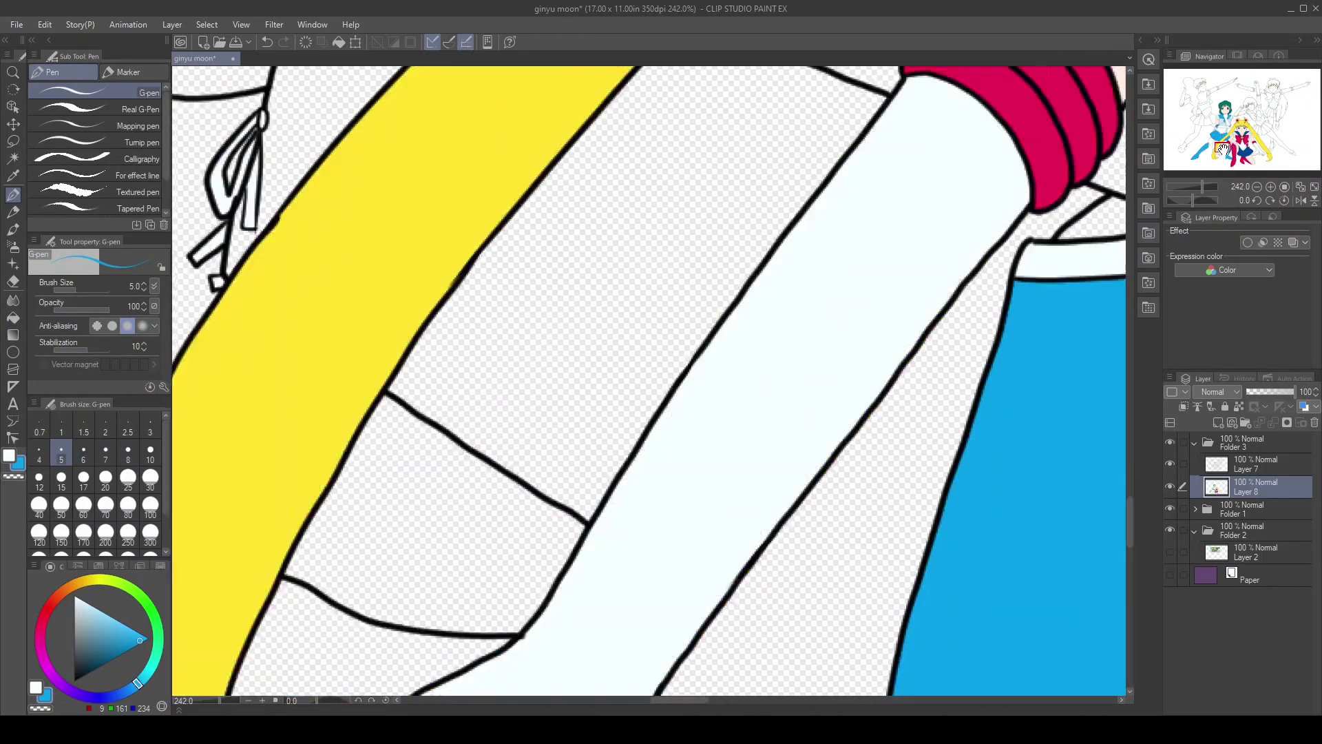
drag(1222, 148, 1224, 114)
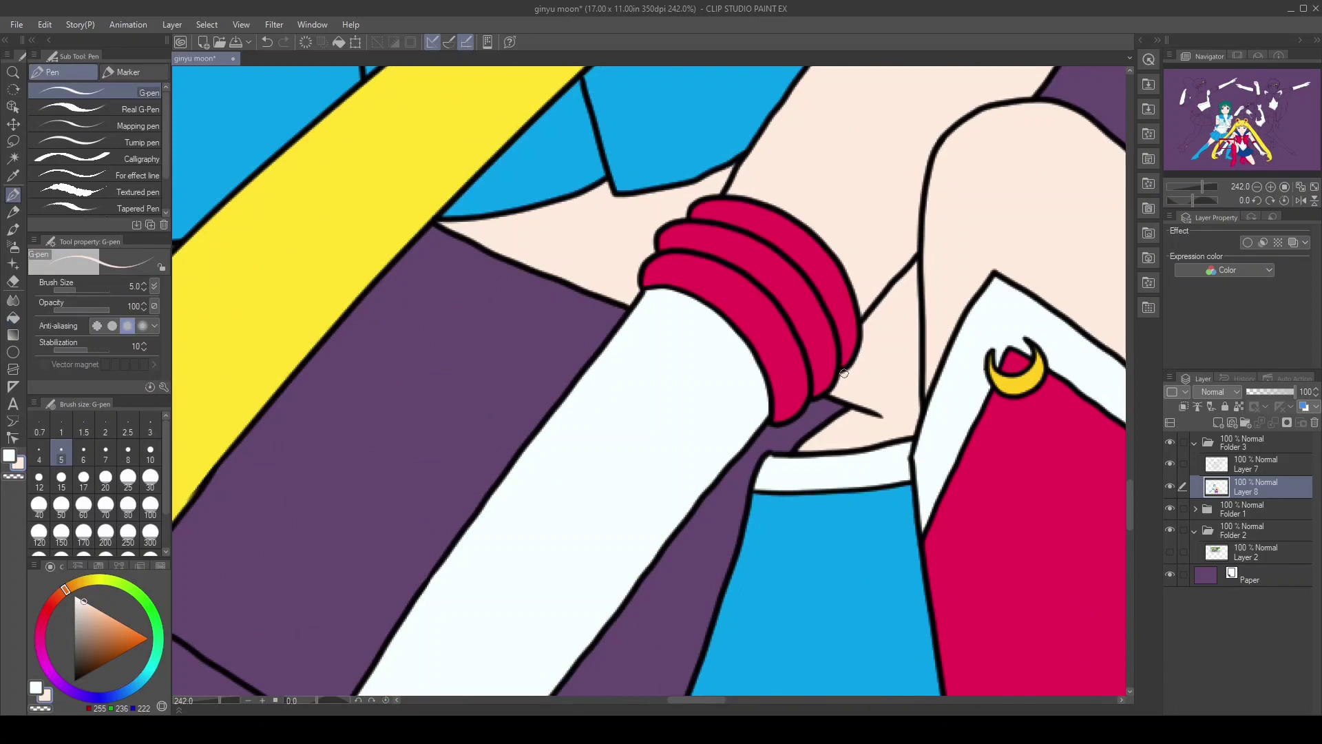
drag(1216, 141, 1209, 141)
key(ctrl+0)
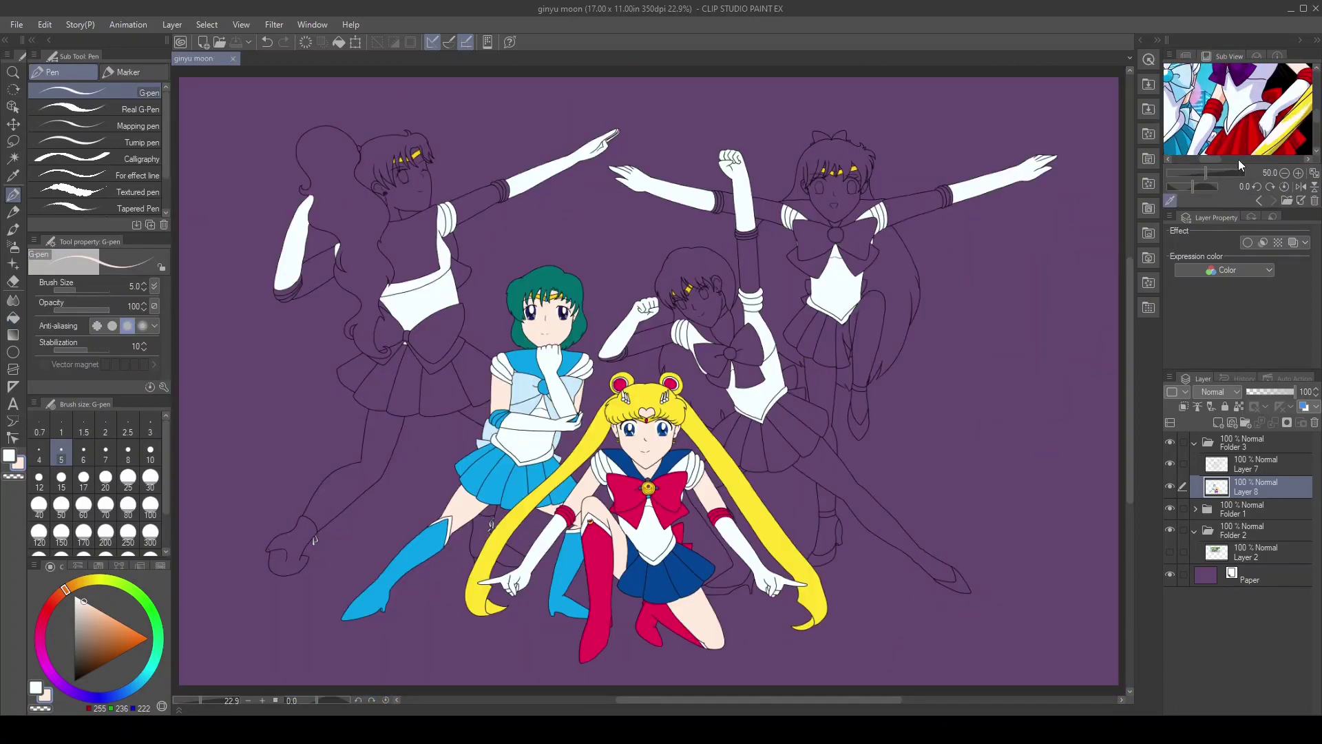
Fill the raised-fist figure's skin with RGB 255, 236, 222 and paint the leftover gaps around her fringe and brows
key(g)
click(694, 308)
key(ctrl+alt+0)
click(689, 293)
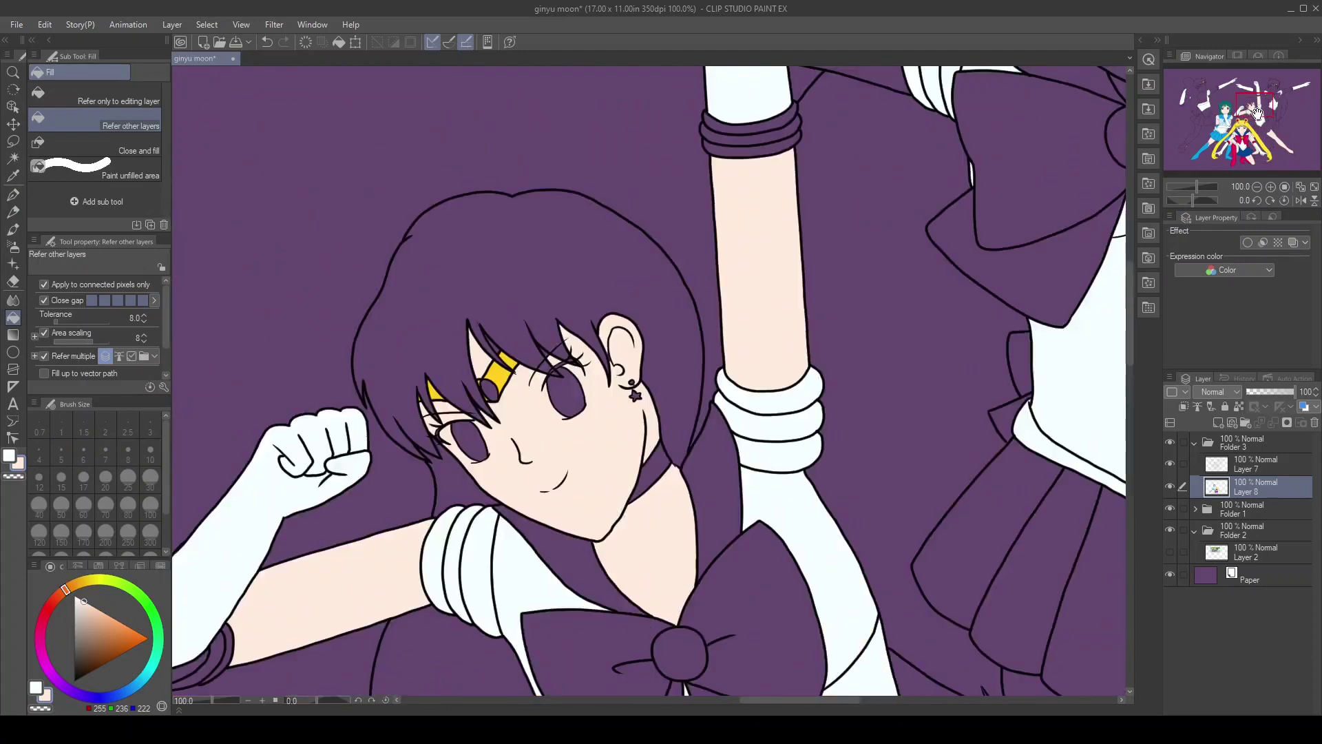
key(p)
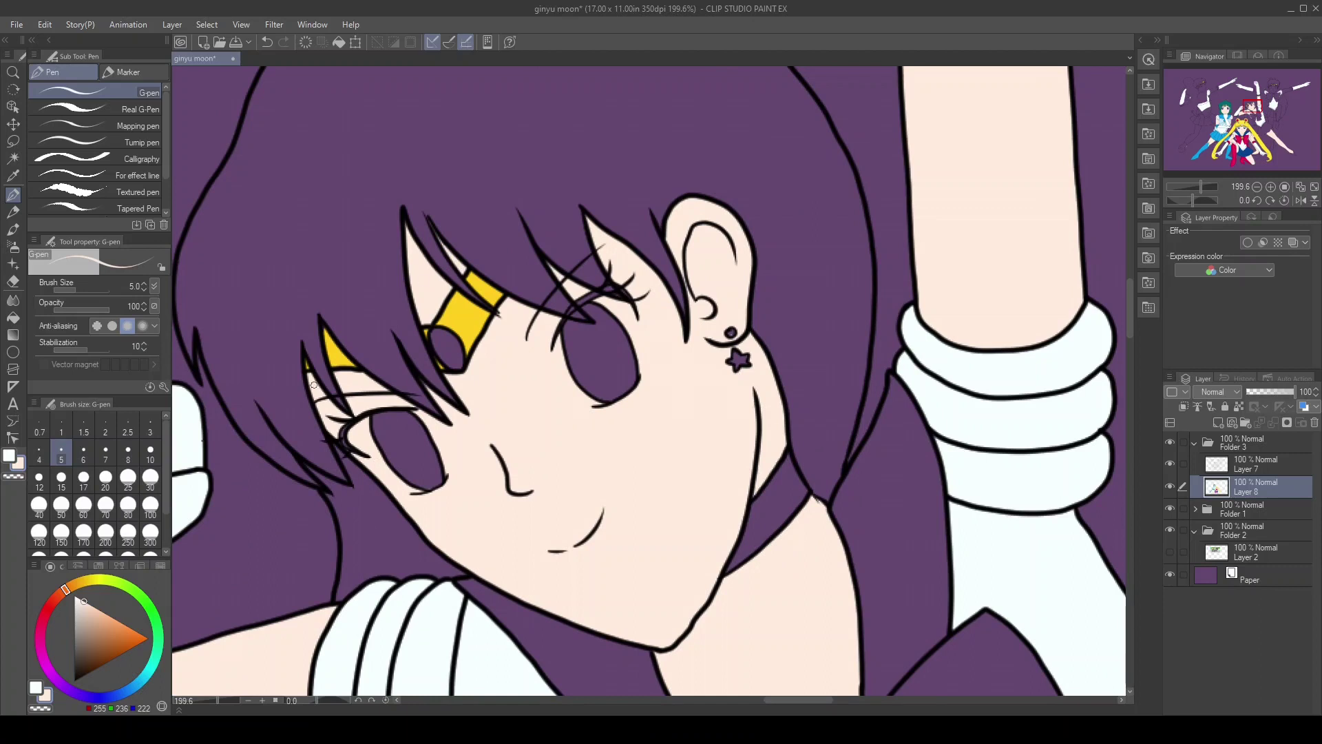
key(x)
key(alt+])
key(x)
key(alt+[)
drag(1252, 109, 1248, 137)
mouse_move(713, 402)
mouse_down()
mouse_move(675, 375)
mouse_move(696, 459)
mouse_move(317, 492)
mouse_up()
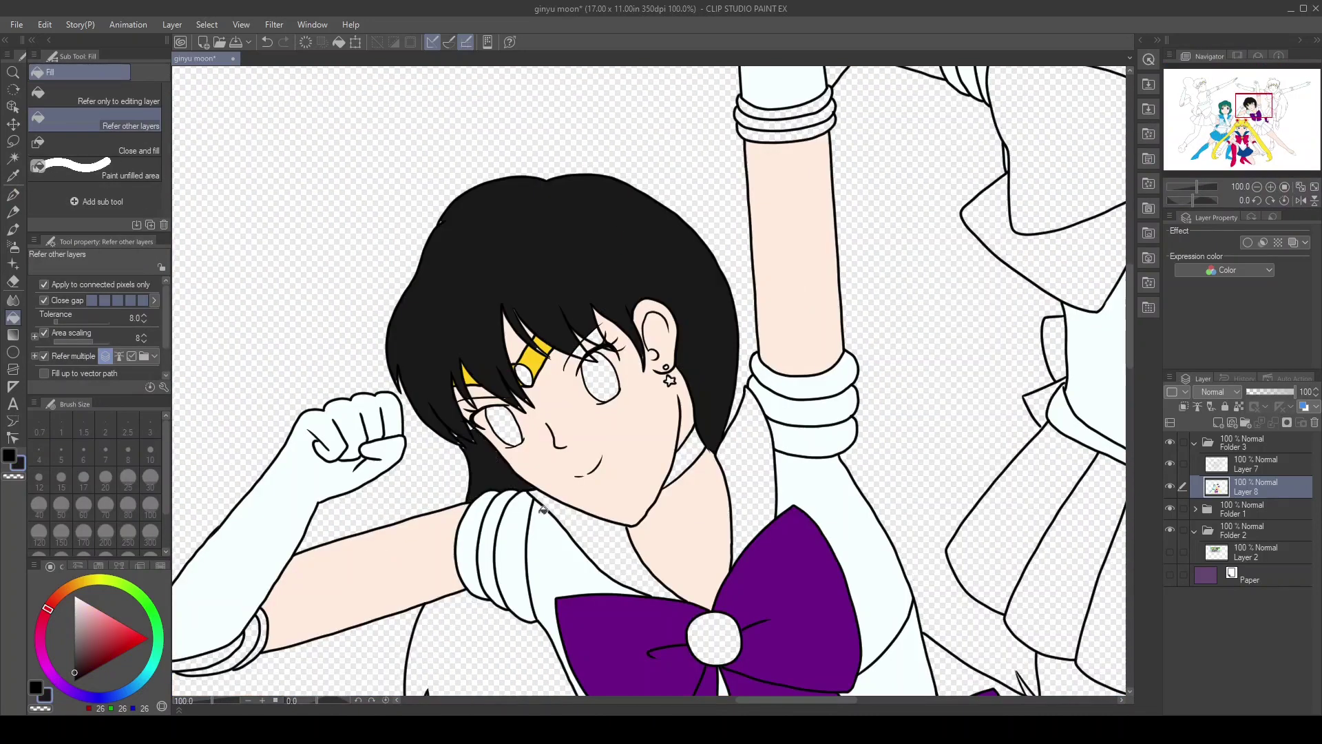
Fill the raised-fist figure's hair with near-black (RGB 26, 26, 26) and paint the small gaps at the hair tips beside her face
click(491, 644)
key(p)
scroll(630, 420, up, 4)
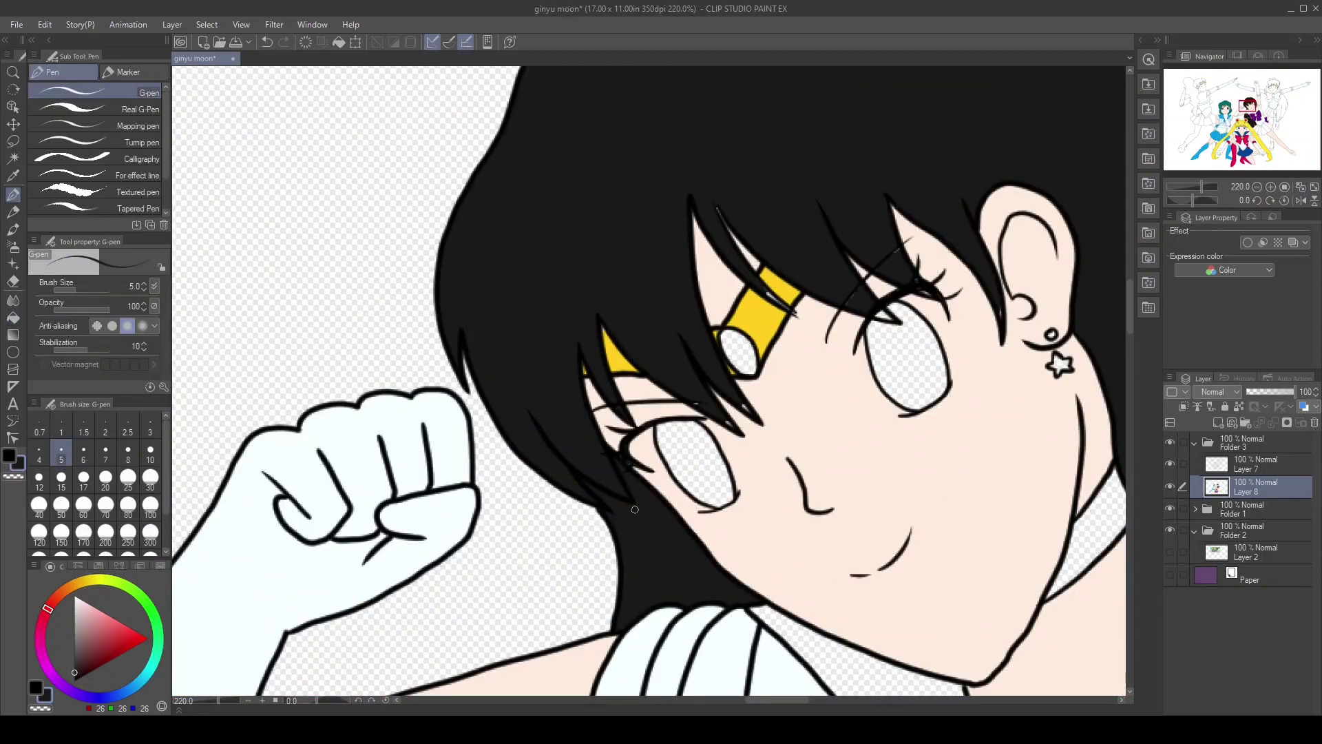
ctrl+shift+click(626, 442)
alt+click(626, 441)
ctrl+shift+click(651, 456)
alt+click(651, 455)
drag(1076, 335, 878, 568)
scroll(916, 320, down, 6)
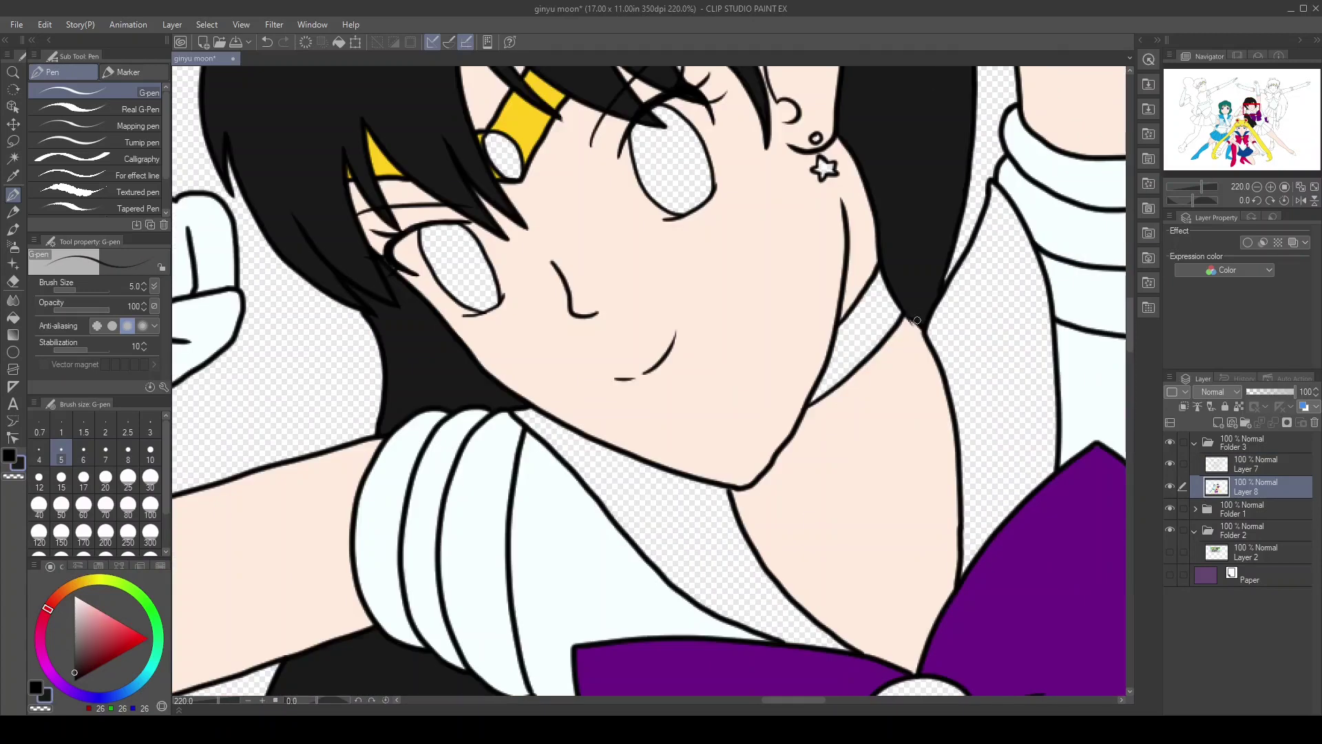
scroll(466, 453, down, 6)
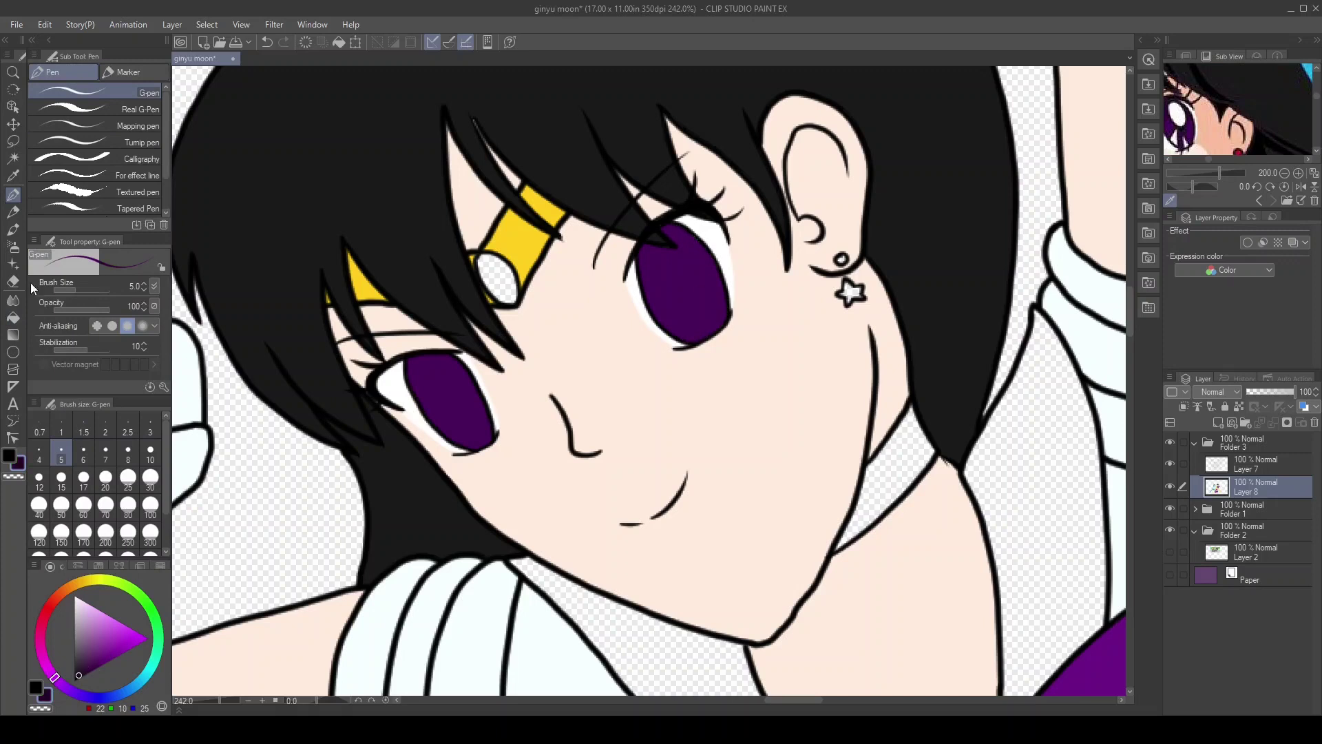
Paint near-black pupils and white upper highlights in the black-haired figure's eyes with brush size 10, and small lower highlights with size 5
click(151, 451)
drag(664, 266, 685, 303)
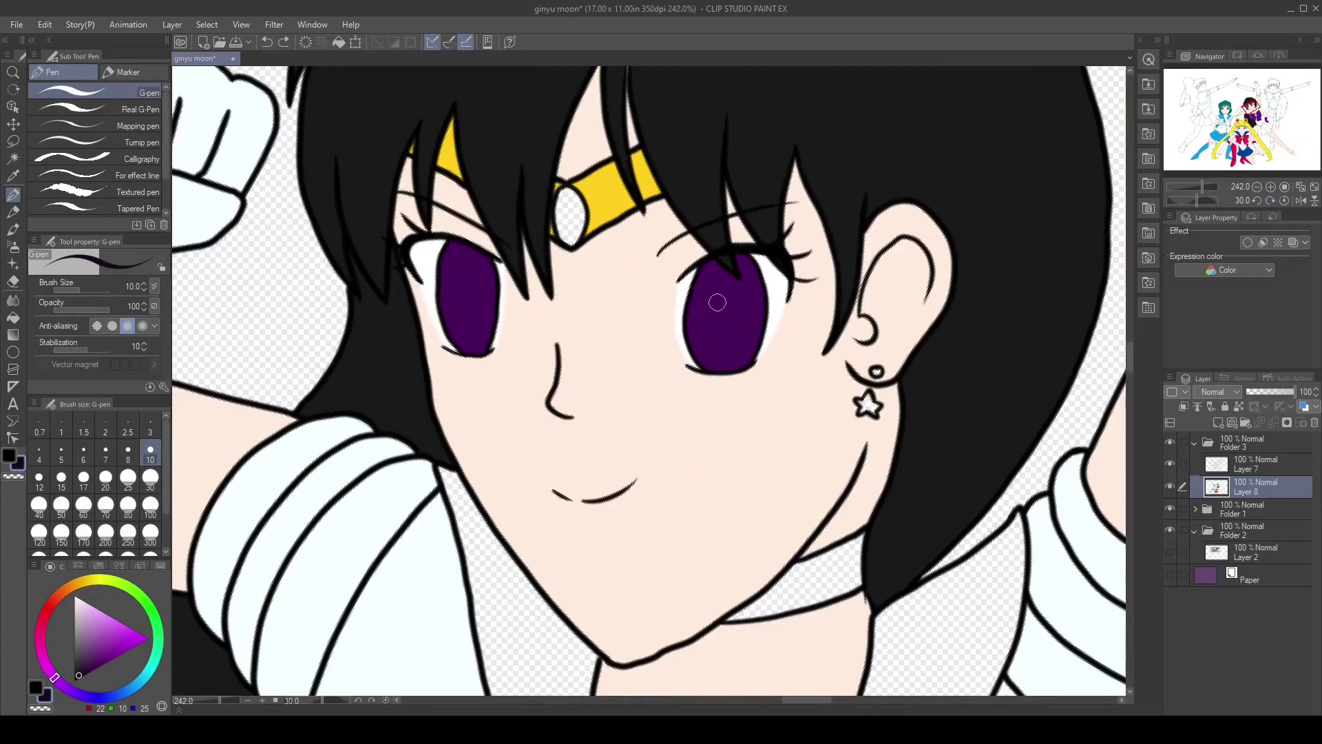
drag(723, 289, 727, 345)
drag(467, 276, 469, 314)
click(74, 597)
drag(473, 258, 468, 296)
drag(730, 272, 726, 312)
click(62, 451)
drag(456, 343, 458, 331)
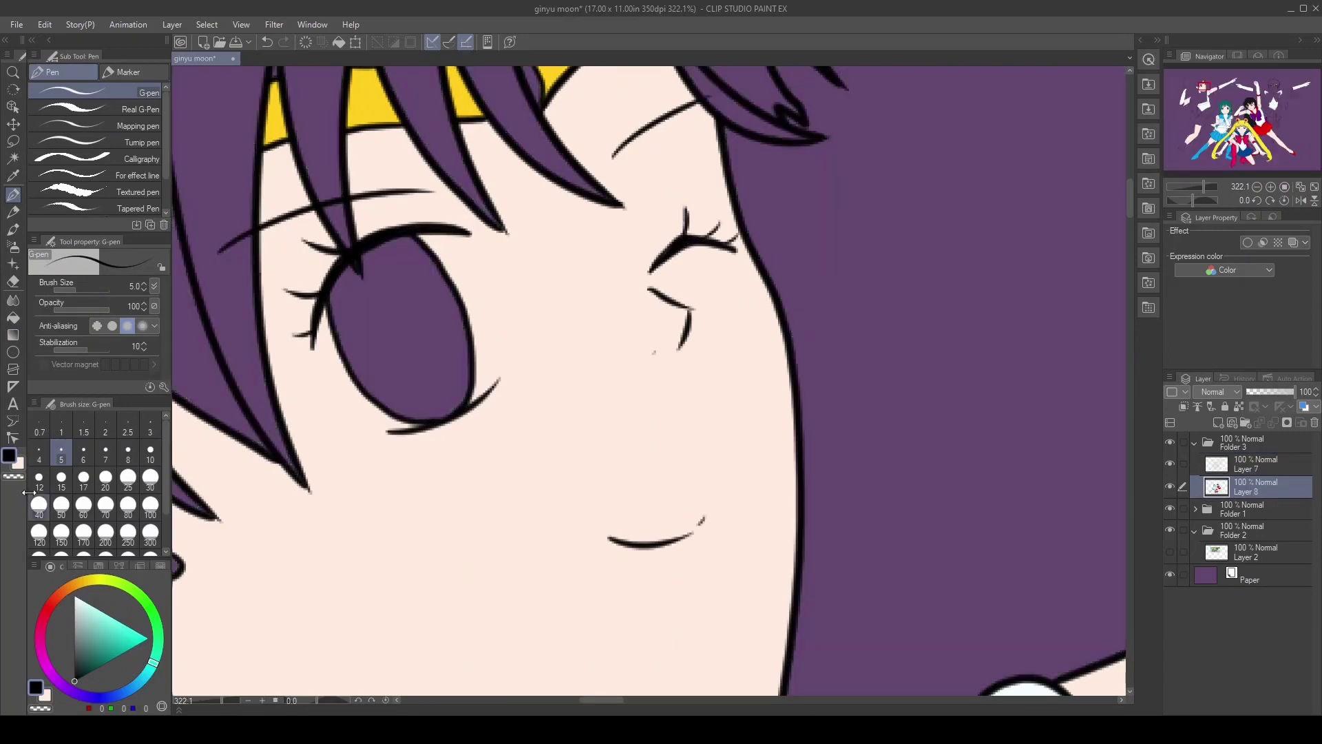
Paint the white of the winking figure's open eye around the iris with brush size 5
key(x)
drag(318, 354, 386, 420)
mouse_move(471, 237)
mouse_down()
mouse_move(497, 373)
mouse_move(416, 233)
mouse_up()
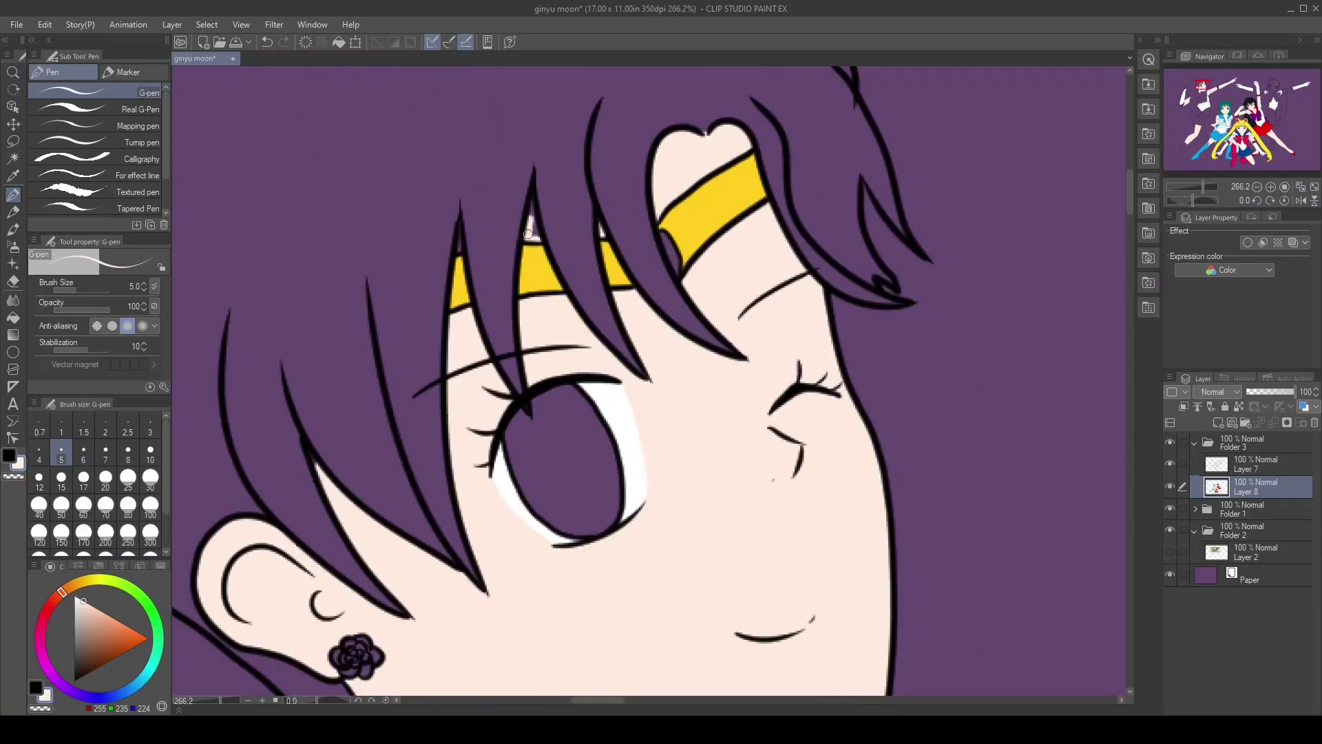
mouse_move(1202, 90)
mouse_down()
mouse_move(1197, 134)
mouse_move(1213, 90)
mouse_up()
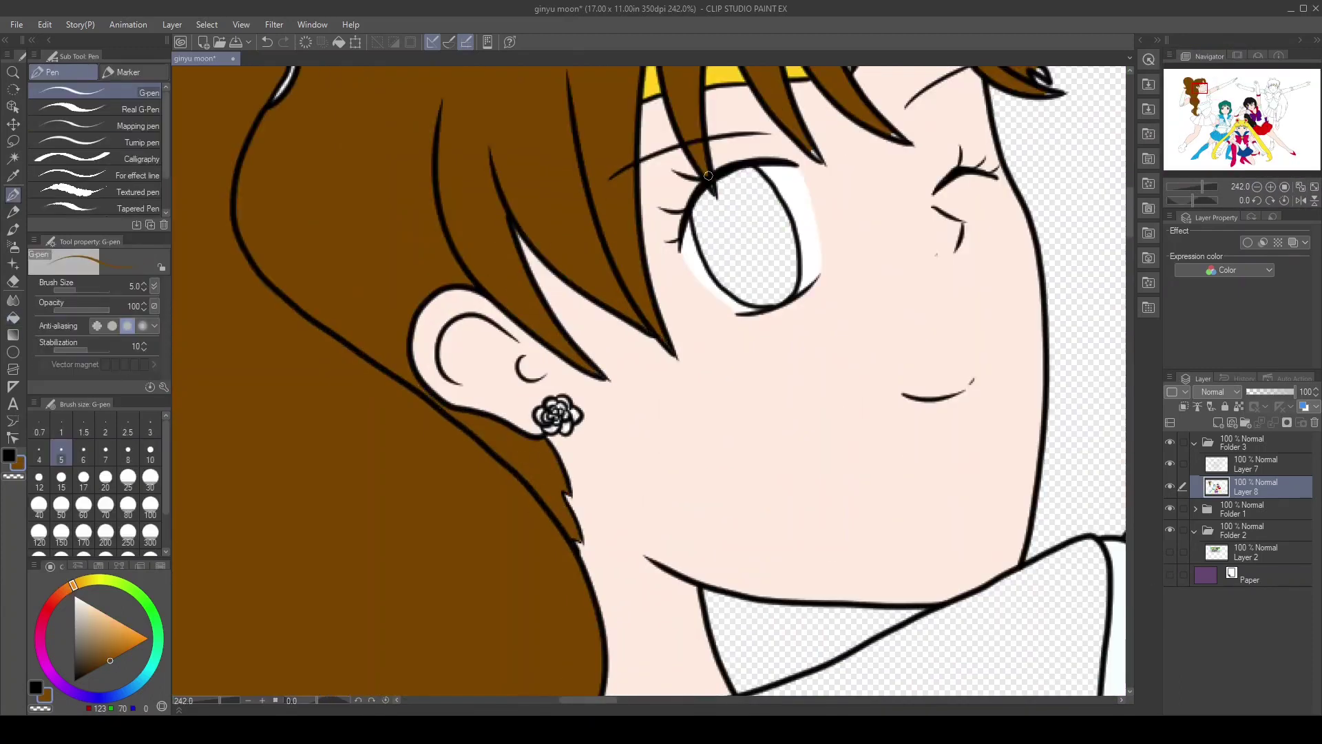
Paint a dark pupil in the winking figure's green eye with brush size 10 and add upper and lower white highlights with size 8
drag(1202, 90, 1195, 111)
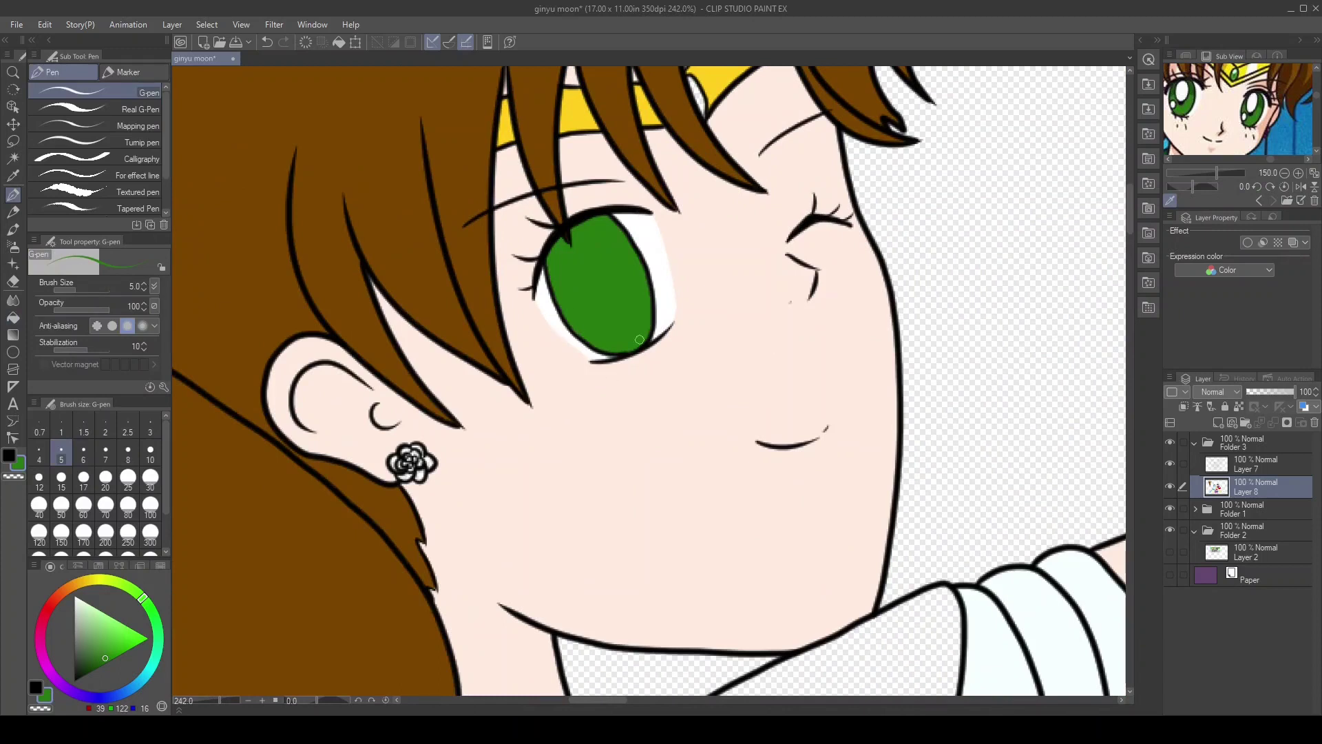
click(81, 677)
click(150, 454)
drag(599, 262, 596, 300)
click(74, 596)
click(61, 455)
click(128, 454)
mouse_move(585, 220)
mouse_down()
mouse_move(606, 238)
mouse_move(585, 289)
mouse_move(582, 248)
mouse_up()
drag(585, 323, 599, 344)
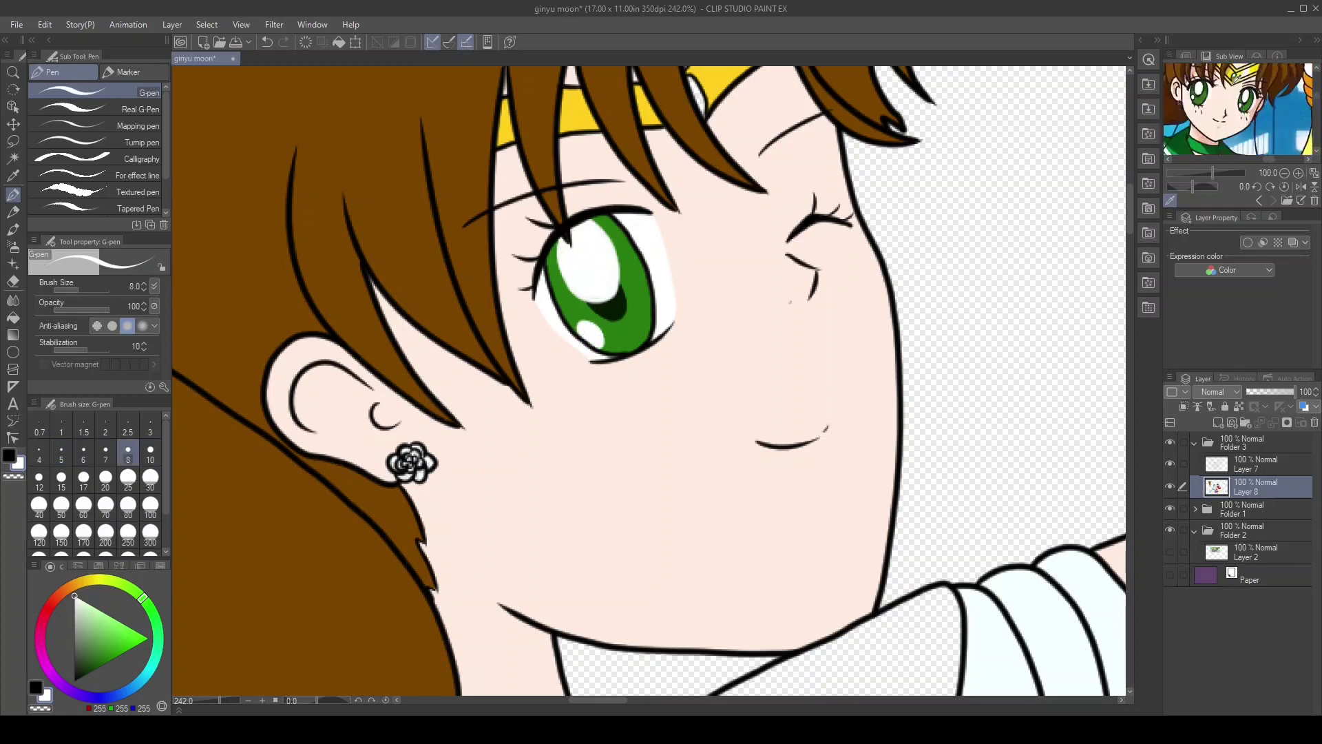
Fill the ponytailed figure's collar, skirt and boots with green (RGB 1, 151, 51) and set the G-pen to size 5
click(1186, 56)
key(g)
click(564, 413)
click(989, 162)
scroll(989, 162, up, 3)
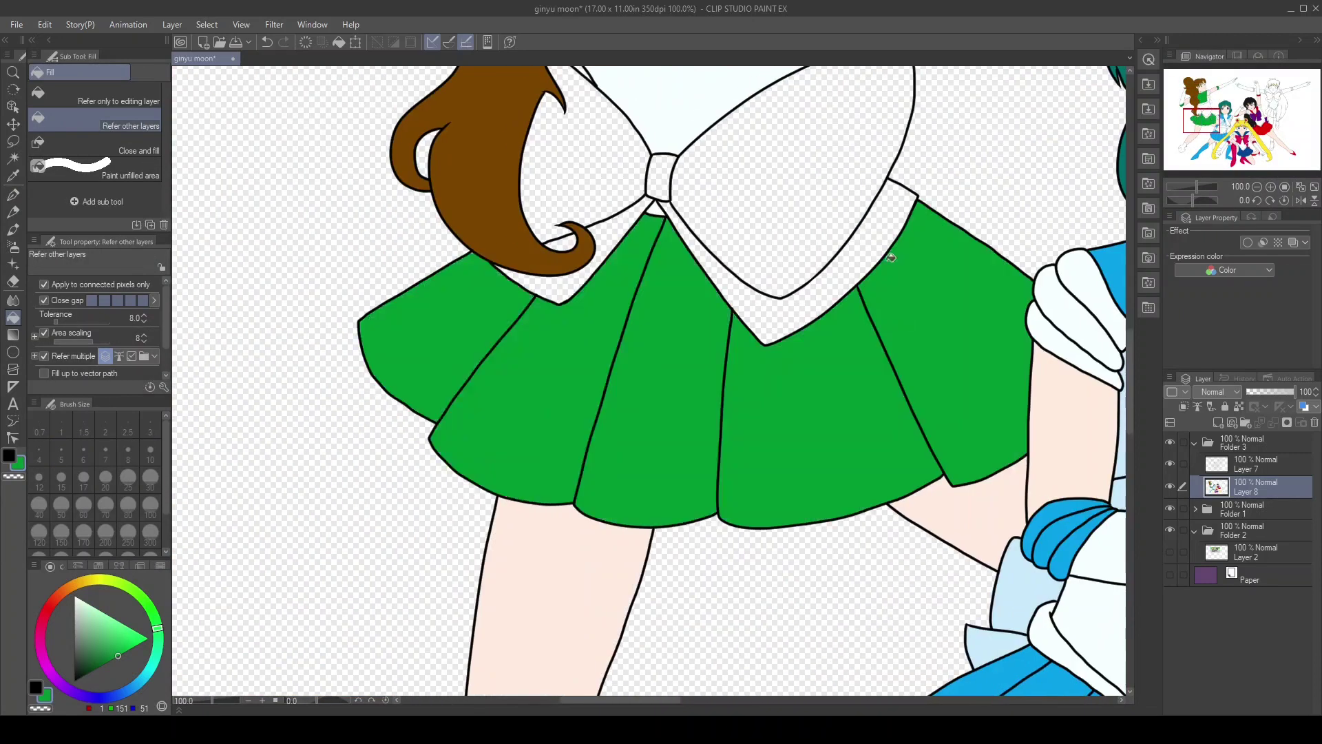
click(699, 503)
key(p)
click(61, 454)
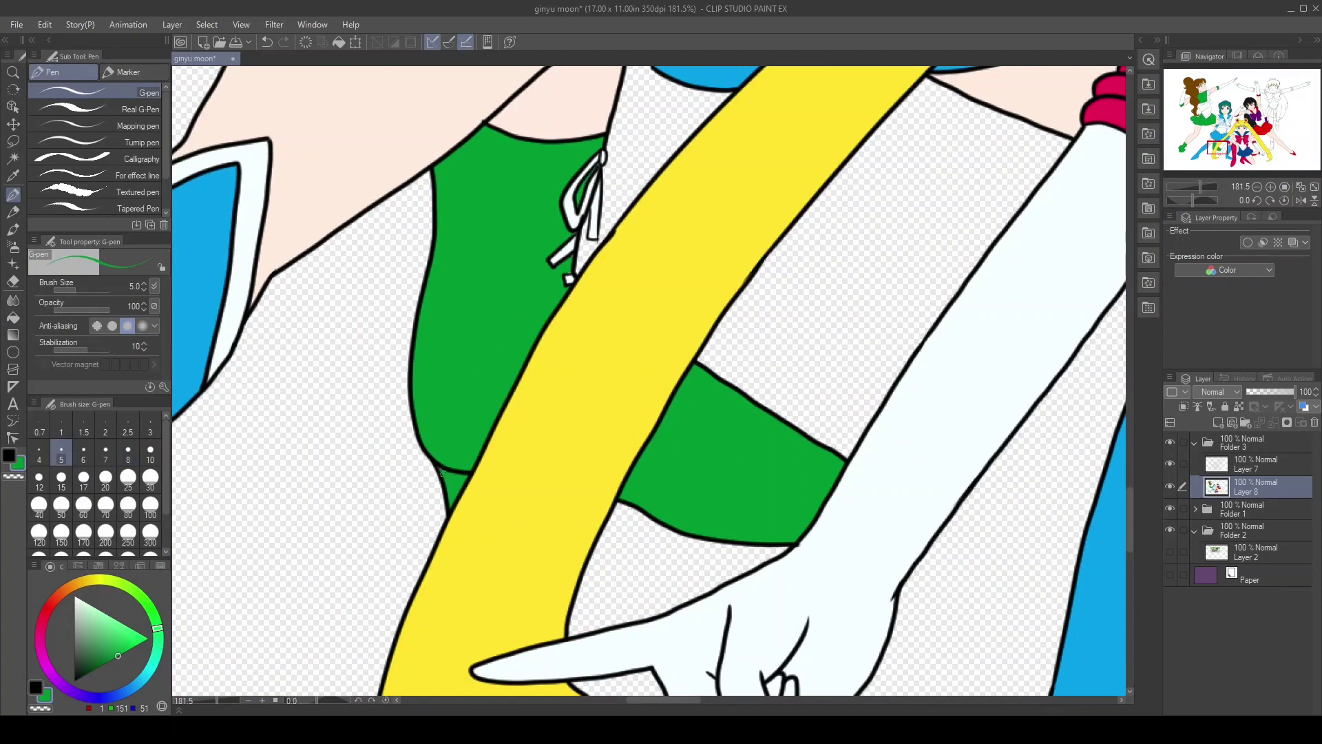
Touch up the gaps in the ponytailed figure's brown hair and in the green cuff of her outstretched glove
drag(1216, 145, 1206, 98)
alt+click(227, 410)
drag(228, 411, 585, 470)
drag(1192, 101, 1186, 103)
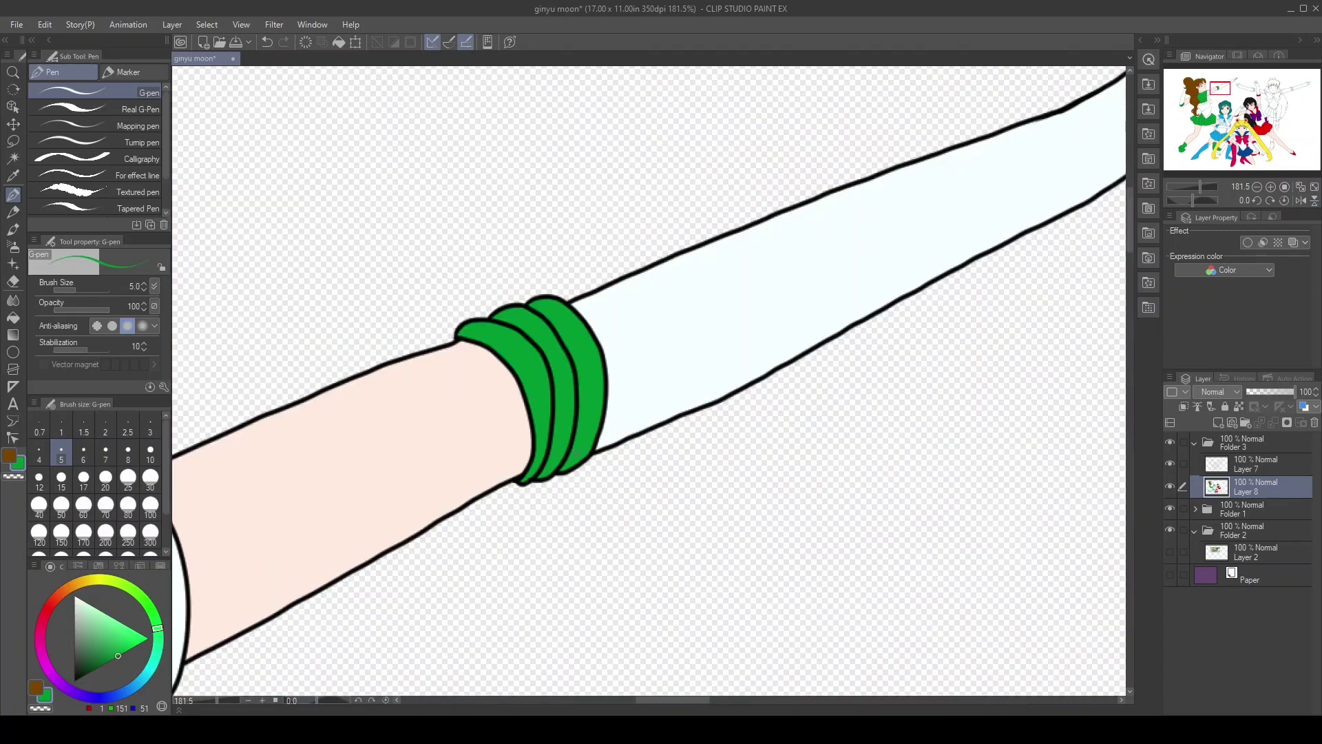
click(554, 324)
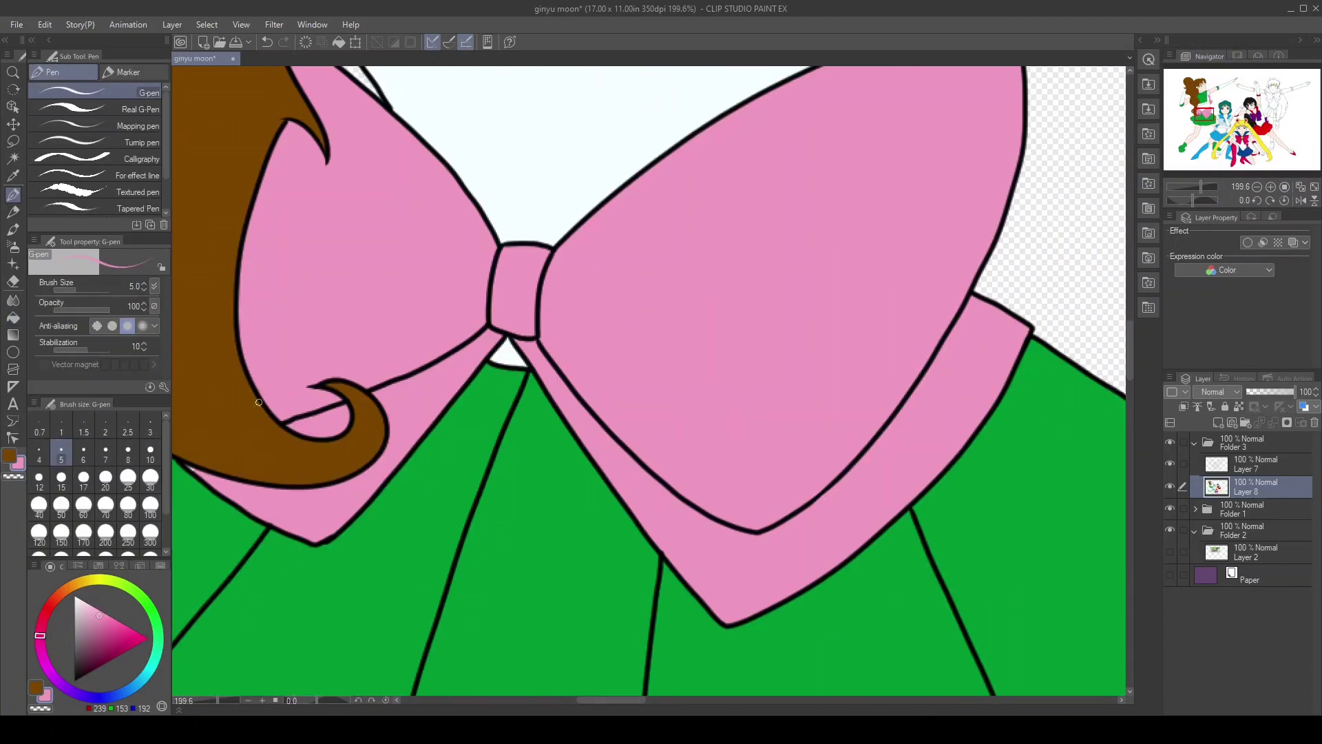
Show the paper layer to check the ponytailed figure's head for unfilled gaps, and hide it again
drag(1204, 114, 1203, 86)
click(1170, 574)
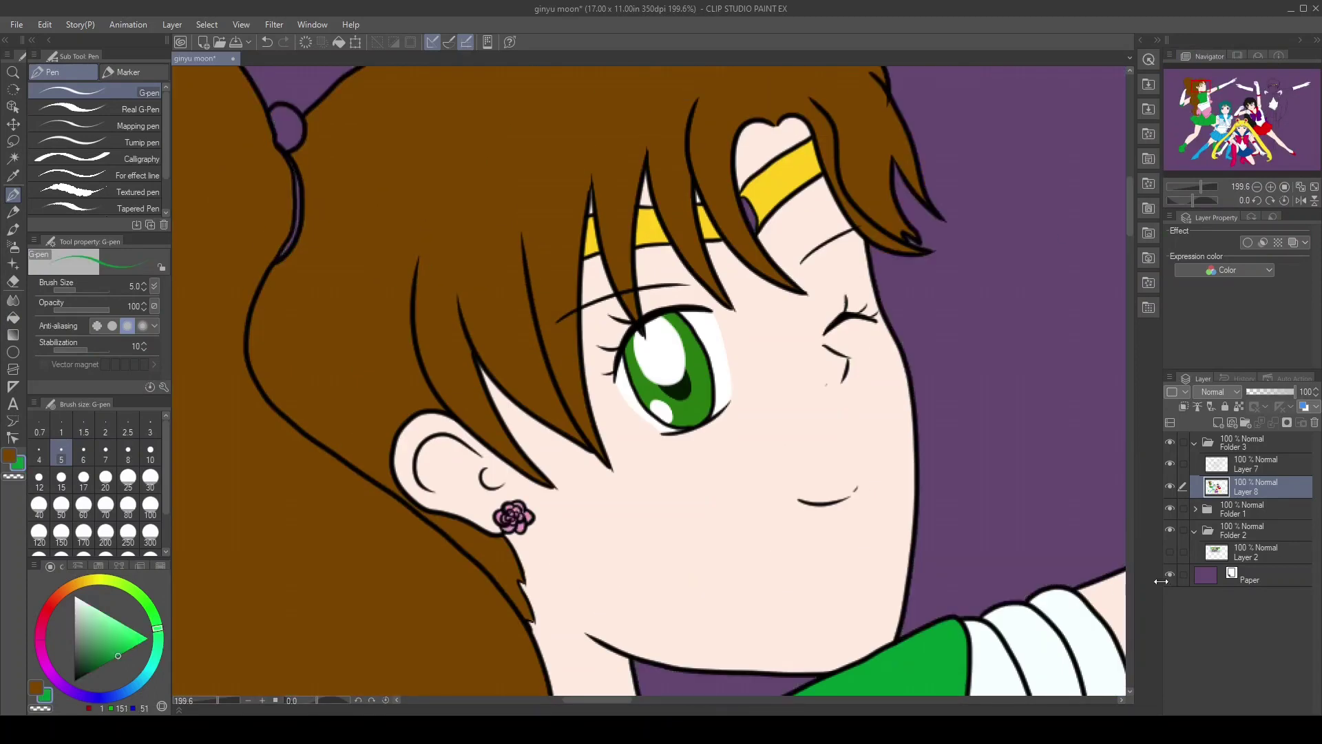
click(1170, 574)
key(ctrl+alt+0)
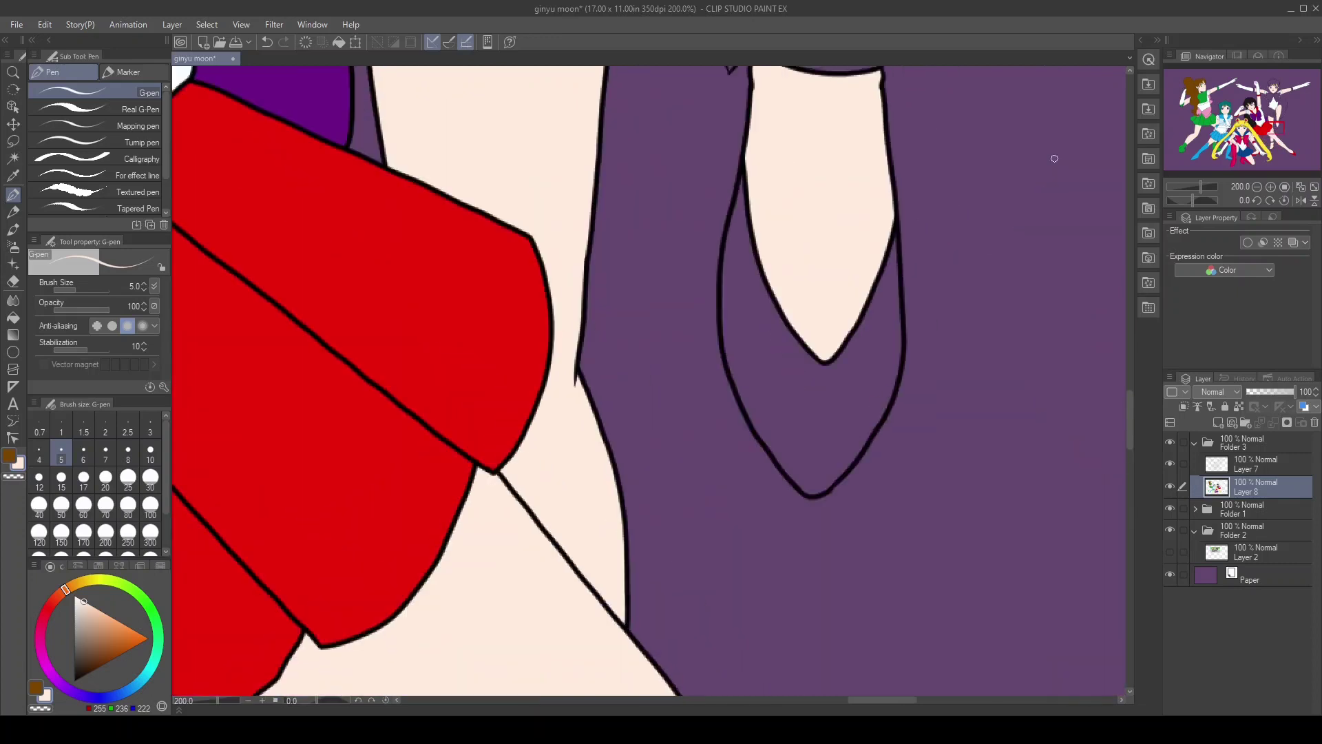
Fill the open-mouthed figure's thick upper eyelashes with black on Layer 7 and show the paper layer
scroll(333, 155, up, 5)
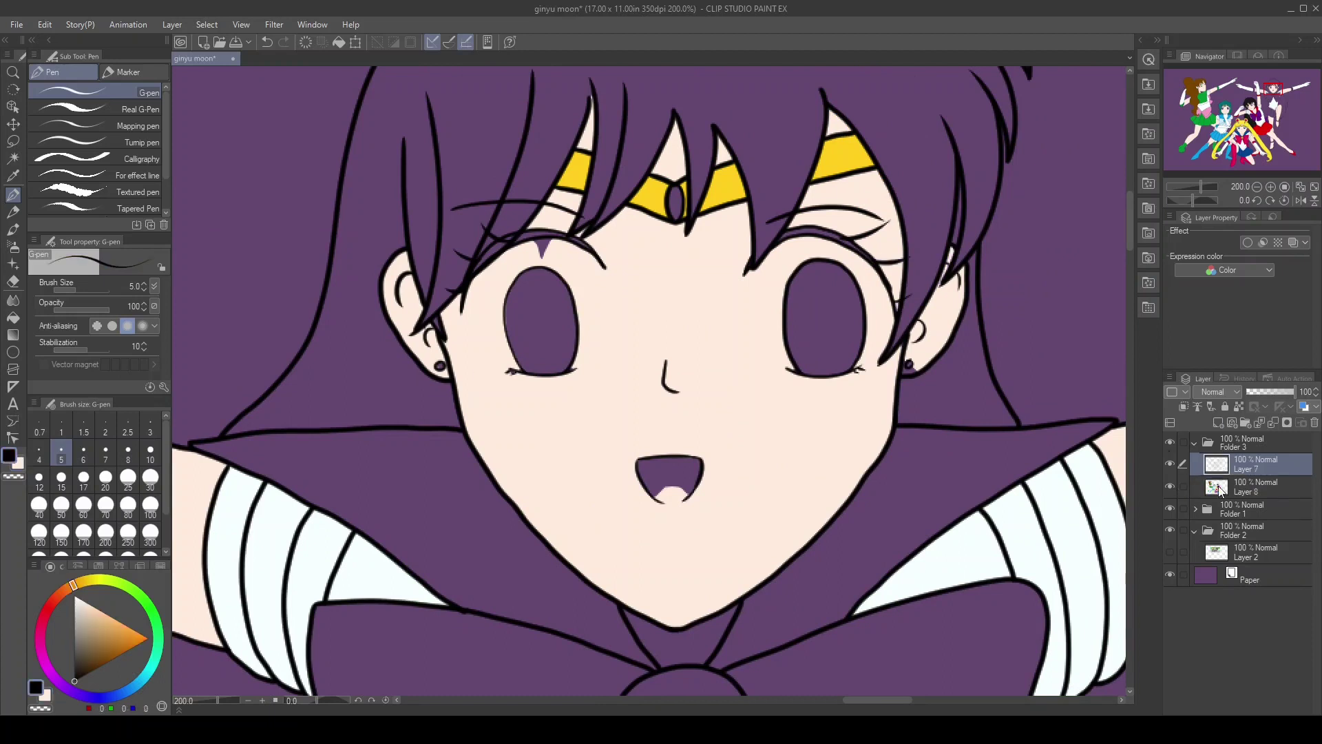
click(624, 604)
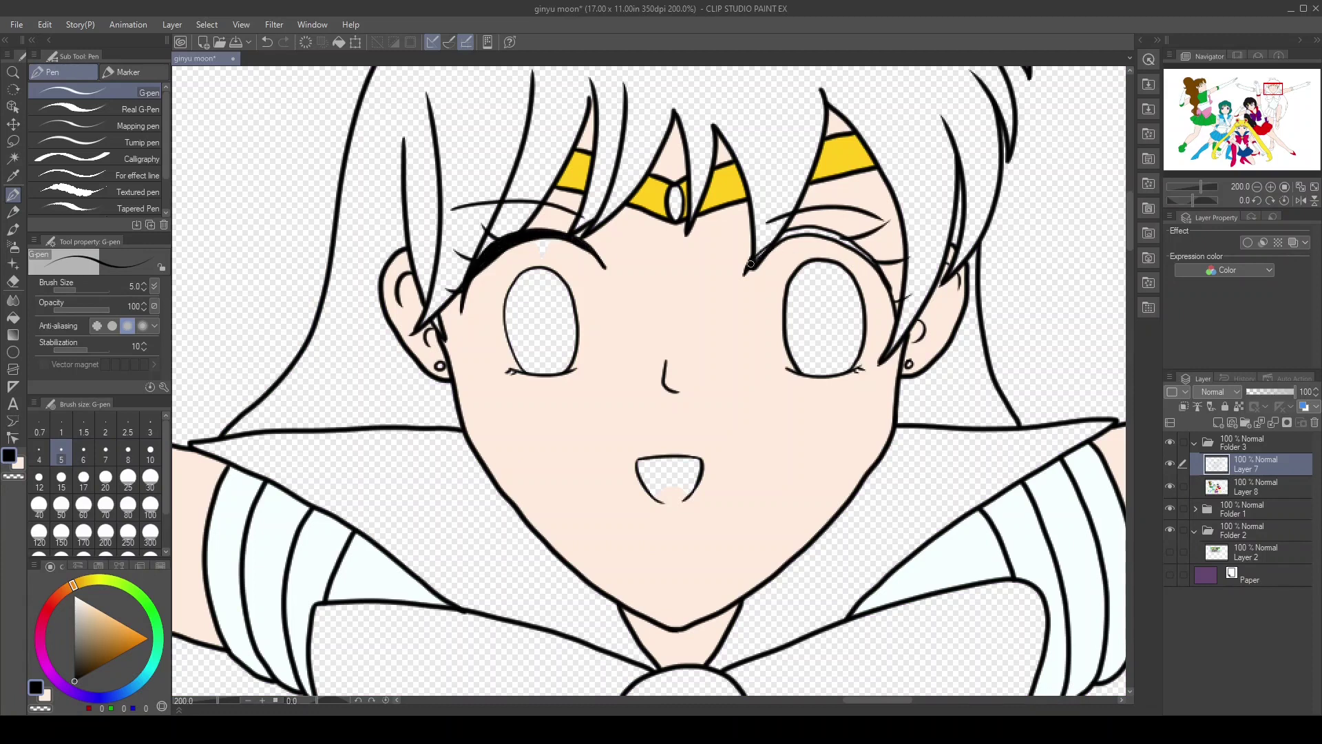
click(1170, 574)
Paint the open-mouthed figure's eye whites on Layer 8 and cover the unfilled fringe beside her eye with yellow (RGB 255, 242, 88)
click(1255, 487)
scroll(584, 333, up, 3)
drag(372, 297, 451, 387)
drag(619, 222, 581, 370)
click(566, 386)
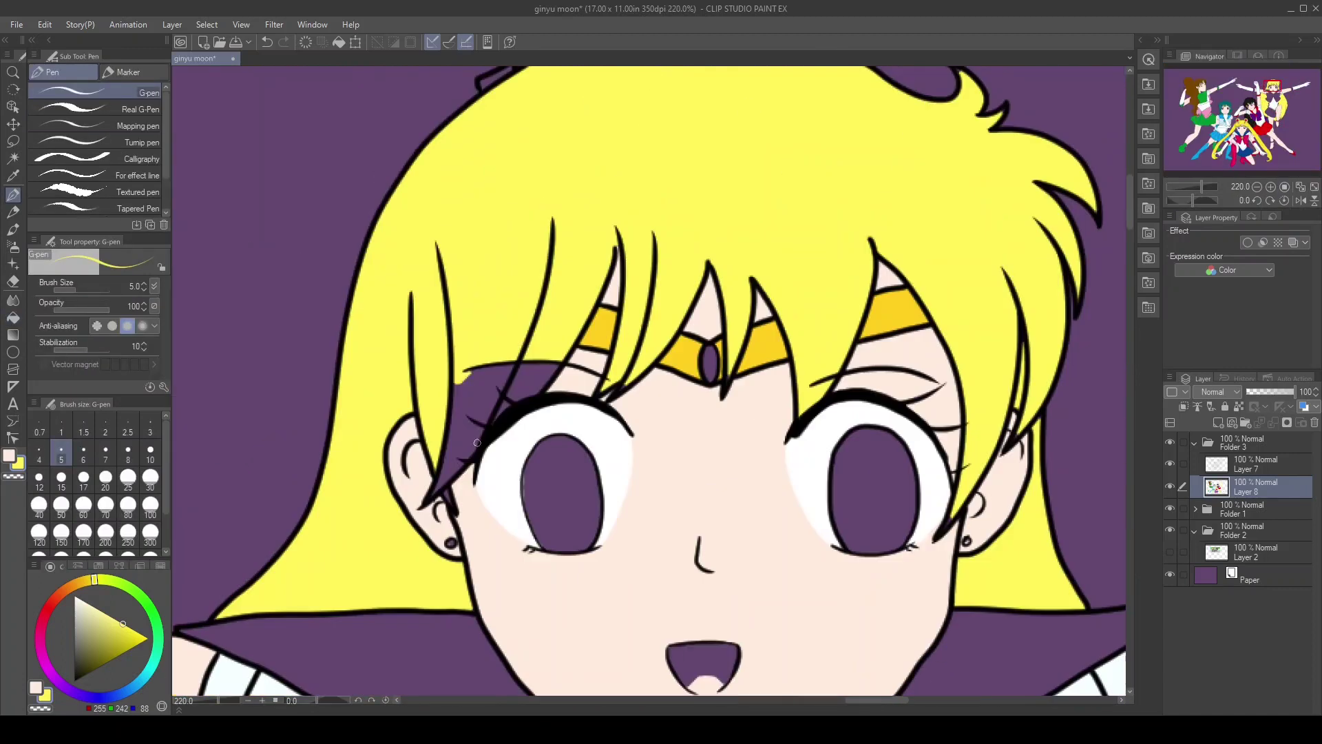
drag(477, 443, 427, 501)
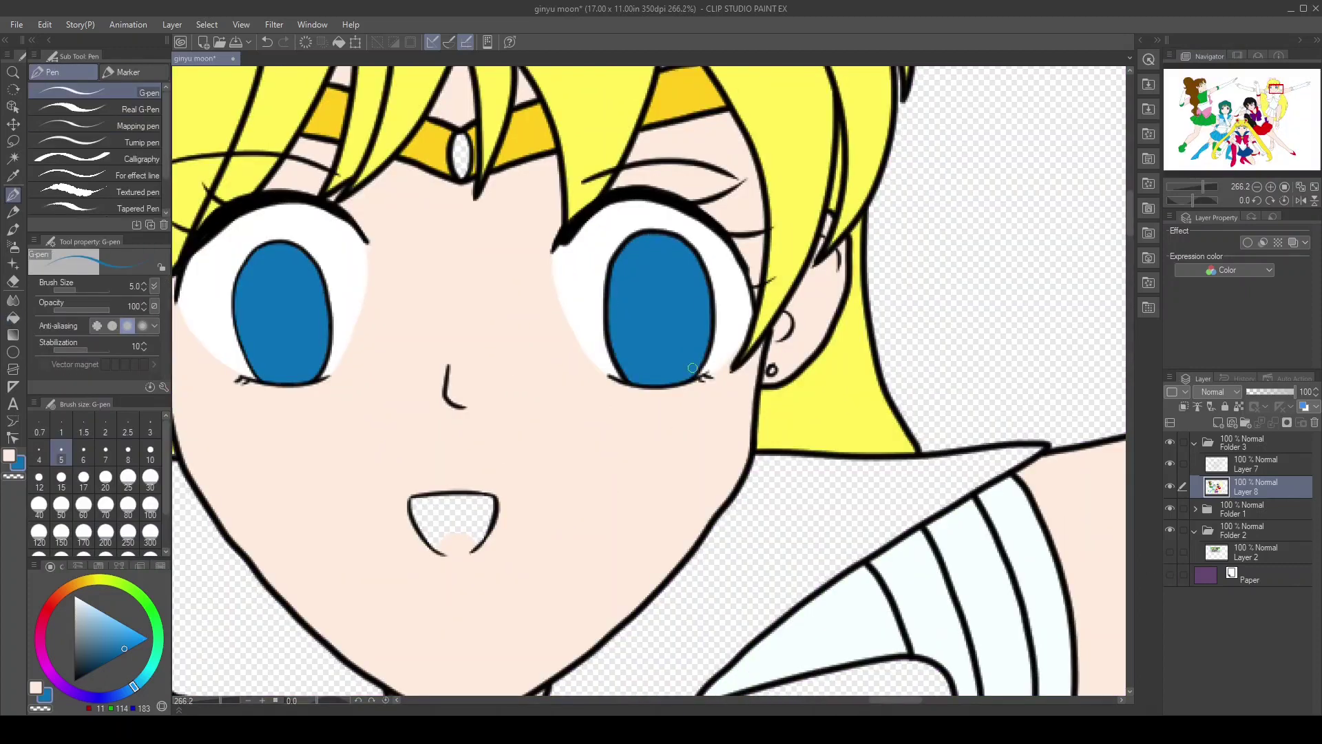
Paint dark oval pupils in the blonde open-mouthed figure's blue irises with brush size 10
click(82, 675)
click(150, 453)
drag(282, 290, 286, 337)
mouse_move(657, 286)
mouse_down()
mouse_move(658, 324)
mouse_move(647, 303)
mouse_move(666, 294)
mouse_up()
Add white highlights to both of the blonde figure's eyes, using brush size 10 for the main ovals and size 5 for the lower strokes
click(74, 595)
drag(279, 252, 283, 309)
mouse_move(651, 242)
mouse_down()
mouse_move(654, 303)
mouse_move(661, 276)
mouse_up()
click(622, 353)
drag(620, 353, 631, 361)
mouse_move(252, 351)
mouse_down()
mouse_move(258, 365)
mouse_move(317, 362)
mouse_up()
click(61, 452)
drag(689, 337, 695, 354)
drag(313, 344, 320, 358)
key(ctrl+minus)
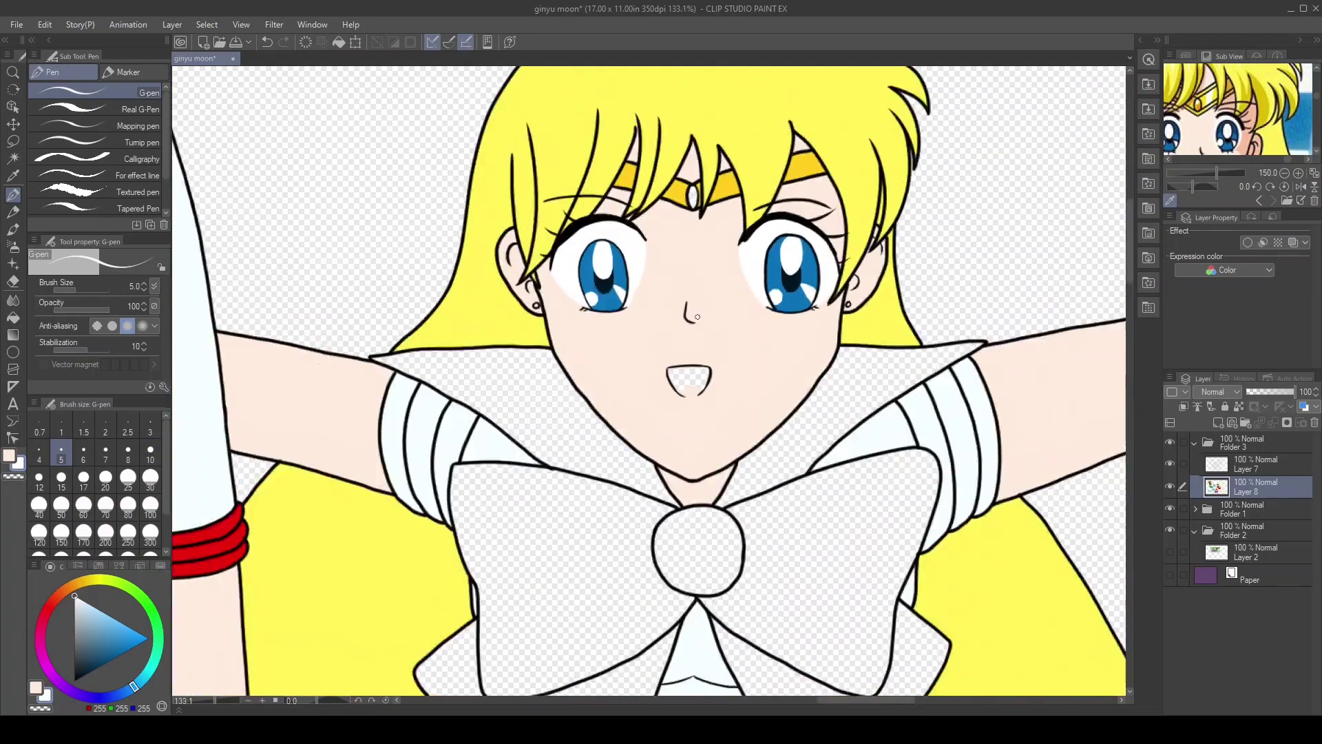
Choose a light pink and fill the blonde figure's open mouth with it
scroll(701, 386, up, 8)
click(42, 621)
click(91, 609)
key(g)
click(672, 372)
key(p)
Choose orange (RGB 238, 140, 5) and fill the blonde figure's collar and skirt with it
drag(1317, 75, 1317, 121)
scroll(647, 378, down, 5)
click(74, 585)
key(g)
click(764, 241)
scroll(836, 283, up, 3)
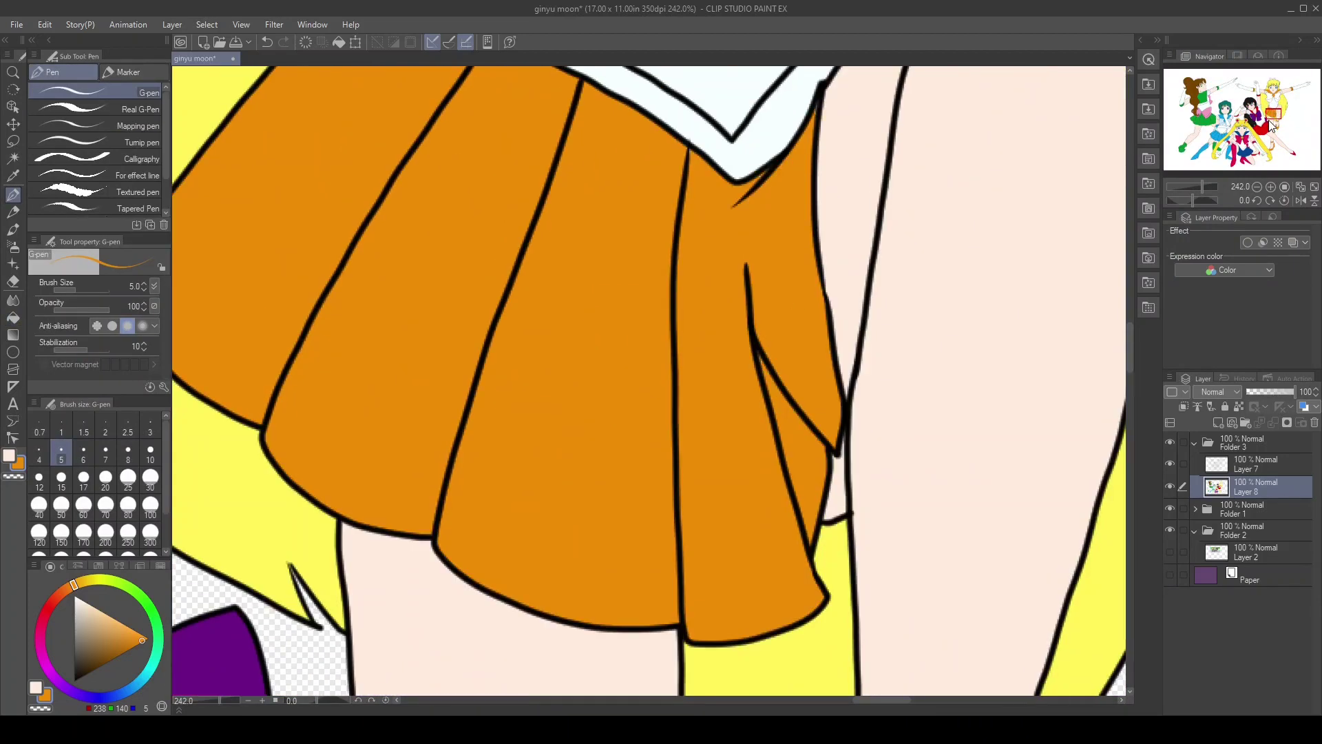
Touch up the gaps along the edges of the blonde figure's navy chest and back bows (RGB 1, 45, 108)
drag(1272, 125, 1285, 90)
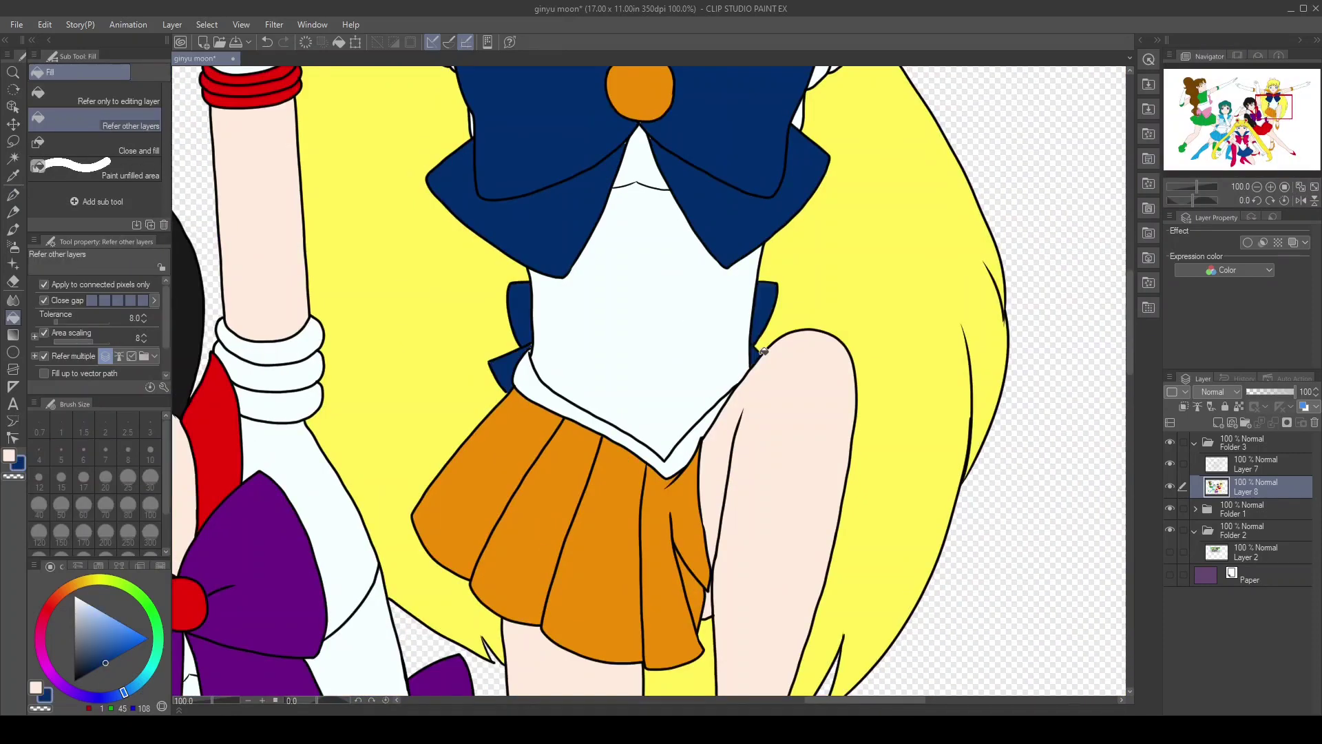
scroll(763, 351, up, 3)
key(p)
scroll(1071, 309, up, 5)
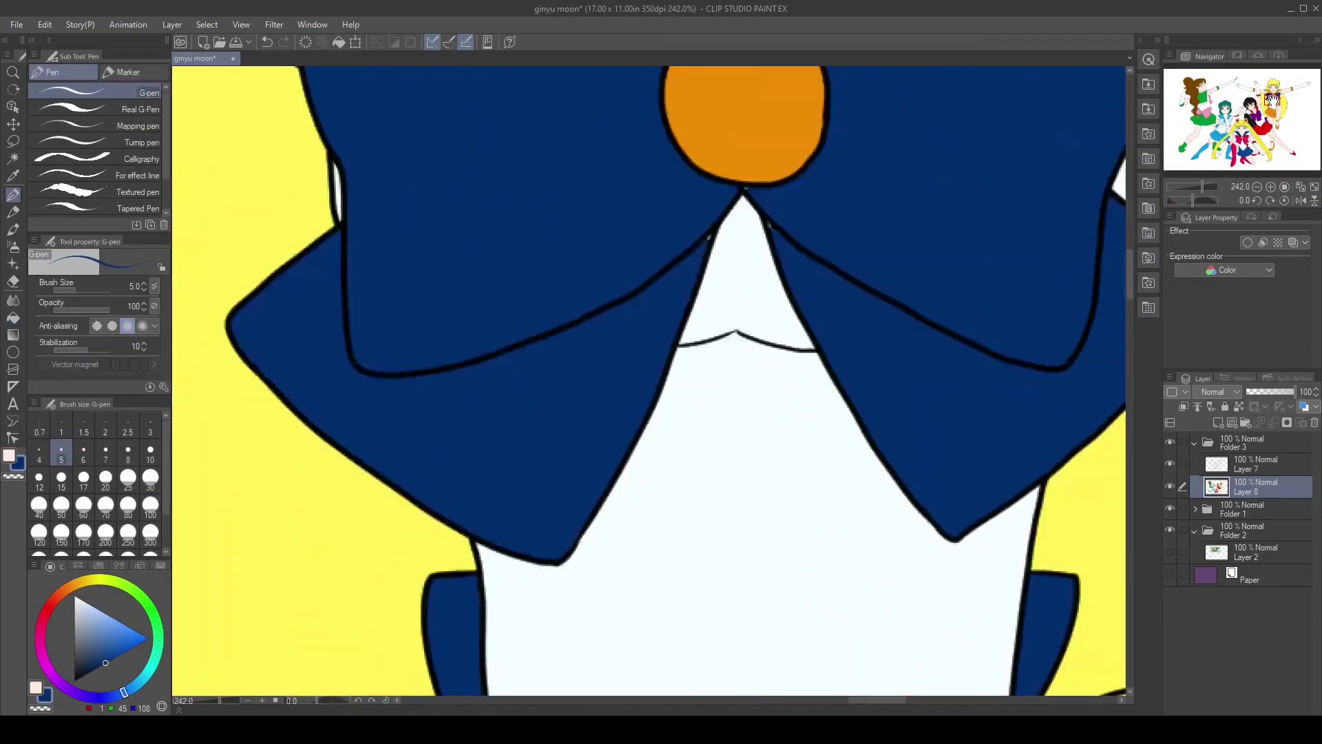
scroll(914, 619, up, 3)
scroll(859, 508, right, 3)
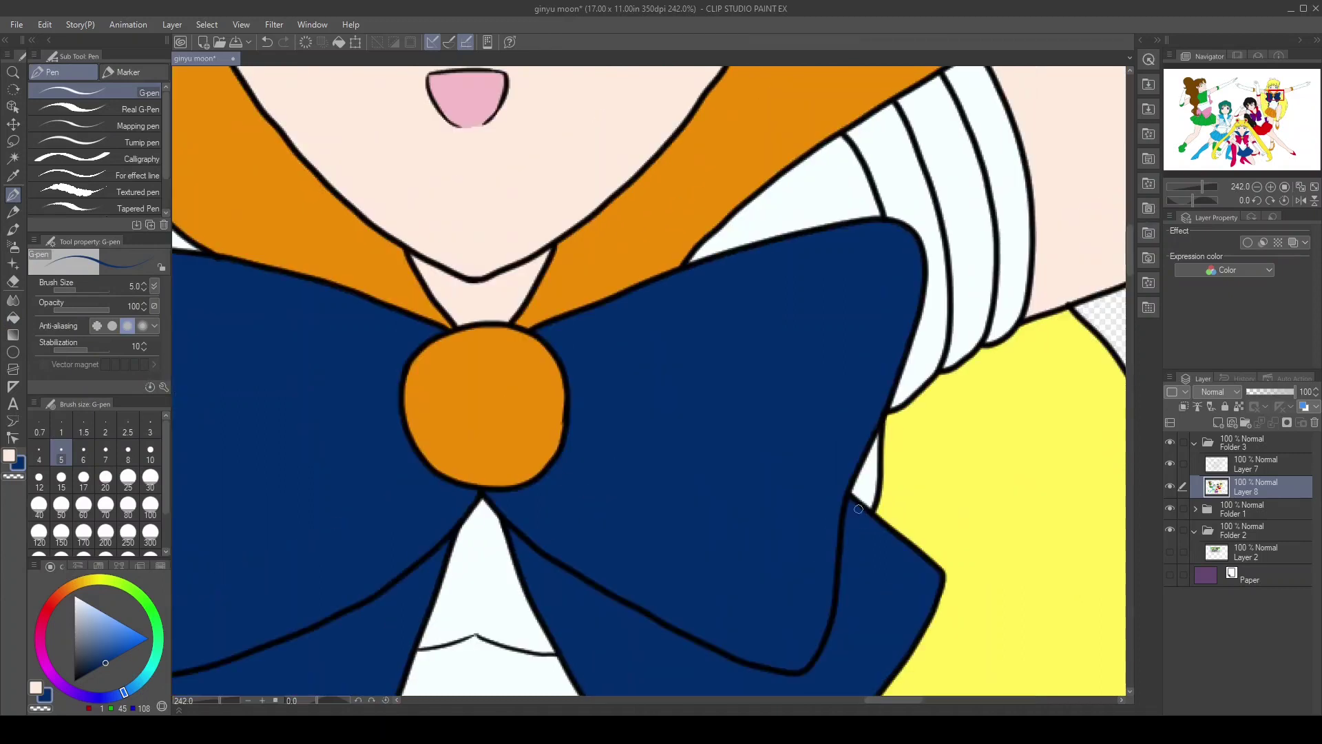
Sample red (RGB 230, 0, 3) and colour the blonde figure's hair bow with it
key(ctrl+0)
alt+click(773, 188)
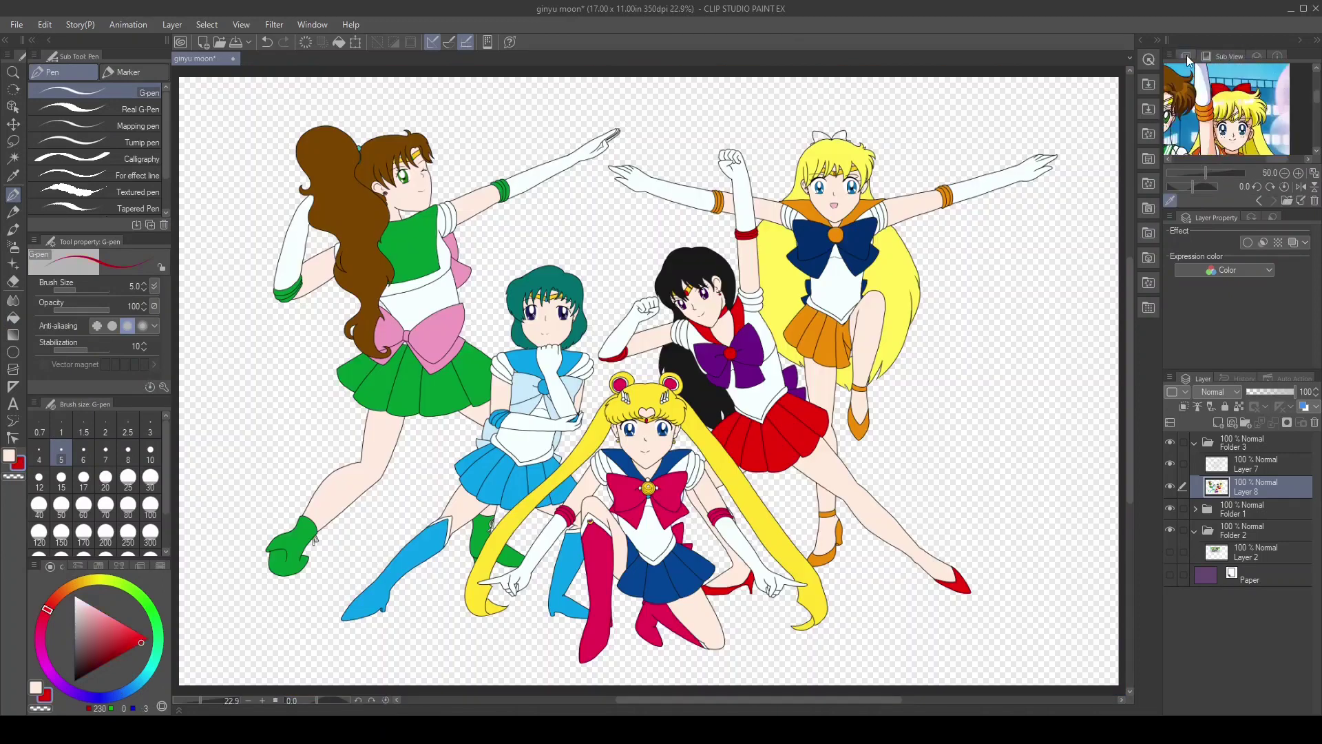
scroll(774, 189, up, 4)
scroll(489, 300, up, 1)
key(ctrl+0)
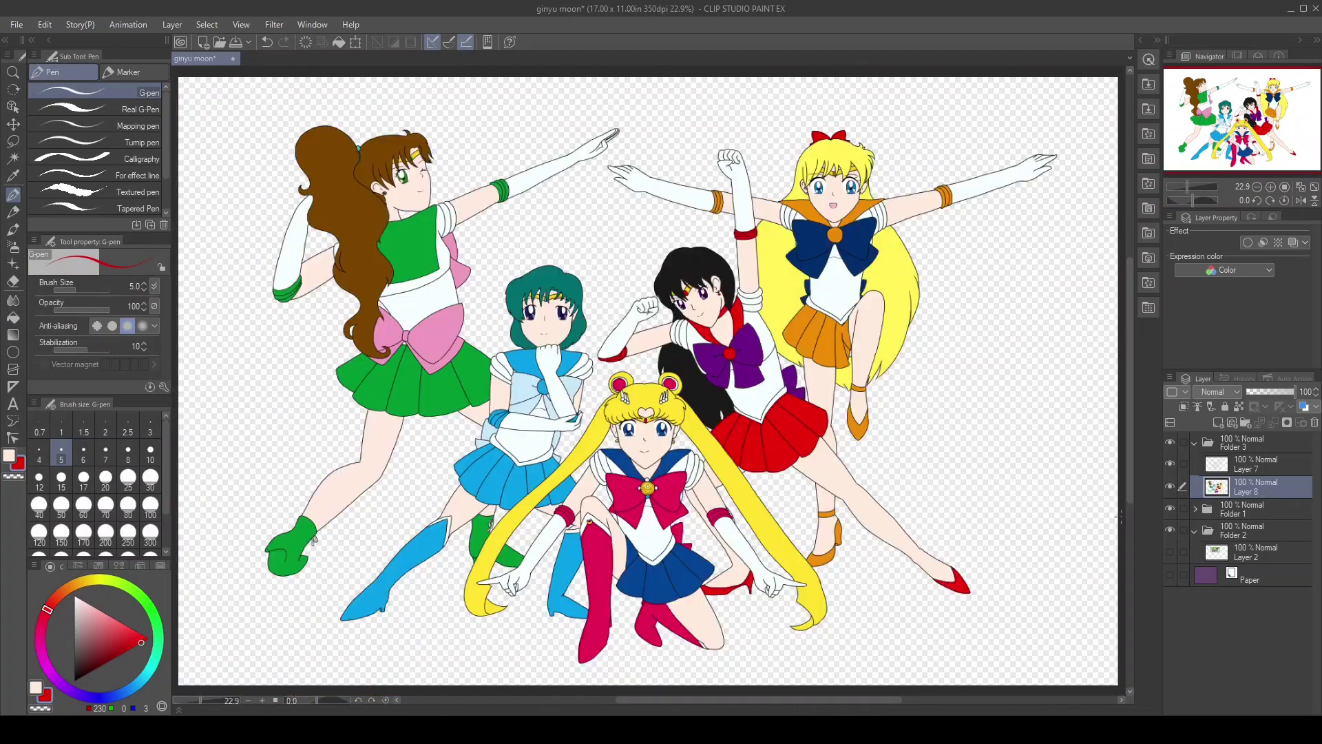
Show the paper layer in blue, try an Effect and feeling material on the canvas, undo it and browse further materials
click(1170, 574)
click(1149, 184)
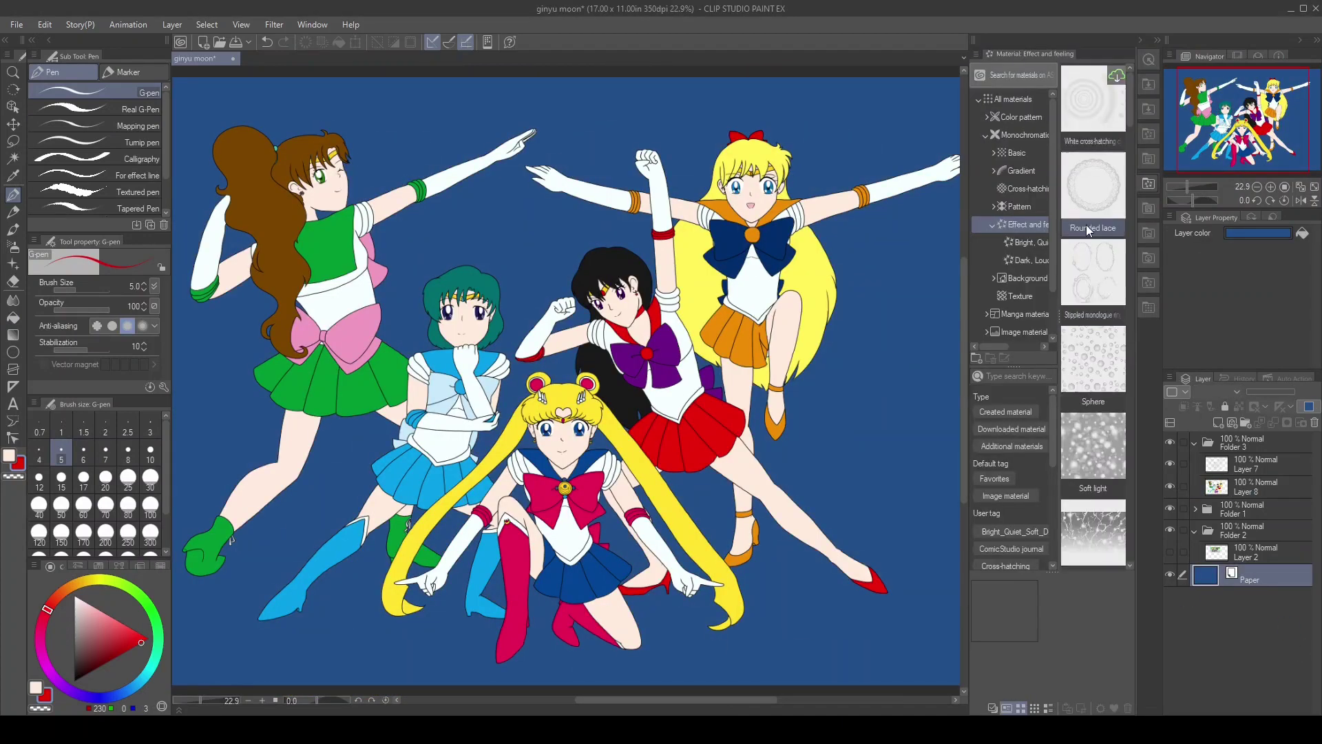
drag(1097, 301, 671, 129)
key(ctrl+z)
scroll(1093, 344, down, 3)
Add the Vortex 01 material as a background behind the figures and enlarge it to cover the whole canvas
drag(1093, 448, 783, 472)
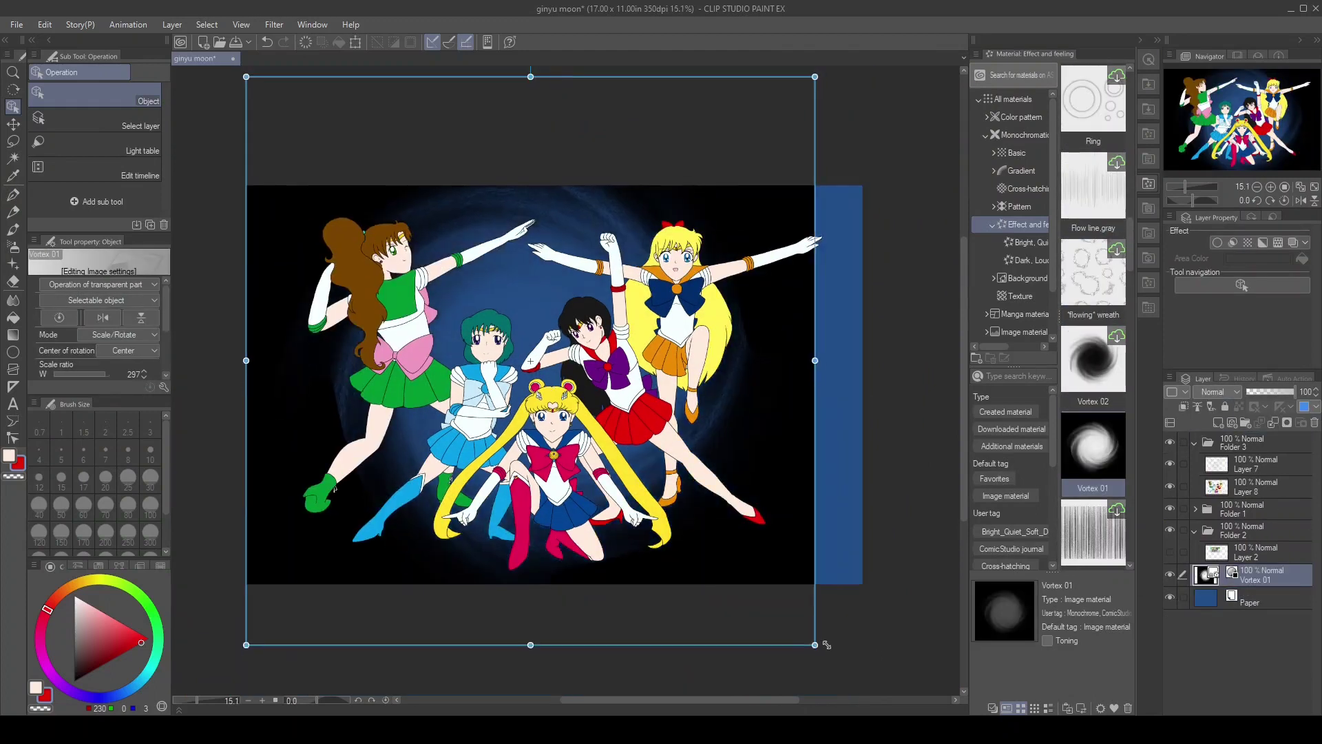
drag(794, 518, 840, 543)
key(Return)
key(ctrl+0)
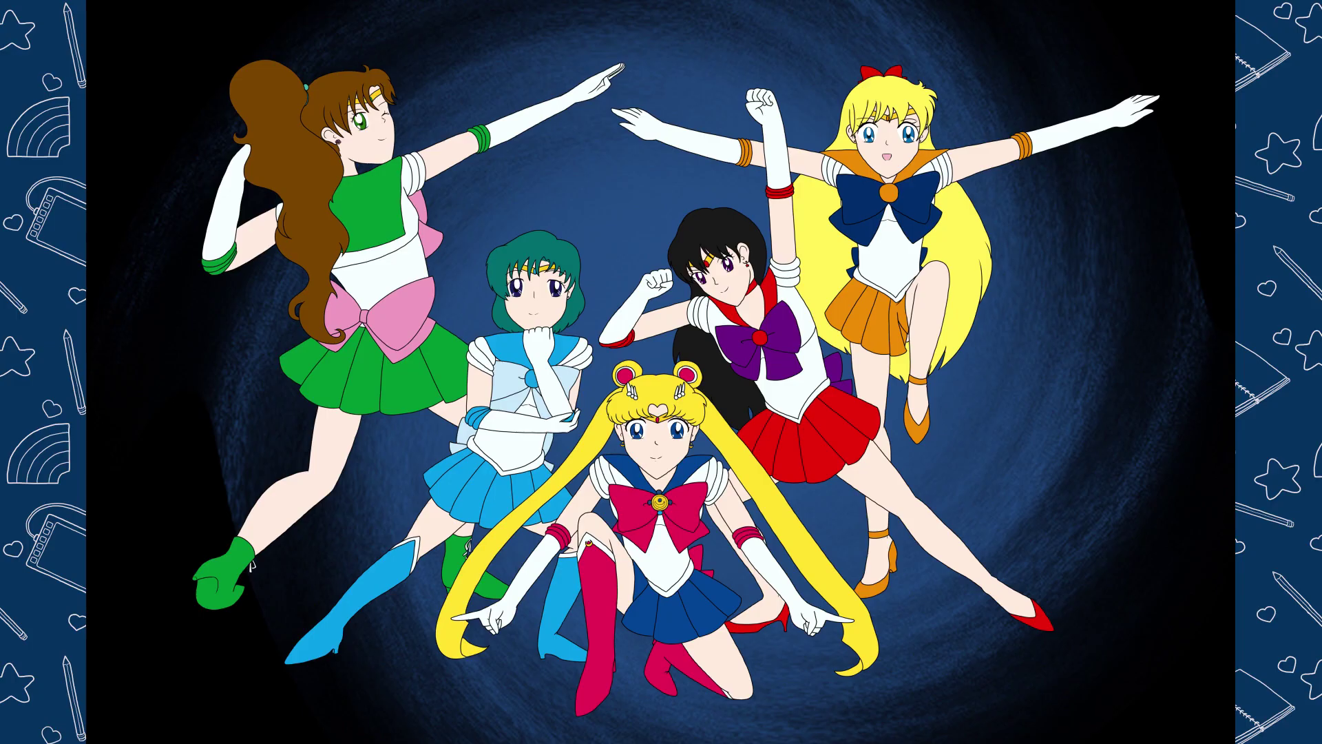